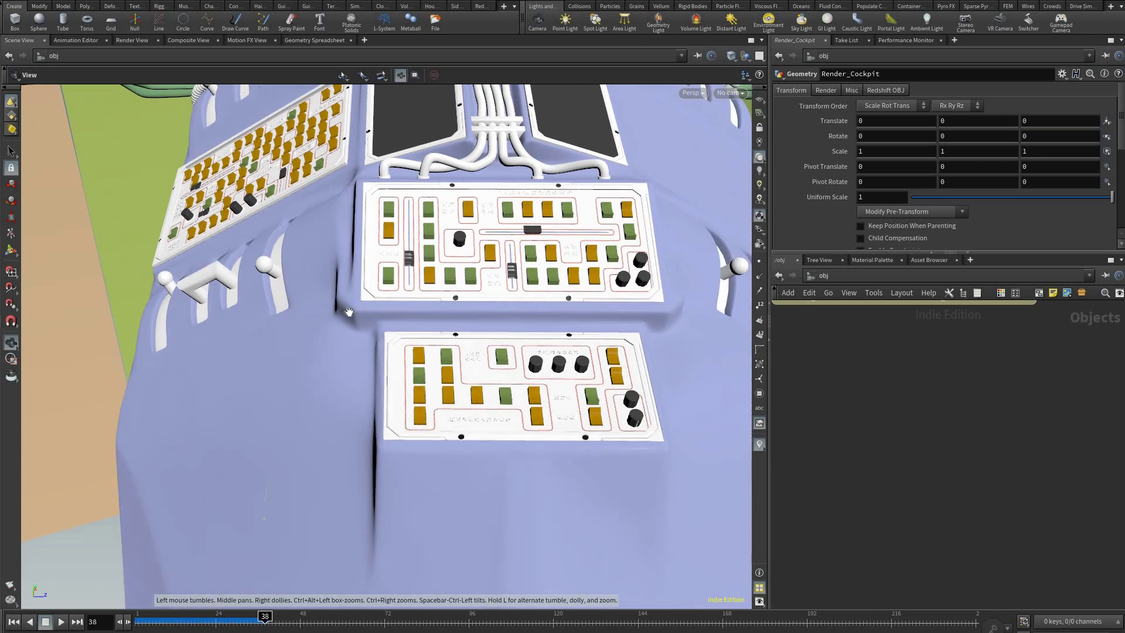
# - Examine the switch panels, screens and lever slots on the cockpit's centre console from several angles
pyautogui.moveTo(497, 344); pyautogui.dragTo(536, 368, button='middle')
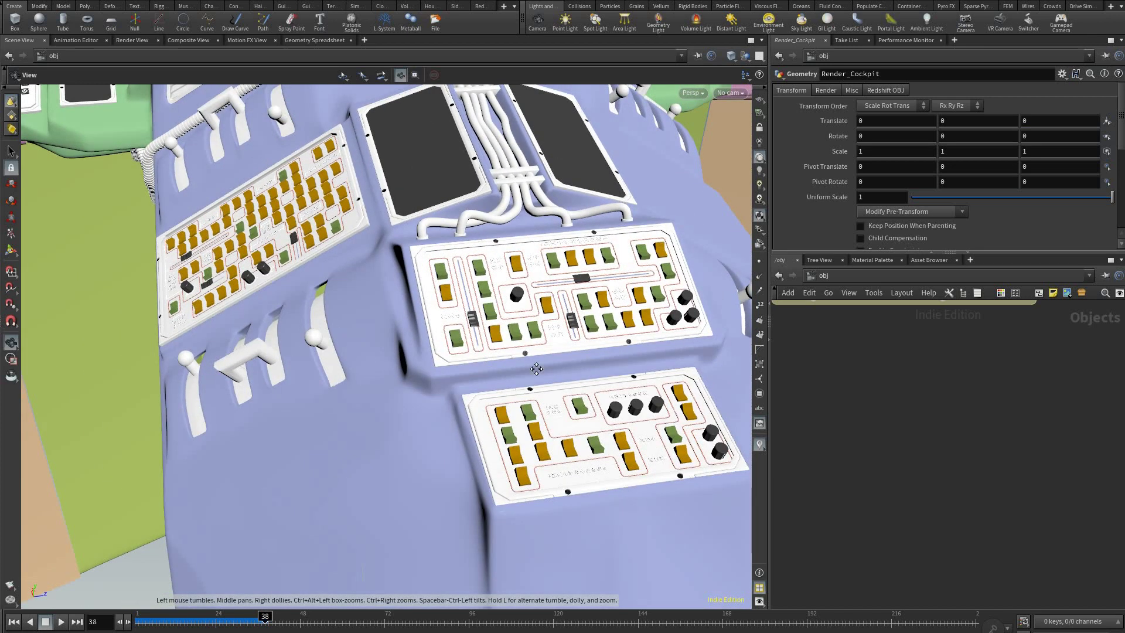
pyautogui.moveTo(177, 281); pyautogui.dragTo(134, 305)
pyautogui.moveTo(133, 305); pyautogui.dragTo(153, 321, button='middle')
pyautogui.moveTo(153, 322); pyautogui.dragTo(198, 323)
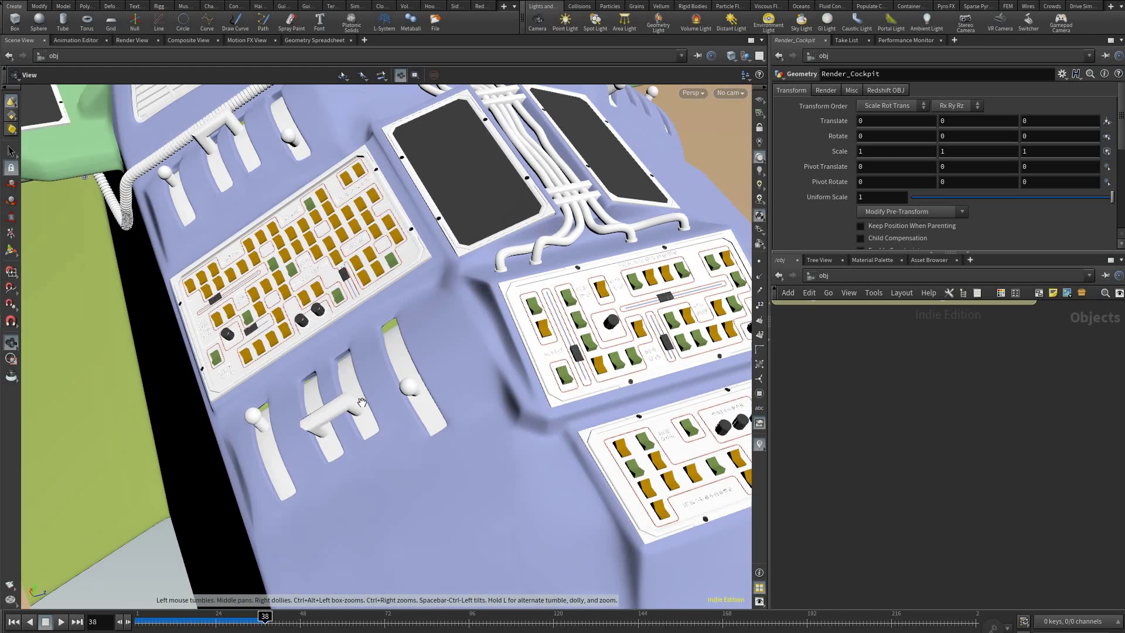
pyautogui.moveTo(199, 323); pyautogui.dragTo(494, 404, button='middle')
pyautogui.moveTo(493, 404); pyautogui.dragTo(357, 378)
pyautogui.moveTo(358, 378); pyautogui.dragTo(499, 425, button='right')
pyautogui.moveTo(498, 425); pyautogui.dragTo(594, 425)
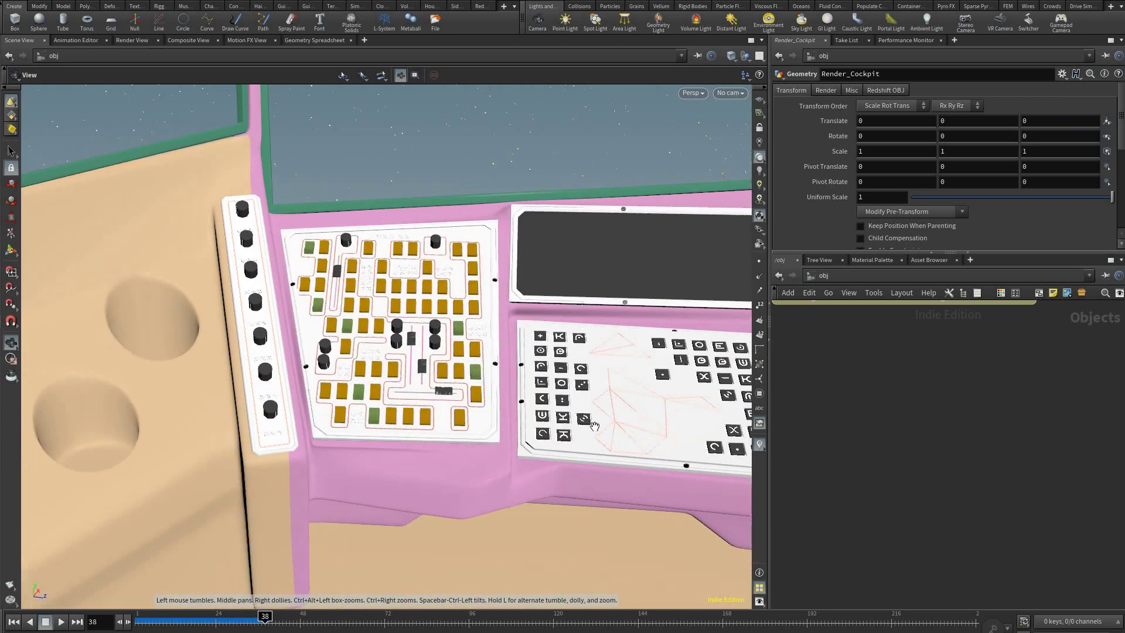
# - Examine the front dashboard's button panel, keyboard panel and small screens, moving across to the centre console
pyautogui.moveTo(593, 424); pyautogui.dragTo(446, 411, button='middle')
pyautogui.moveTo(446, 410); pyautogui.dragTo(413, 406, button='right')
pyautogui.moveTo(628, 404); pyautogui.dragTo(490, 382)
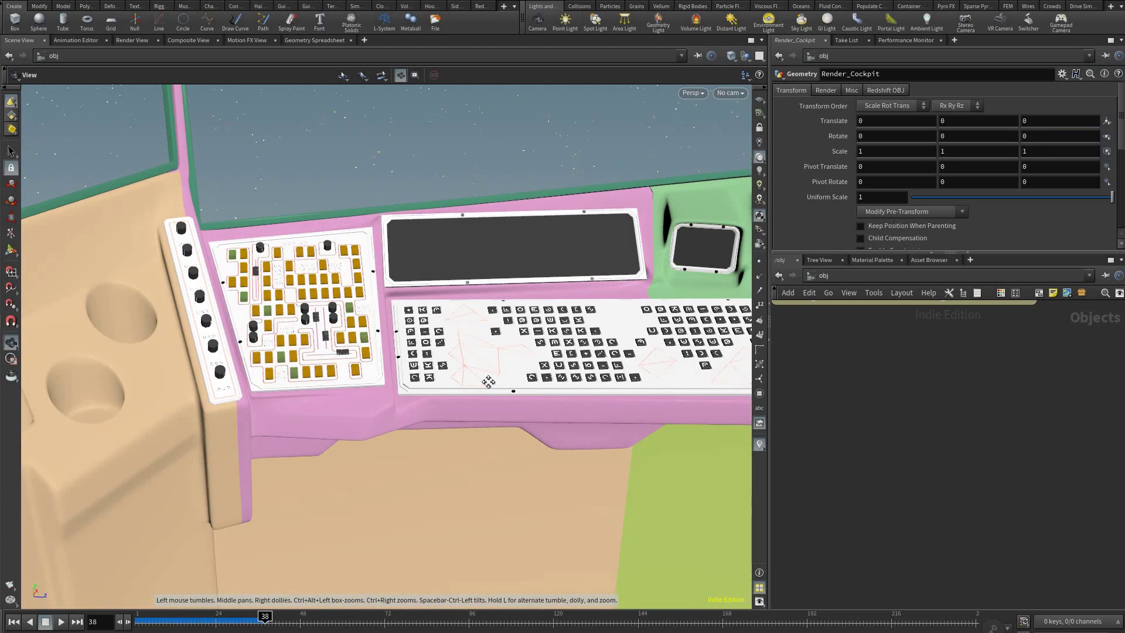
pyautogui.moveTo(684, 415); pyautogui.dragTo(549, 375, button='middle')
pyautogui.moveTo(549, 375); pyautogui.dragTo(434, 381, button='right')
pyautogui.moveTo(433, 381); pyautogui.dragTo(485, 385)
pyautogui.moveTo(615, 390); pyautogui.dragTo(510, 387)
pyautogui.moveTo(715, 410); pyautogui.dragTo(515, 384, button='middle')
pyautogui.moveTo(515, 384); pyautogui.dragTo(500, 377, button='right')
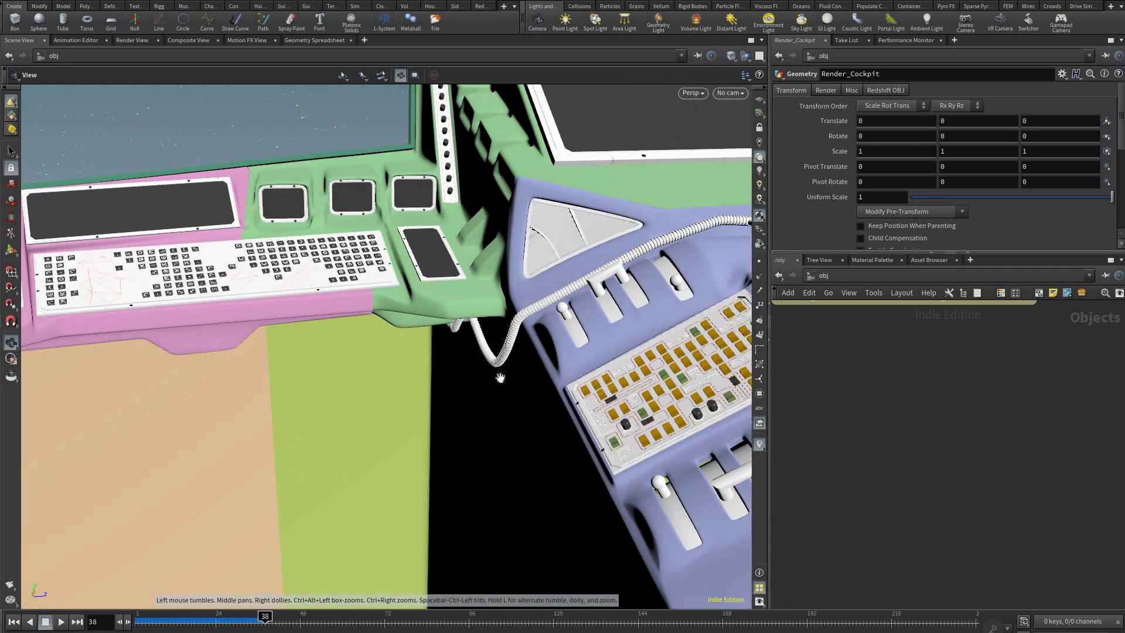
pyautogui.moveTo(500, 377); pyautogui.dragTo(450, 369, button='middle')
pyautogui.moveTo(595, 397); pyautogui.dragTo(527, 391)
pyautogui.moveTo(733, 419); pyautogui.dragTo(510, 394, button='middle')
pyautogui.moveTo(510, 395); pyautogui.dragTo(422, 398)
pyautogui.moveTo(516, 398); pyautogui.dragTo(413, 381, button='middle')
pyautogui.moveTo(413, 380); pyautogui.dragTo(463, 384, button='right')
pyautogui.moveTo(463, 384); pyautogui.dragTo(408, 373, button='middle')
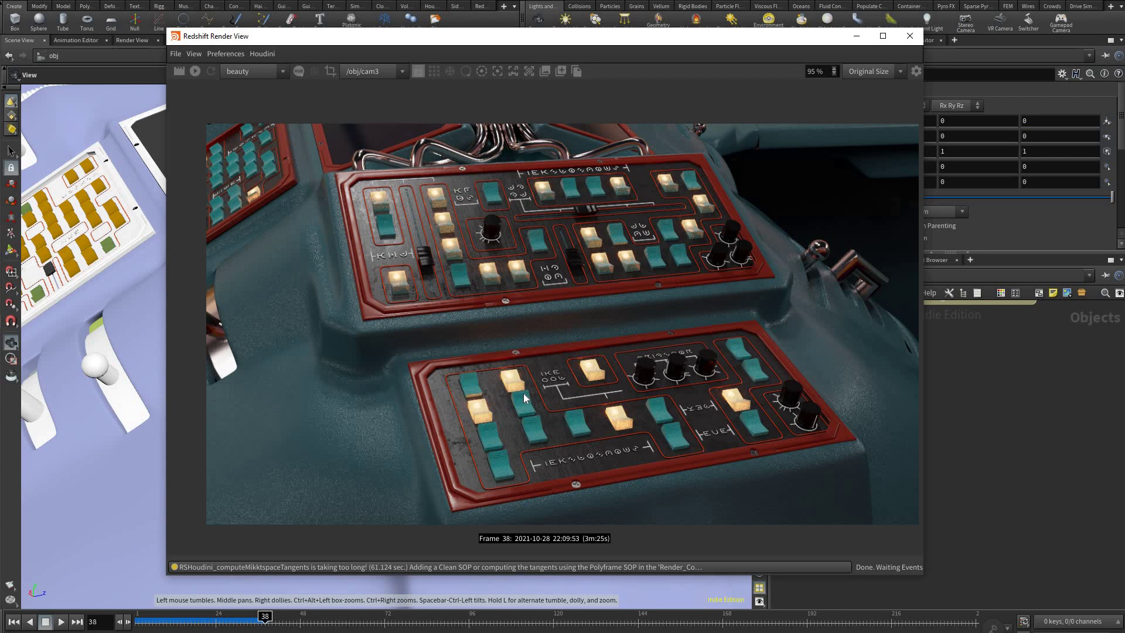
# - Inspect the Redshift render of the two control panels up close, including switches, knobs and glyph labels, and return to the scene
pyautogui.moveTo(524, 393); pyautogui.dragTo(558, 405, button='middle')
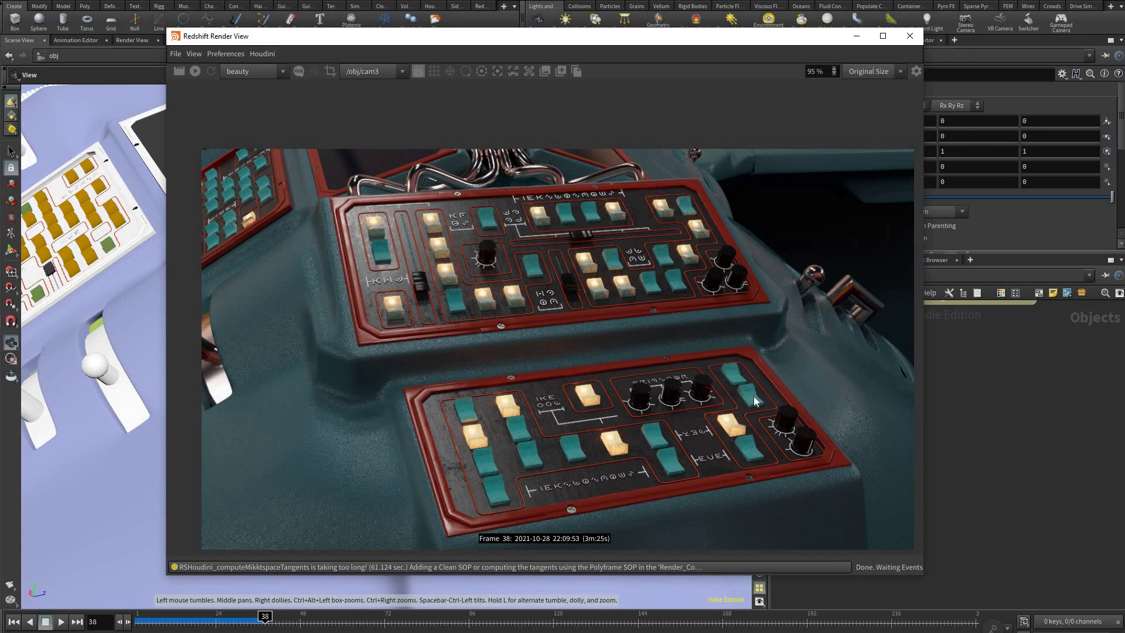
pyautogui.moveTo(561, 300); pyautogui.dragTo(599, 331, button='middle')
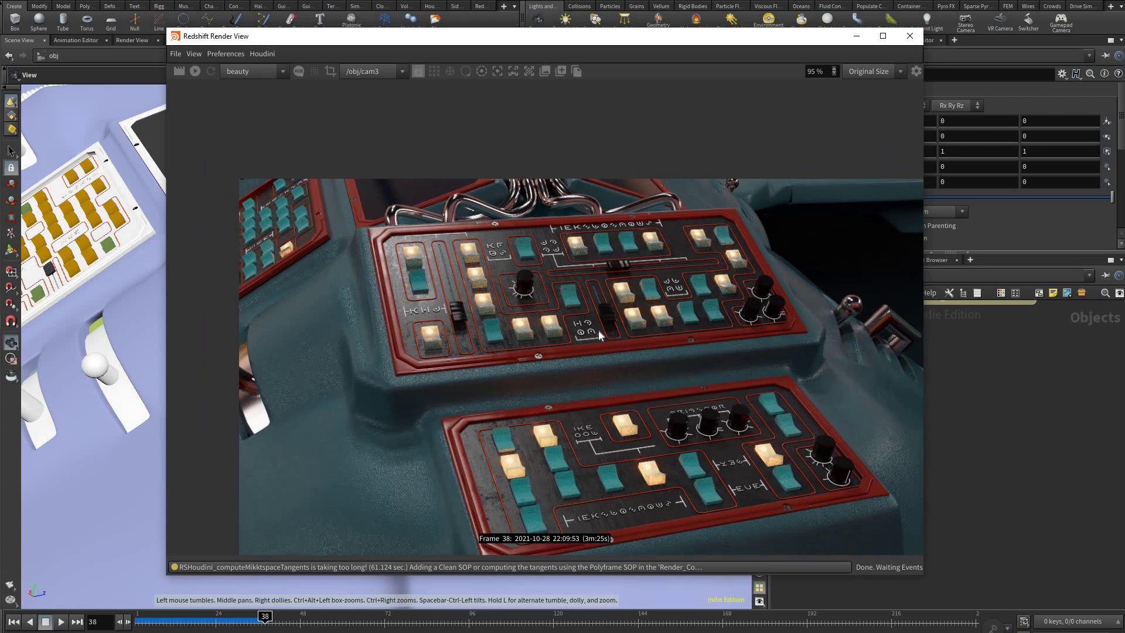
pyautogui.moveTo(475, 288); pyautogui.dragTo(525, 325, button='middle')
pyautogui.scroll(4, 525, 324)
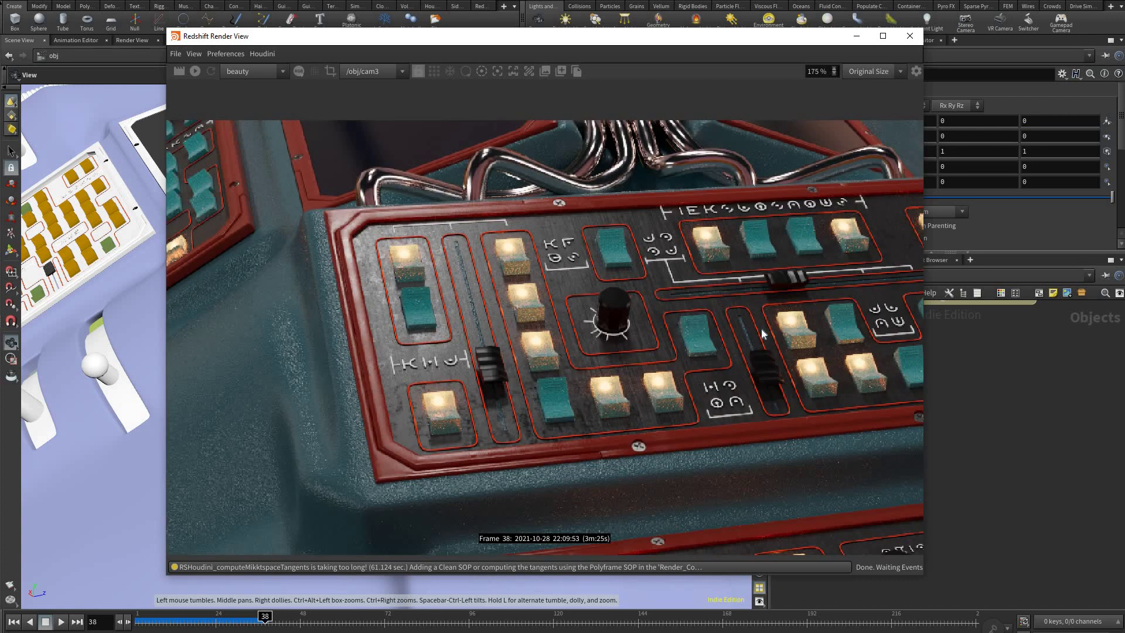
pyautogui.moveTo(605, 323); pyautogui.dragTo(541, 313, button='middle')
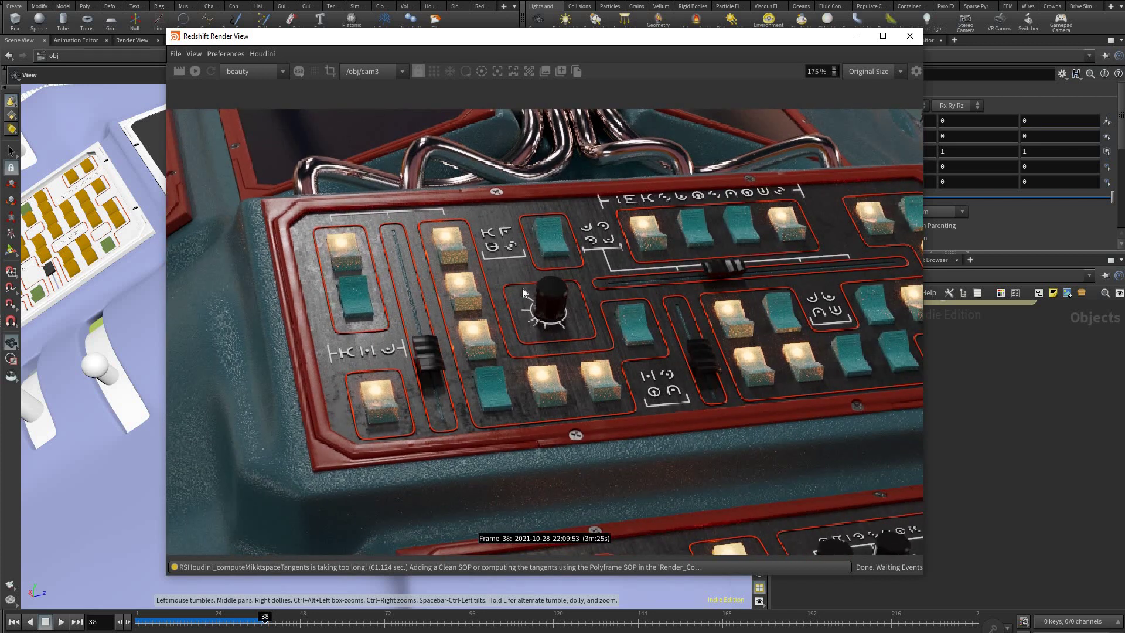
pyautogui.moveTo(783, 293); pyautogui.dragTo(529, 278, button='middle')
pyautogui.moveTo(408, 349); pyautogui.dragTo(652, 347, button='middle')
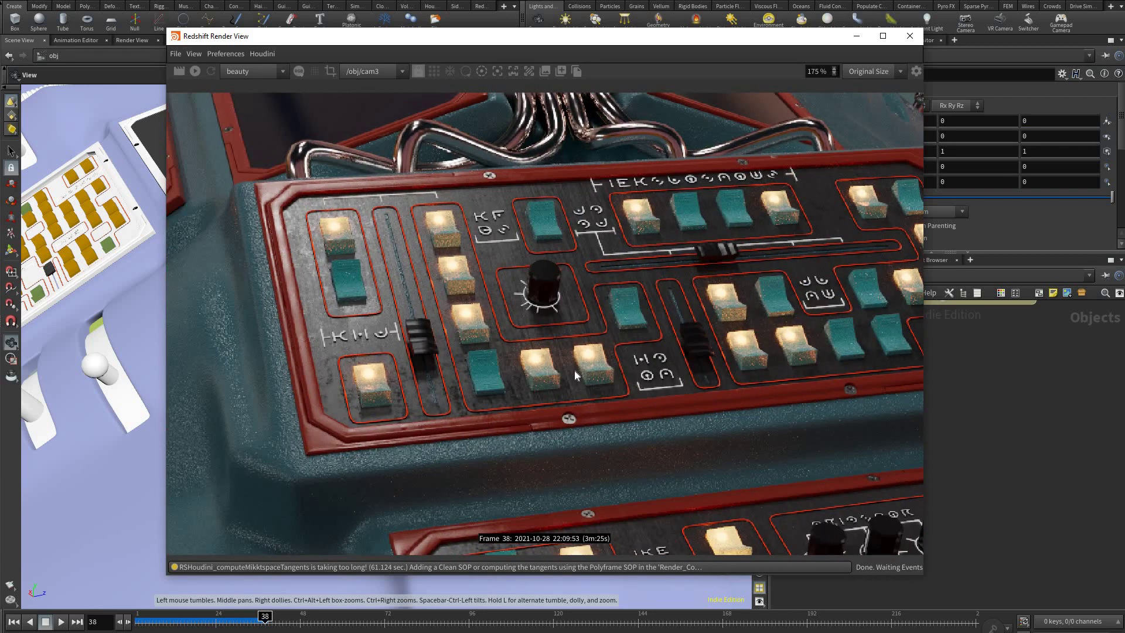
pyautogui.moveTo(567, 412); pyautogui.dragTo(449, 364, button='middle')
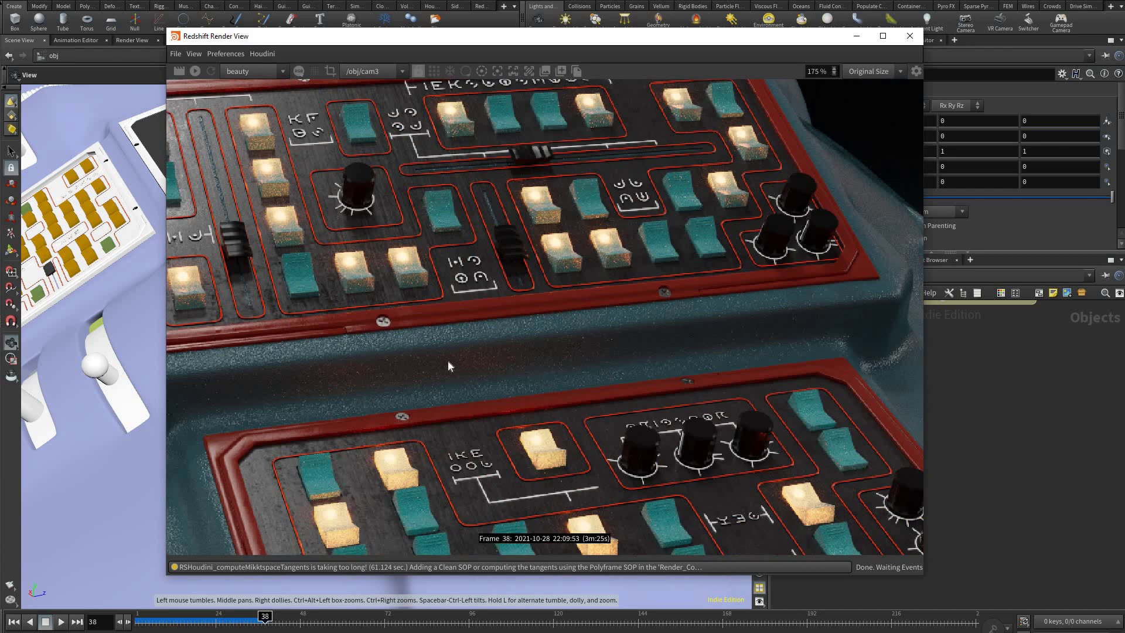
pyautogui.moveTo(532, 364); pyautogui.dragTo(218, 256, button='middle')
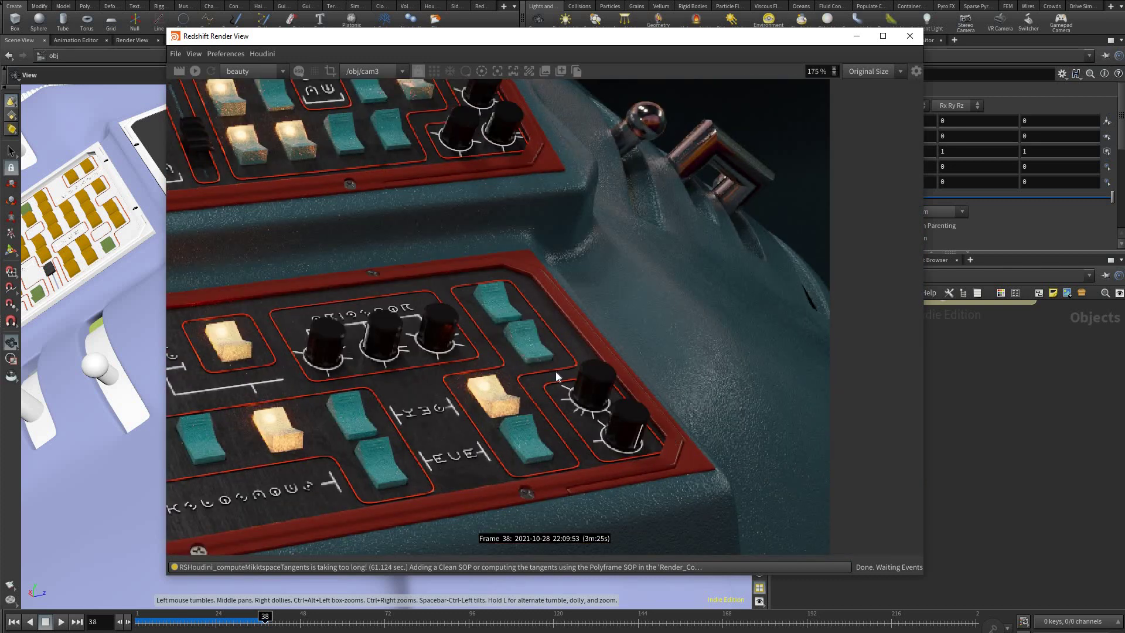
pyautogui.moveTo(429, 115); pyautogui.dragTo(615, 170, button='middle')
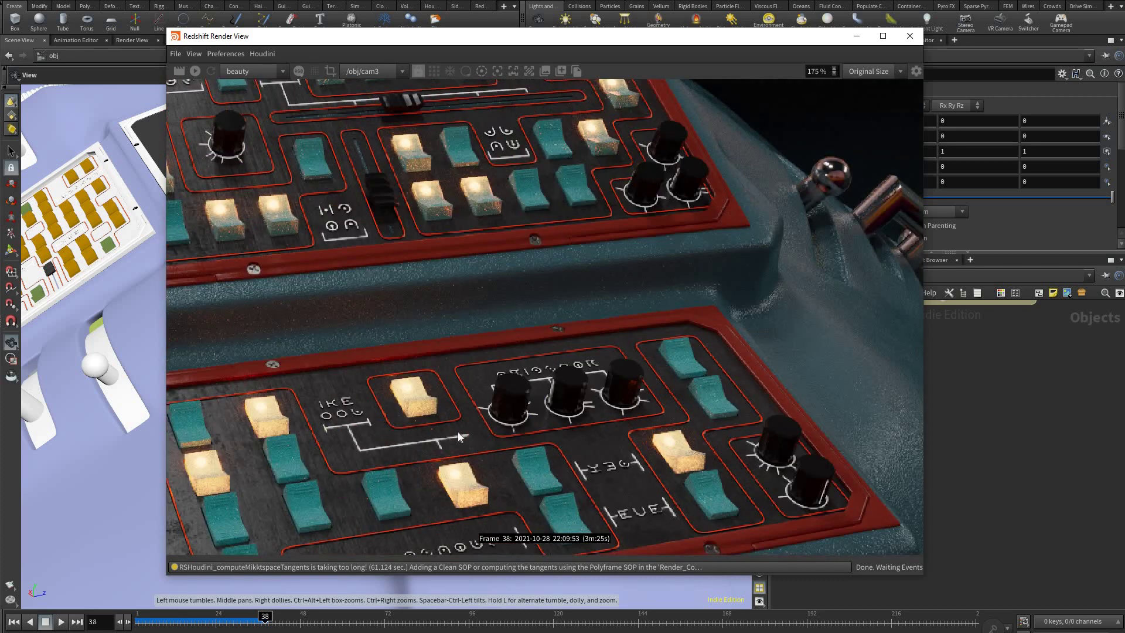
pyautogui.moveTo(556, 330); pyautogui.dragTo(627, 349, button='middle')
pyautogui.scroll(-4, 627, 349)
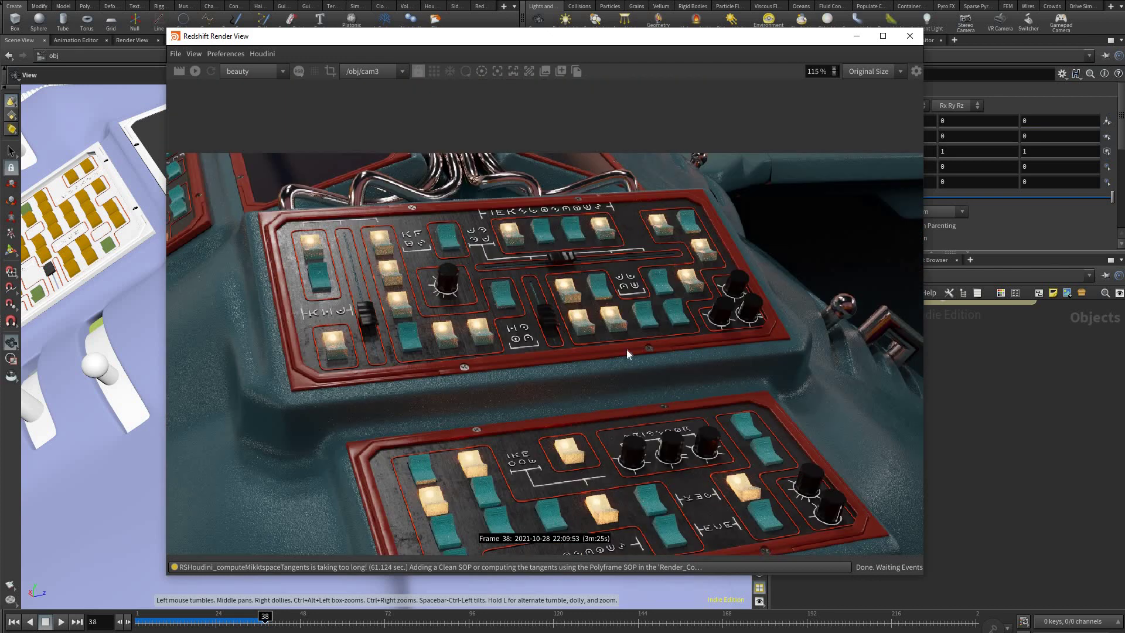
pyautogui.moveTo(374, 287); pyautogui.dragTo(489, 234, button='middle')
pyautogui.moveTo(597, 13); pyautogui.dragTo(885, 36, button='middle')
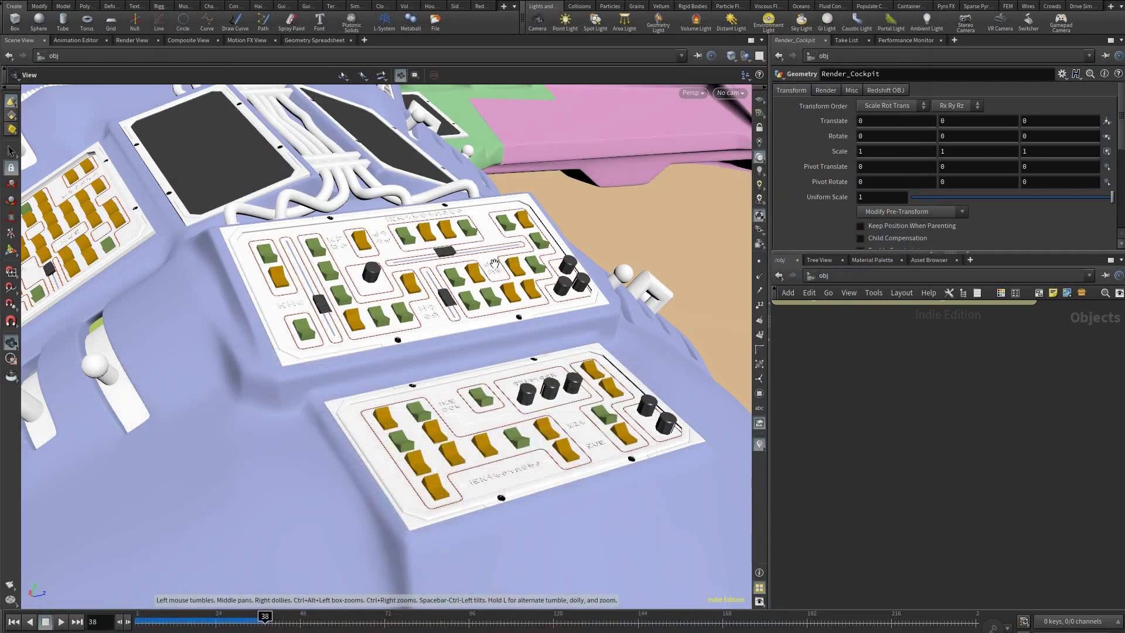
# - Inspect the long knob strip beside the window in wireframe, and restore shaded display
pyautogui.moveTo(580, 345); pyautogui.dragTo(416, 343)
pyautogui.scroll(10, 490, 354)
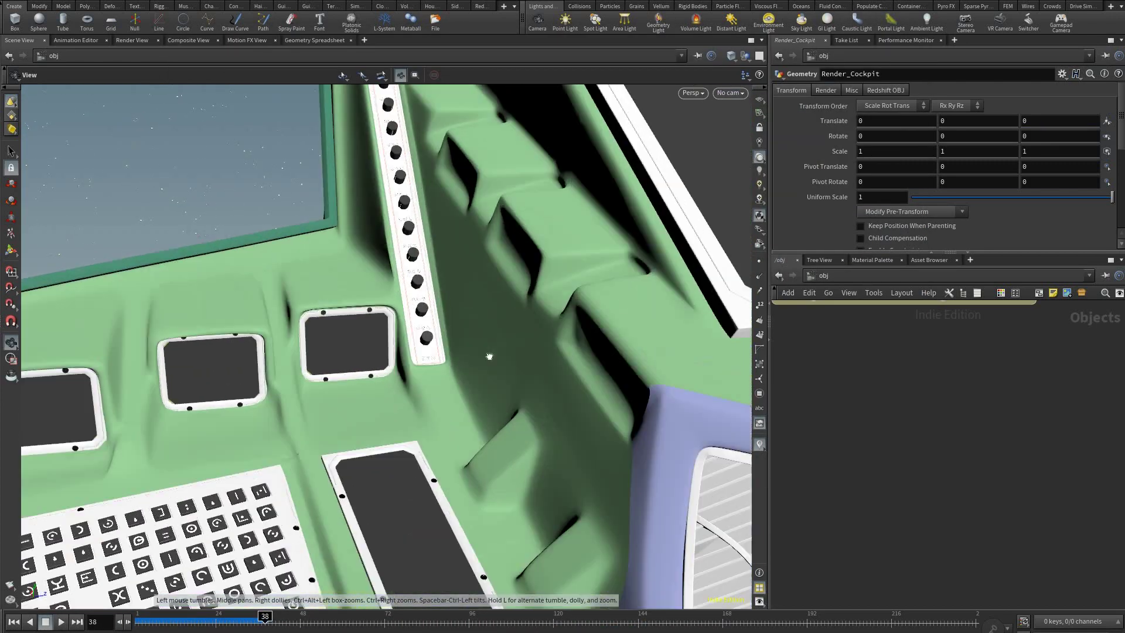
pyautogui.scroll(2, 499, 333)
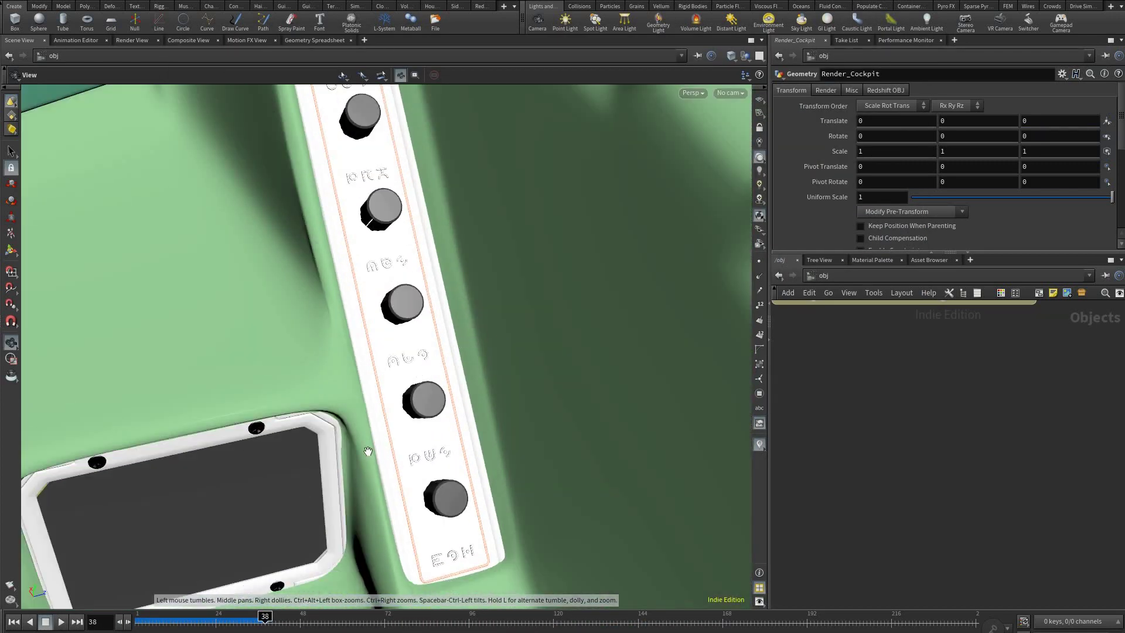
pyautogui.moveTo(368, 451); pyautogui.dragTo(384, 246)
pyautogui.press('w')
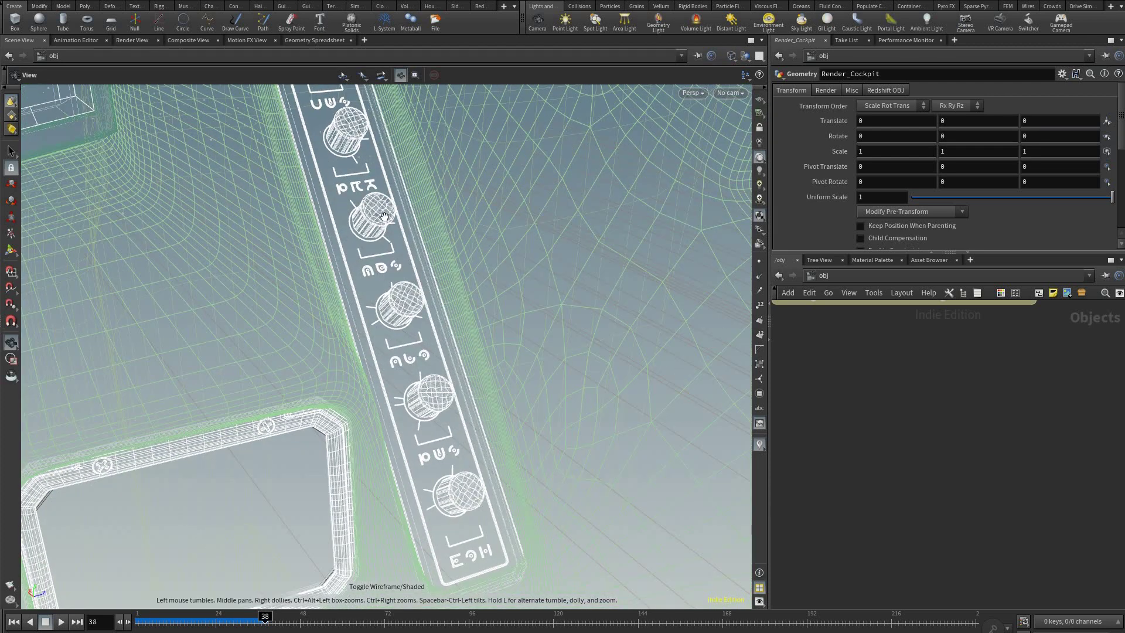
pyautogui.moveTo(411, 173); pyautogui.dragTo(460, 298, button='middle')
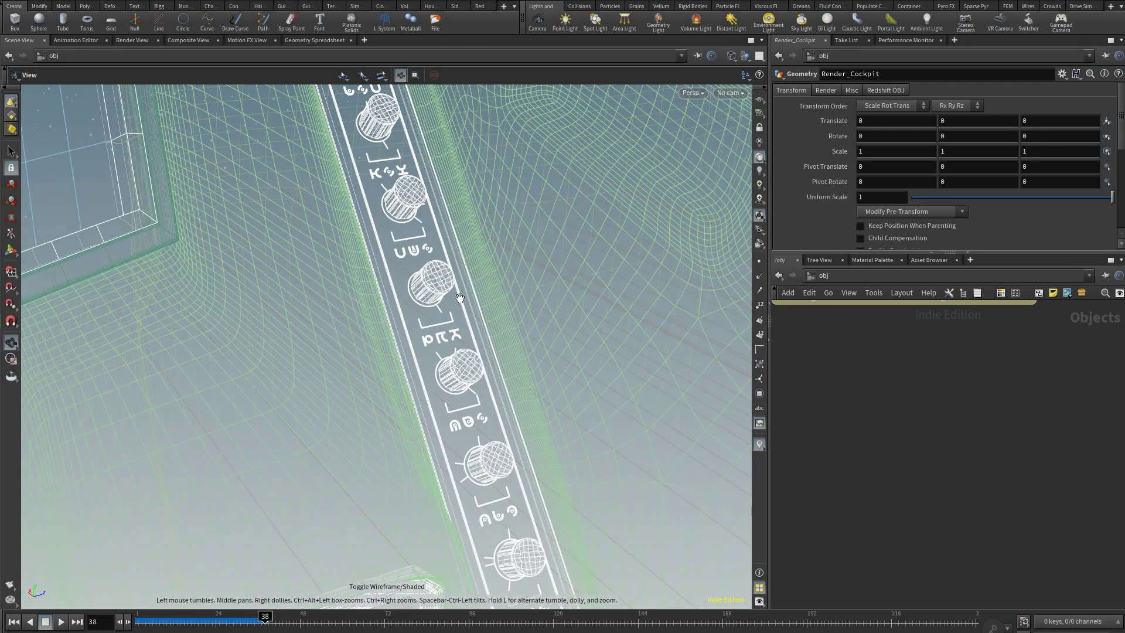
pyautogui.scroll(-10, 507, 323)
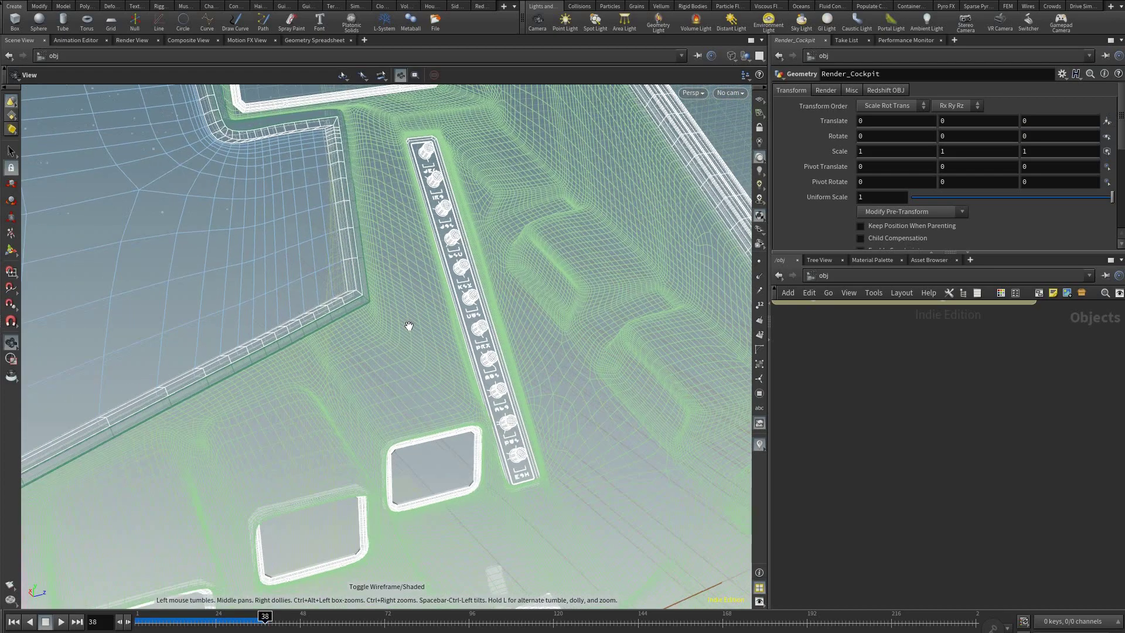
pyautogui.moveTo(379, 319)
pyautogui.mouseDown()
pyautogui.moveTo(515, 281)
pyautogui.moveTo(633, 322)
pyautogui.moveTo(578, 330)
pyautogui.moveTo(302, 241)
pyautogui.moveTo(563, 374)
pyautogui.moveTo(375, 284)
pyautogui.moveTo(447, 304)
pyautogui.moveTo(518, 353)
pyautogui.mouseUp()
pyautogui.press('w')
# - Examine the shaded centre console, its piping, screens and switch panels from different distances and angles
pyautogui.moveTo(518, 353); pyautogui.dragTo(541, 396, button='right')
pyautogui.moveTo(540, 396)
pyautogui.mouseDown(button='middle')
pyautogui.moveTo(502, 383)
pyautogui.moveTo(508, 415)
pyautogui.mouseUp(button='middle')
pyautogui.moveTo(492, 389)
pyautogui.mouseDown()
pyautogui.moveTo(455, 414)
pyautogui.moveTo(467, 414)
pyautogui.mouseUp()
pyautogui.moveTo(579, 354); pyautogui.dragTo(593, 350, button='middle')
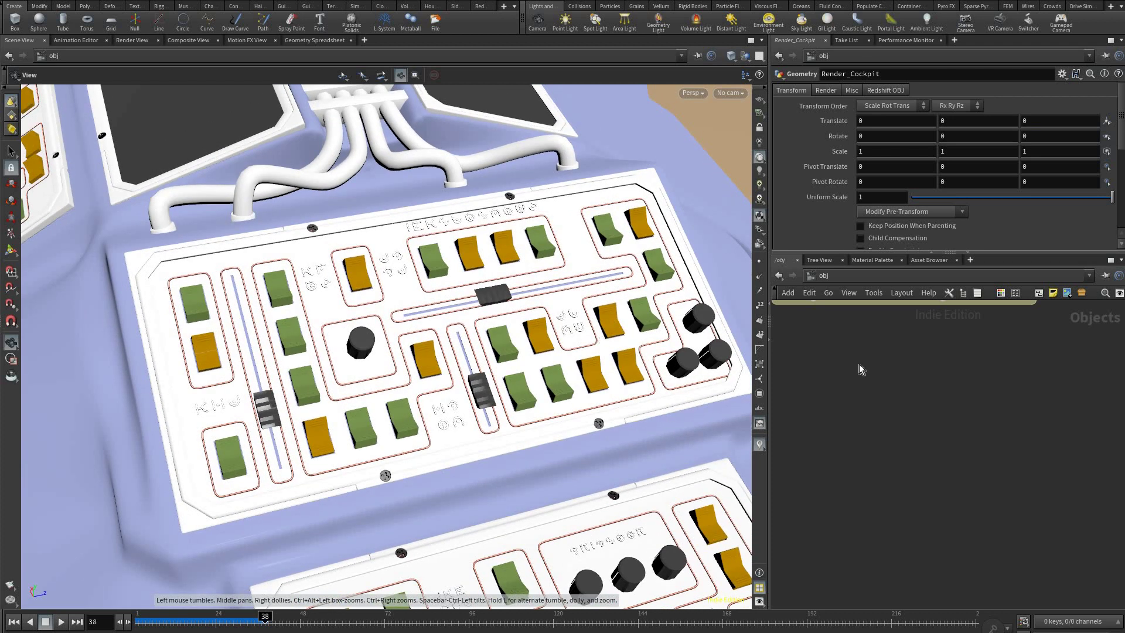
pyautogui.moveTo(365, 268); pyautogui.dragTo(374, 234, button='middle')
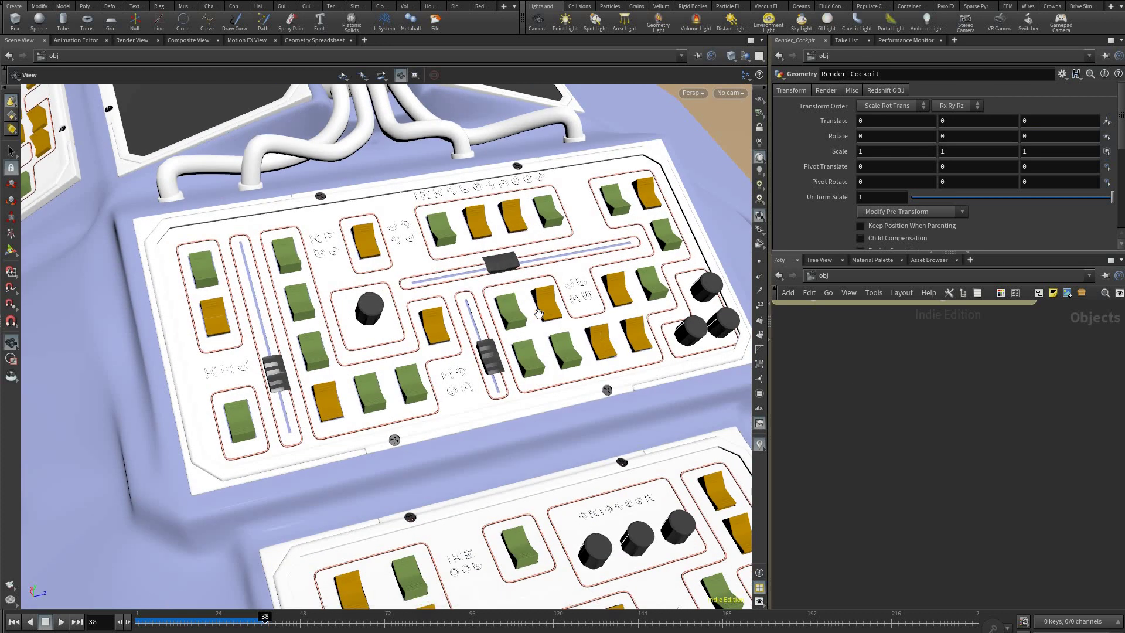
pyautogui.moveTo(588, 322); pyautogui.dragTo(457, 293, button='right')
pyautogui.moveTo(430, 267); pyautogui.dragTo(460, 254)
pyautogui.moveTo(269, 348); pyautogui.dragTo(585, 462, button='middle')
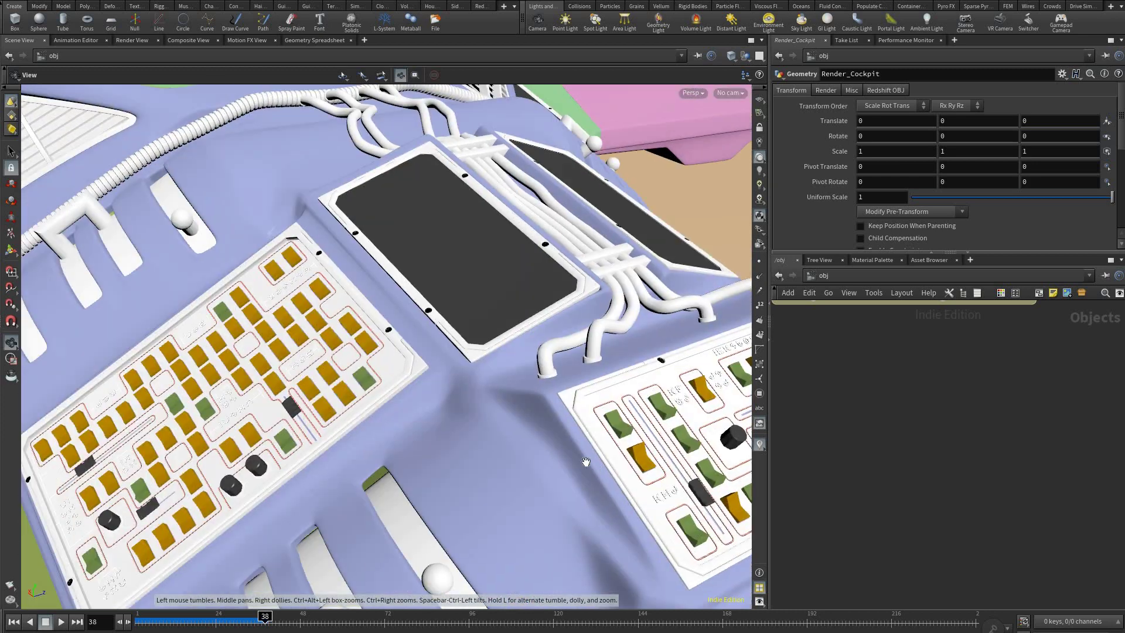
pyautogui.moveTo(437, 328); pyautogui.dragTo(630, 318)
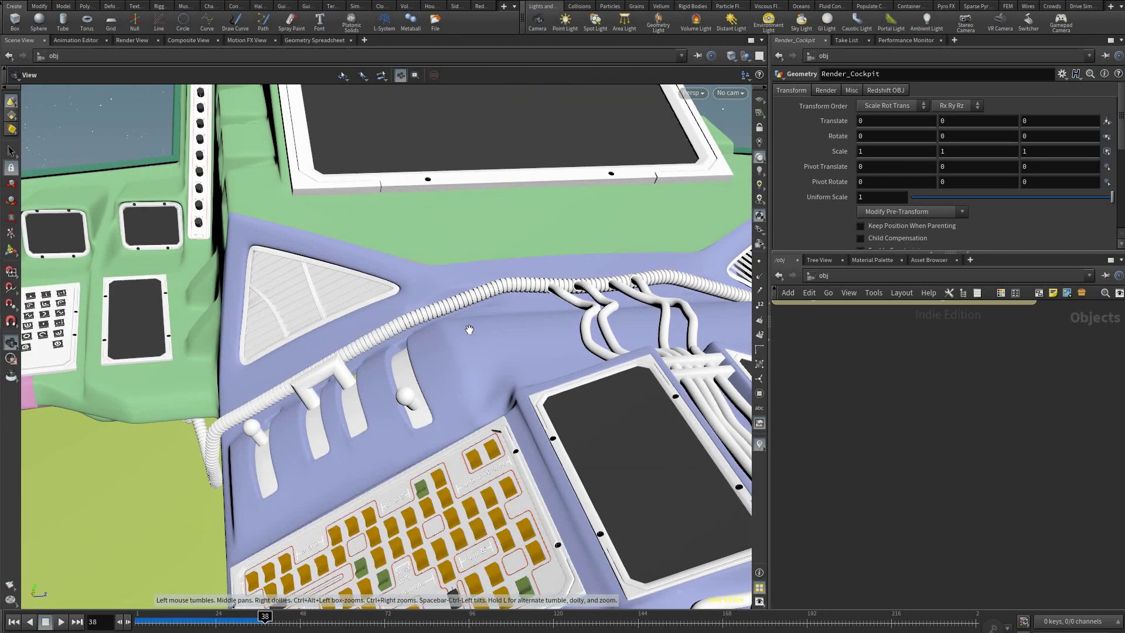
pyautogui.moveTo(470, 329); pyautogui.dragTo(496, 285)
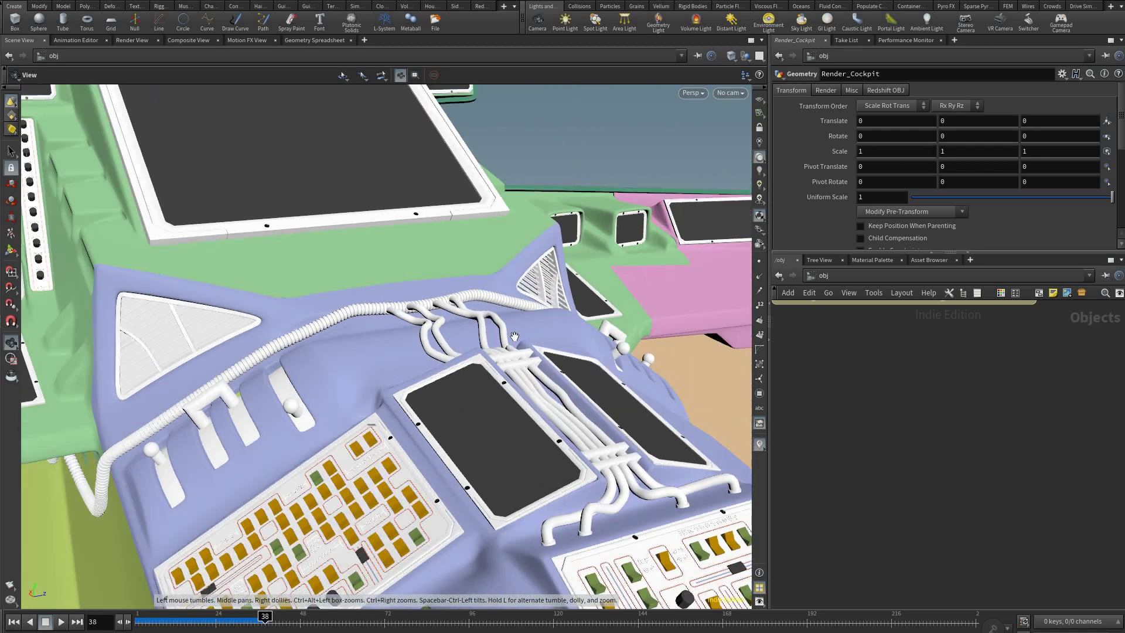
pyautogui.moveTo(514, 337); pyautogui.dragTo(633, 234, button='right')
pyautogui.moveTo(633, 235); pyautogui.dragTo(809, 294)
pyautogui.moveTo(808, 293); pyautogui.dragTo(913, 496, button='right')
# - Hide the Render_Cockpit object and select the control_panel_tutorial object in the network
pyautogui.moveTo(857, 403); pyautogui.dragTo(984, 543, button='right')
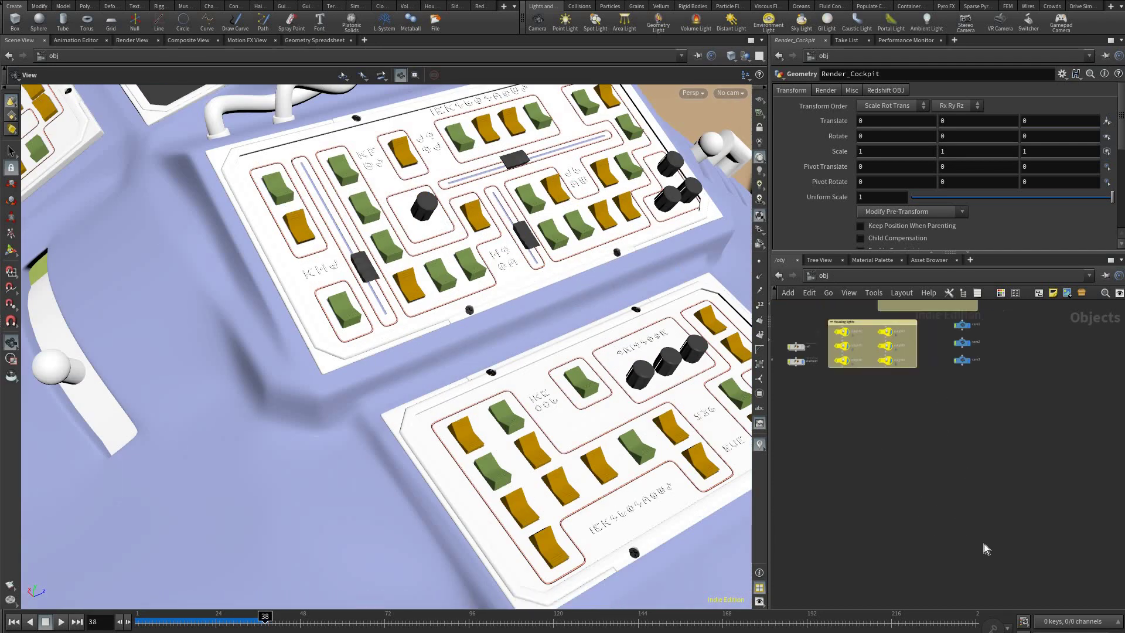
pyautogui.moveTo(864, 450); pyautogui.dragTo(951, 551, button='middle')
pyautogui.moveTo(821, 545); pyautogui.dragTo(950, 571, button='middle')
pyautogui.moveTo(987, 400); pyautogui.dragTo(1039, 335, button='right')
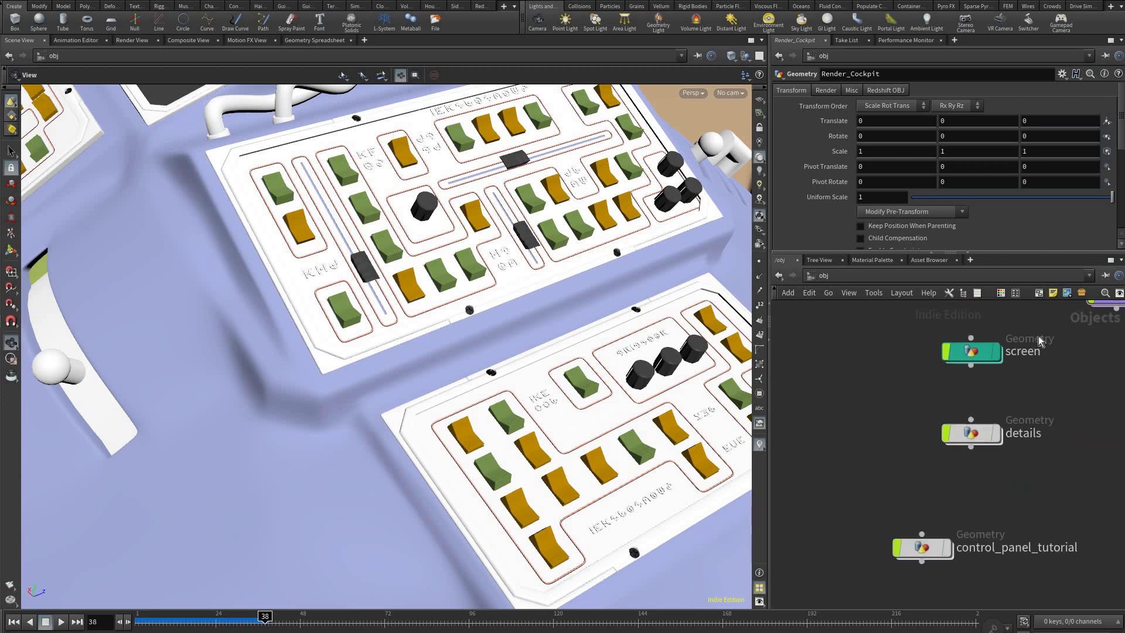
pyautogui.moveTo(1096, 328); pyautogui.dragTo(997, 368, button='middle')
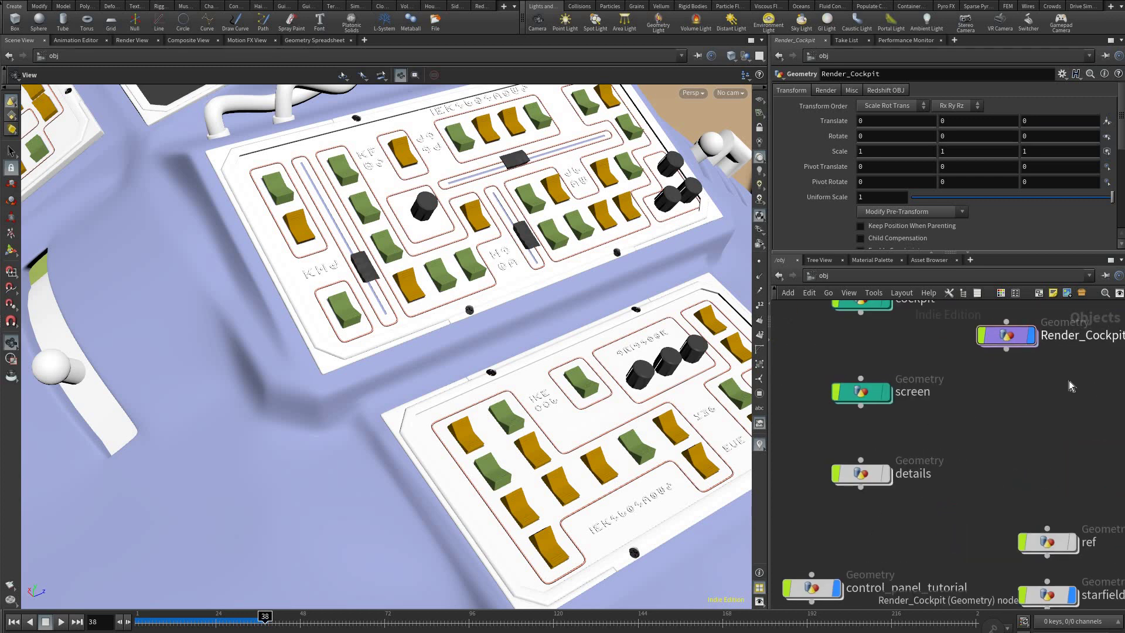
pyautogui.click(1031, 334)
pyautogui.moveTo(810, 588); pyautogui.dragTo(881, 509, button='middle')
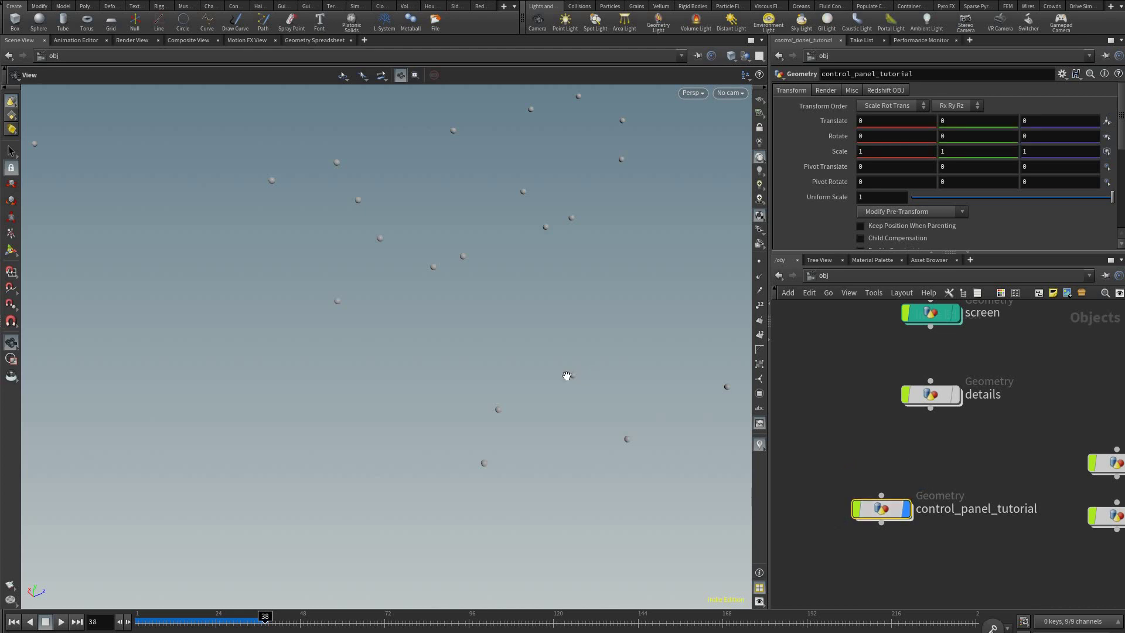
# - Frame the control panel in the viewport and go inside the control_panel_tutorial node
pyautogui.moveTo(497, 342)
pyautogui.mouseDown()
pyautogui.moveTo(551, 374)
pyautogui.moveTo(515, 320)
pyautogui.moveTo(495, 374)
pyautogui.moveTo(501, 321)
pyautogui.moveTo(548, 347)
pyautogui.moveTo(551, 381)
pyautogui.mouseUp()
pyautogui.hotkey('space', 'g')
pyautogui.hotkey('shift', 'w')
pyautogui.hotkey('shift', 'w')
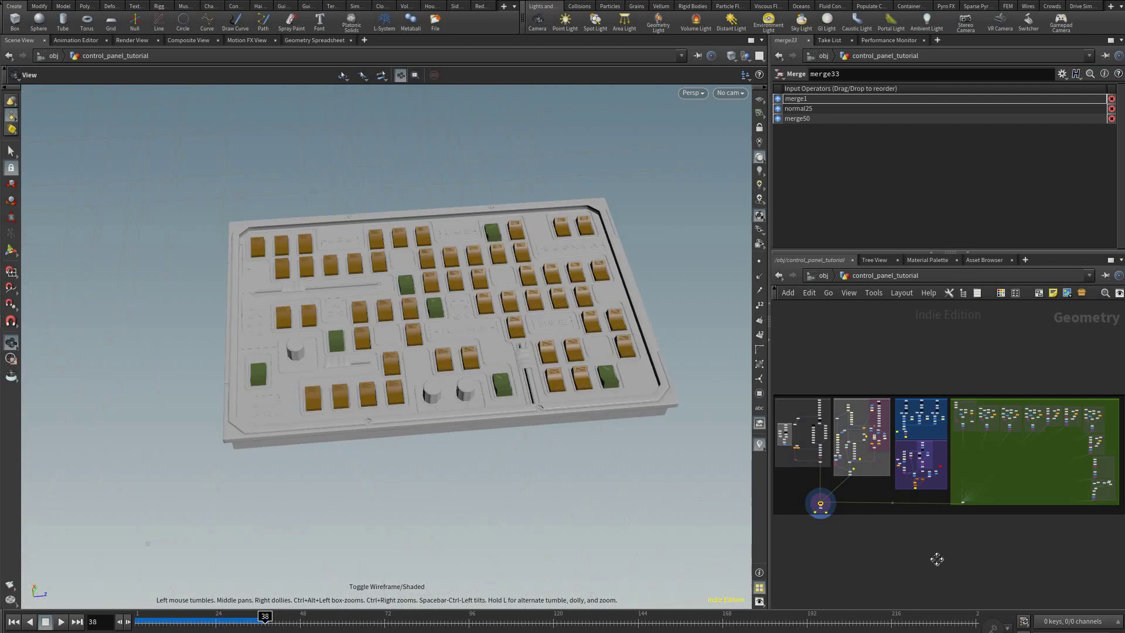
pyautogui.moveTo(551, 381); pyautogui.dragTo(592, 413, button='right')
pyautogui.moveTo(592, 413); pyautogui.dragTo(573, 427)
# - Widen the network editor side of the layout to about half the window
pyautogui.moveTo(891, 516); pyautogui.dragTo(917, 527, button='middle')
pyautogui.moveTo(810, 367); pyautogui.dragTo(807, 366, button='middle')
pyautogui.moveTo(770, 364); pyautogui.dragTo(575, 340)
# - Examine the colour-coded node groups inside control_panel_tutorial, from the grey boxes across to the blue, purple and green ones
pyautogui.moveTo(862, 371); pyautogui.dragTo(829, 367, button='middle')
pyautogui.scroll(3, 829, 366)
pyautogui.moveTo(580, 472); pyautogui.dragTo(620, 452, button='middle')
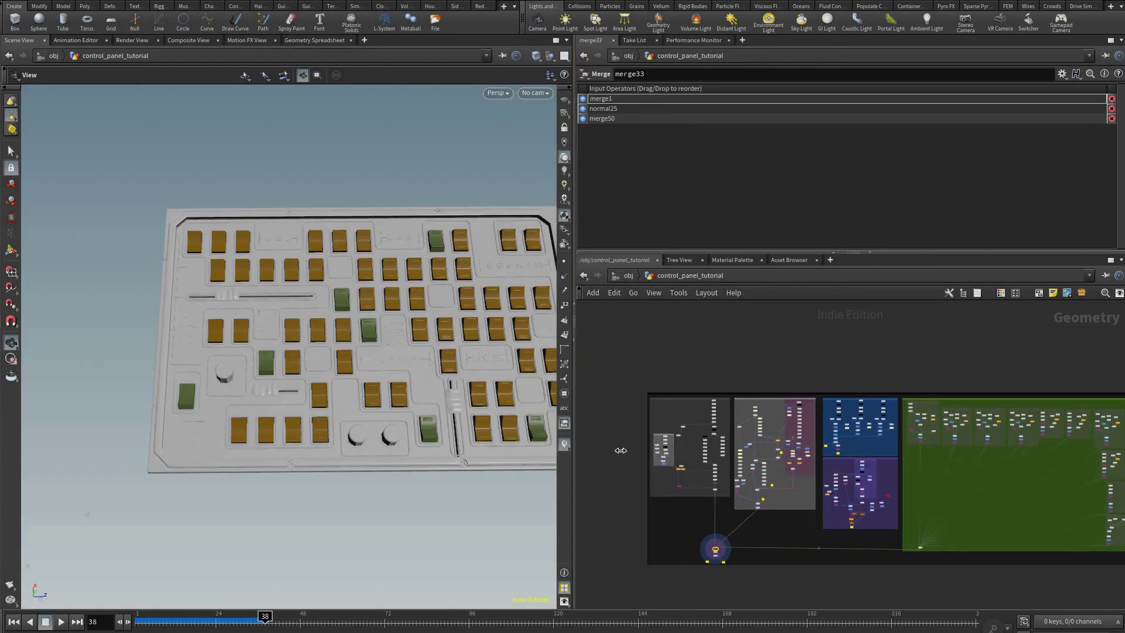
pyautogui.scroll(2, 716, 513)
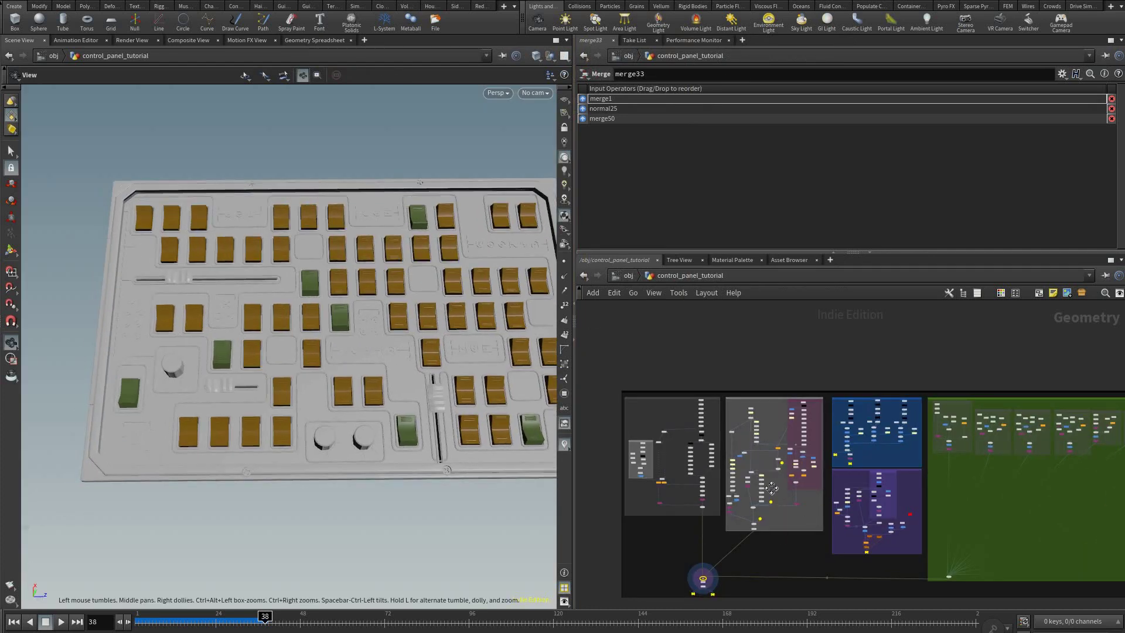
pyautogui.scroll(3, 783, 360)
pyautogui.moveTo(878, 488); pyautogui.dragTo(937, 496, button='middle')
pyautogui.moveTo(840, 586); pyautogui.dragTo(826, 547, button='middle')
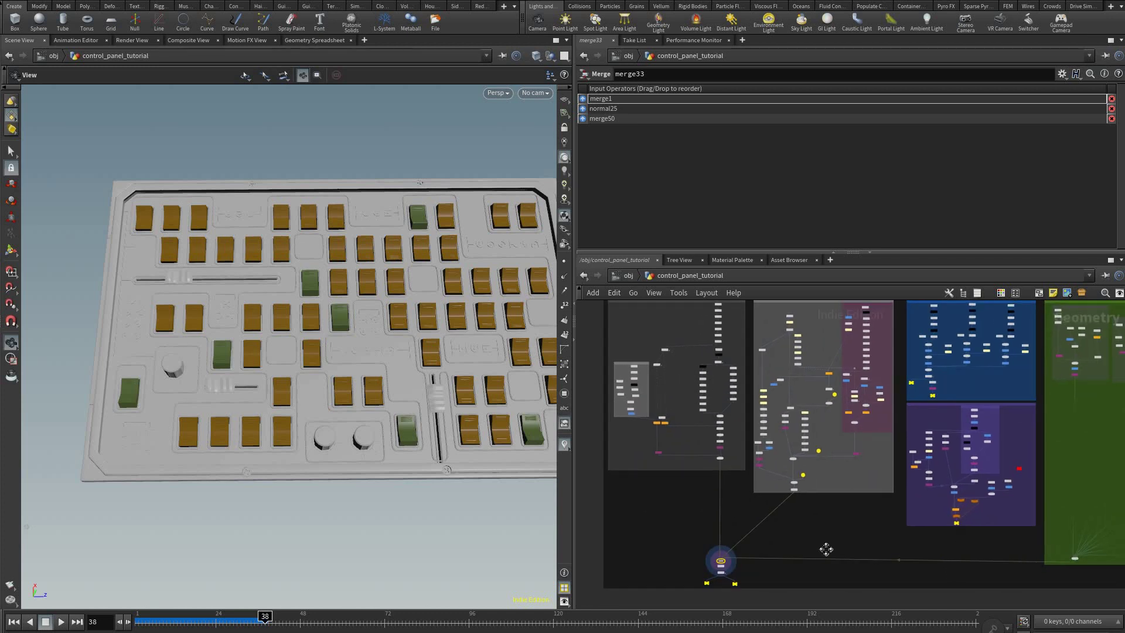
pyautogui.moveTo(981, 494); pyautogui.dragTo(727, 444, button='middle')
pyautogui.moveTo(992, 447); pyautogui.dragTo(1090, 477, button='middle')
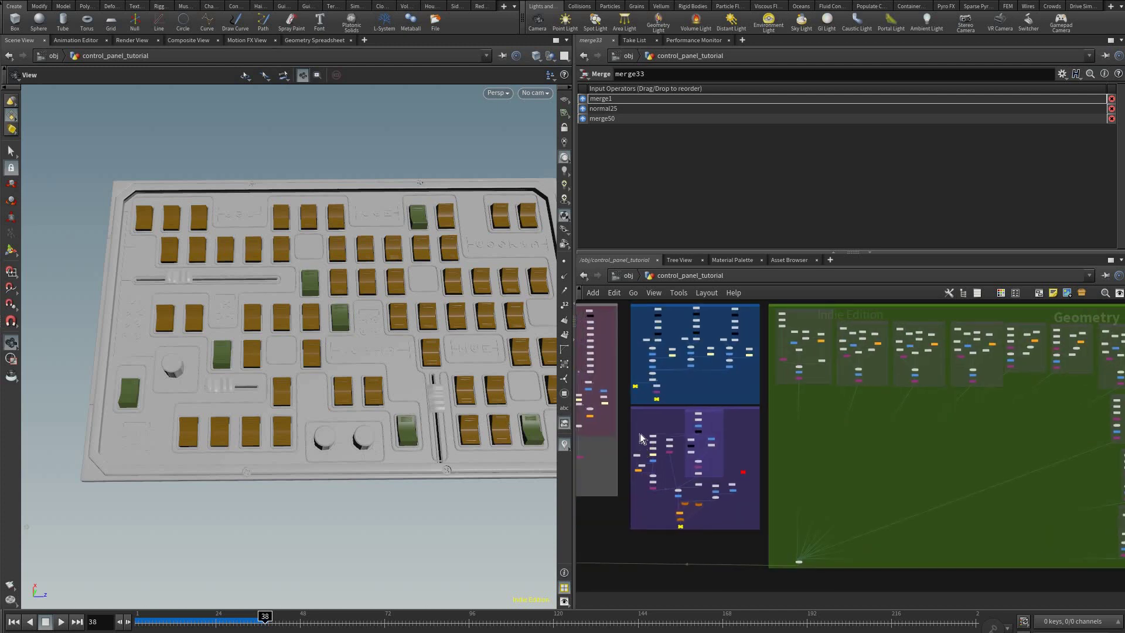
# - Go to the Outside Frame group, display its merge1 node, and view the finished frame from several angles
pyautogui.moveTo(801, 442); pyautogui.dragTo(1024, 470, button='middle')
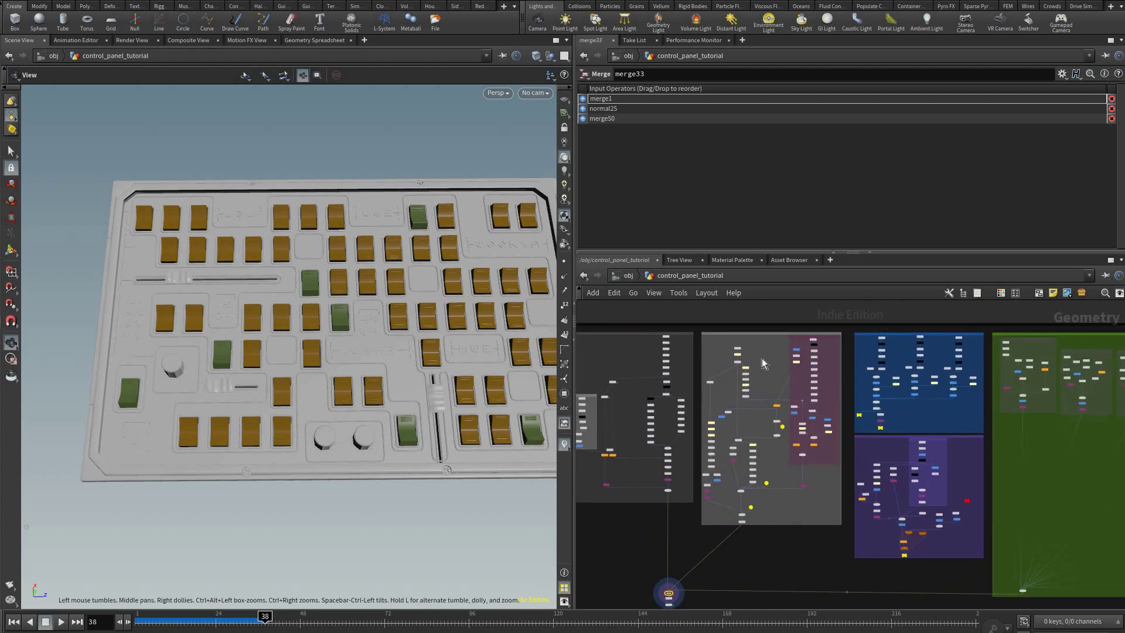
pyautogui.moveTo(762, 359); pyautogui.dragTo(922, 367, button='middle')
pyautogui.scroll(1, 746, 368)
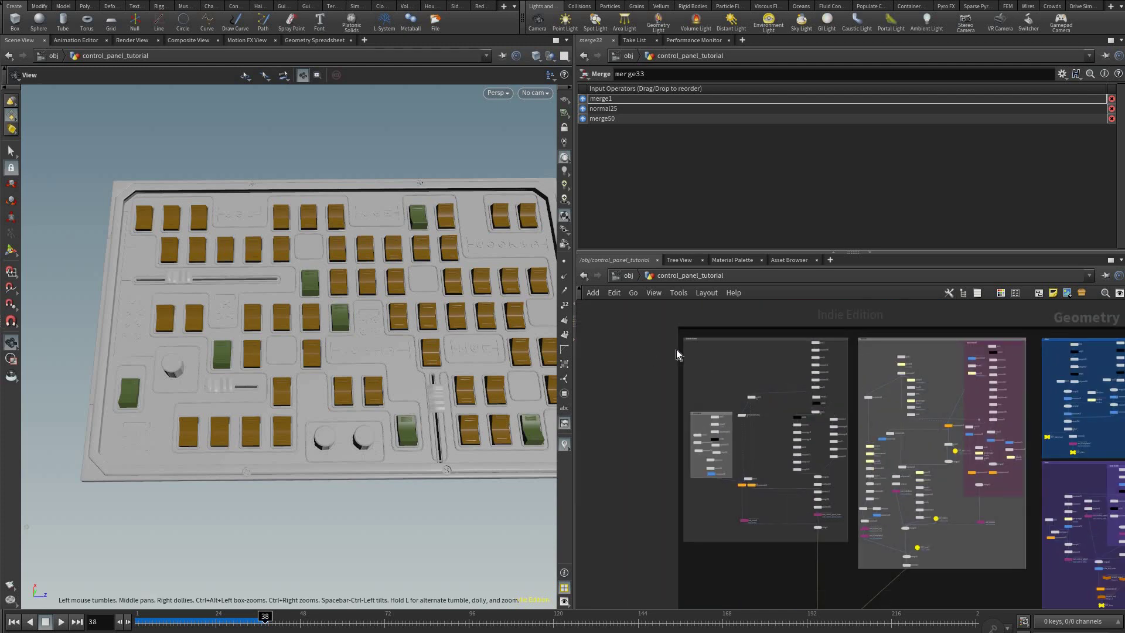
pyautogui.scroll(5, 680, 350)
pyautogui.scroll(6, 705, 349)
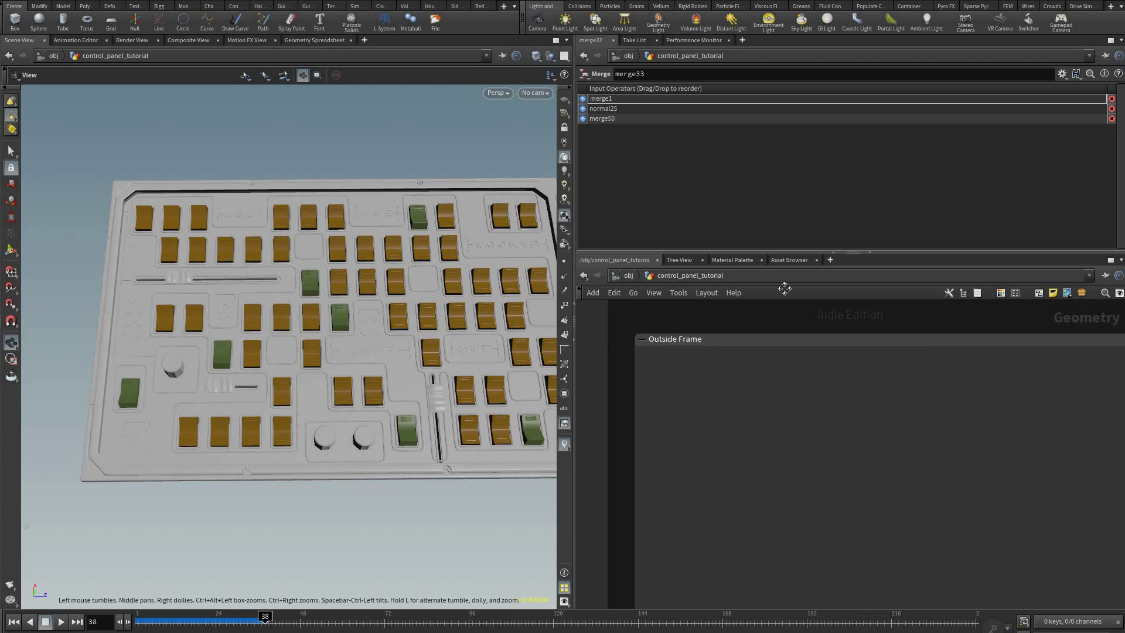
pyautogui.scroll(-6, 838, 516)
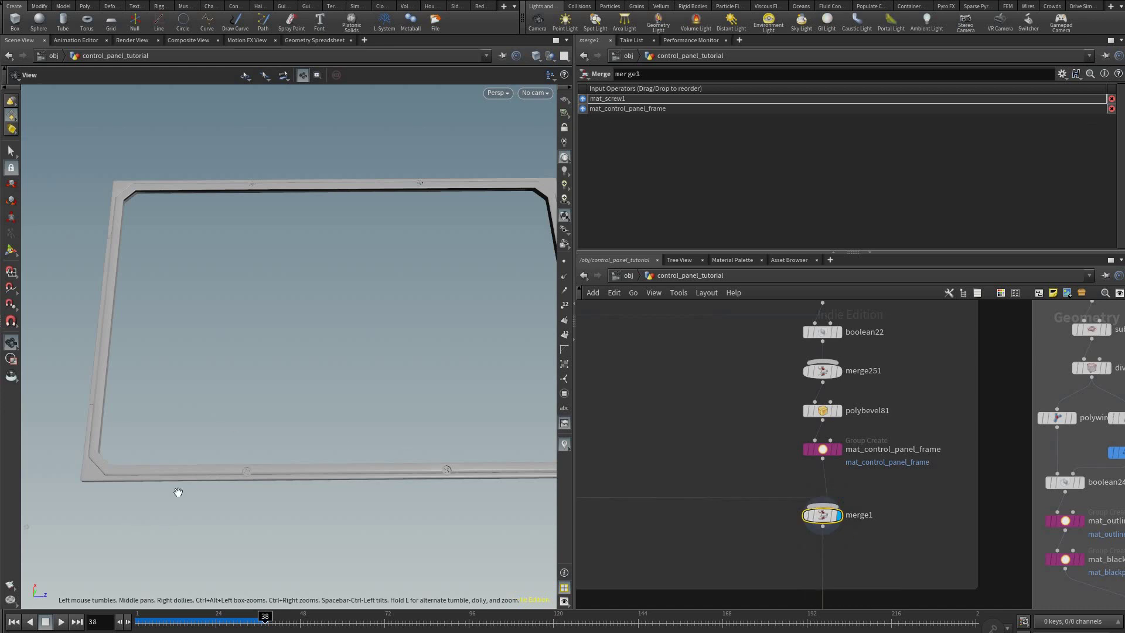
pyautogui.moveTo(142, 401); pyautogui.dragTo(311, 410)
pyautogui.moveTo(311, 410); pyautogui.dragTo(380, 441, button='middle')
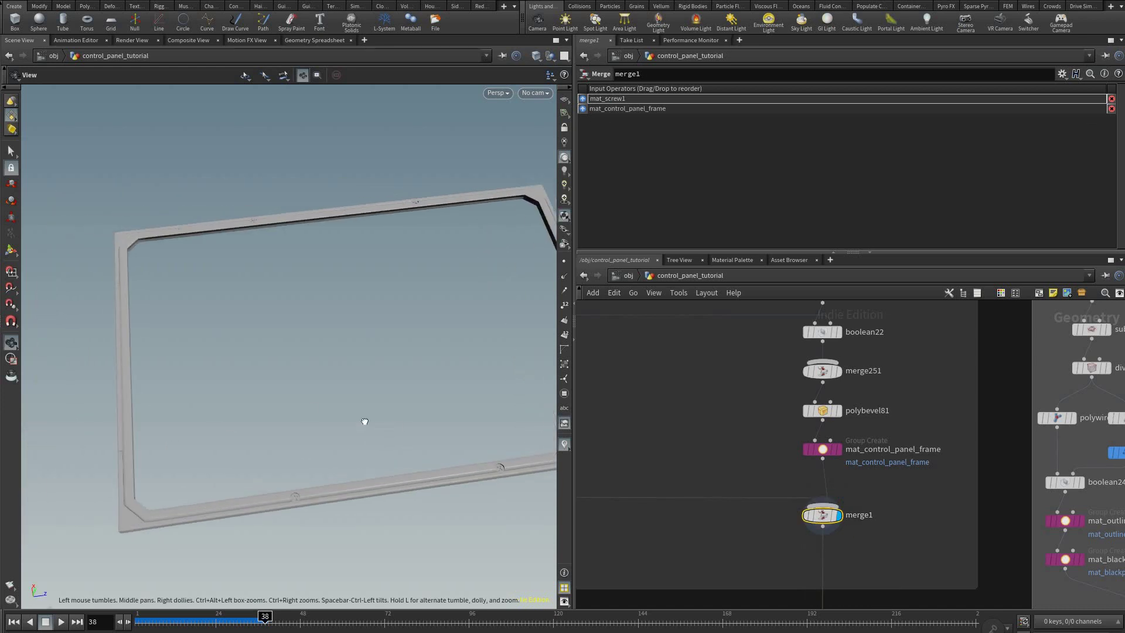
pyautogui.moveTo(382, 445); pyautogui.dragTo(727, 405)
# - Go to the start of the frame network, select the nodes from polybevel80 to polybevel90, and select polybevel80 alone
pyautogui.scroll(-3, 761, 440)
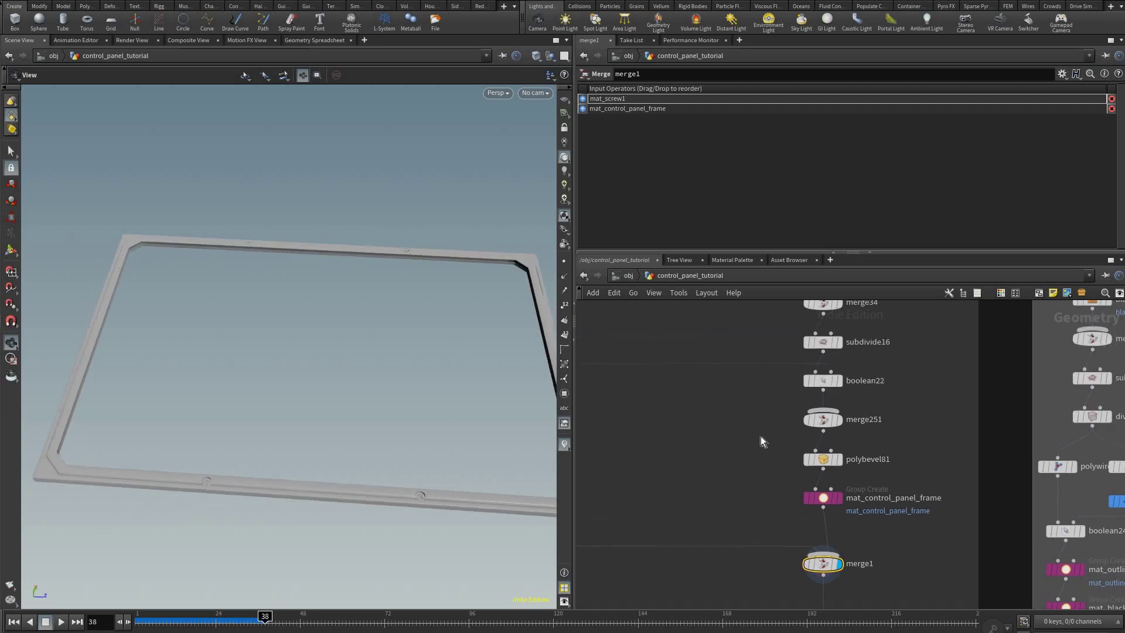
pyautogui.moveTo(804, 391); pyautogui.dragTo(808, 535, button='middle')
pyautogui.moveTo(919, 355); pyautogui.dragTo(913, 521, button='middle')
pyautogui.moveTo(897, 418); pyautogui.dragTo(912, 516, button='middle')
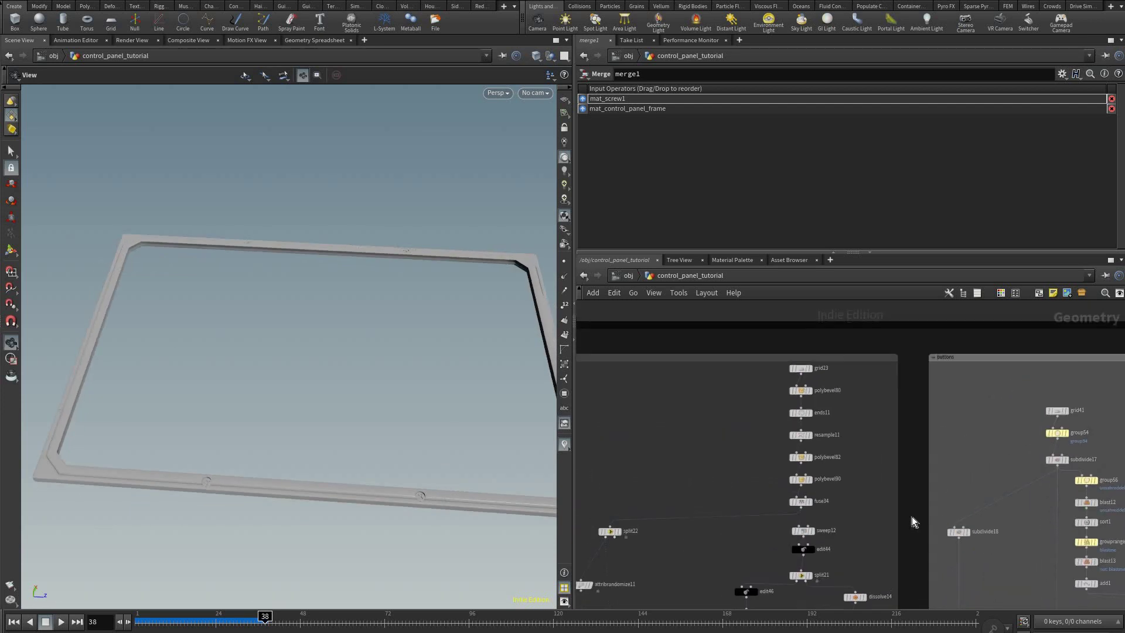
pyautogui.scroll(4, 814, 437)
pyautogui.scroll(-2, 782, 371)
pyautogui.moveTo(763, 336); pyautogui.dragTo(913, 520)
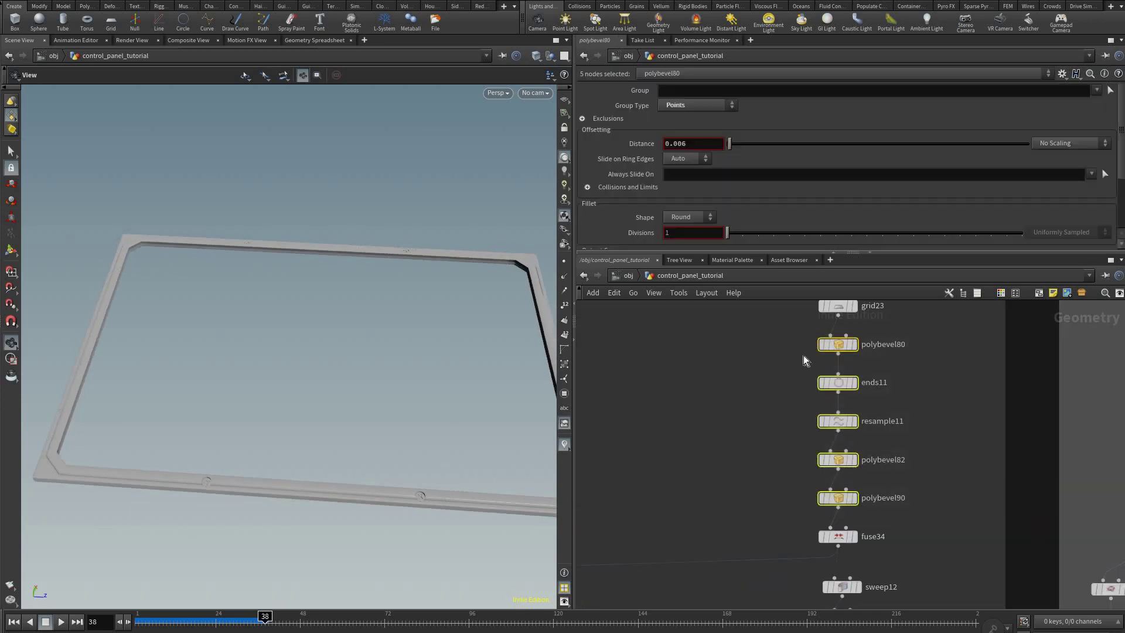
pyautogui.click(790, 340)
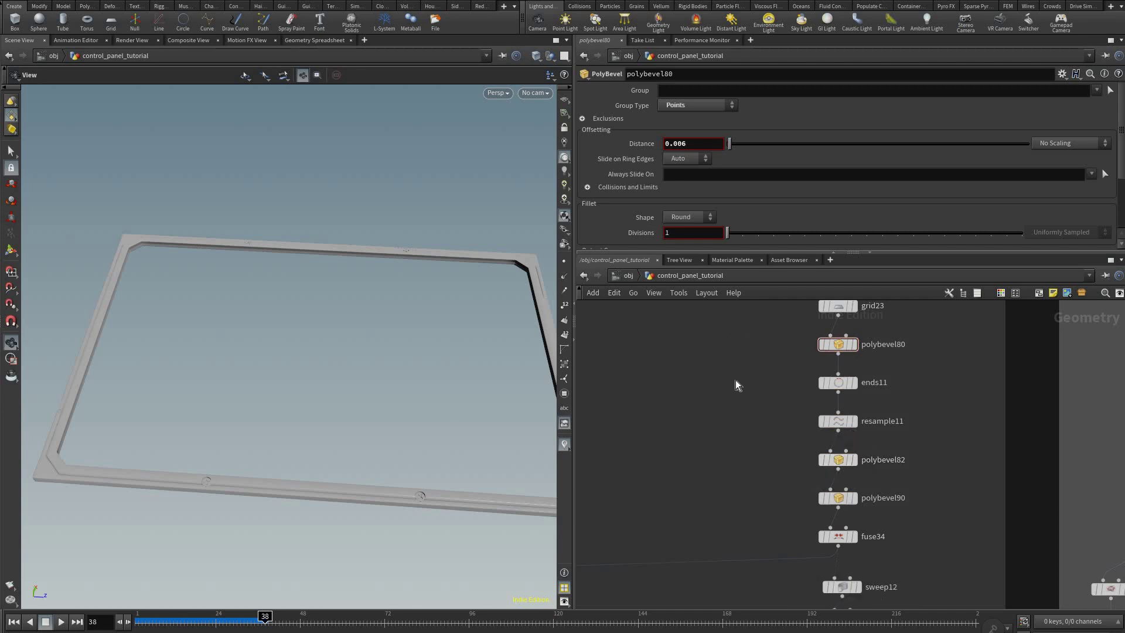
# - Display polybevel90's outline with point markers and check which points polybevel82's Group field targets
pyautogui.click(854, 499)
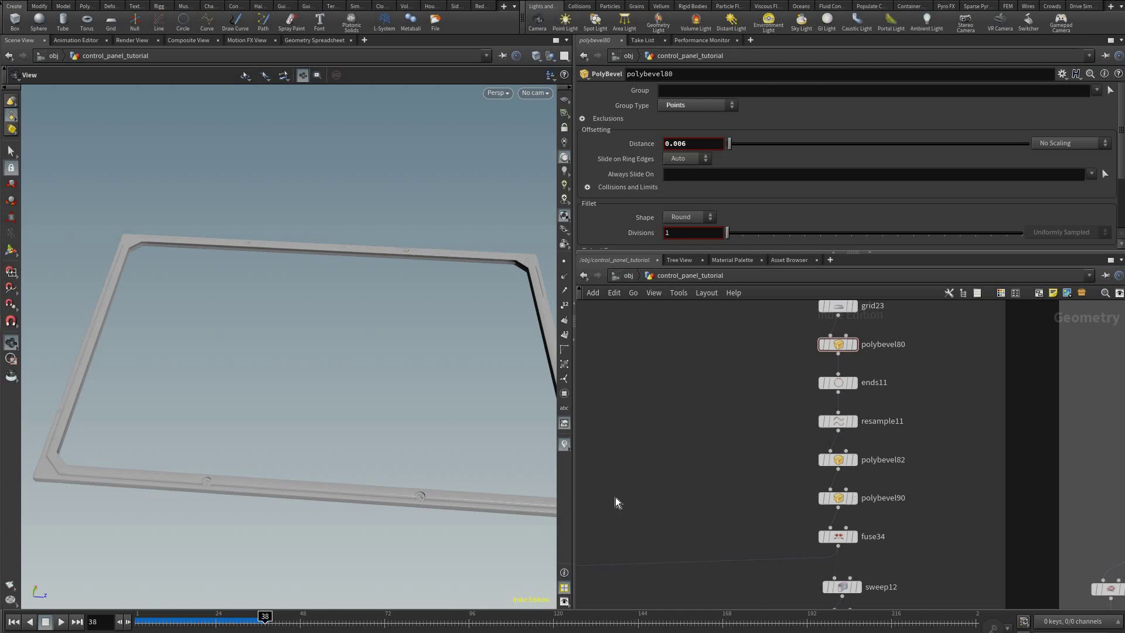
pyautogui.click(561, 267)
pyautogui.moveTo(508, 463); pyautogui.dragTo(270, 536)
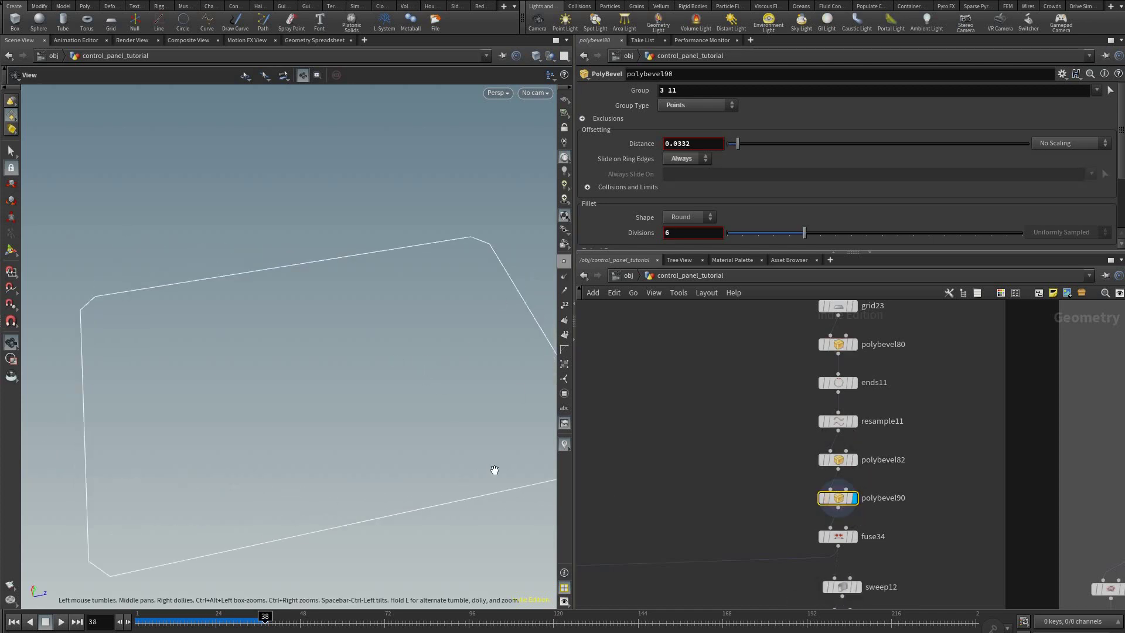
pyautogui.moveTo(450, 502); pyautogui.dragTo(438, 486, button='middle')
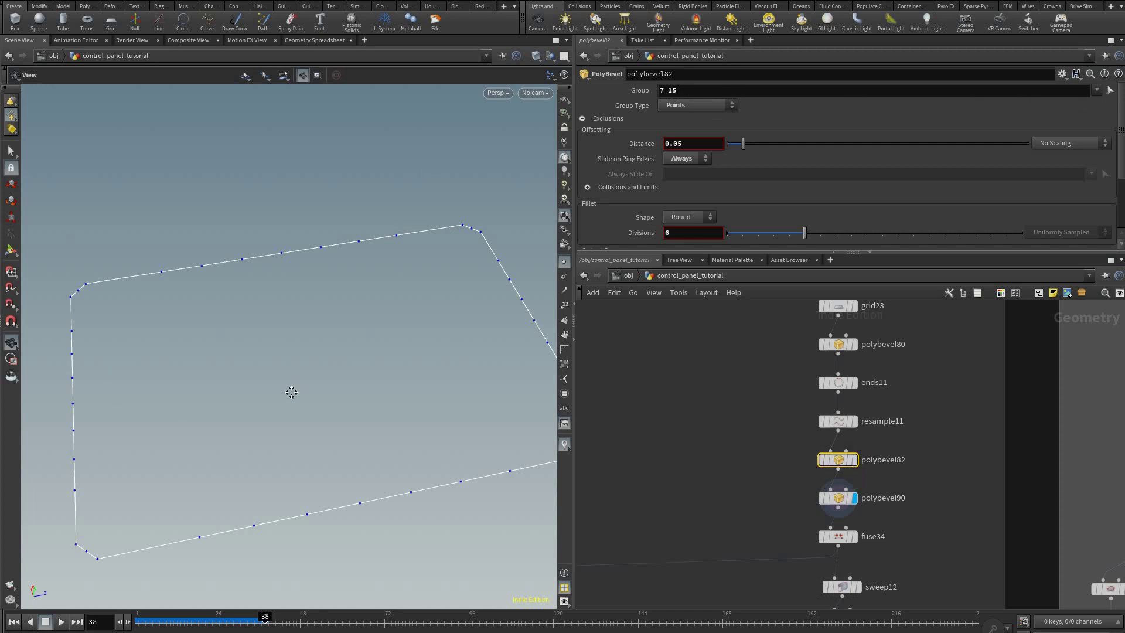
pyautogui.click(1110, 90)
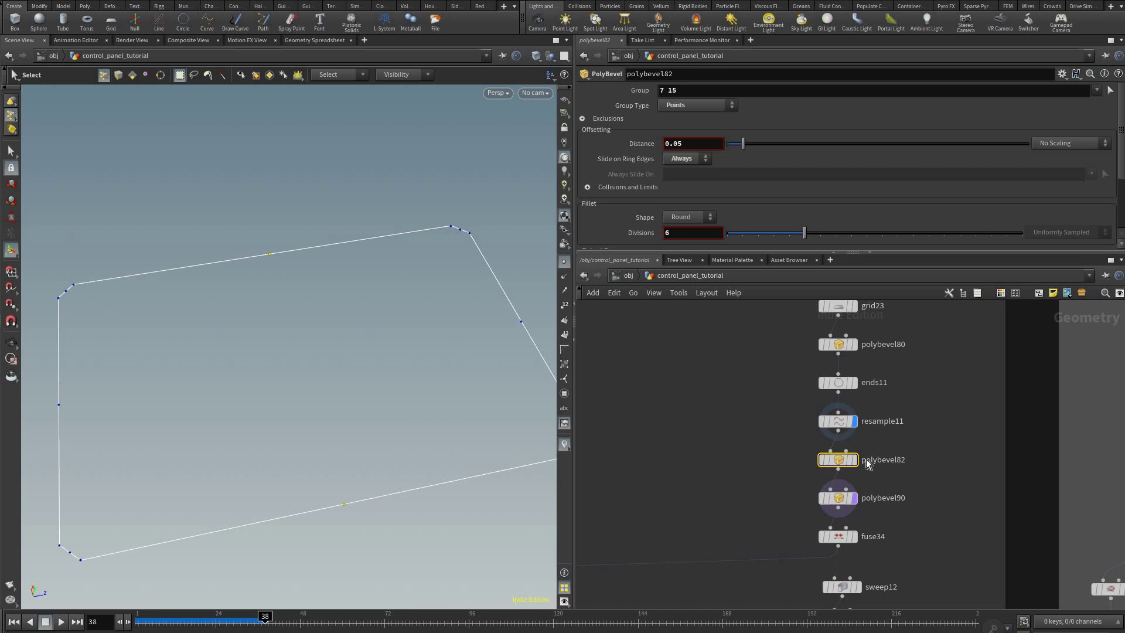
pyautogui.press('Escape')
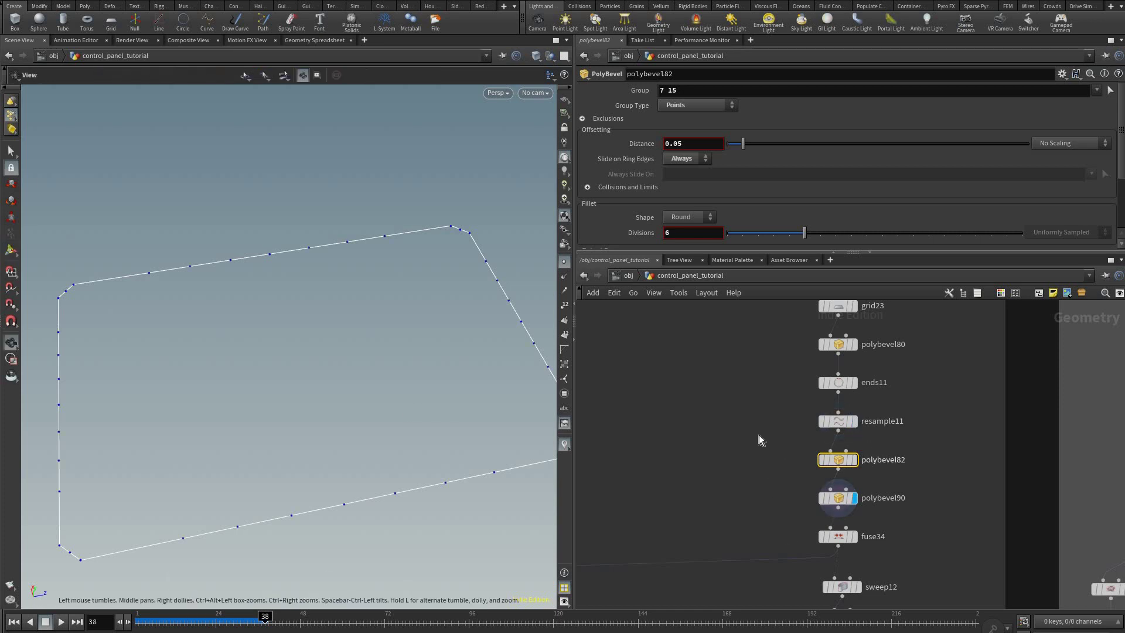
# - Follow the frame network down from polybevel90 and display its final merge1 node
pyautogui.scroll(-3, 759, 439)
pyautogui.moveTo(800, 494); pyautogui.dragTo(834, 450, button='middle')
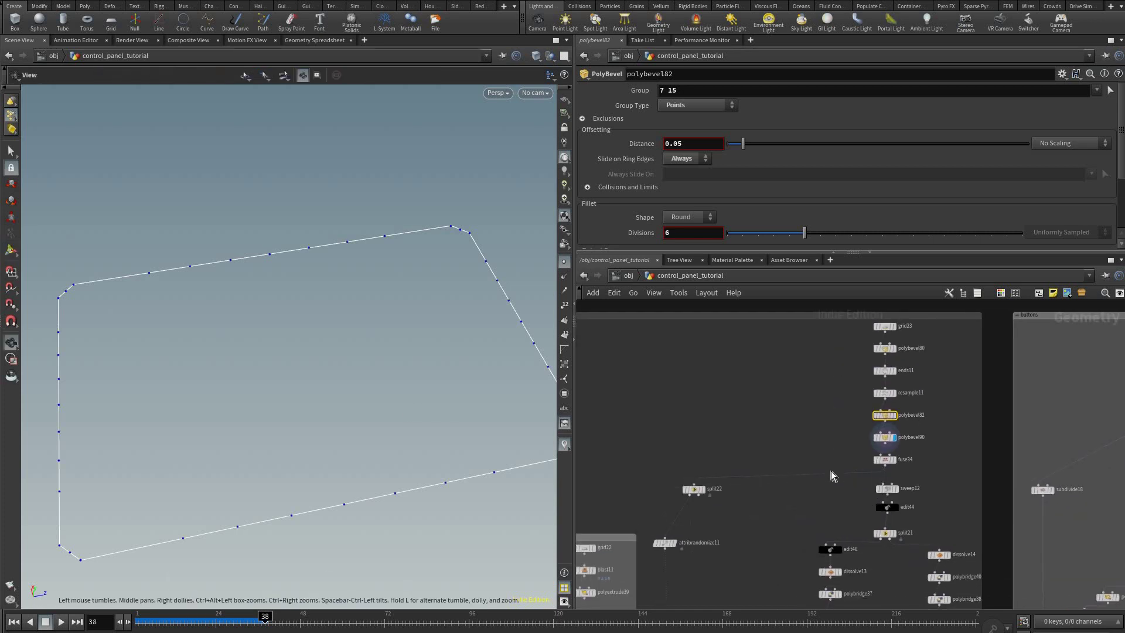
pyautogui.moveTo(892, 421)
pyautogui.mouseDown(button='middle')
pyautogui.moveTo(897, 457)
pyautogui.moveTo(892, 442)
pyautogui.mouseUp(button='middle')
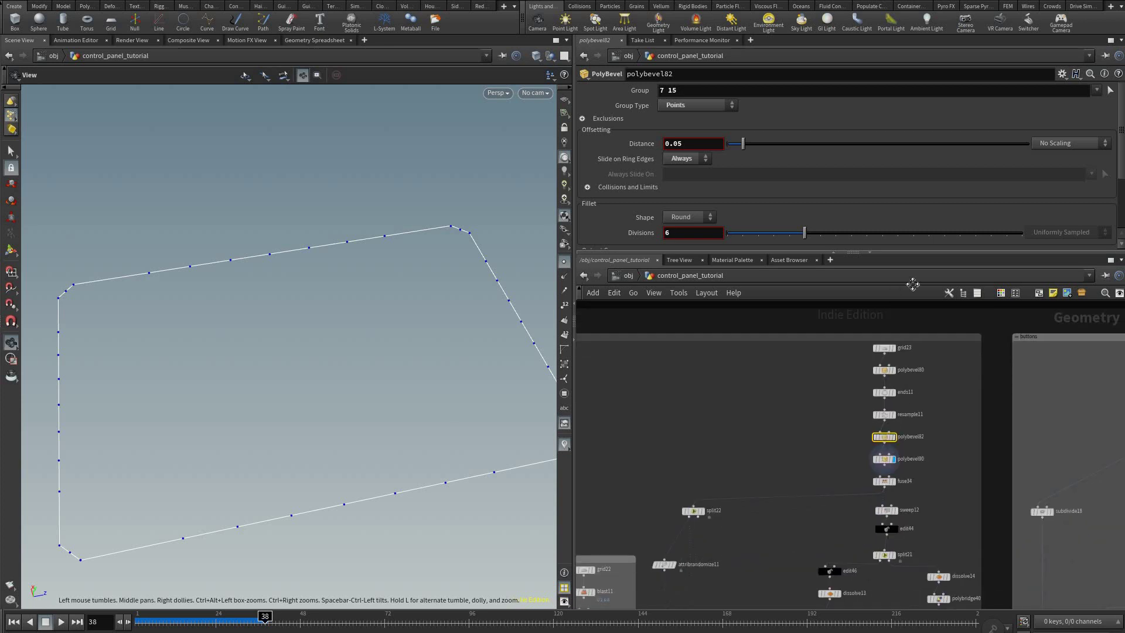
pyautogui.moveTo(926, 536); pyautogui.dragTo(934, 479, button='middle')
pyautogui.moveTo(861, 492); pyautogui.dragTo(821, 397, button='middle')
pyautogui.moveTo(580, 508); pyautogui.dragTo(498, 461, button='middle')
pyautogui.scroll(4, 858, 487)
pyautogui.click(866, 448)
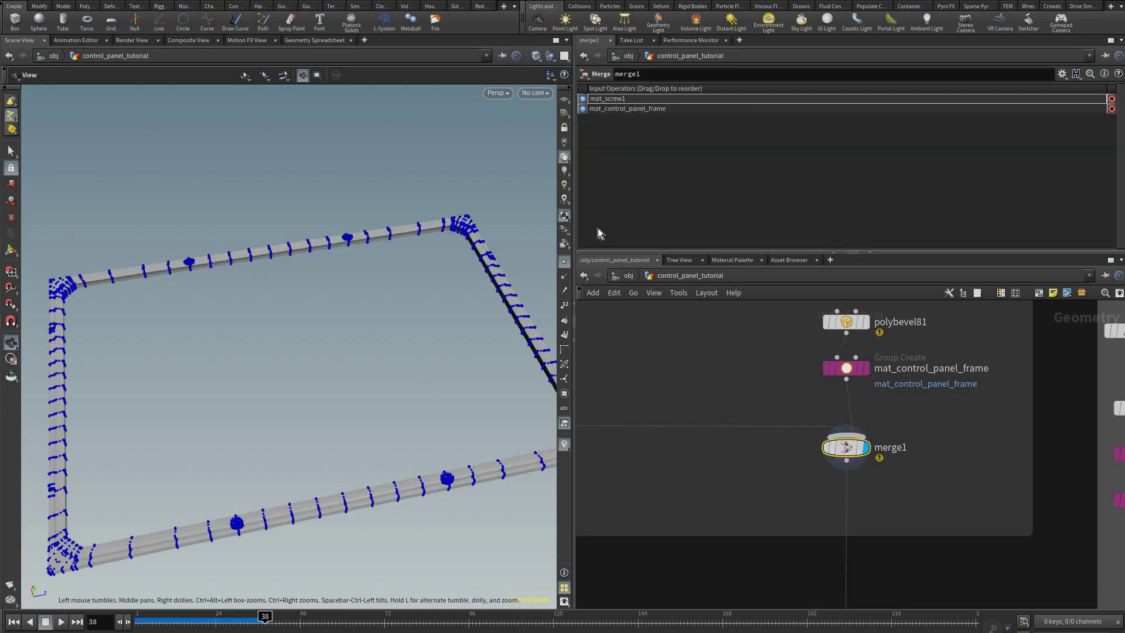
# - Hide the viewport point markers and examine the nodes from the frame network across to the buttons group
pyautogui.scroll(-5, 789, 458)
pyautogui.moveTo(780, 319); pyautogui.dragTo(787, 469, button='middle')
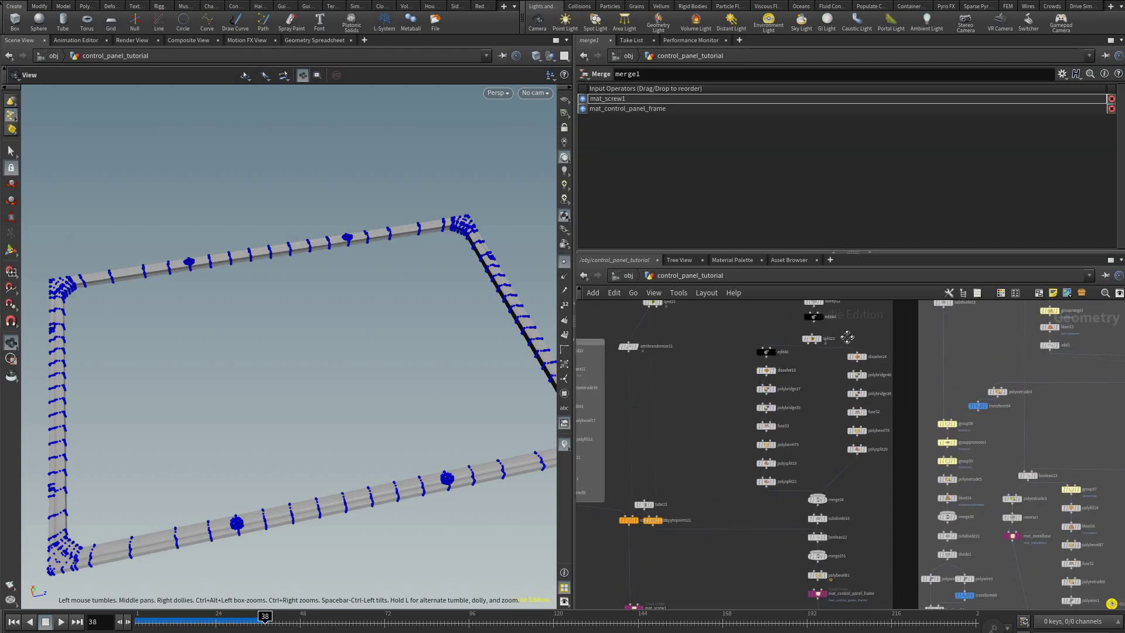
pyautogui.moveTo(864, 402)
pyautogui.mouseDown(button='middle')
pyautogui.moveTo(868, 327)
pyautogui.moveTo(847, 293)
pyautogui.mouseUp(button='middle')
pyautogui.moveTo(752, 467)
pyautogui.mouseDown(button='middle')
pyautogui.moveTo(790, 457)
pyautogui.moveTo(790, 412)
pyautogui.mouseUp(button='middle')
pyautogui.moveTo(933, 400); pyautogui.dragTo(961, 227, button='middle')
pyautogui.moveTo(899, 452); pyautogui.dragTo(764, 627, button='middle')
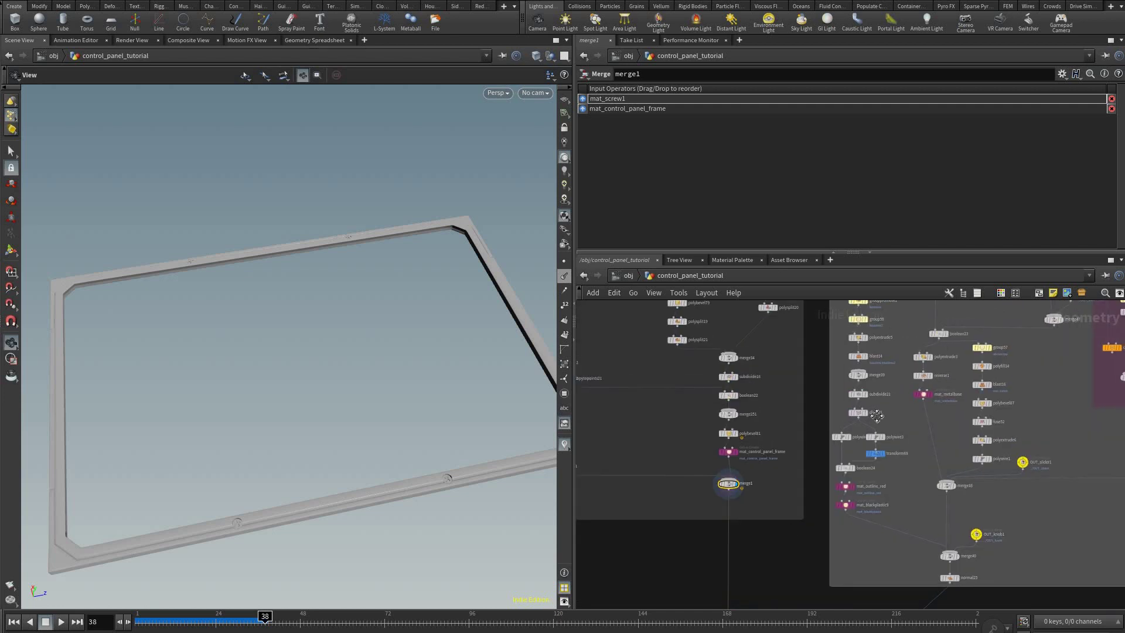
pyautogui.moveTo(876, 417); pyautogui.dragTo(821, 572, button='middle')
pyautogui.moveTo(796, 429); pyautogui.dragTo(726, 593, button='middle')
pyautogui.moveTo(784, 372); pyautogui.dragTo(733, 385, button='middle')
pyautogui.moveTo(874, 405); pyautogui.dragTo(905, 436, button='middle')
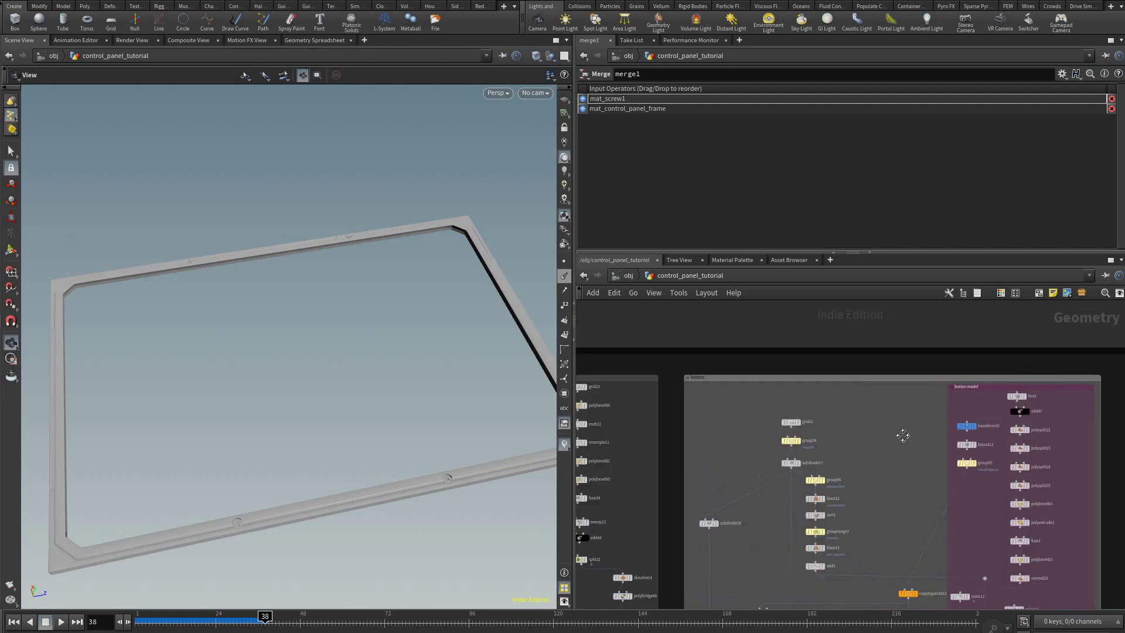
pyautogui.moveTo(827, 518); pyautogui.dragTo(822, 506, button='middle')
pyautogui.scroll(1, 735, 387)
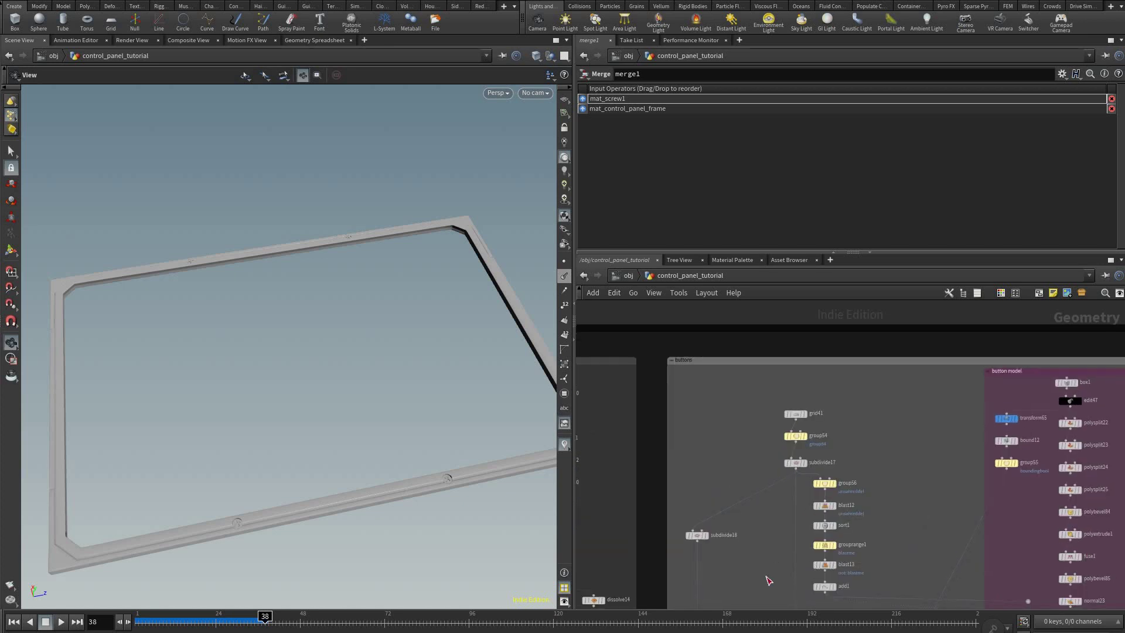
# - Display the normal25 node at the end of the buttons group and view the button panel up close
pyautogui.scroll(-2, 748, 399)
pyautogui.moveTo(768, 580); pyautogui.dragTo(801, 426, button='middle')
pyautogui.scroll(4, 776, 590)
pyautogui.click(777, 586)
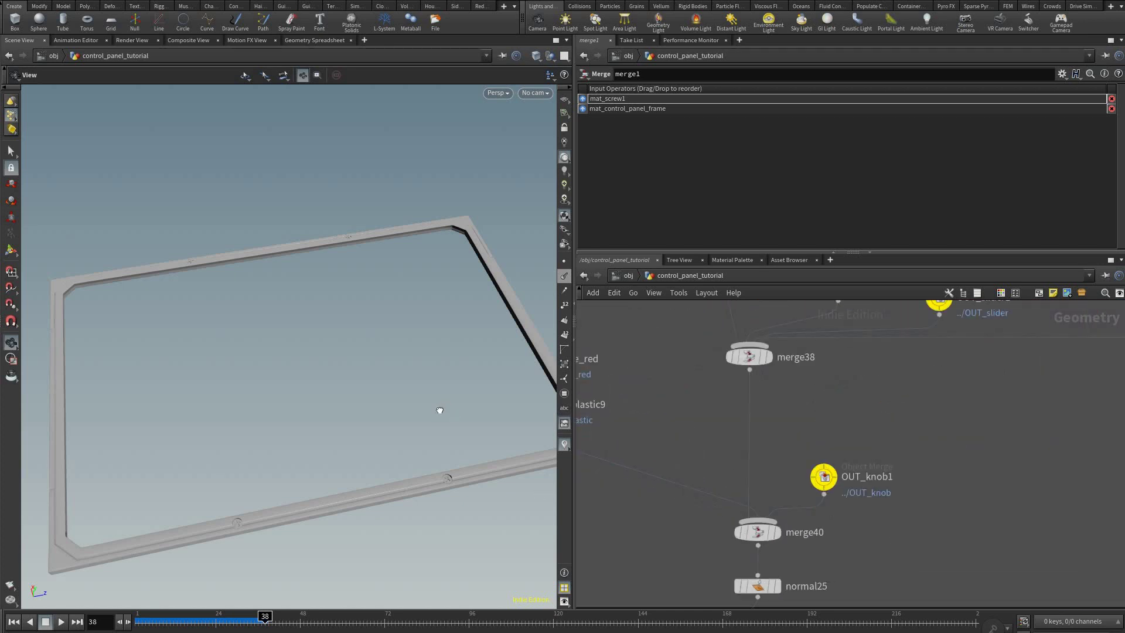
pyautogui.moveTo(363, 406); pyautogui.dragTo(296, 383)
pyautogui.moveTo(886, 510); pyautogui.dragTo(756, 483)
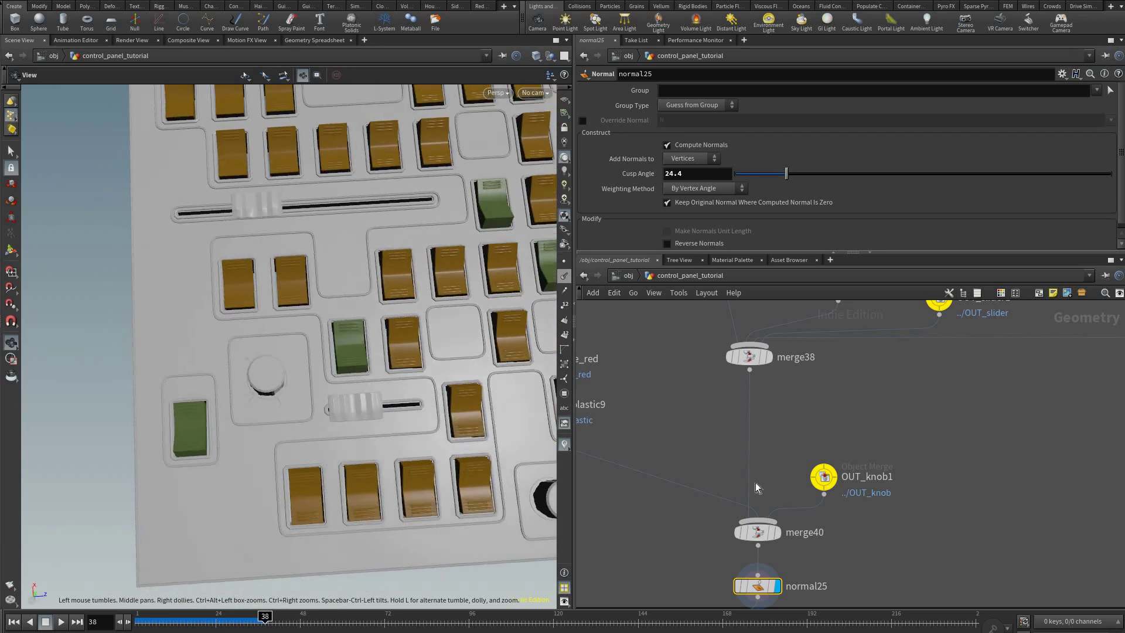
# - Examine the buttons group's nodes from normal25 back up to the starting grid41
pyautogui.scroll(-5, 708, 502)
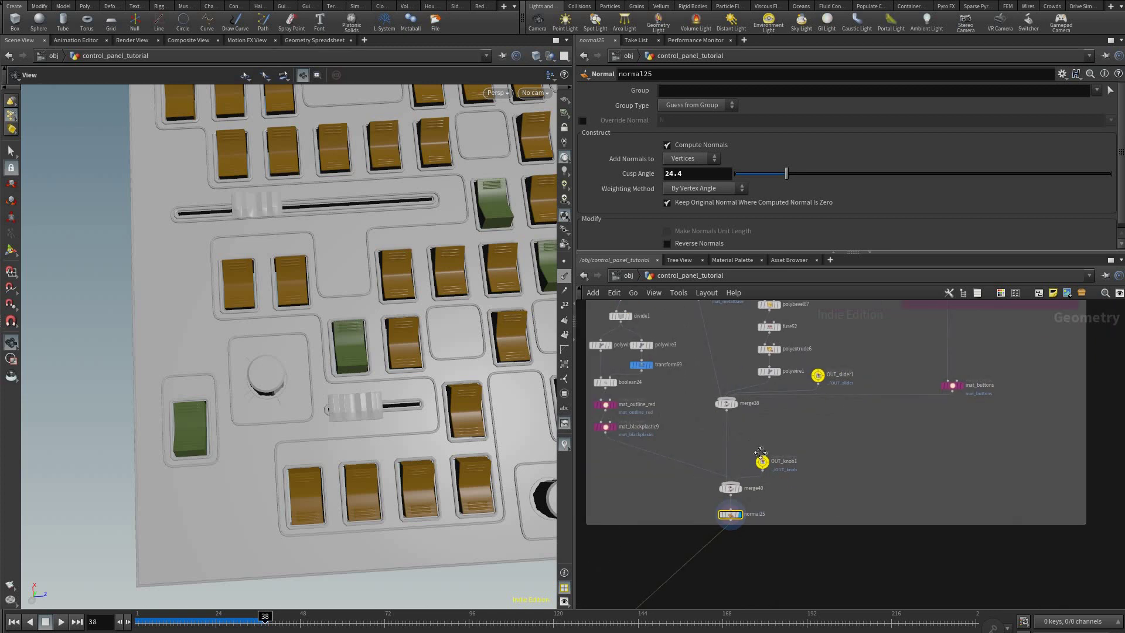
pyautogui.moveTo(807, 480); pyautogui.dragTo(770, 486, button='middle')
pyautogui.moveTo(807, 394); pyautogui.dragTo(829, 536, button='middle')
pyautogui.moveTo(859, 399); pyautogui.dragTo(879, 557, button='middle')
pyautogui.moveTo(706, 360); pyautogui.dragTo(736, 461, button='middle')
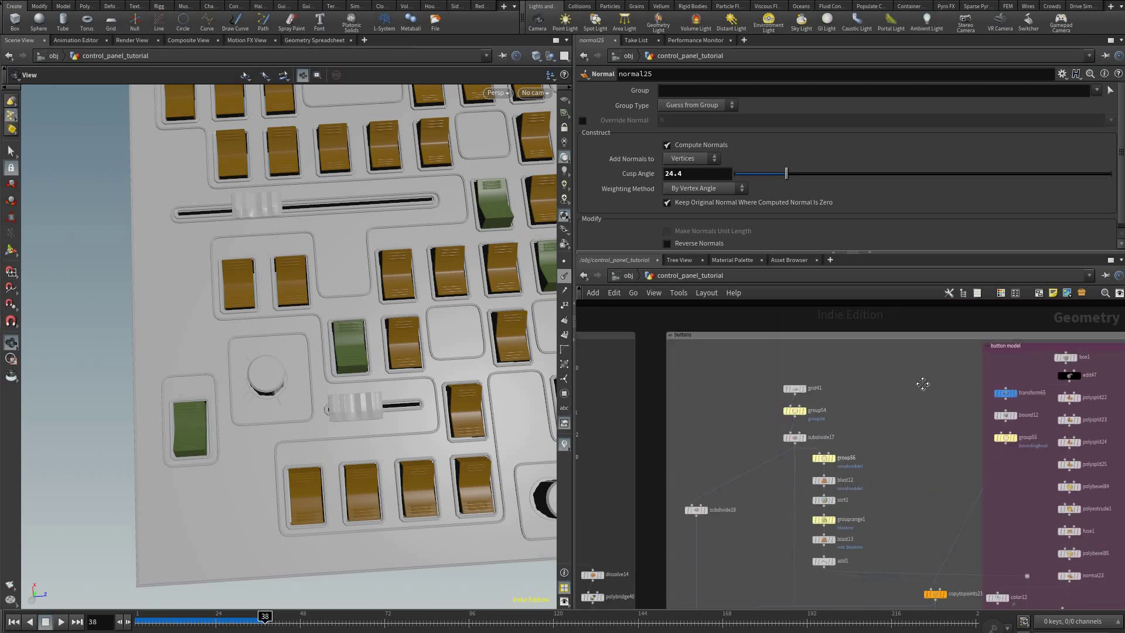
pyautogui.scroll(5, 806, 390)
pyautogui.scroll(-5, 673, 357)
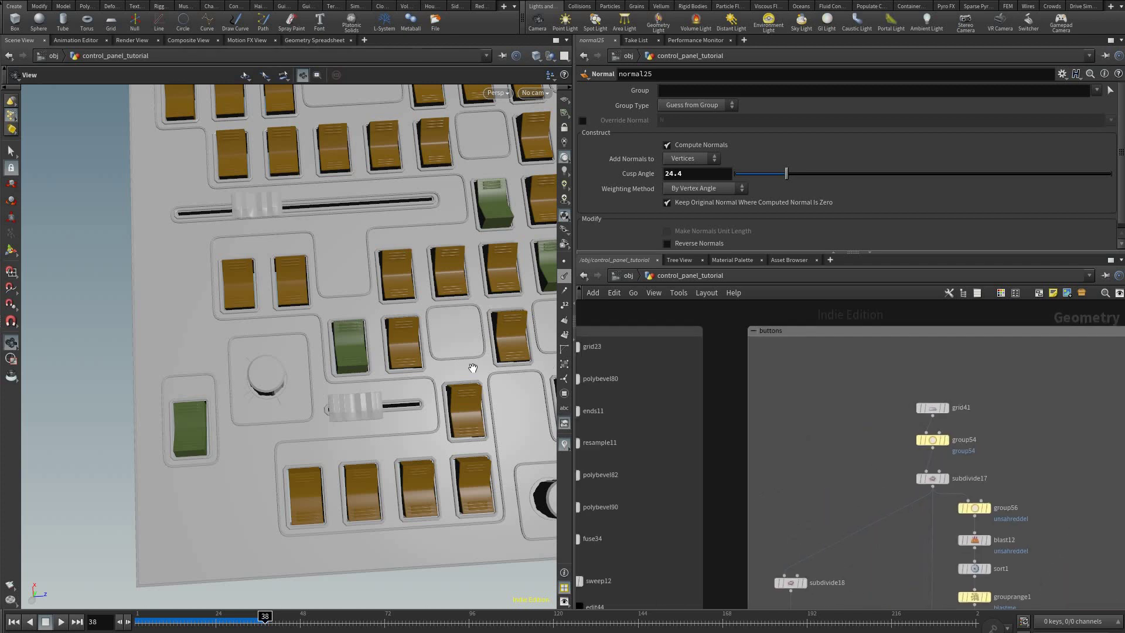
# - Display the frame's starting grid23 node and view it in both wireframe and shaded mode
pyautogui.scroll(2, 716, 362)
pyautogui.click(666, 355)
pyautogui.scroll(-3, 391, 381)
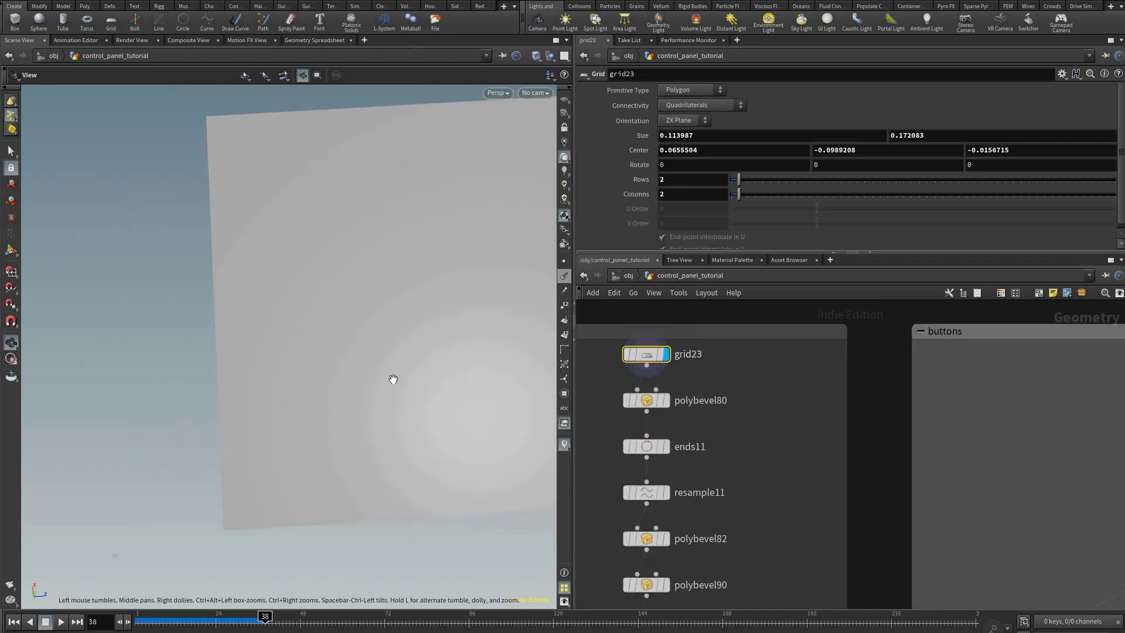
pyautogui.moveTo(522, 359); pyautogui.dragTo(358, 371, button='middle')
pyautogui.press('w')
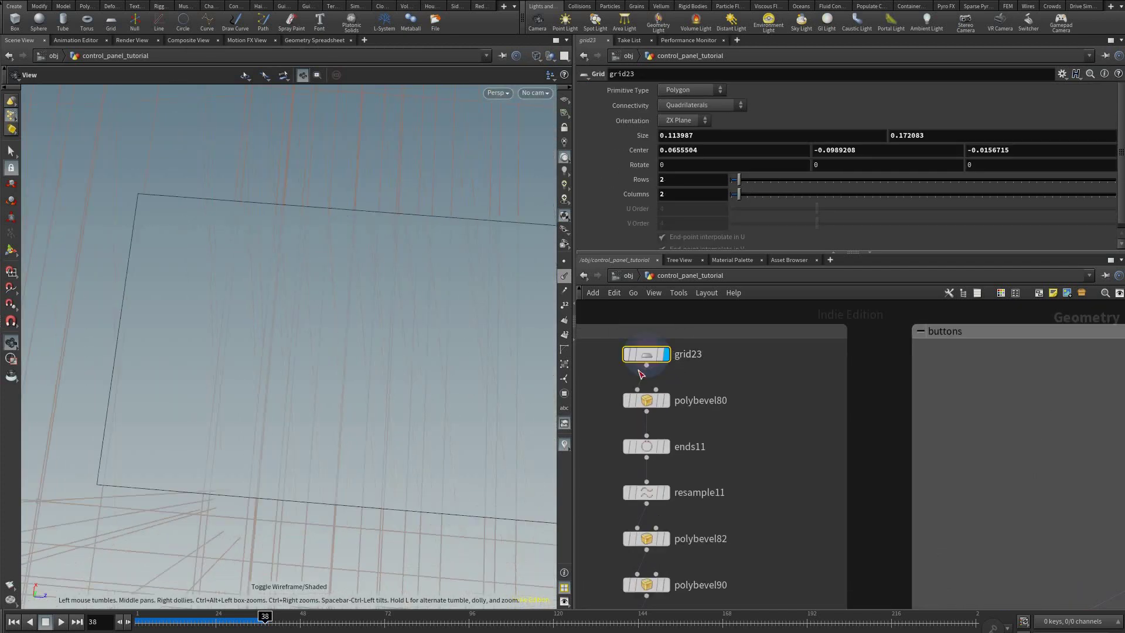
pyautogui.moveTo(898, 417)
pyautogui.mouseDown()
pyautogui.moveTo(604, 388)
pyautogui.moveTo(712, 392)
pyautogui.mouseUp()
pyautogui.press('w')
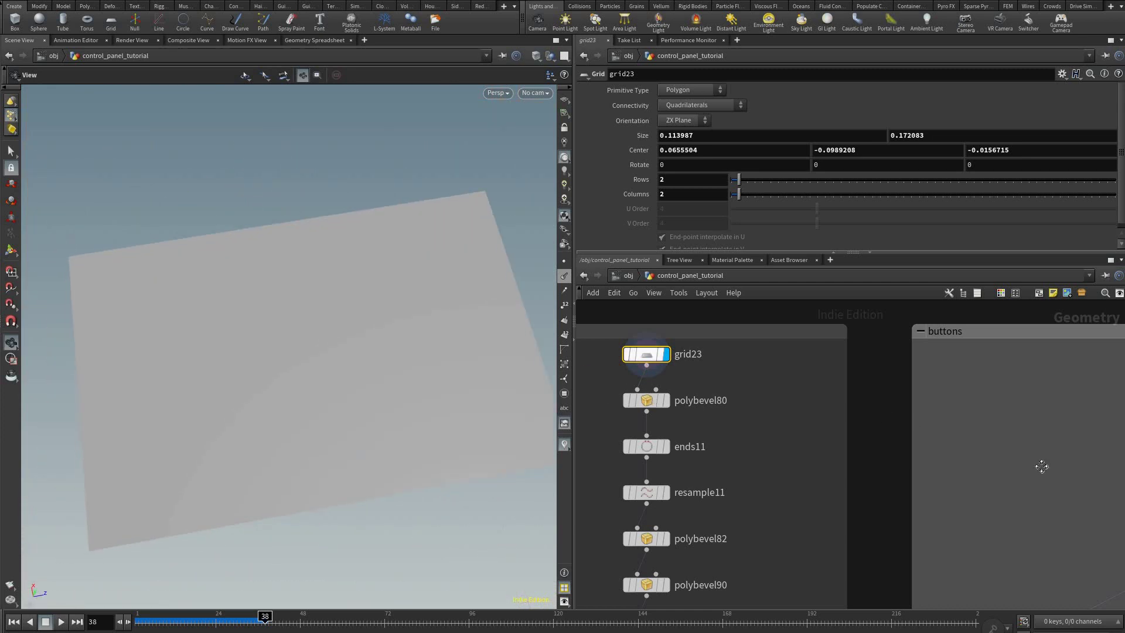
# - Display the buttons group's starting grid41 node in wireframe to compare it with the frame's grid
pyautogui.moveTo(1085, 424); pyautogui.dragTo(933, 410, button='middle')
pyautogui.click(1009, 423)
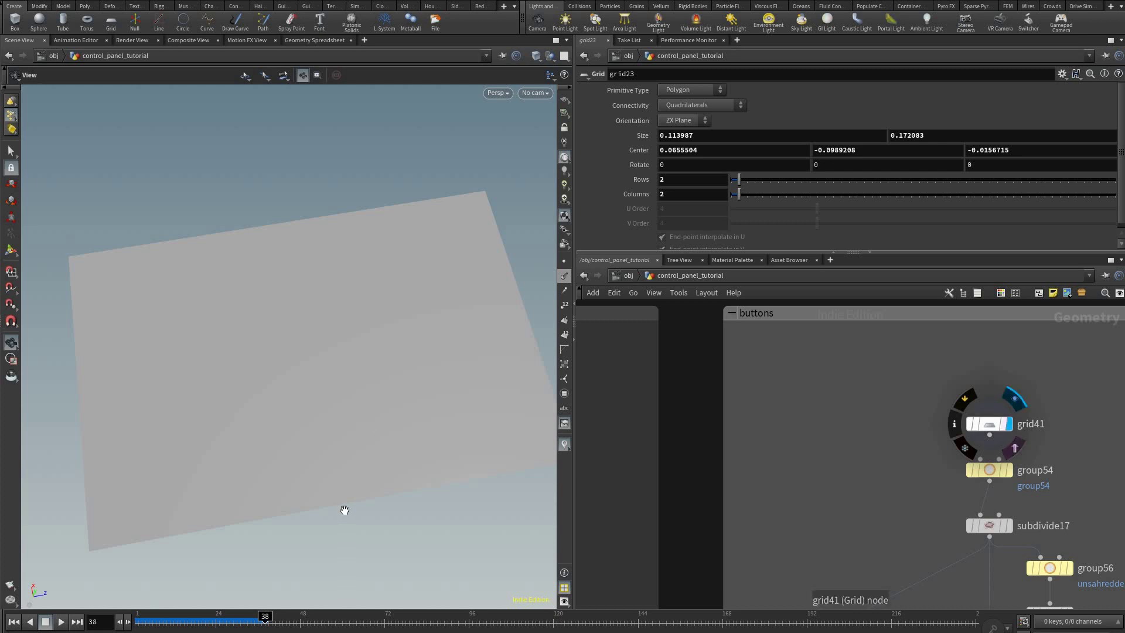
pyautogui.press('w')
pyautogui.press('w')
pyautogui.press('w')
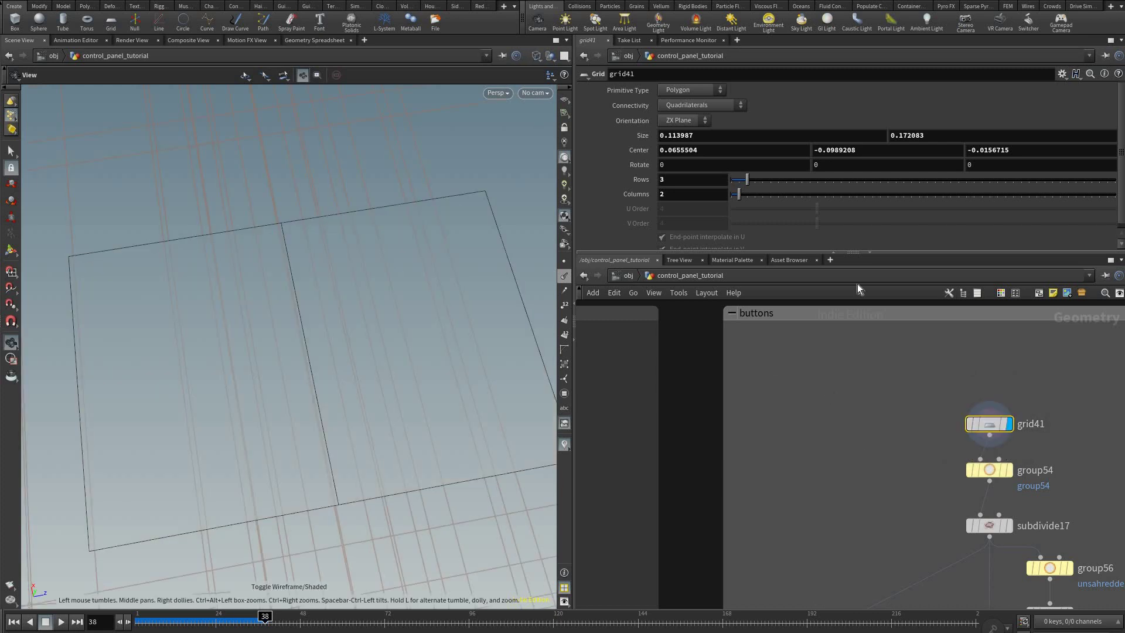
# - Display group54 and subdivide17 in turn, and select grid41 to show its rows and columns parameters
pyautogui.moveTo(890, 318); pyautogui.dragTo(780, 204, button='middle')
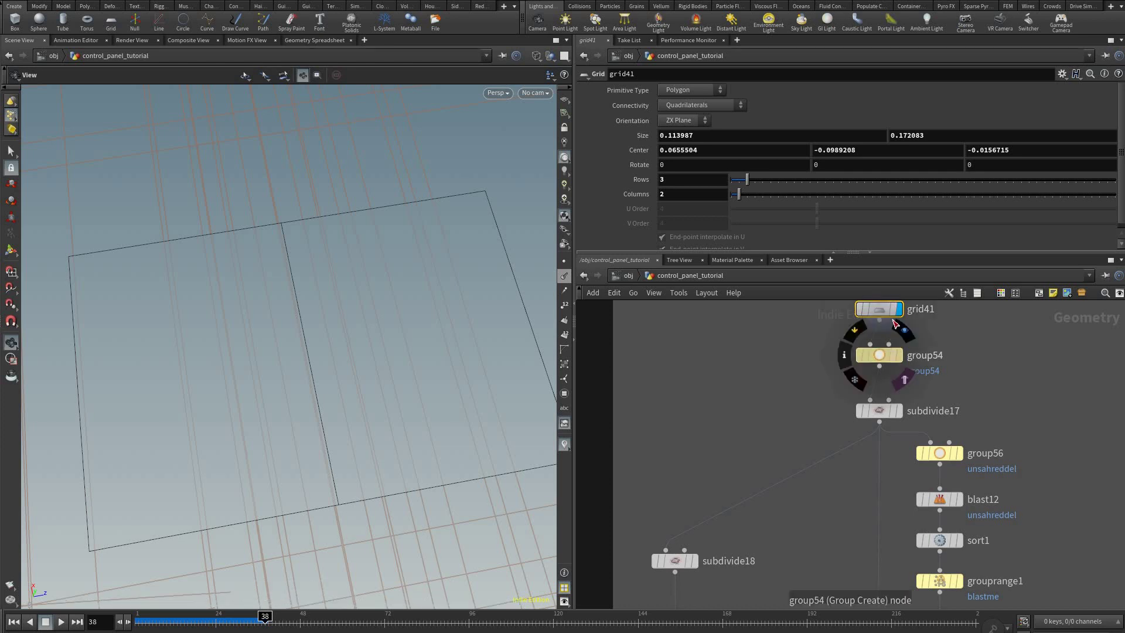
pyautogui.click(883, 357)
pyautogui.click(899, 355)
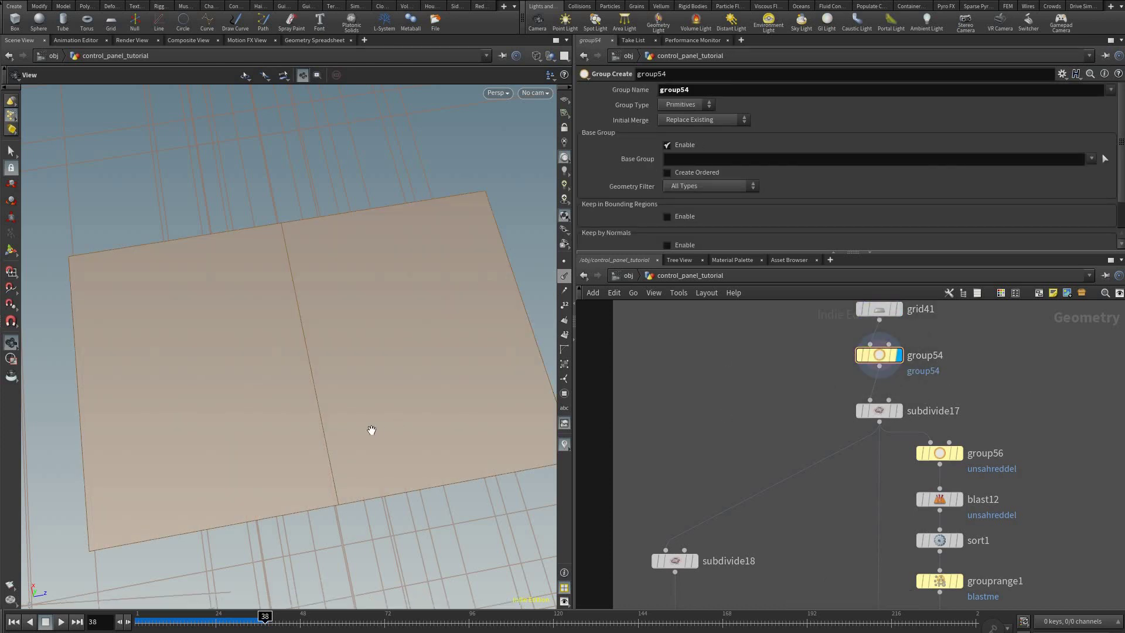
pyautogui.click(899, 410)
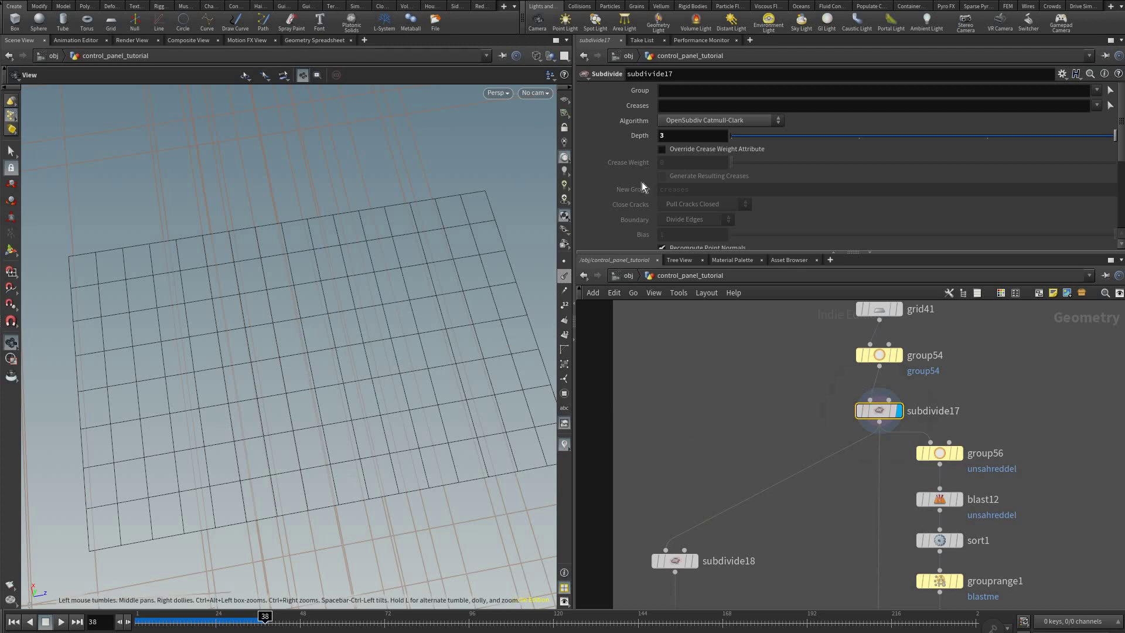
pyautogui.moveTo(844, 334); pyautogui.dragTo(821, 409, button='middle')
pyautogui.click(856, 384)
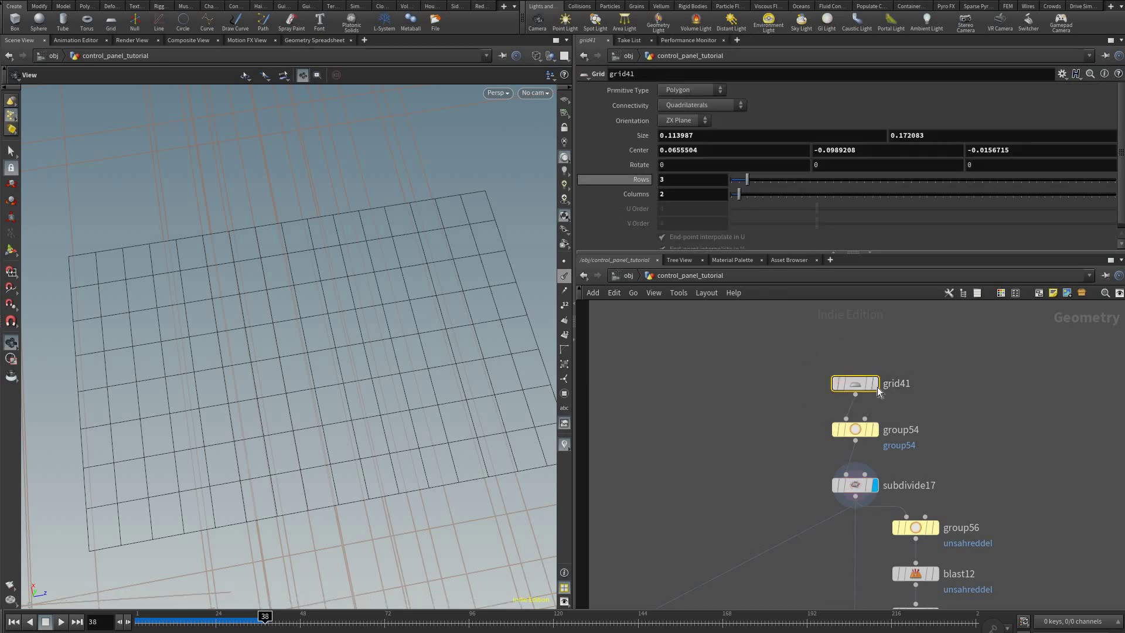
# - Inspect grid41's rows and columns settings, and select subdivide17 to show its subdivision depth
pyautogui.click(694, 183)
pyautogui.press('Tab')
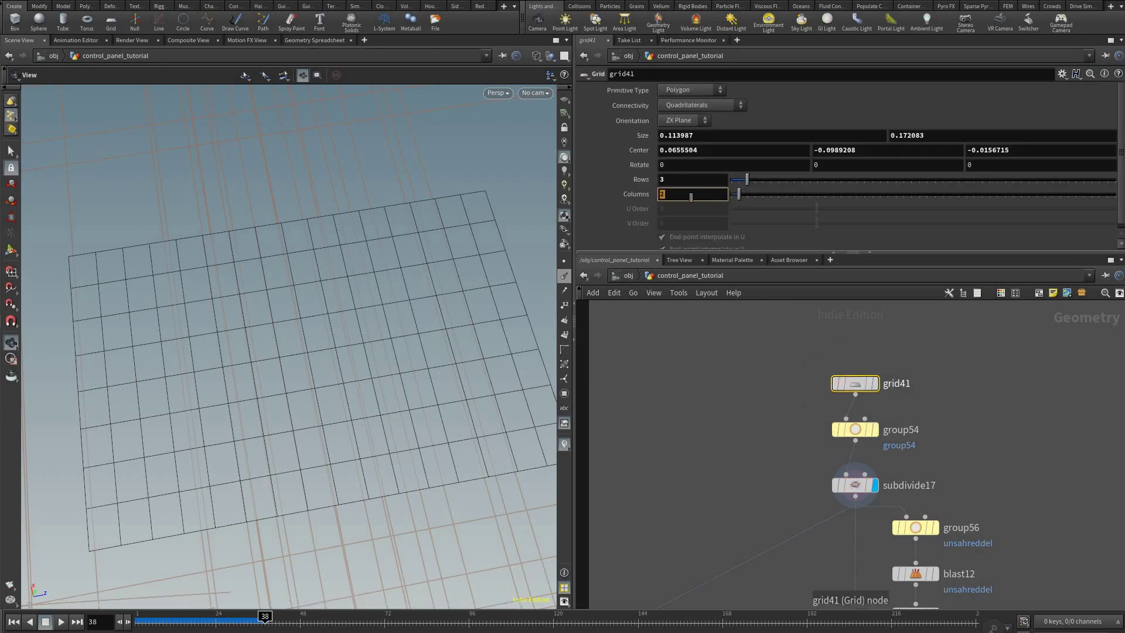
pyautogui.moveTo(689, 182); pyautogui.dragTo(693, 153, button='middle')
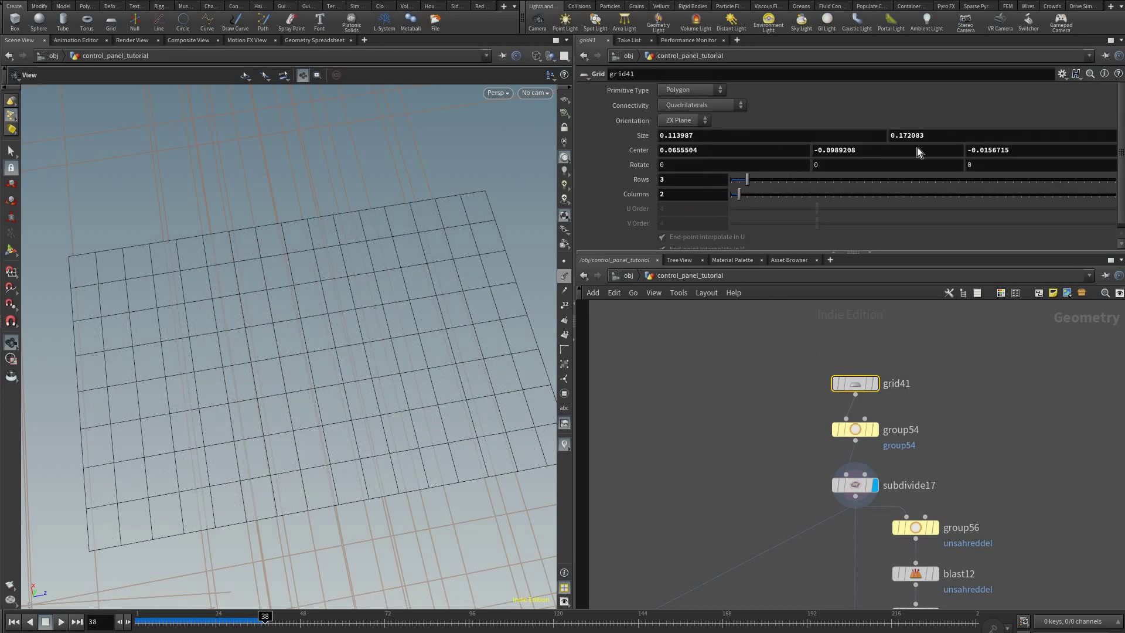
pyautogui.click(855, 486)
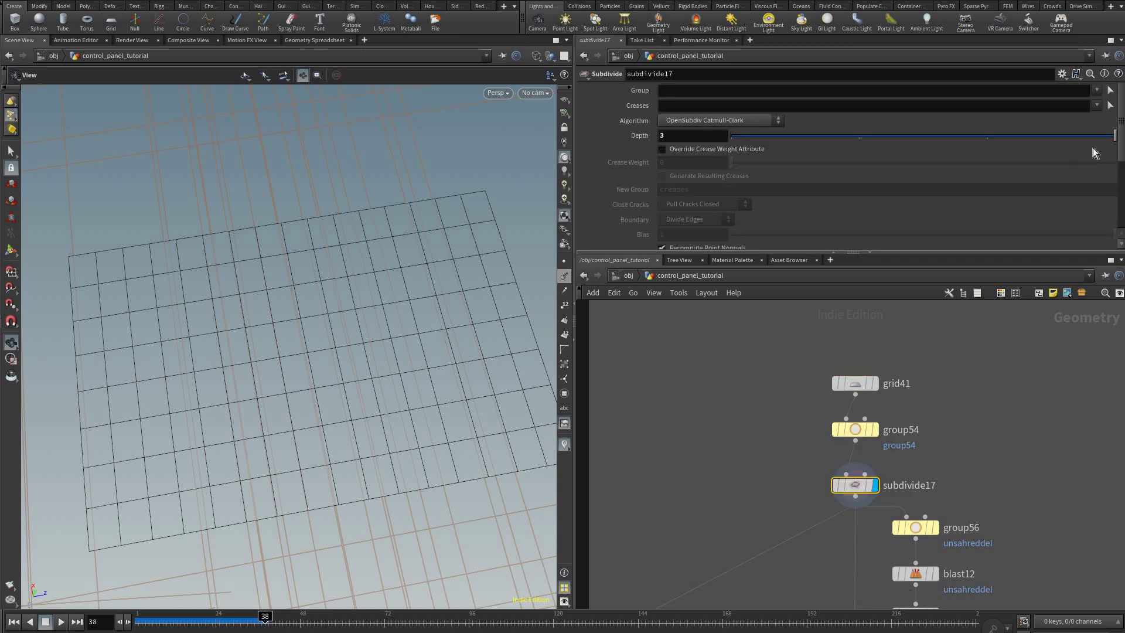
pyautogui.hotkey('ctrl', 'z')
pyautogui.hotkey('ctrl', 'shift', 'z')
# - Display the finished panel with its buttons and sliders in shaded mode without wireframe
pyautogui.moveTo(803, 605); pyautogui.dragTo(830, 471, button='middle')
pyautogui.scroll(-3, 826, 433)
pyautogui.moveTo(737, 553); pyautogui.dragTo(705, 396, button='middle')
pyautogui.moveTo(709, 496); pyautogui.dragTo(683, 428, button='middle')
pyautogui.moveTo(848, 470); pyautogui.dragTo(720, 240, button='middle')
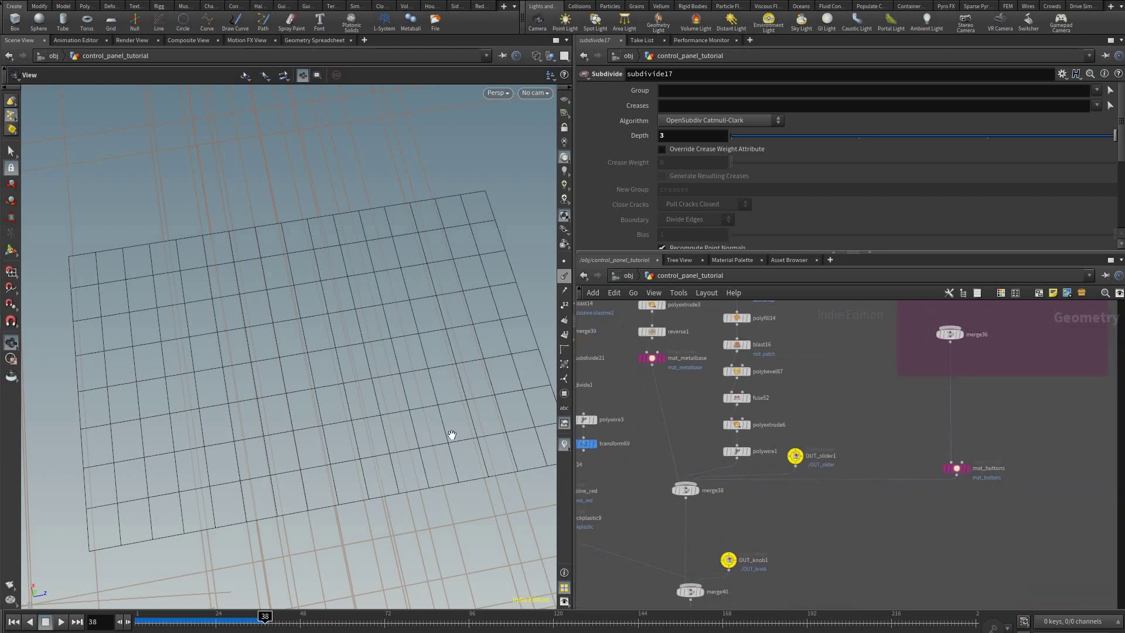
pyautogui.moveTo(724, 316)
pyautogui.mouseDown(button='middle')
pyautogui.moveTo(803, 418)
pyautogui.moveTo(785, 607)
pyautogui.mouseUp(button='middle')
pyautogui.hotkey('shift', 'w')
# - Try 6 columns on grid41 to test how the button layout responds, and undo the change
pyautogui.scroll(-3, 787, 401)
pyautogui.moveTo(788, 334); pyautogui.dragTo(1093, 143, button='right')
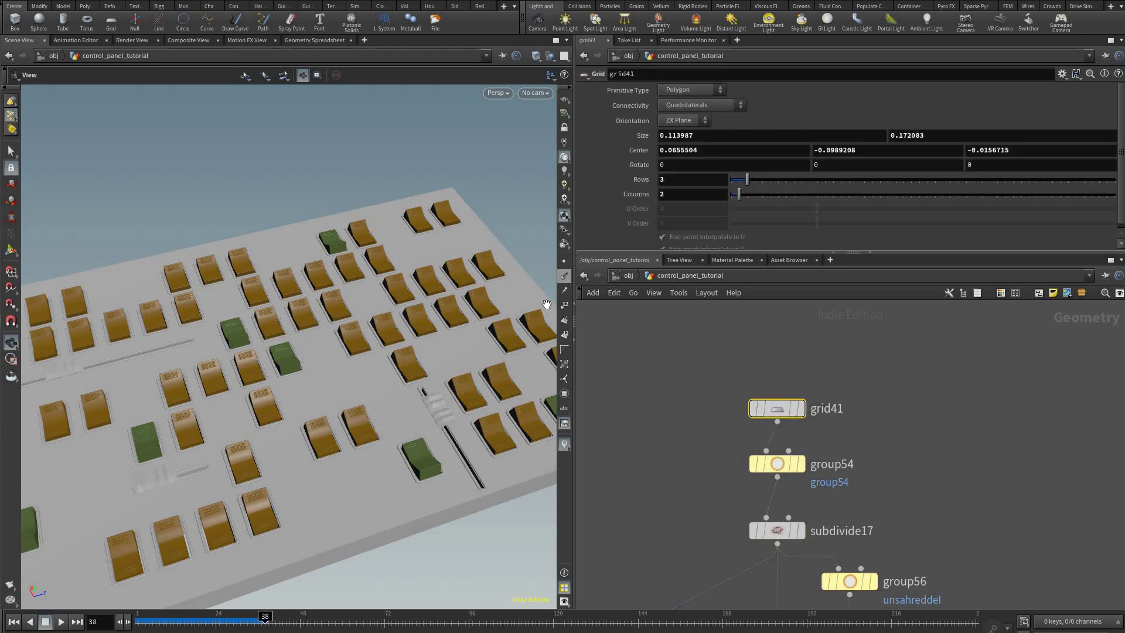
pyautogui.moveTo(739, 194); pyautogui.dragTo(771, 194)
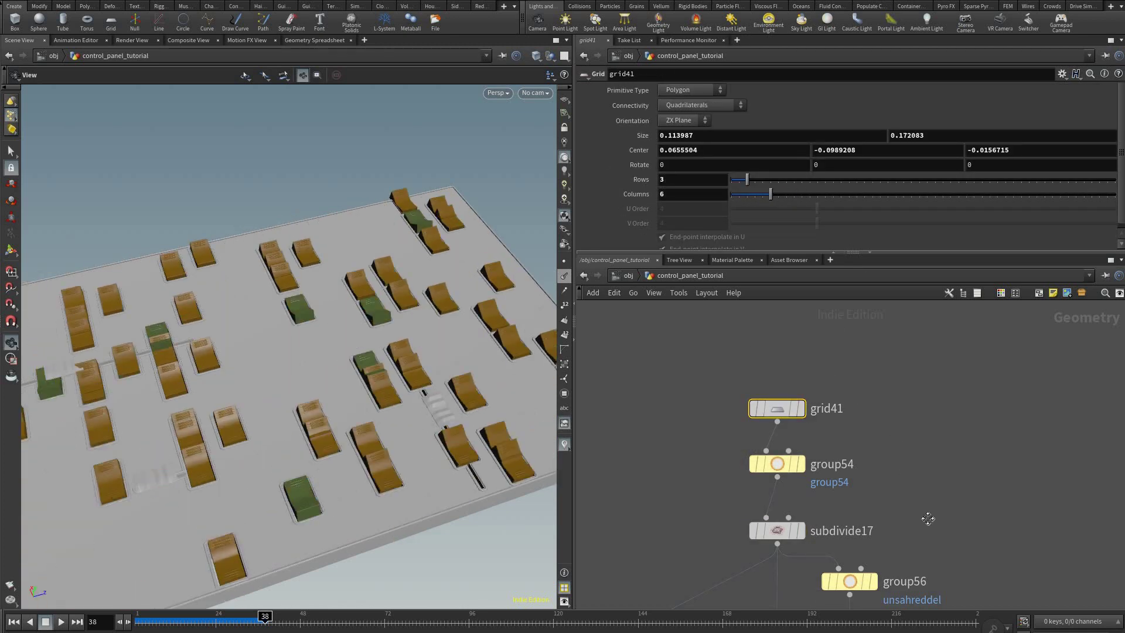
pyautogui.hotkey('ctrl', 'z')
# - Select subdivide17 below group54 and display its output in the viewport
pyautogui.moveTo(894, 395); pyautogui.dragTo(881, 426, button='middle')
pyautogui.moveTo(868, 528); pyautogui.dragTo(867, 271, button='middle')
pyautogui.moveTo(793, 412); pyautogui.dragTo(820, 348, button='middle')
pyautogui.scroll(-3, 824, 371)
pyautogui.moveTo(830, 598); pyautogui.dragTo(813, 471, button='middle')
pyautogui.moveTo(800, 368); pyautogui.dragTo(830, 415, button='middle')
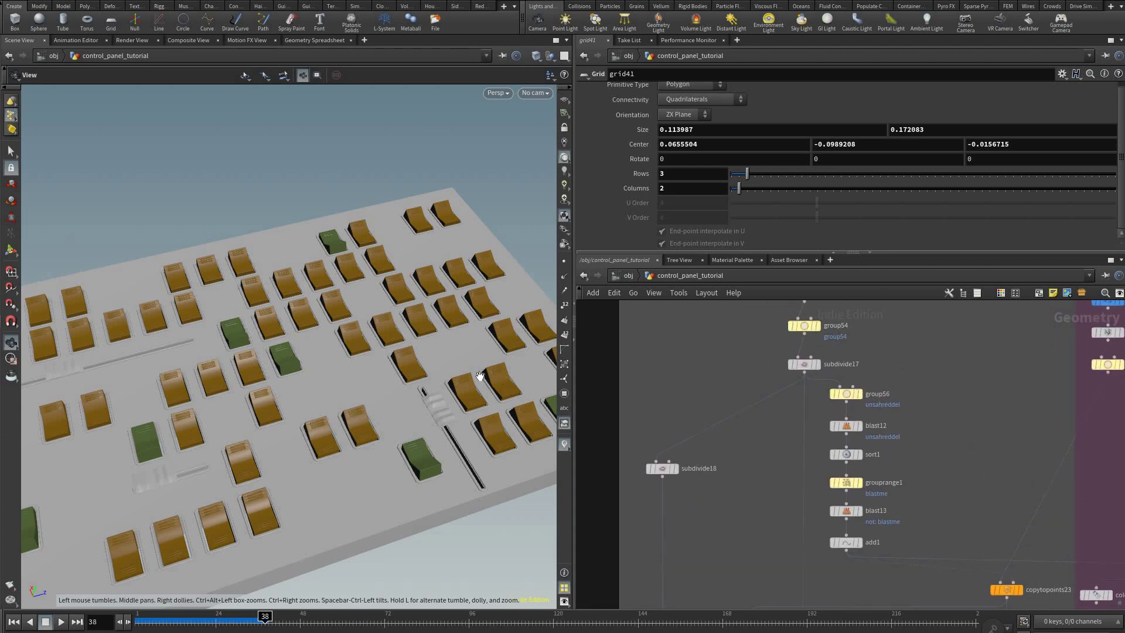
pyautogui.scroll(2, 821, 355)
pyautogui.click(814, 372)
pyautogui.click(796, 372)
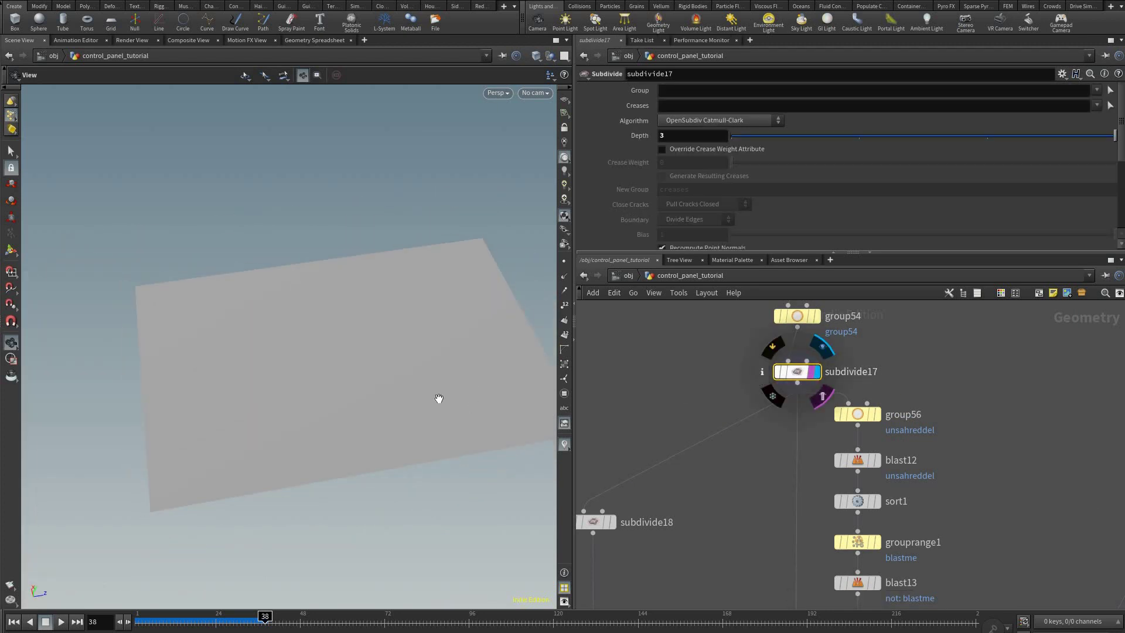
# - Show the subdivided grid shaded with its wireframe lines and examine its divisions
pyautogui.moveTo(426, 381)
pyautogui.mouseDown()
pyautogui.moveTo(405, 377)
pyautogui.moveTo(421, 380)
pyautogui.moveTo(372, 412)
pyautogui.mouseUp()
pyautogui.hotkey('shift', 'w')
pyautogui.press('w')
pyautogui.hotkey('shift', 'w')
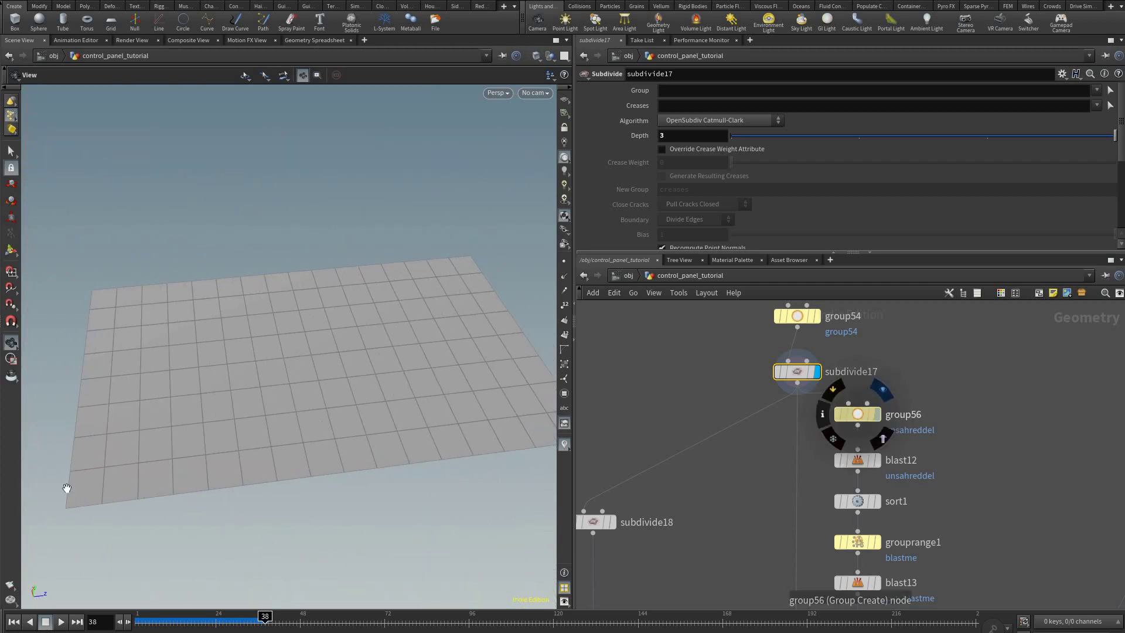
pyautogui.moveTo(62, 472); pyautogui.dragTo(65, 482, button='middle')
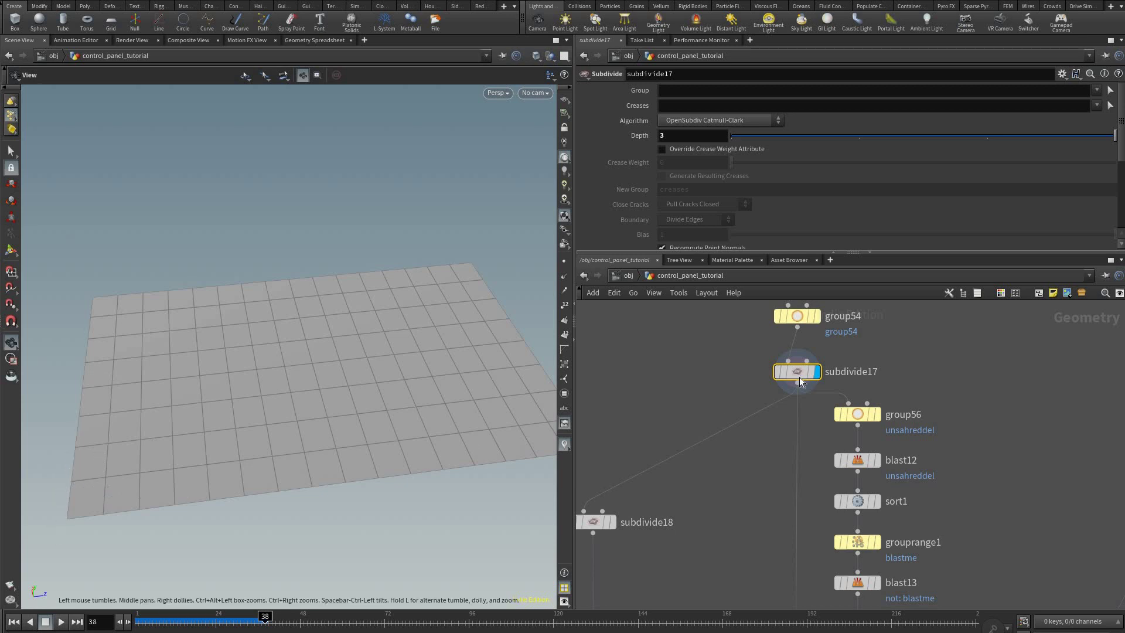
# - Display group56 and examine its unsahreddel primitive group settings, including the Unshared Edges option under Include by Edges
pyautogui.click(864, 414)
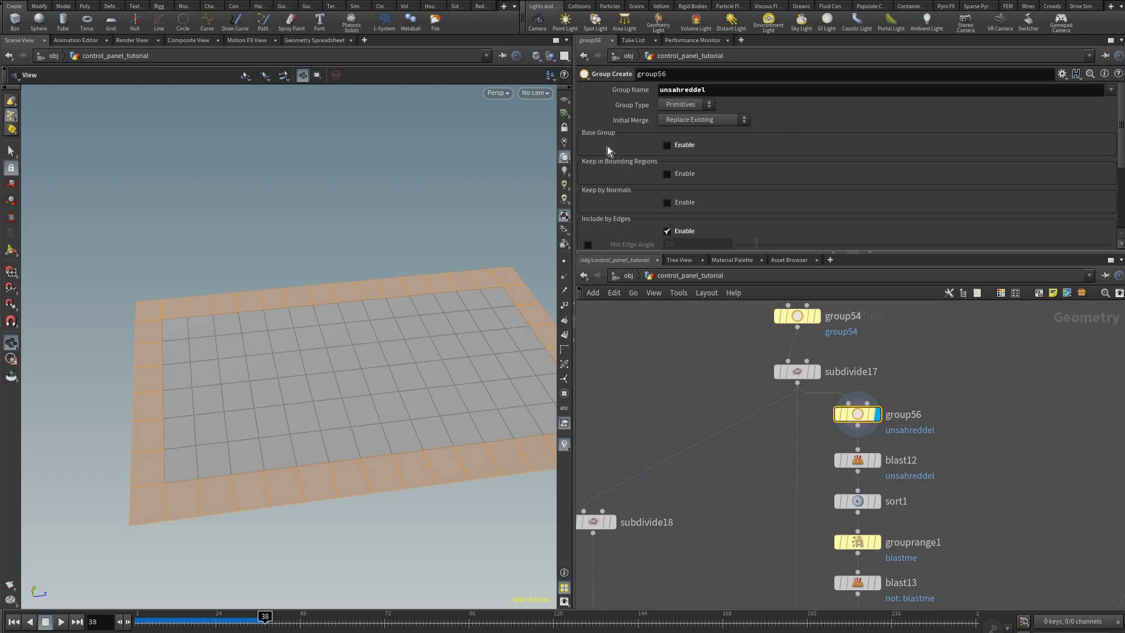
pyautogui.scroll(-3, 622, 146)
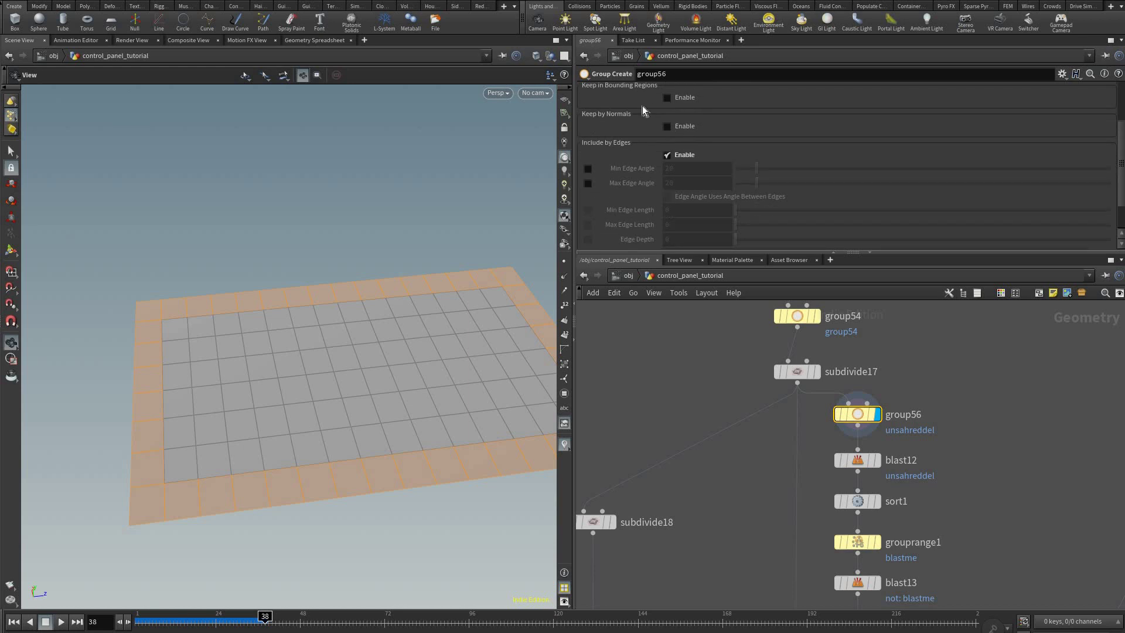
pyautogui.scroll(3, 642, 106)
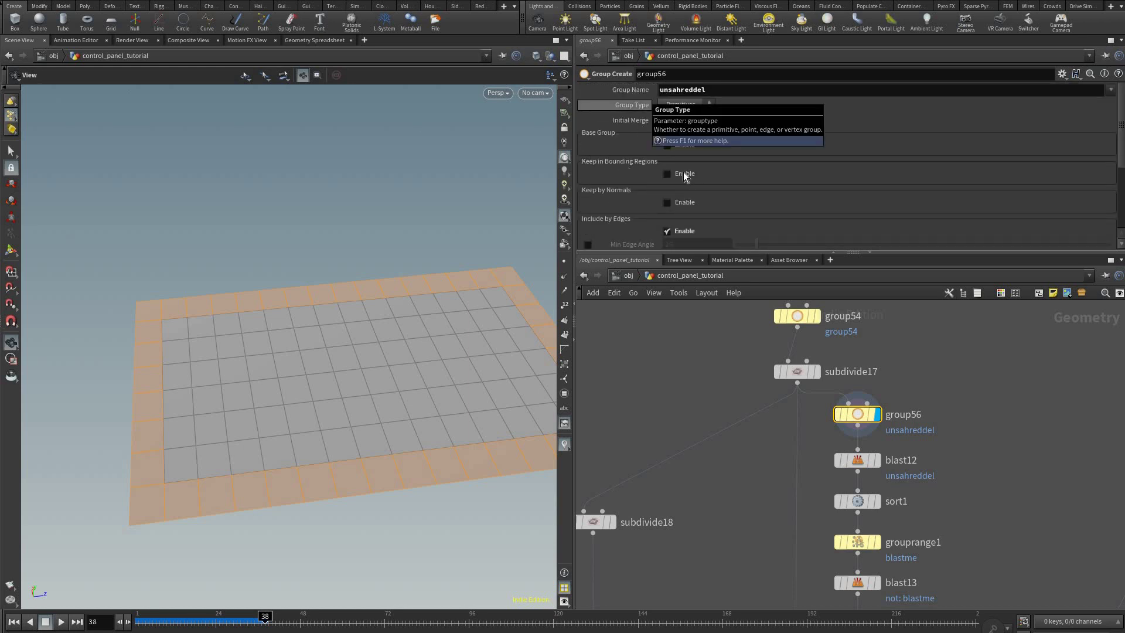
pyautogui.scroll(-3, 692, 173)
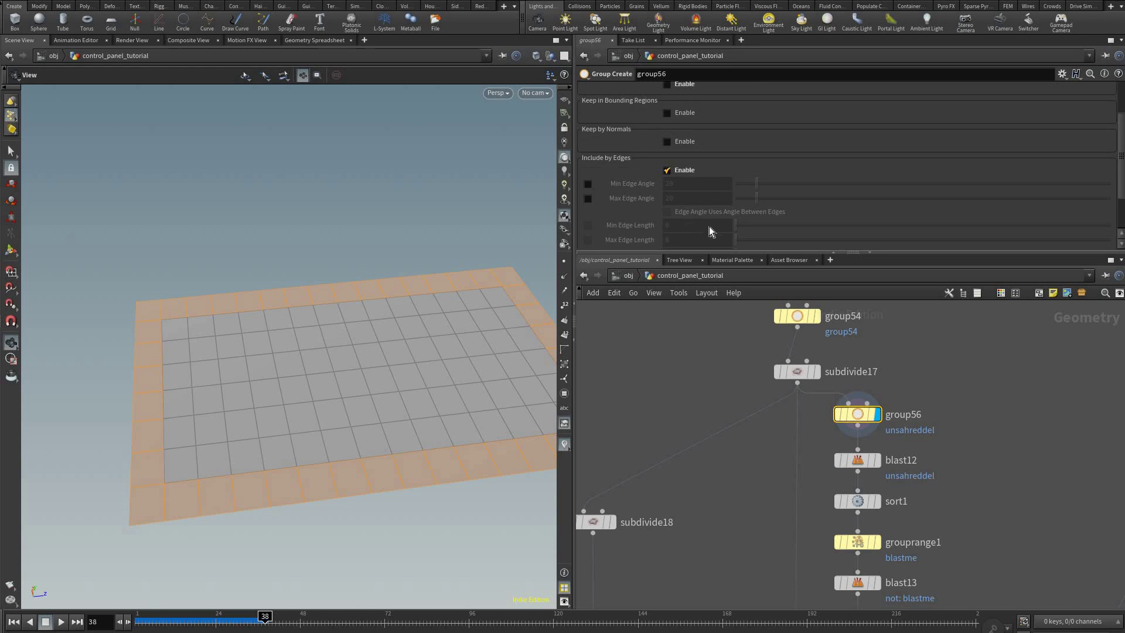
pyautogui.scroll(-2, 705, 232)
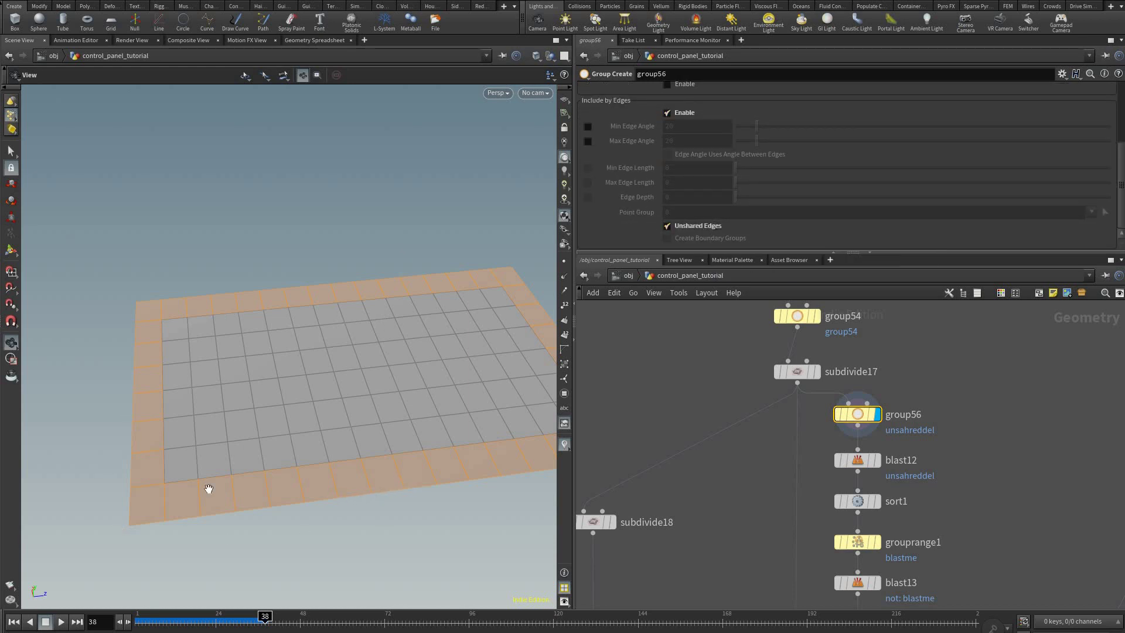
pyautogui.moveTo(459, 417); pyautogui.dragTo(243, 435, button='middle')
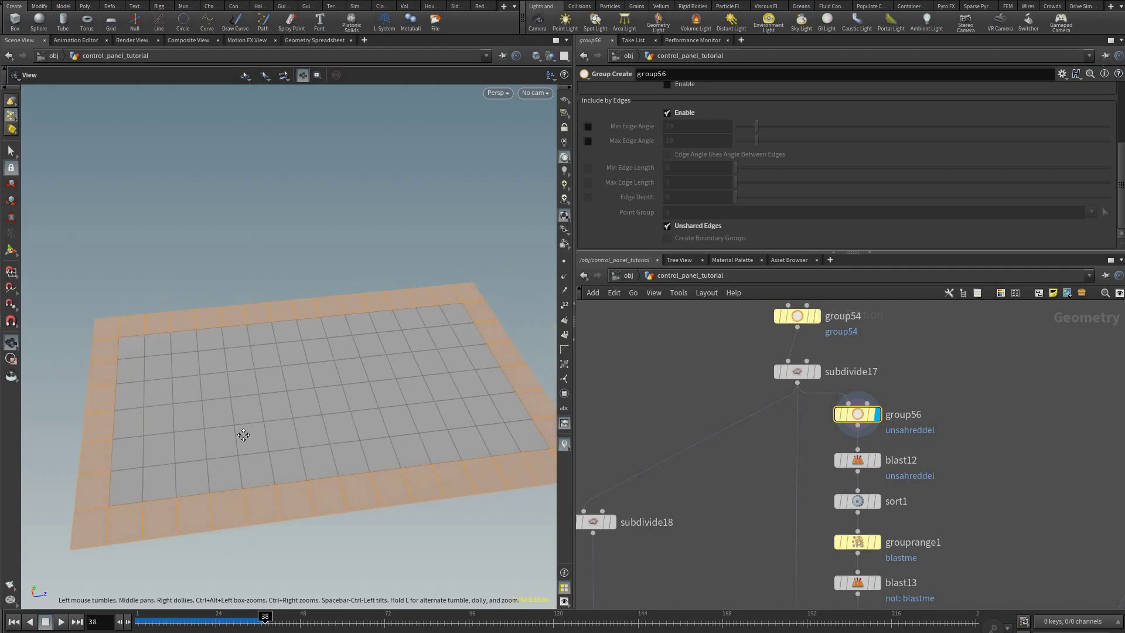
# - Display blast12 to view the grid without its border, and select sort1 to display its output and parameters
pyautogui.moveTo(176, 422); pyautogui.dragTo(285, 422, button='middle')
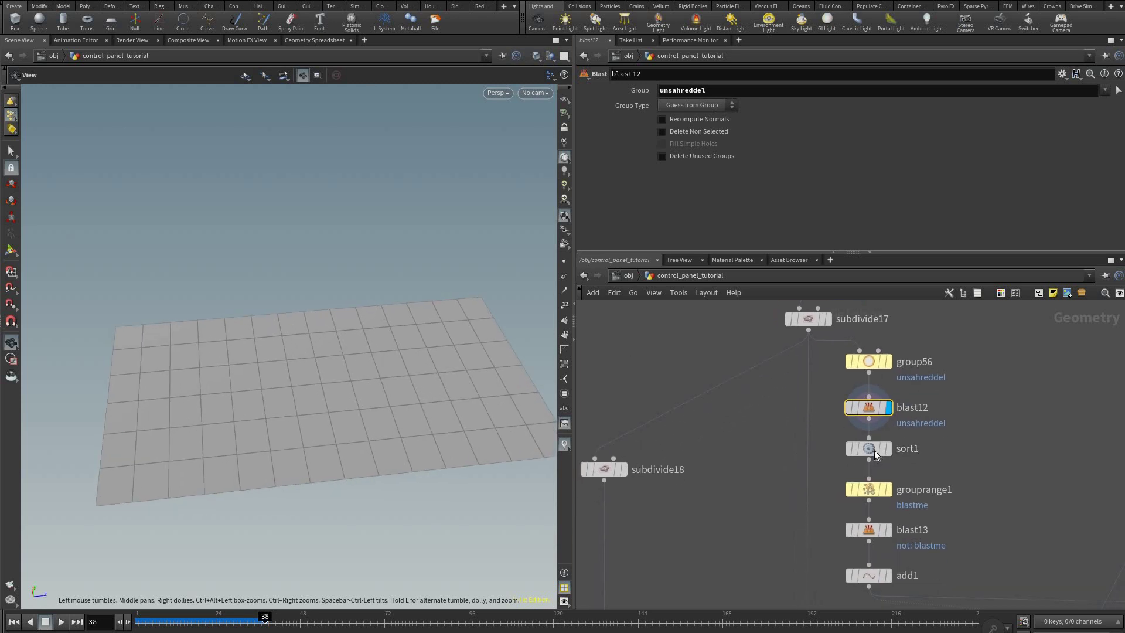
pyautogui.moveTo(869, 454)
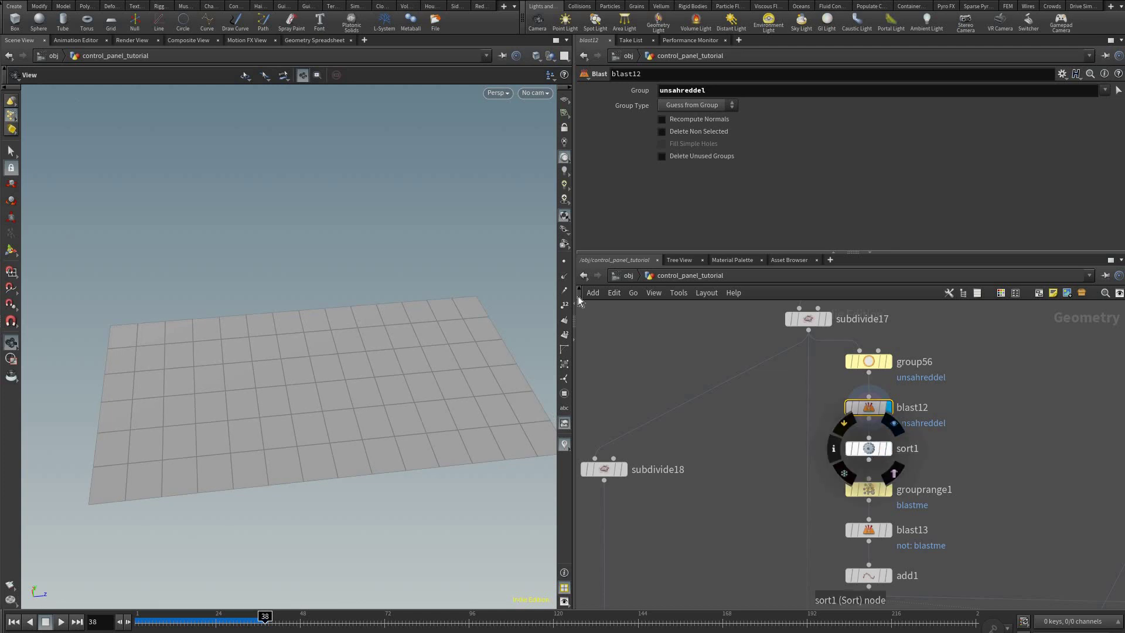
pyautogui.click(888, 418)
pyautogui.click(869, 448)
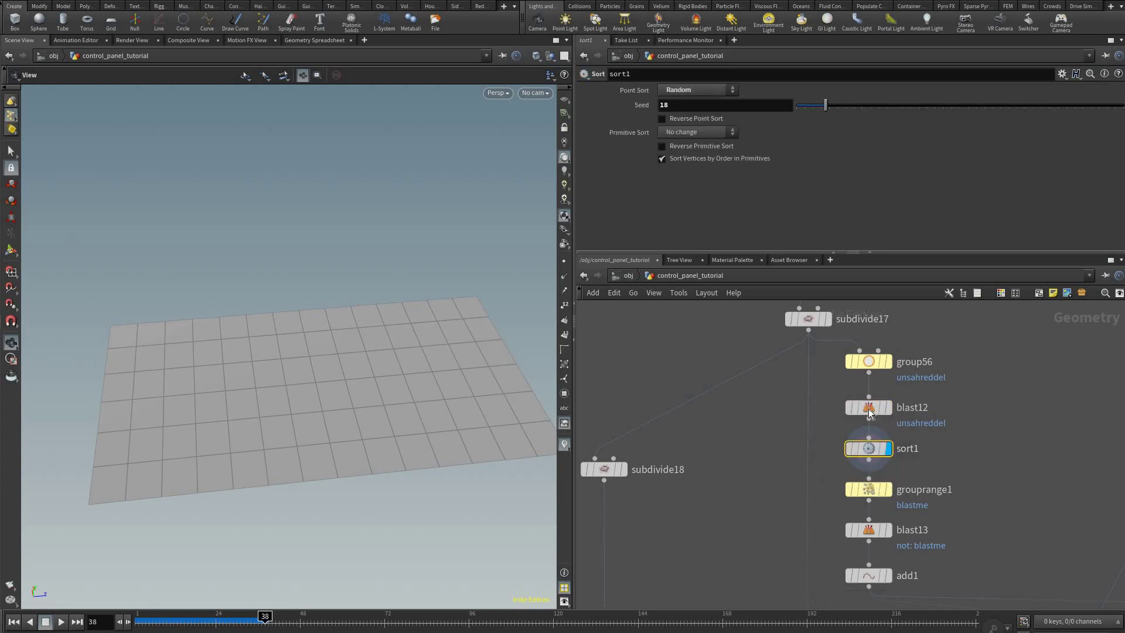
# - Display blast12 with point numbers turned on and examine the numbering across the grid
pyautogui.click(889, 408)
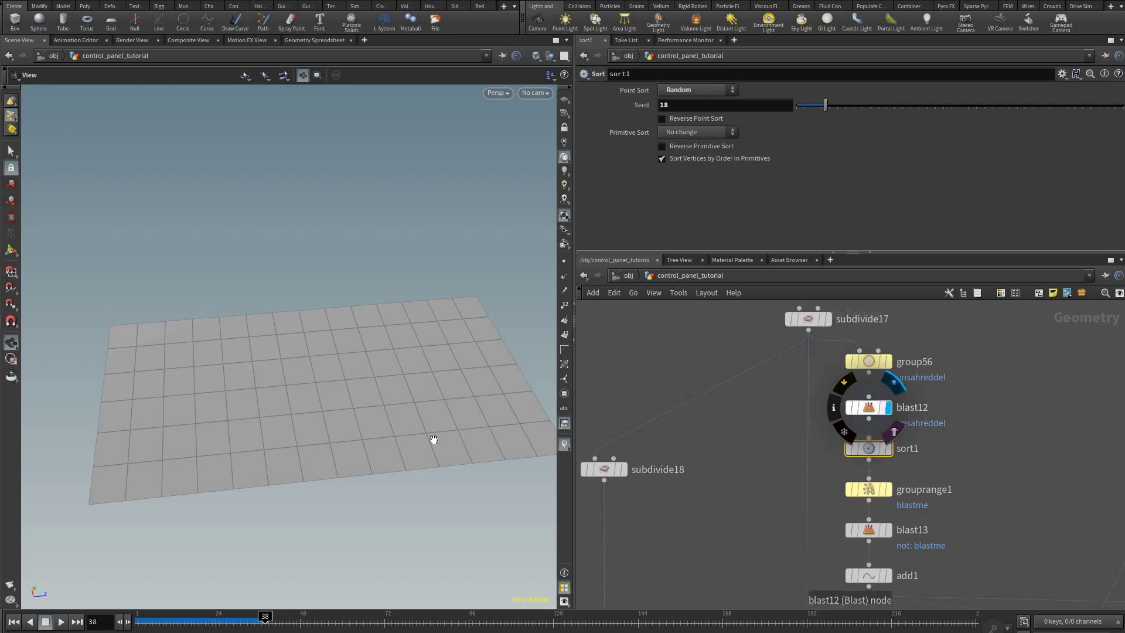
pyautogui.click(869, 407)
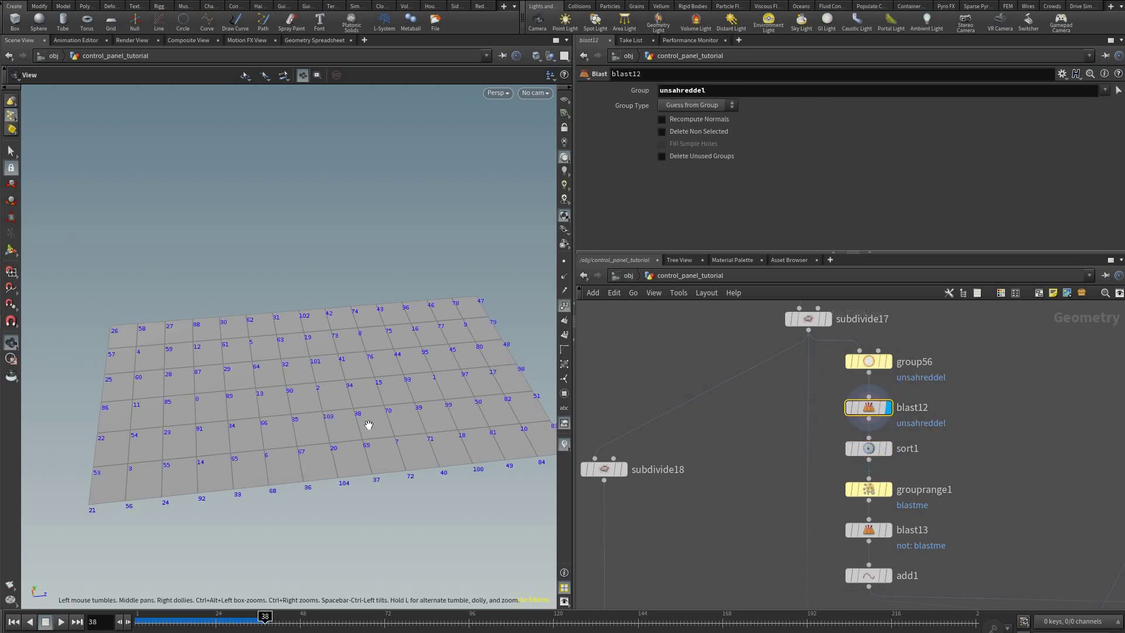
pyautogui.moveTo(369, 422); pyautogui.dragTo(323, 429)
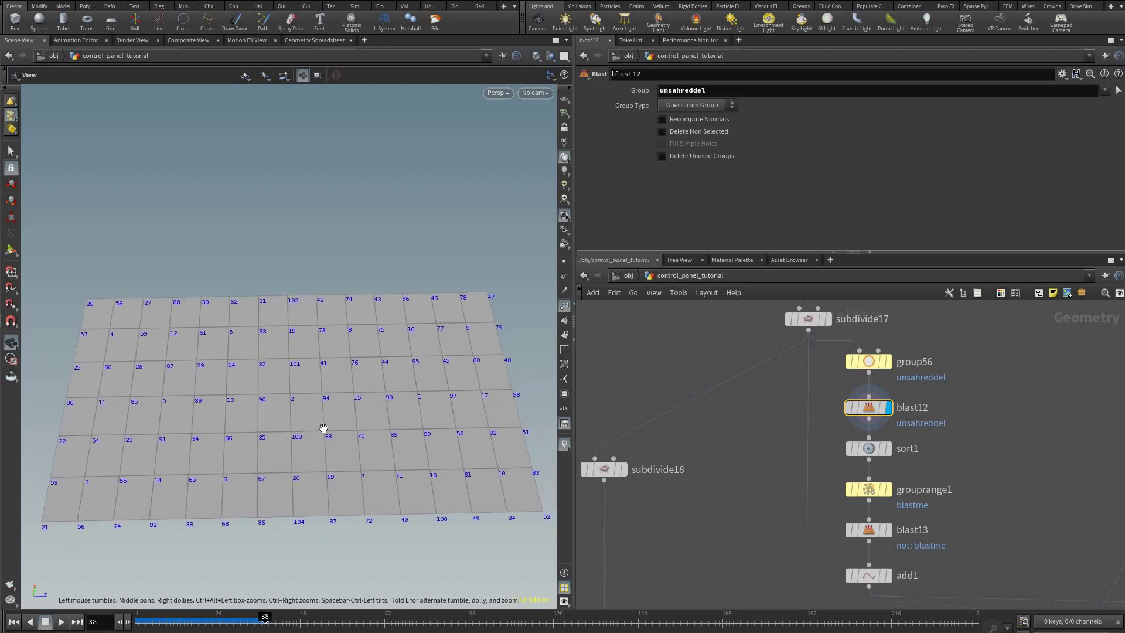
pyautogui.moveTo(90, 440); pyautogui.dragTo(122, 439)
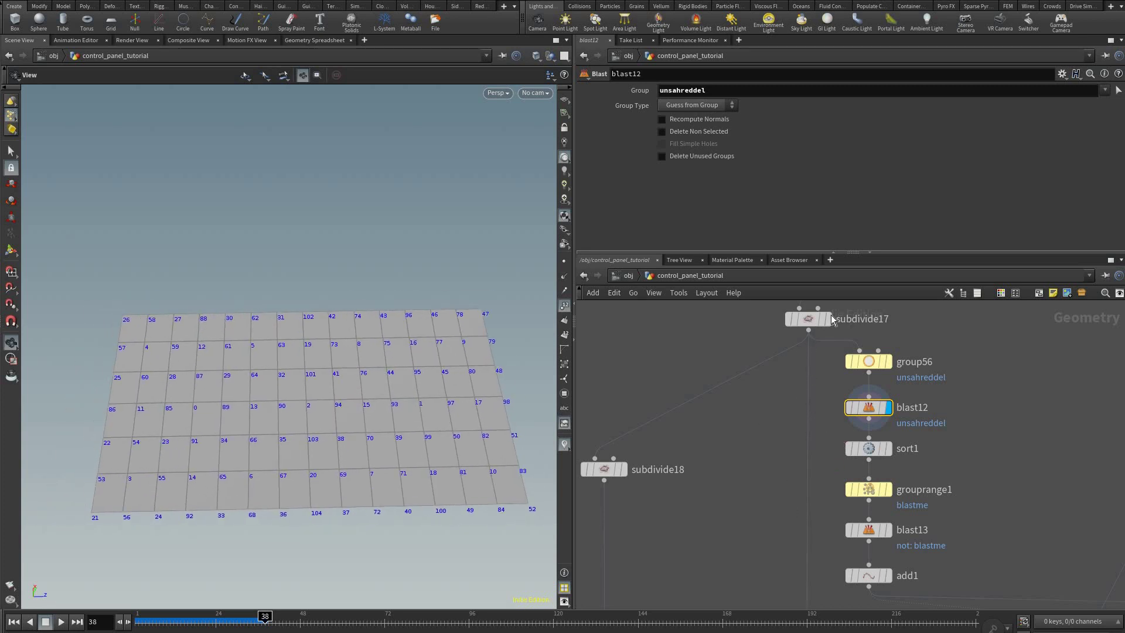
# - Display grid41, group56 and sort1 in turn to compare their point numbering
pyautogui.moveTo(832, 315); pyautogui.dragTo(814, 406, button='middle')
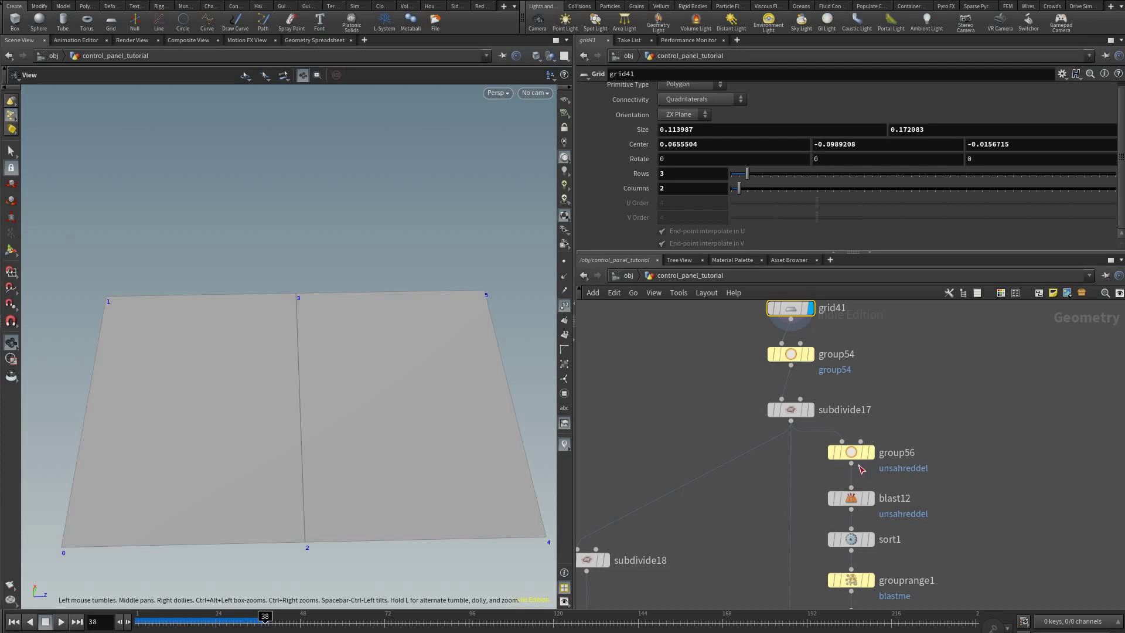
pyautogui.click(871, 453)
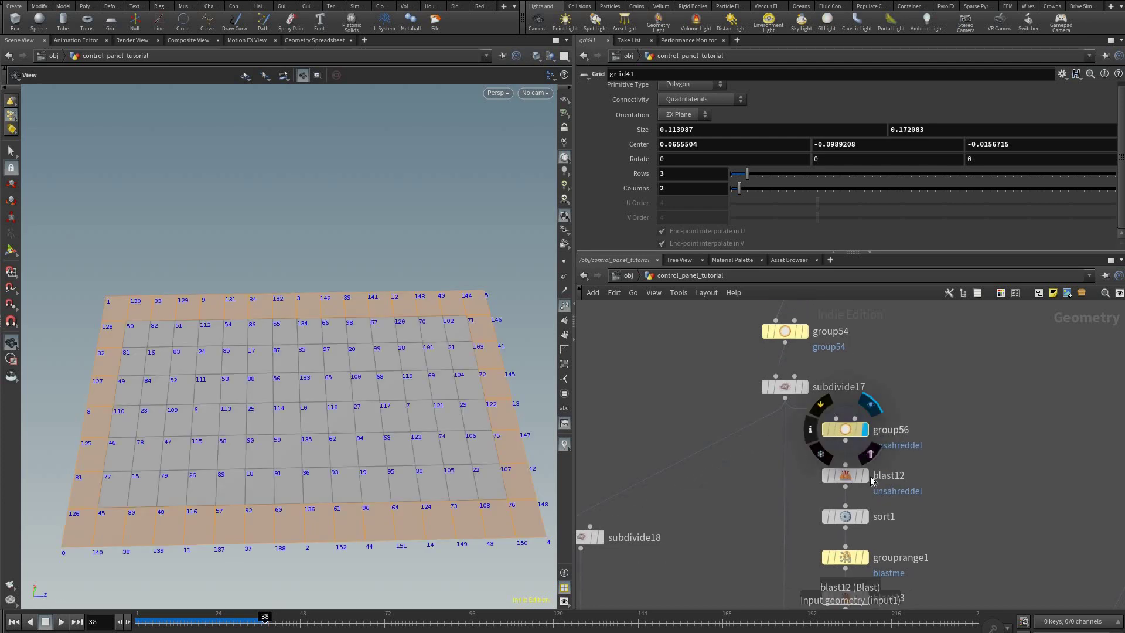
pyautogui.click(854, 519)
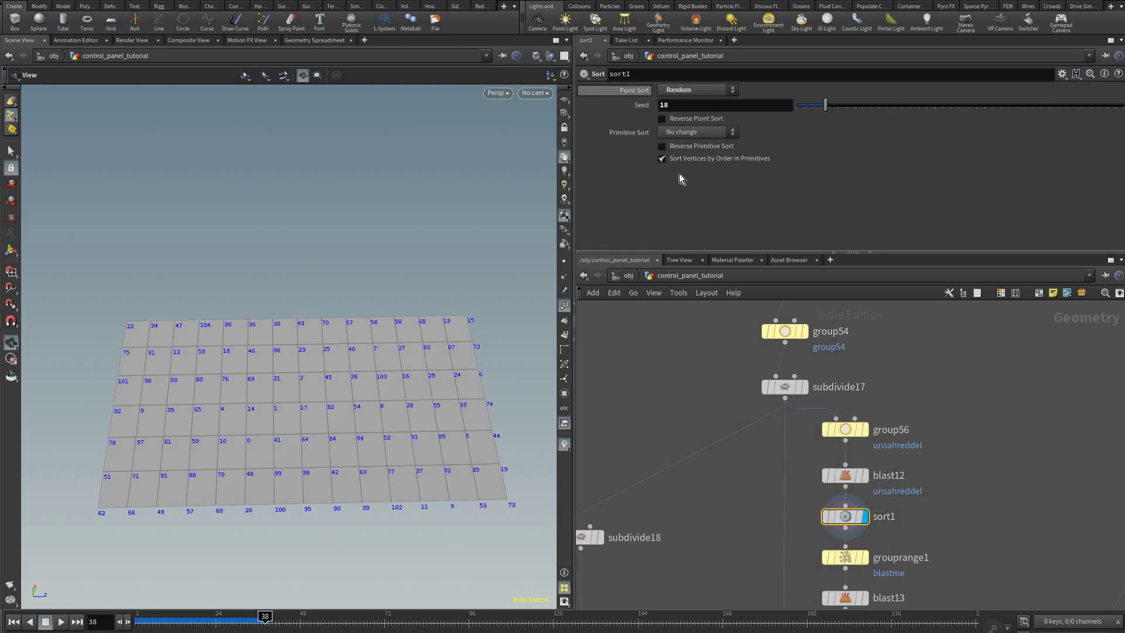
# - Try other seed values for sort1's Random point sort and return the seed to 18
pyautogui.click(697, 90)
pyautogui.click(823, 108)
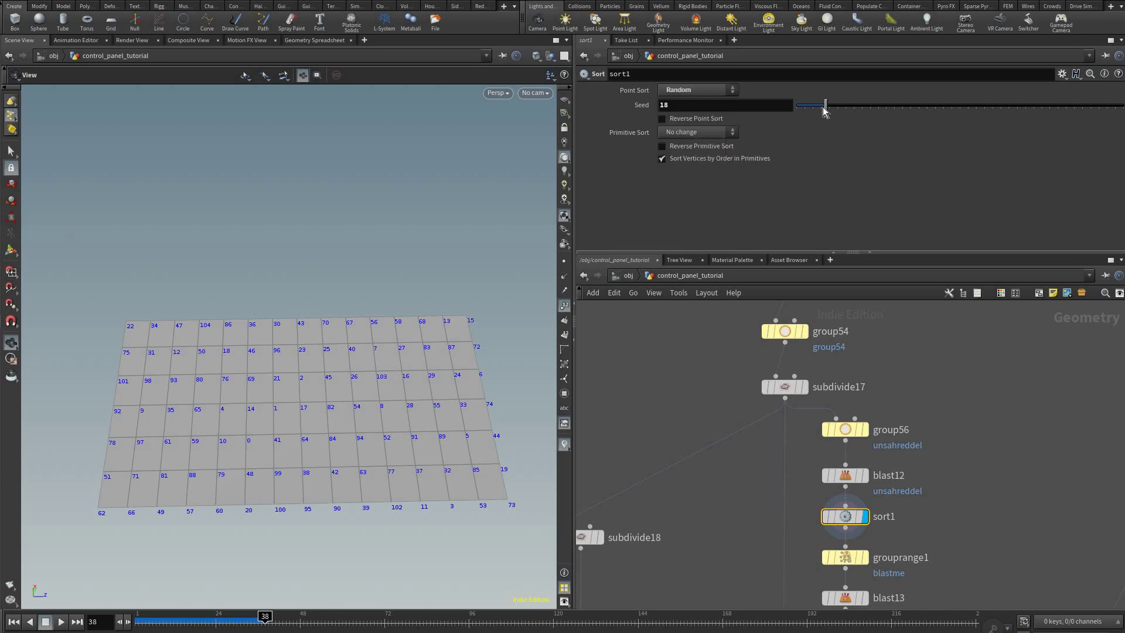
pyautogui.moveTo(1029, 119); pyautogui.dragTo(877, 108)
pyautogui.click(824, 105)
# - Display merge38 with point numbers turned off to view the buttons placed across the panel
pyautogui.moveTo(884, 432); pyautogui.dragTo(892, 302, button='middle')
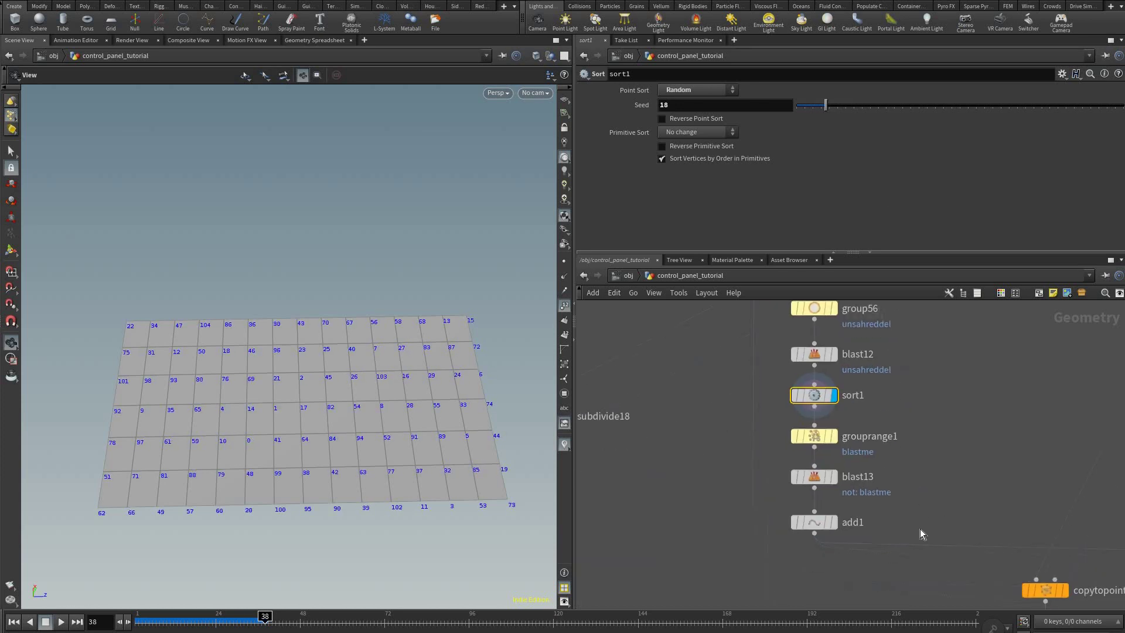
pyautogui.moveTo(919, 531); pyautogui.dragTo(912, 516, button='middle')
pyautogui.scroll(-1, 813, 439)
pyautogui.scroll(-1, 825, 427)
pyautogui.moveTo(805, 592); pyautogui.dragTo(792, 234, button='middle')
pyautogui.scroll(-1, 786, 515)
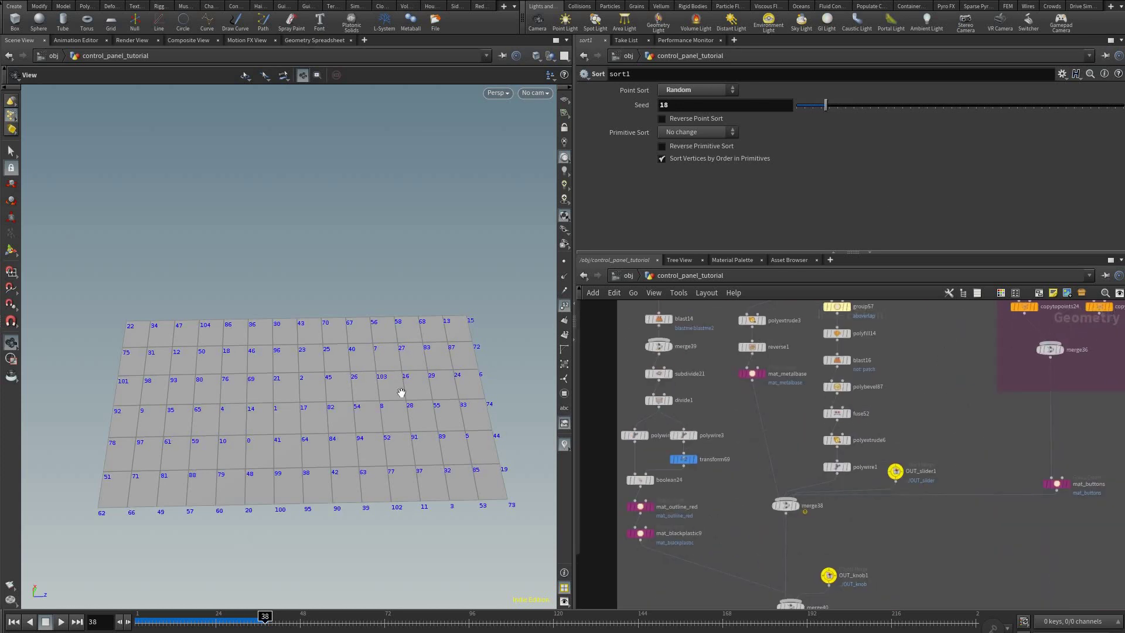
pyautogui.moveTo(787, 520); pyautogui.dragTo(796, 457, button='middle')
pyautogui.scroll(4, 797, 457)
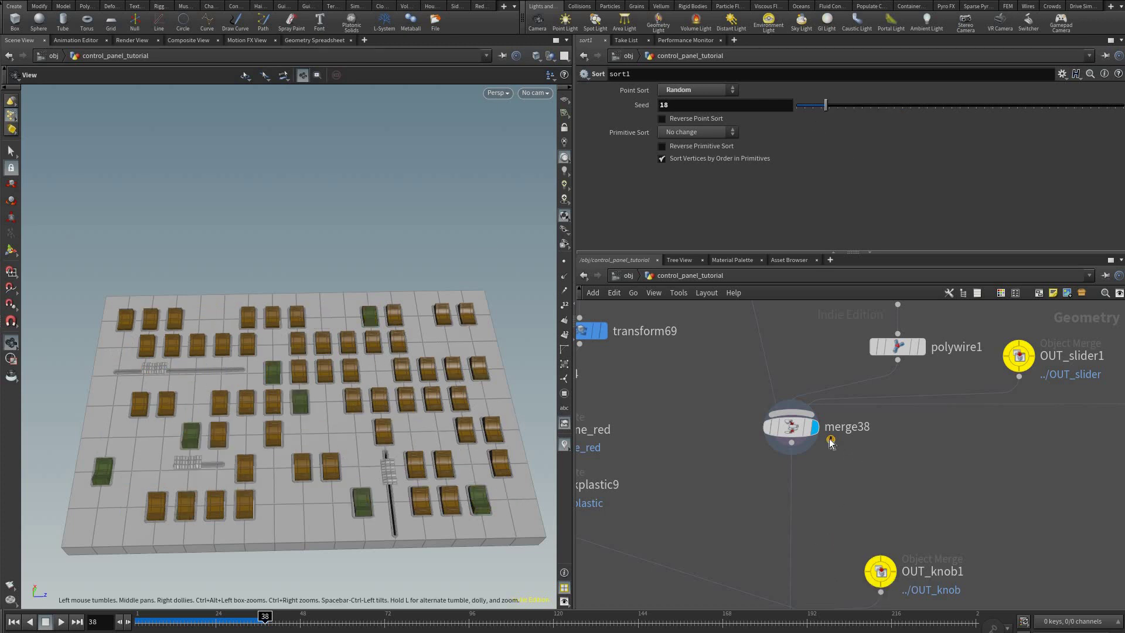
# - Trace the network from merge38 back up to the starting grid, selecting grid41 and sort1 in turn
pyautogui.moveTo(801, 380); pyautogui.dragTo(812, 615, button='middle')
pyautogui.scroll(-1, 844, 445)
pyautogui.moveTo(884, 306); pyautogui.dragTo(910, 538, button='middle')
pyautogui.moveTo(873, 428); pyautogui.dragTo(852, 629, button='middle')
pyautogui.moveTo(773, 368); pyautogui.dragTo(778, 571, button='middle')
pyautogui.moveTo(914, 435); pyautogui.dragTo(898, 534, button='middle')
pyautogui.click(775, 369)
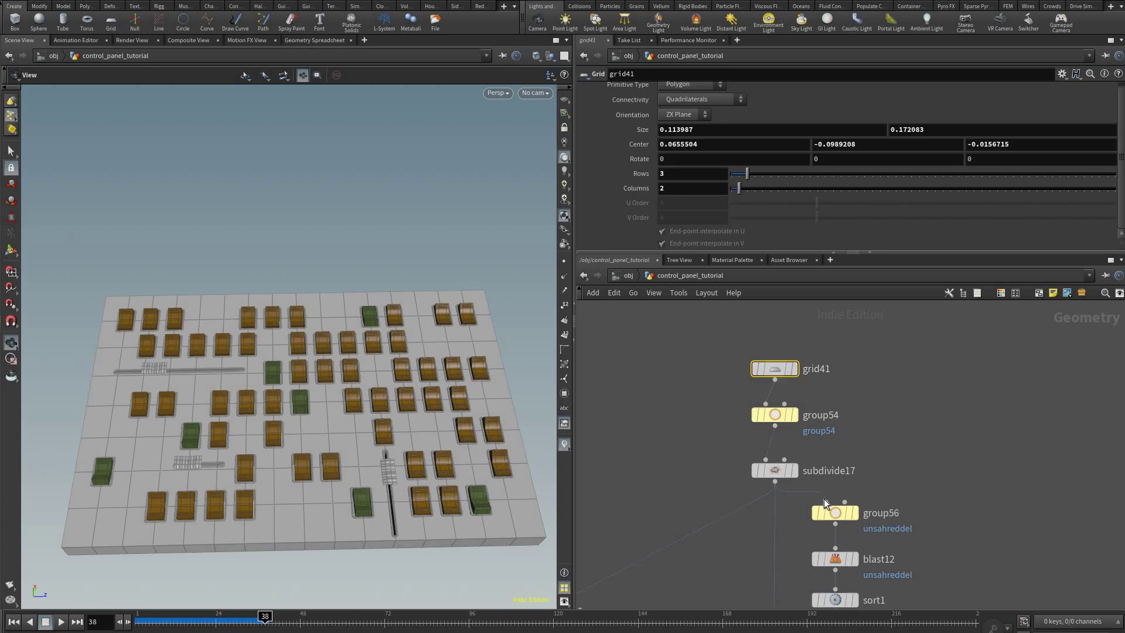
pyautogui.moveTo(824, 498); pyautogui.dragTo(807, 394, button='middle')
pyautogui.click(821, 498)
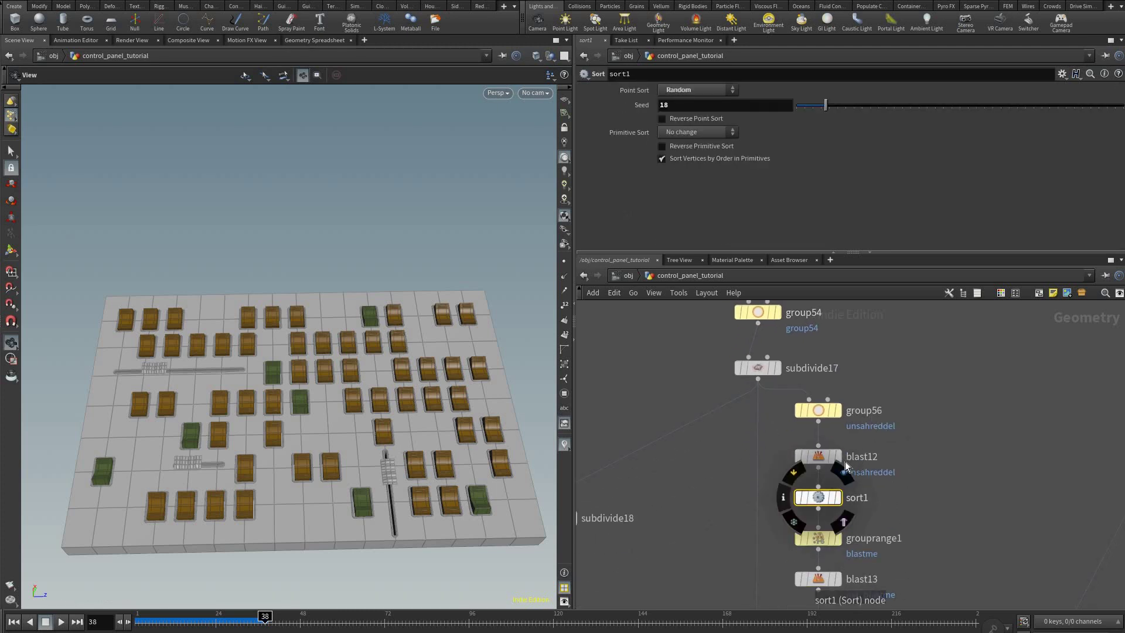
# - Display grouprange1 and set the end of its blastme point range to 10
pyautogui.moveTo(834, 536); pyautogui.dragTo(840, 461, button='middle')
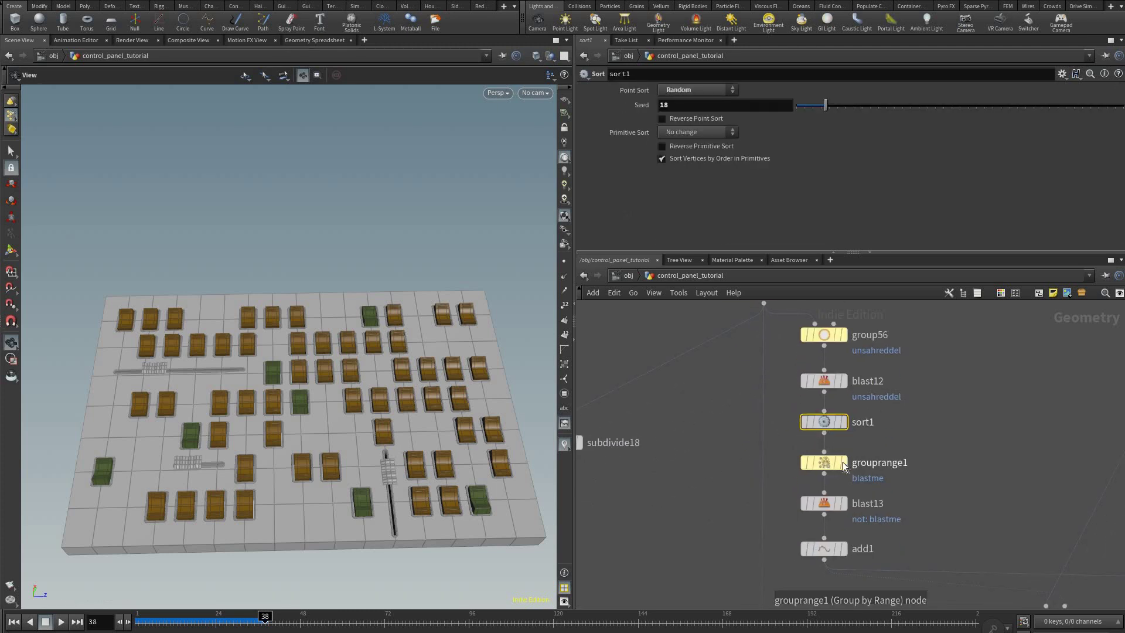
pyautogui.click(831, 462)
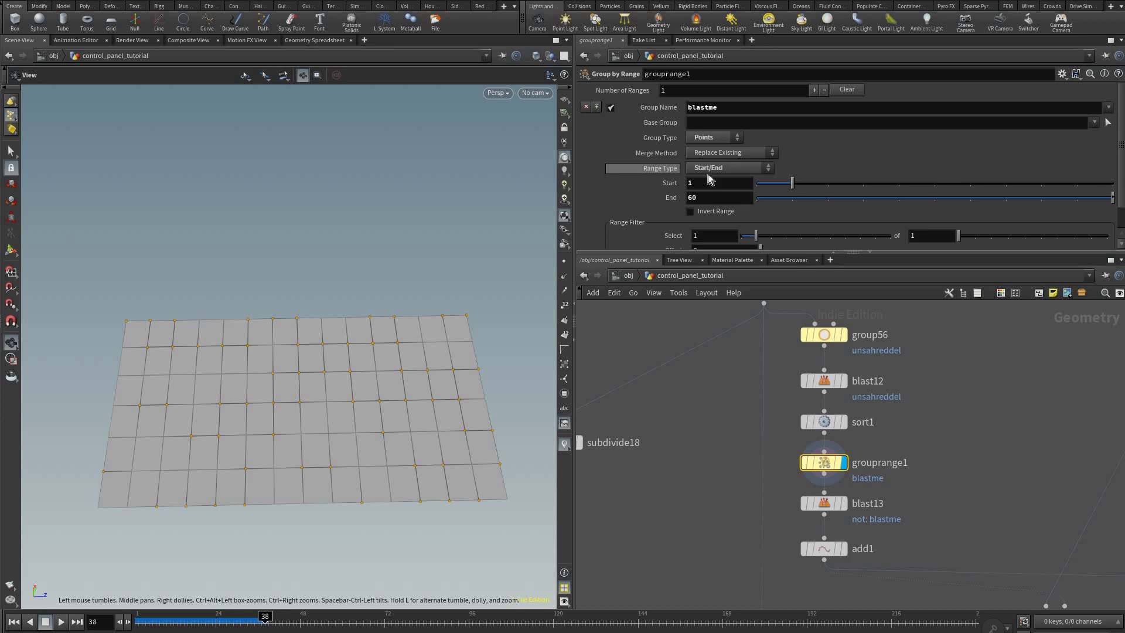
pyautogui.click(696, 170)
pyautogui.click(694, 181)
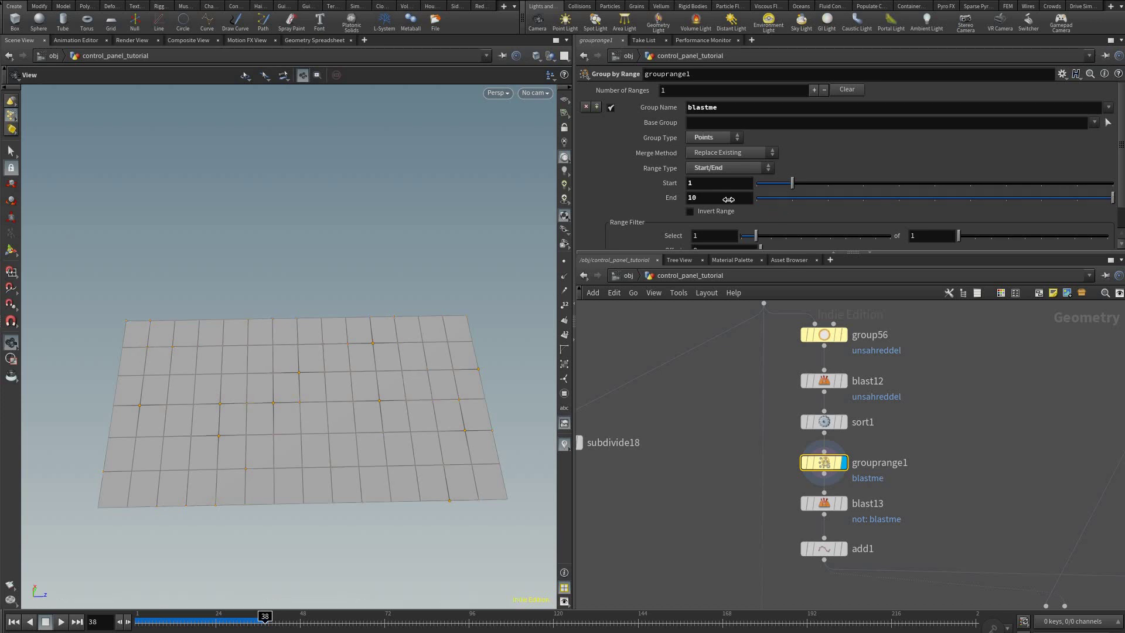
# - Set the end of grouprange1's blastme range to 60 and display merge38 to view the resulting buttons
pyautogui.moveTo(522, 194); pyautogui.dragTo(449, 196, button='middle')
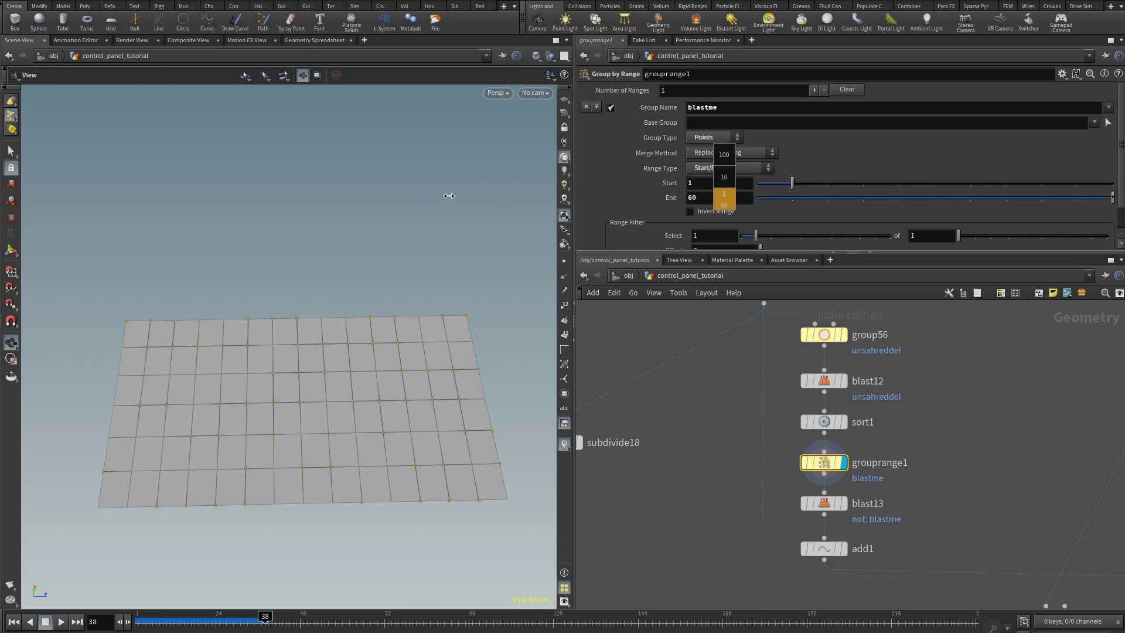
pyautogui.moveTo(413, 430); pyautogui.dragTo(933, 523, button='middle')
pyautogui.scroll(-3, 920, 552)
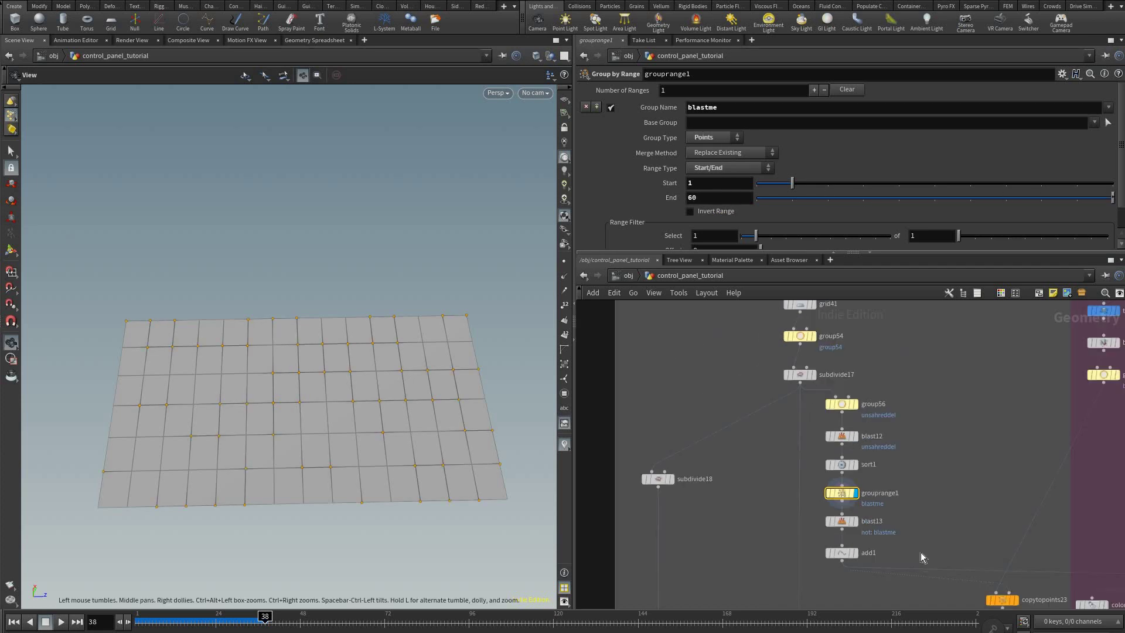
pyautogui.scroll(-2, 824, 483)
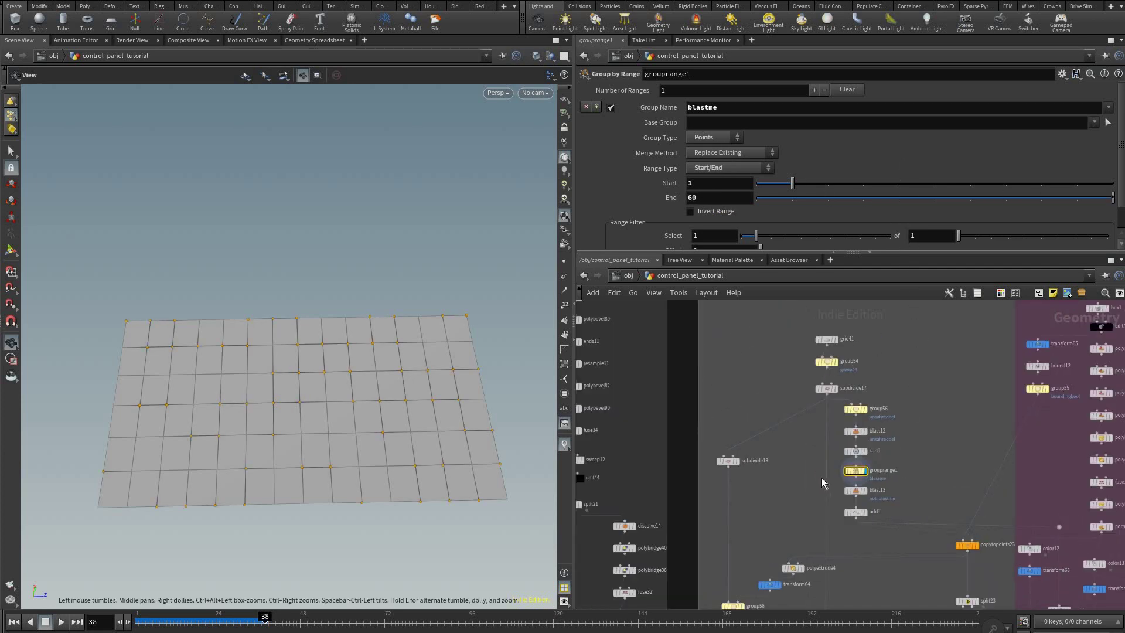
pyautogui.moveTo(834, 465); pyautogui.dragTo(830, 230, button='middle')
pyautogui.moveTo(825, 483); pyautogui.dragTo(814, 327, button='middle')
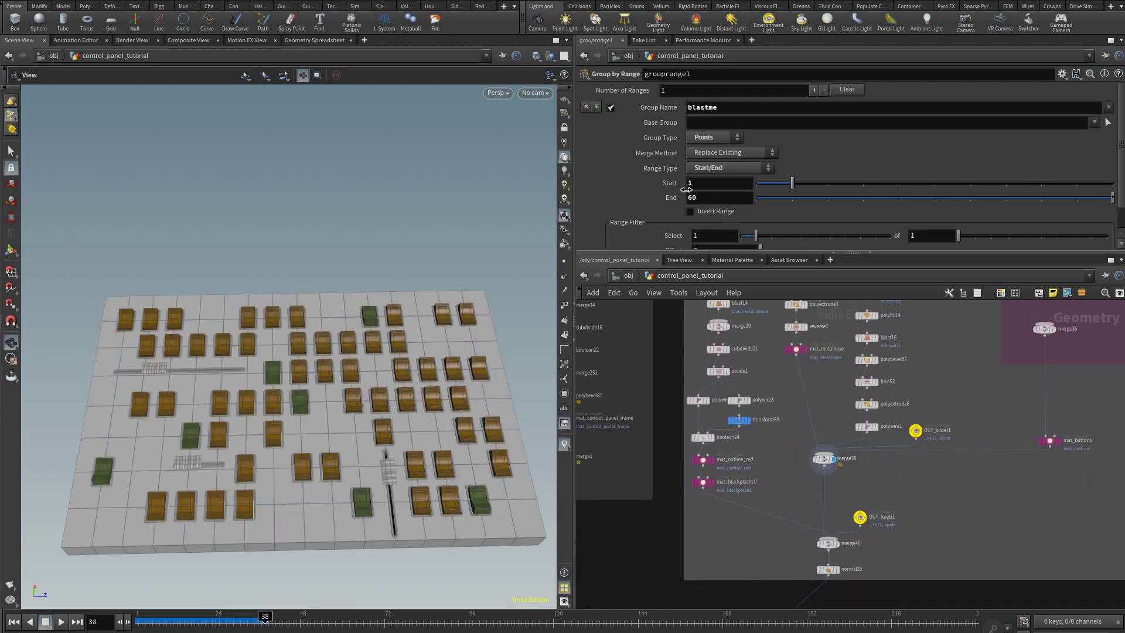
# - Display grouprange1 and blast13 in turn and inspect how the points outside the blastme group are deleted
pyautogui.moveTo(601, 184); pyautogui.dragTo(451, 180, button='middle')
pyautogui.moveTo(677, 204); pyautogui.dragTo(852, 589, button='middle')
pyautogui.press('f')
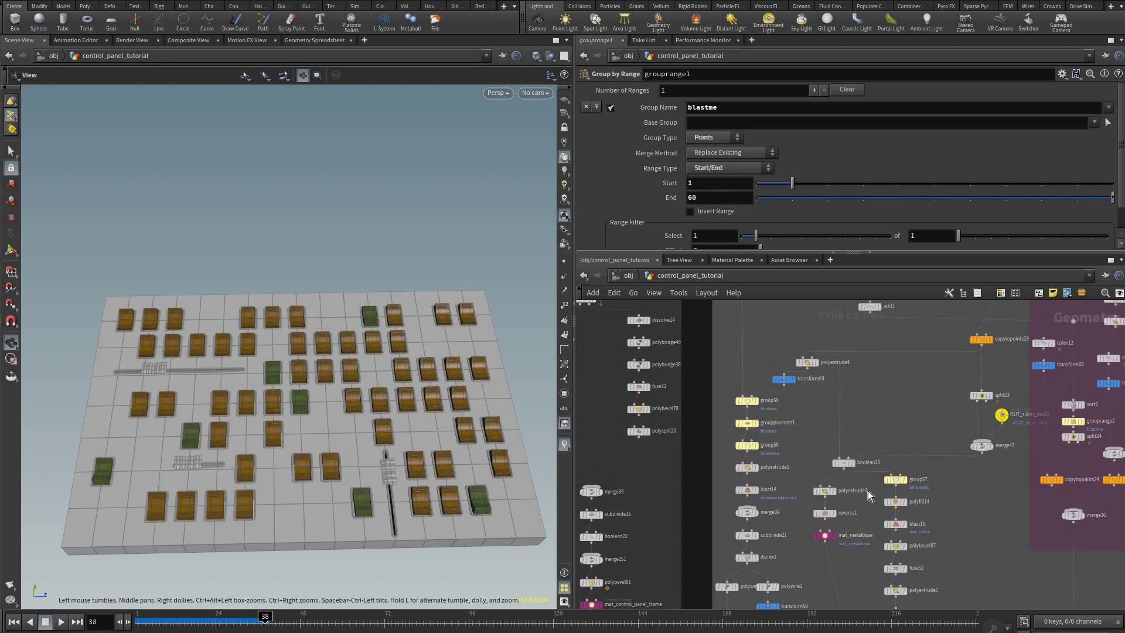
pyautogui.click(865, 492)
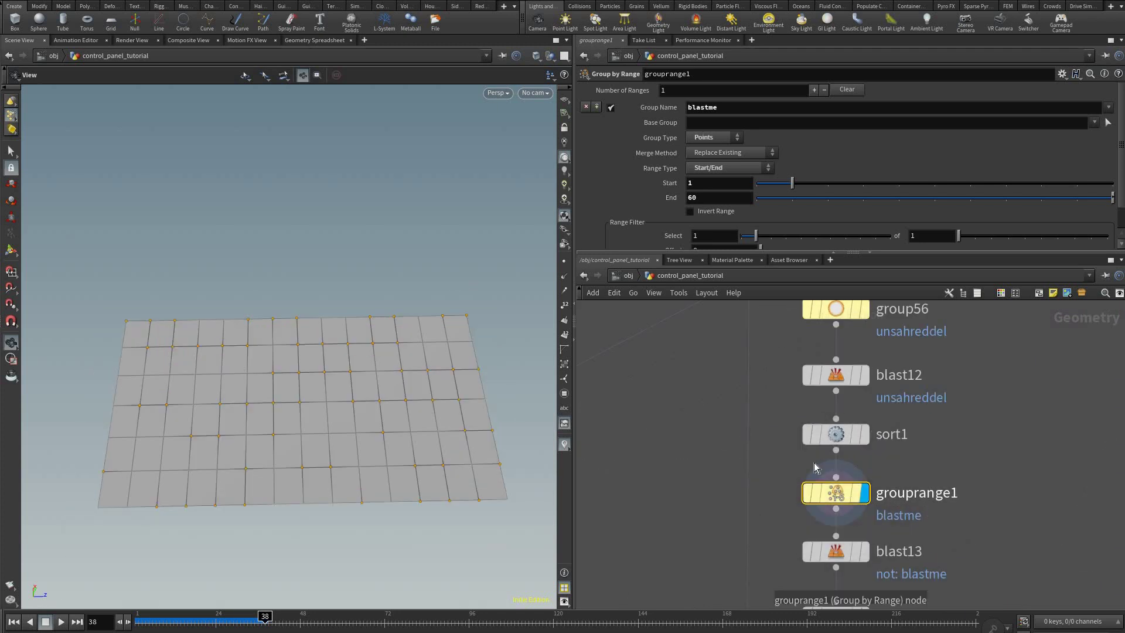
pyautogui.moveTo(877, 513); pyautogui.dragTo(849, 422, button='middle')
pyautogui.click(844, 424)
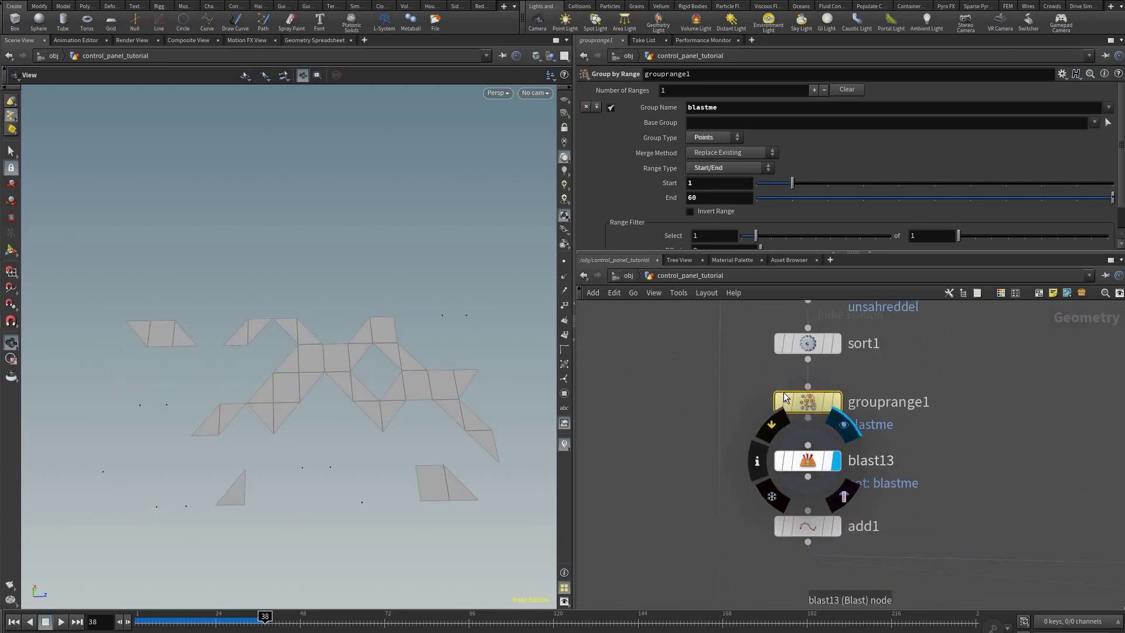
pyautogui.click(807, 460)
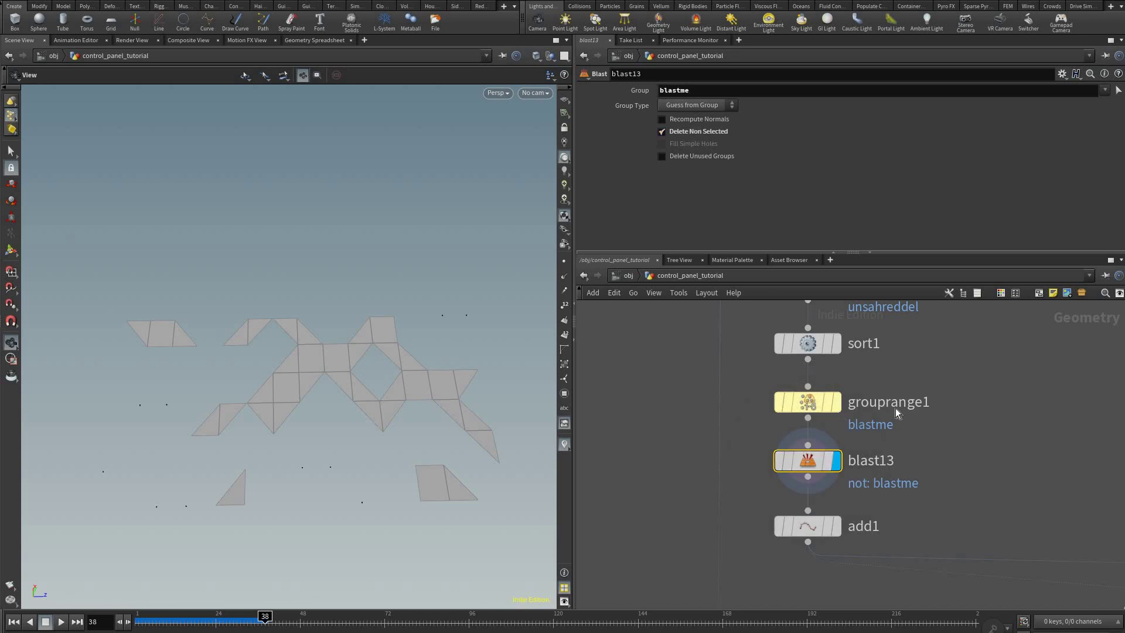
pyautogui.click(862, 404)
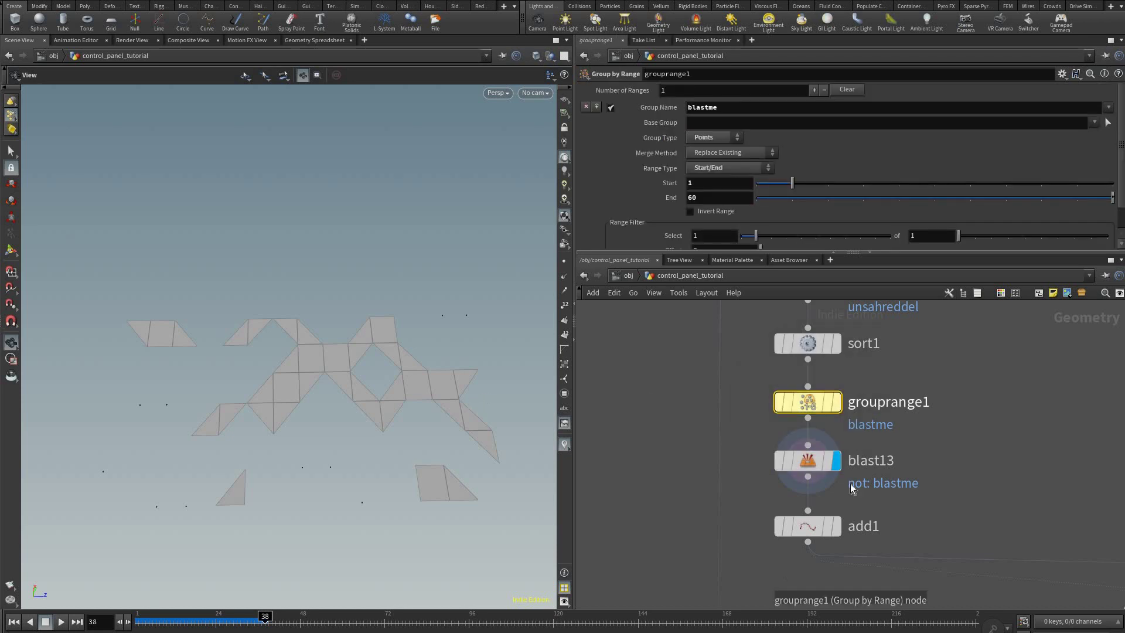
# - Display and select add1 to view the points kept after their geometry is deleted
pyautogui.moveTo(828, 496); pyautogui.dragTo(807, 451, button='middle')
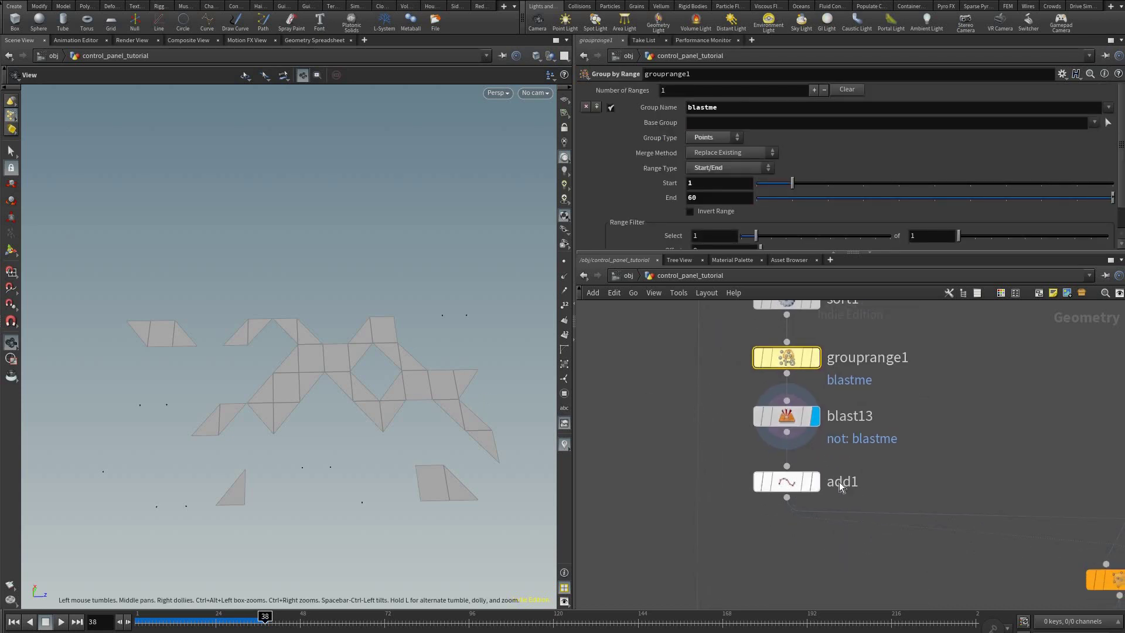
pyautogui.click(815, 482)
pyautogui.click(787, 482)
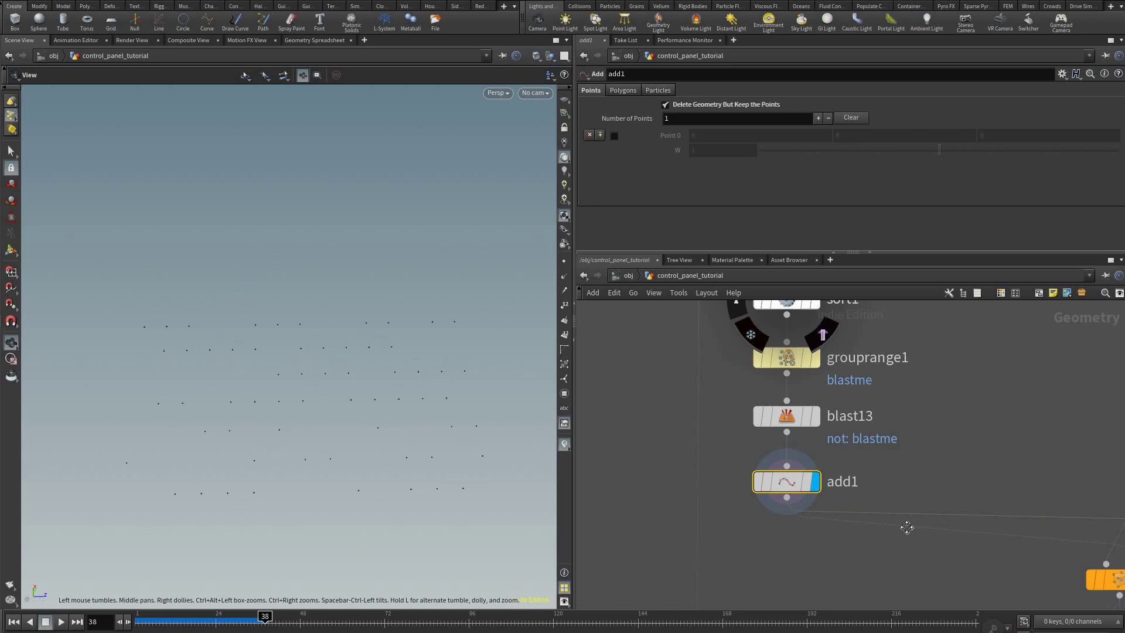
# - Examine how the output of add1 connects to copytopoints23 in the network
pyautogui.moveTo(818, 516); pyautogui.dragTo(842, 490, button='middle')
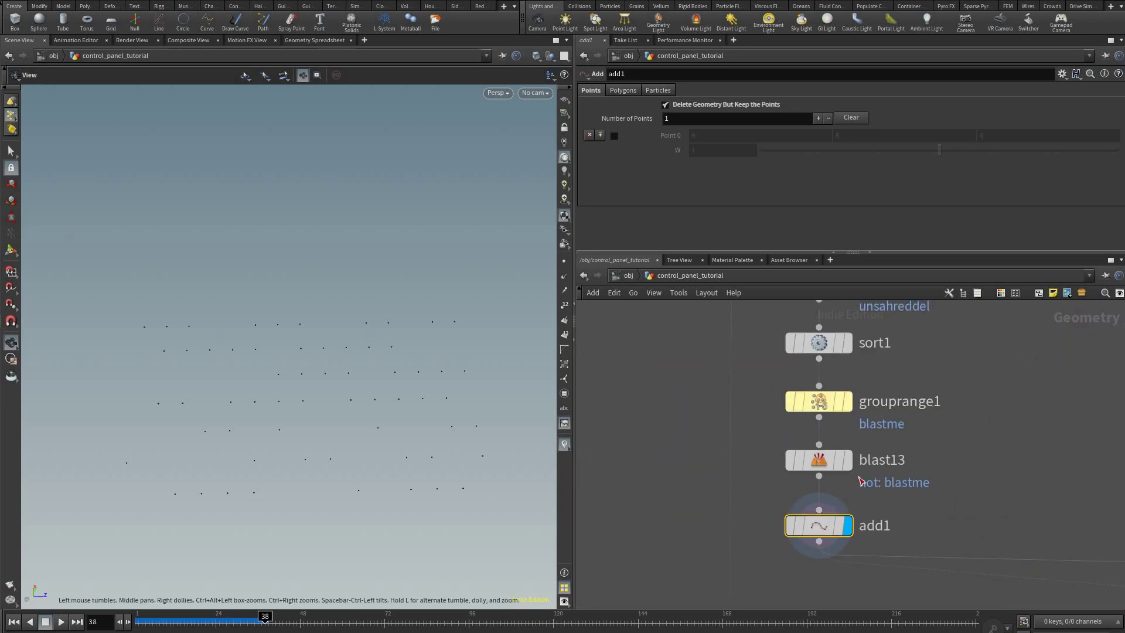
pyautogui.scroll(-2, 810, 403)
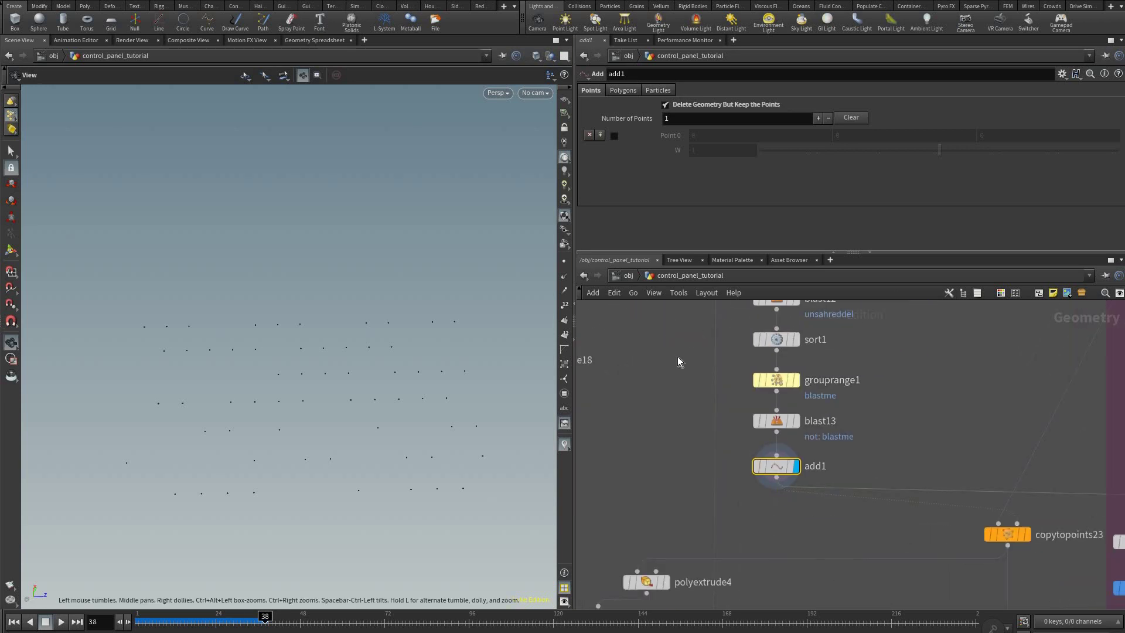
pyautogui.moveTo(1097, 477); pyautogui.dragTo(962, 427, button='middle')
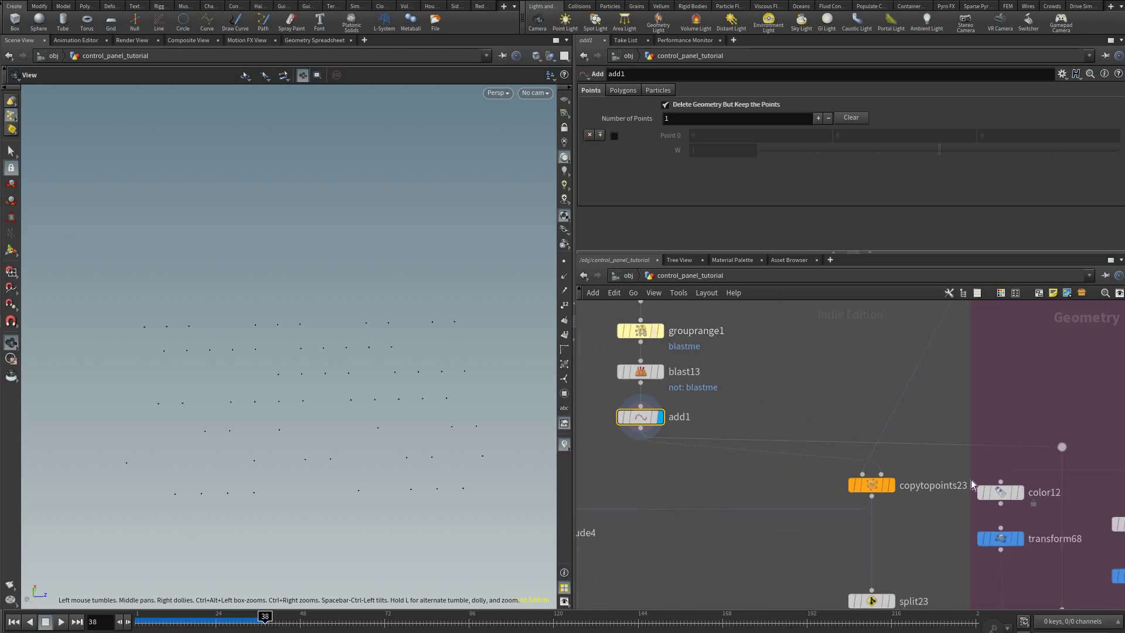
pyautogui.moveTo(926, 490); pyautogui.dragTo(954, 494, button='middle')
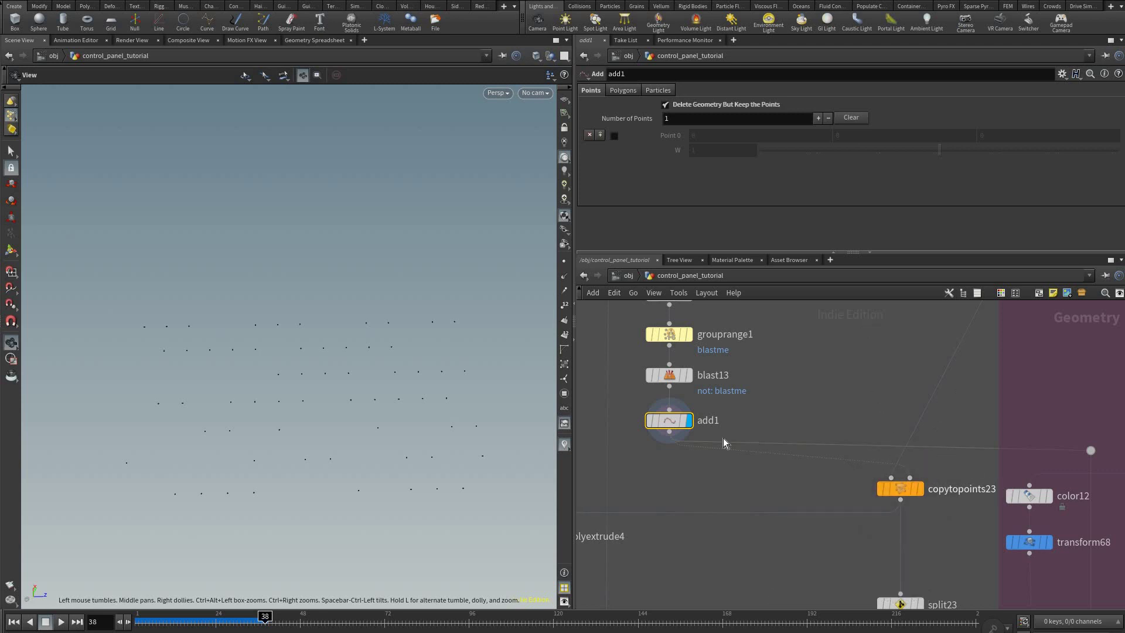
pyautogui.moveTo(810, 548); pyautogui.dragTo(726, 518, button='middle')
pyautogui.moveTo(814, 525); pyautogui.dragTo(819, 535, button='middle')
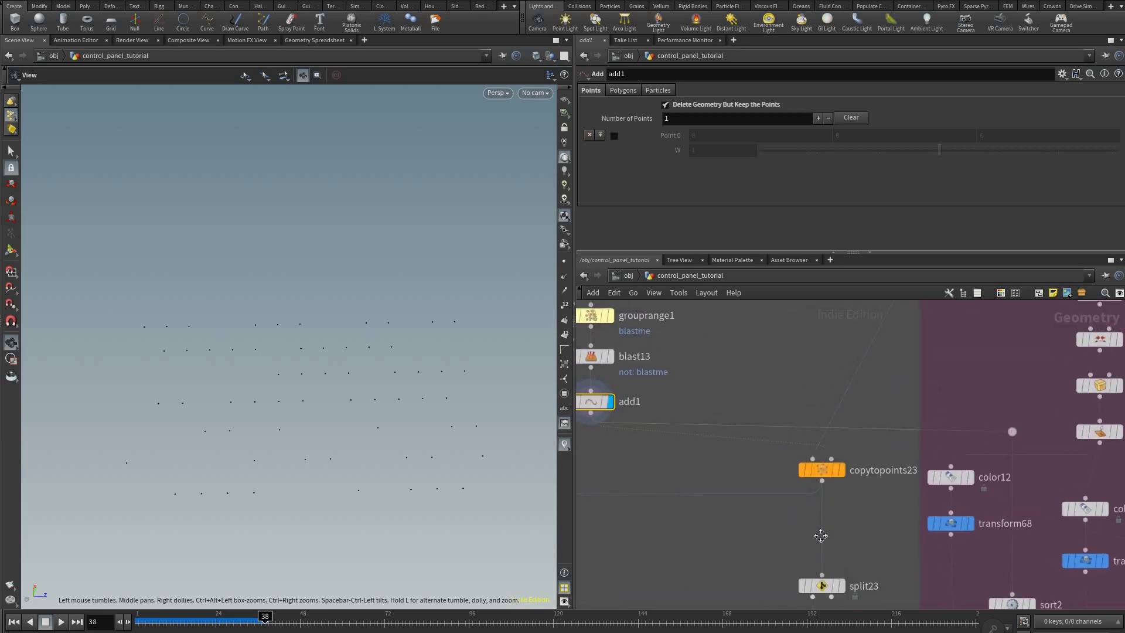
pyautogui.moveTo(747, 451); pyautogui.dragTo(801, 466, button='middle')
pyautogui.moveTo(678, 371); pyautogui.dragTo(654, 416, button='middle')
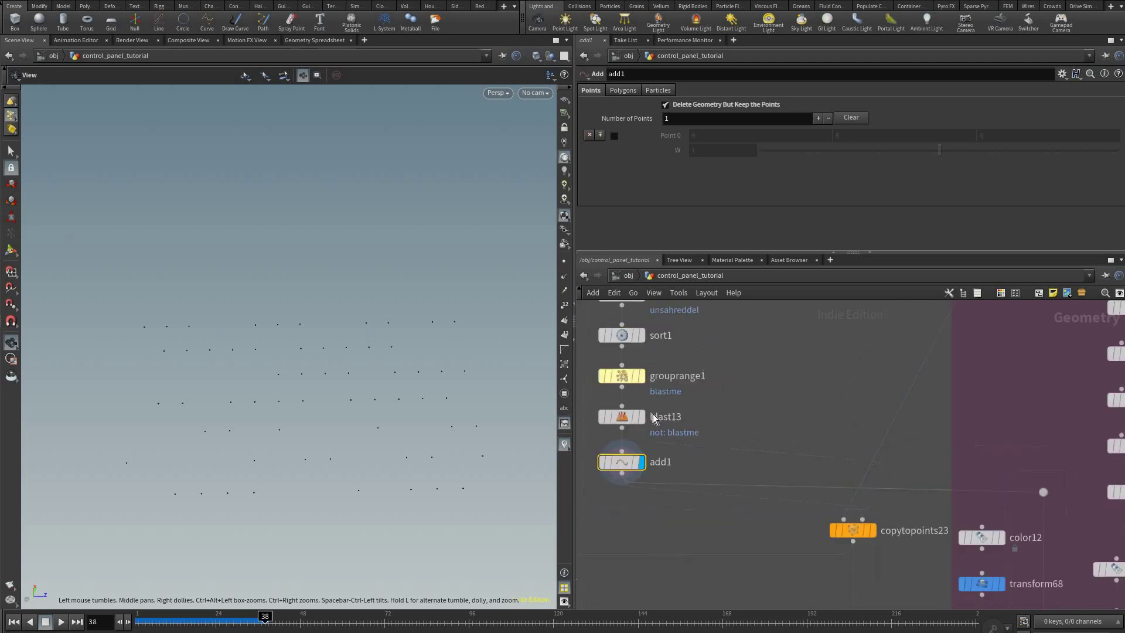
# - Display and select copytopoints23 to view the boxes copied onto the points from an angle
pyautogui.moveTo(792, 500); pyautogui.dragTo(806, 428, button='middle')
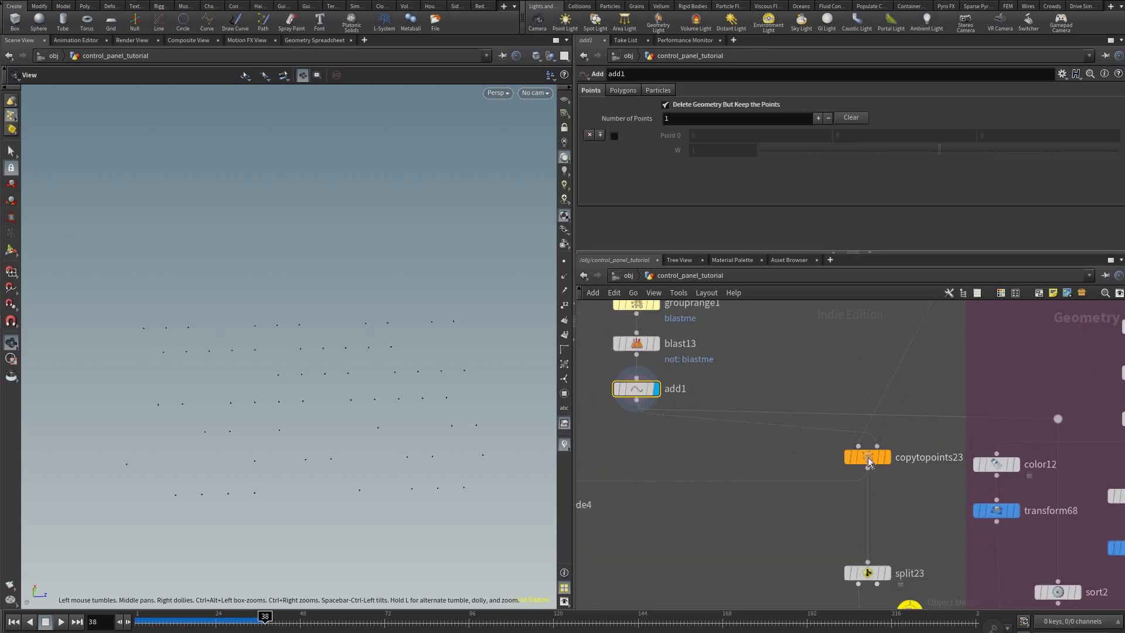
pyautogui.press('r')
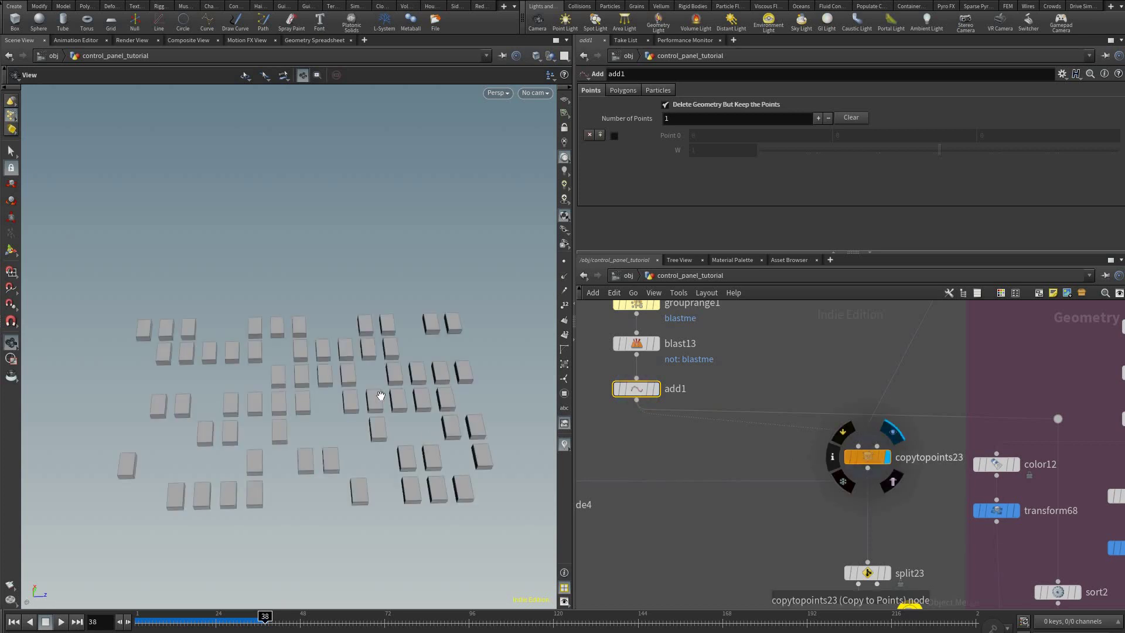
pyautogui.moveTo(417, 420); pyautogui.dragTo(527, 384)
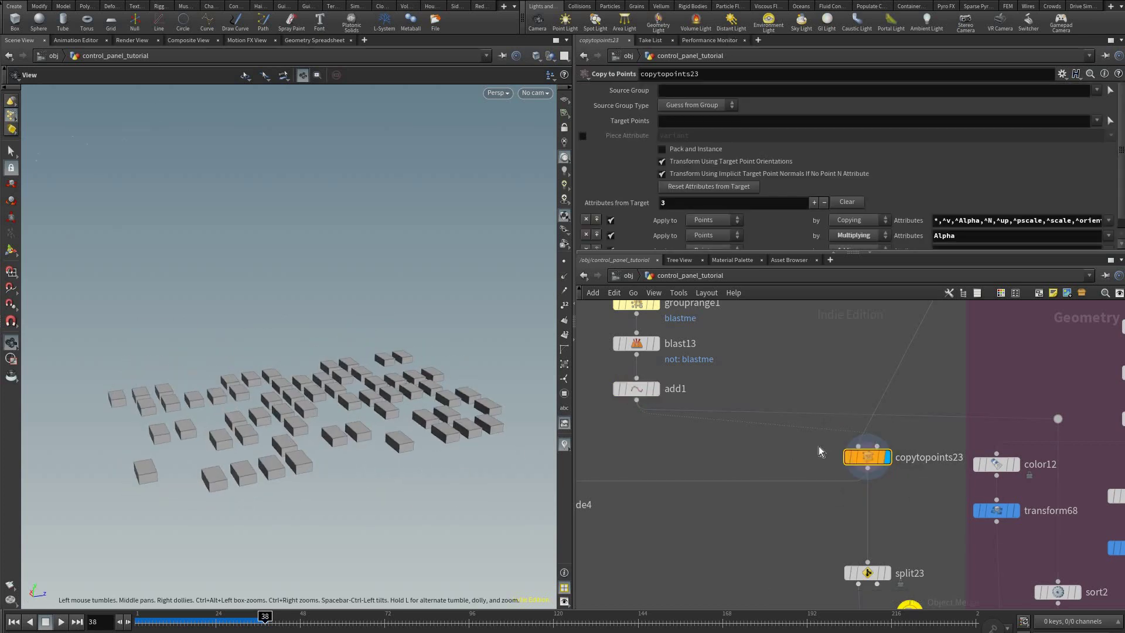
pyautogui.moveTo(821, 451); pyautogui.dragTo(852, 506)
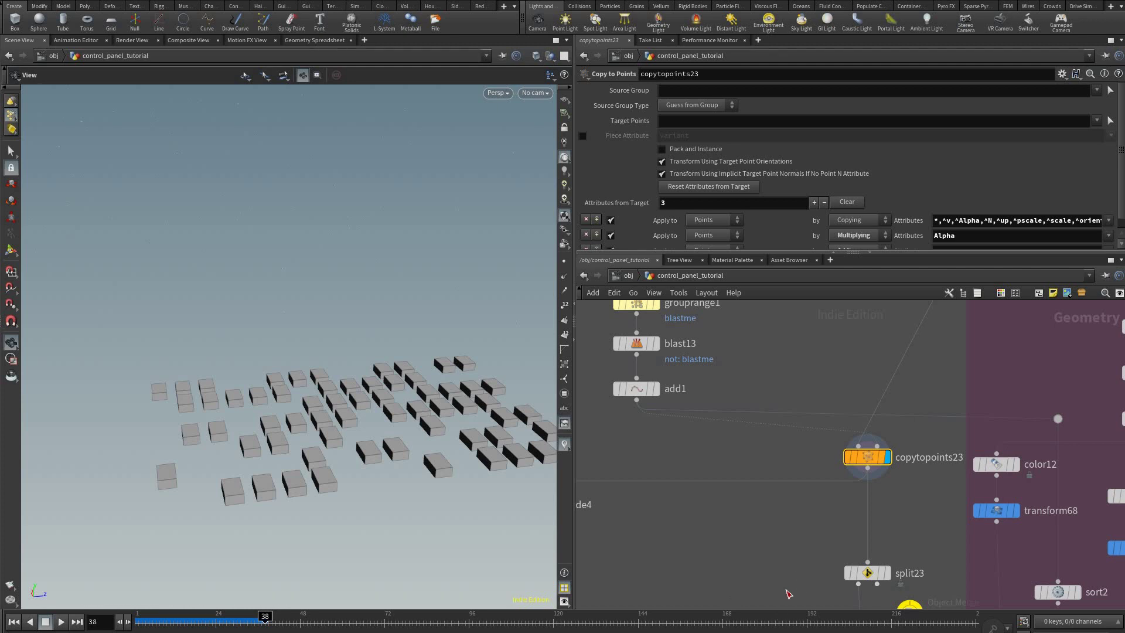
# - Trace copytopoints23's source input back to the button model network and display normal23 to view the finished button
pyautogui.moveTo(825, 484); pyautogui.dragTo(735, 627, button='middle')
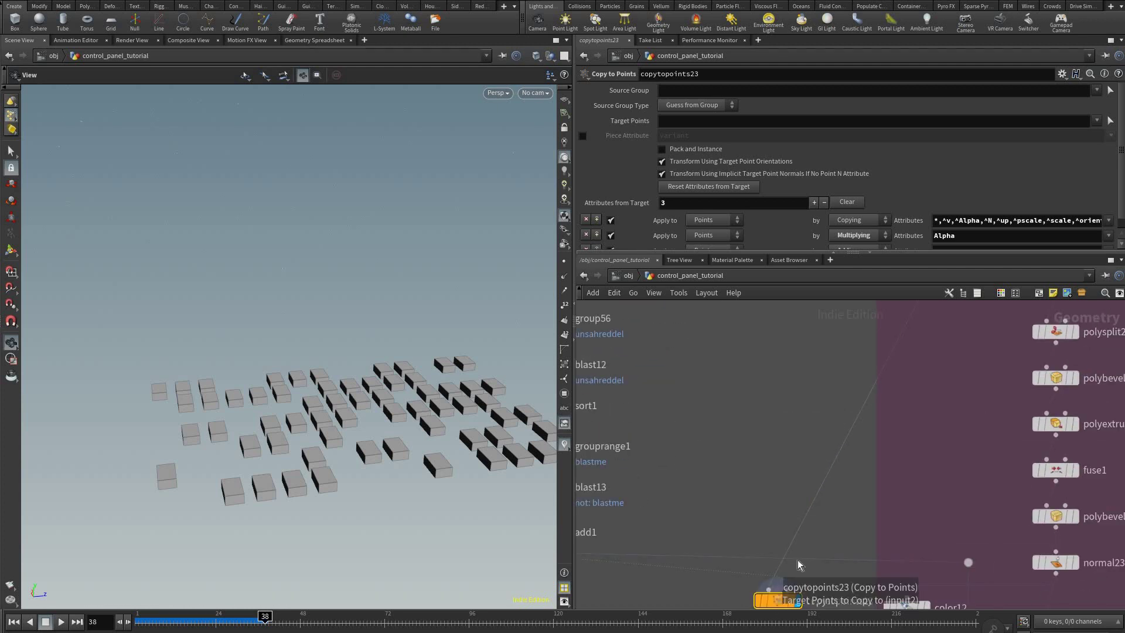
pyautogui.scroll(-5, 800, 565)
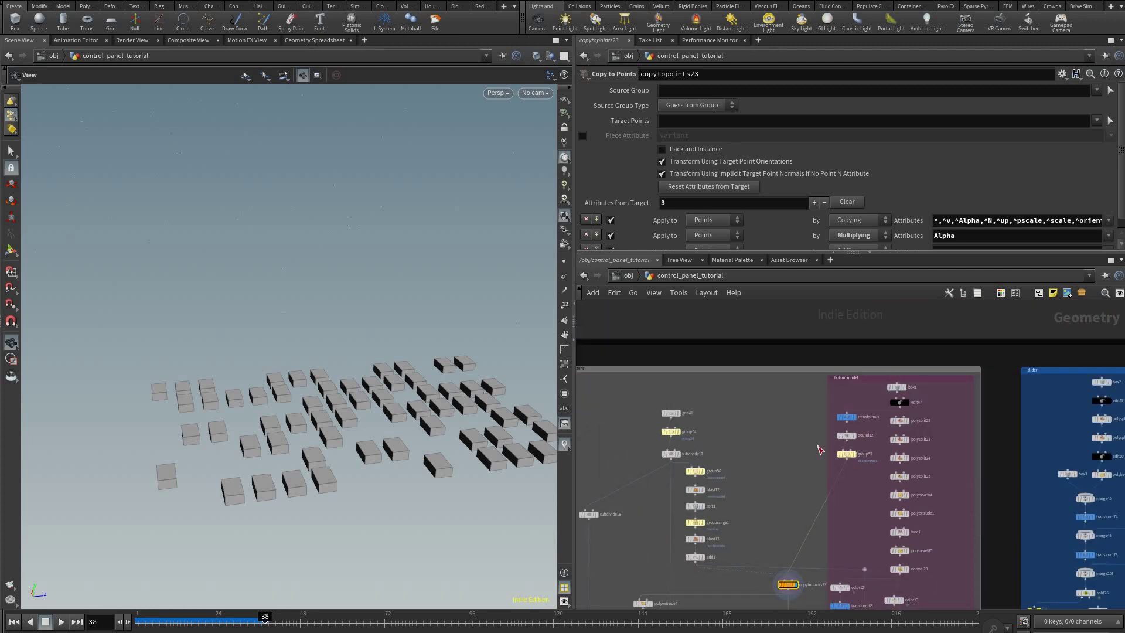
pyautogui.scroll(3, 850, 418)
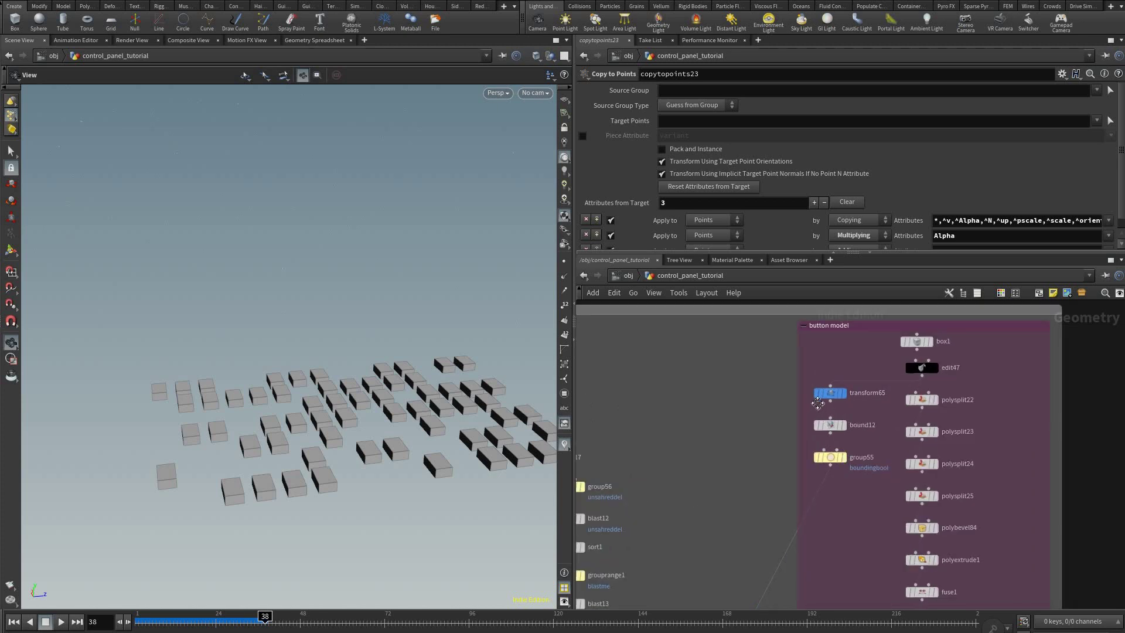
pyautogui.moveTo(937, 326)
pyautogui.mouseDown(button='middle')
pyautogui.moveTo(925, 359)
pyautogui.moveTo(926, 329)
pyautogui.mouseUp(button='middle')
pyautogui.moveTo(879, 543); pyautogui.dragTo(868, 503, button='middle')
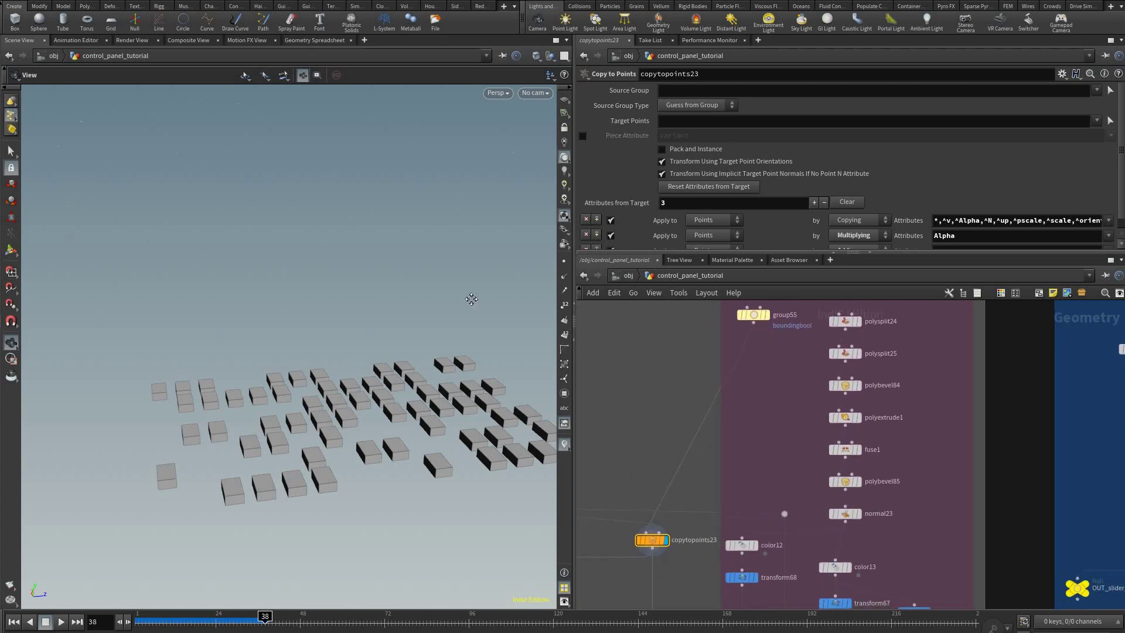
pyautogui.moveTo(537, 428); pyautogui.dragTo(793, 436)
pyautogui.moveTo(792, 436); pyautogui.dragTo(778, 528, button='middle')
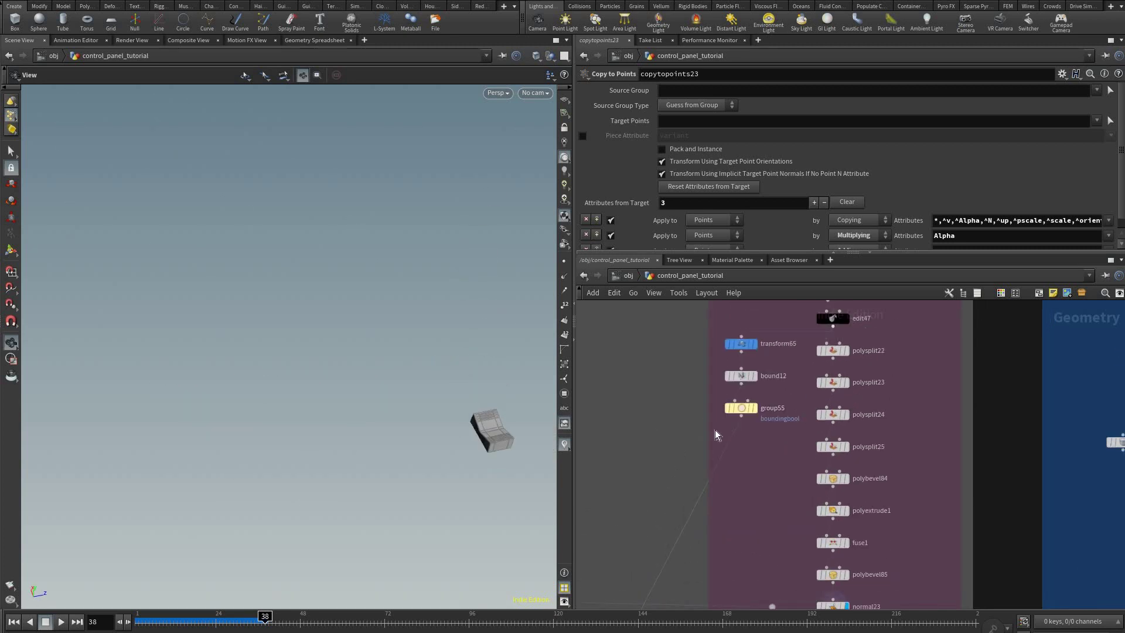
# - Display transform65 and bound12 in the button model network to compare the lowered button with its bounding box
pyautogui.moveTo(703, 459); pyautogui.dragTo(710, 501, button='middle')
pyautogui.scroll(3, 711, 499)
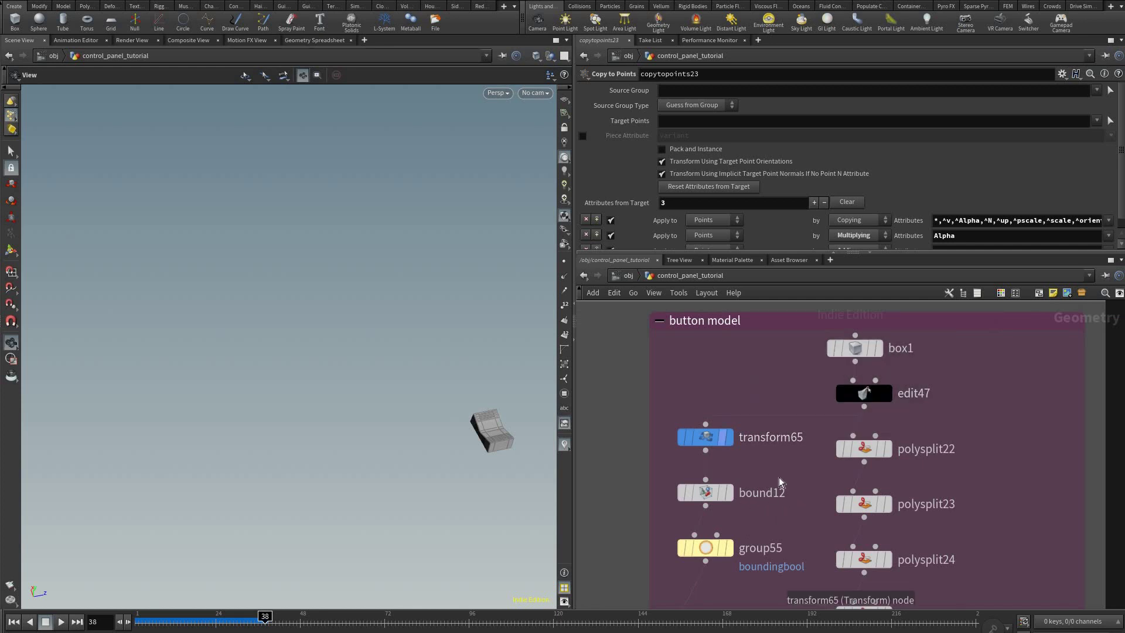
pyautogui.click(705, 493)
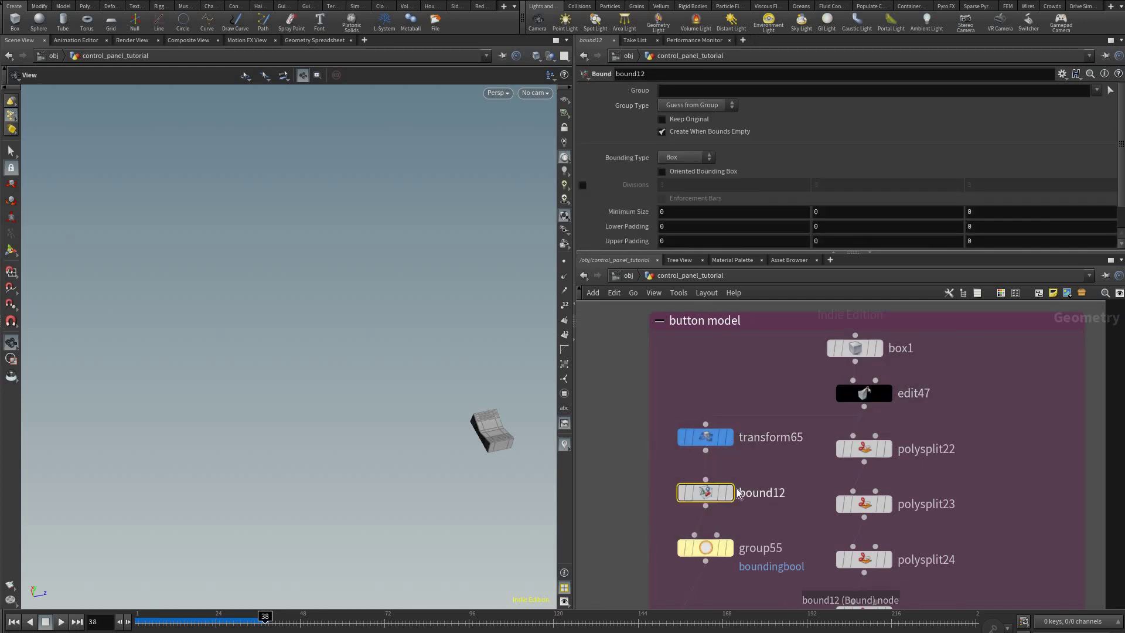
pyautogui.click(704, 441)
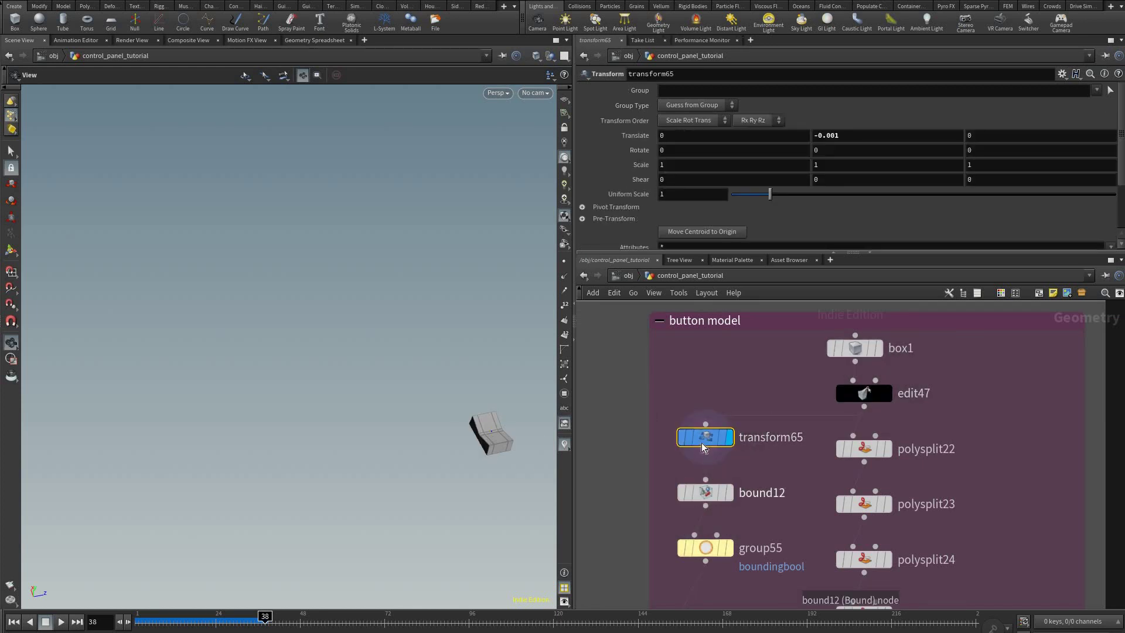
pyautogui.click(729, 493)
pyautogui.click(705, 492)
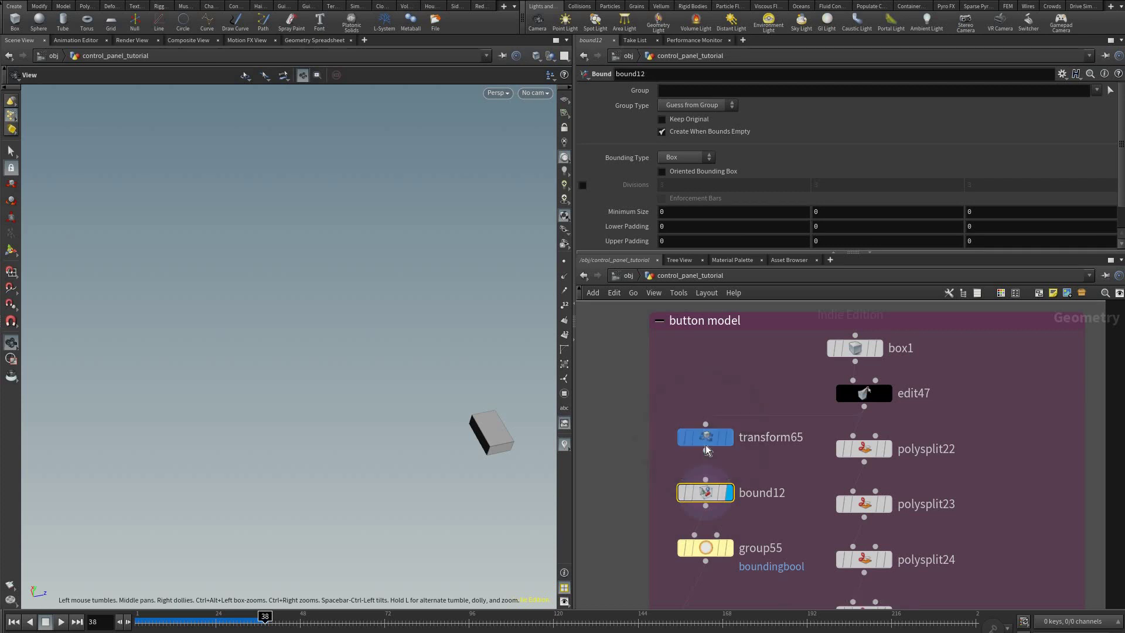
pyautogui.click(706, 444)
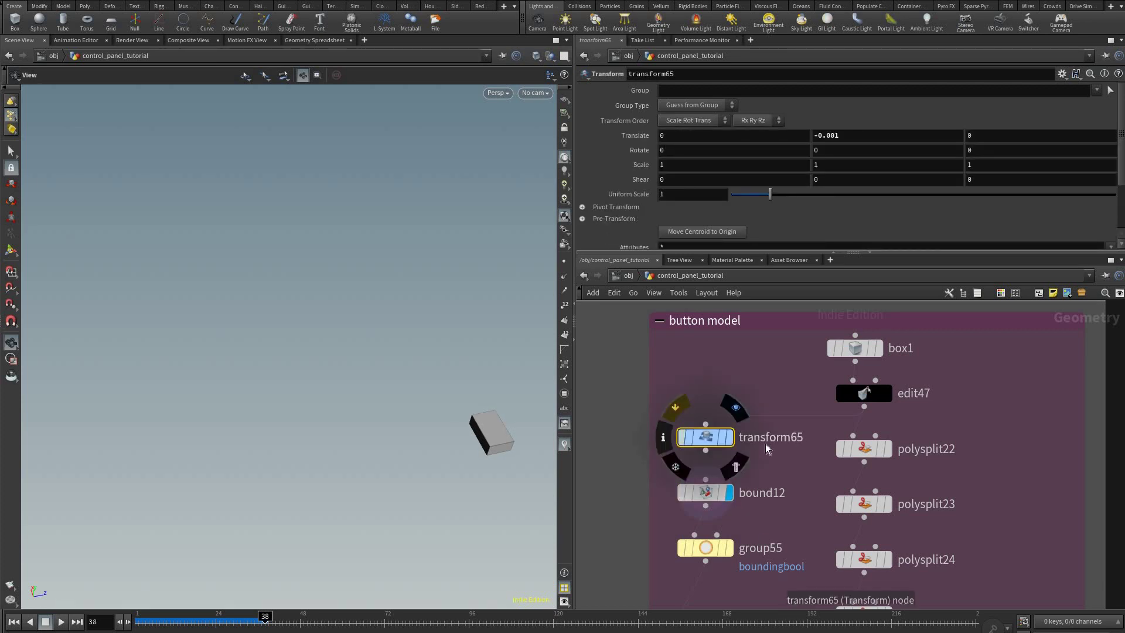
# - Display and select group55 to view its boundingbool group, and follow its output to copytopoints23
pyautogui.moveTo(786, 576); pyautogui.dragTo(817, 471, button='middle')
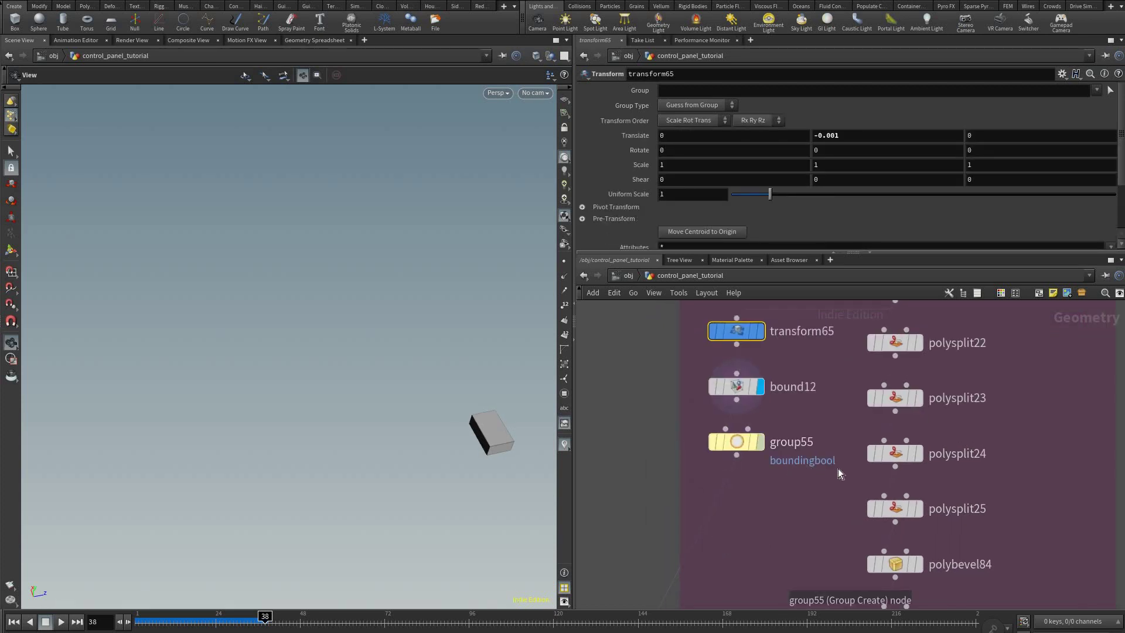
pyautogui.click(761, 442)
pyautogui.click(803, 463)
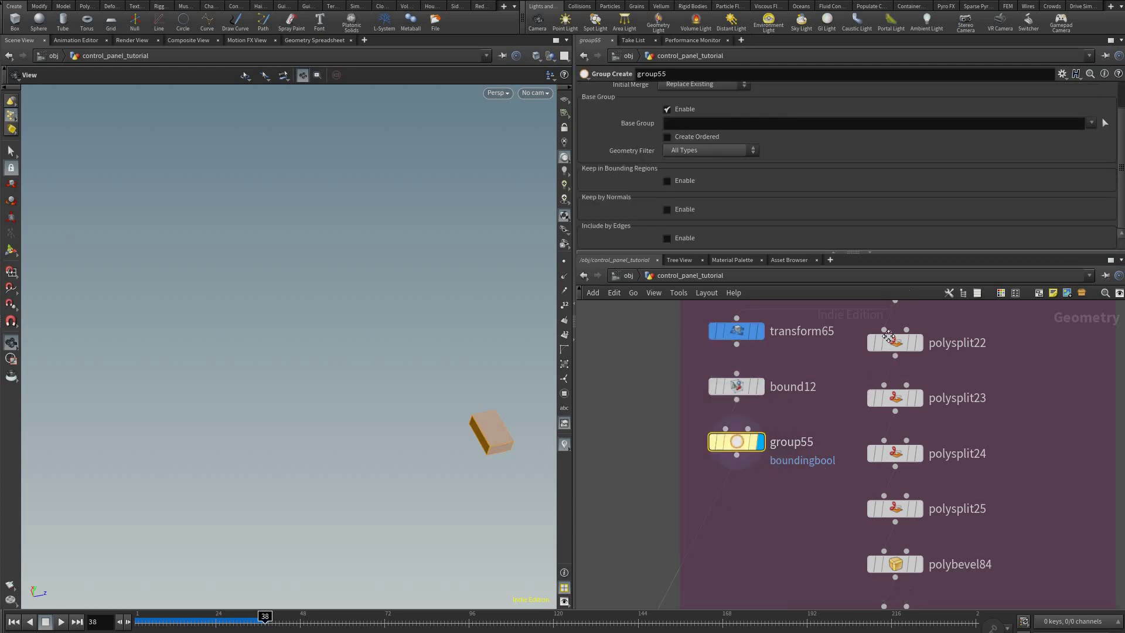
pyautogui.scroll(-3, 824, 465)
pyautogui.moveTo(827, 511); pyautogui.dragTo(931, 319, button='middle')
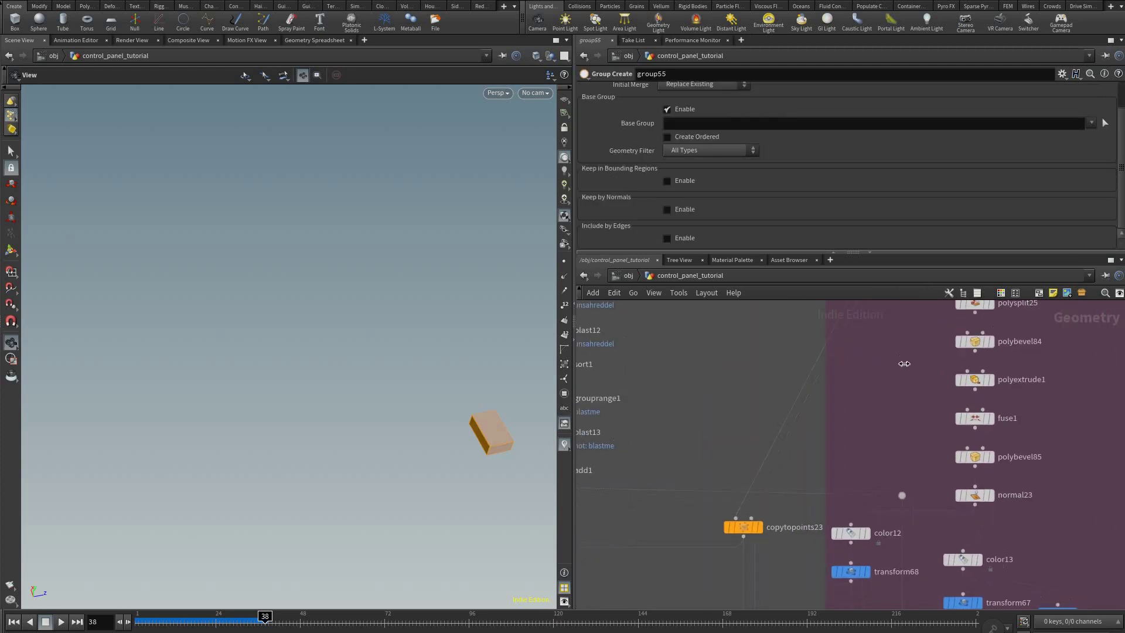
pyautogui.moveTo(844, 477); pyautogui.dragTo(916, 356, button='middle')
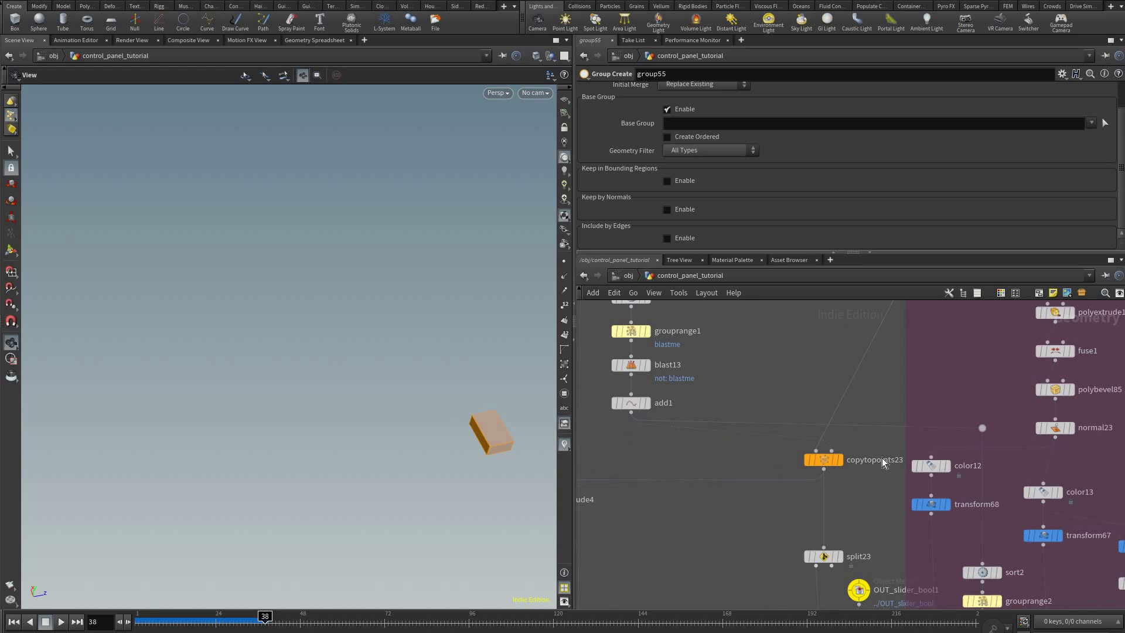
# - Follow group55's output to copytopoints23, then display and select it to view the boxes copied onto all points
pyautogui.press('f')
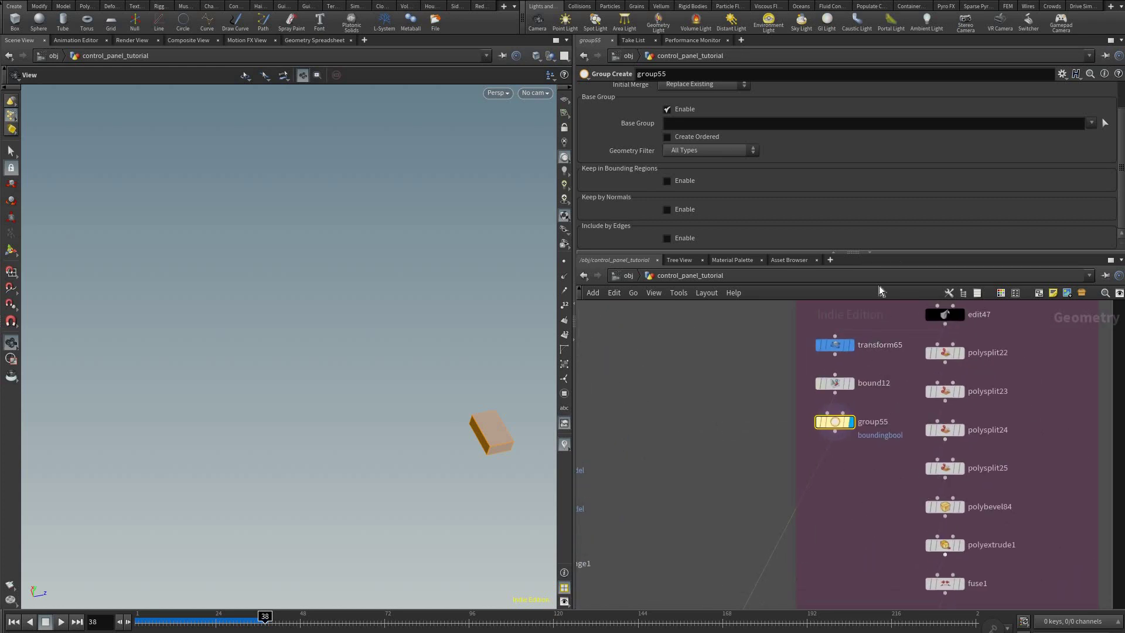
pyautogui.moveTo(841, 465); pyautogui.dragTo(834, 395, button='middle')
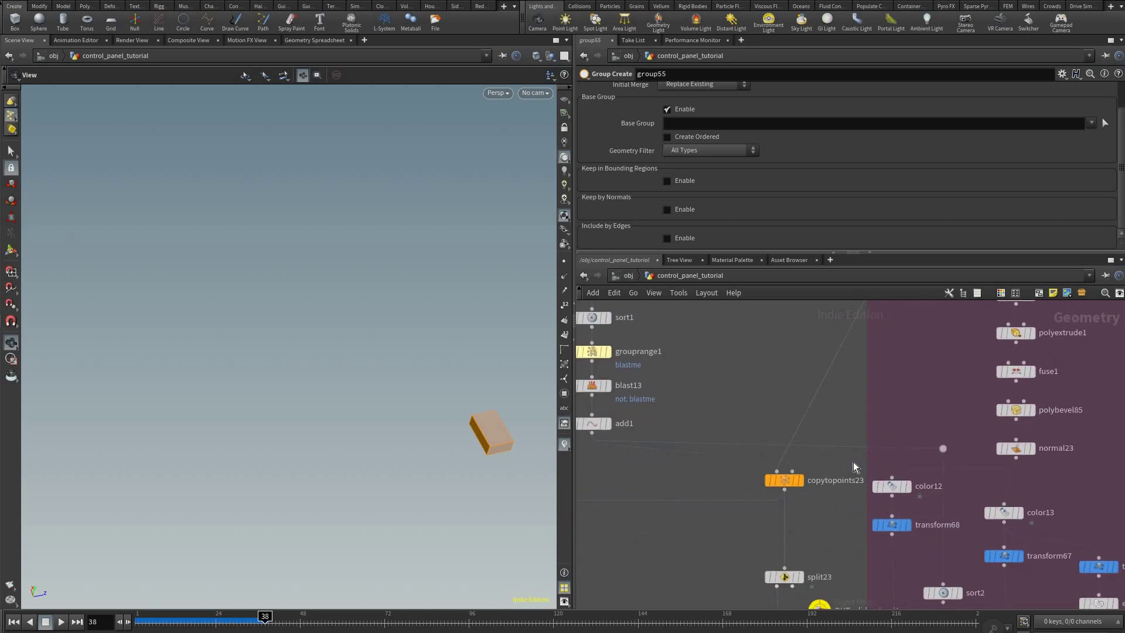
pyautogui.scroll(3, 827, 460)
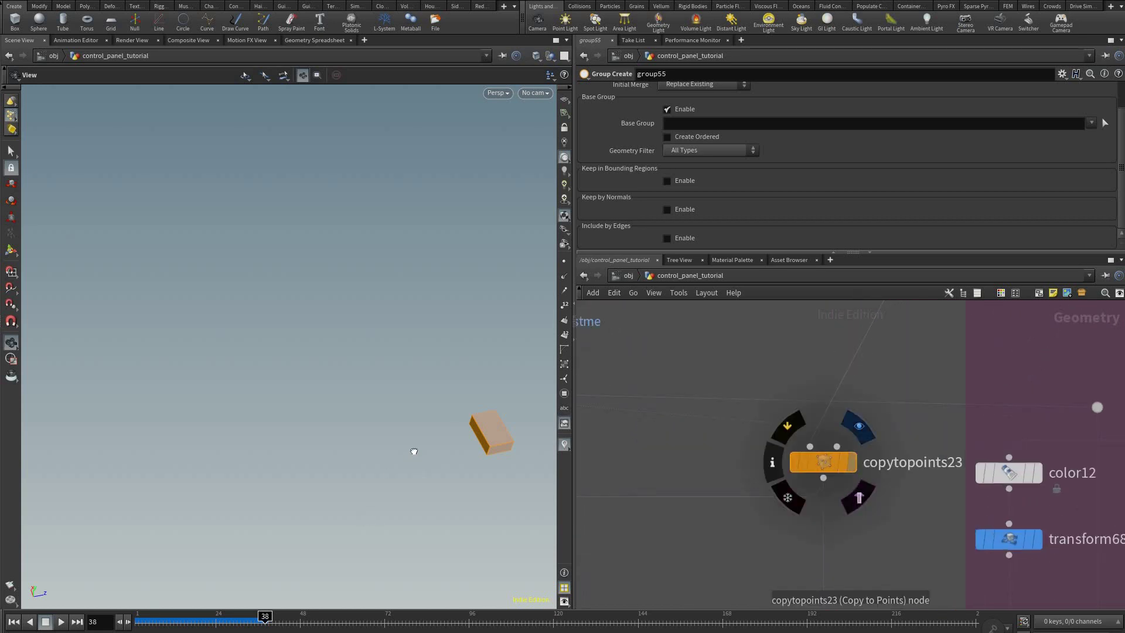
pyautogui.click(851, 462)
pyautogui.click(815, 463)
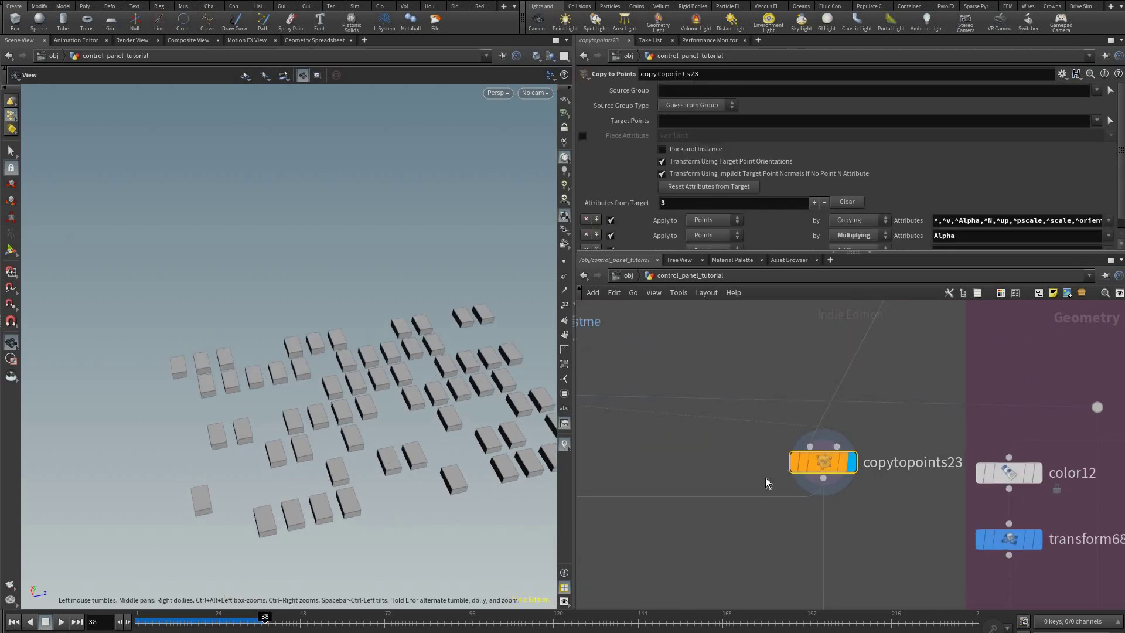
# - Display and select split23 beneath copytopoints23 to examine its split by the boundingbool group
pyautogui.scroll(-4, 996, 369)
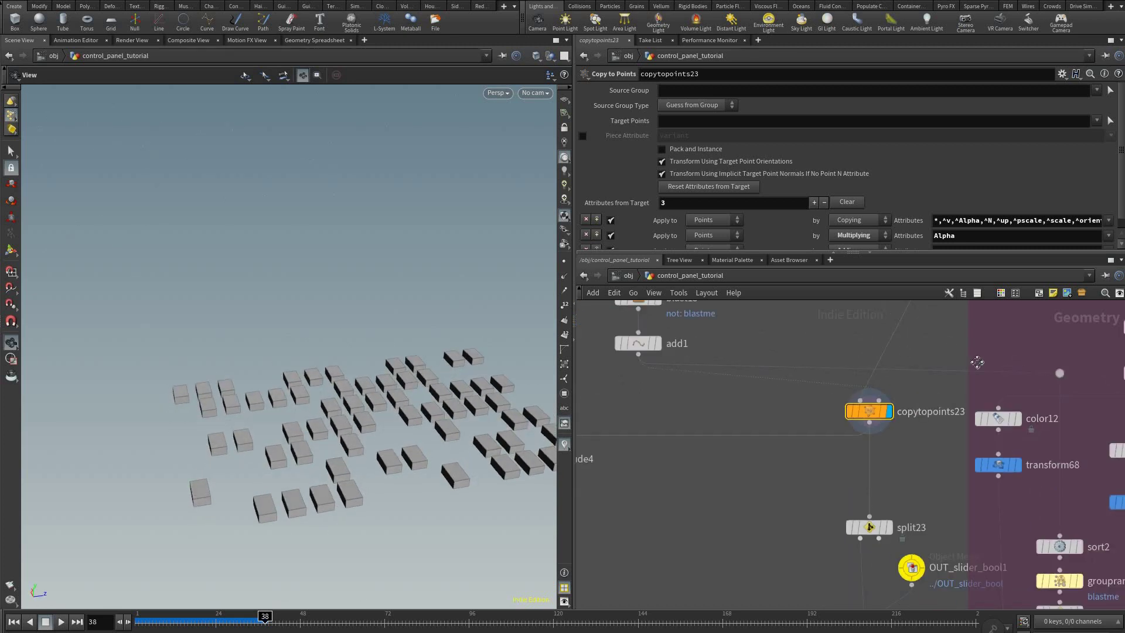
pyautogui.moveTo(978, 362); pyautogui.dragTo(1105, 345, button='middle')
pyautogui.moveTo(796, 341); pyautogui.dragTo(849, 295, button='middle')
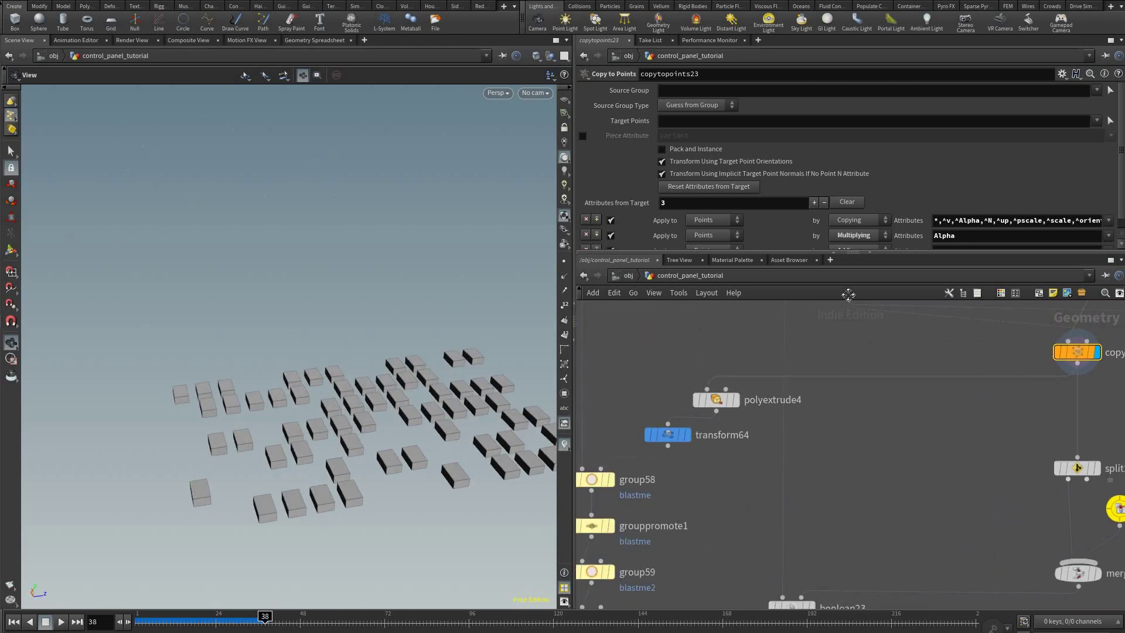
pyautogui.moveTo(1015, 297); pyautogui.dragTo(849, 289, button='middle')
pyautogui.moveTo(829, 353); pyautogui.dragTo(826, 300, button='middle')
pyautogui.moveTo(886, 489); pyautogui.dragTo(868, 527, button='middle')
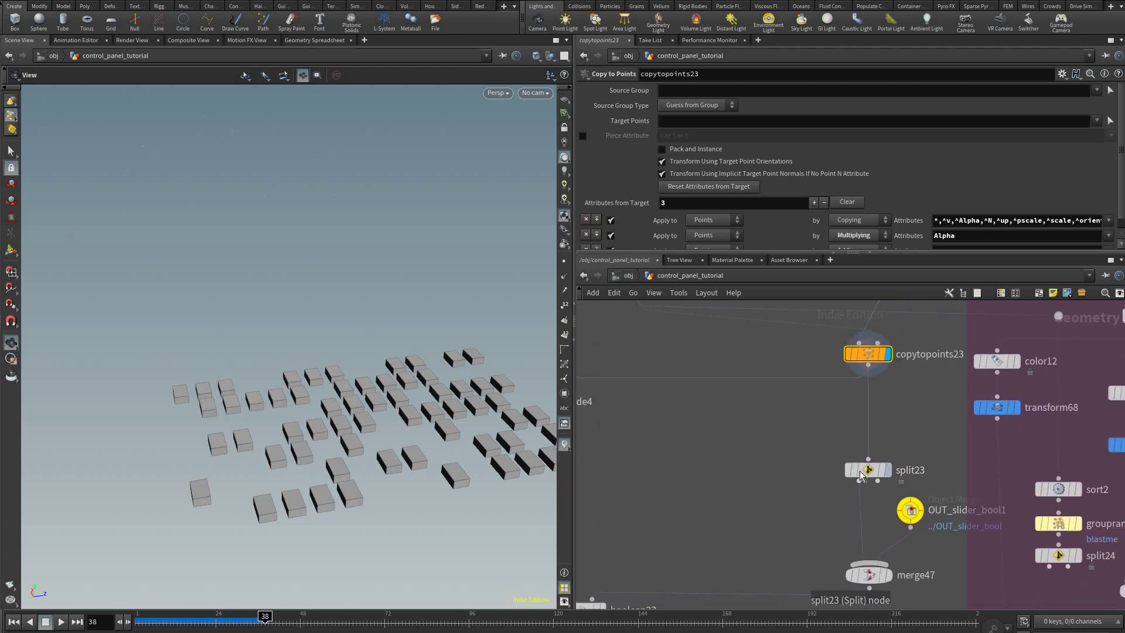
pyautogui.click(864, 472)
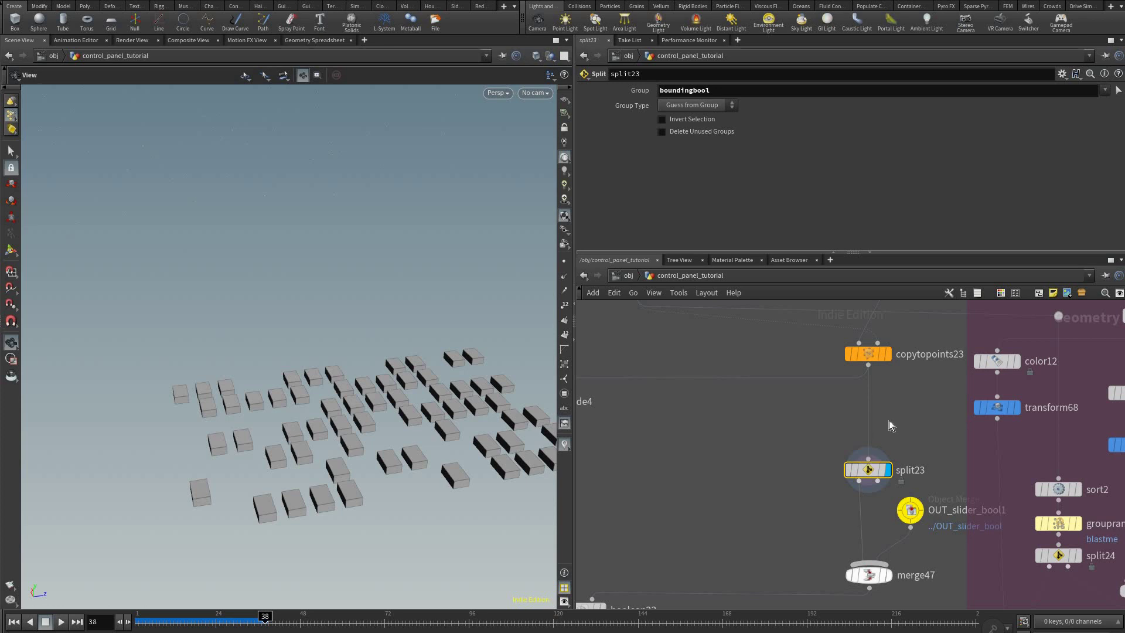
# - Compare copytopoints23 with split23 in the viewport, then trace the incoming connections up to the add1 point chain
pyautogui.moveTo(920, 307); pyautogui.dragTo(920, 370, button='middle')
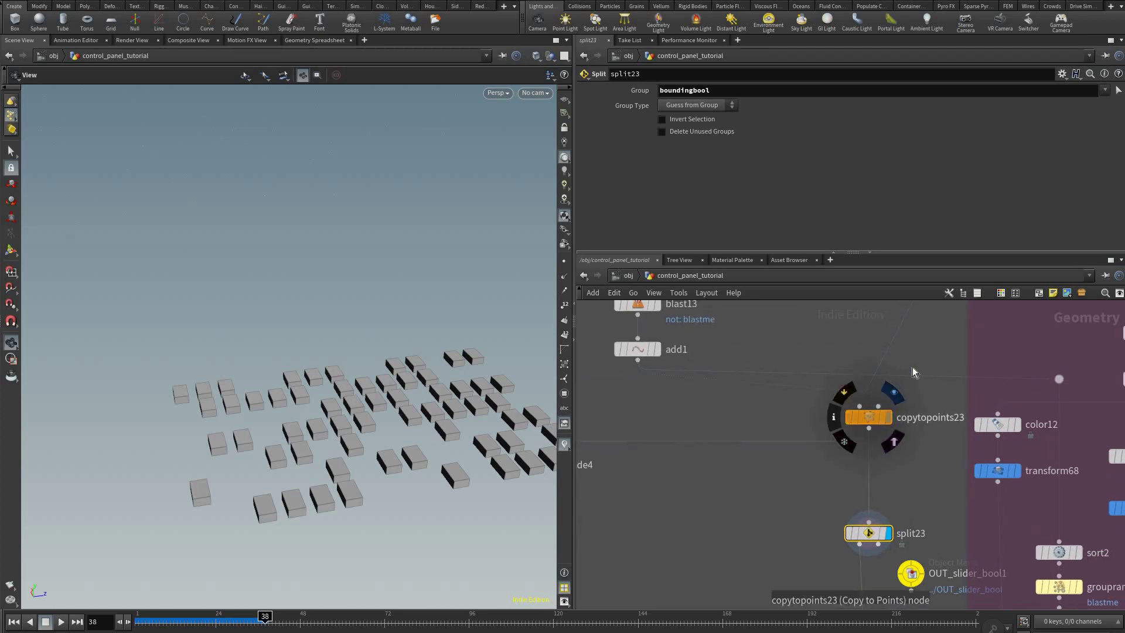
pyautogui.click(889, 418)
pyautogui.click(888, 530)
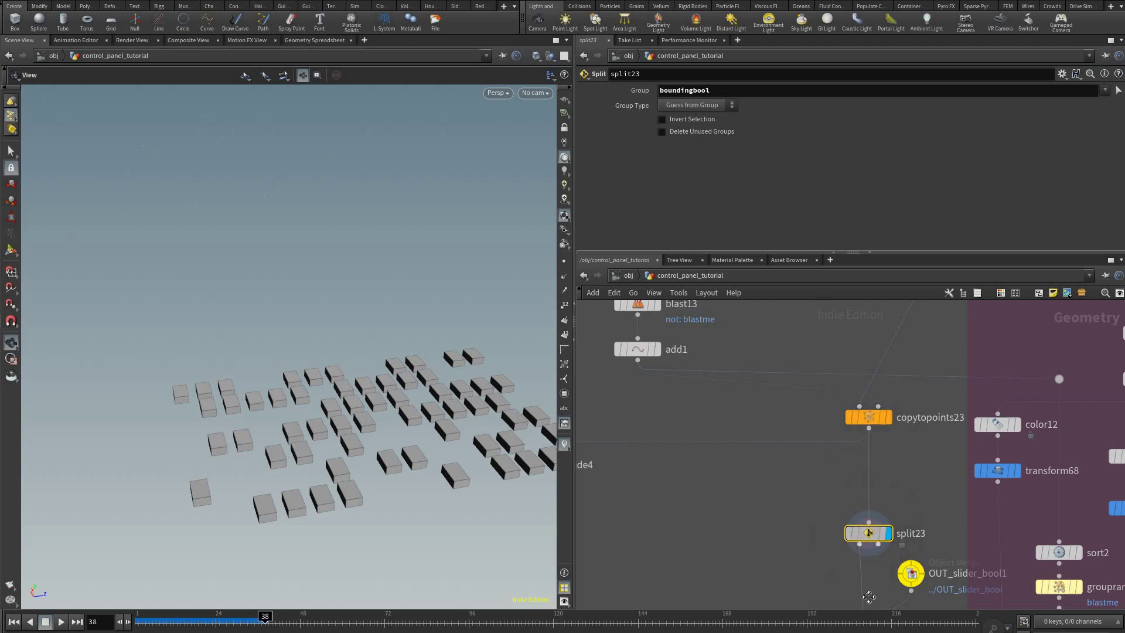
pyautogui.moveTo(791, 449); pyautogui.dragTo(744, 592, button='middle')
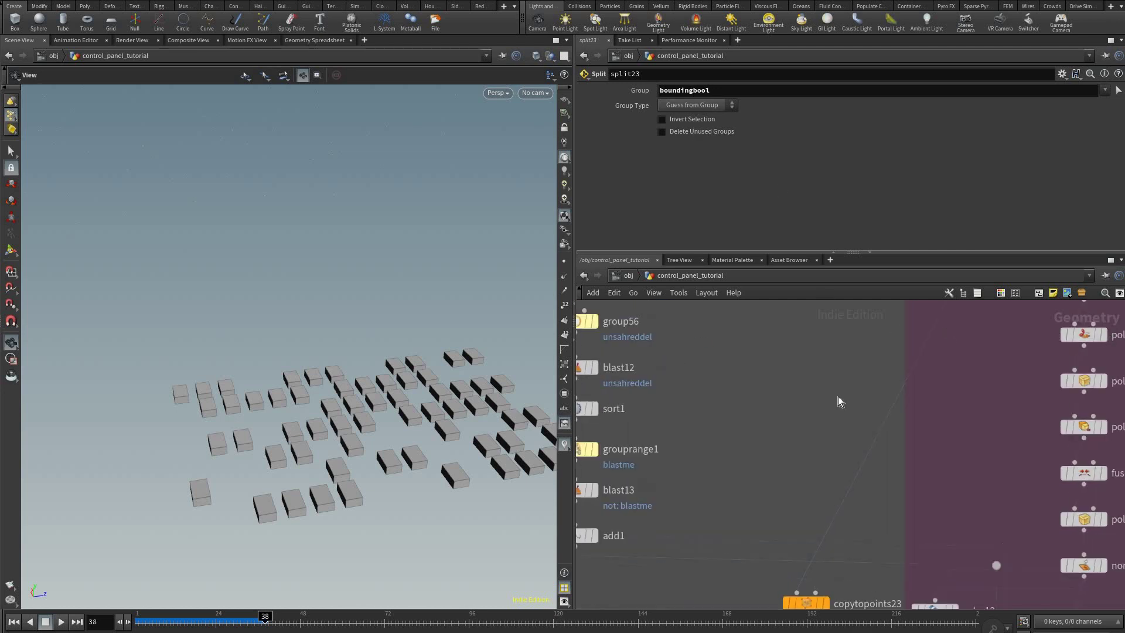
pyautogui.moveTo(838, 396); pyautogui.dragTo(808, 456, button='middle')
pyautogui.moveTo(705, 499); pyautogui.dragTo(766, 492, button='middle')
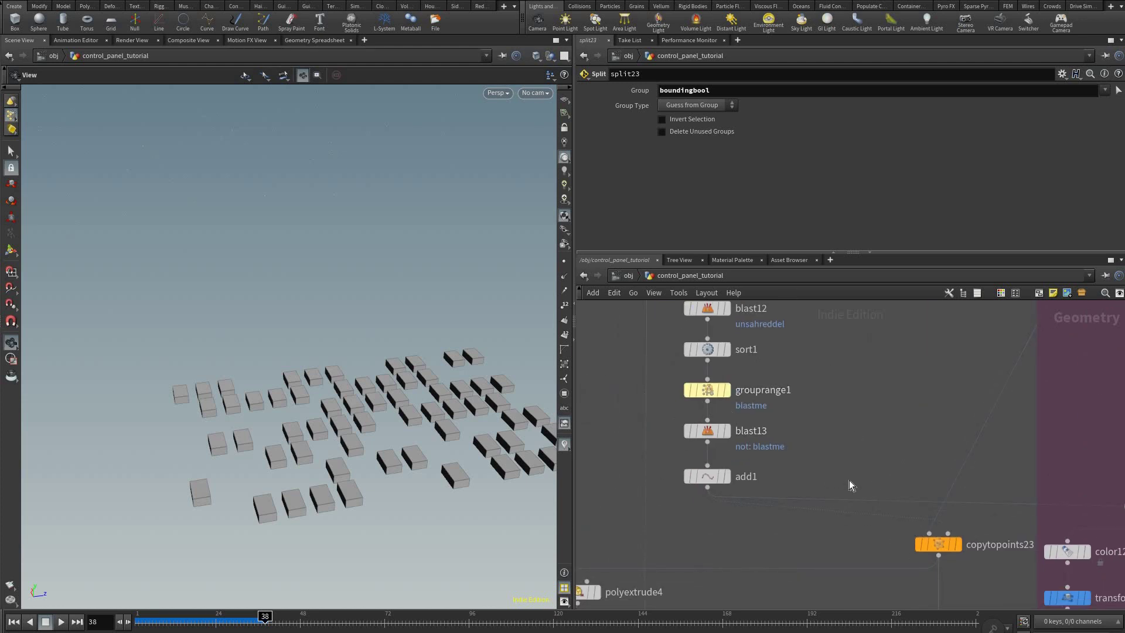
# - Follow split23's output to merge47, then display and select it to view the boxes merged with the slider shapes
pyautogui.moveTo(849, 480); pyautogui.dragTo(782, 303, button='middle')
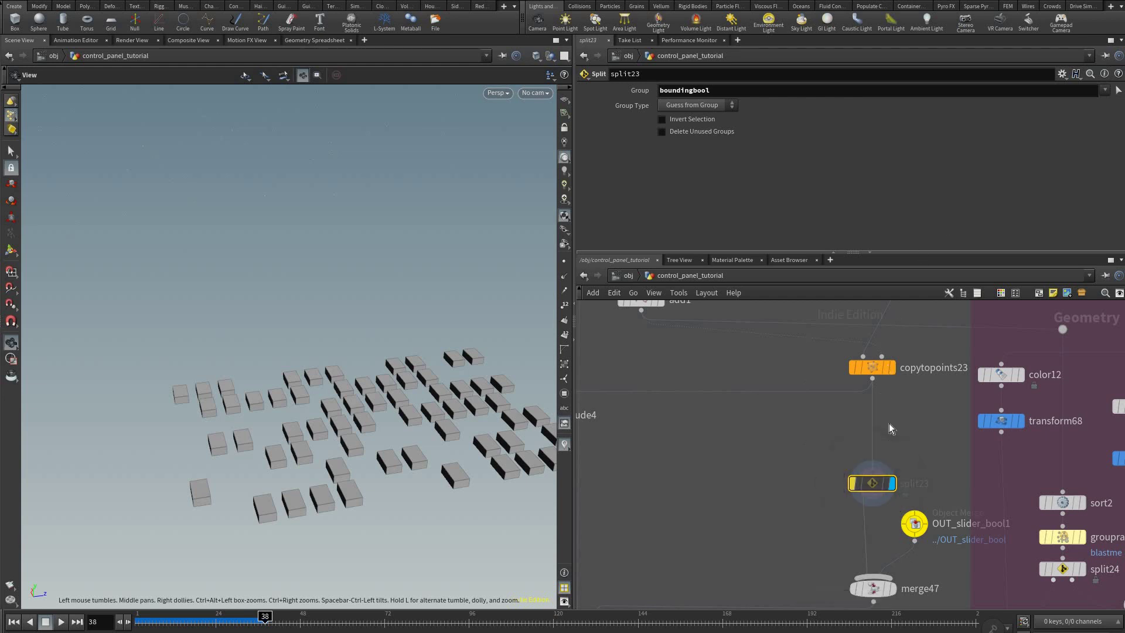
pyautogui.moveTo(882, 508); pyautogui.dragTo(886, 378, button='middle')
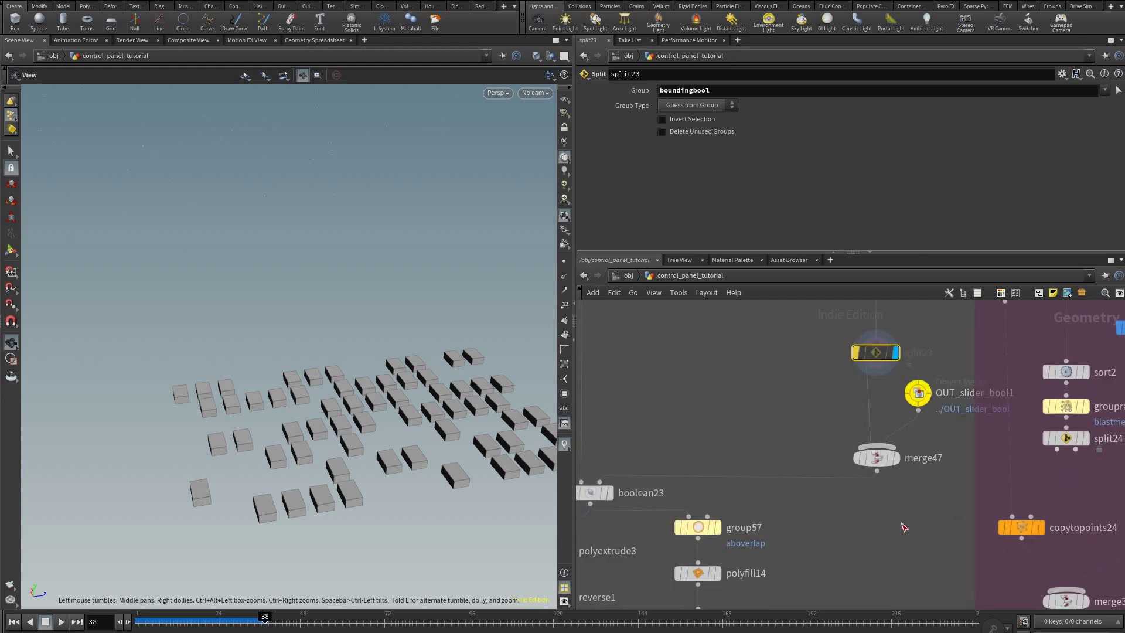
pyautogui.scroll(3, 888, 424)
pyautogui.moveTo(925, 502); pyautogui.dragTo(933, 538, button='middle')
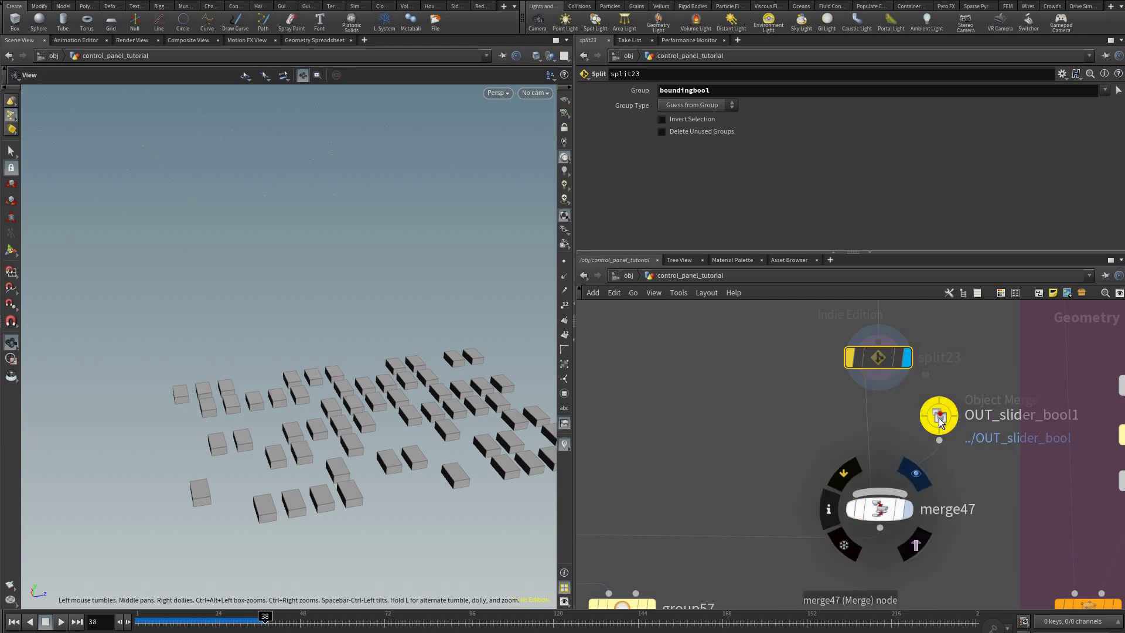
pyautogui.click(915, 476)
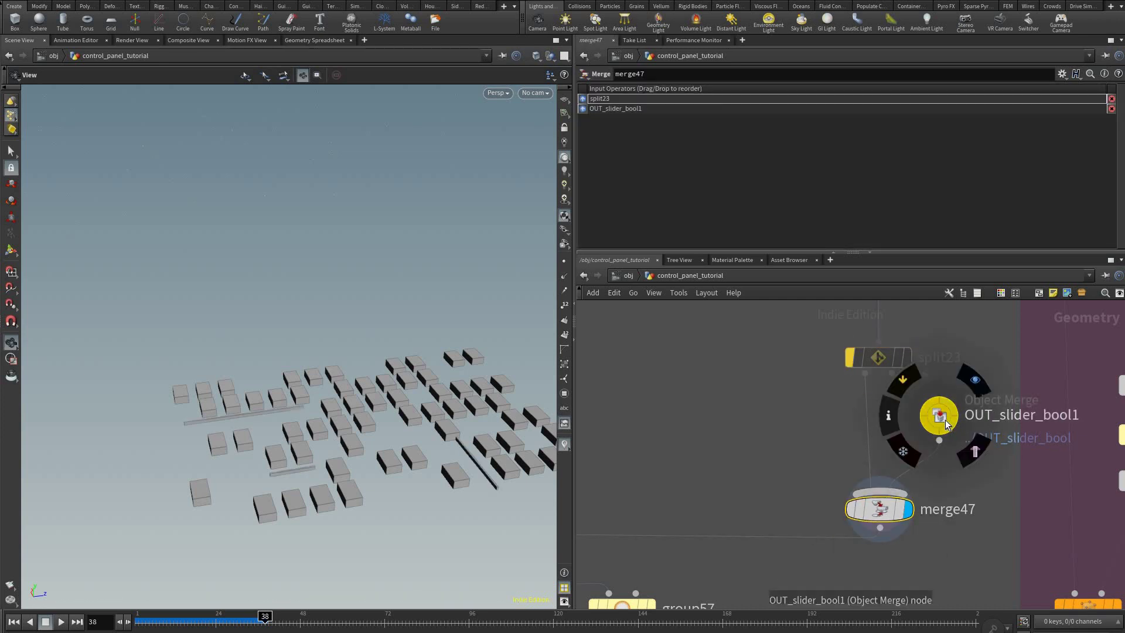
# - Inspect the source object of OUT_slider_bool1, then reselect merge47 to check its two inputs
pyautogui.click(941, 416)
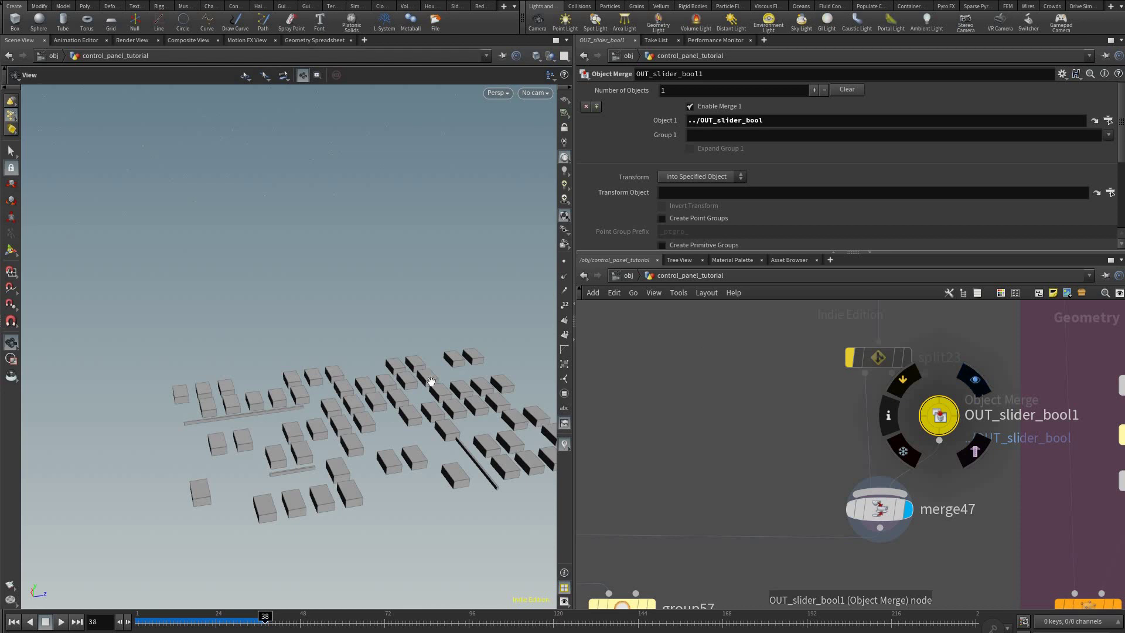
pyautogui.moveTo(939, 416); pyautogui.dragTo(946, 416)
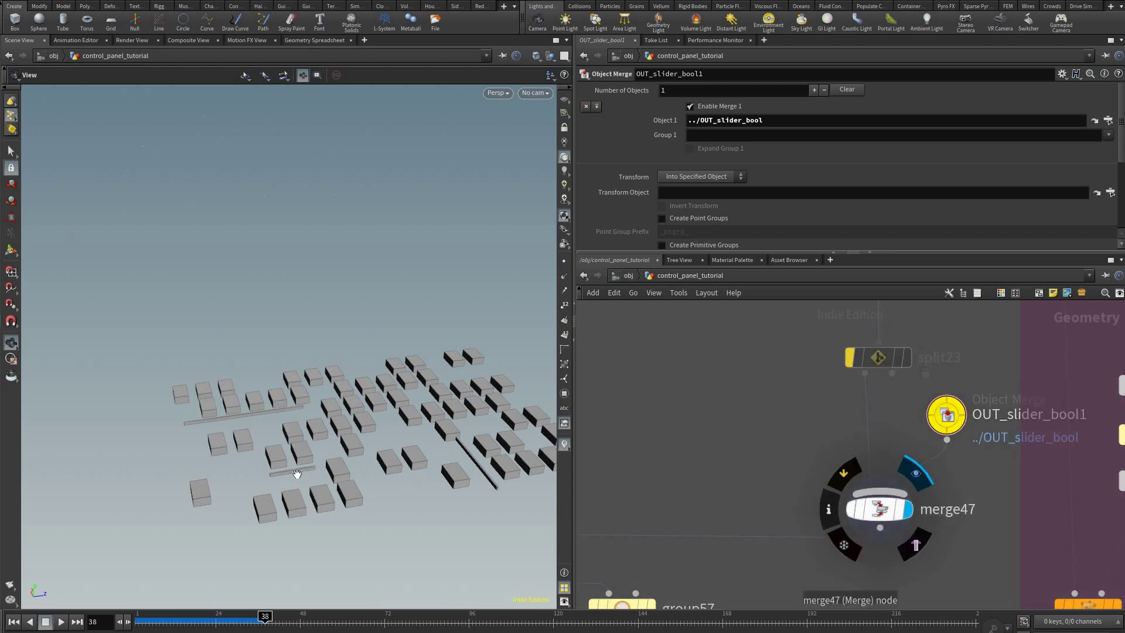
pyautogui.click(879, 509)
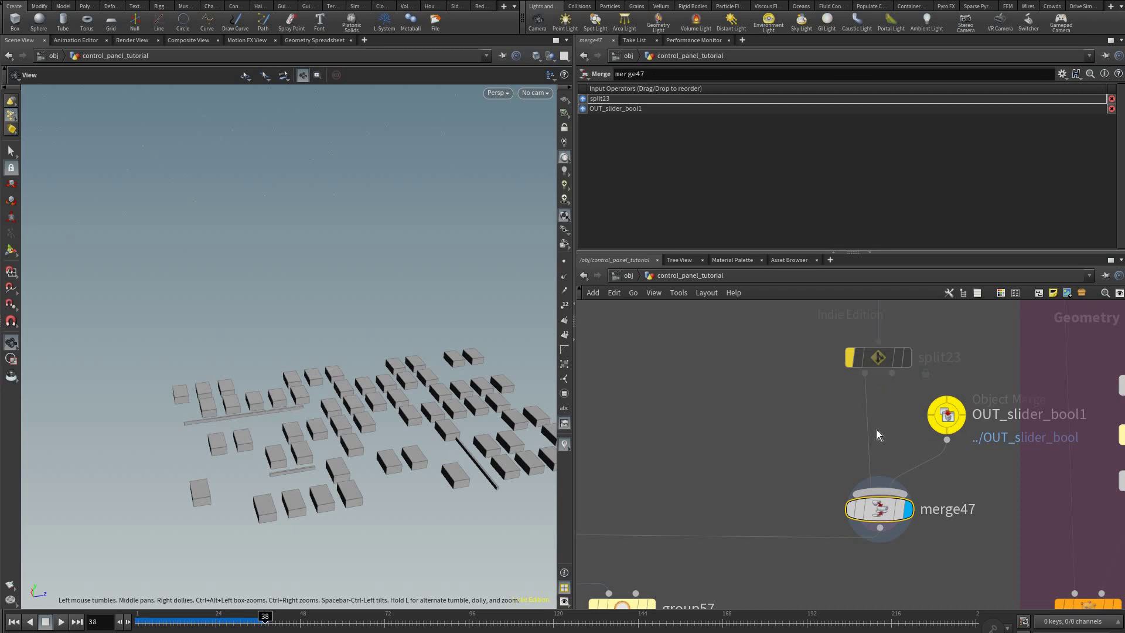
# - Follow merge47's output to boolean23, then display and select it to view the holes cut in the grid
pyautogui.scroll(-2, 947, 410)
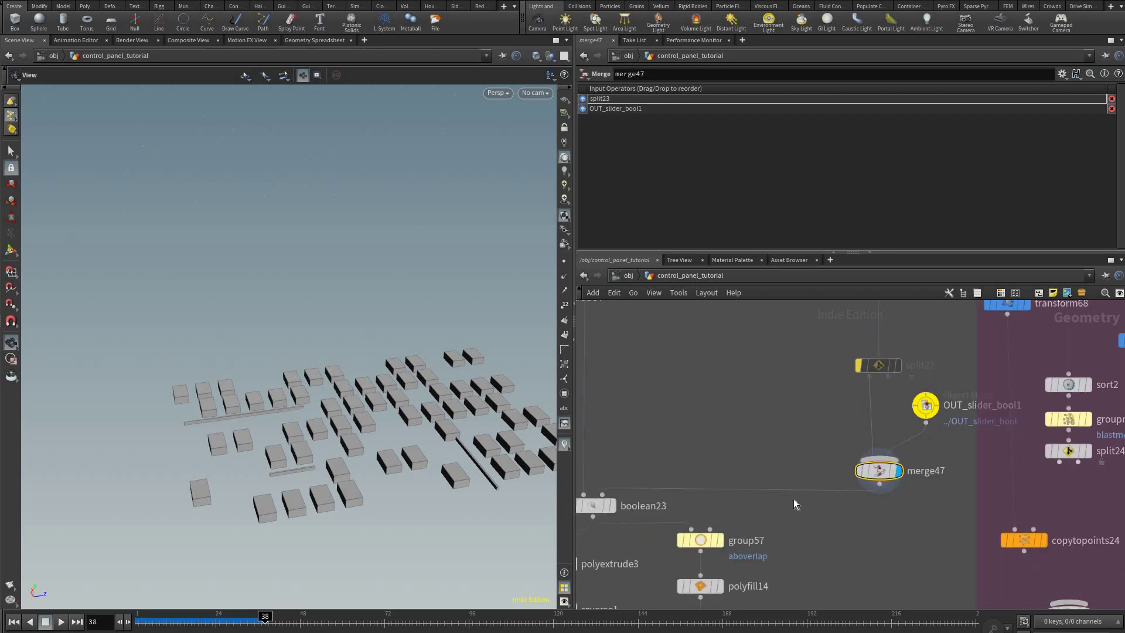
pyautogui.moveTo(794, 502); pyautogui.dragTo(1060, 474, button='middle')
pyautogui.moveTo(790, 502); pyautogui.dragTo(703, 526, button='middle')
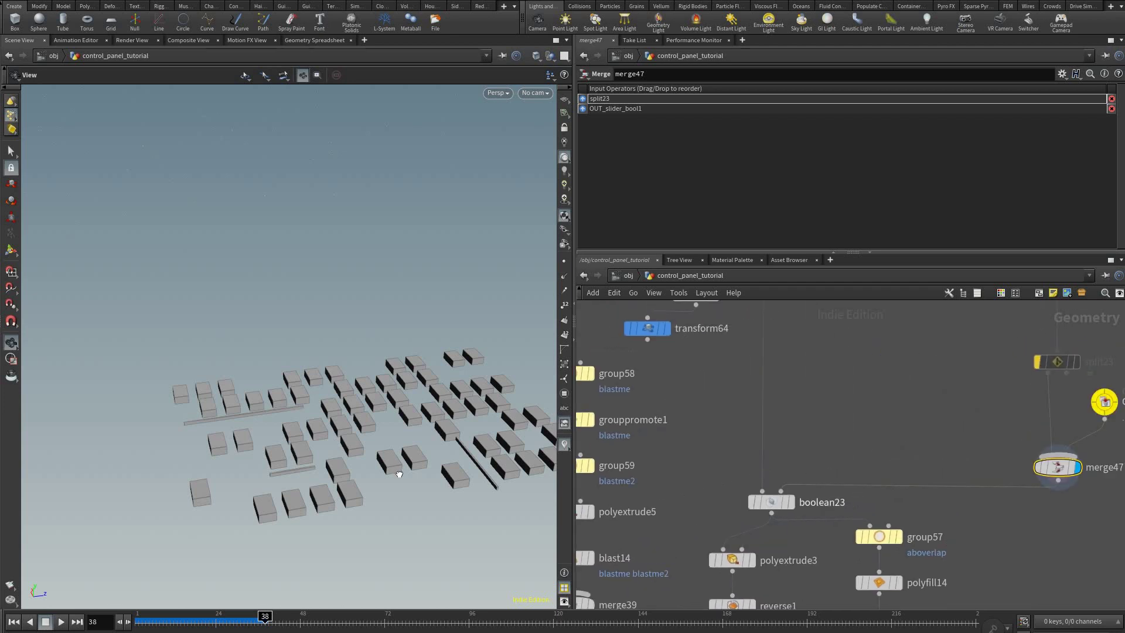
pyautogui.click(792, 475)
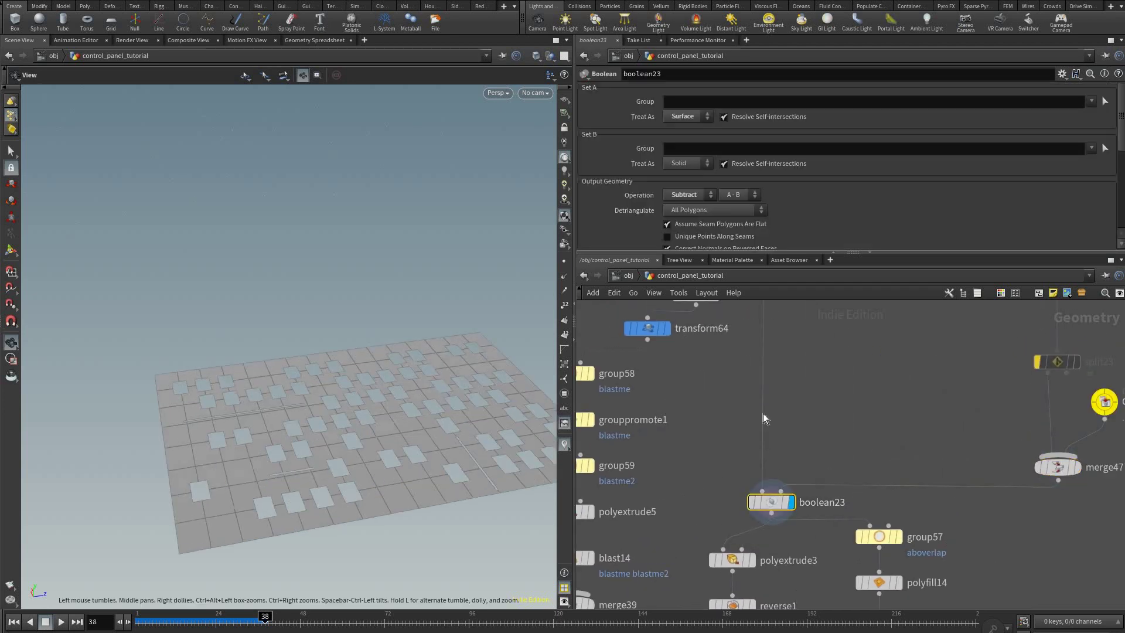
# - Trace boolean23's first input up to subdivide17, then display and select it to view the uncut grid
pyautogui.moveTo(756, 352); pyautogui.dragTo(758, 473, button='middle')
pyautogui.moveTo(779, 332)
pyautogui.mouseDown(button='middle')
pyautogui.moveTo(768, 455)
pyautogui.moveTo(780, 443)
pyautogui.mouseUp(button='middle')
pyautogui.moveTo(783, 266); pyautogui.dragTo(783, 320, button='middle')
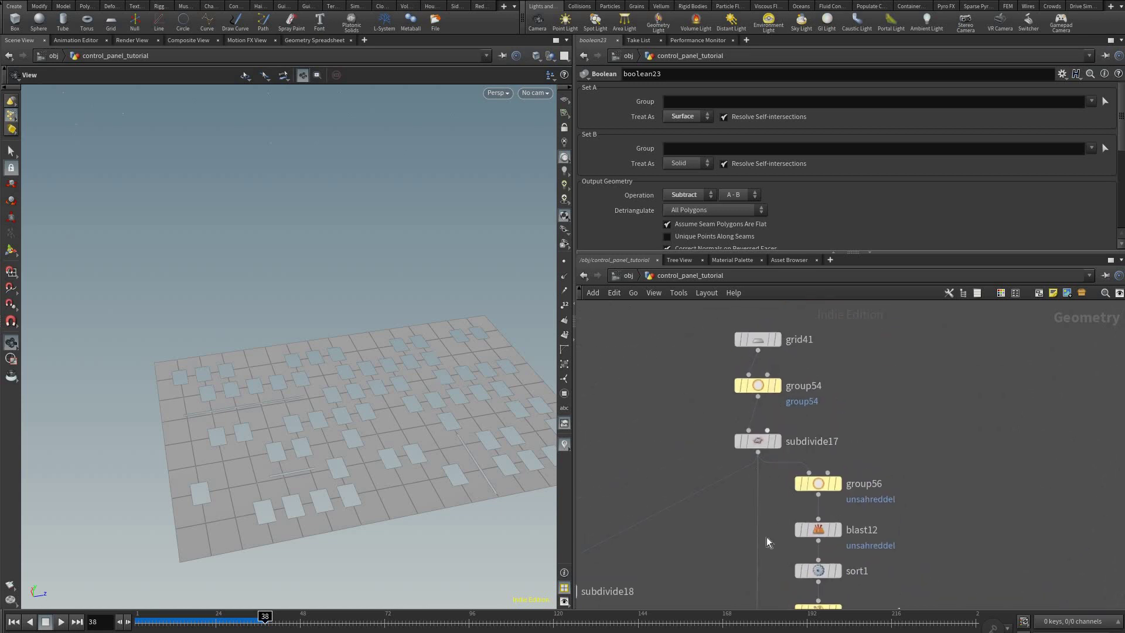
pyautogui.click(782, 415)
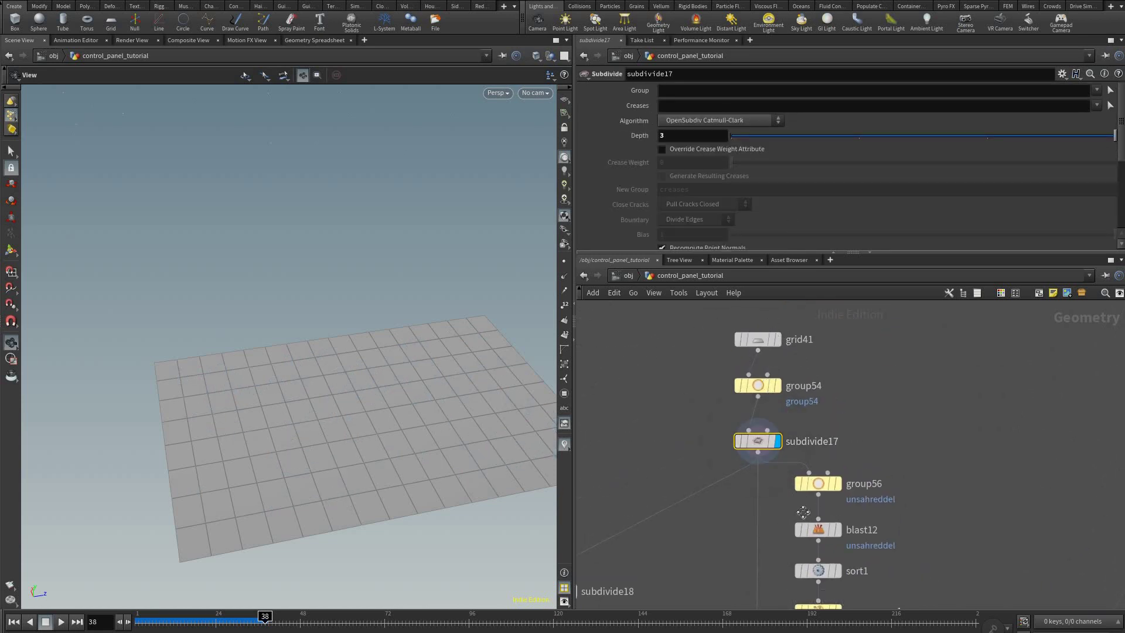
# - Return down the network to boolean23 and display it again to compare the cut grid with subdivide17
pyautogui.moveTo(803, 512); pyautogui.dragTo(802, 404, button='middle')
pyautogui.moveTo(802, 504); pyautogui.dragTo(812, 340, button='middle')
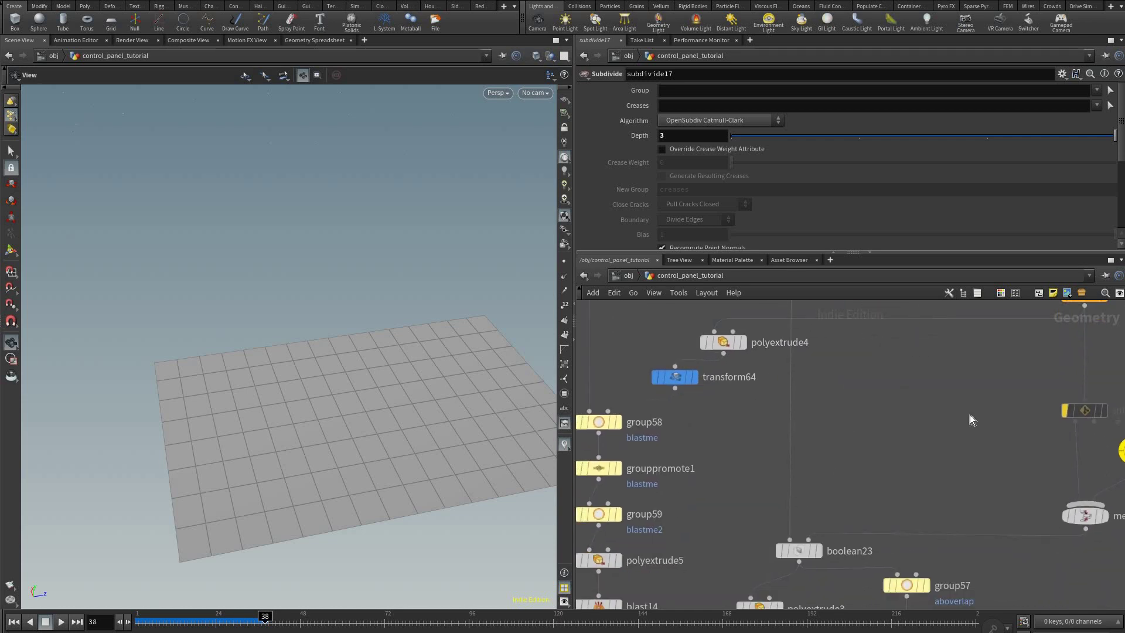
pyautogui.moveTo(969, 414)
pyautogui.mouseDown(button='middle')
pyautogui.moveTo(960, 357)
pyautogui.moveTo(834, 440)
pyautogui.moveTo(850, 431)
pyautogui.moveTo(826, 478)
pyautogui.mouseUp(button='middle')
pyautogui.click(814, 468)
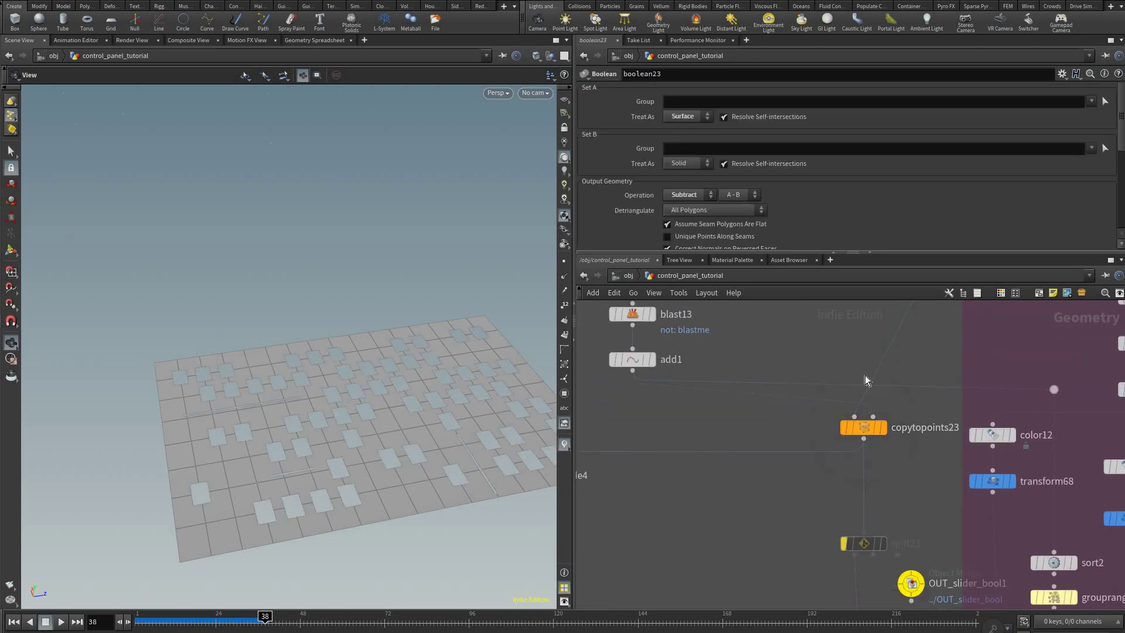
# - Examine the connections among copytopoints23, merge47, polyextrude4 and boolean23, ending at the branches below boolean23
pyautogui.moveTo(865, 378); pyautogui.dragTo(848, 415, button='middle')
pyautogui.moveTo(905, 477); pyautogui.dragTo(948, 334, button='middle')
pyautogui.moveTo(814, 492); pyautogui.dragTo(853, 399, button='middle')
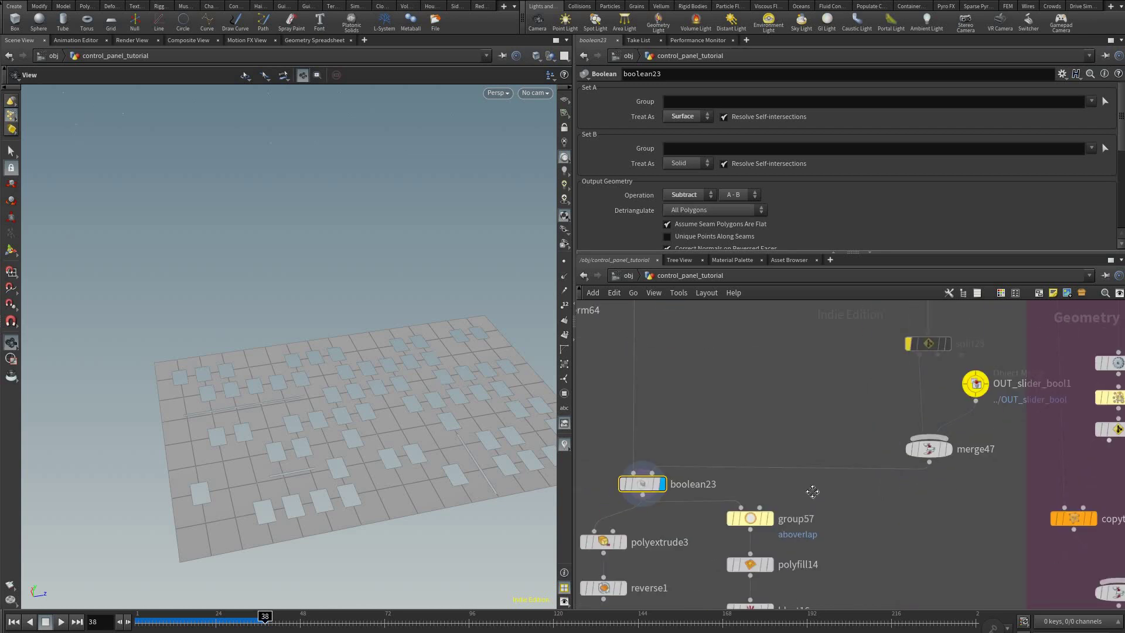
pyautogui.moveTo(774, 381); pyautogui.dragTo(904, 424, button='middle')
pyautogui.moveTo(751, 420); pyautogui.dragTo(753, 495, button='middle')
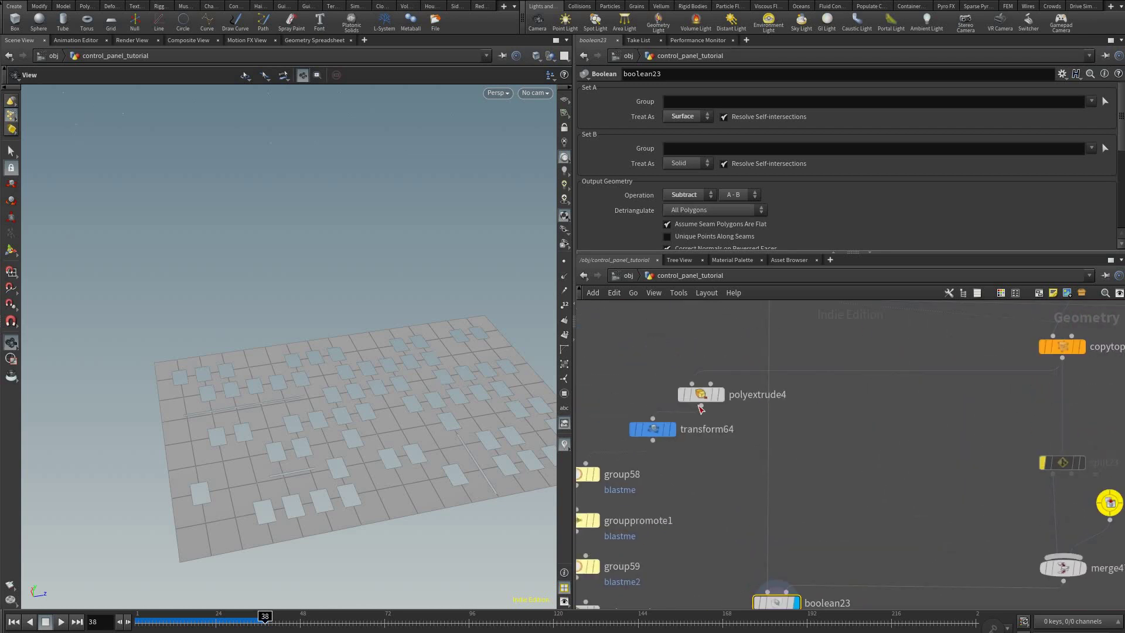
pyautogui.moveTo(701, 409); pyautogui.dragTo(704, 319, button='middle')
pyautogui.moveTo(843, 372); pyautogui.dragTo(883, 456, button='middle')
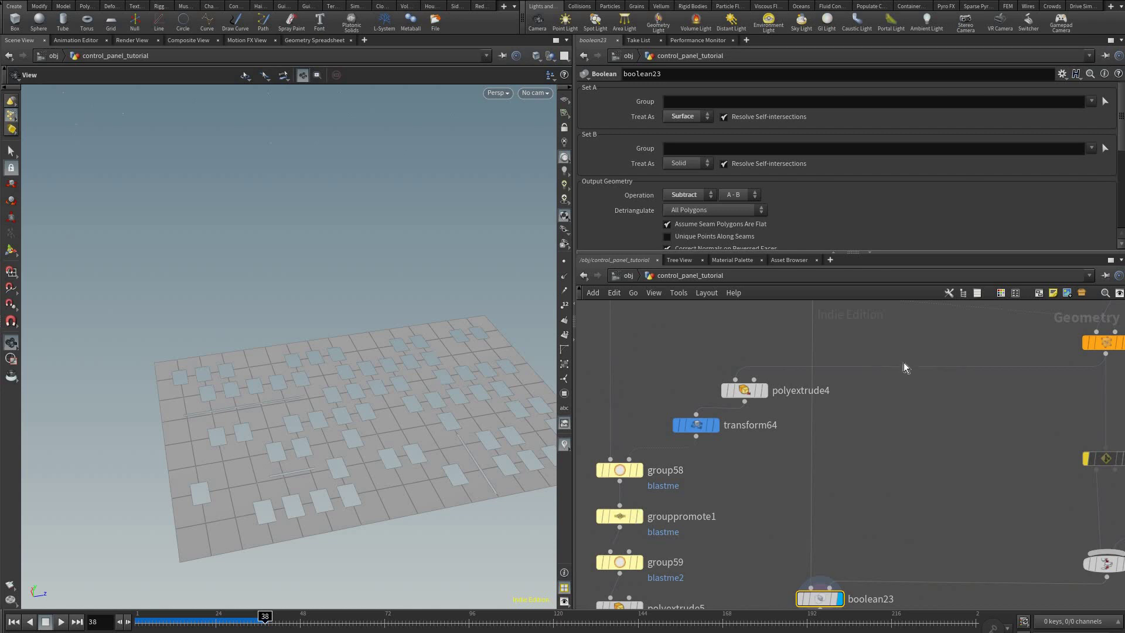
pyautogui.moveTo(886, 371)
pyautogui.mouseDown(button='middle')
pyautogui.moveTo(831, 396)
pyautogui.moveTo(948, 271)
pyautogui.mouseUp(button='middle')
pyautogui.moveTo(877, 410); pyautogui.dragTo(900, 325, button='middle')
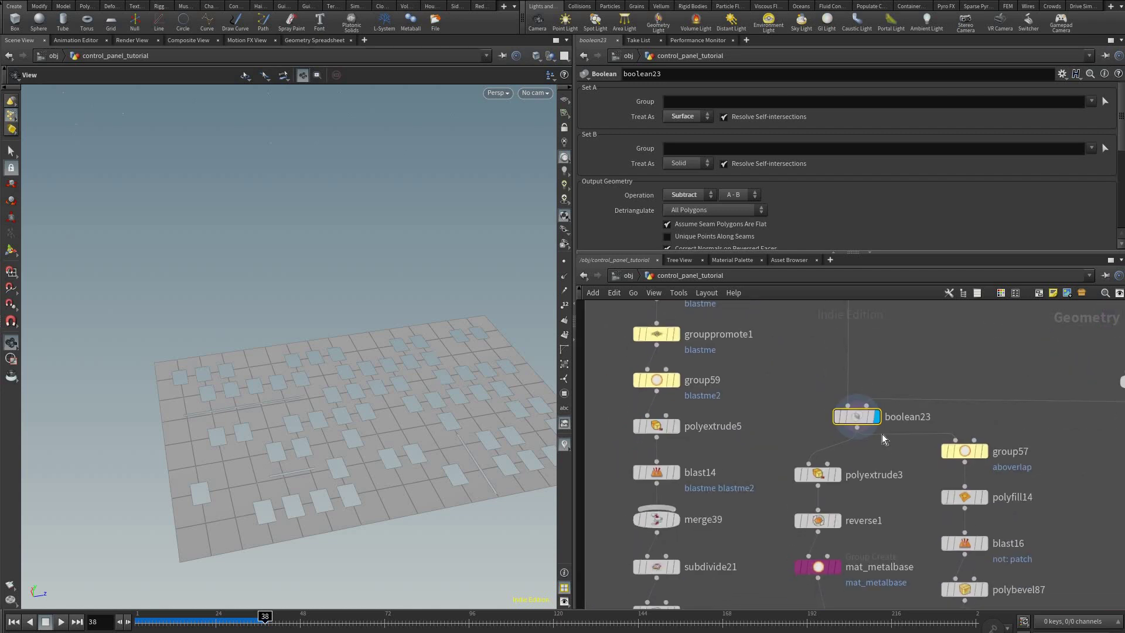
# - Display and select polyextrude3 beneath boolean23 to view the cut grid extruded with depth
pyautogui.moveTo(881, 434); pyautogui.dragTo(835, 398, button='middle')
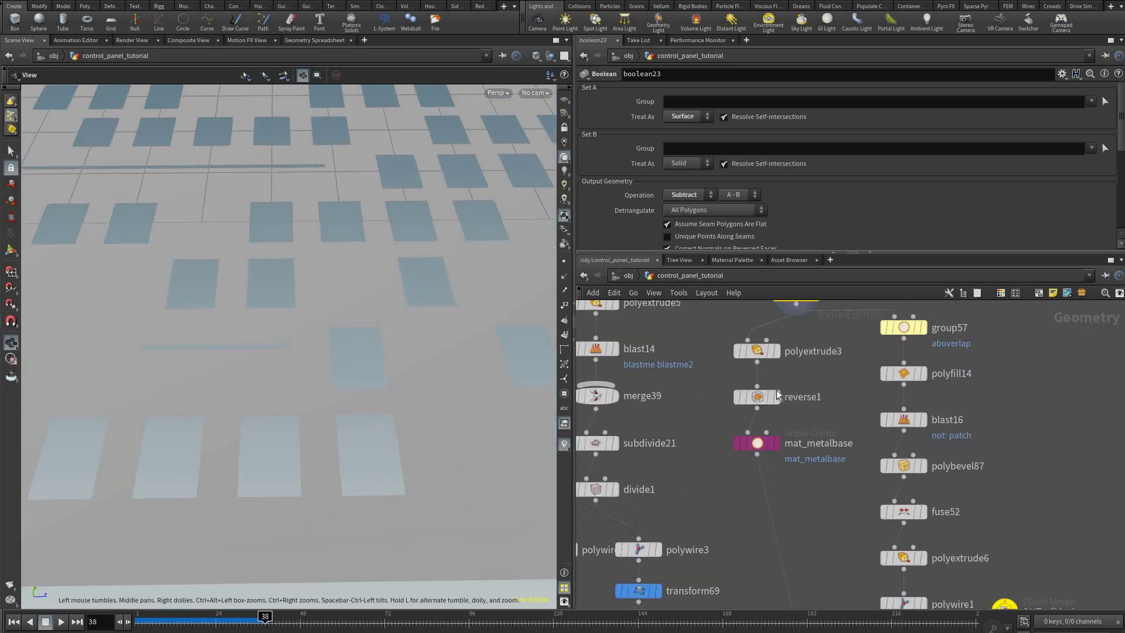
pyautogui.moveTo(776, 394); pyautogui.dragTo(775, 428, button='middle')
pyautogui.click(775, 385)
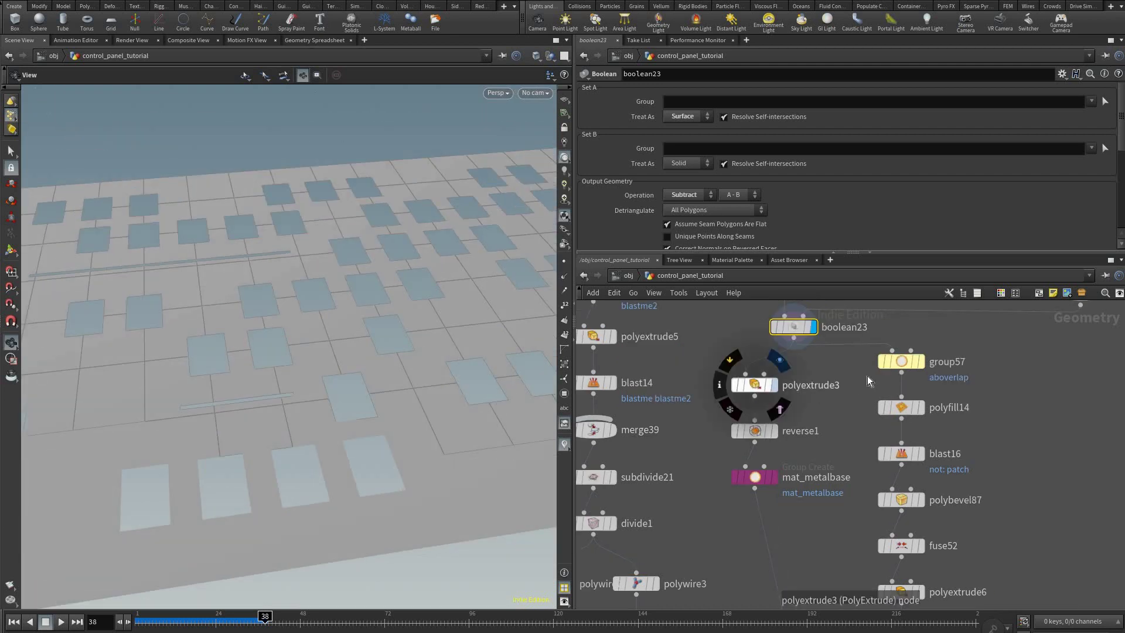
pyautogui.click(755, 385)
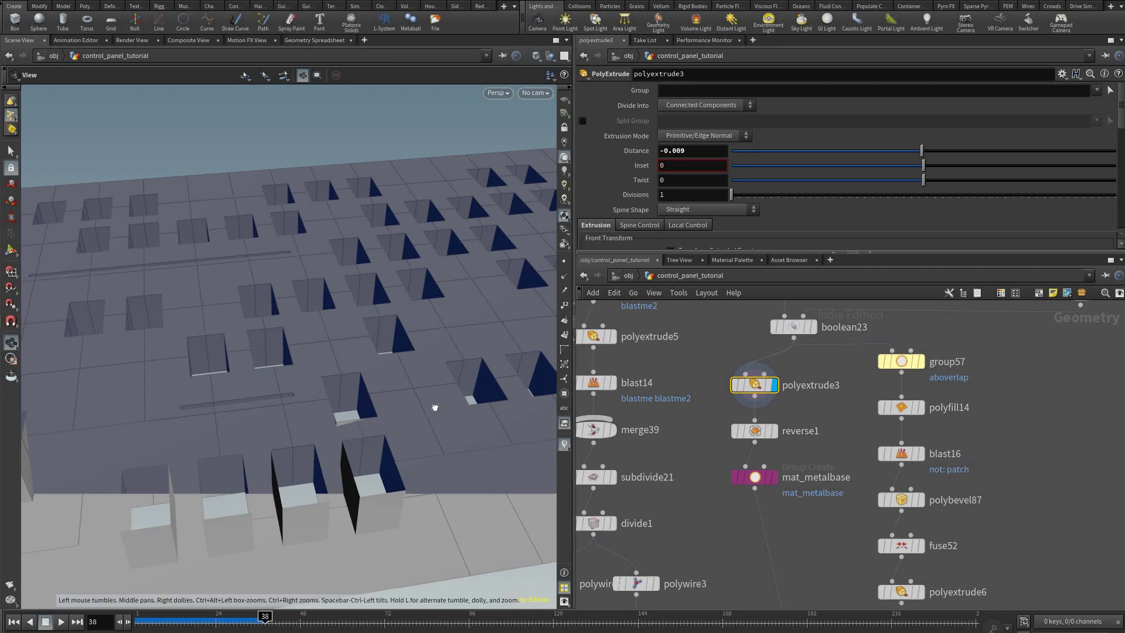
# - View the whole extruded panel from an angle and display reverse1 to check the corrected face directions
pyautogui.moveTo(434, 405); pyautogui.dragTo(783, 436)
pyautogui.scroll(3, 434, 352)
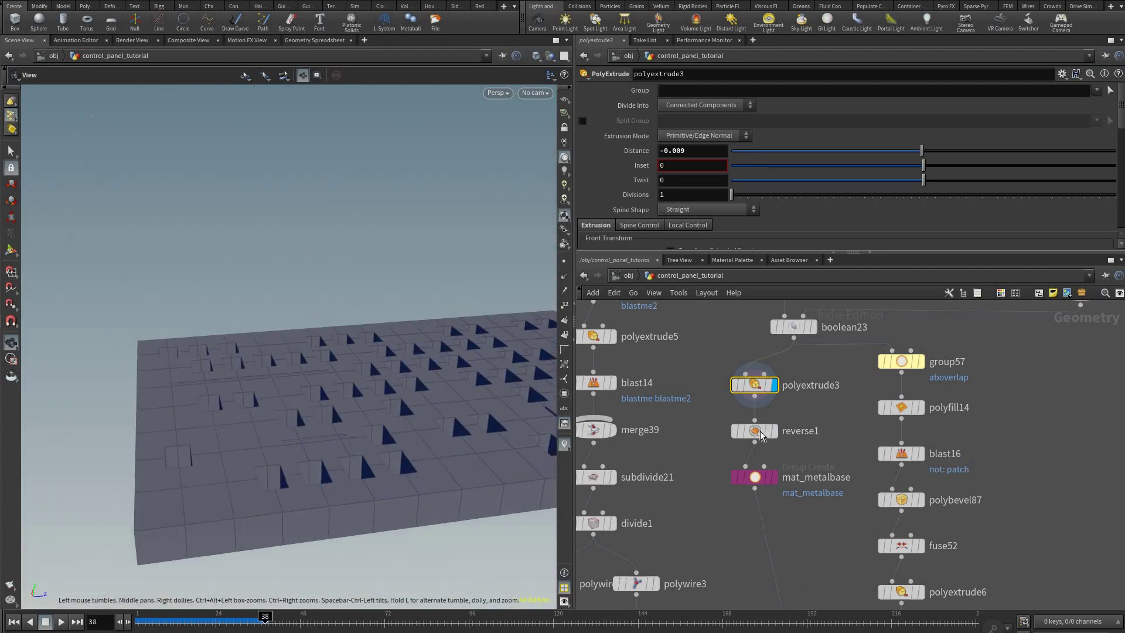
pyautogui.moveTo(771, 432)
pyautogui.click(780, 405)
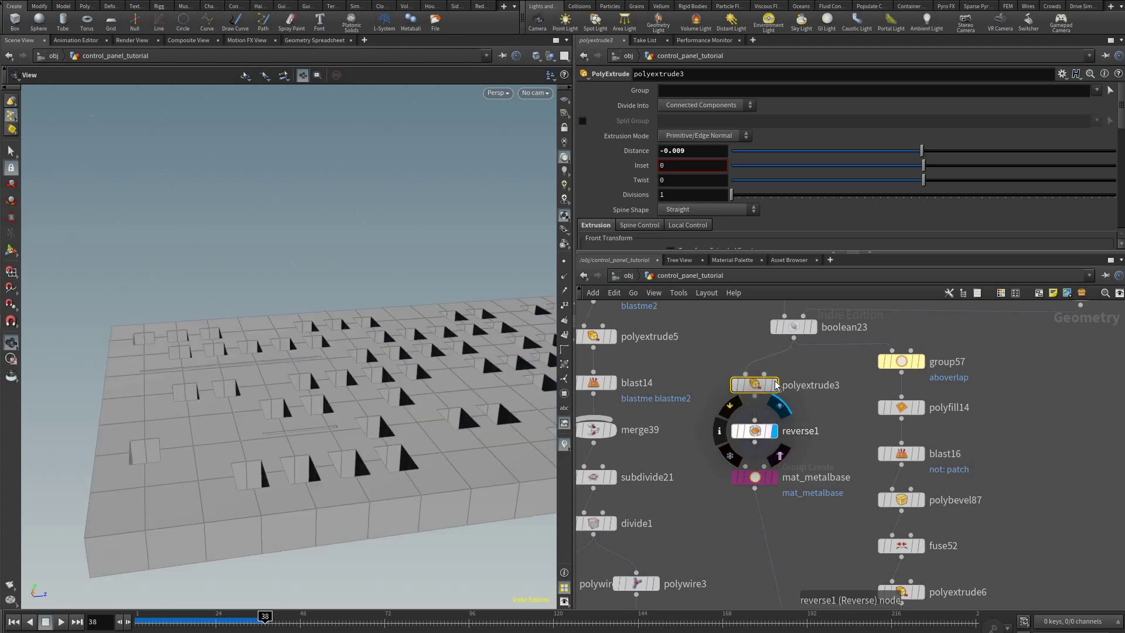
# - Select reverse1, then display mat_metalbase to view the material group on the extruded panel and its connection to merge38
pyautogui.click(761, 431)
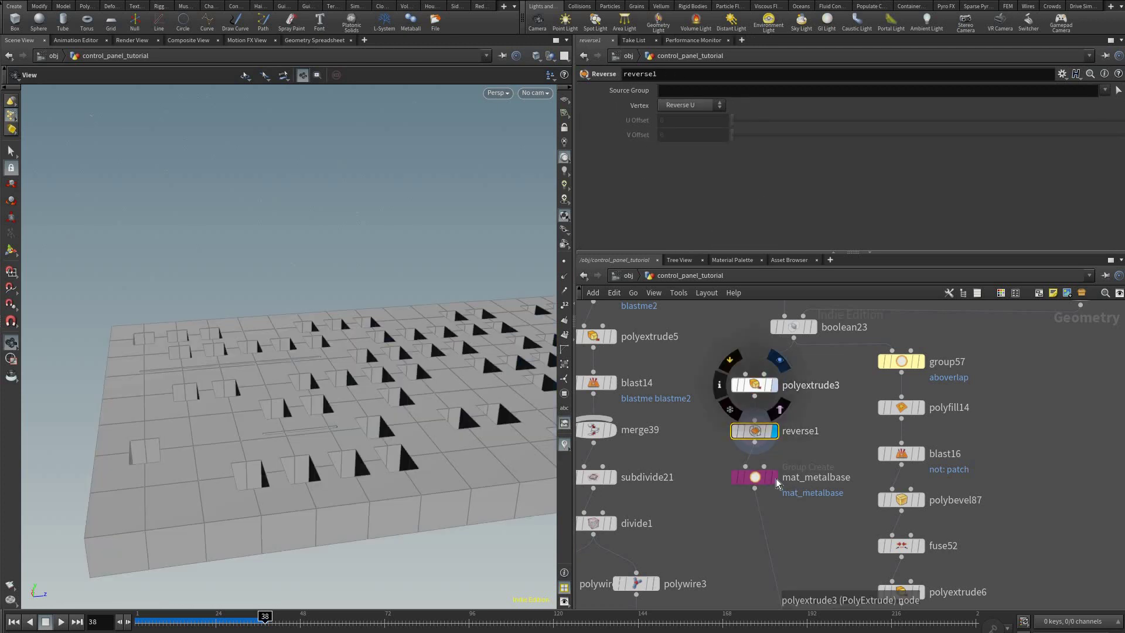
pyautogui.moveTo(747, 493)
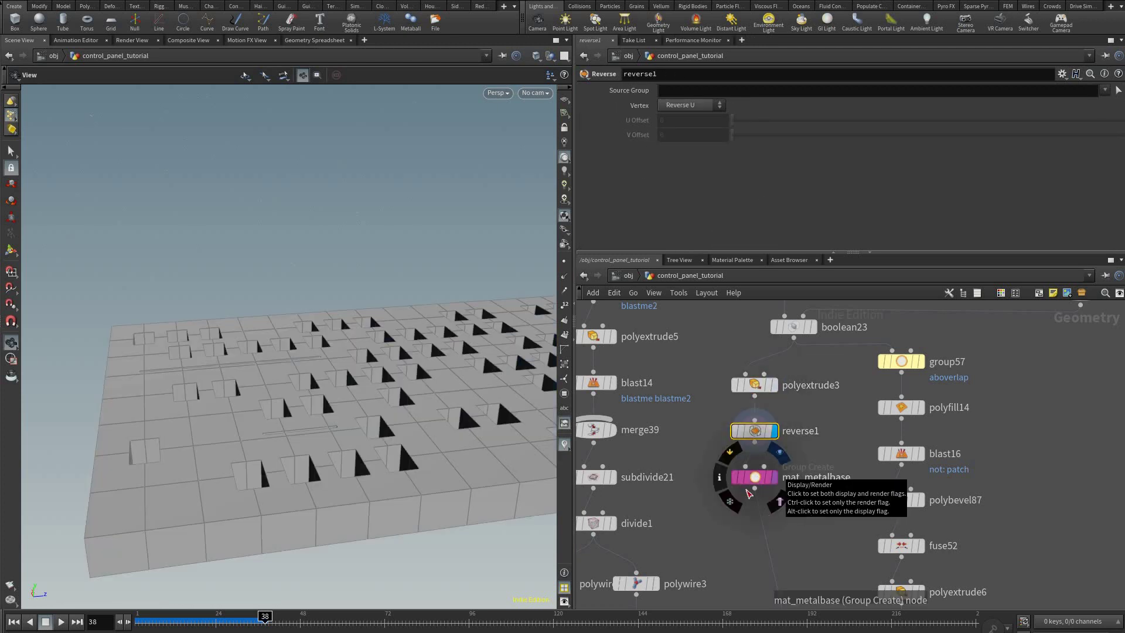
pyautogui.click(780, 502)
pyautogui.click(775, 477)
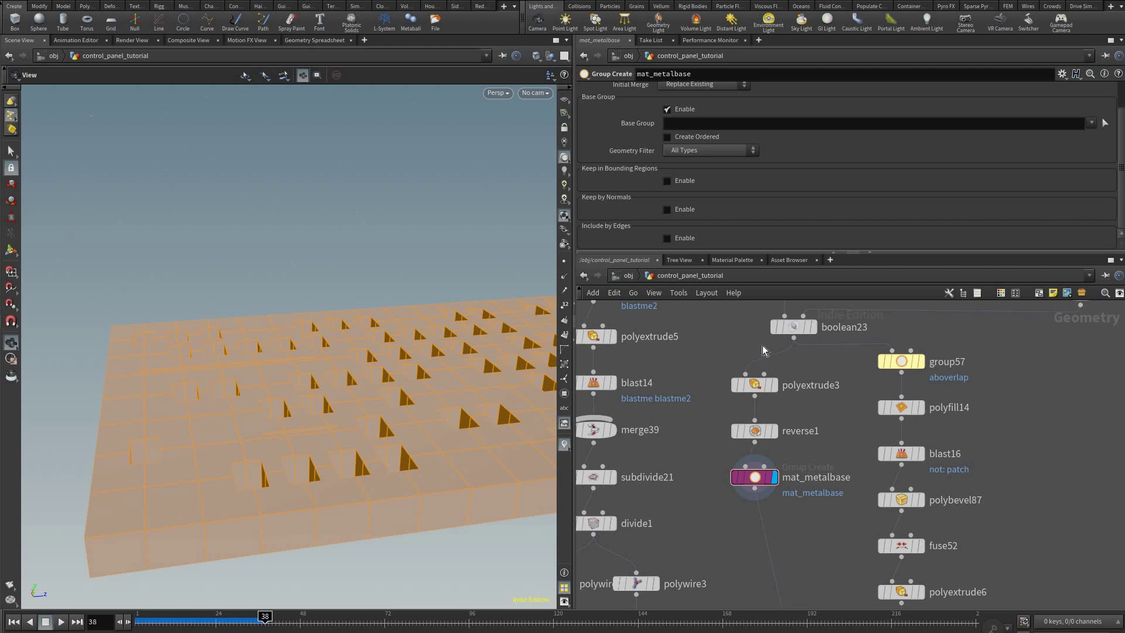
pyautogui.moveTo(799, 452); pyautogui.dragTo(770, 320, button='middle')
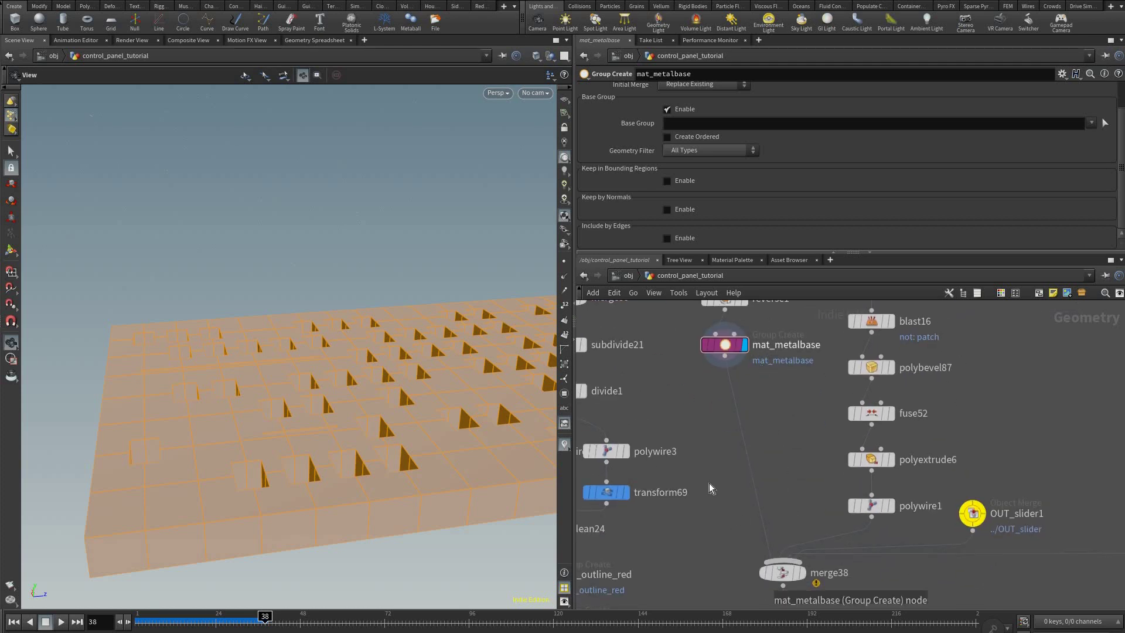
pyautogui.moveTo(716, 379); pyautogui.dragTo(699, 461, button='middle')
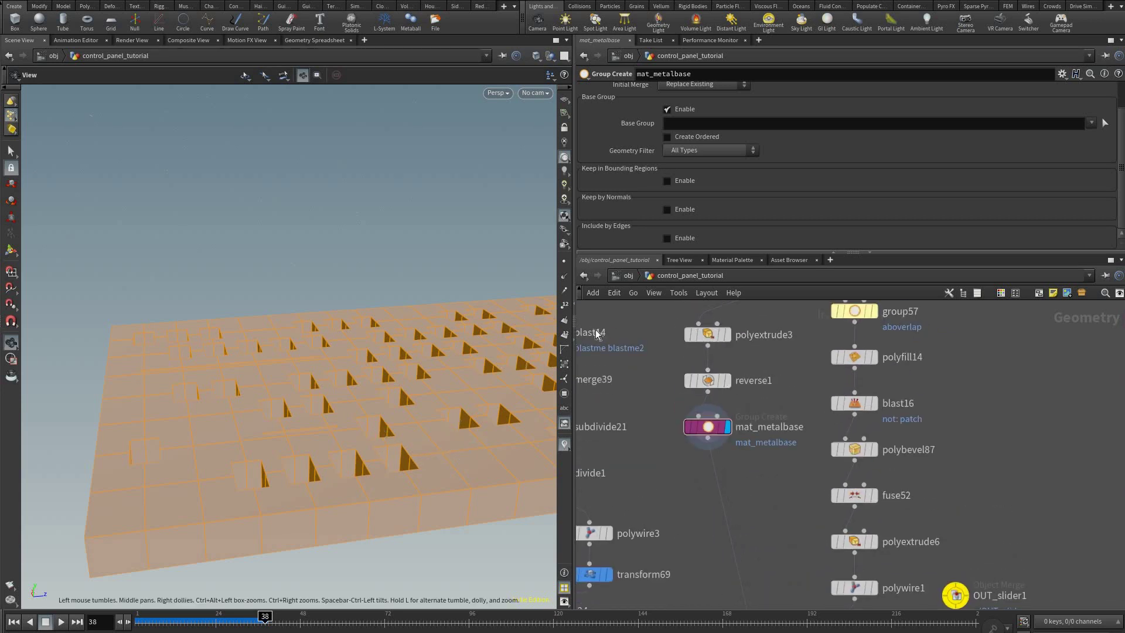
pyautogui.moveTo(375, 410); pyautogui.dragTo(423, 462)
pyautogui.moveTo(796, 428); pyautogui.dragTo(795, 453)
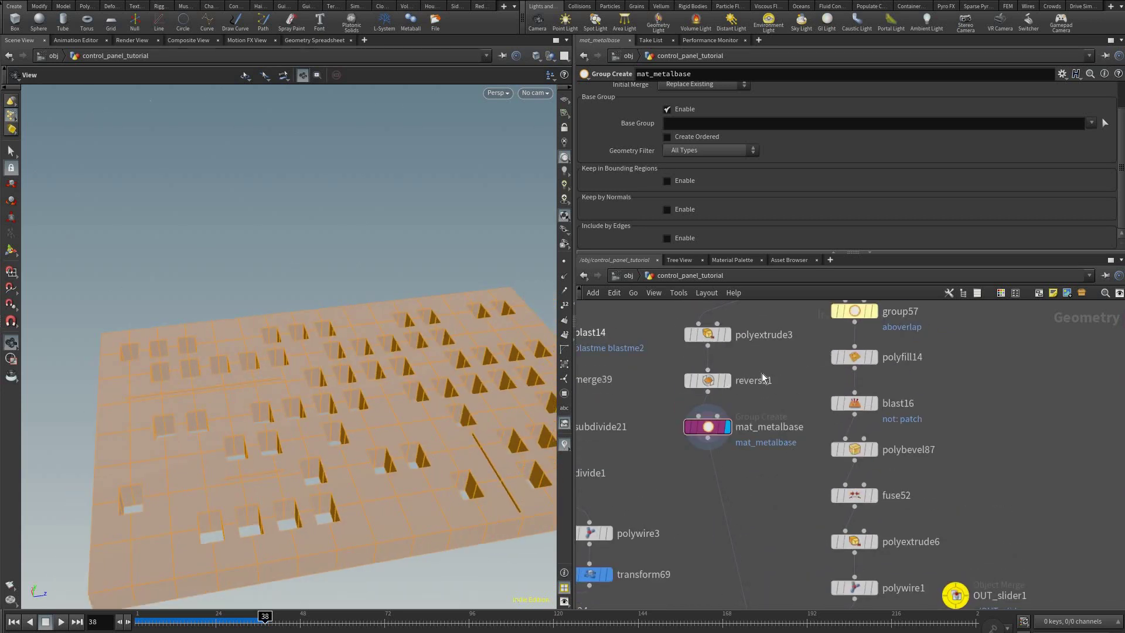
# - Return to boolean23 and display group57 to inspect the aboverlap edge group built from abseams
pyautogui.moveTo(736, 375); pyautogui.dragTo(729, 438, button='middle')
pyautogui.moveTo(619, 461); pyautogui.dragTo(618, 498, button='middle')
pyautogui.click(759, 376)
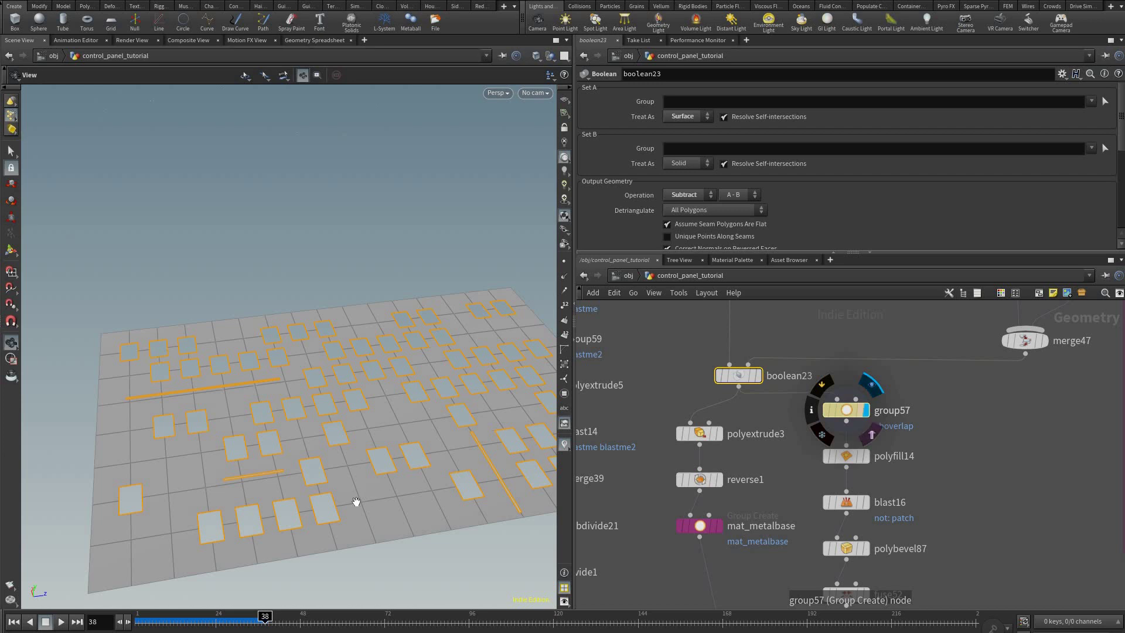
pyautogui.click(866, 410)
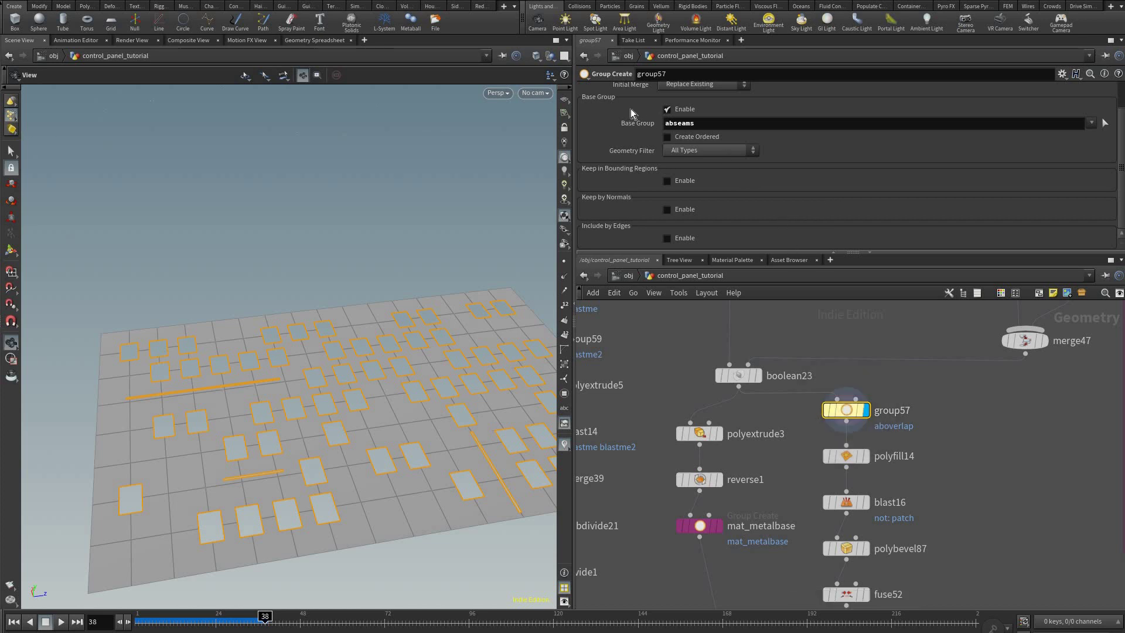
pyautogui.scroll(2, 683, 110)
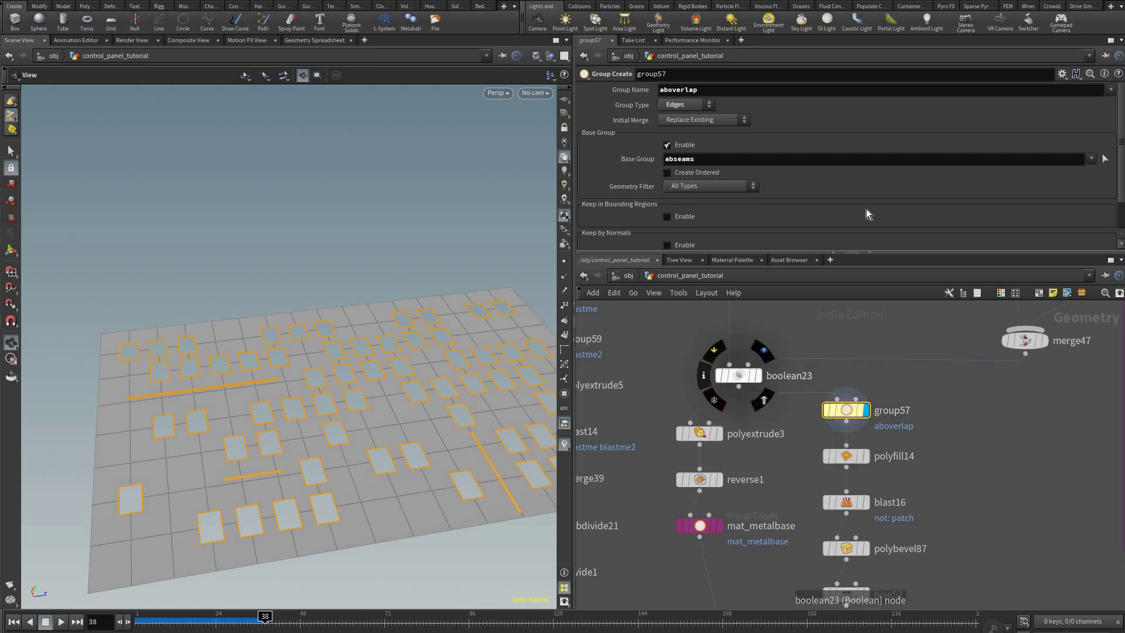
# - Compare the A-B Seams output edge group of boolean23 with the base group used in group57
pyautogui.scroll(-4, 859, 164)
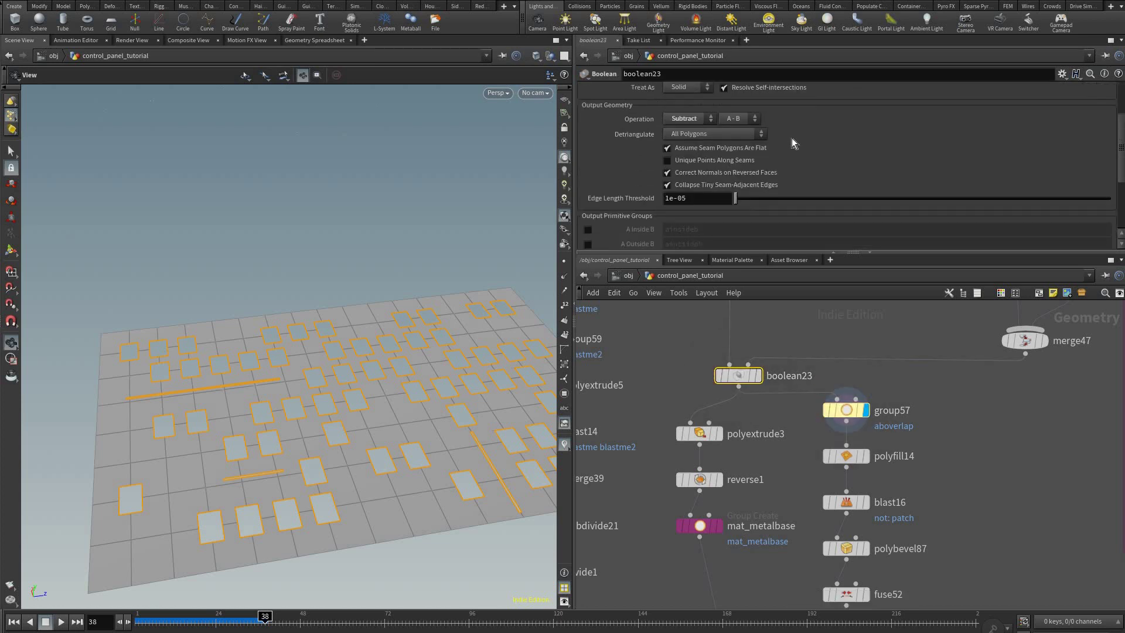
pyautogui.scroll(-3, 629, 214)
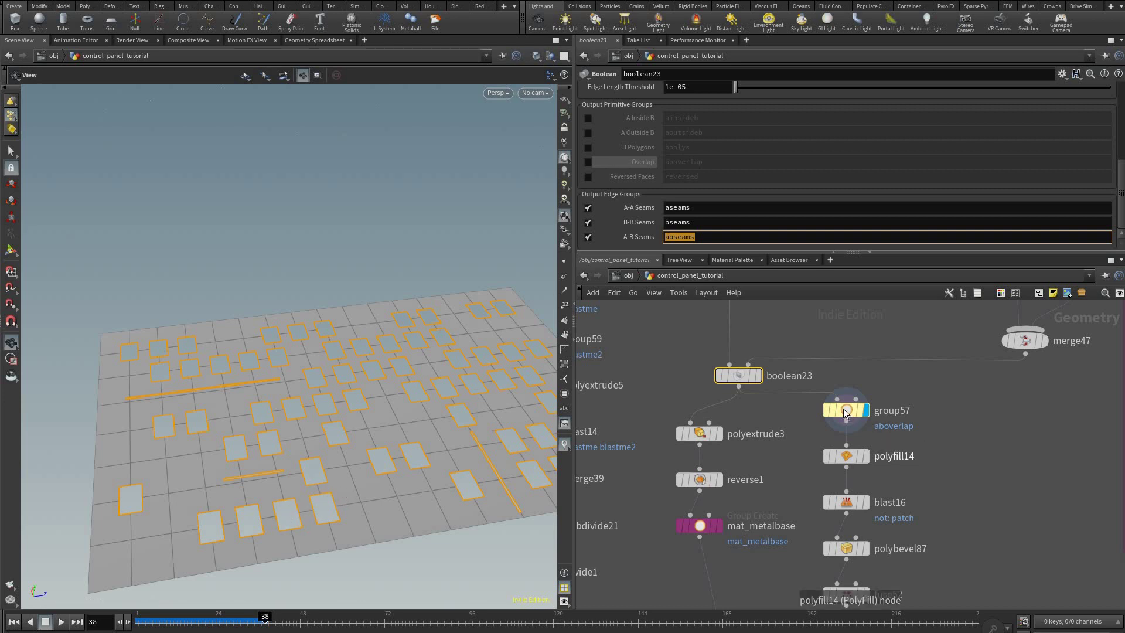
pyautogui.click(846, 410)
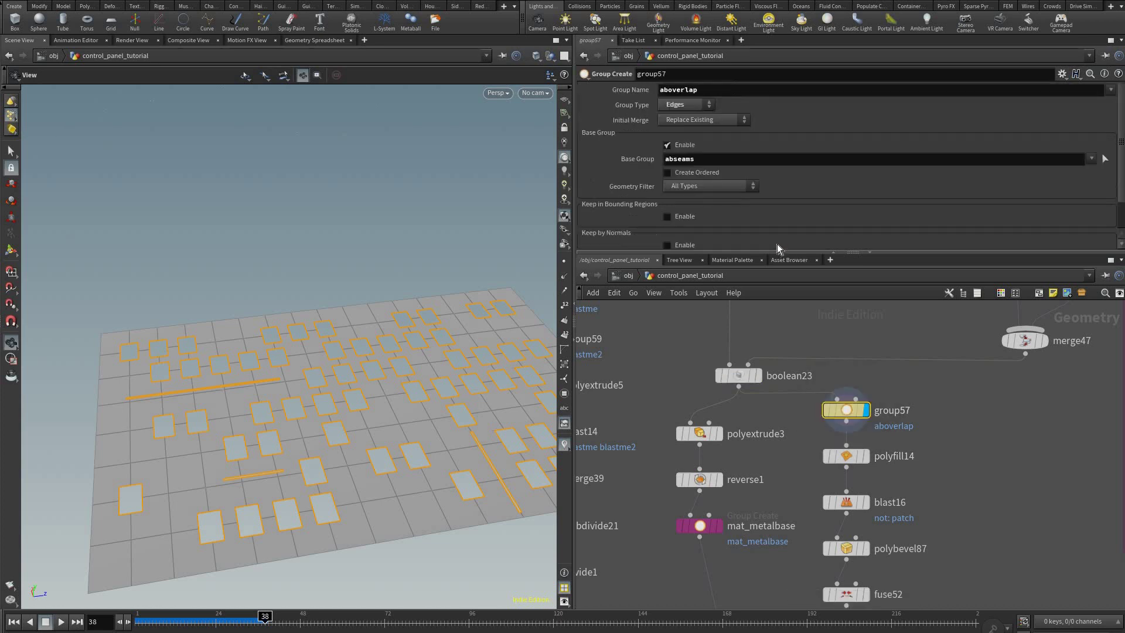
pyautogui.scroll(-1, 674, 89)
pyautogui.scroll(2, 673, 86)
pyautogui.scroll(3, 832, 410)
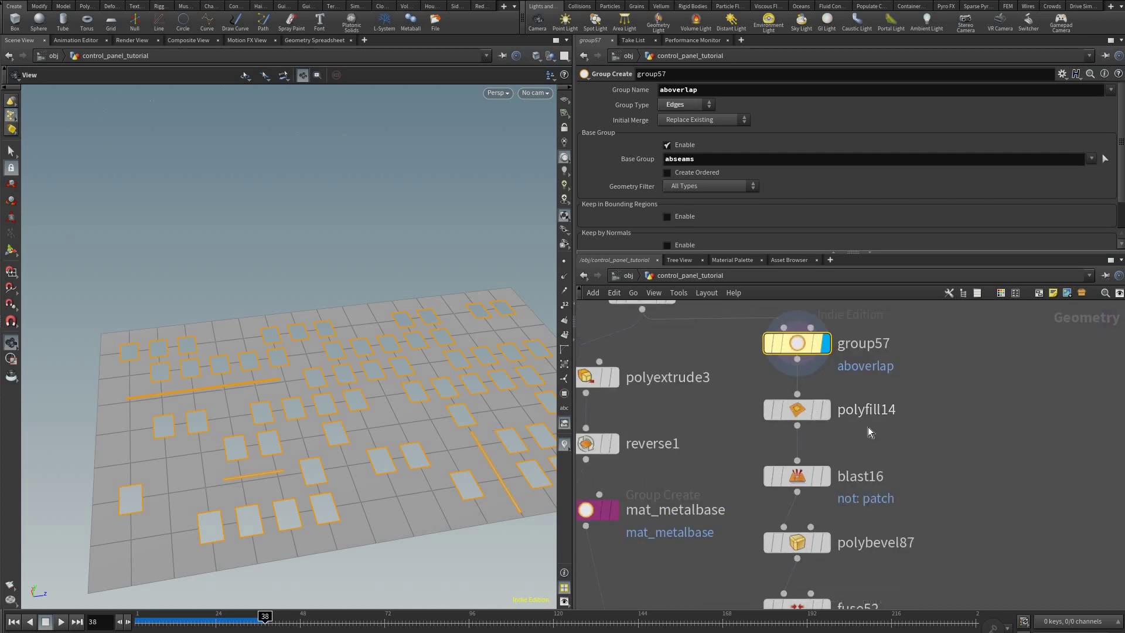
# - Display polyfill14 and examine the button and slider holes filled from the aboverlap boundary group
pyautogui.click(826, 409)
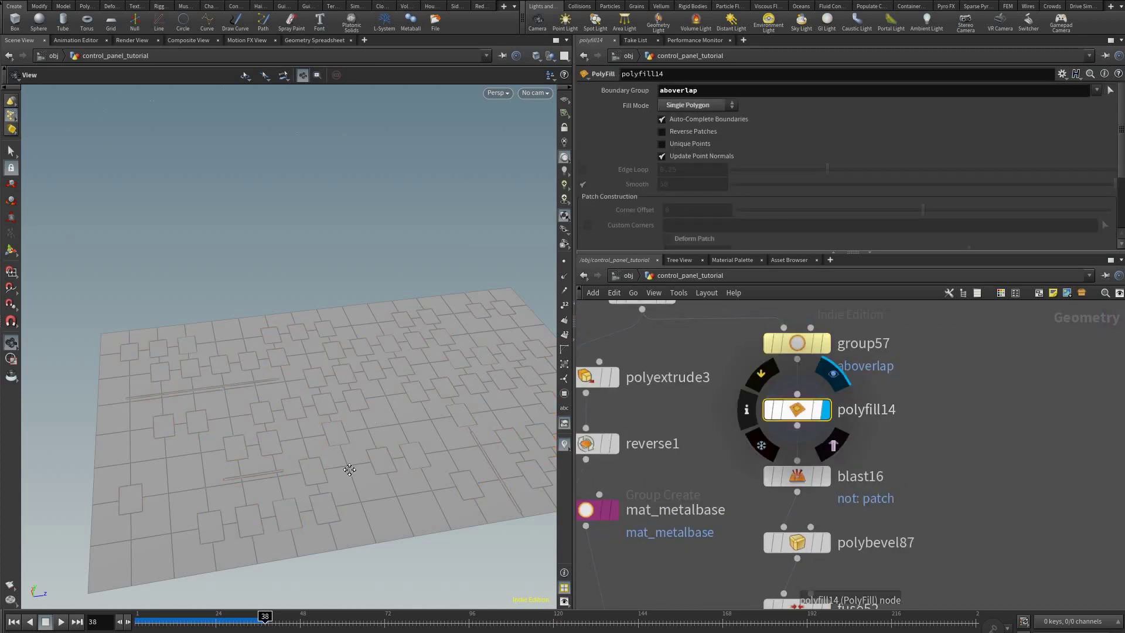
pyautogui.moveTo(377, 406); pyautogui.dragTo(395, 469)
pyautogui.moveTo(395, 469); pyautogui.dragTo(428, 437, button='middle')
pyautogui.scroll(3, 430, 435)
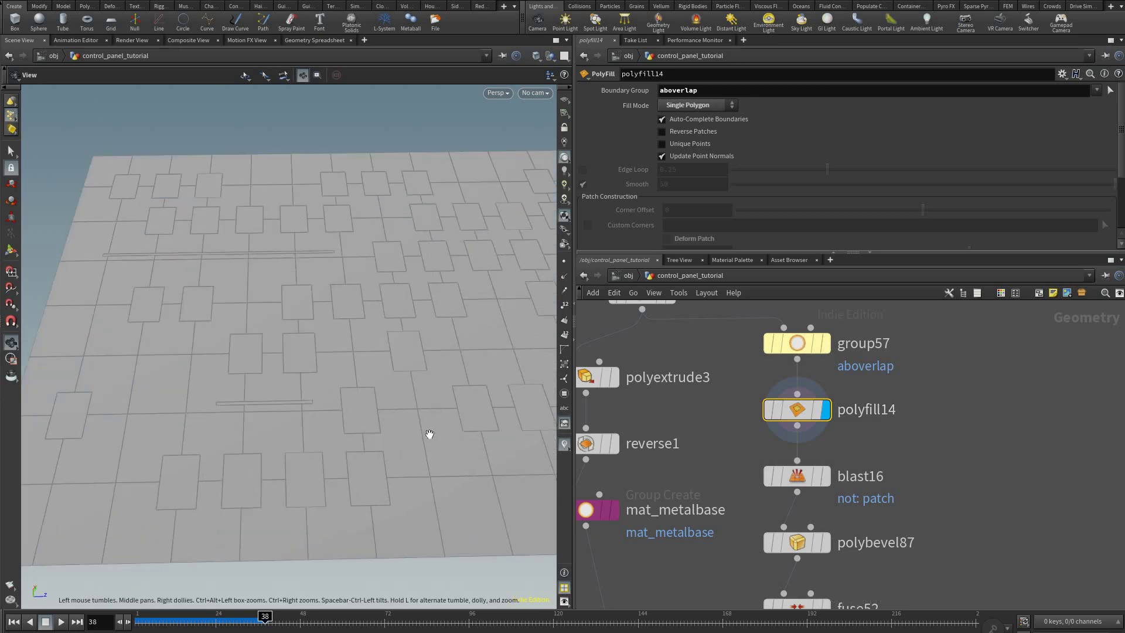
# - Display blast16 to isolate the filled patches, and check the patch output group in polyfill14 that it uses
pyautogui.click(826, 476)
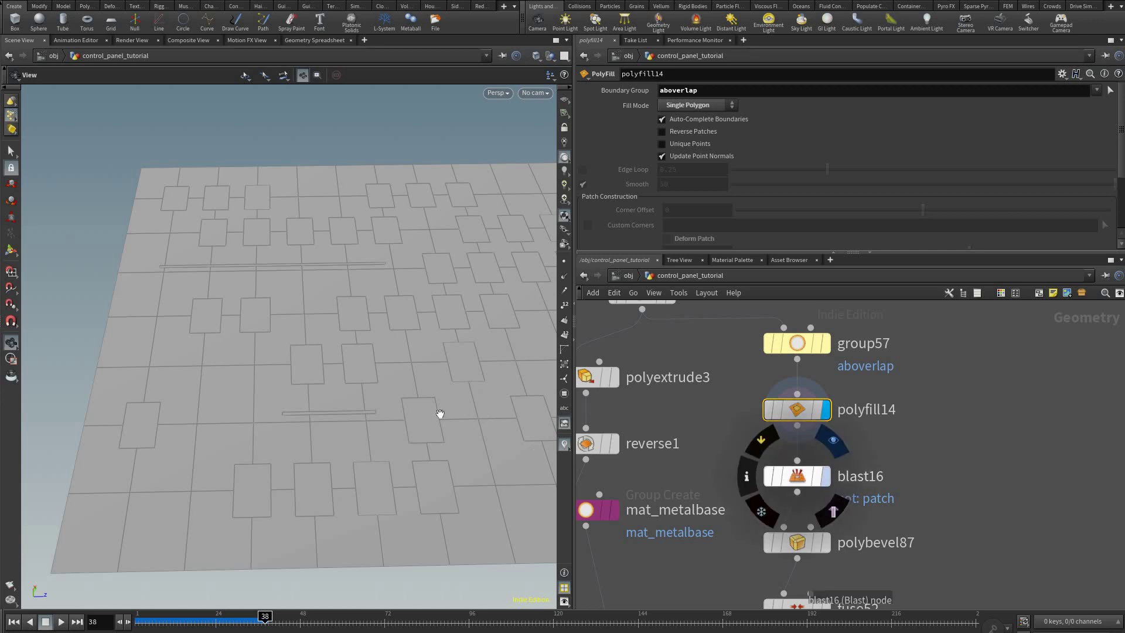
pyautogui.click(808, 476)
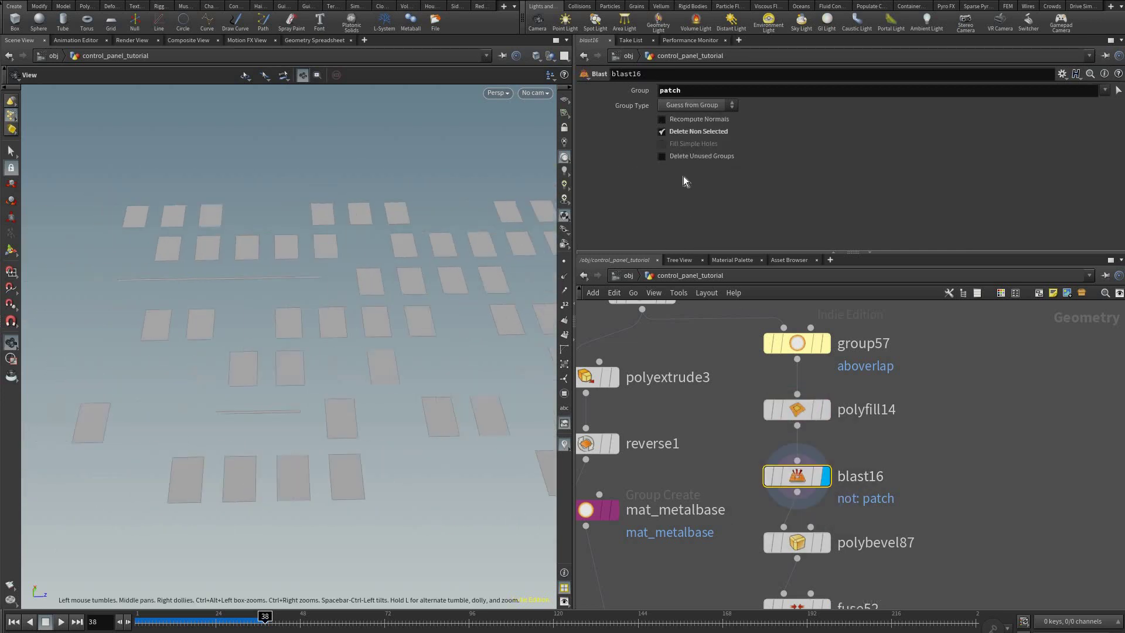
pyautogui.click(797, 409)
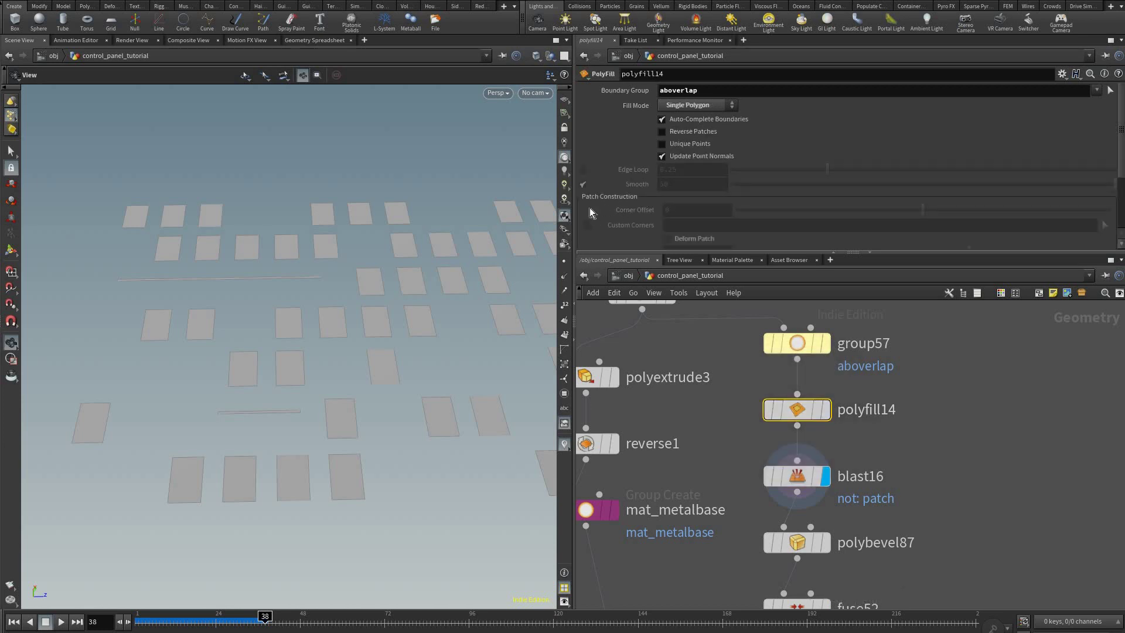
pyautogui.scroll(-3, 618, 216)
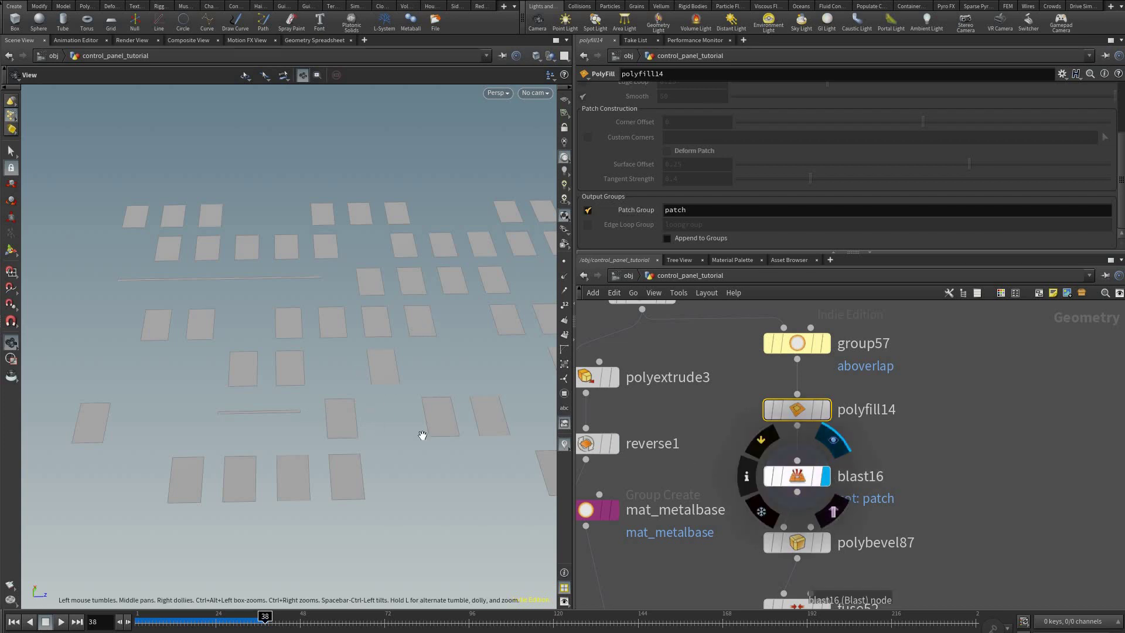
pyautogui.click(820, 473)
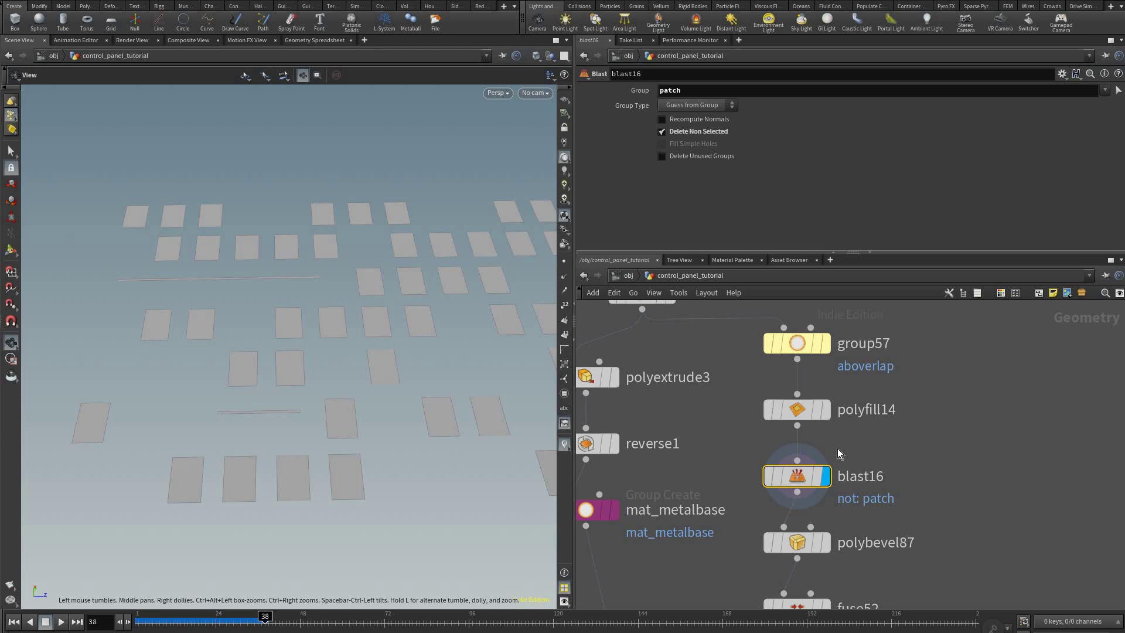
# - Display polybevel87 and inspect the beveled patch corners up close, checking the wireframe shading and the viewport display options
pyautogui.moveTo(804, 539); pyautogui.dragTo(814, 446, button='middle')
pyautogui.click(835, 449)
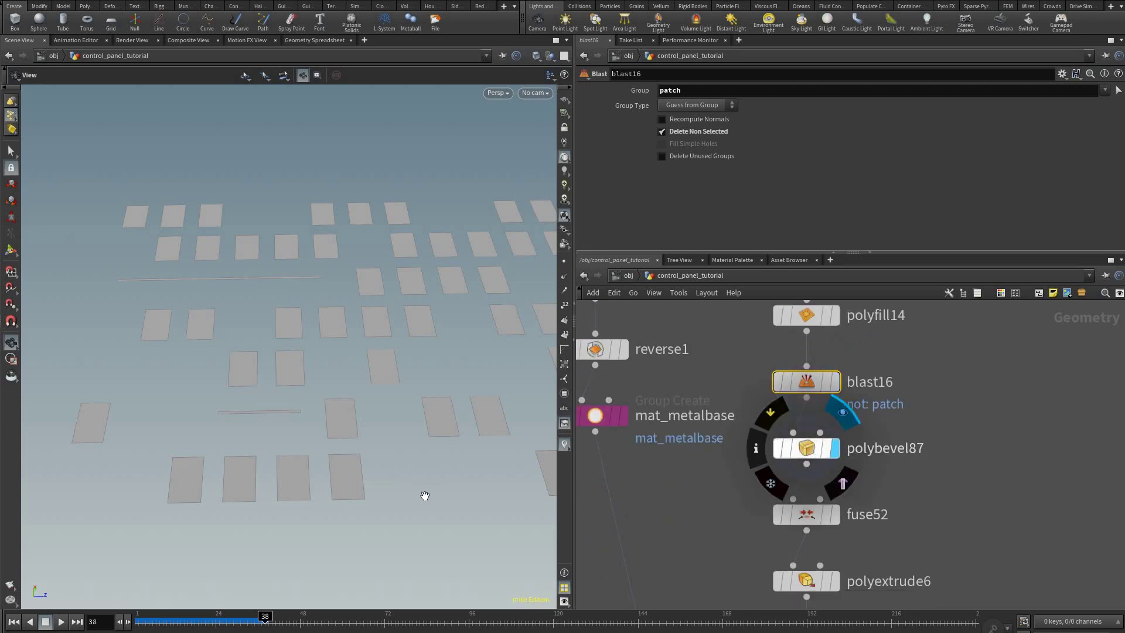
pyautogui.moveTo(415, 468)
pyautogui.mouseDown()
pyautogui.moveTo(394, 394)
pyautogui.moveTo(366, 397)
pyautogui.moveTo(311, 311)
pyautogui.moveTo(326, 289)
pyautogui.moveTo(274, 281)
pyautogui.mouseUp()
pyautogui.press('w')
pyautogui.hotkey('shift', 'w')
pyautogui.press('d')
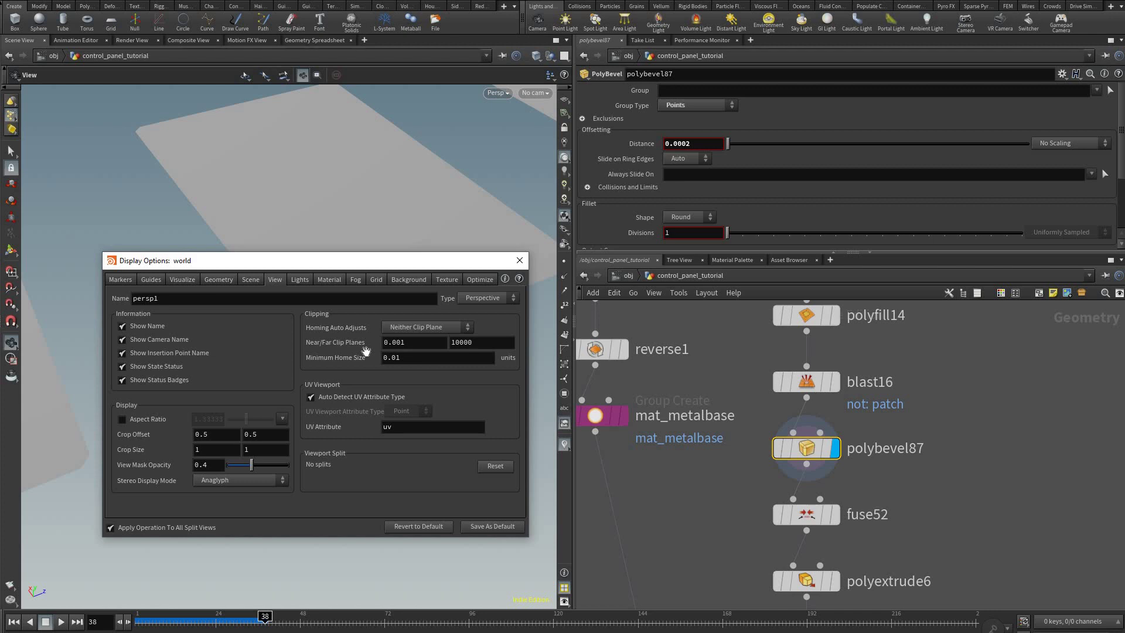
pyautogui.click(519, 260)
pyautogui.moveTo(288, 384)
pyautogui.mouseDown()
pyautogui.moveTo(268, 442)
pyautogui.moveTo(217, 473)
pyautogui.mouseUp()
pyautogui.hotkey('shift', 'w')
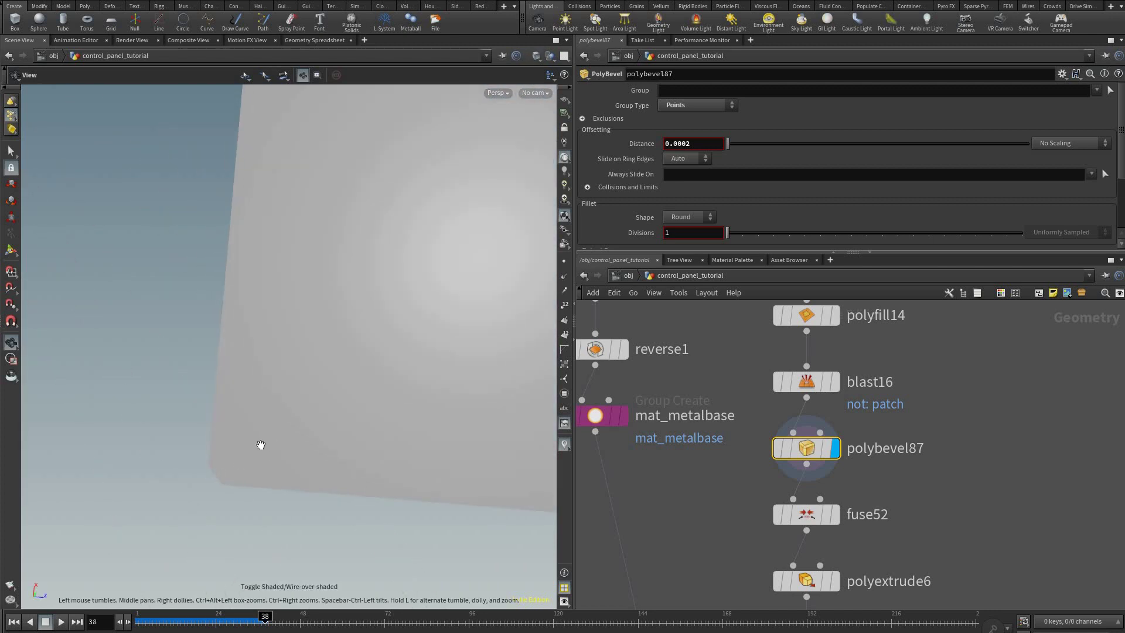
# - Display fuse52 and view the patches and slider slot with their near points fused
pyautogui.moveTo(558, 453); pyautogui.dragTo(828, 499, button='right')
pyautogui.moveTo(829, 498); pyautogui.dragTo(867, 498)
pyautogui.click(835, 515)
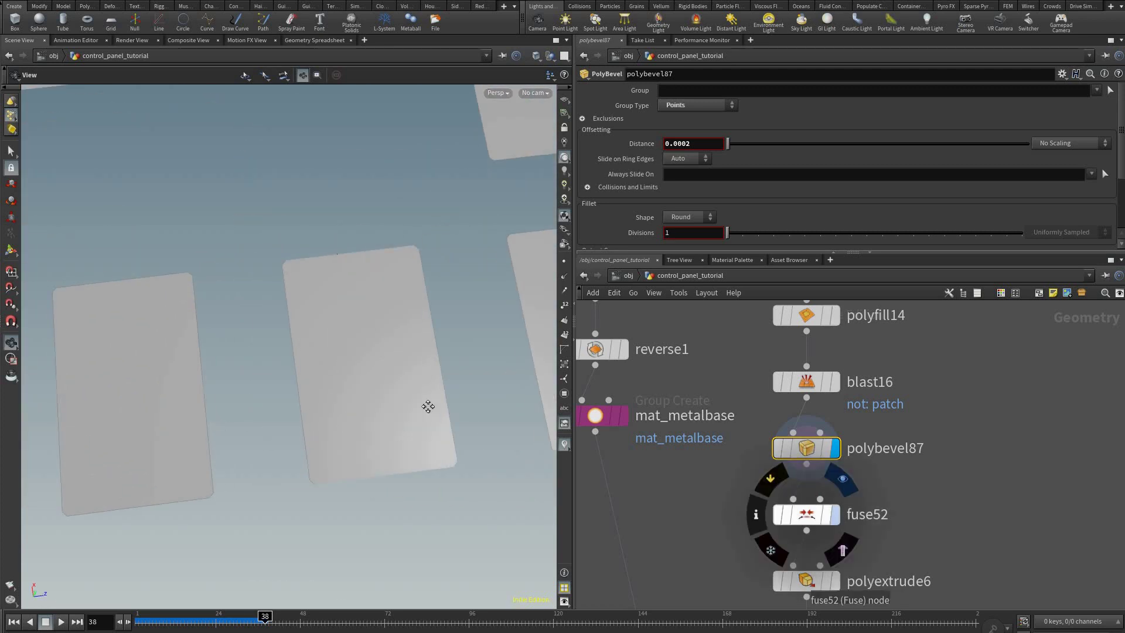
pyautogui.moveTo(338, 418); pyautogui.dragTo(379, 510)
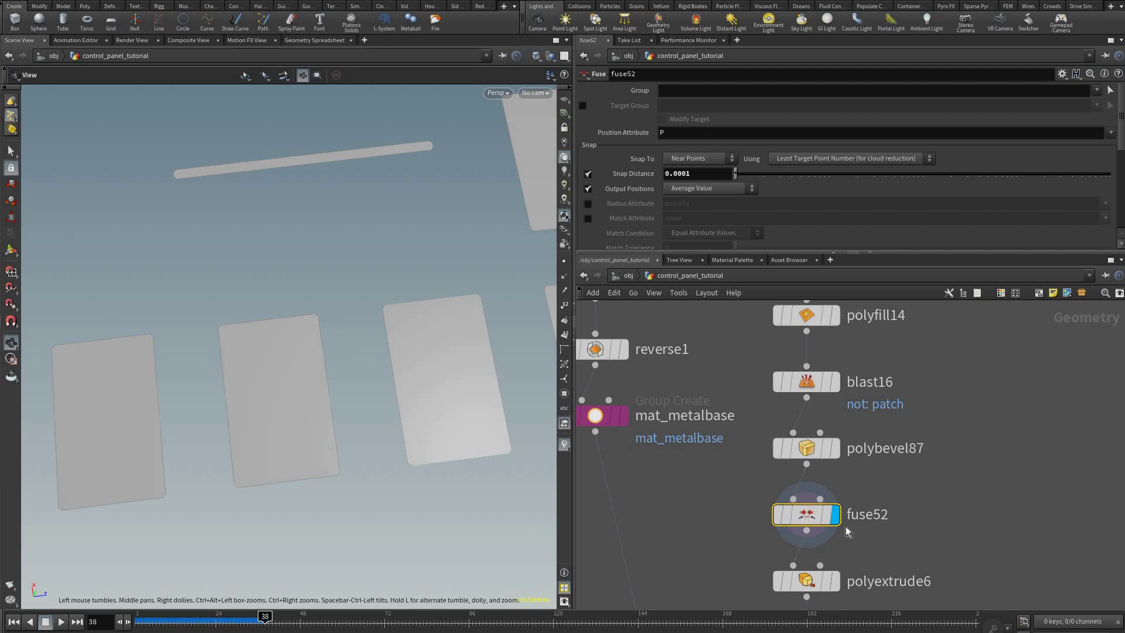
# - Display polyextrude6 and view the patches enlarged by its negative inset from a low angle
pyautogui.moveTo(821, 434); pyautogui.dragTo(811, 281, button='middle')
pyautogui.click(826, 427)
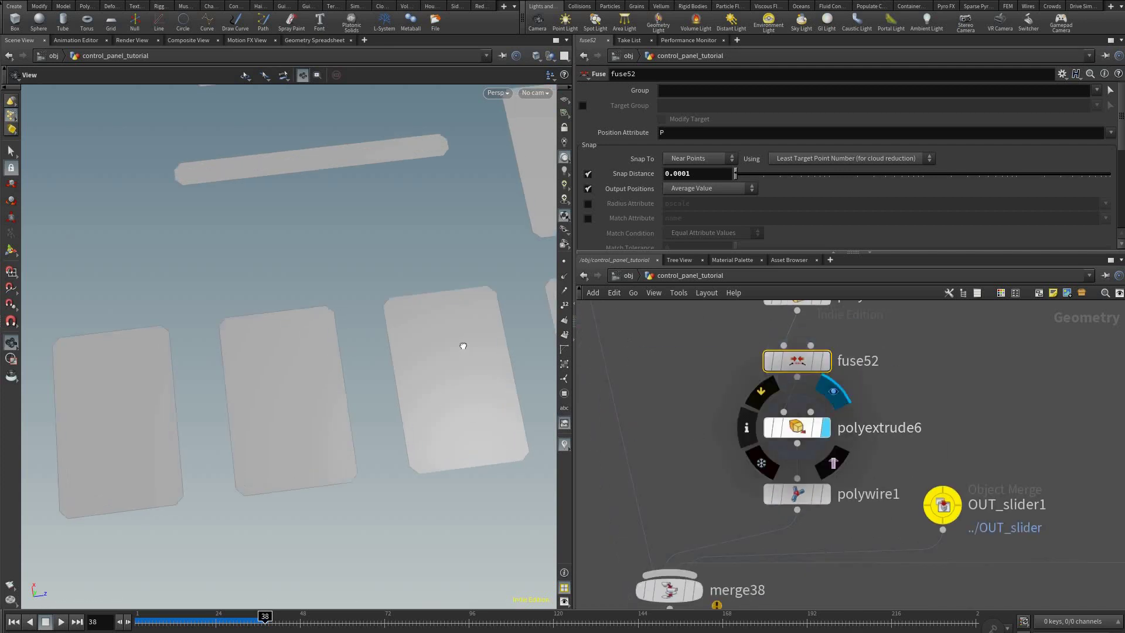
pyautogui.click(797, 428)
pyautogui.moveTo(356, 397); pyautogui.dragTo(351, 444)
pyautogui.moveTo(334, 405); pyautogui.dragTo(311, 363)
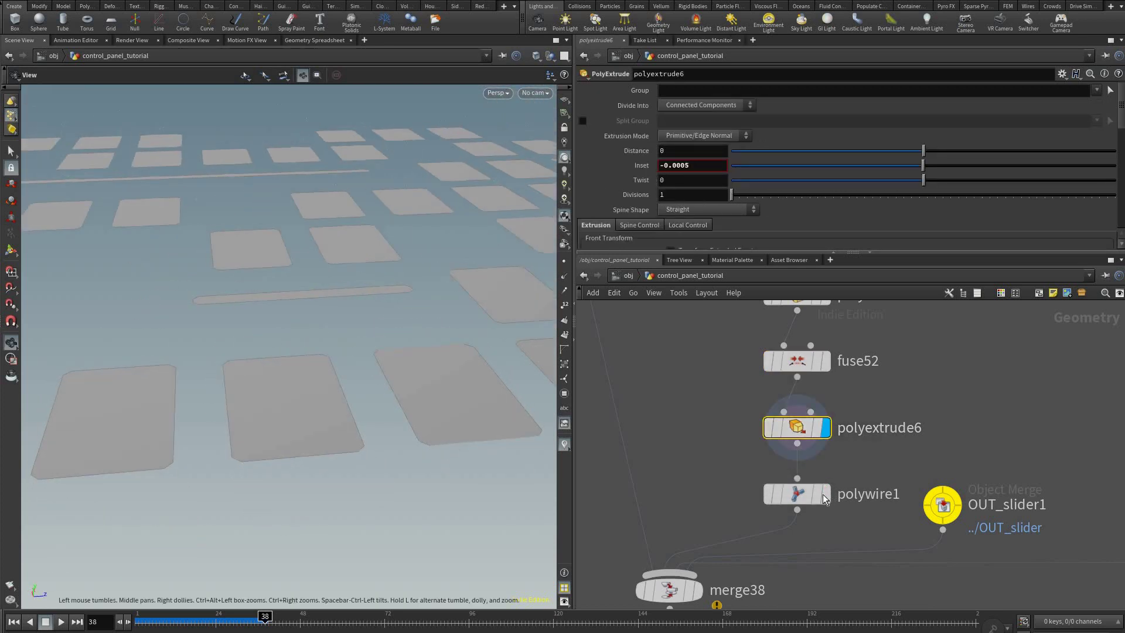
# - Display polywire1 to view the wire frames around the openings and trace its place in the node network
pyautogui.press('r')
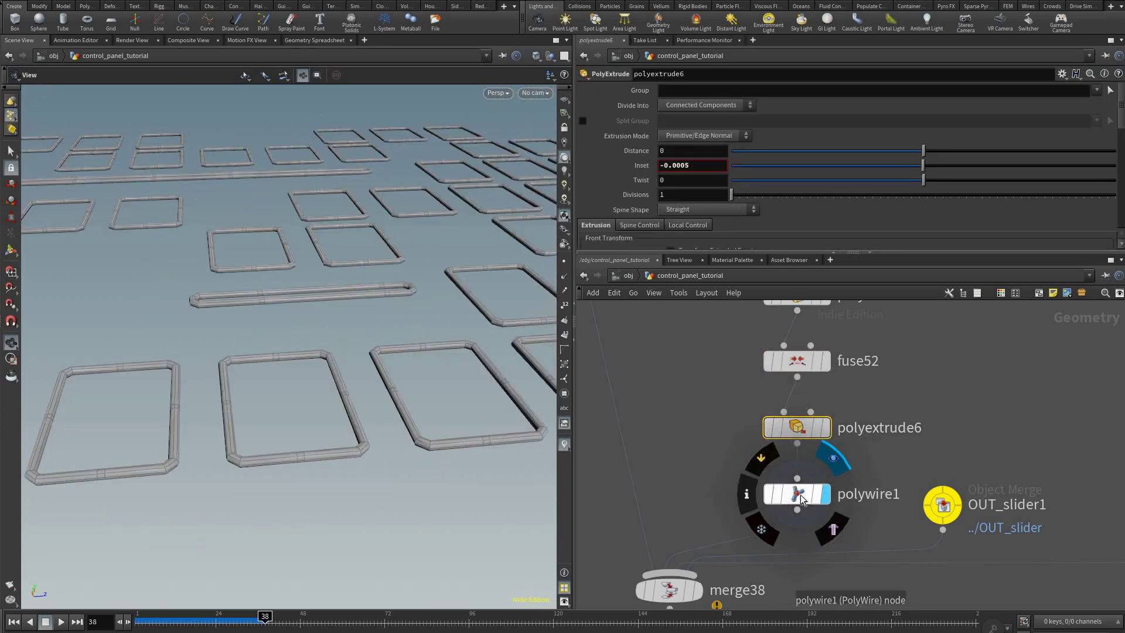
pyautogui.click(797, 494)
pyautogui.scroll(-10, 835, 581)
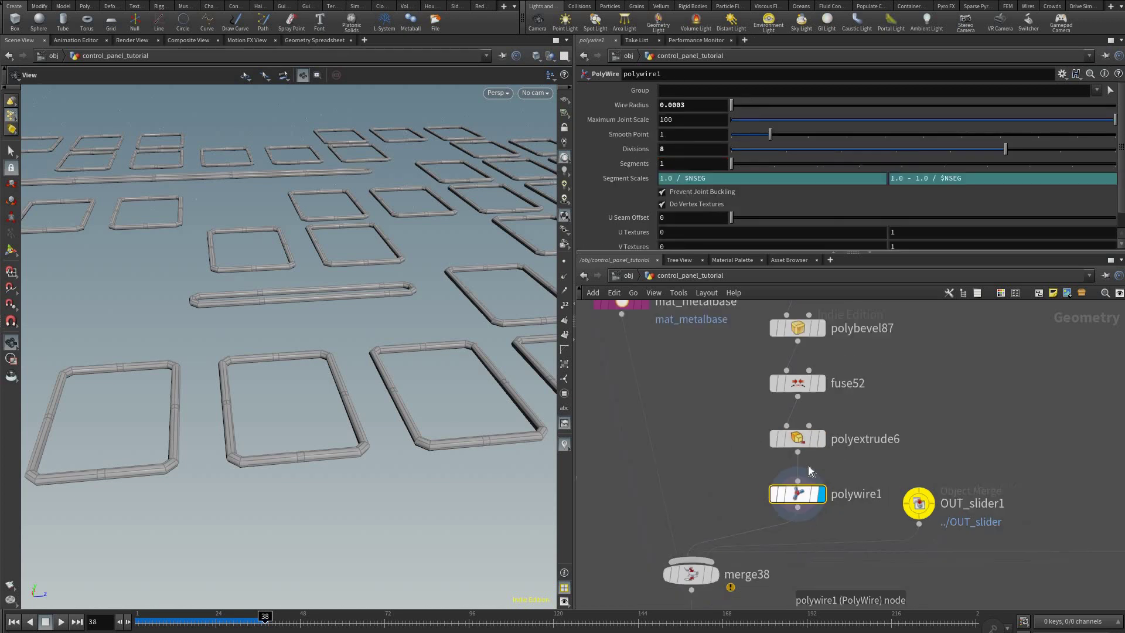
pyautogui.press('f')
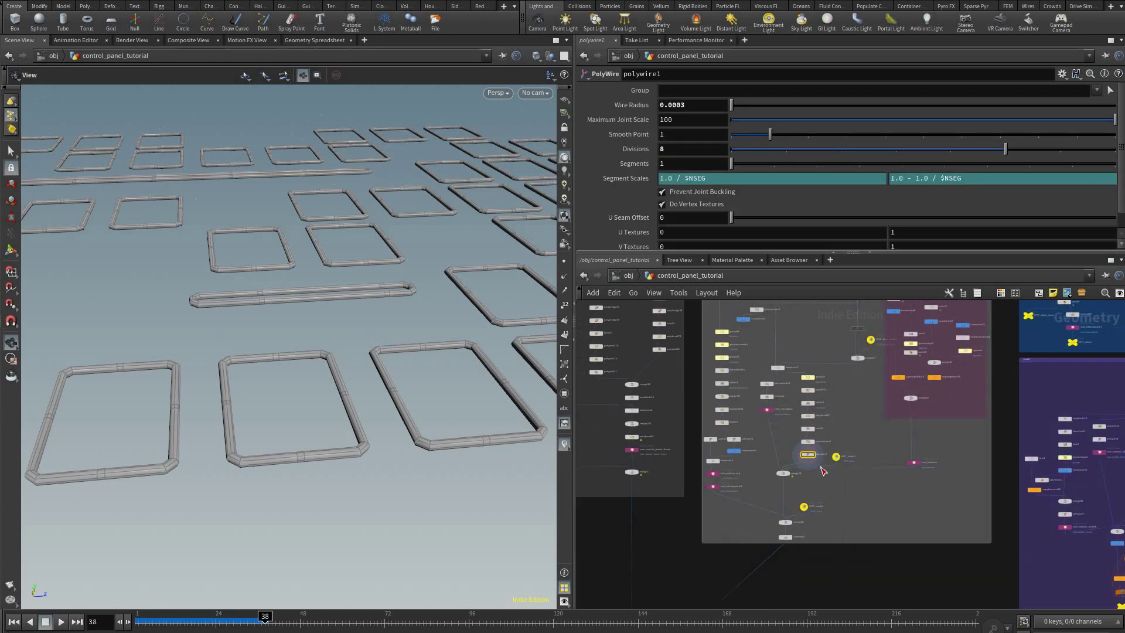
pyautogui.scroll(-4, 744, 525)
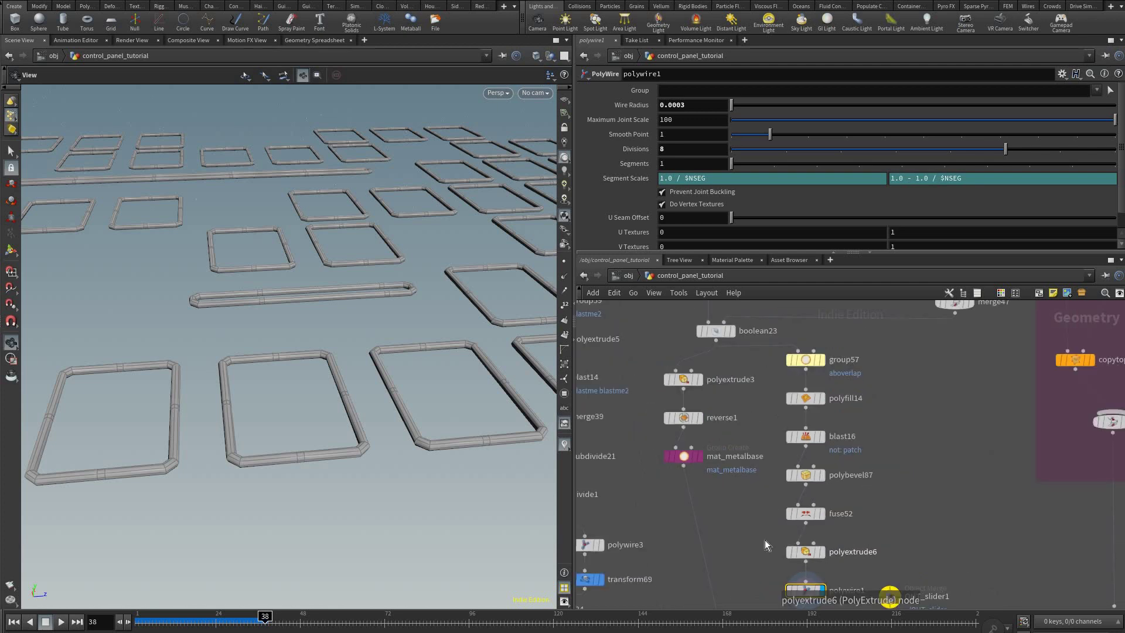
# - Display merge38 to view the buttons, sliders and frames combined on the panel, and examine the Redshift render up close
pyautogui.moveTo(728, 518); pyautogui.dragTo(743, 419, button='middle')
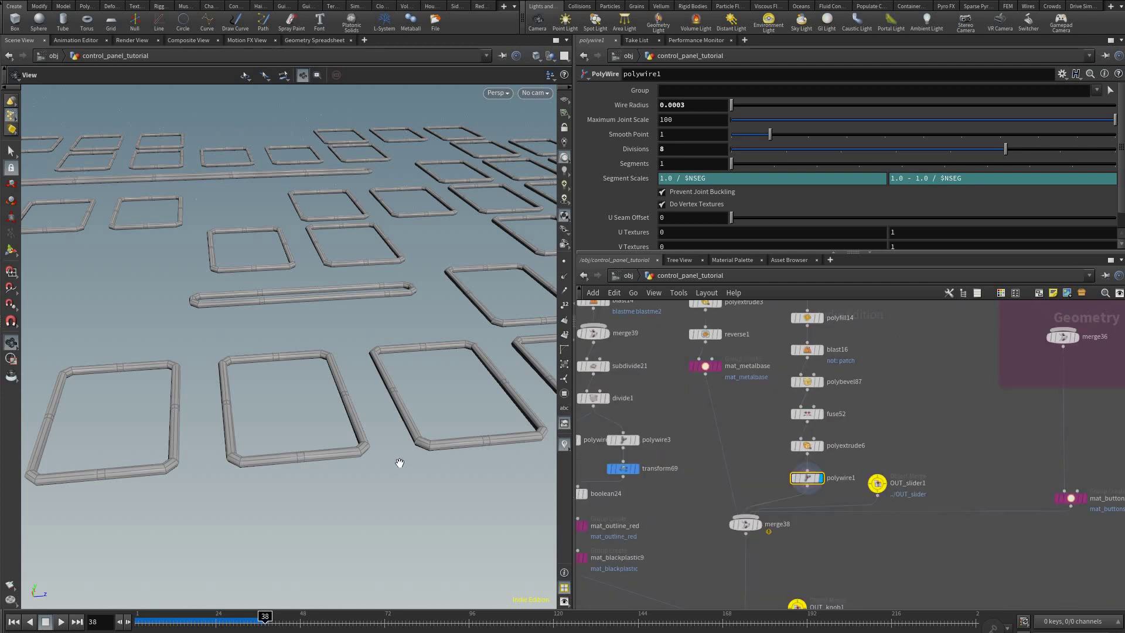
pyautogui.scroll(4, 760, 531)
pyautogui.click(762, 484)
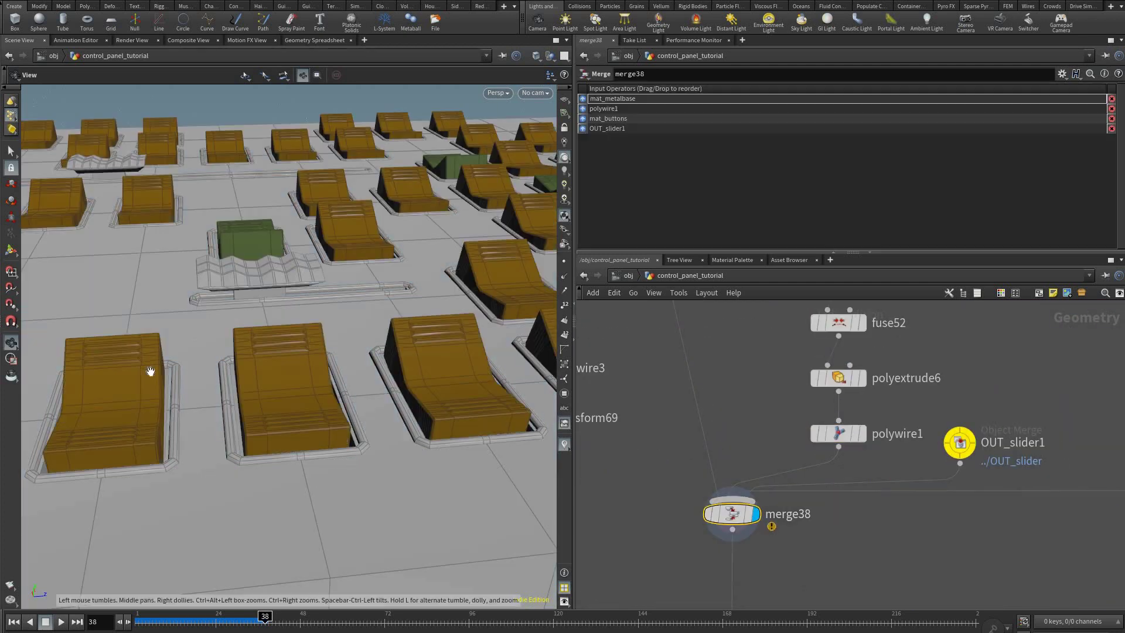
pyautogui.moveTo(150, 366); pyautogui.dragTo(256, 457)
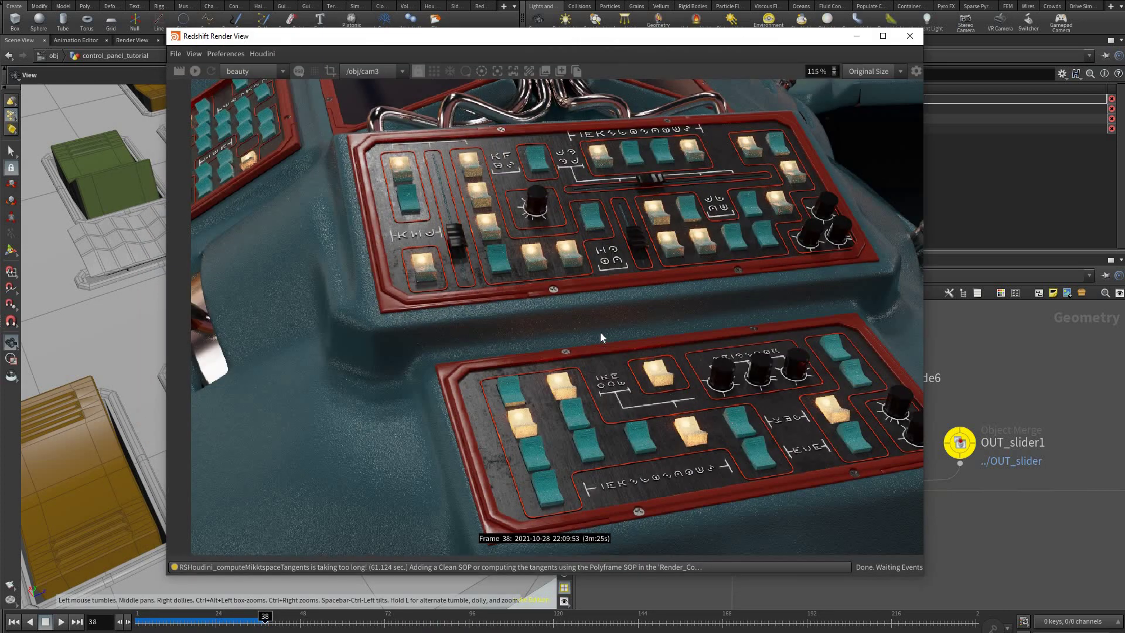
pyautogui.scroll(6, 600, 333)
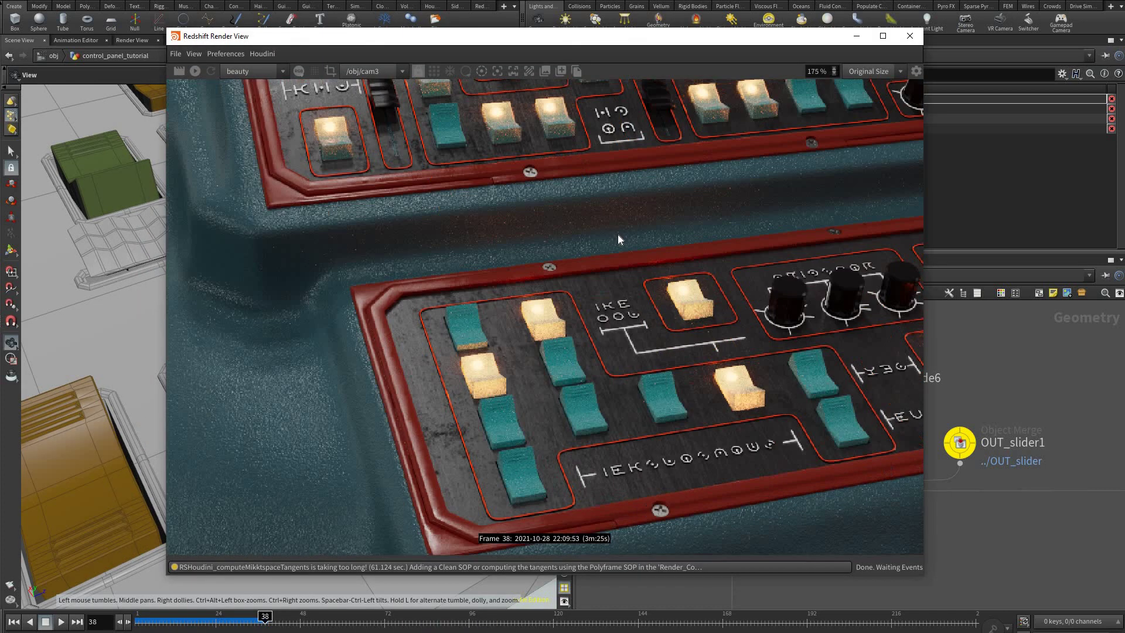
# - Examine the teal and glowing buttons and the red panel border up close in the Redshift render, then return to the node network
pyautogui.moveTo(693, 335); pyautogui.dragTo(700, 310)
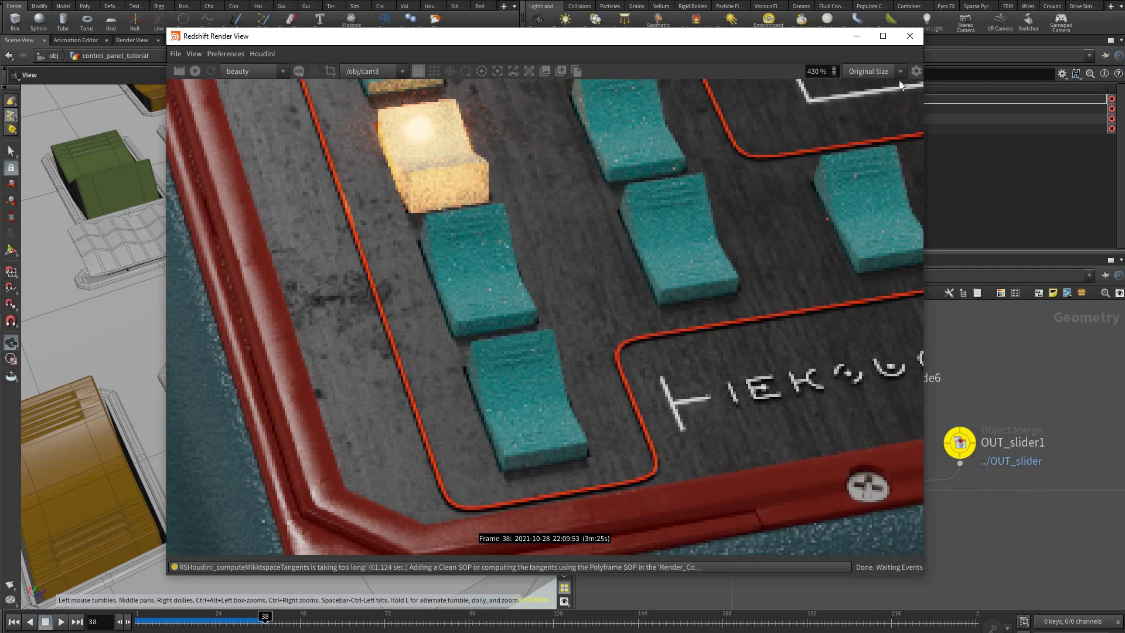
pyautogui.moveTo(879, 189); pyautogui.dragTo(723, 229)
pyautogui.scroll(-2, 605, 396)
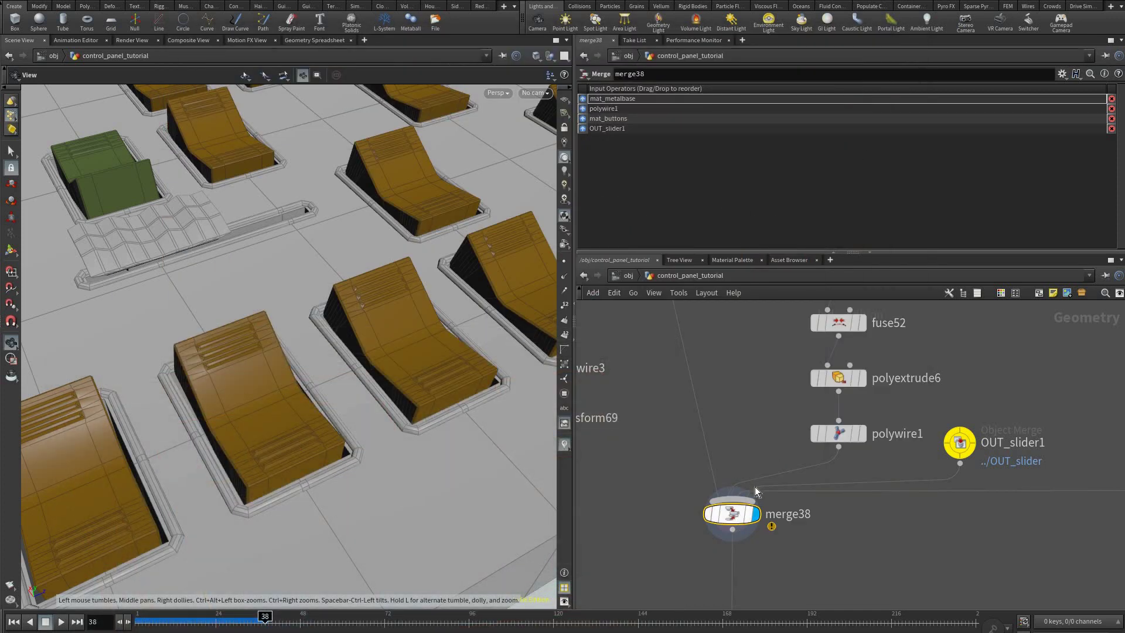
# - Cut the mat_buttons and OUT_slider1 wires from merge38 and view the bare panel with its framed openings
pyautogui.scroll(-3, 752, 528)
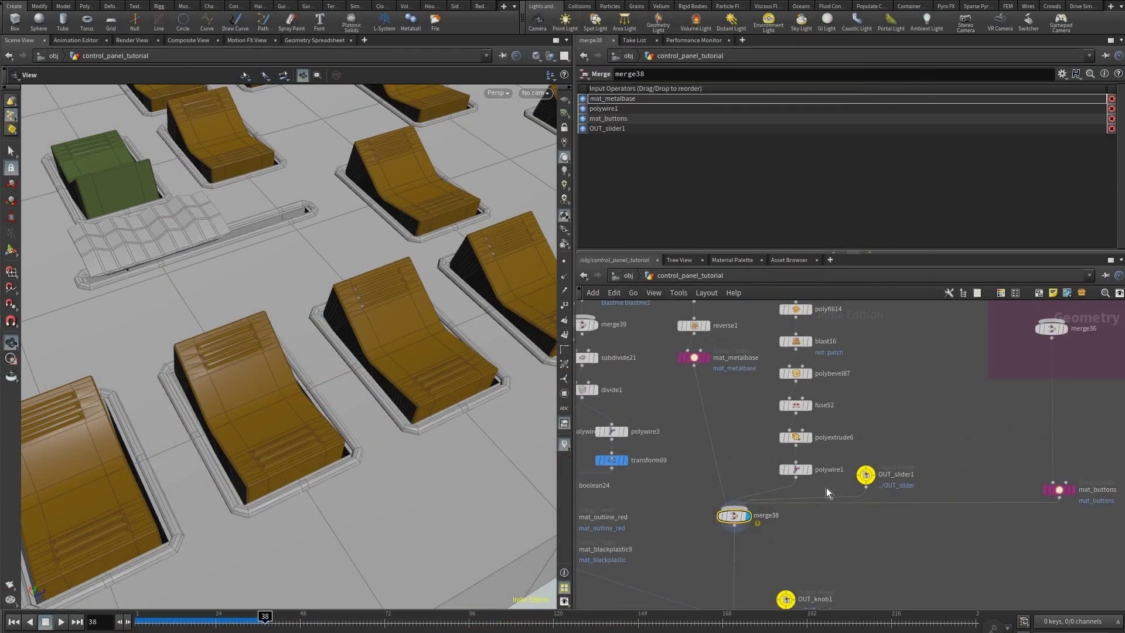
pyautogui.scroll(3, 829, 477)
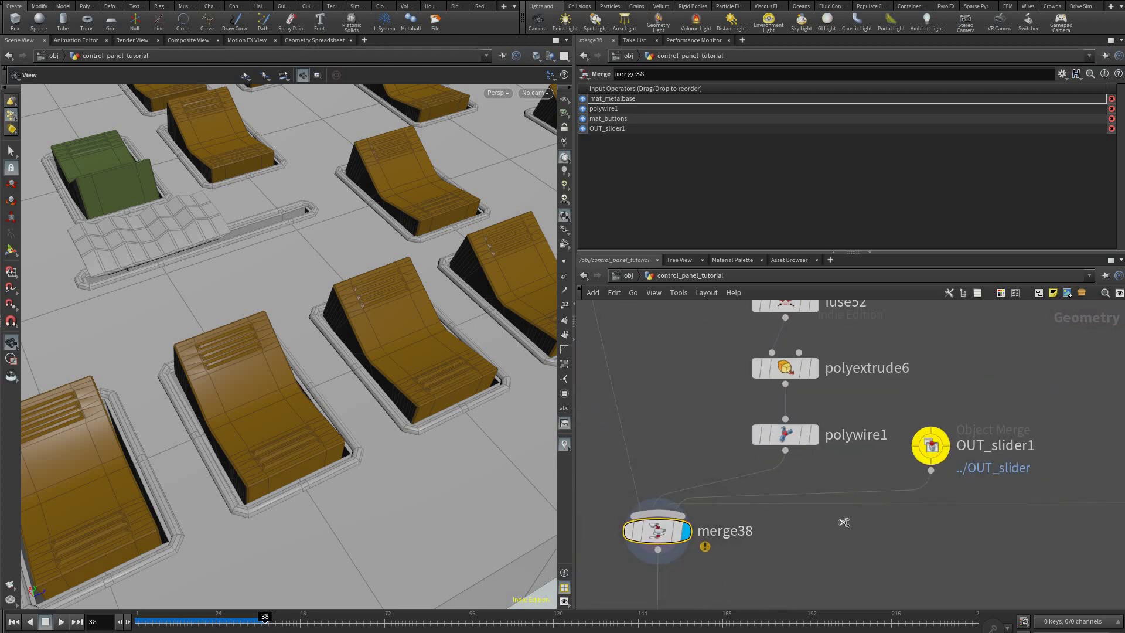
pyautogui.press('y')
pyautogui.moveTo(831, 521); pyautogui.dragTo(827, 481)
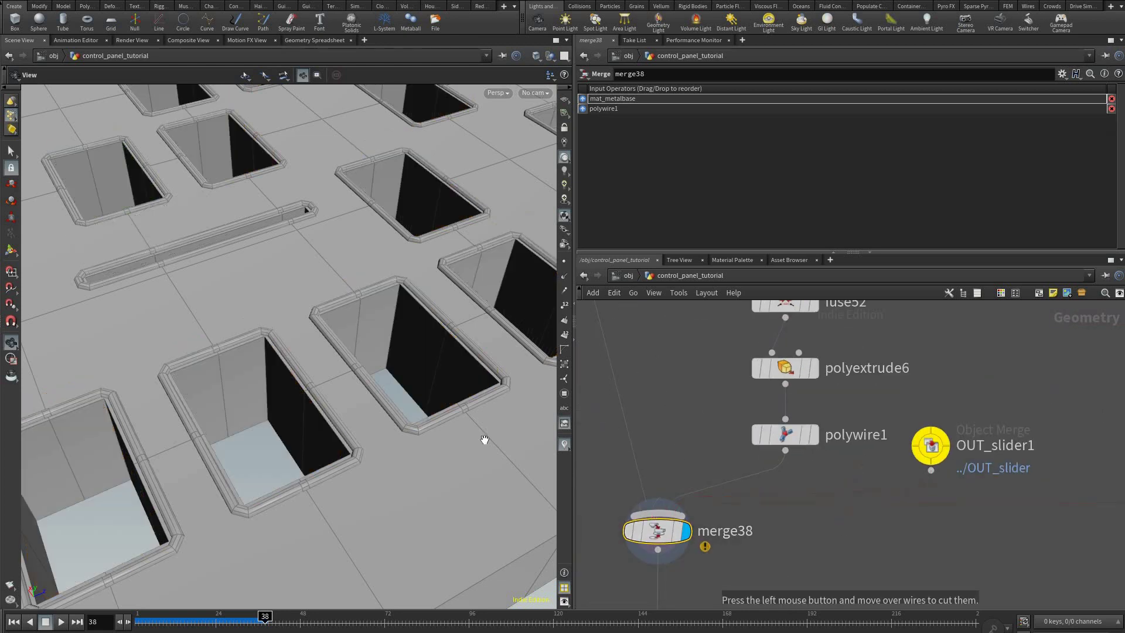
pyautogui.moveTo(432, 435); pyautogui.dragTo(777, 564)
pyautogui.scroll(-3, 879, 534)
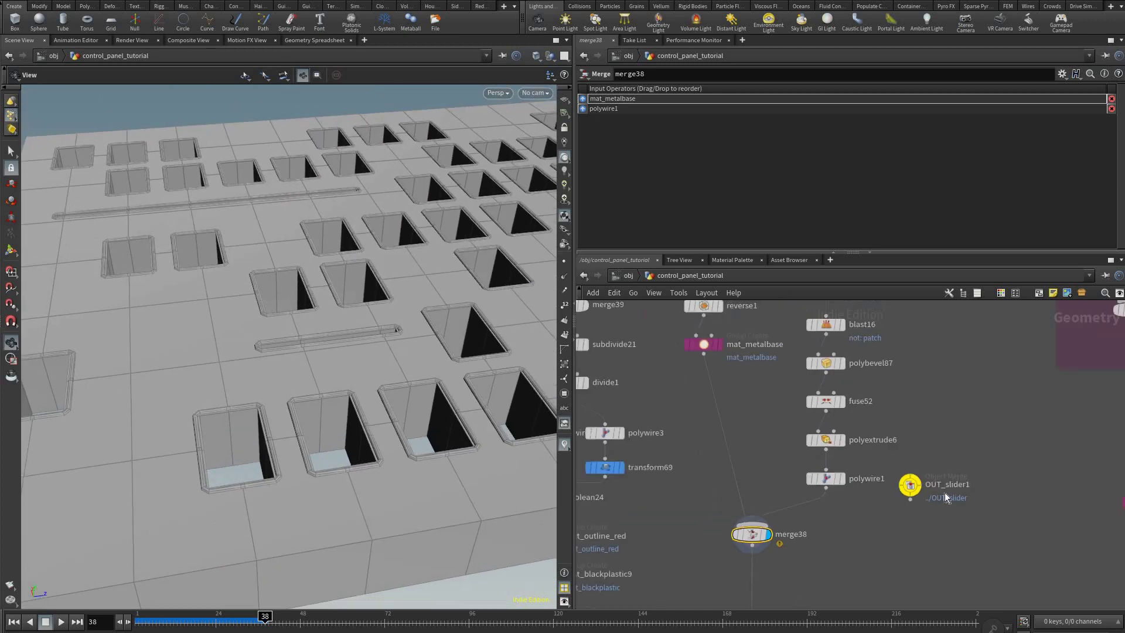
pyautogui.moveTo(1079, 454); pyautogui.dragTo(929, 461, button='middle')
pyautogui.moveTo(420, 446); pyautogui.dragTo(399, 415, button='middle')
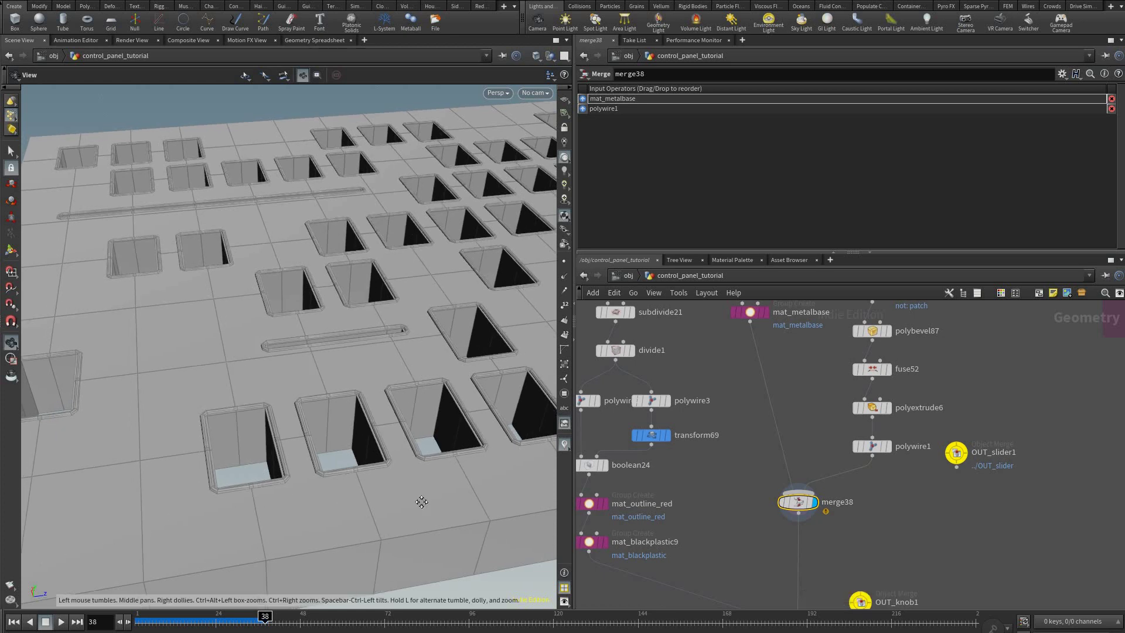
pyautogui.moveTo(359, 372); pyautogui.dragTo(384, 500, button='middle')
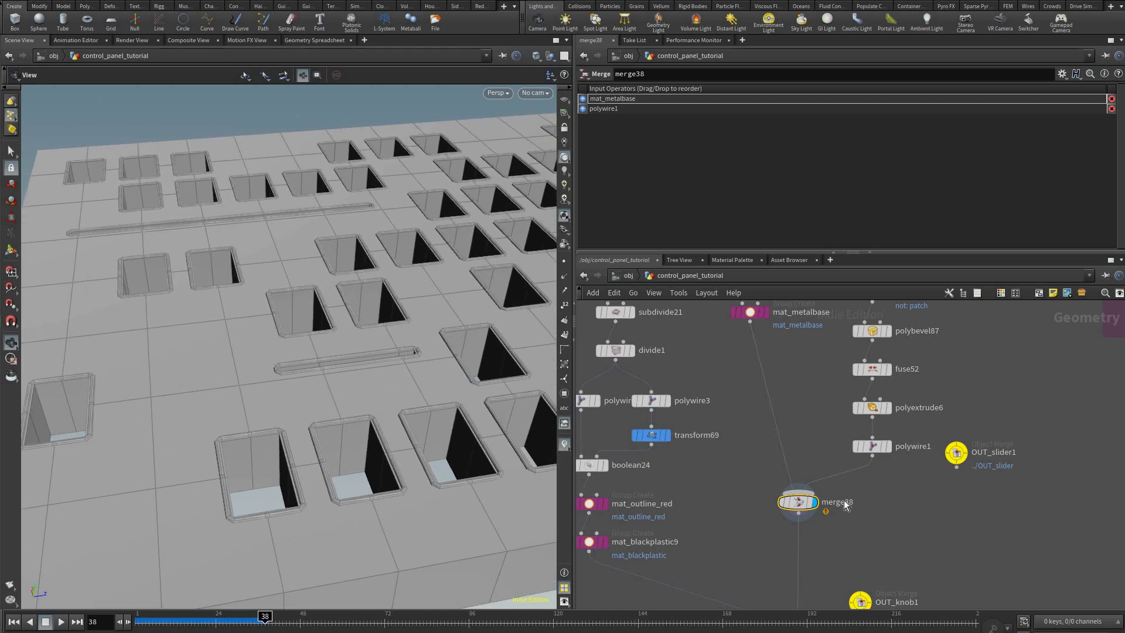
# - Undo the wire cut on merge38
pyautogui.scroll(3, 802, 494)
pyautogui.moveTo(802, 494); pyautogui.dragTo(744, 489, button='middle')
pyautogui.hotkey('ctrl', 'z')
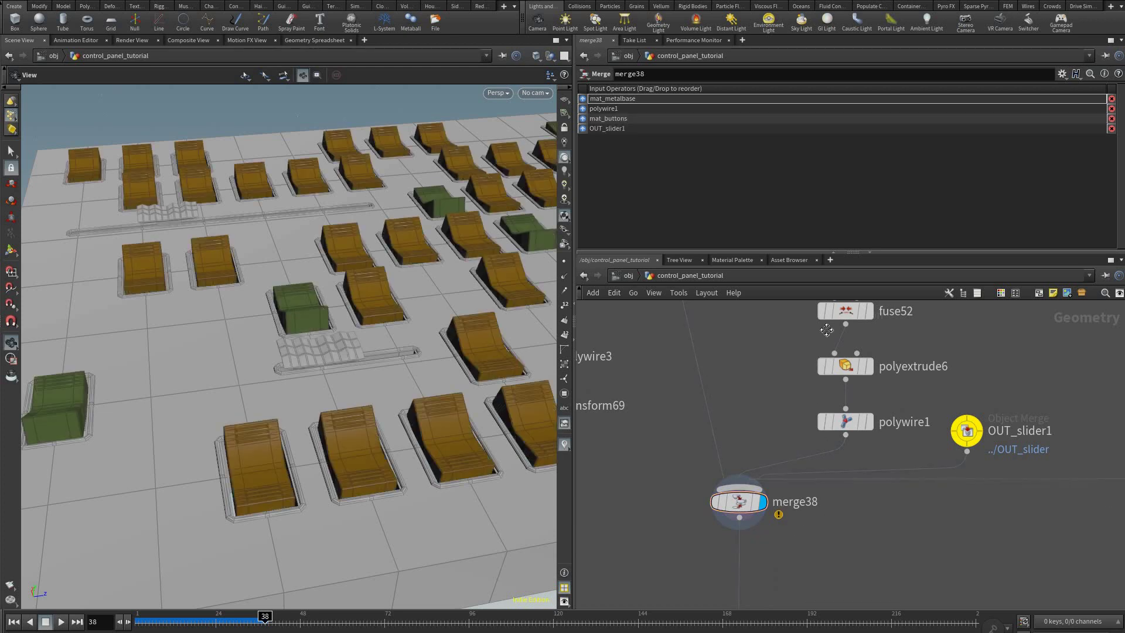
# - Trace the network from merge38 down to OUT_knob1, merge40 and normal25, and back up to the frame nodes
pyautogui.moveTo(835, 590); pyautogui.dragTo(862, 378, button='middle')
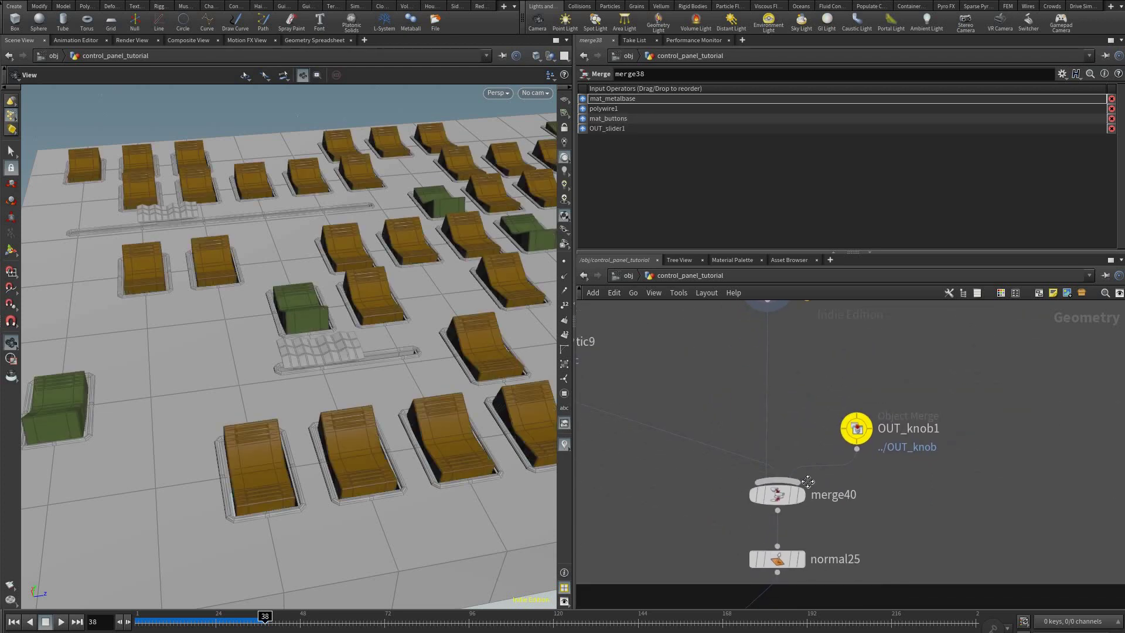
pyautogui.scroll(-3, 799, 543)
pyautogui.moveTo(761, 399); pyautogui.dragTo(779, 557, button='middle')
pyautogui.moveTo(898, 528); pyautogui.dragTo(891, 606, button='middle')
pyautogui.moveTo(640, 325); pyautogui.dragTo(655, 381, button='middle')
pyautogui.moveTo(971, 490); pyautogui.dragTo(877, 402, button='middle')
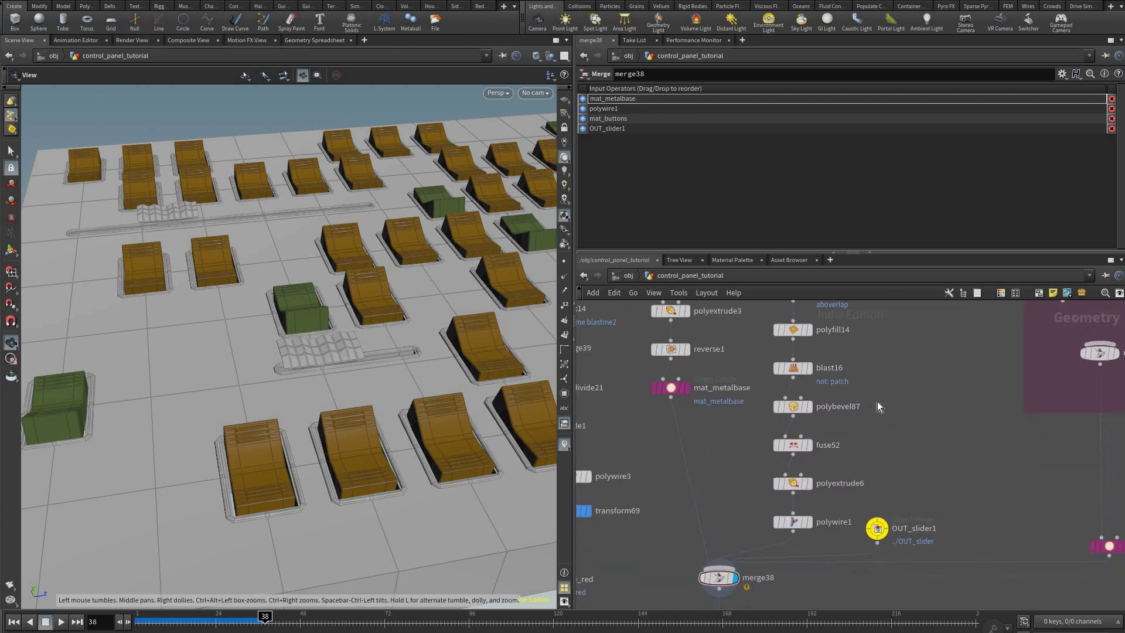
# - Display box1 in the button model network box to view the button's starting shape and its box parameters
pyautogui.moveTo(860, 444); pyautogui.dragTo(784, 596, button='middle')
pyautogui.moveTo(836, 402); pyautogui.dragTo(781, 508, button='middle')
pyautogui.moveTo(885, 381); pyautogui.dragTo(825, 542, button='middle')
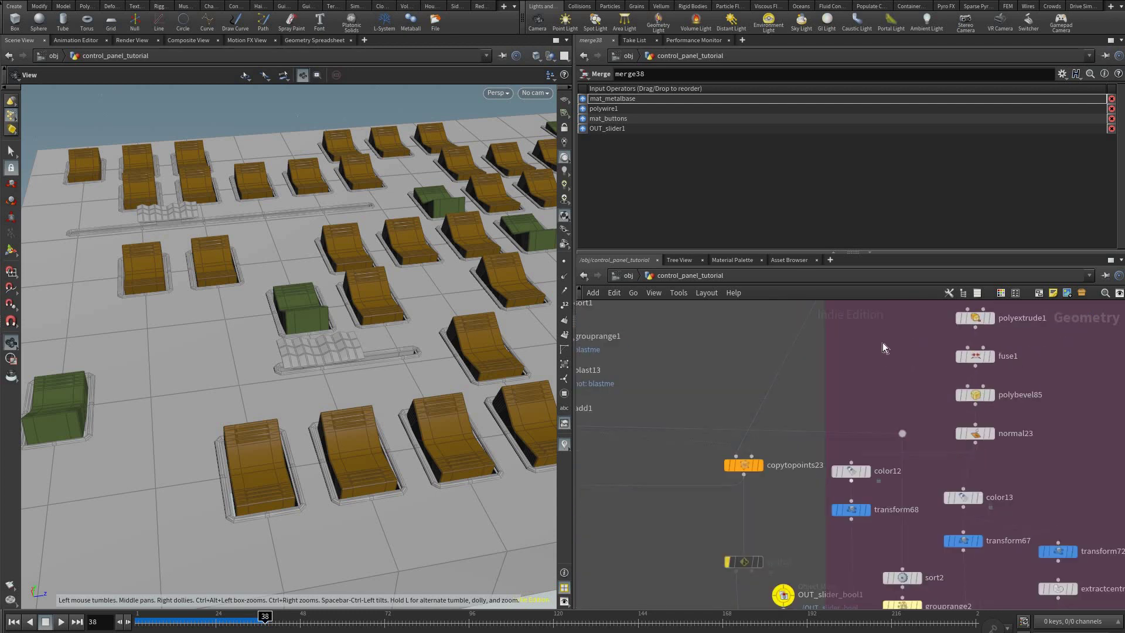
pyautogui.moveTo(883, 342)
pyautogui.mouseDown(button='middle')
pyautogui.moveTo(814, 479)
pyautogui.moveTo(838, 493)
pyautogui.mouseUp(button='middle')
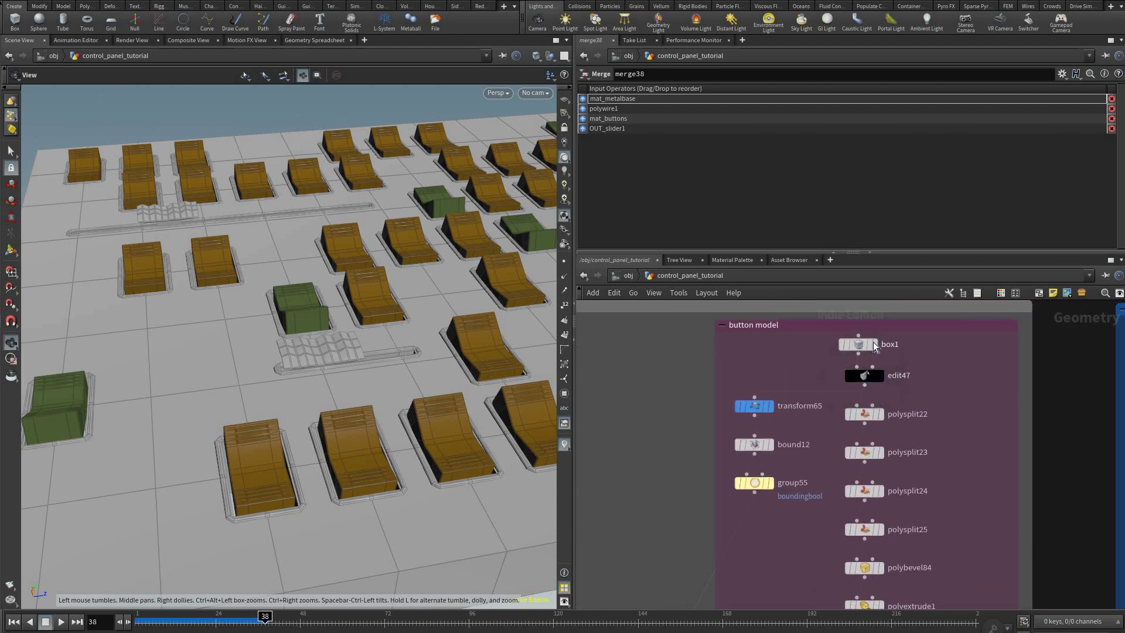
pyautogui.moveTo(861, 345)
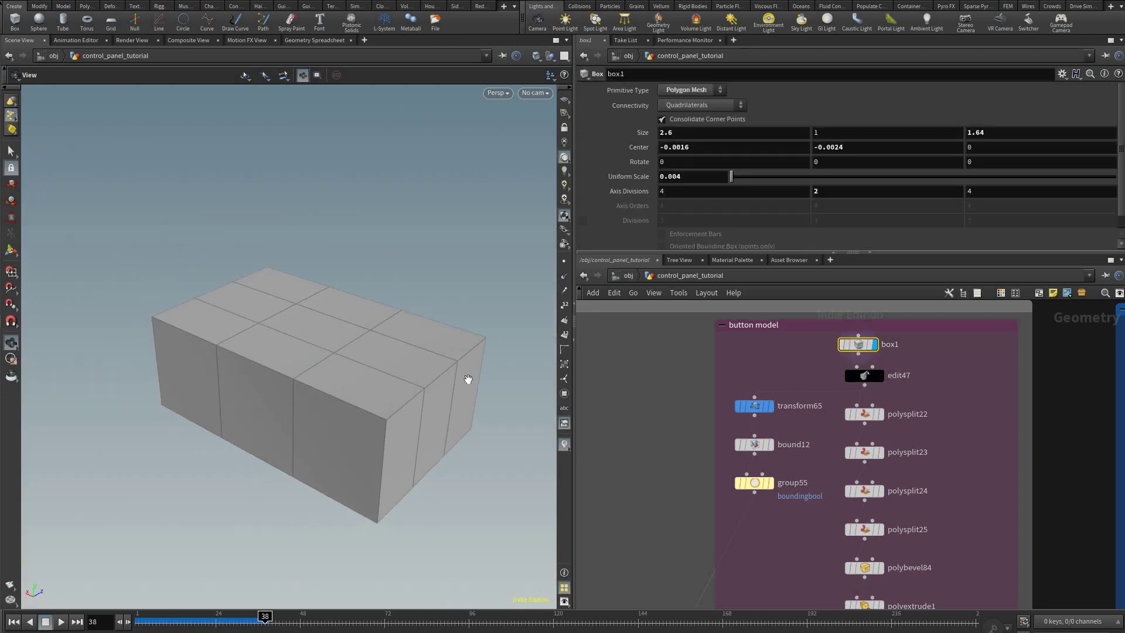
# - Display edit47 to view the box reshaped into a curved button, and look through the Modify and Polygon tools
pyautogui.click(880, 375)
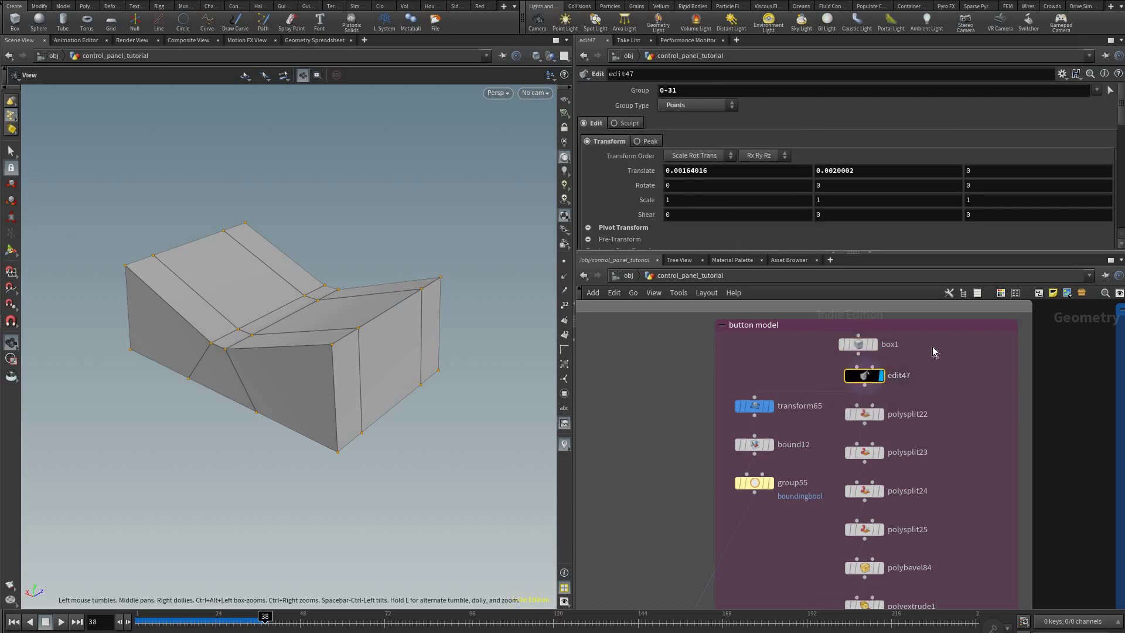
pyautogui.moveTo(869, 422); pyautogui.dragTo(847, 299, button='middle')
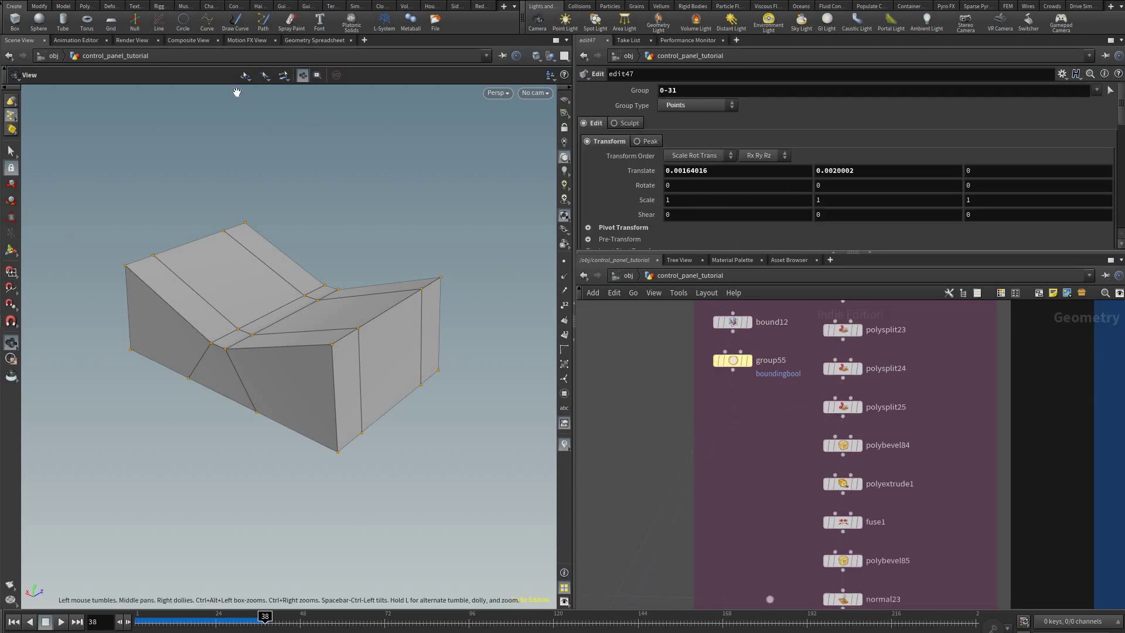
pyautogui.click(46, 9)
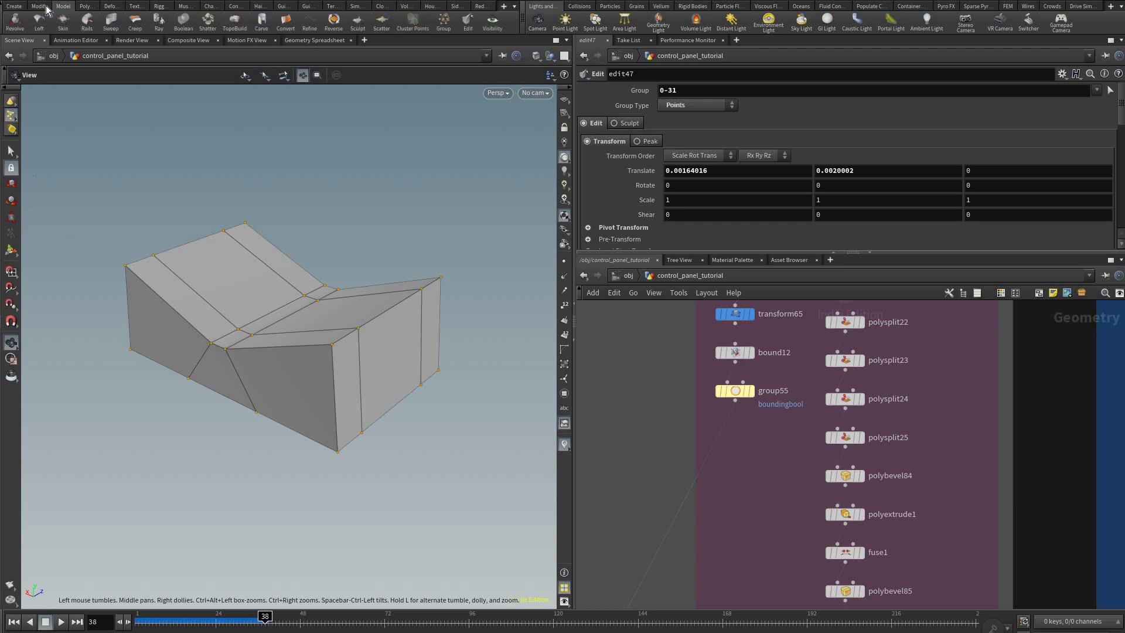
pyautogui.scroll(1, 90, 10)
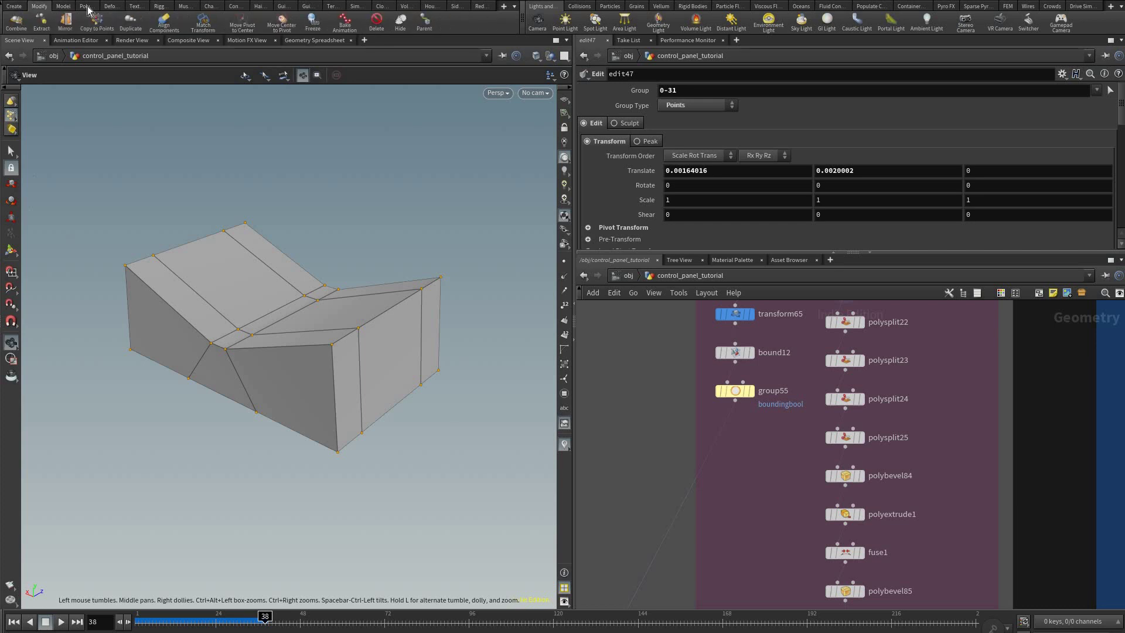
pyautogui.scroll(-2, 204, 34)
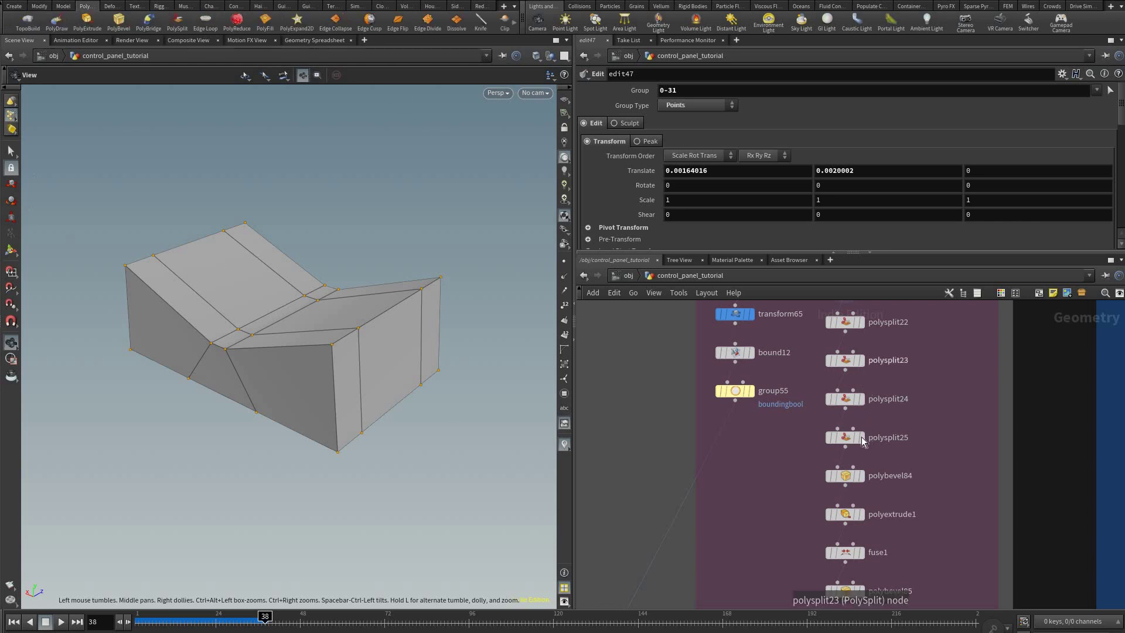
# - Step the display from polysplit22 to polysplit25 to view the edge loops across the button
pyautogui.moveTo(868, 343)
pyautogui.mouseDown(button='middle')
pyautogui.moveTo(864, 388)
pyautogui.moveTo(857, 346)
pyautogui.mouseUp(button='middle')
pyautogui.click(858, 367)
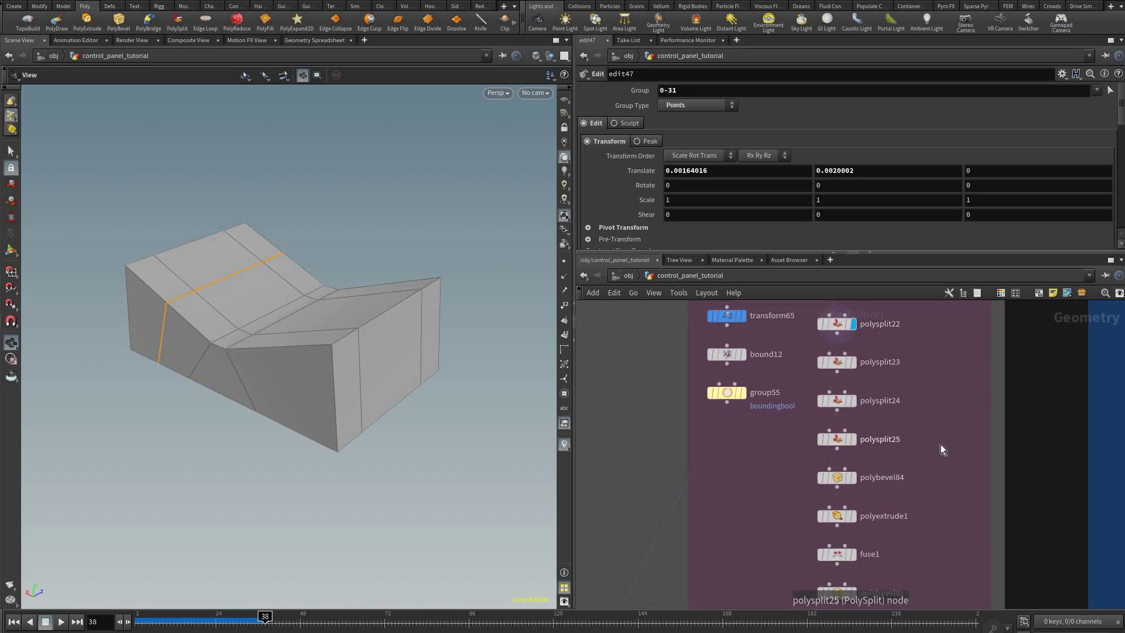
pyautogui.click(859, 418)
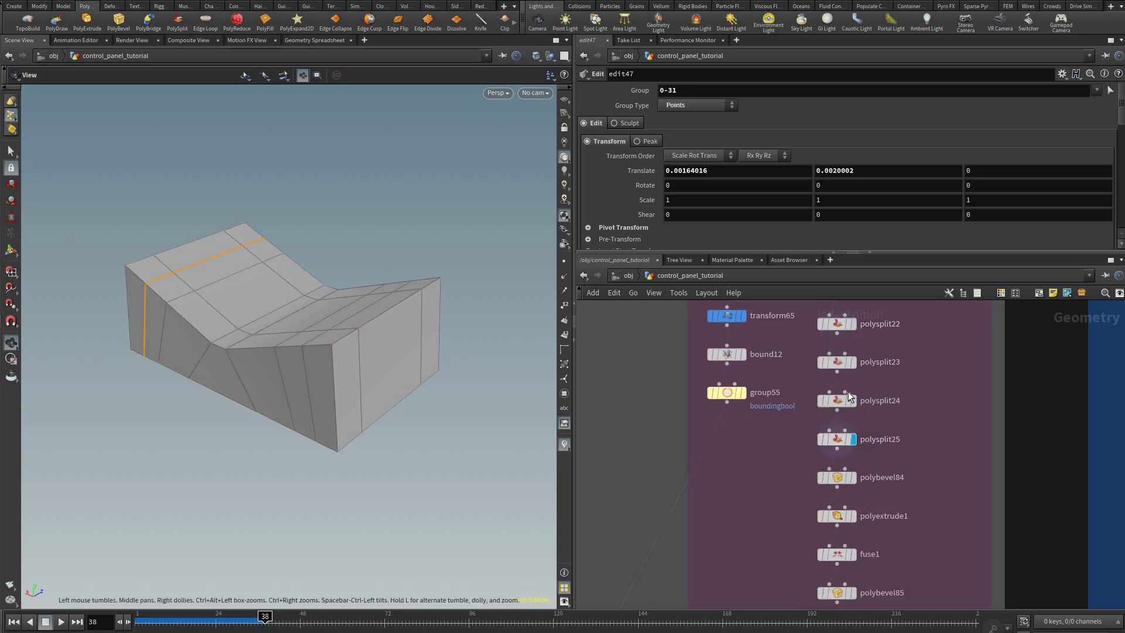
# - Inspect polybevel84 and display polyextrude1 to view the bevelled edge loops and the extruded grip grooves up close
pyautogui.moveTo(849, 391); pyautogui.dragTo(839, 308, button='middle')
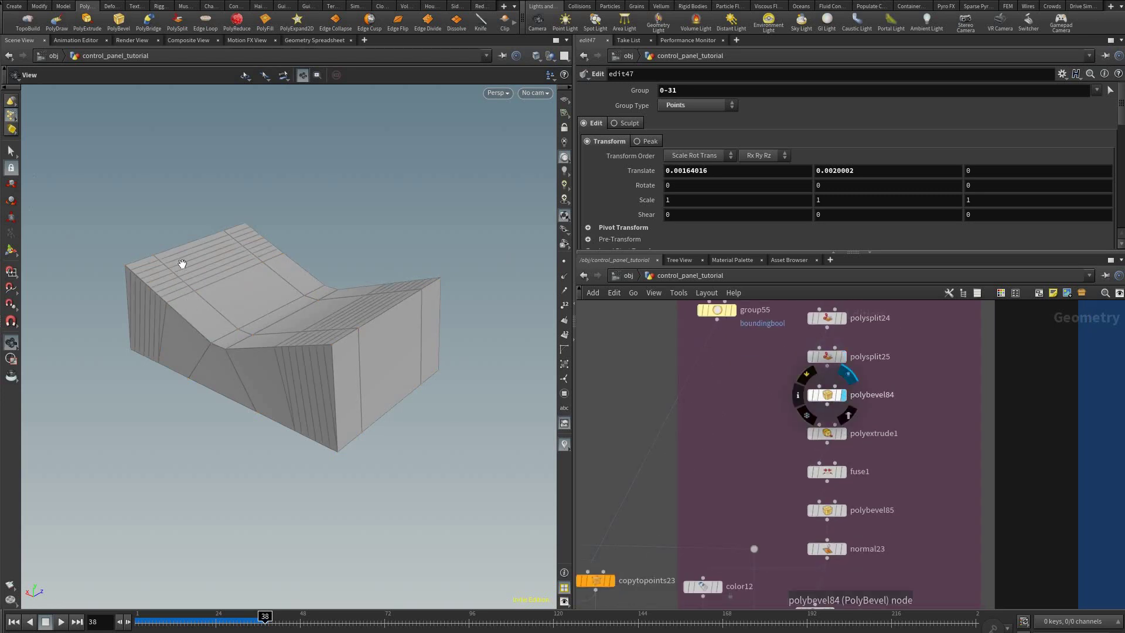
pyautogui.click(828, 396)
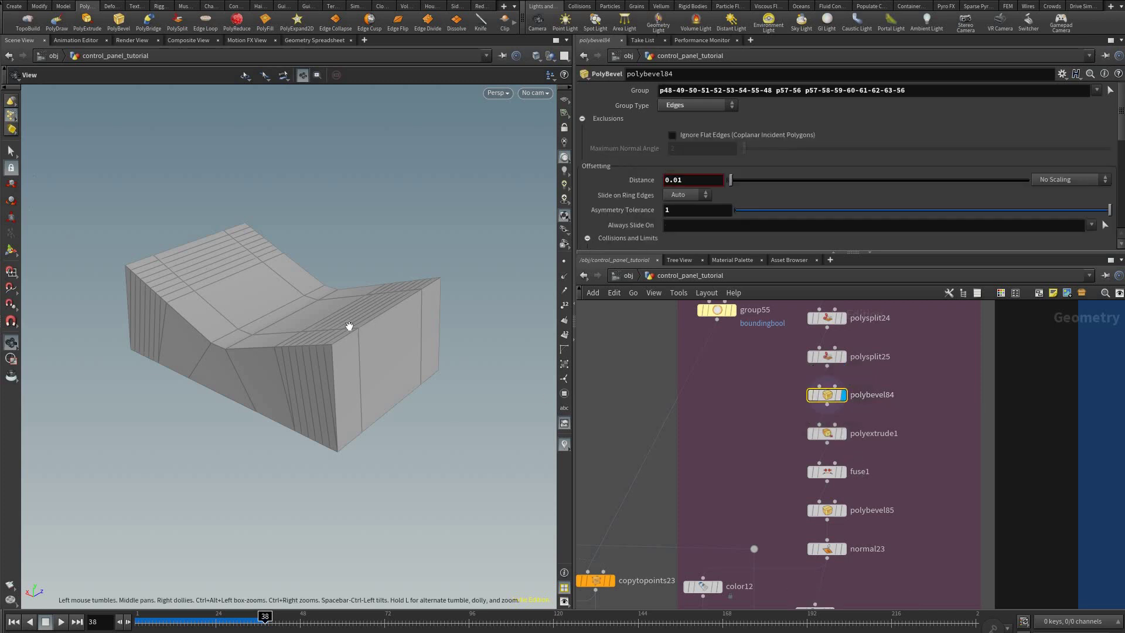
pyautogui.click(844, 434)
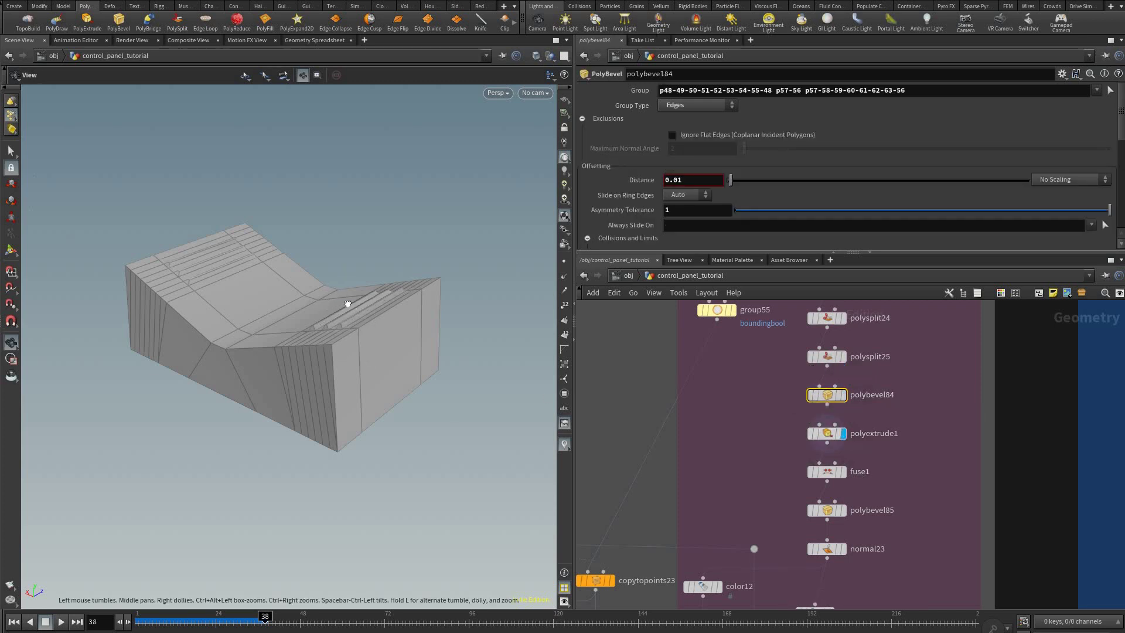
pyautogui.moveTo(464, 316); pyautogui.dragTo(498, 381)
pyautogui.scroll(3, 499, 381)
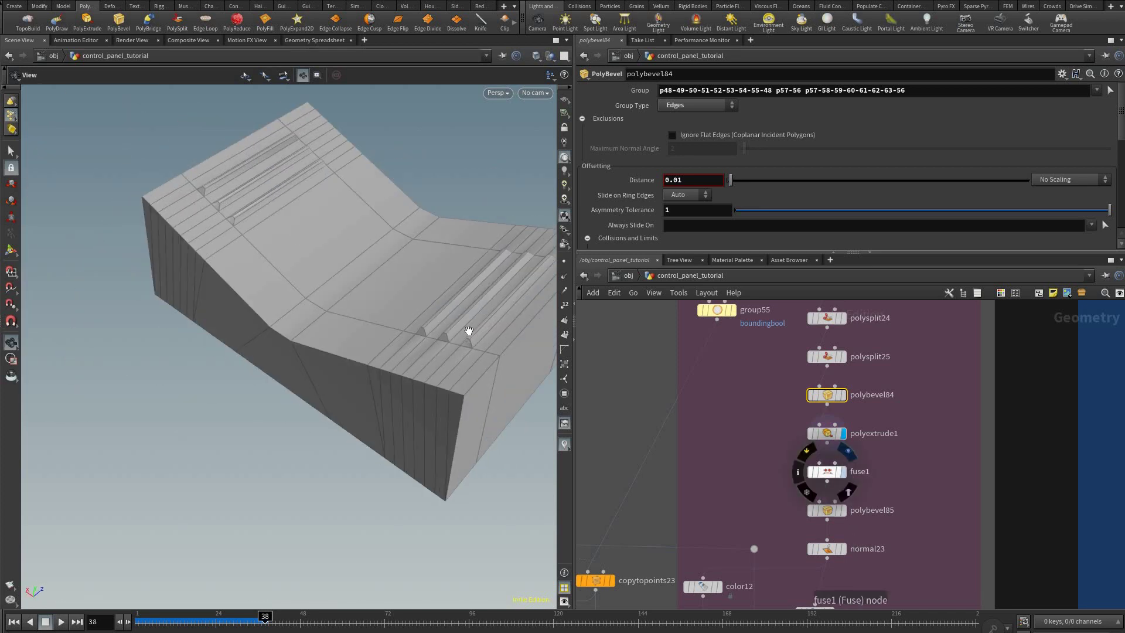
# - Display fuse1 and normal23 to view the finished button from a lower angle
pyautogui.click(844, 472)
pyautogui.click(843, 549)
pyautogui.moveTo(472, 366); pyautogui.dragTo(468, 329)
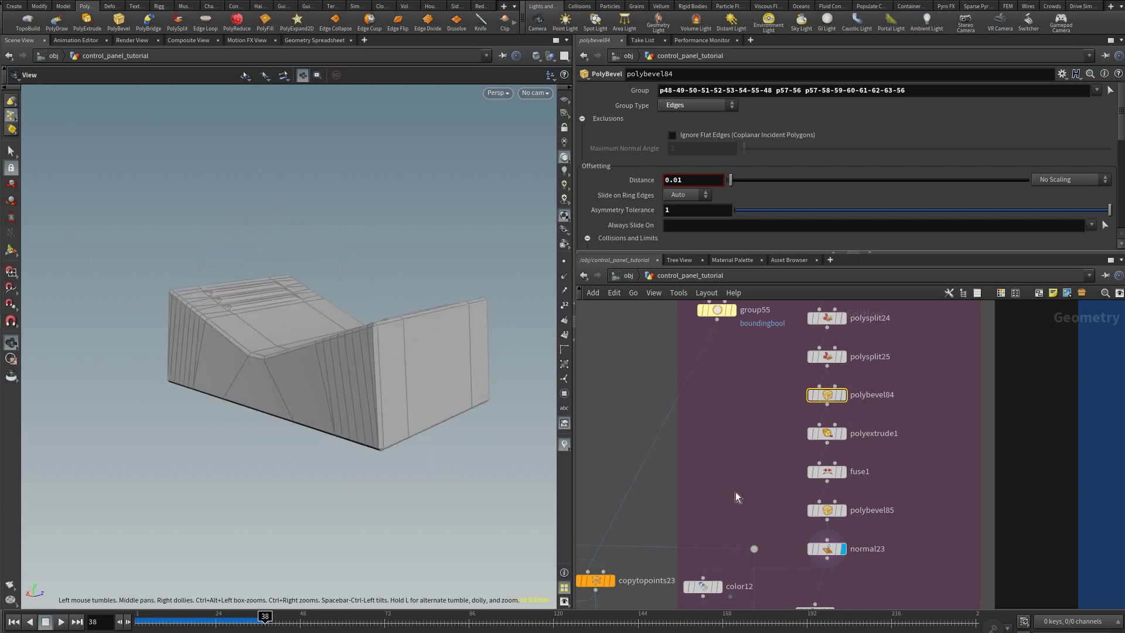
# - Highlight the button's detailing chain from polysplit22 to normal23 and review its order after box1 and edit47
pyautogui.moveTo(754, 476); pyautogui.dragTo(734, 530, button='middle')
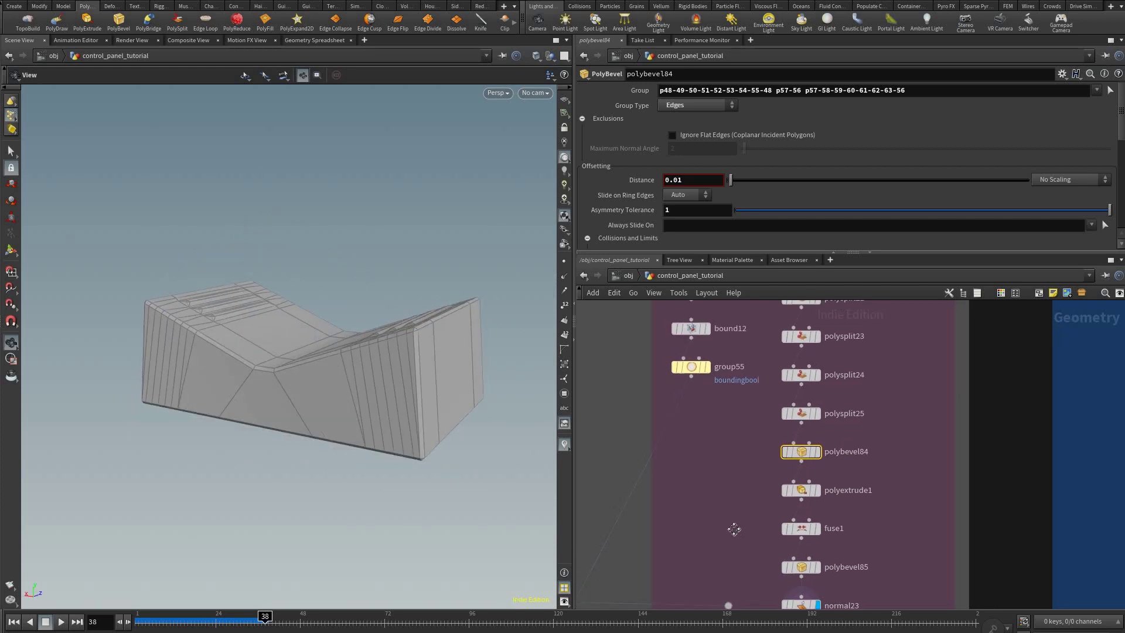
pyautogui.middleClick(800, 490)
pyautogui.scroll(-2, 762, 396)
pyautogui.moveTo(784, 364); pyautogui.dragTo(793, 291, button='middle')
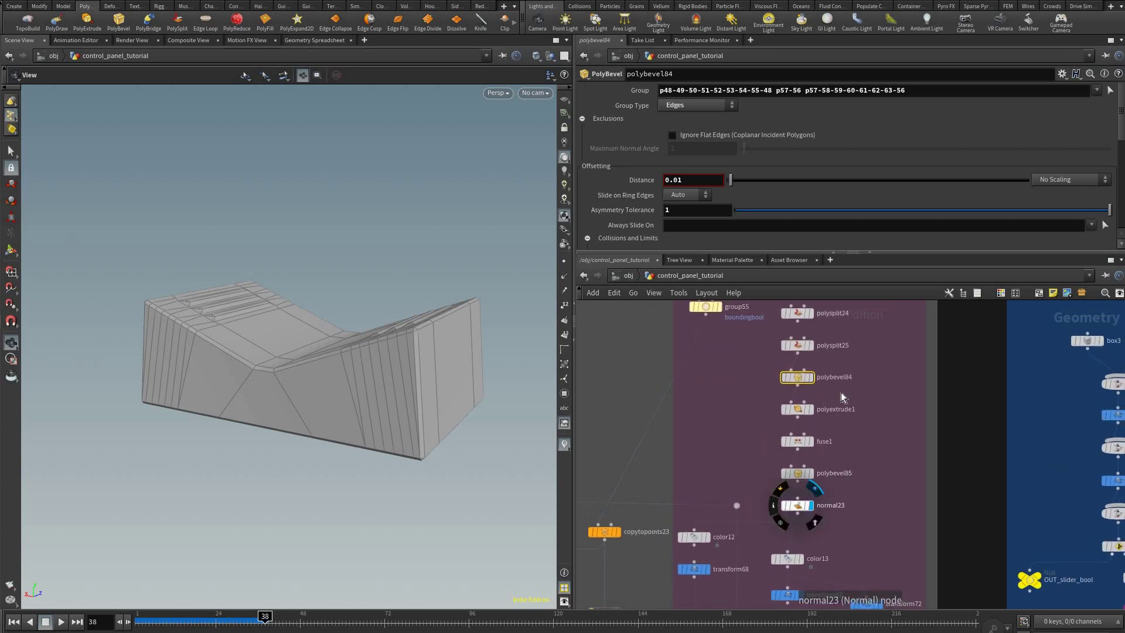
pyautogui.click(800, 509)
pyautogui.moveTo(884, 557); pyautogui.dragTo(799, 406)
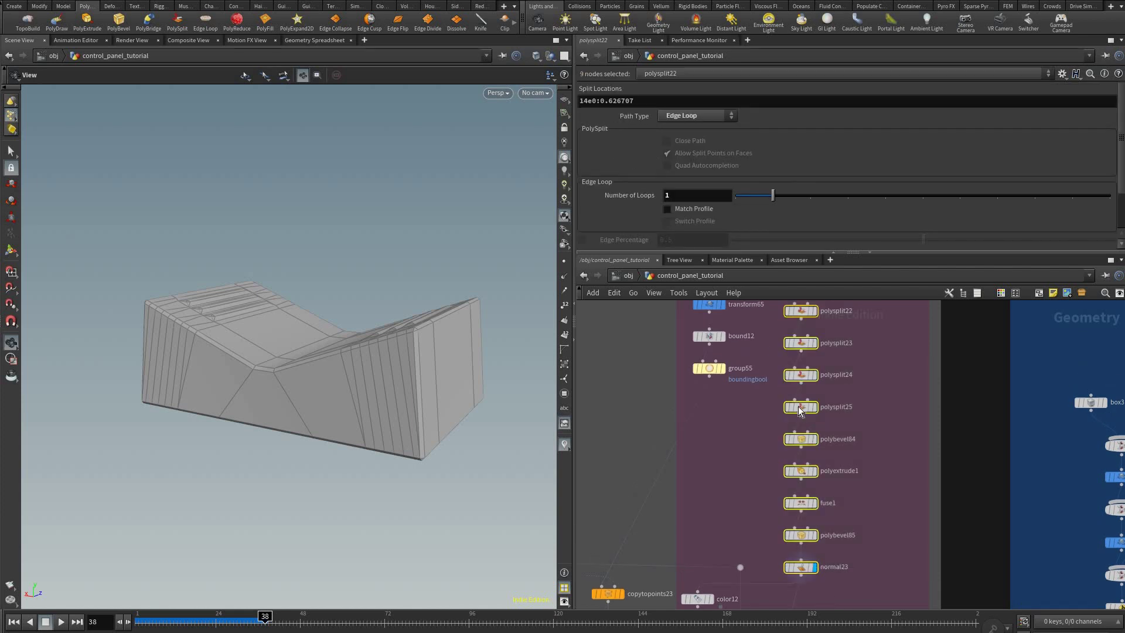
pyautogui.moveTo(798, 406); pyautogui.dragTo(812, 440, button='middle')
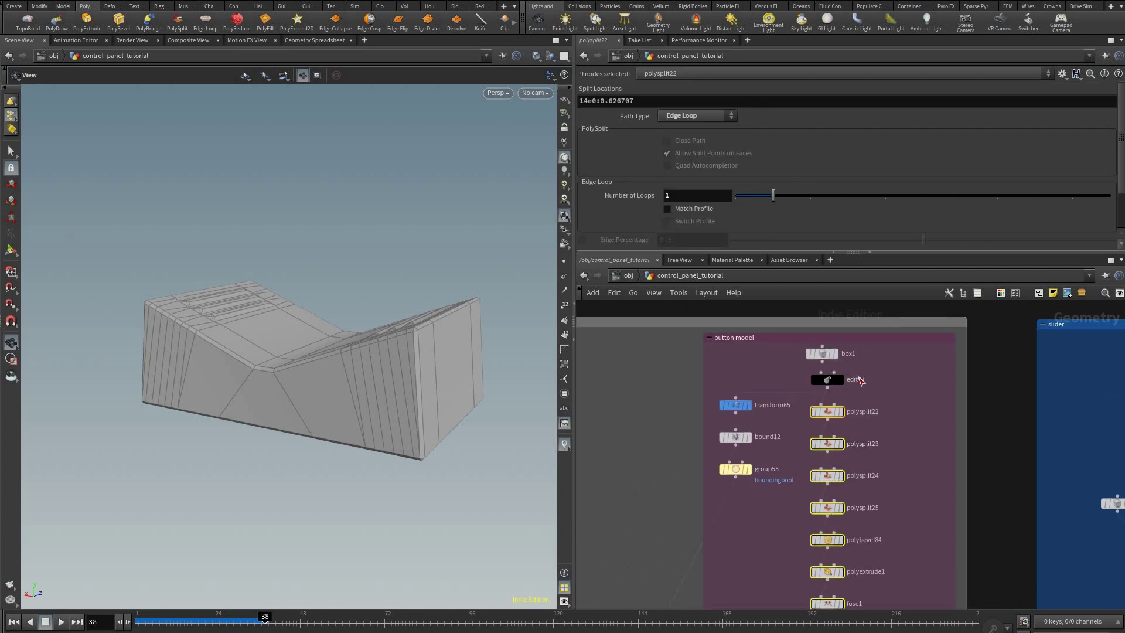
pyautogui.click(697, 393)
# - Display bound12 to view the button's bounding box and compare it with the edit47 shape
pyautogui.scroll(3, 794, 397)
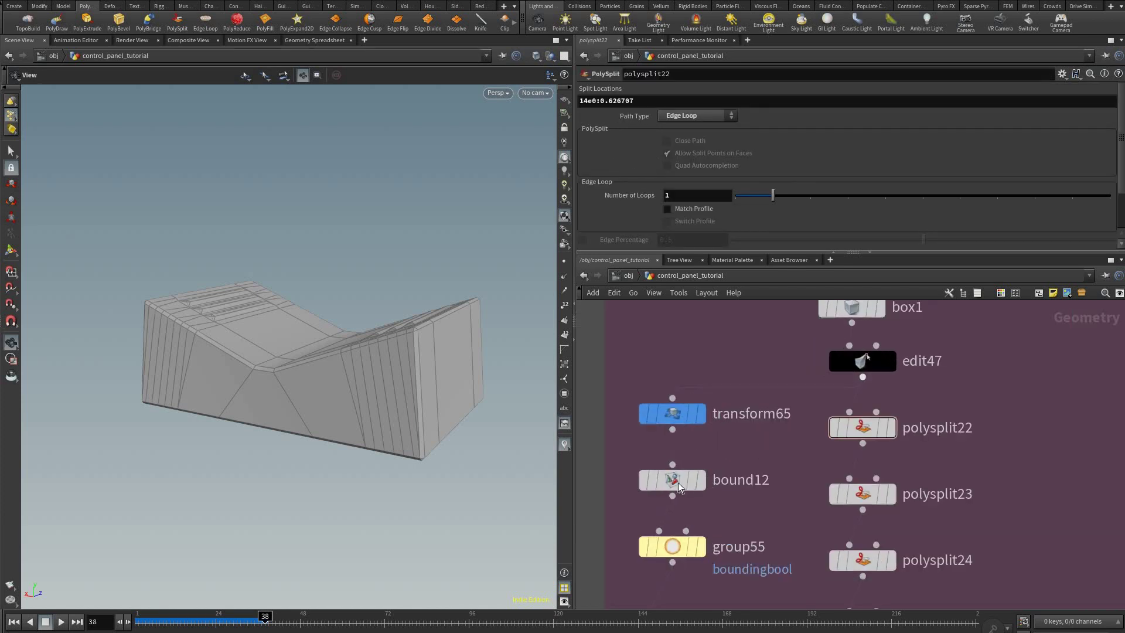
pyautogui.click(701, 480)
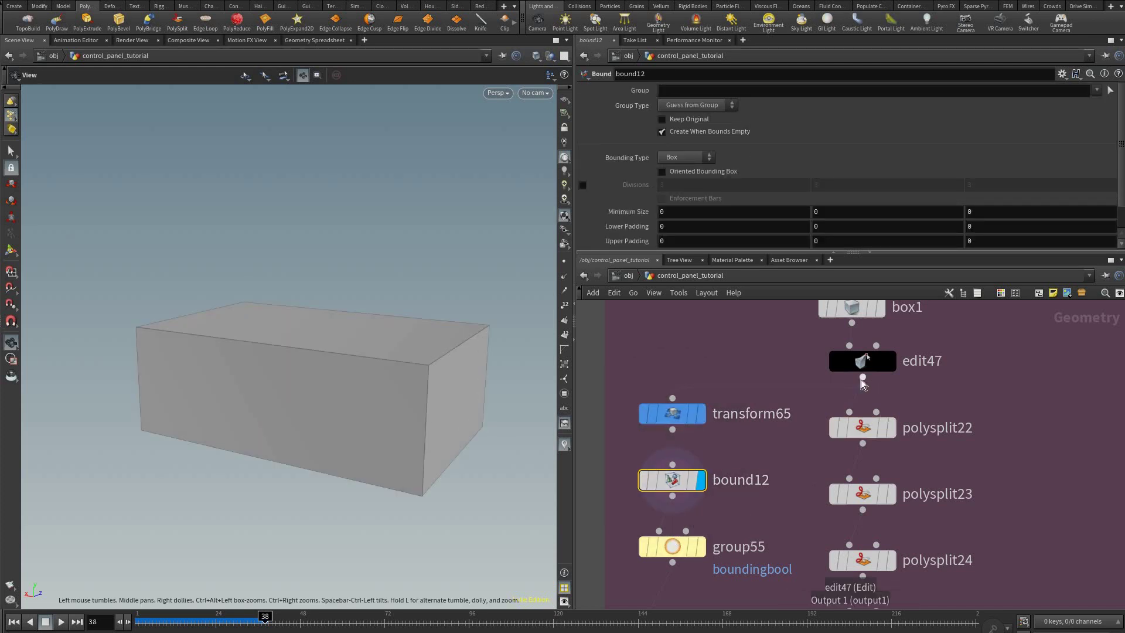
pyautogui.moveTo(871, 386); pyautogui.dragTo(868, 402, button='middle')
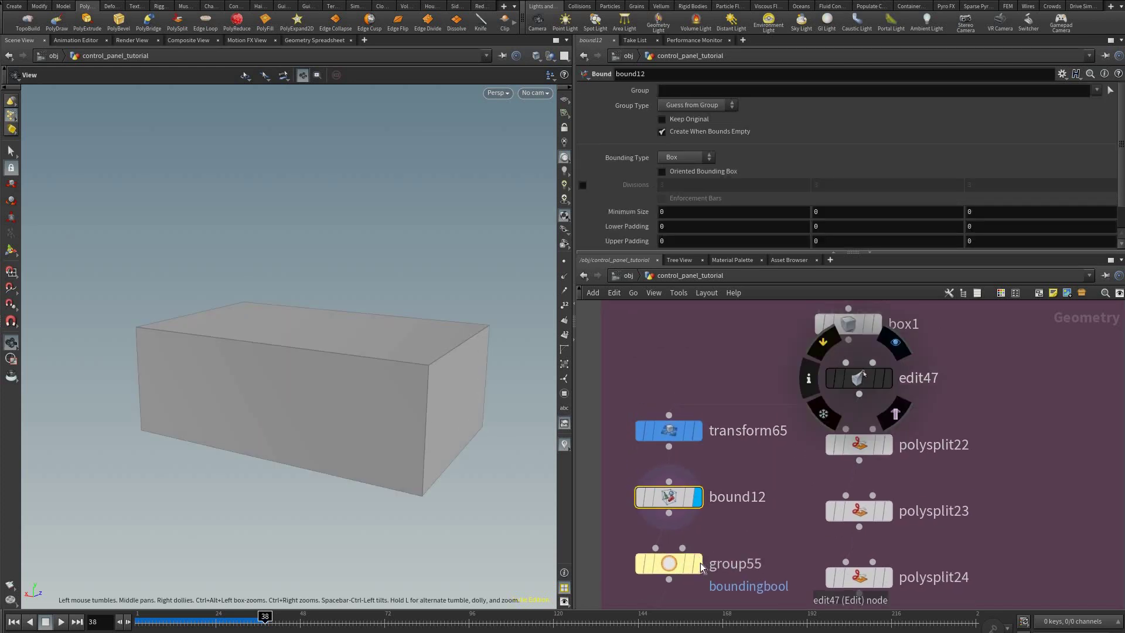
pyautogui.click(863, 378)
pyautogui.click(888, 379)
# - Display group55 to view the bounding box assigned to the boundingbool group and locate it in the button model network
pyautogui.click(698, 564)
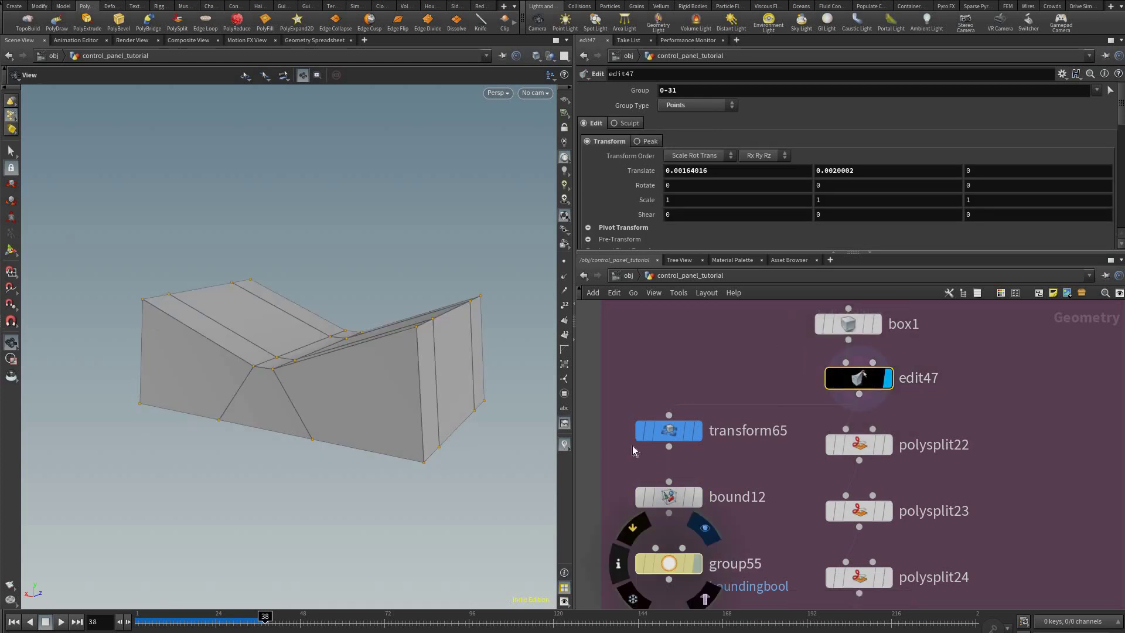
pyautogui.scroll(-4, 677, 466)
pyautogui.moveTo(636, 592); pyautogui.dragTo(627, 535, button='middle')
pyautogui.scroll(-2, 688, 533)
pyautogui.moveTo(741, 343); pyautogui.dragTo(732, 355, button='middle')
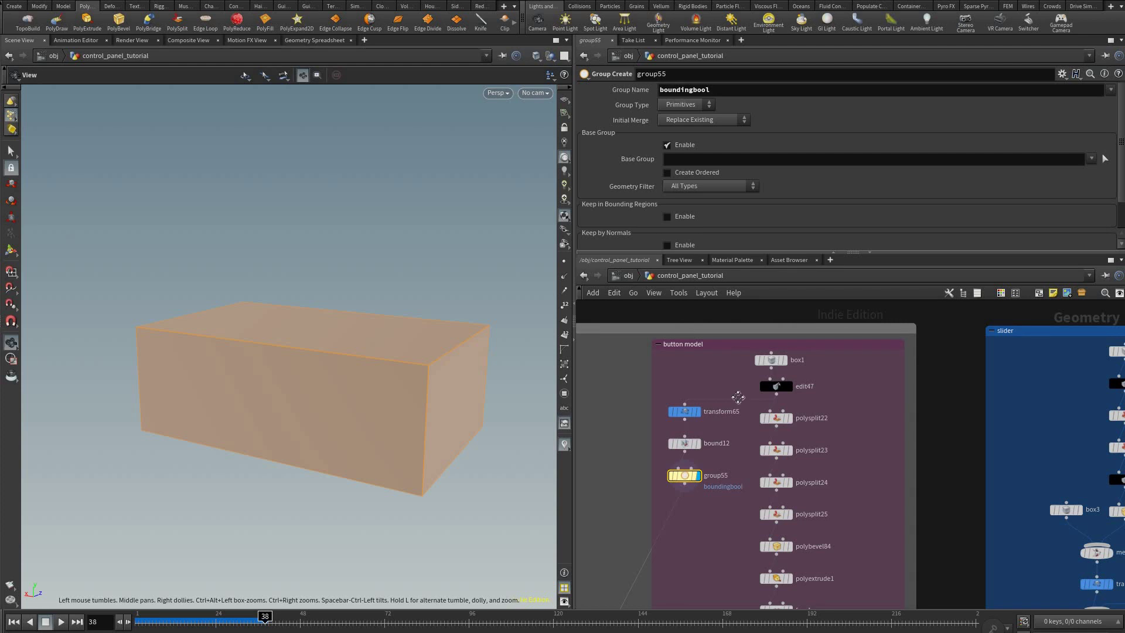
# - Trace the group55 output to copytopoints23 in the buttons network and examine the nodes below normal23
pyautogui.moveTo(739, 397); pyautogui.dragTo(730, 262, button='middle')
pyautogui.moveTo(767, 559); pyautogui.dragTo(747, 605, button='middle')
pyautogui.moveTo(800, 457); pyautogui.dragTo(844, 530, button='middle')
pyautogui.scroll(-5, 646, 563)
pyautogui.moveTo(616, 572); pyautogui.dragTo(687, 550, button='middle')
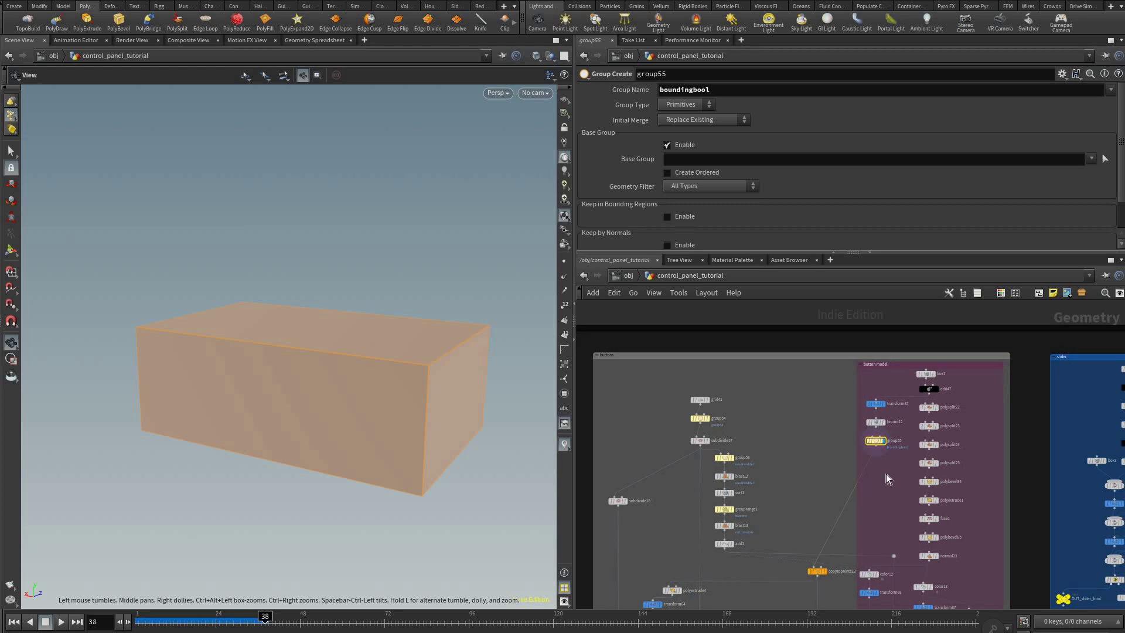
pyautogui.moveTo(881, 509); pyautogui.dragTo(886, 473, button='middle')
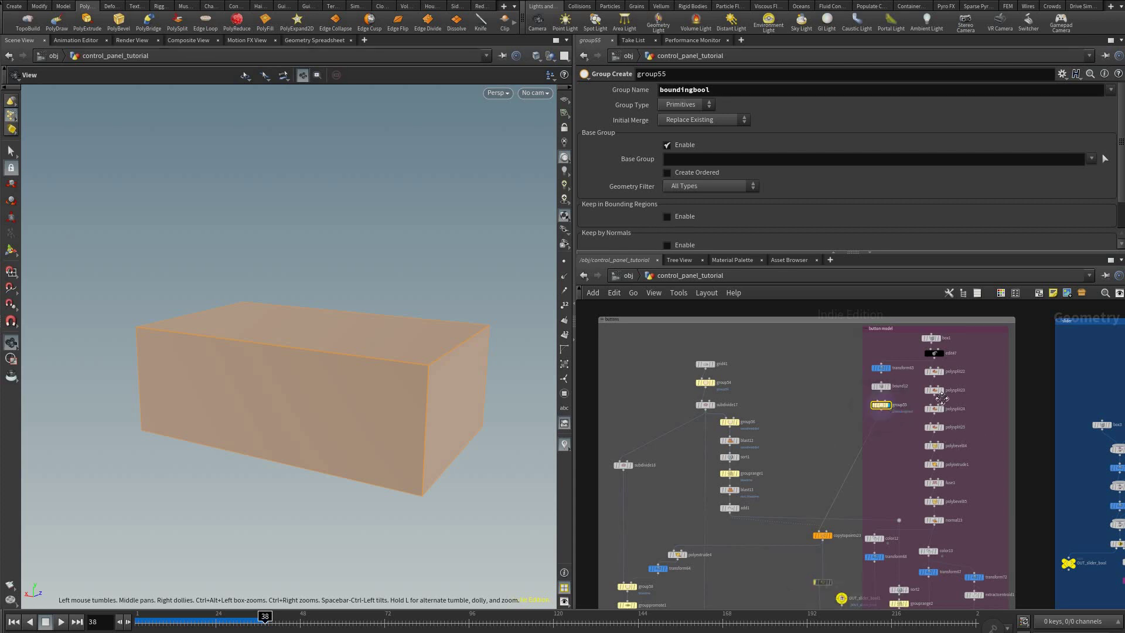
pyautogui.scroll(5, 957, 499)
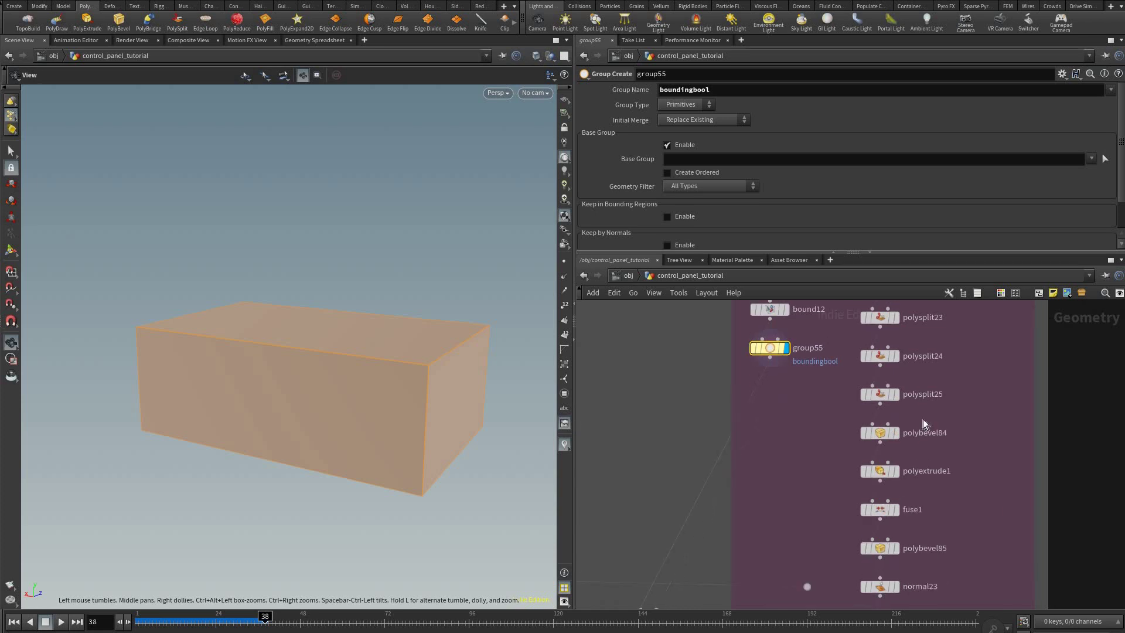
pyautogui.moveTo(935, 493); pyautogui.dragTo(942, 333, button='middle')
pyautogui.scroll(2, 933, 409)
pyautogui.scroll(-1, 947, 347)
pyautogui.moveTo(772, 413); pyautogui.dragTo(781, 371, button='middle')
pyautogui.moveTo(776, 410); pyautogui.dragTo(772, 436, button='middle')
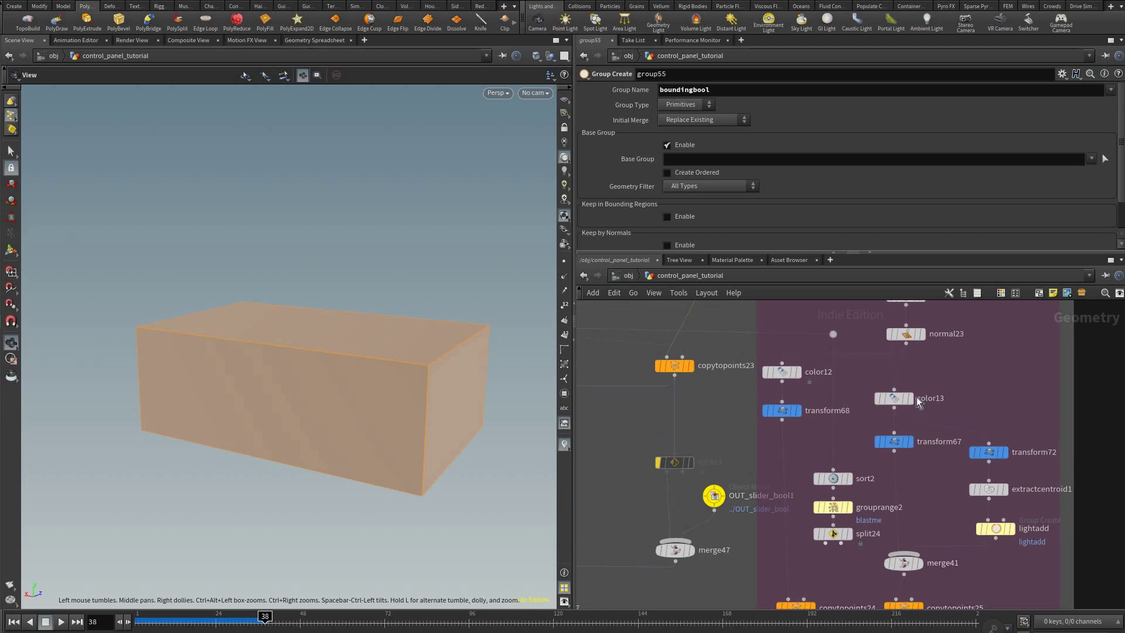
# - Display color13 and color12 to compare the green and orange versions of the button
pyautogui.moveTo(755, 454); pyautogui.dragTo(741, 414, button='middle')
pyautogui.moveTo(937, 375); pyautogui.dragTo(944, 435, button='middle')
pyautogui.scroll(1, 906, 422)
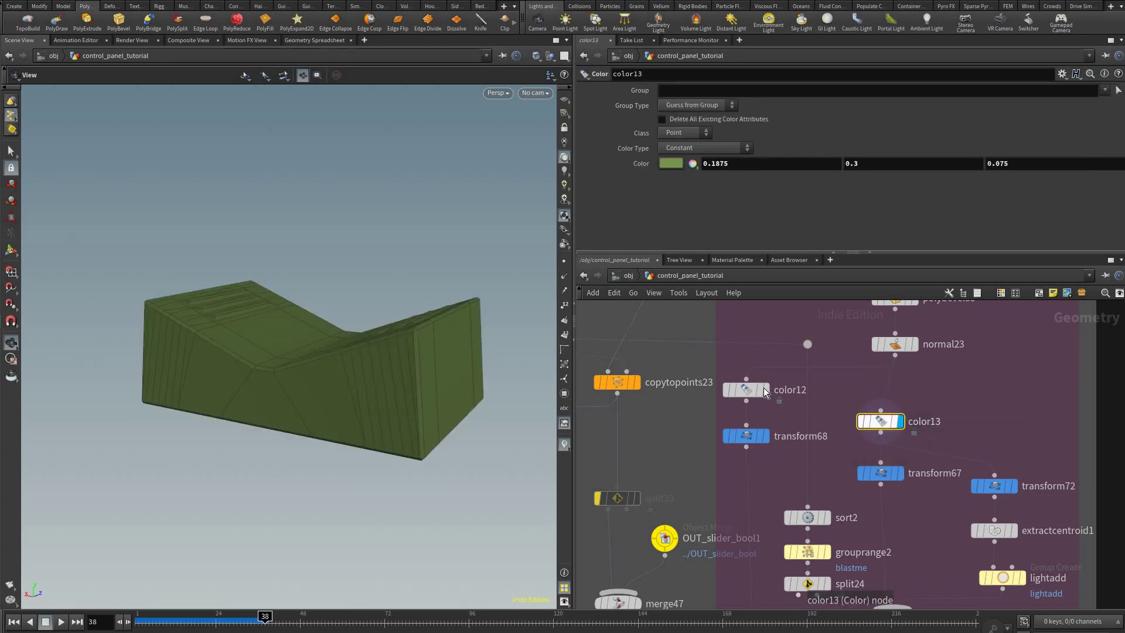
pyautogui.click(770, 366)
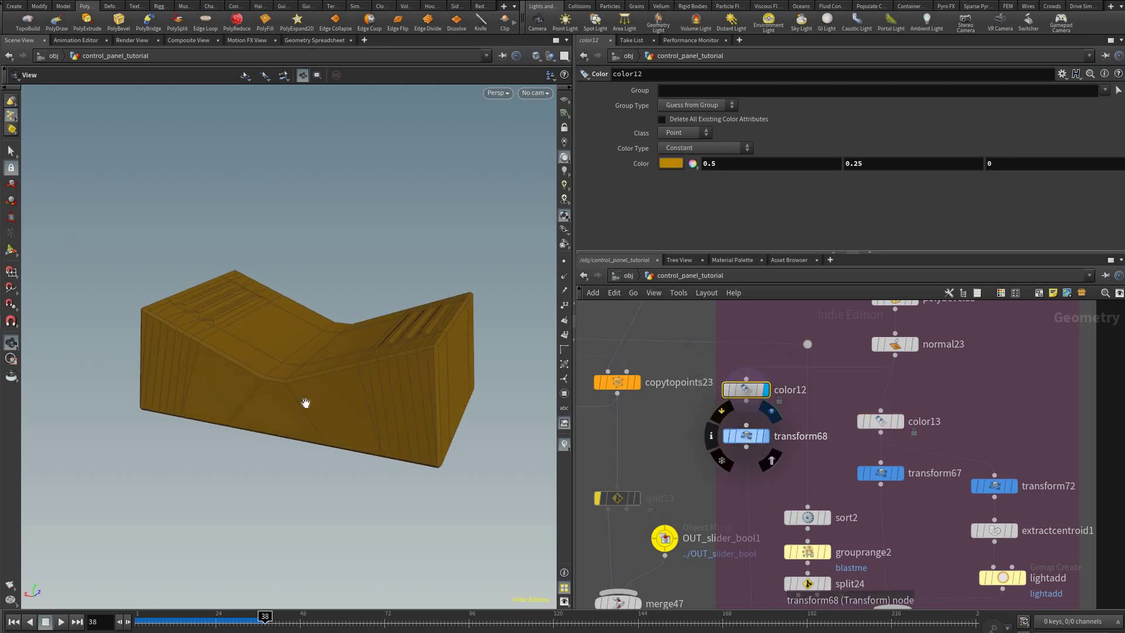
# - Display transform68 and transform67 alternately to compare the opposite tilts of the orange and green buttons
pyautogui.click(771, 412)
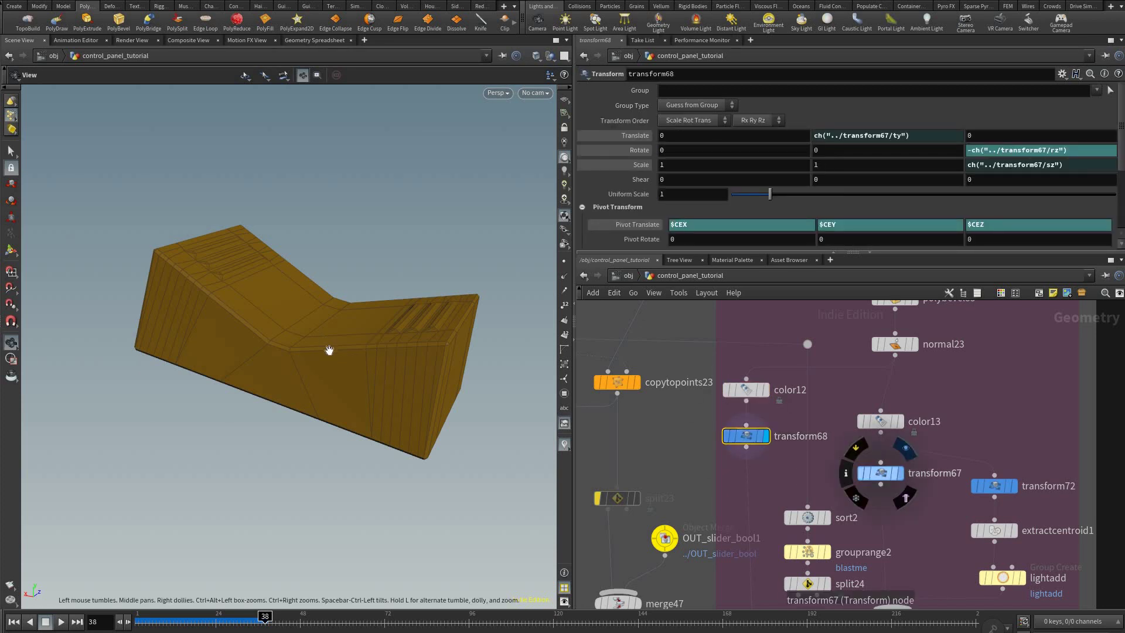
pyautogui.click(907, 449)
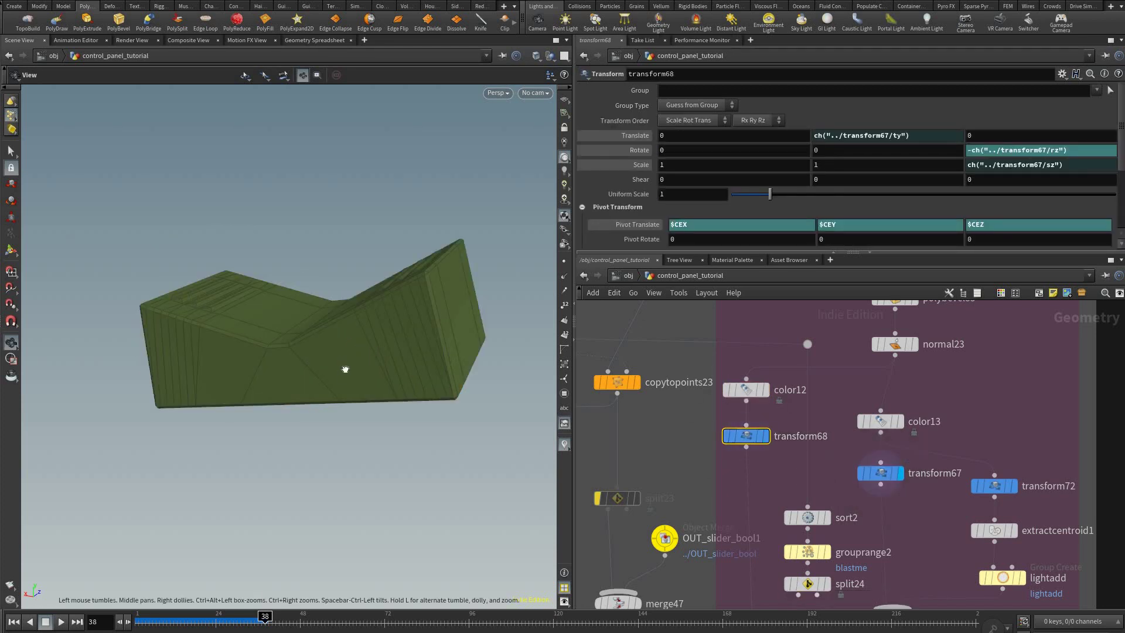
pyautogui.moveTo(345, 370); pyautogui.dragTo(328, 359)
pyautogui.click(769, 440)
pyautogui.click(903, 476)
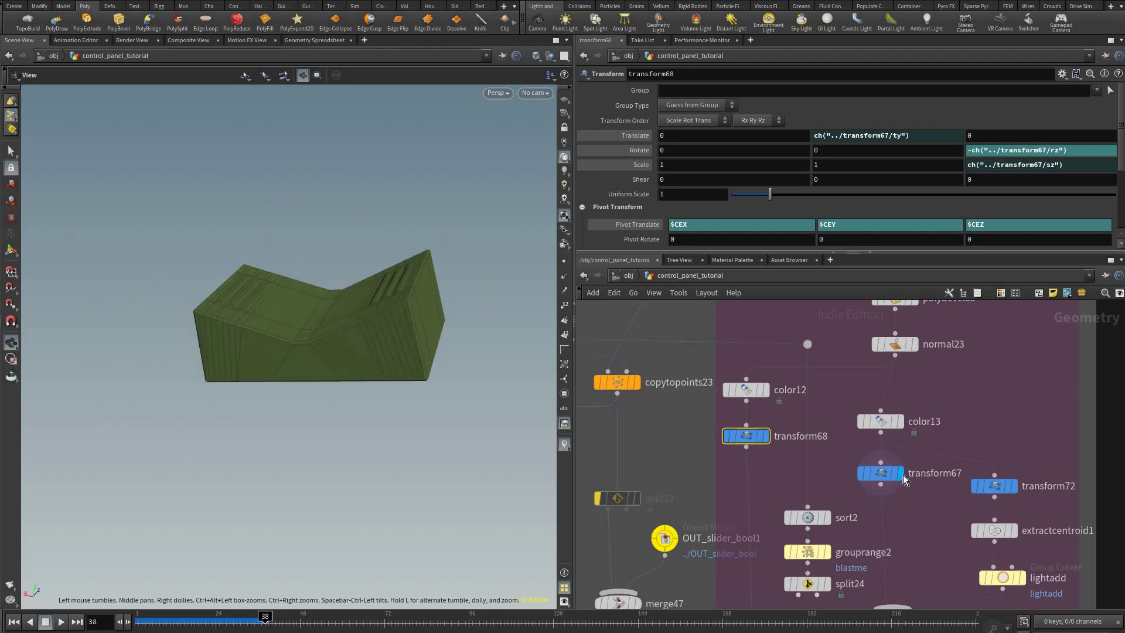
pyautogui.click(769, 436)
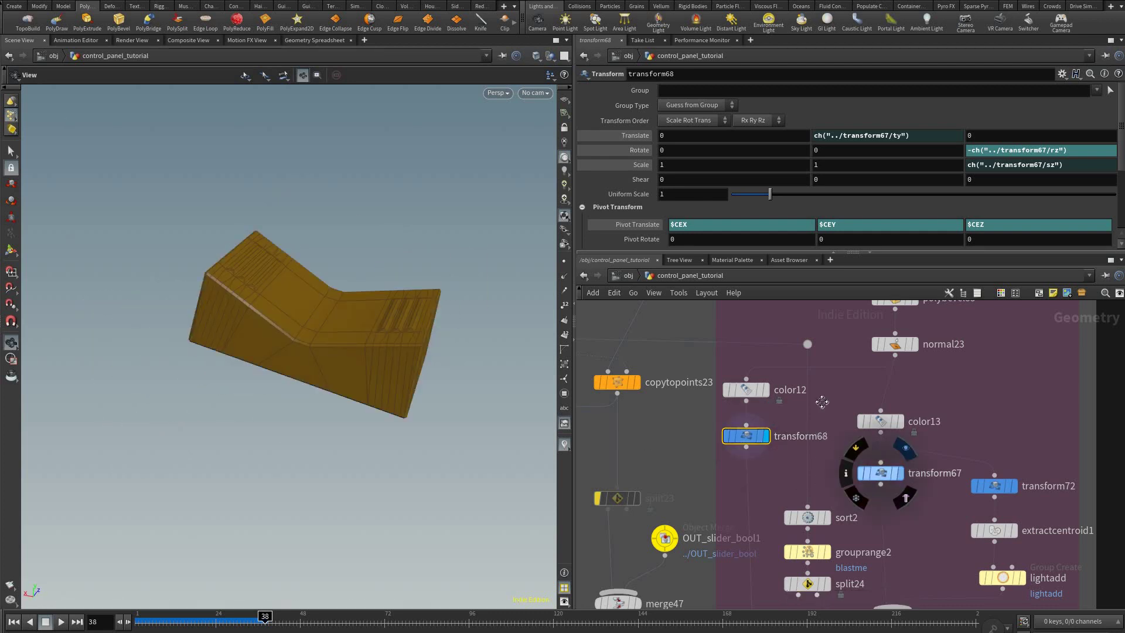
pyautogui.moveTo(867, 410); pyautogui.dragTo(863, 359, button='middle')
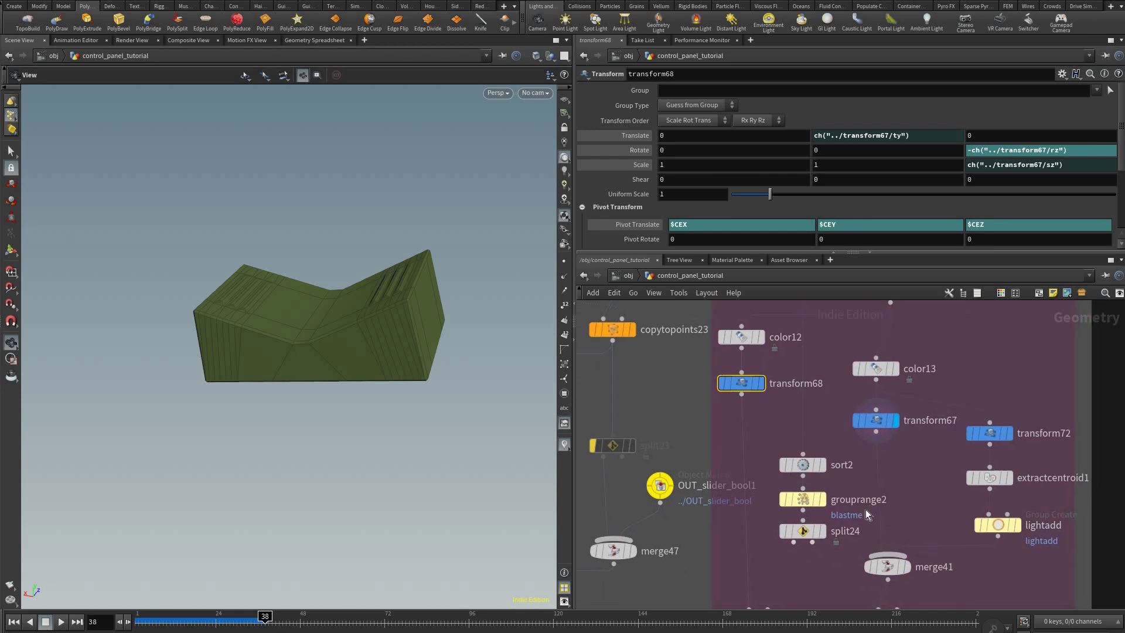
# - Locate transform72 beside transform67 in the button model network and show its transform parameters
pyautogui.moveTo(867, 510); pyautogui.dragTo(871, 435, button='middle')
pyautogui.moveTo(857, 530); pyautogui.dragTo(809, 566, button='middle')
pyautogui.moveTo(832, 526); pyautogui.dragTo(824, 527, button='middle')
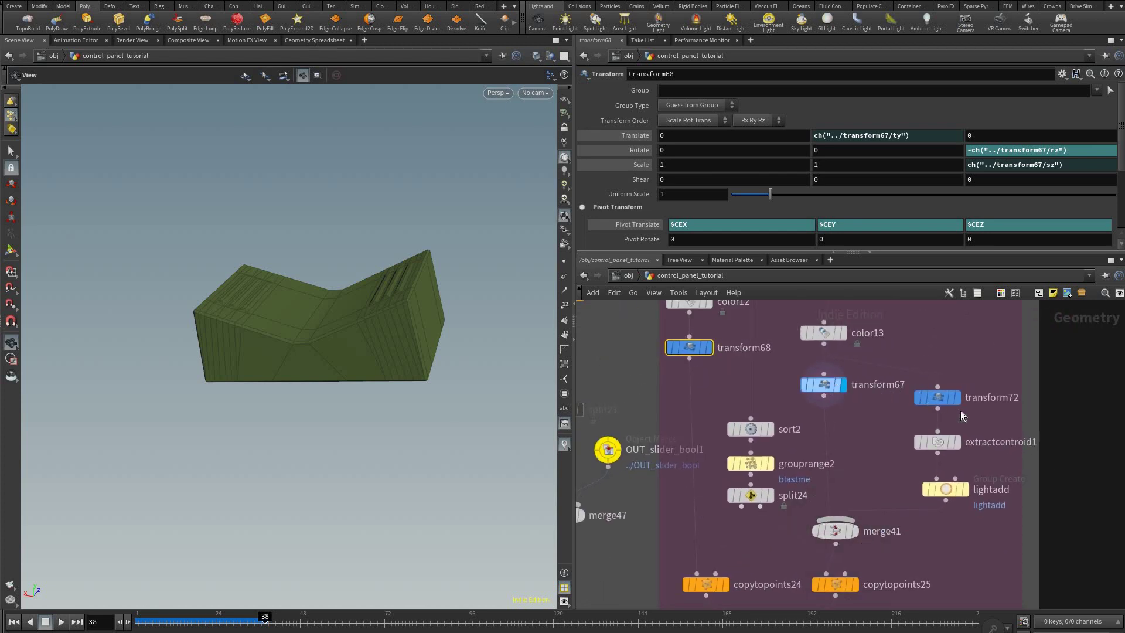
pyautogui.moveTo(952, 411); pyautogui.dragTo(946, 425, button='middle')
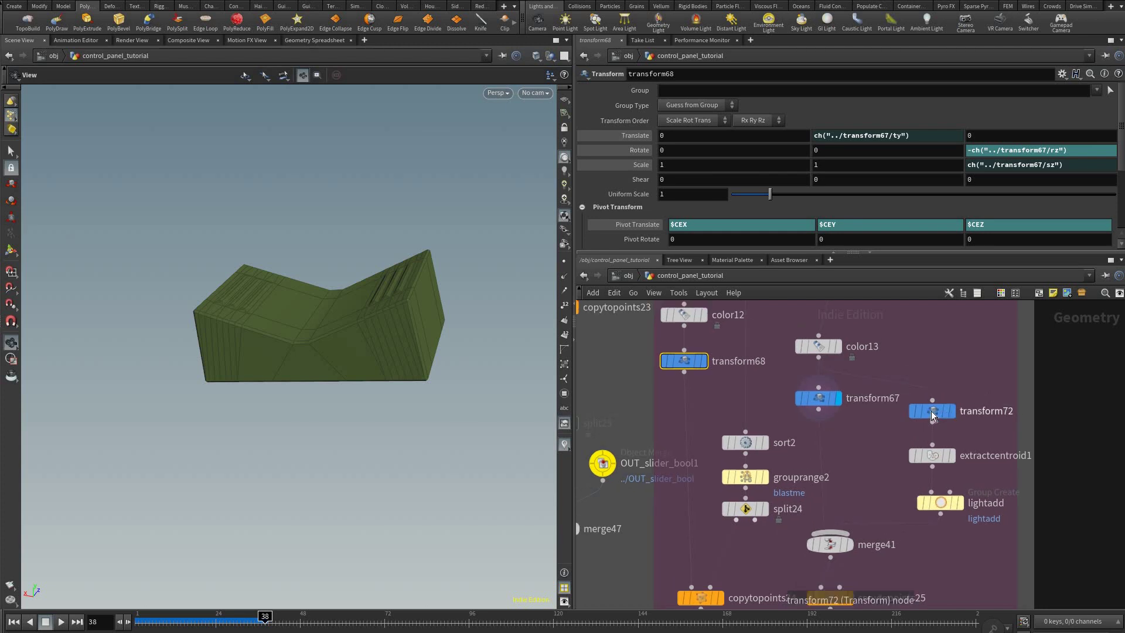
pyautogui.click(953, 412)
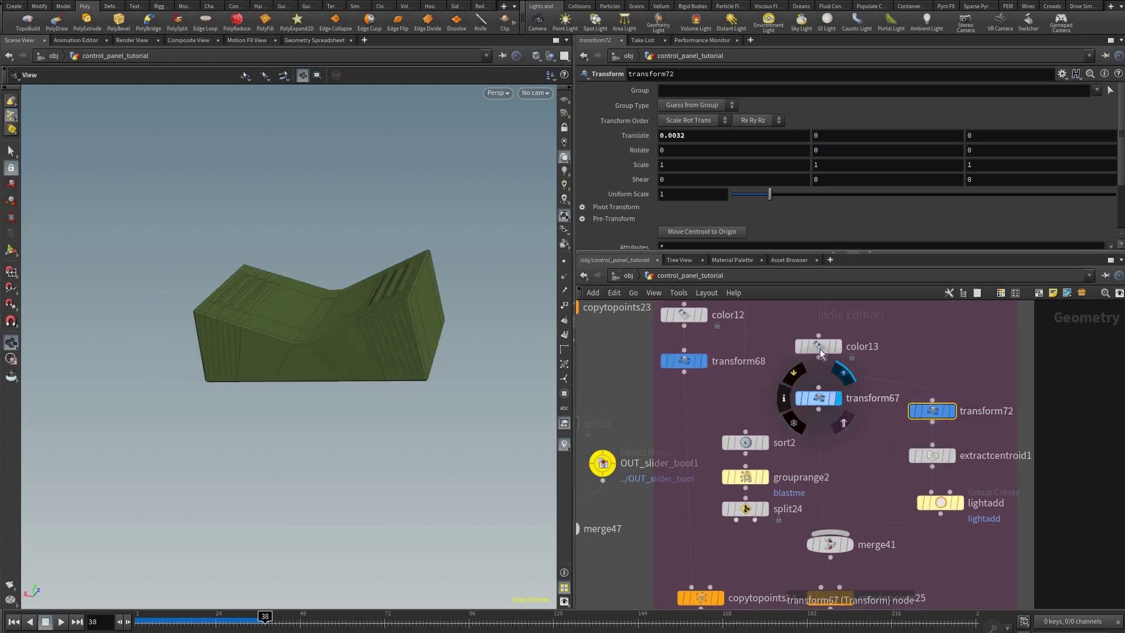
# - Display color13 and transform67 to compare the green button before and after its tilt
pyautogui.click(837, 347)
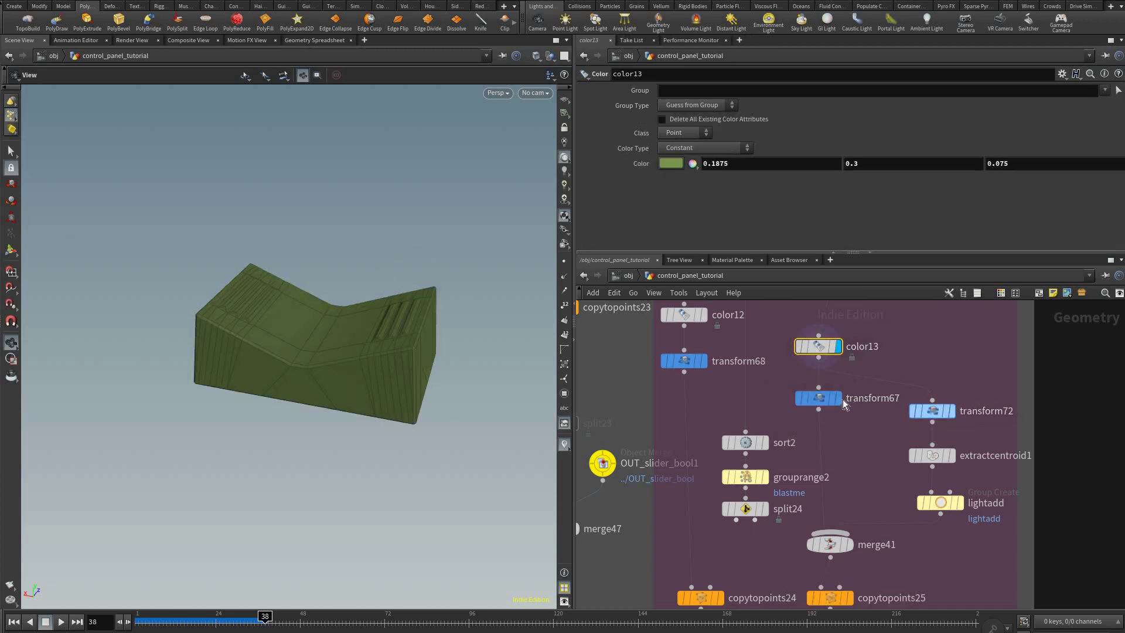
pyautogui.moveTo(820, 398)
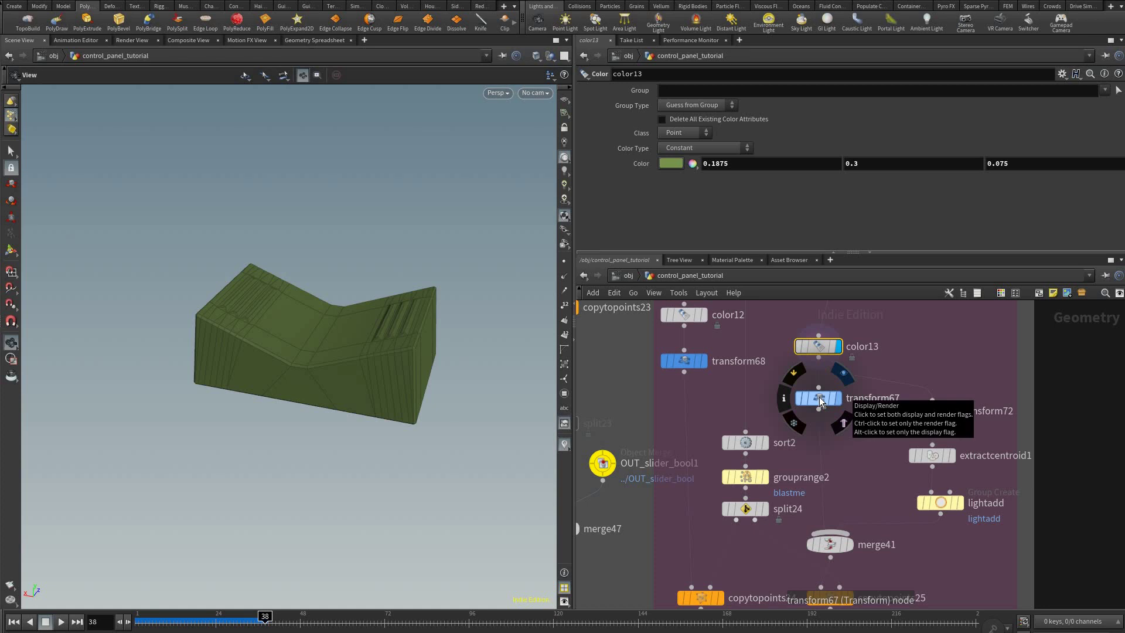
pyautogui.click(844, 371)
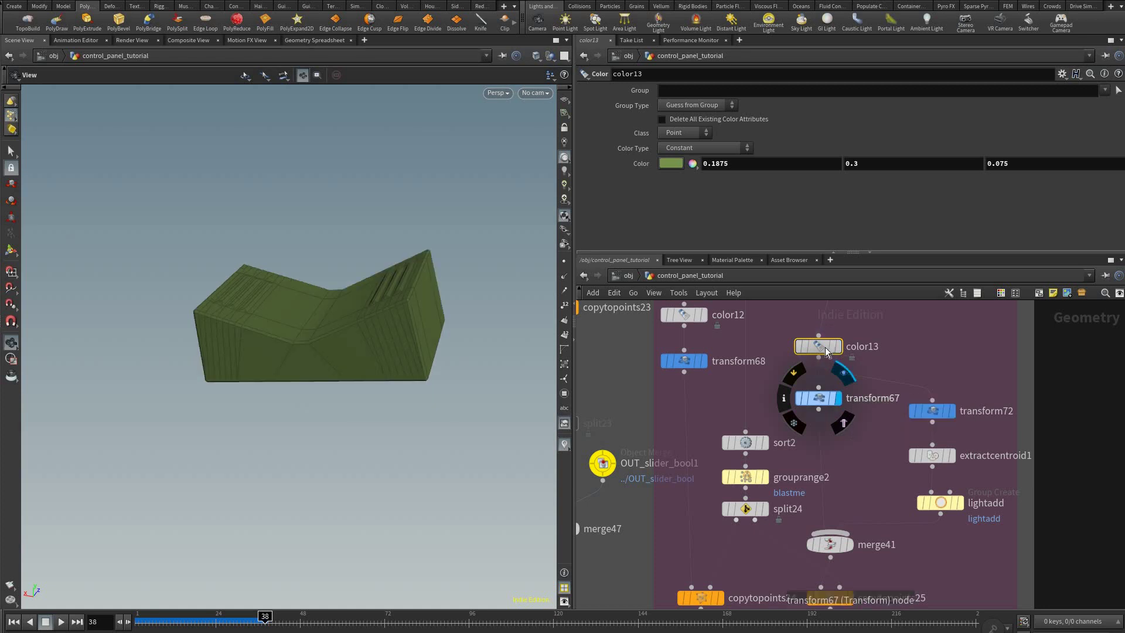
pyautogui.click(819, 398)
# - Display color13, transform72 and extractcentroid1 in turn to view the button's offset and its extracted centroid point
pyautogui.click(839, 346)
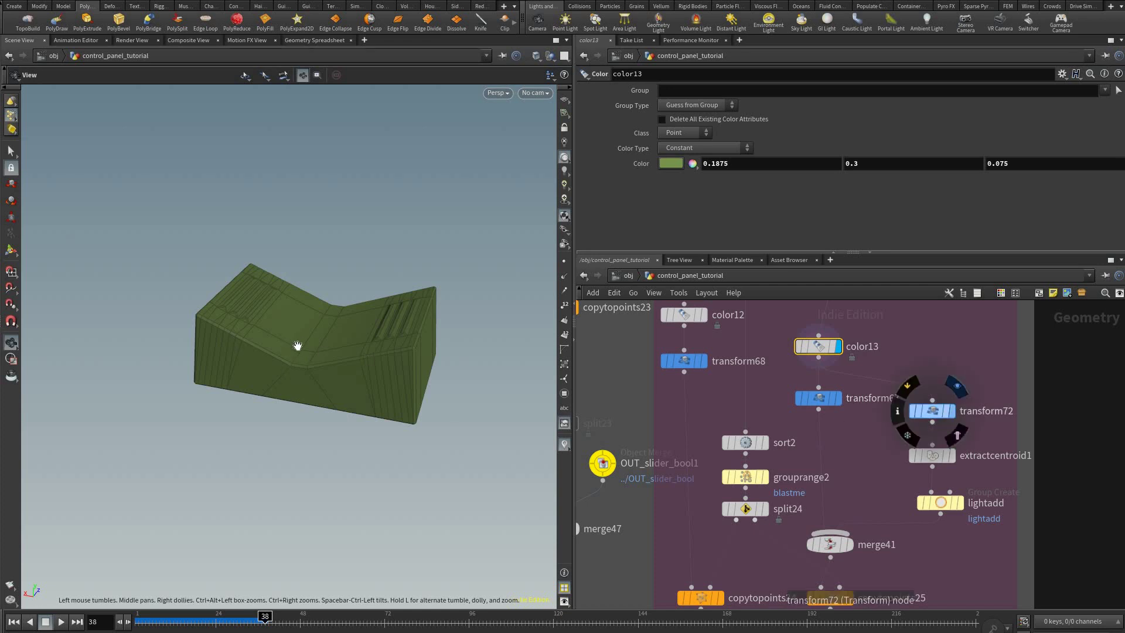
pyautogui.click(957, 387)
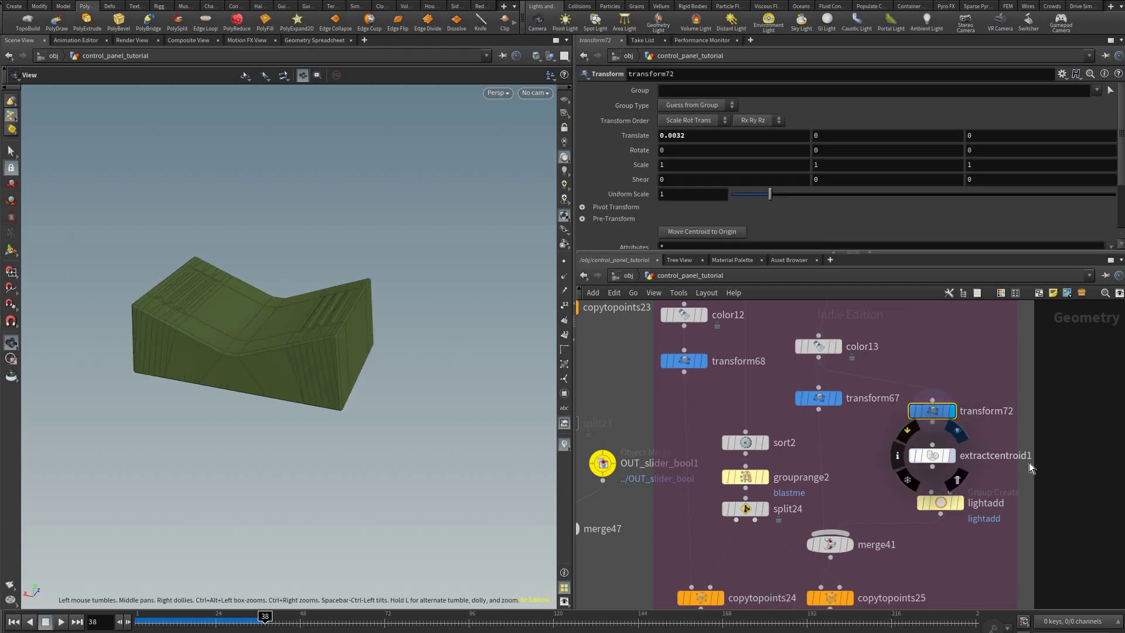
pyautogui.click(983, 456)
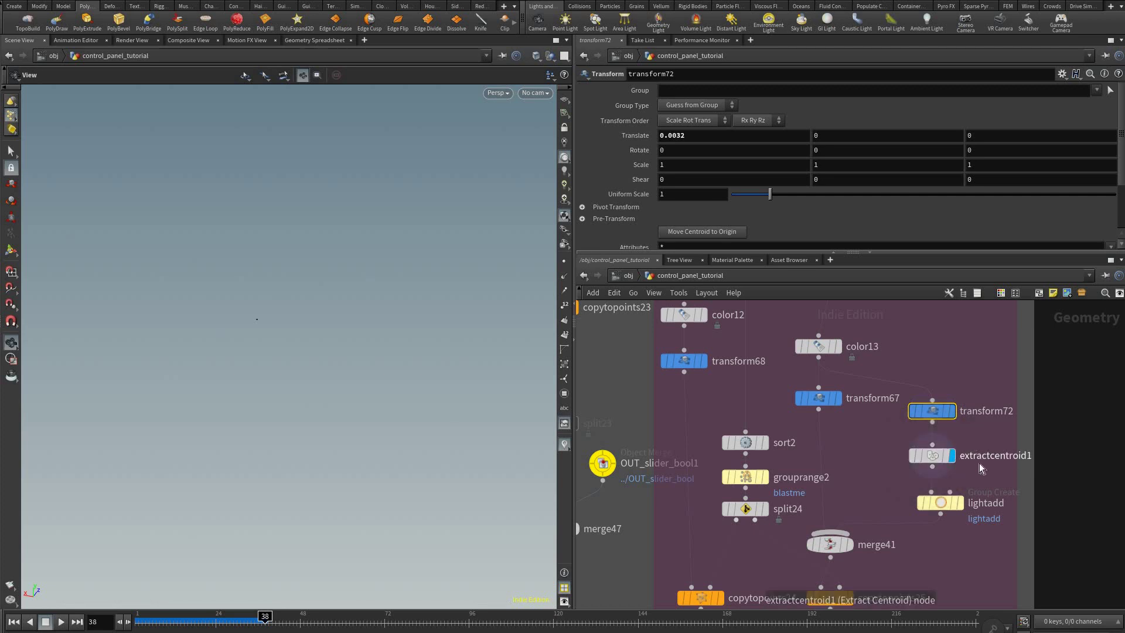
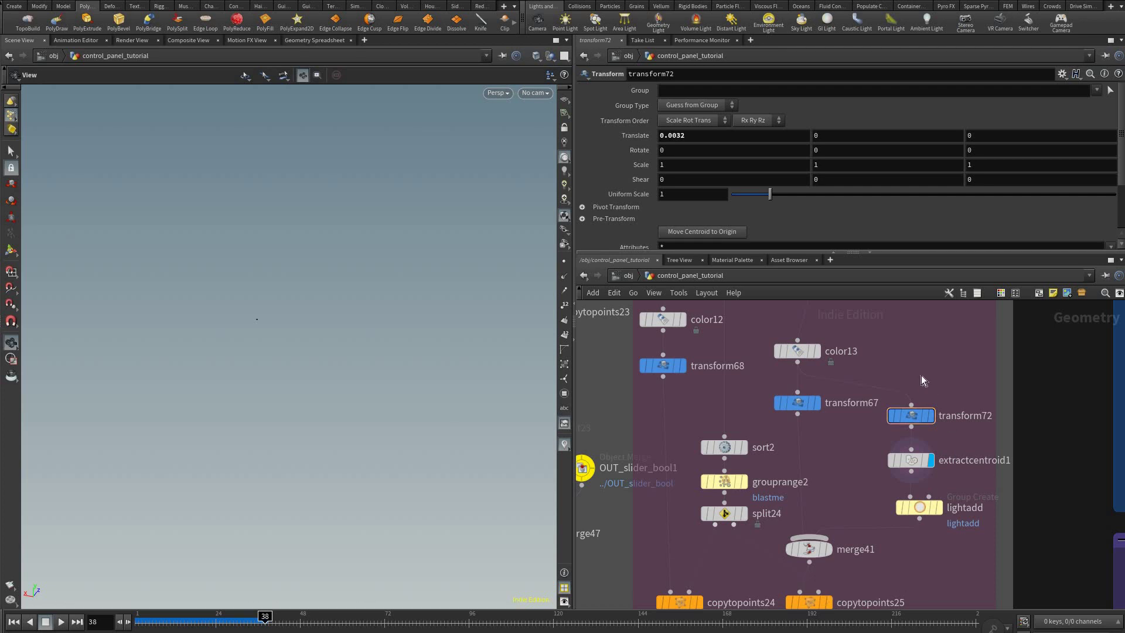
# - Place an Add node with one point above transform72 and delete it again
pyautogui.press('Tab')
pyautogui.press('Escape')
pyautogui.press('Tab')
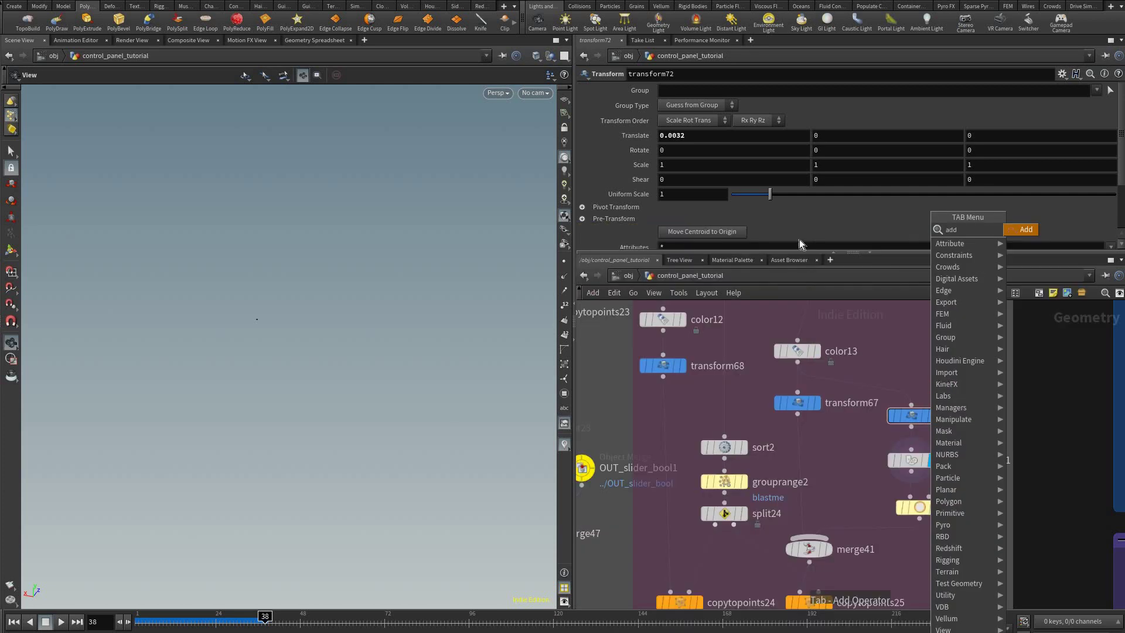
pyautogui.press('Escape')
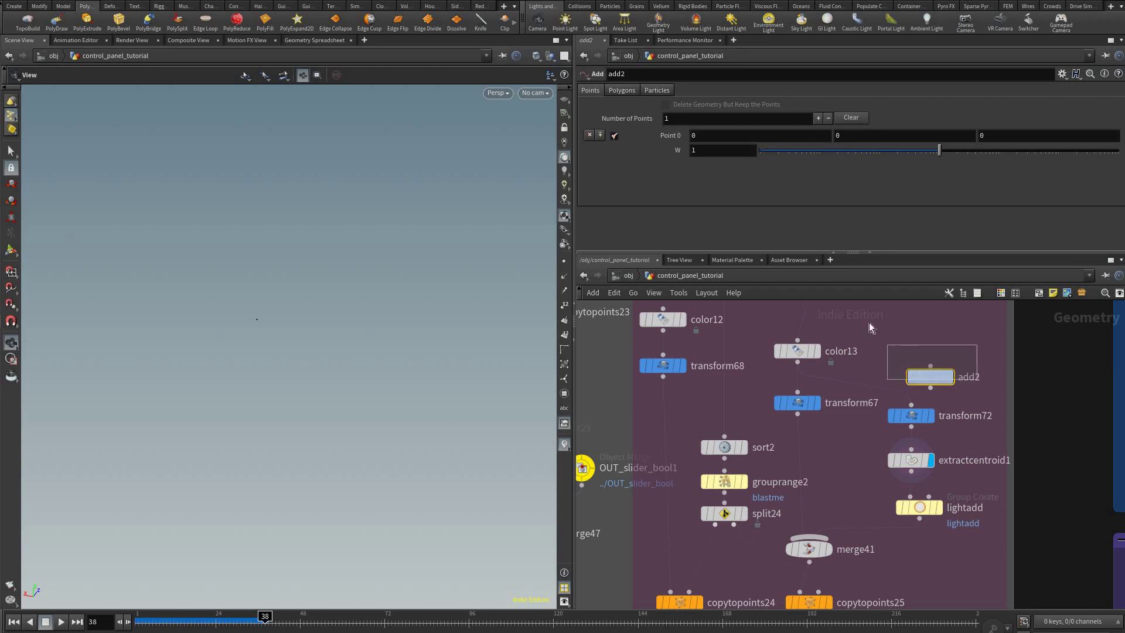
pyautogui.press('Delete')
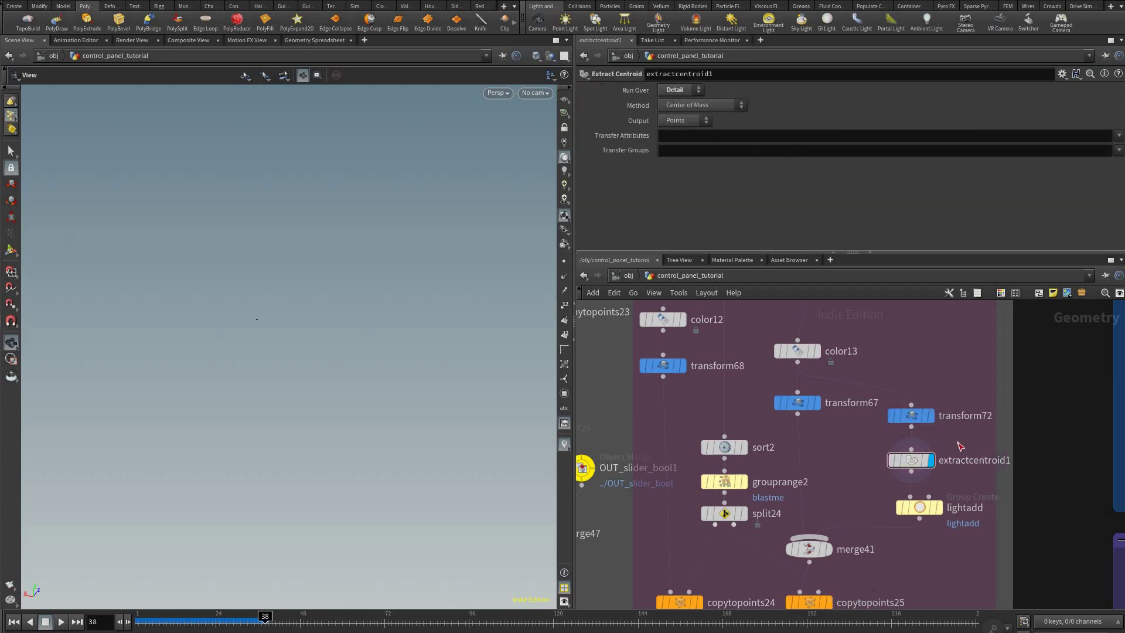
# - Display lightadd to view the centroid point assigned to the lightadd point group
pyautogui.moveTo(962, 479); pyautogui.dragTo(989, 434, button='middle')
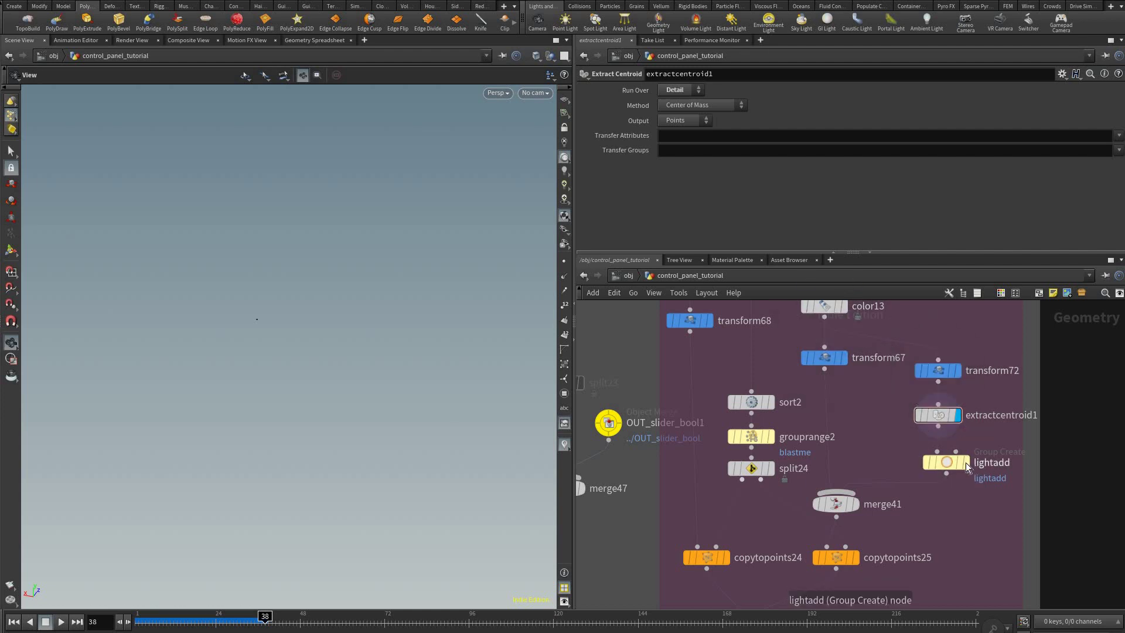
pyautogui.moveTo(948, 463)
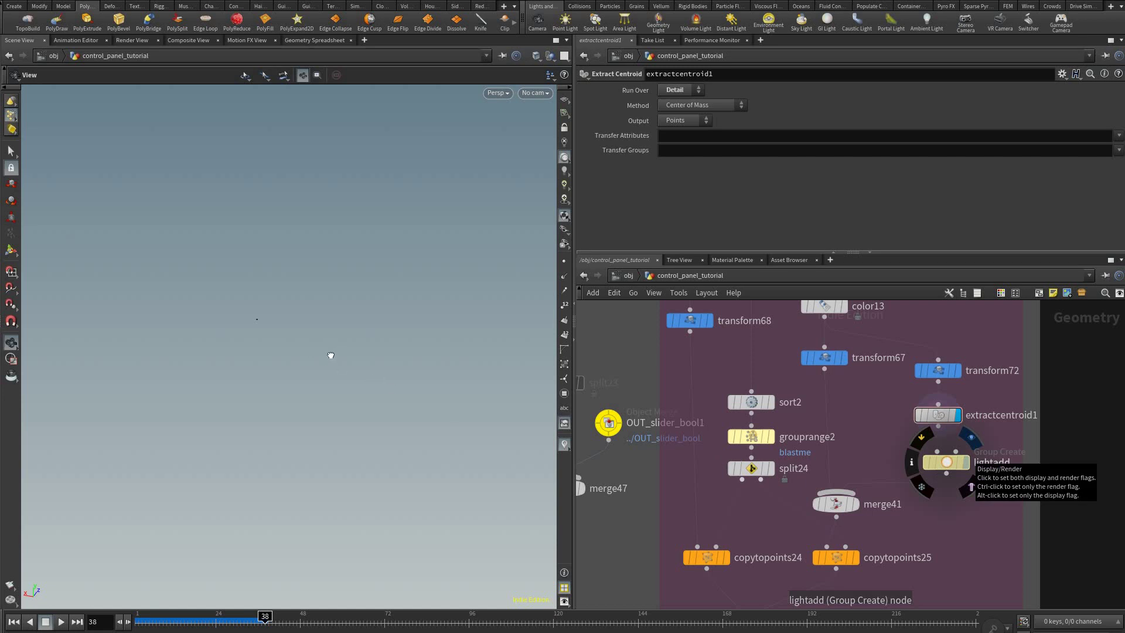
pyautogui.click(966, 462)
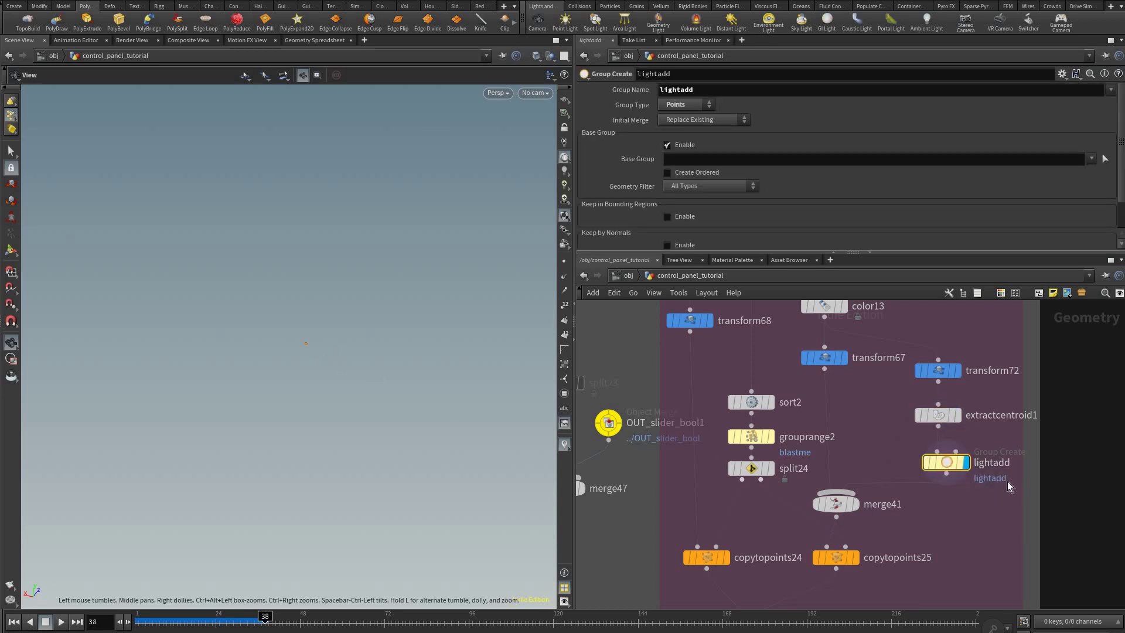
# - Display merge41 and inspect the tilted button and light point in wireframe before returning to shaded display
pyautogui.scroll(3, 1010, 453)
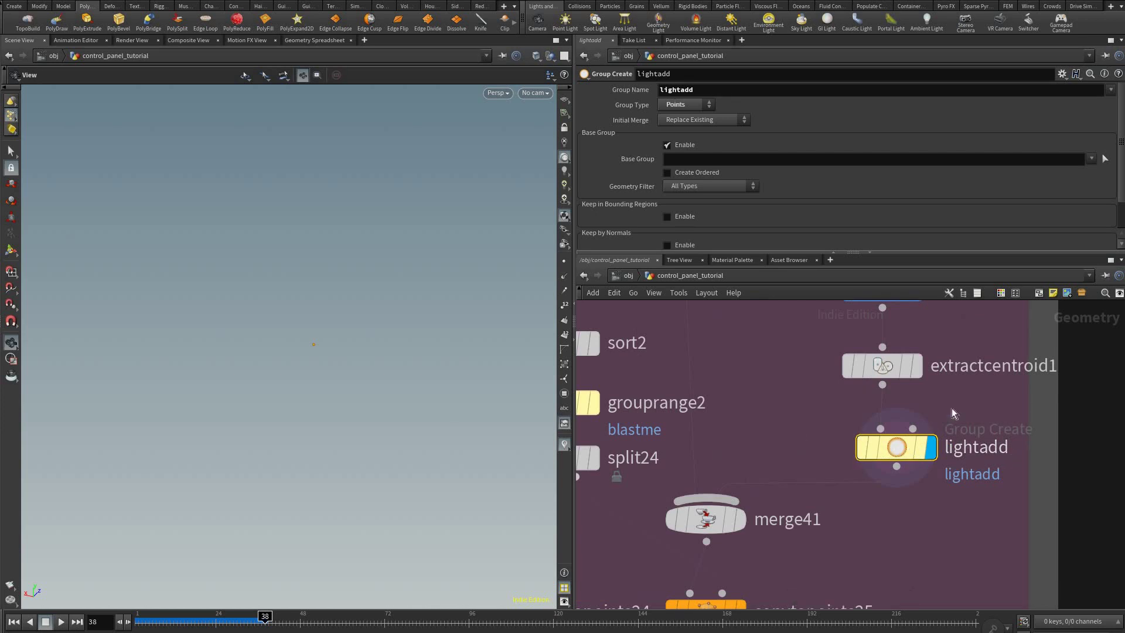
pyautogui.moveTo(785, 525); pyautogui.dragTo(829, 525, button='middle')
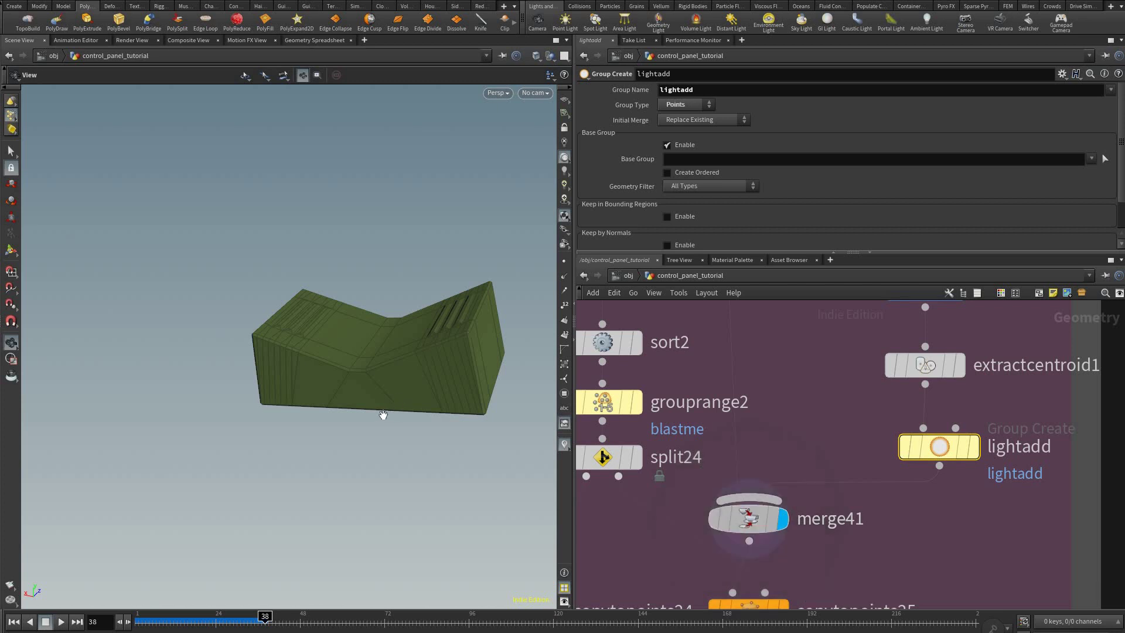
pyautogui.moveTo(311, 435)
pyautogui.mouseDown()
pyautogui.moveTo(377, 432)
pyautogui.moveTo(364, 414)
pyautogui.moveTo(388, 403)
pyautogui.moveTo(410, 437)
pyautogui.mouseUp()
pyautogui.press('w')
pyautogui.scroll(3, 377, 431)
pyautogui.scroll(-5, 395, 417)
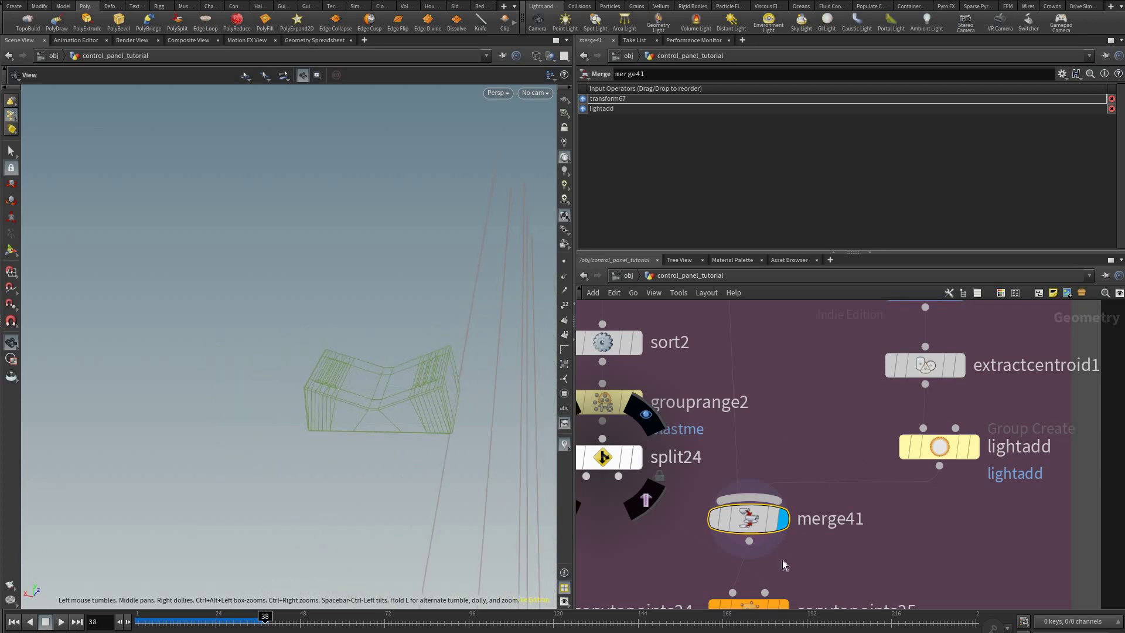
pyautogui.hotkey('shift', 'w')
# - Examine the color, transform and centroid branches between normal23 and merge41 in the button model network
pyautogui.scroll(-4, 809, 480)
pyautogui.moveTo(770, 396); pyautogui.dragTo(776, 485, button='middle')
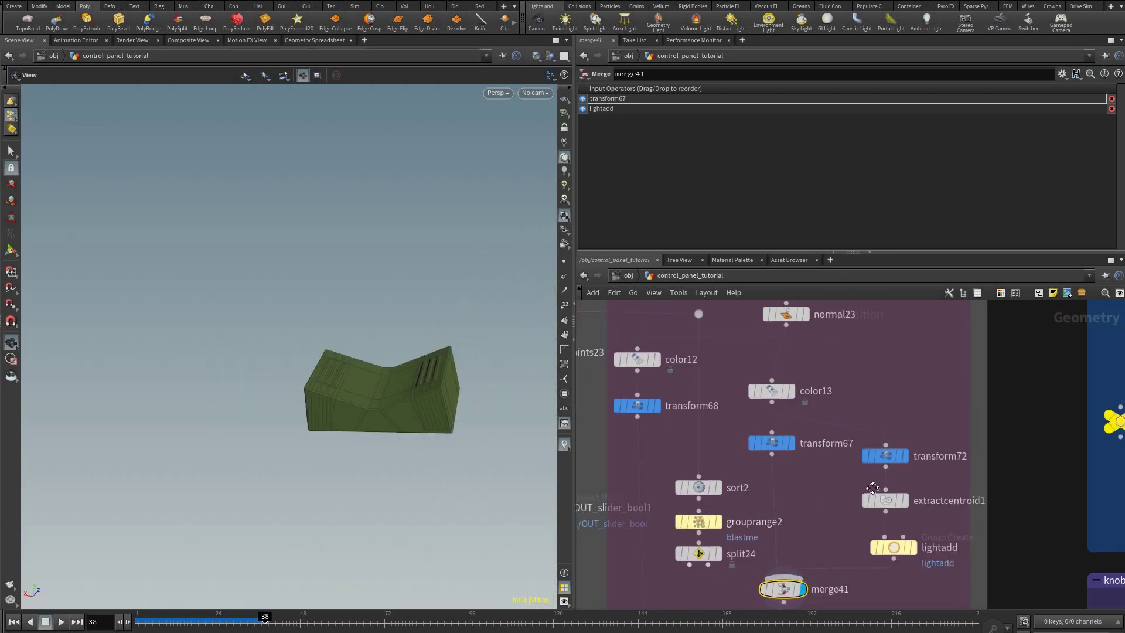
pyautogui.moveTo(856, 534); pyautogui.dragTo(869, 484, button='middle')
pyautogui.moveTo(818, 515); pyautogui.dragTo(861, 515, button='middle')
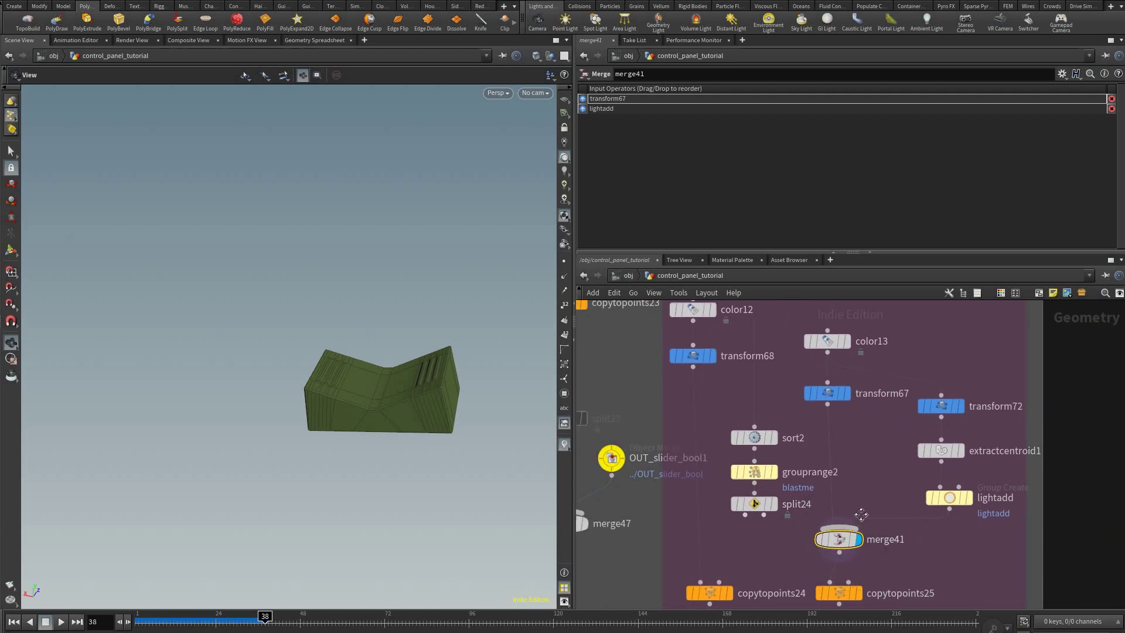
pyautogui.moveTo(871, 382); pyautogui.dragTo(879, 429, button='middle')
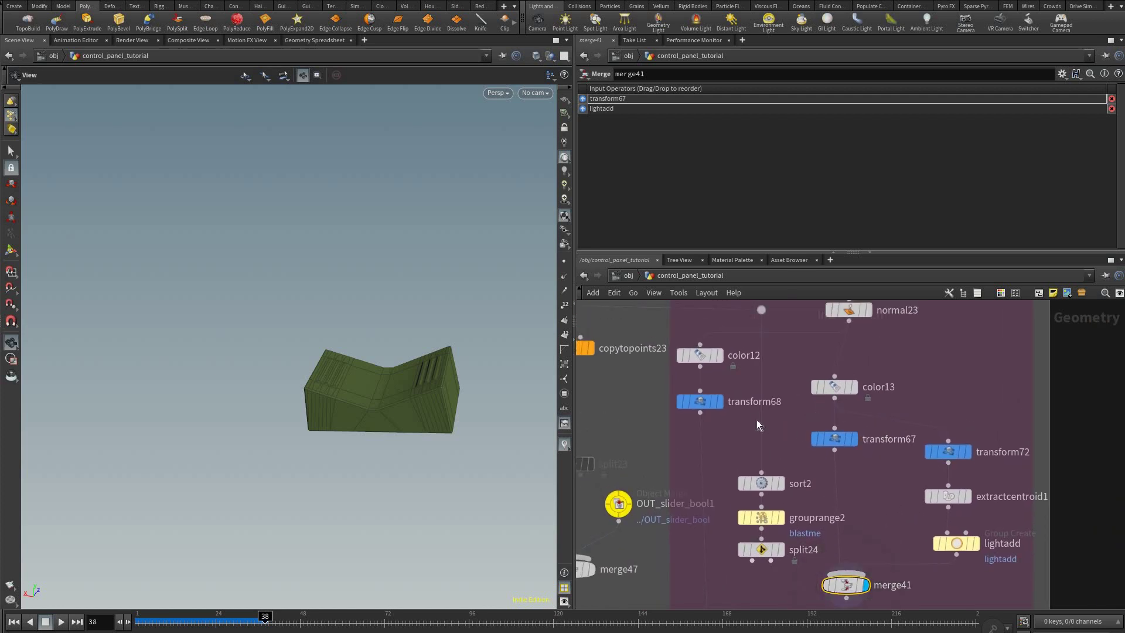
pyautogui.moveTo(730, 418); pyautogui.dragTo(756, 421, button='middle')
pyautogui.moveTo(900, 411); pyautogui.dragTo(879, 400, button='middle')
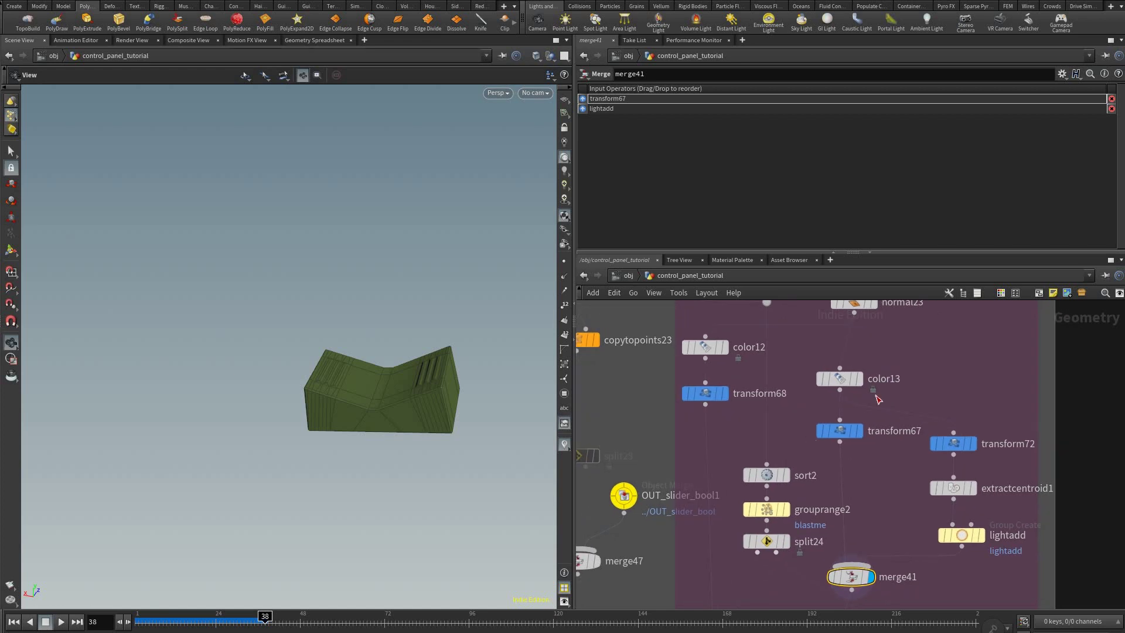
pyautogui.moveTo(724, 468)
pyautogui.mouseDown(button='middle')
pyautogui.moveTo(741, 429)
pyautogui.moveTo(724, 531)
pyautogui.moveTo(726, 467)
pyautogui.mouseUp(button='middle')
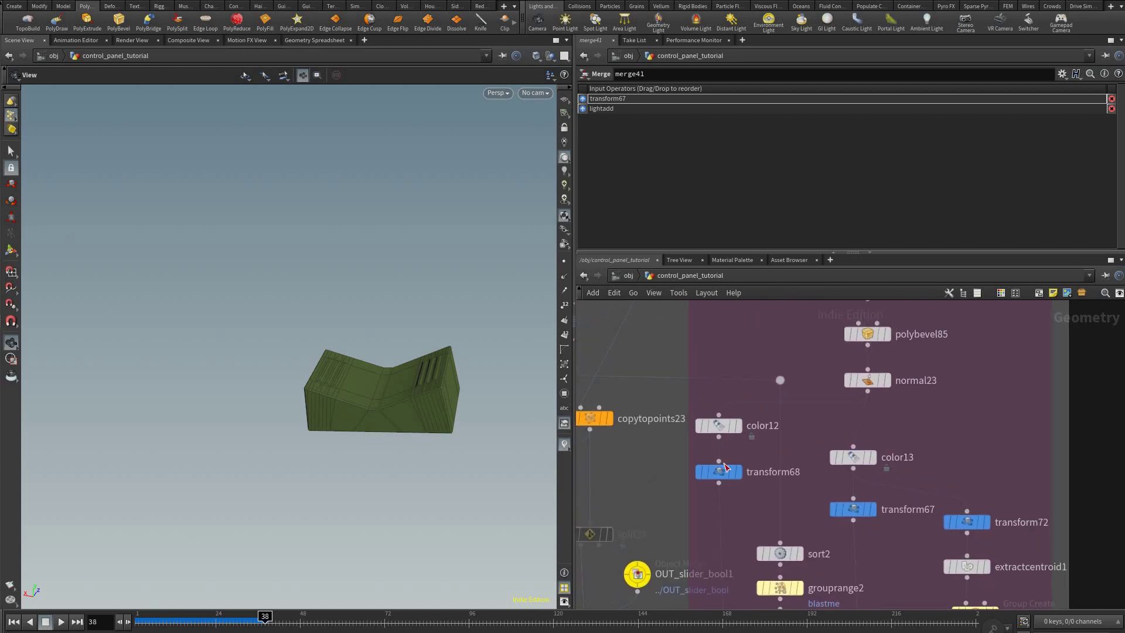
# - Display color12 and transform68 in turn to view the second button variant's colour and tilt
pyautogui.click(739, 426)
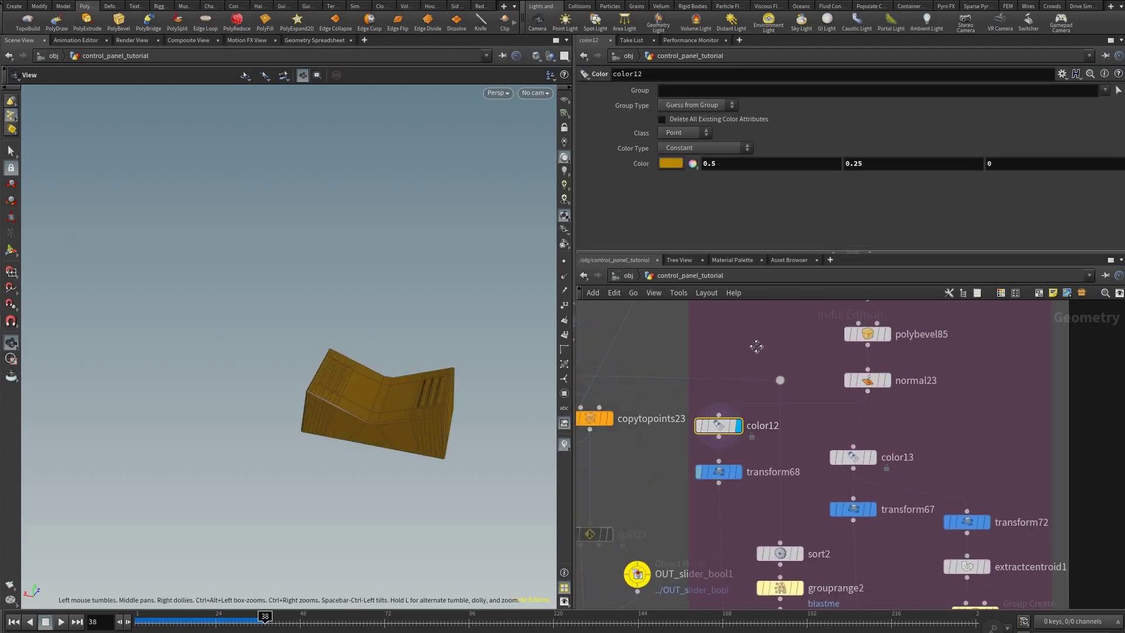
pyautogui.click(738, 472)
pyautogui.click(719, 472)
pyautogui.moveTo(755, 484); pyautogui.dragTo(764, 332, button='middle')
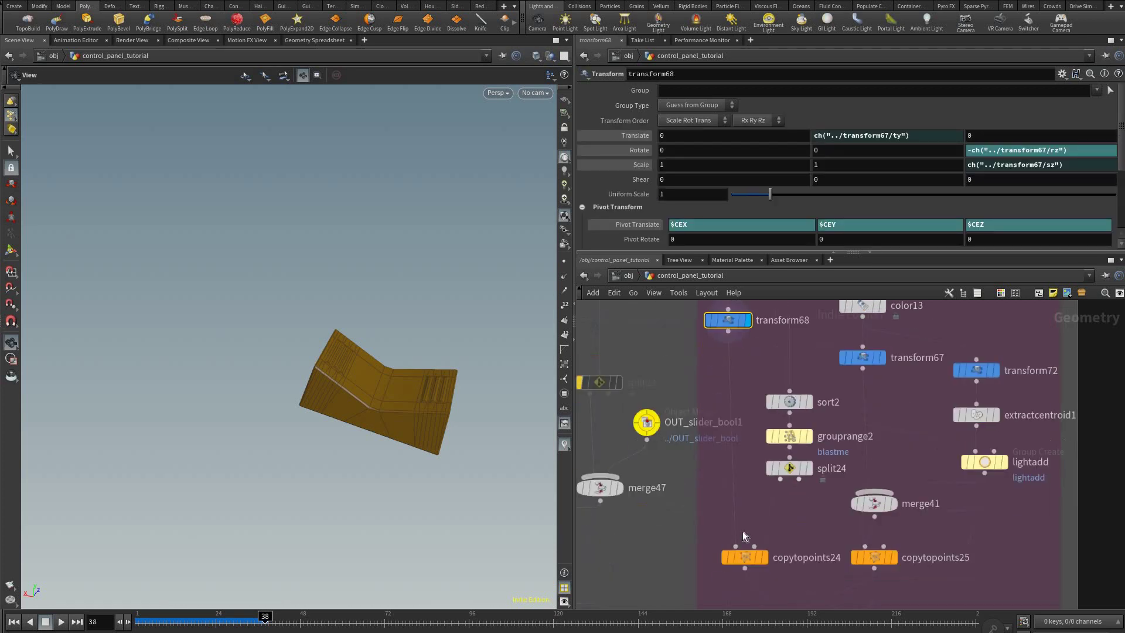
pyautogui.moveTo(743, 531); pyautogui.dragTo(745, 477, button='middle')
pyautogui.moveTo(799, 310); pyautogui.dragTo(799, 400, button='middle')
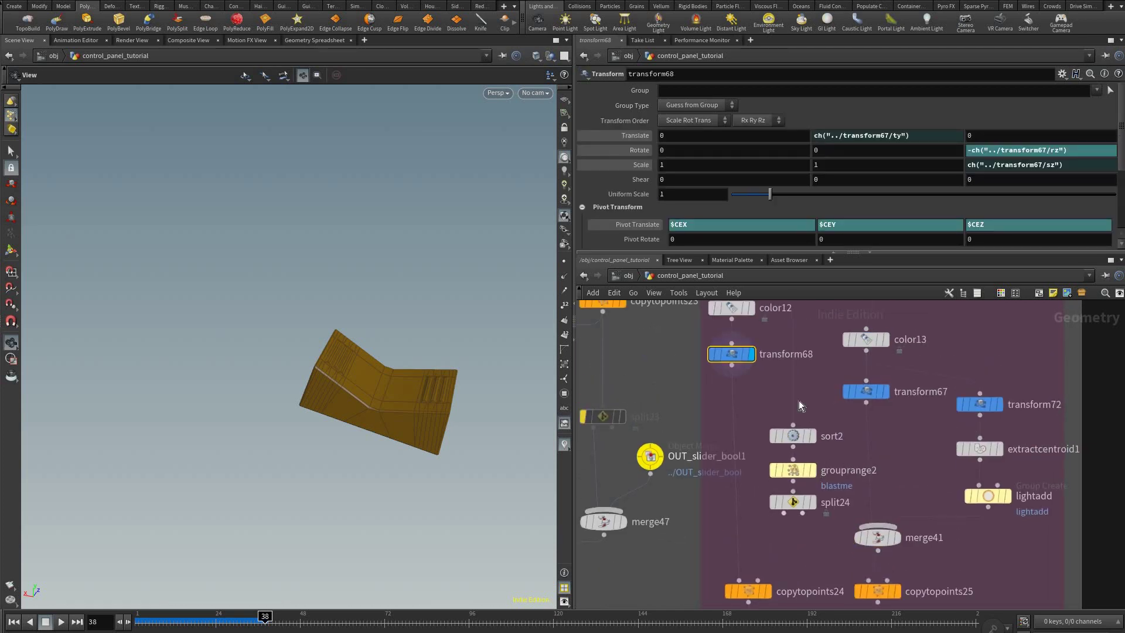
pyautogui.moveTo(862, 533); pyautogui.dragTo(797, 571, button='middle')
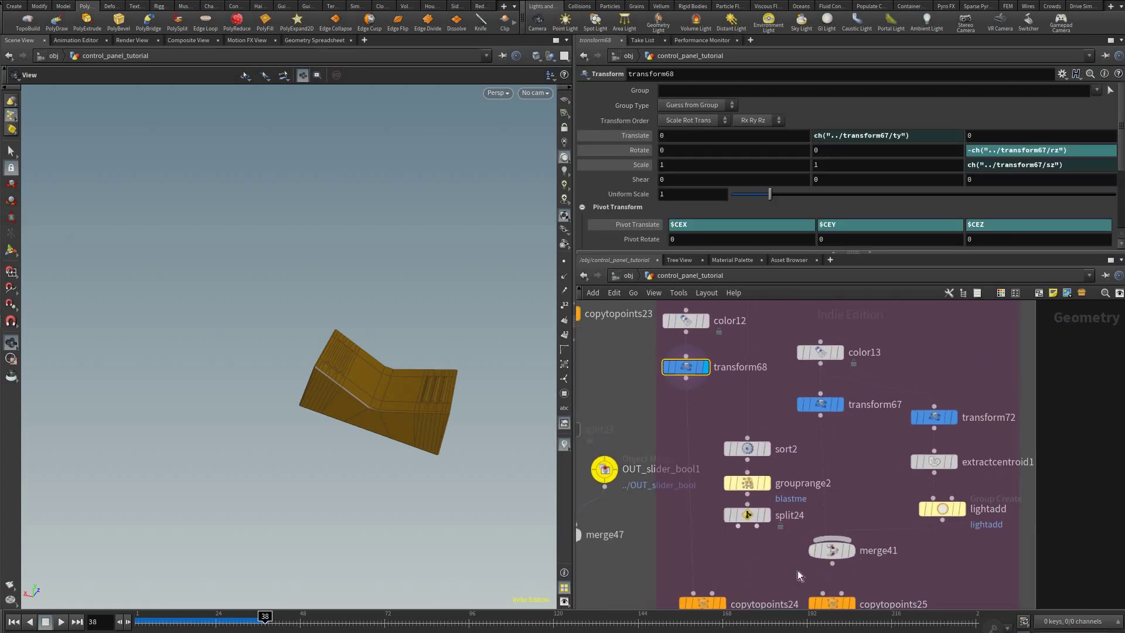
# - Examine the transform67 and lightadd branches into merge41 and how the button variants reach copytopoints24 and copytopoints25
pyautogui.moveTo(995, 379); pyautogui.dragTo(799, 570)
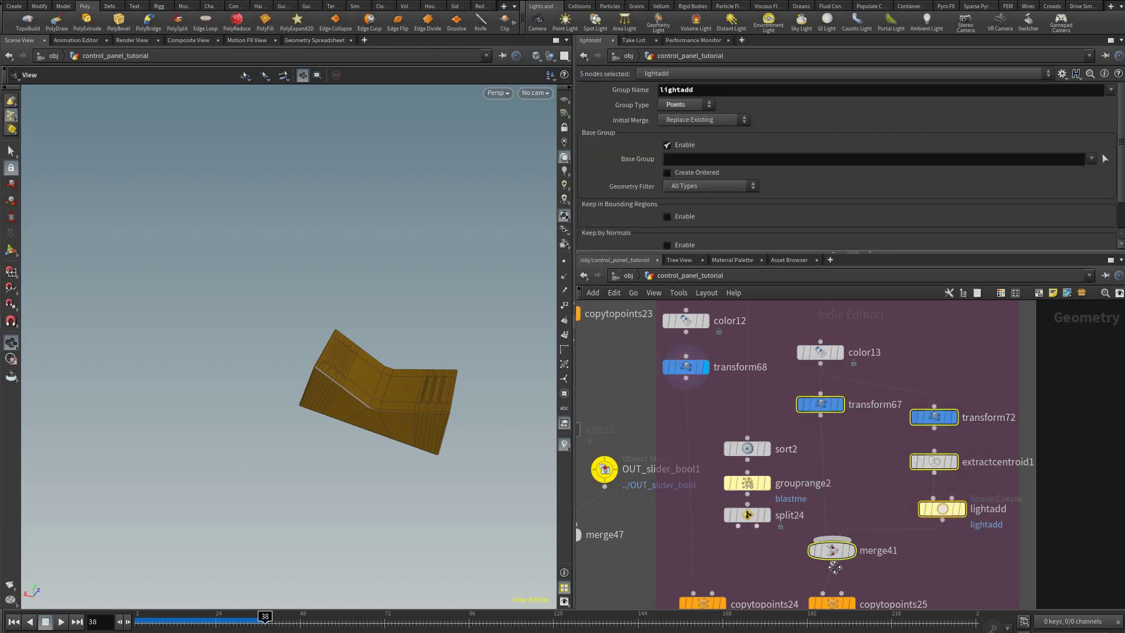
pyautogui.click(851, 444)
pyautogui.moveTo(803, 402); pyautogui.dragTo(851, 565, button='middle')
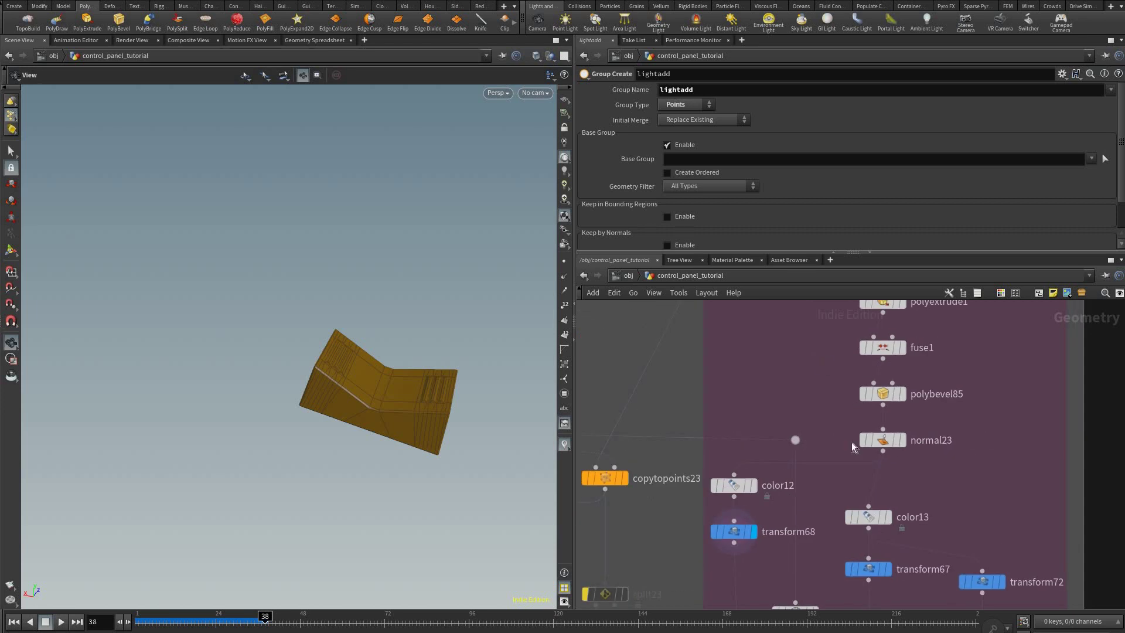
pyautogui.moveTo(855, 522); pyautogui.dragTo(875, 394, button='middle')
pyautogui.moveTo(757, 556); pyautogui.dragTo(728, 470, button='middle')
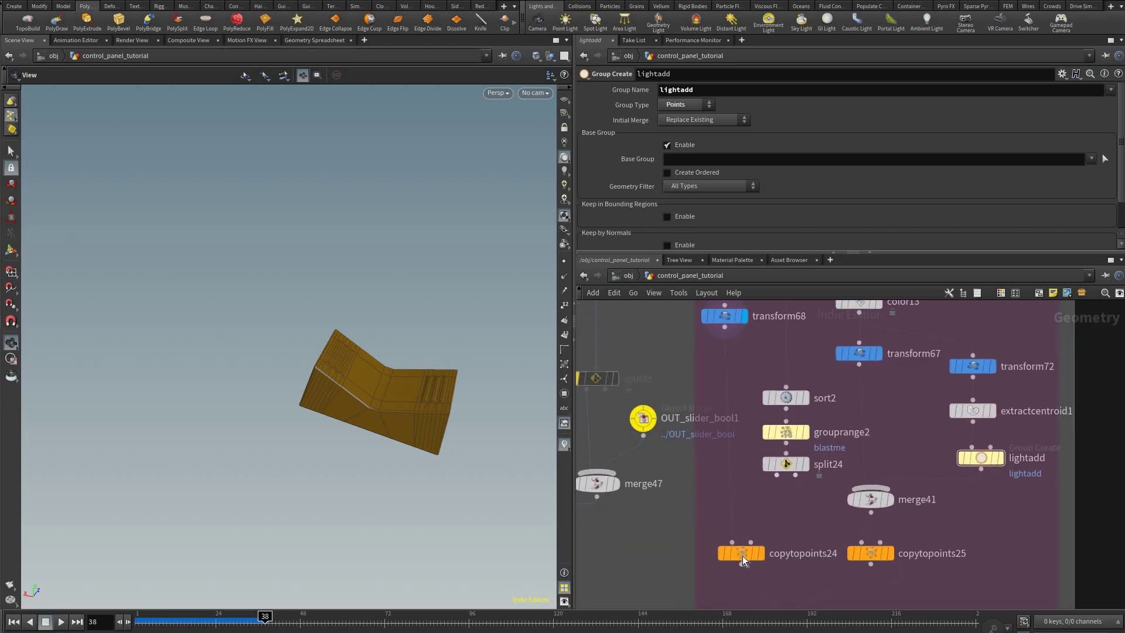
pyautogui.moveTo(760, 416); pyautogui.dragTo(887, 502, button='middle')
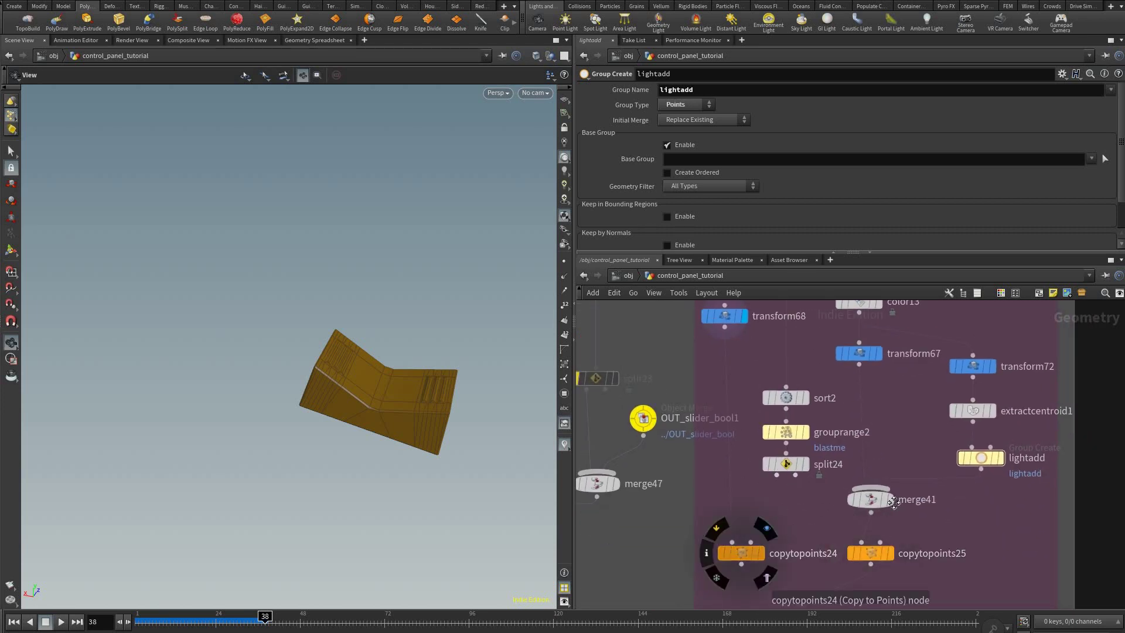
# - Display add1 below blast13 and frame its points in the viewport
pyautogui.moveTo(647, 370); pyautogui.dragTo(780, 458, button='middle')
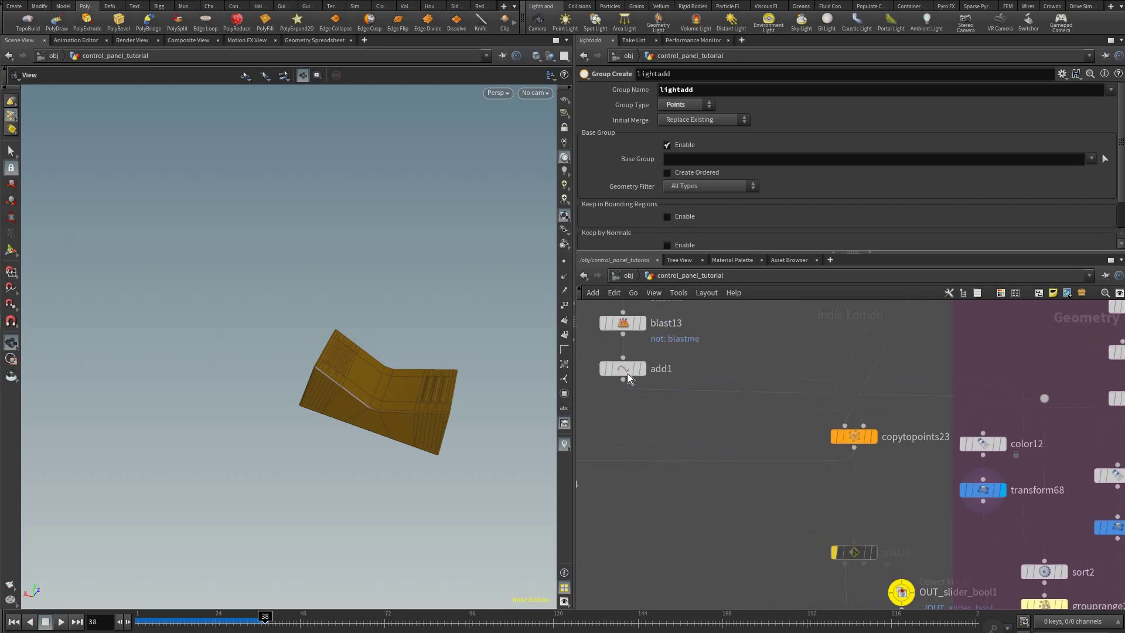
pyautogui.click(643, 369)
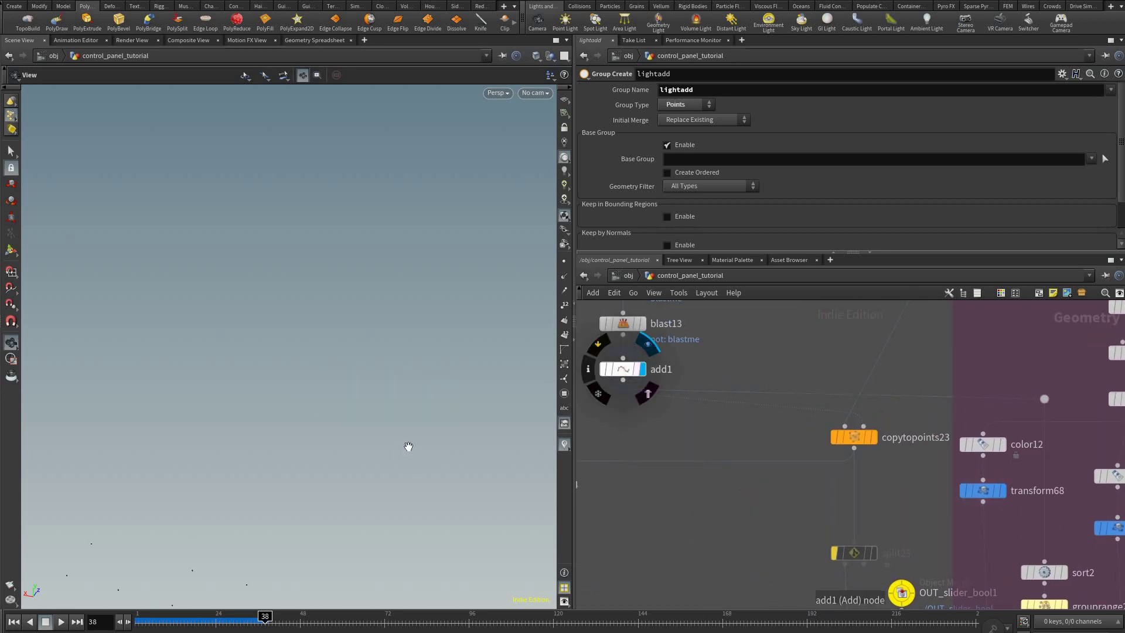
pyautogui.click(624, 369)
pyautogui.press('f')
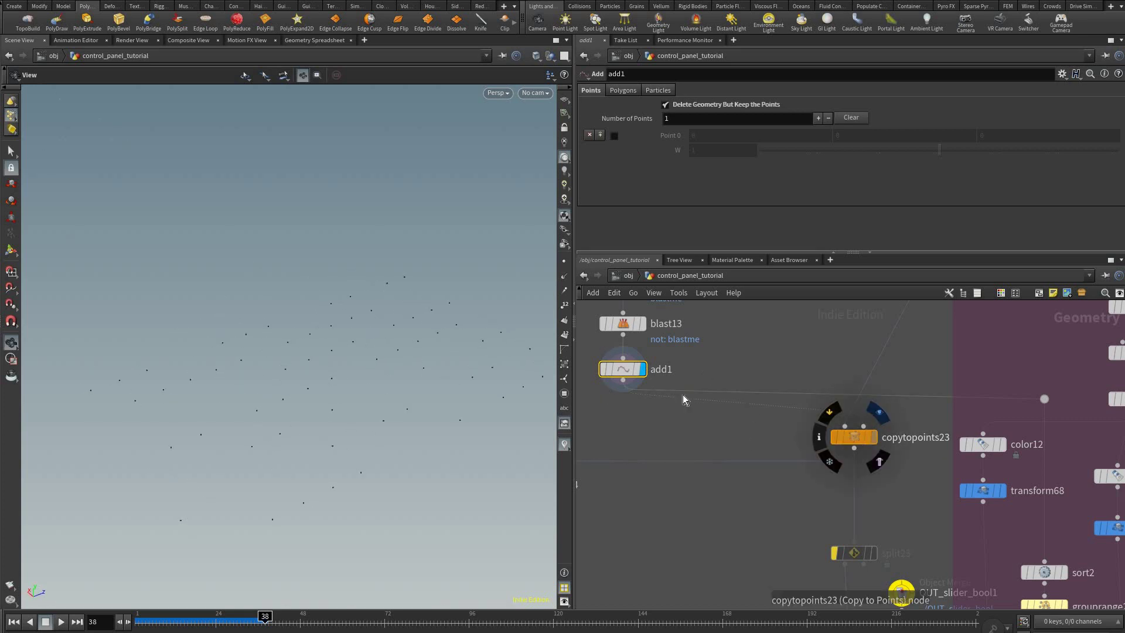
# - Display copytopoints23 to view the boxes copied onto the add1 points
pyautogui.click(873, 437)
pyautogui.click(855, 437)
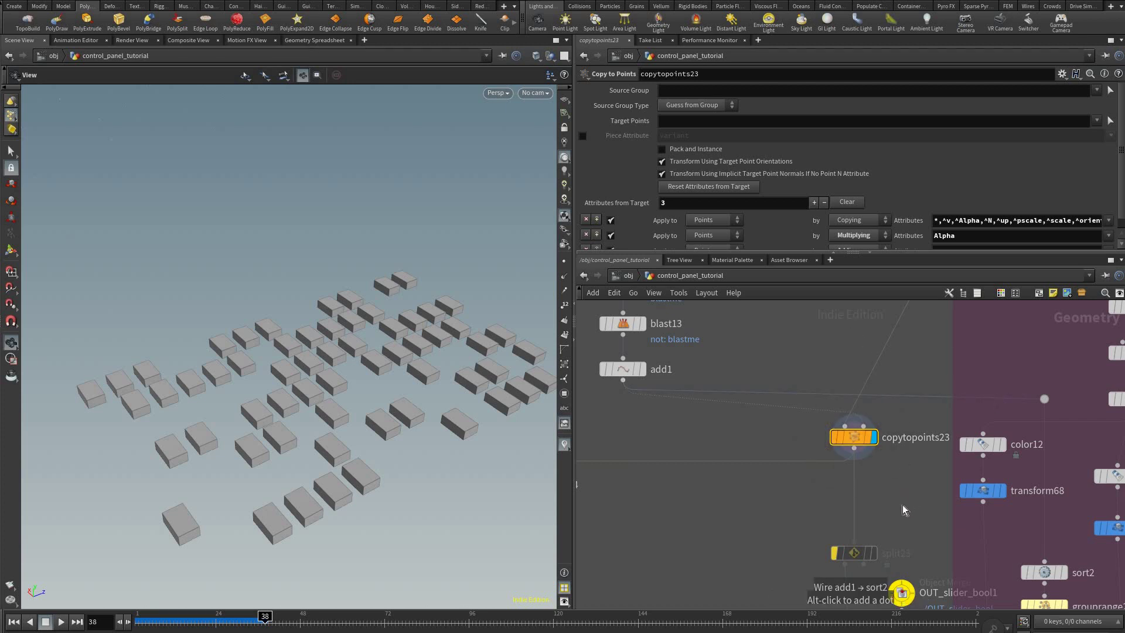
pyautogui.moveTo(905, 505); pyautogui.dragTo(761, 436, button='middle')
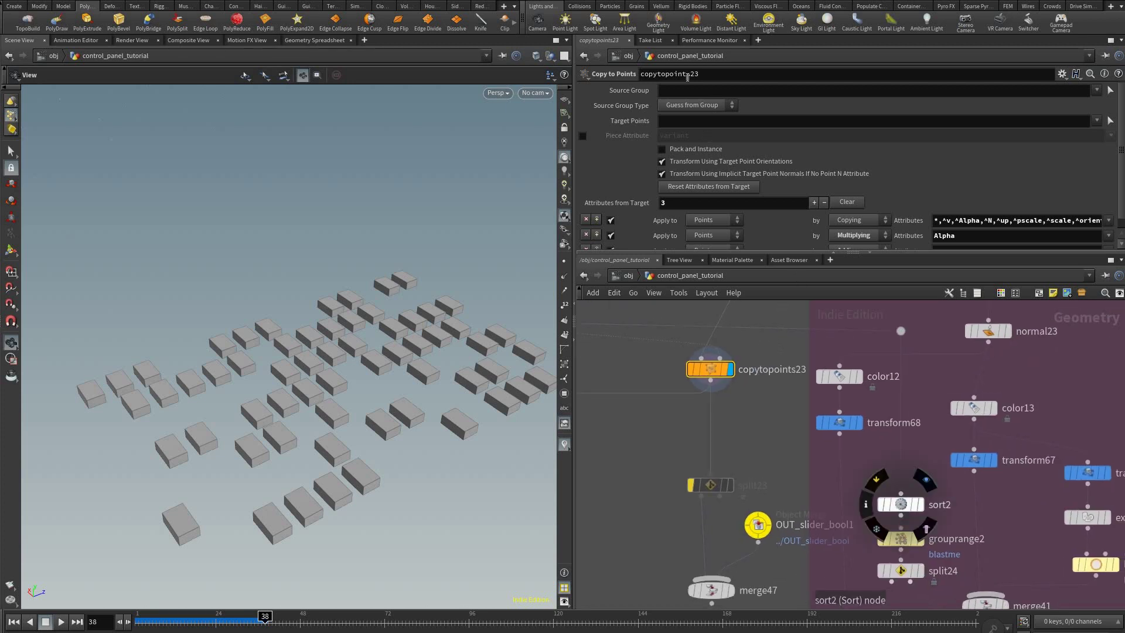
# - Check sort2's point sort settings and display merge36 to view both button variants copied onto the points
pyautogui.click(906, 505)
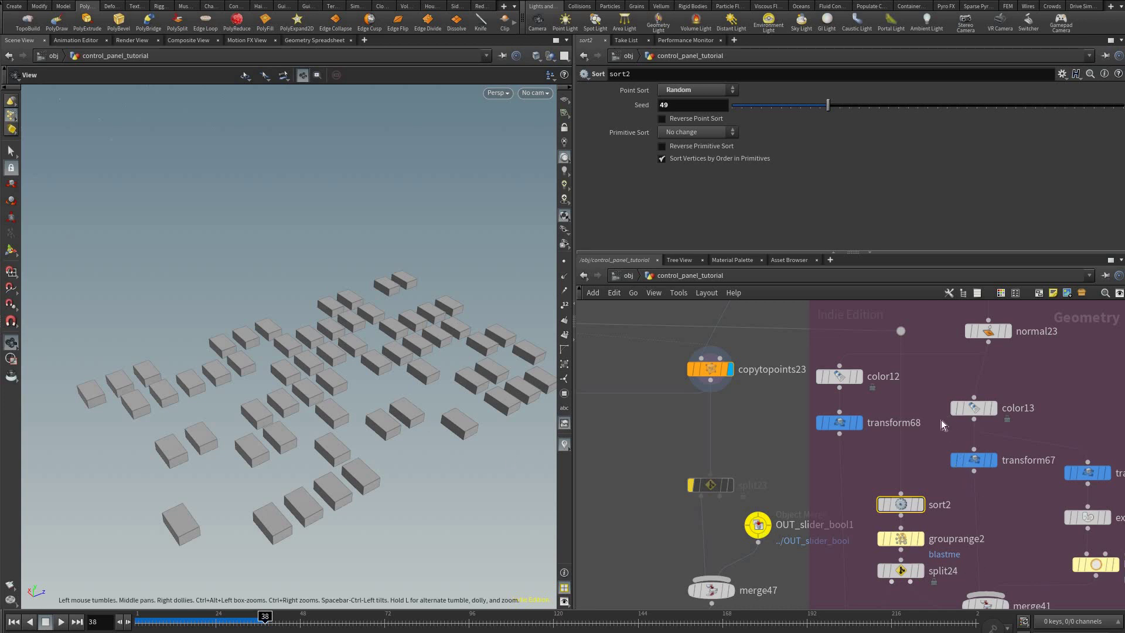
pyautogui.moveTo(881, 484); pyautogui.dragTo(869, 454, button='middle')
pyautogui.moveTo(860, 543); pyautogui.dragTo(815, 443, button='middle')
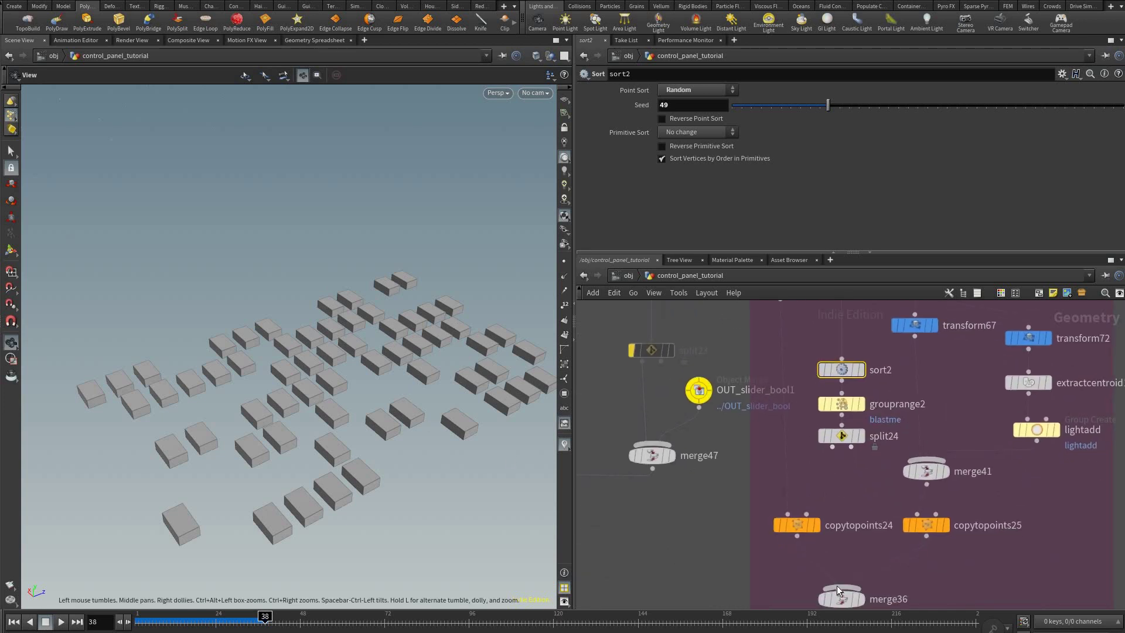
pyautogui.moveTo(814, 585); pyautogui.dragTo(789, 571, button='middle')
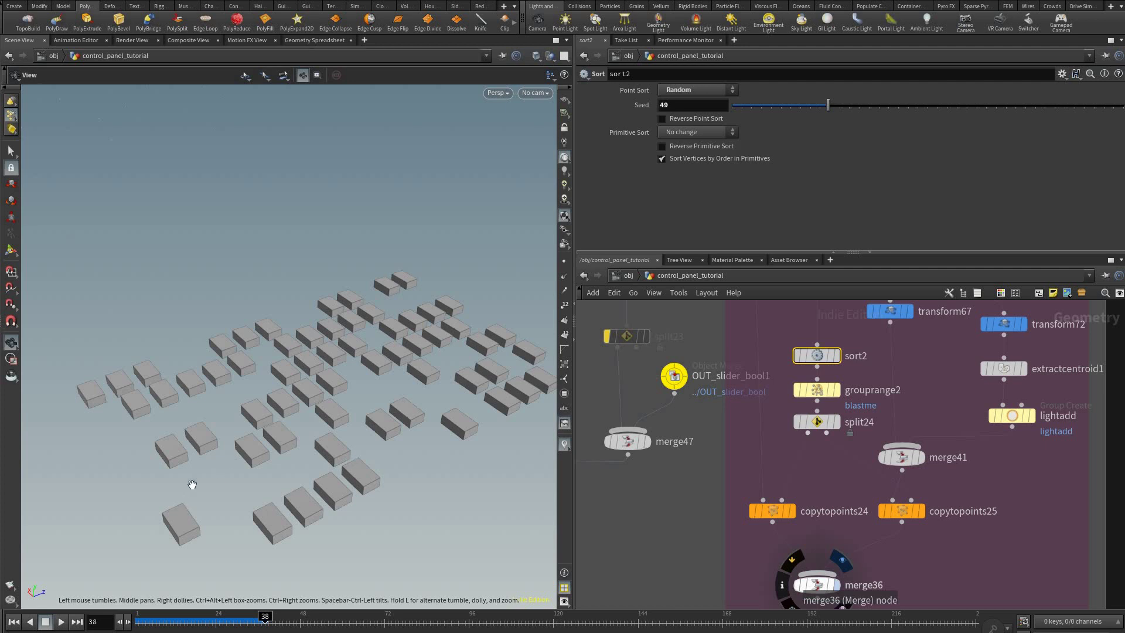
pyautogui.click(835, 585)
pyautogui.click(817, 585)
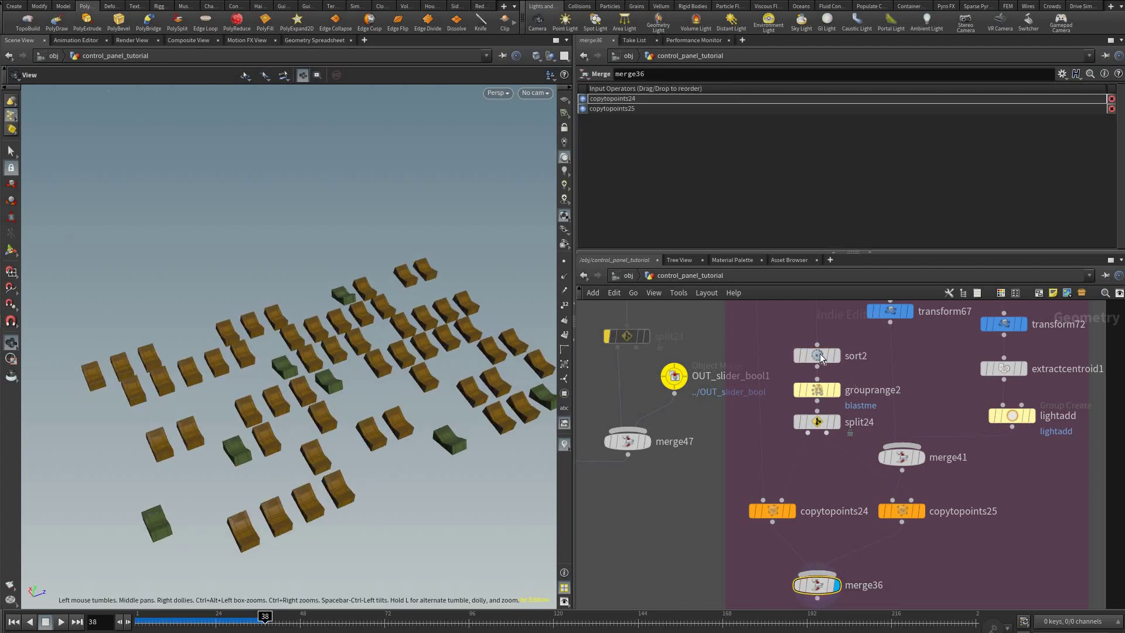
# - Try other seed values for sort2's random point sort
pyautogui.click(865, 105)
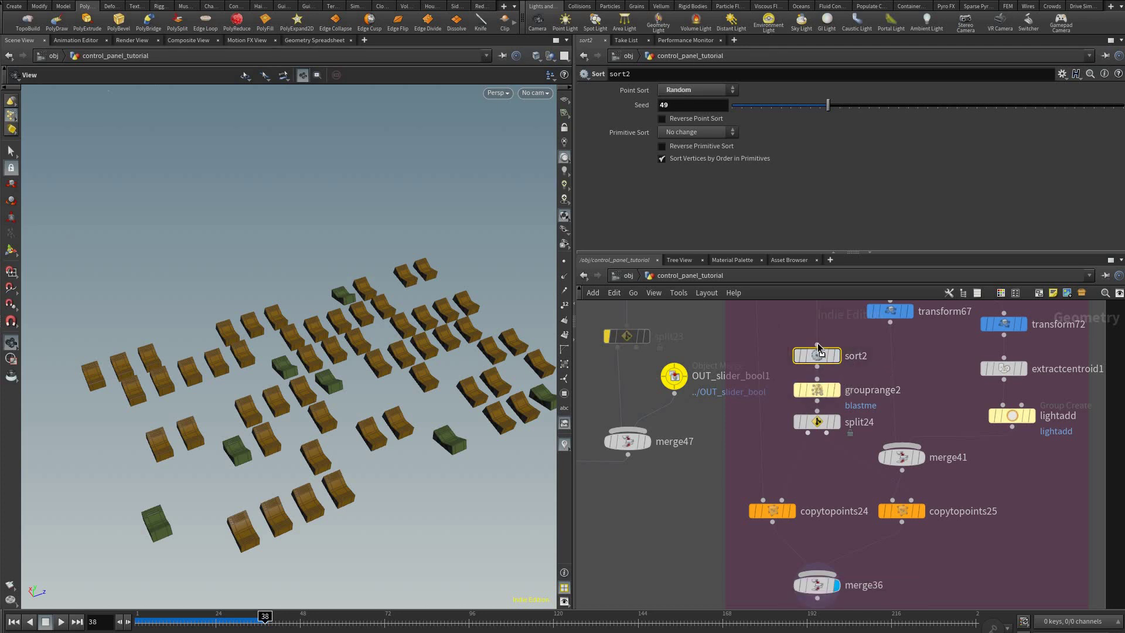
pyautogui.moveTo(847, 348); pyautogui.dragTo(938, 421, button='right')
pyautogui.moveTo(843, 429); pyautogui.dragTo(878, 408, button='middle')
pyautogui.moveTo(810, 347); pyautogui.dragTo(810, 332)
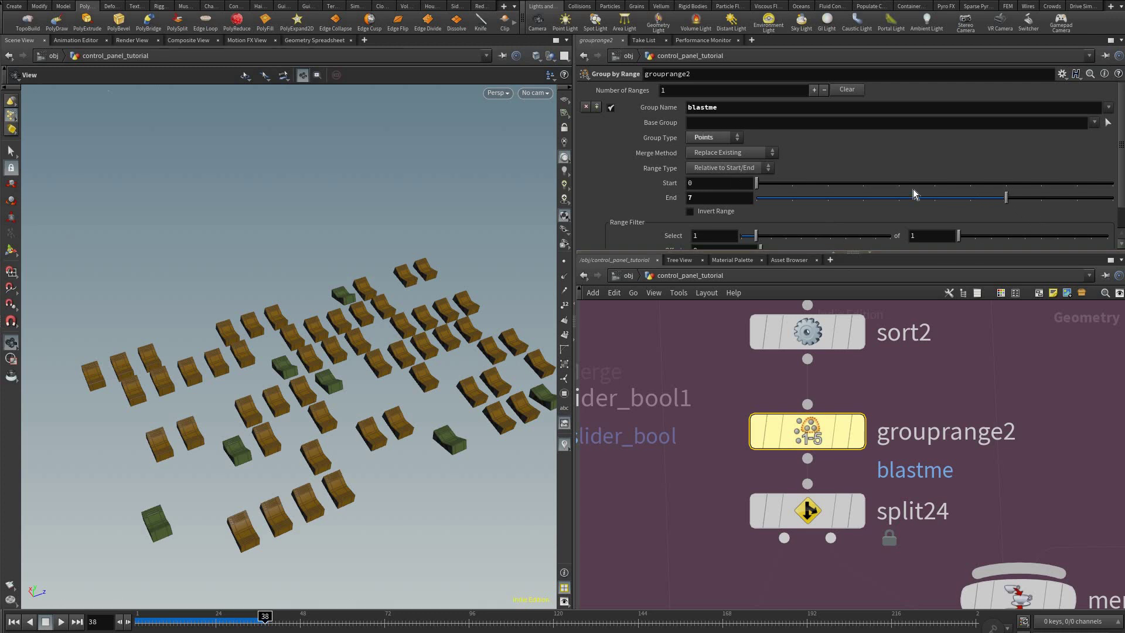
# - Try end values such as 6 and -63 for grouprange2's blastme range, then restore it to 7
pyautogui.click(901, 198)
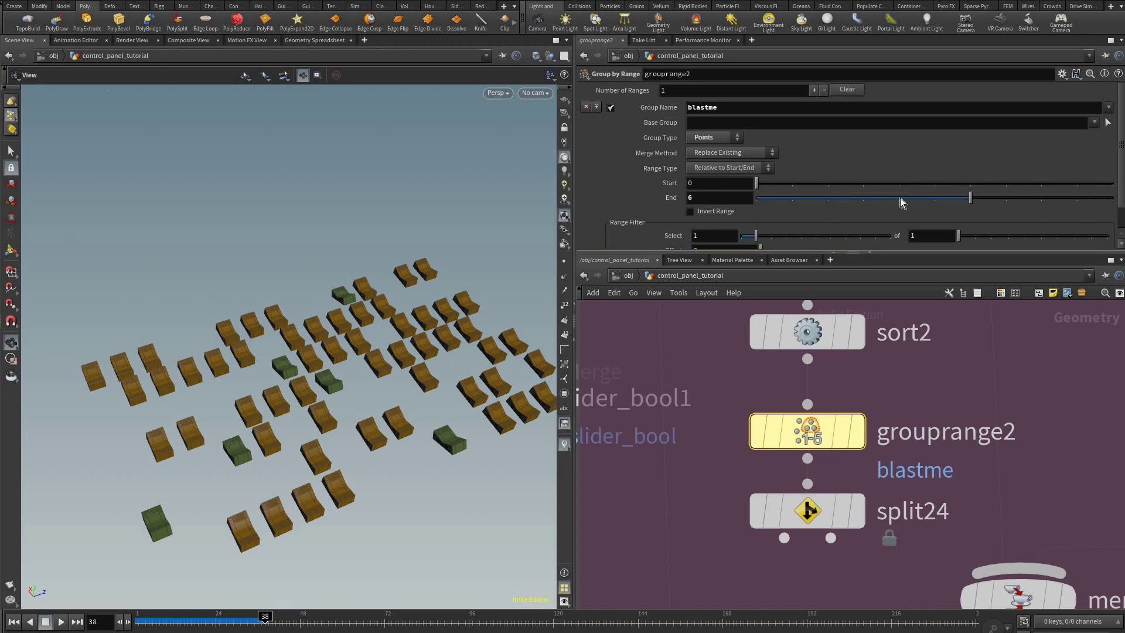
pyautogui.moveTo(900, 199); pyautogui.dragTo(704, 192)
pyautogui.moveTo(714, 210); pyautogui.dragTo(670, 176, button='middle')
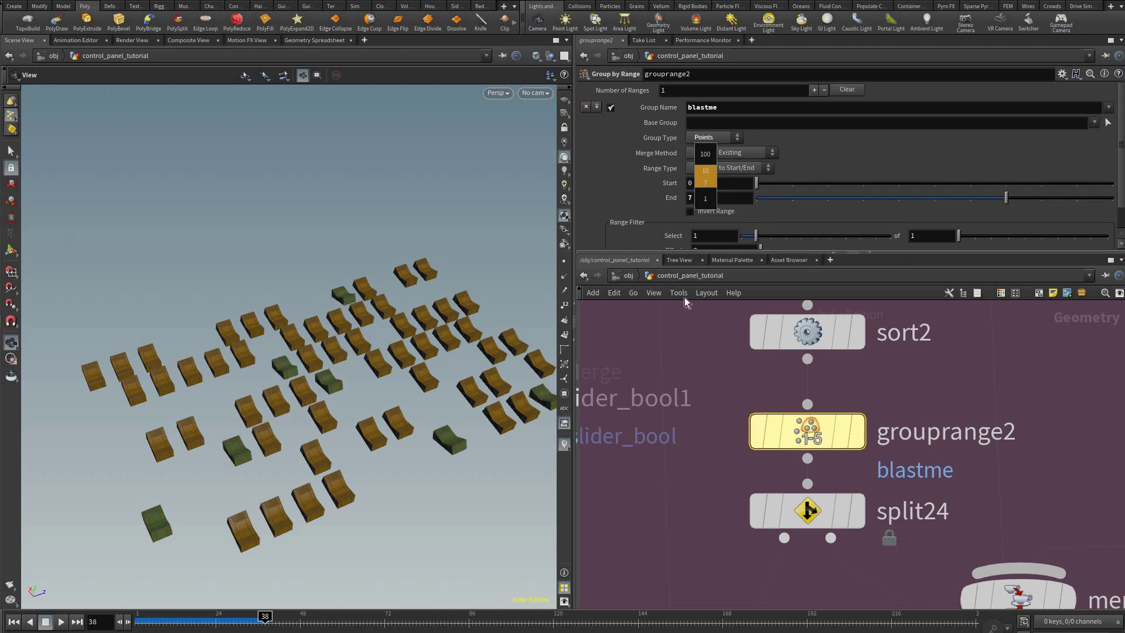
pyautogui.moveTo(944, 507); pyautogui.dragTo(877, 403, button='middle')
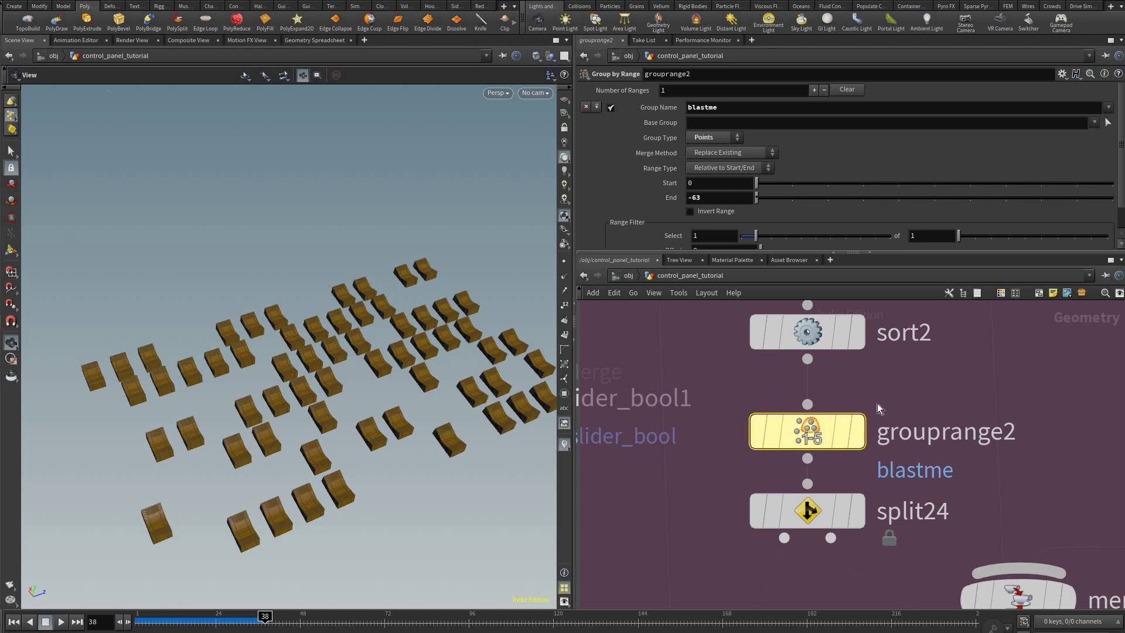
pyautogui.moveTo(816, 468); pyautogui.dragTo(819, 414, button='middle')
pyautogui.scroll(-3, 820, 414)
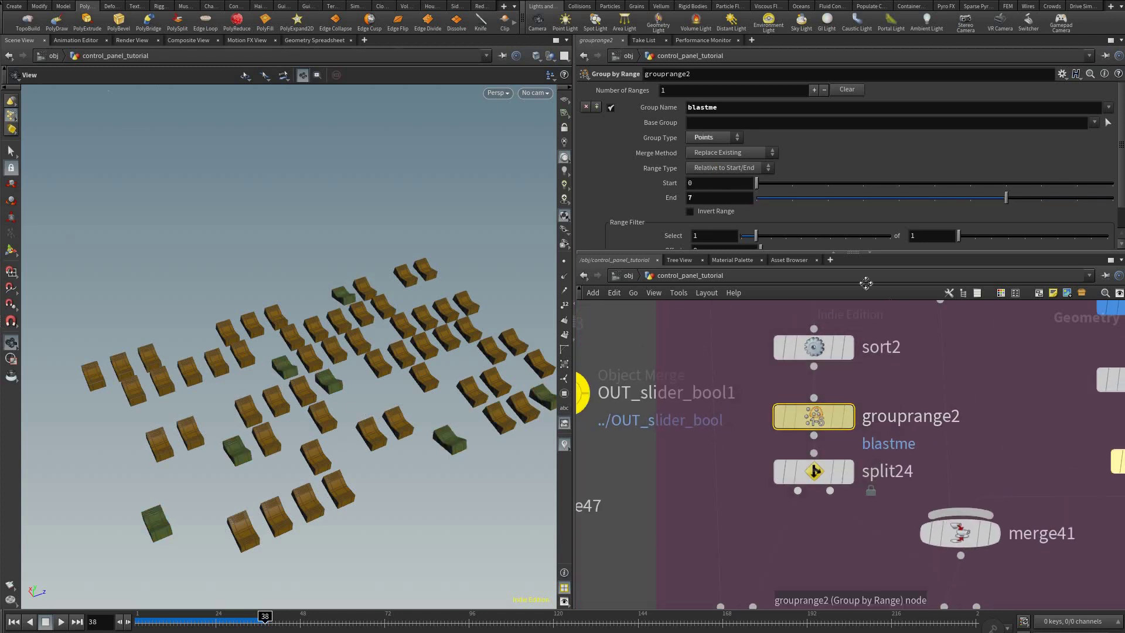
# - Display copytopoints24 to view only its button copies and open its parameters
pyautogui.moveTo(784, 579); pyautogui.dragTo(650, 530, button='middle')
pyautogui.moveTo(677, 377); pyautogui.dragTo(763, 426, button='middle')
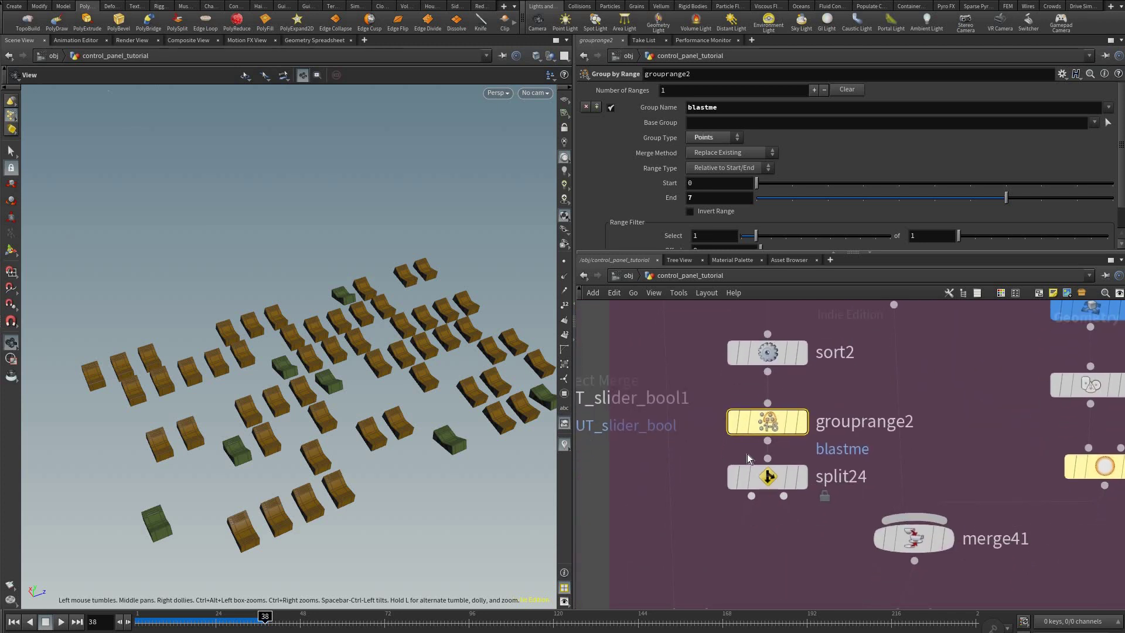
pyautogui.moveTo(761, 522); pyautogui.dragTo(767, 475, button='middle')
pyautogui.scroll(-1, 757, 466)
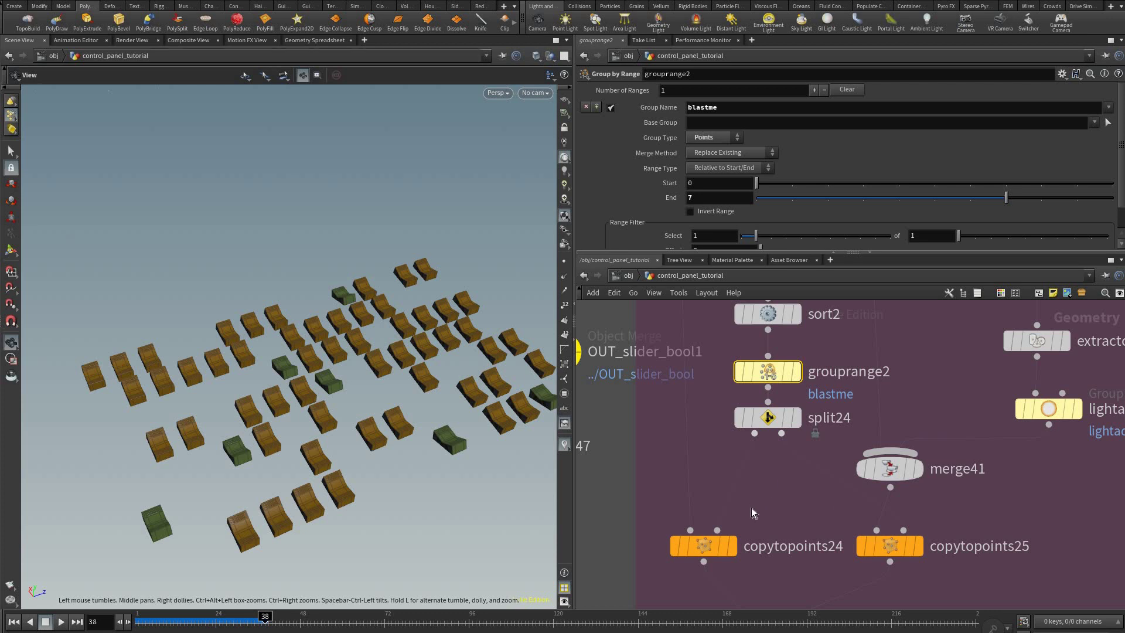
pyautogui.click(734, 547)
pyautogui.moveTo(701, 545)
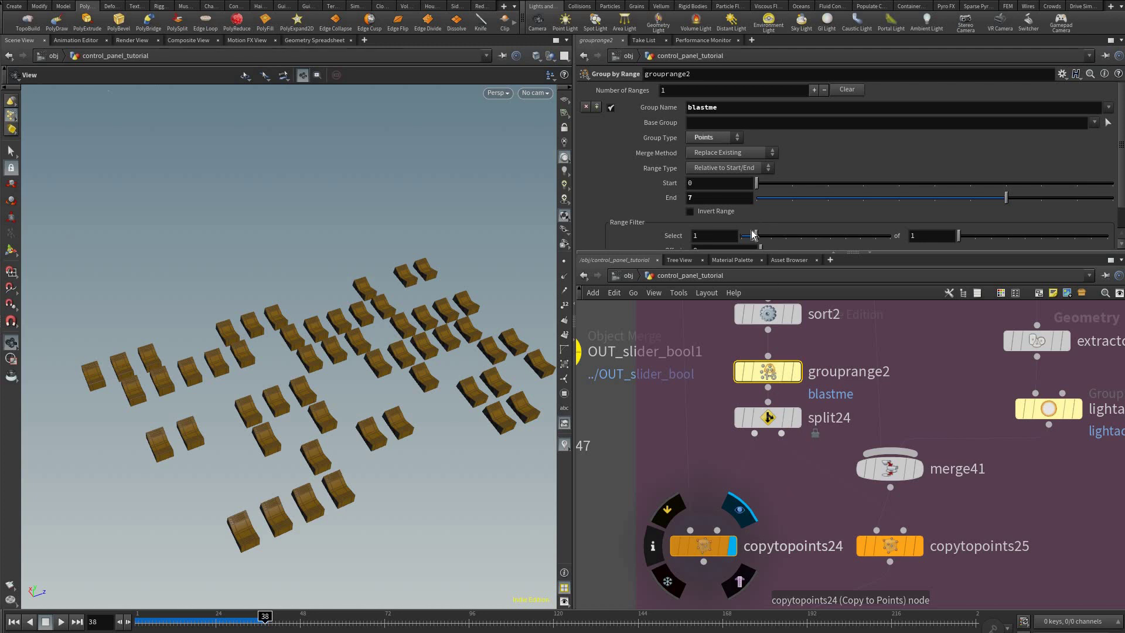
pyautogui.click(704, 546)
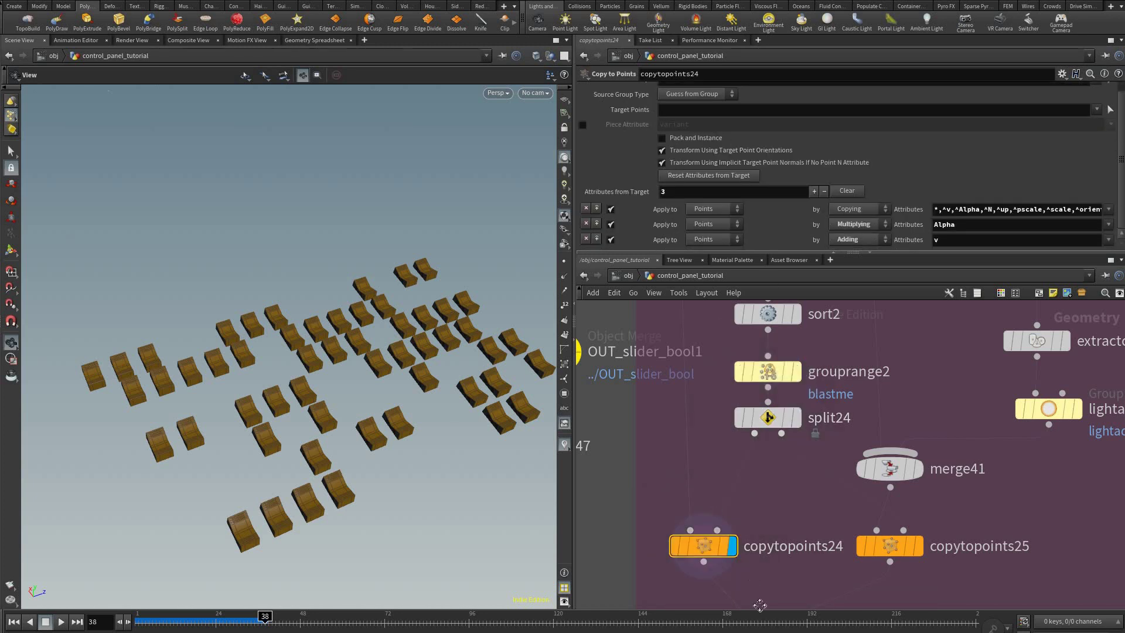
# - Check split24's blastme group setting and display grouprange2 to view the grouped points
pyautogui.moveTo(774, 308); pyautogui.dragTo(832, 485, button='middle')
pyautogui.moveTo(829, 414); pyautogui.dragTo(831, 480, button='middle')
pyautogui.moveTo(827, 604); pyautogui.dragTo(825, 485, button='middle')
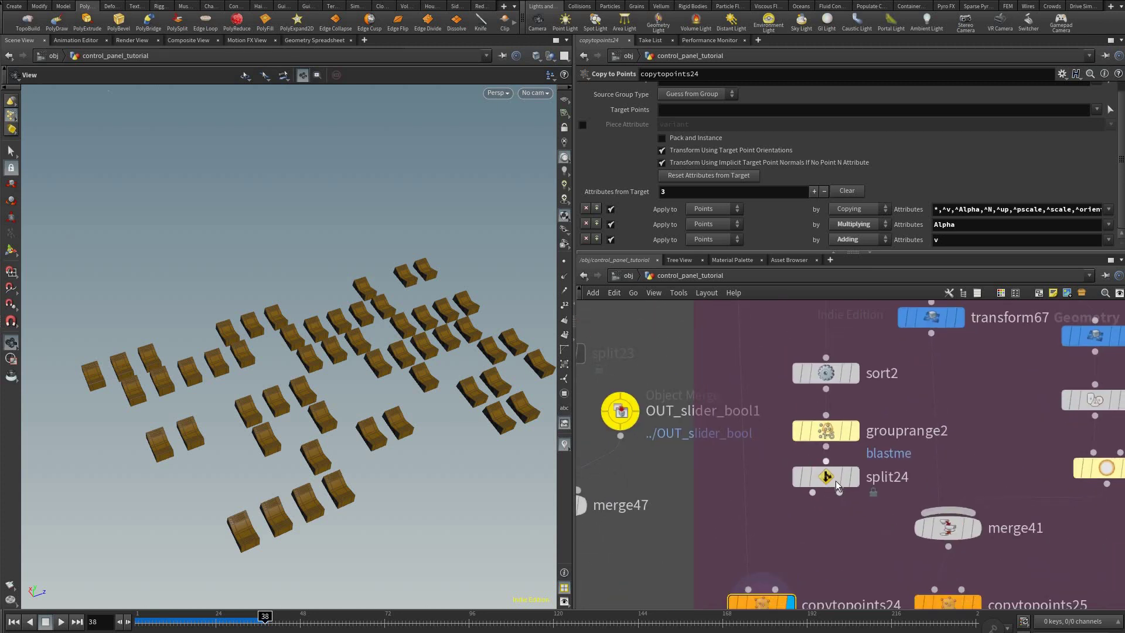
pyautogui.click(838, 481)
pyautogui.moveTo(835, 477); pyautogui.dragTo(835, 484)
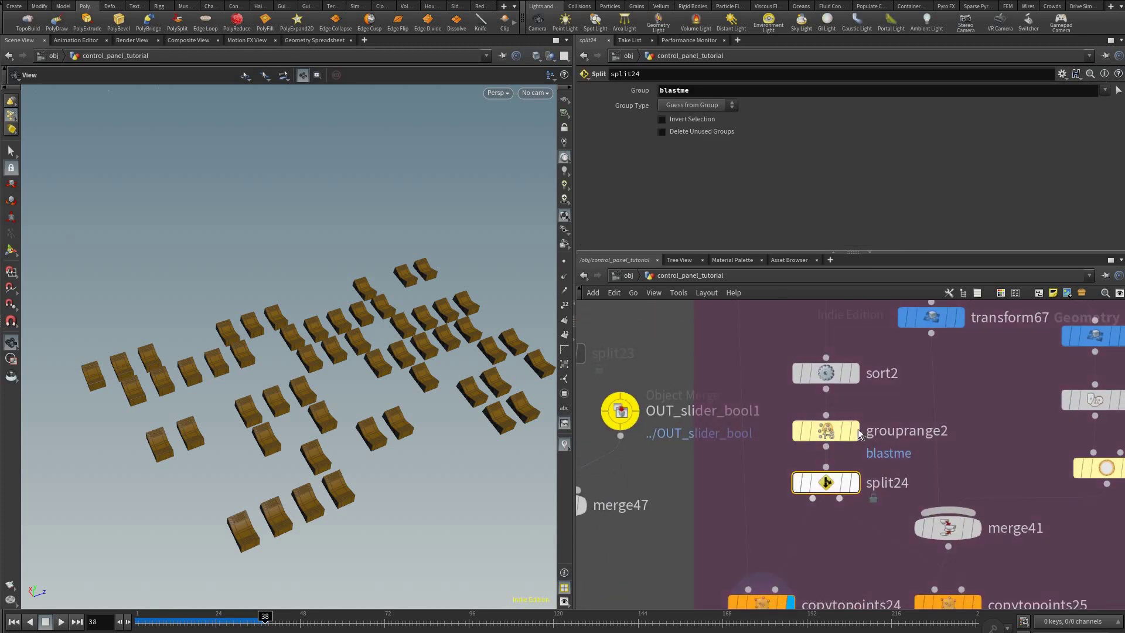
pyautogui.click(829, 438)
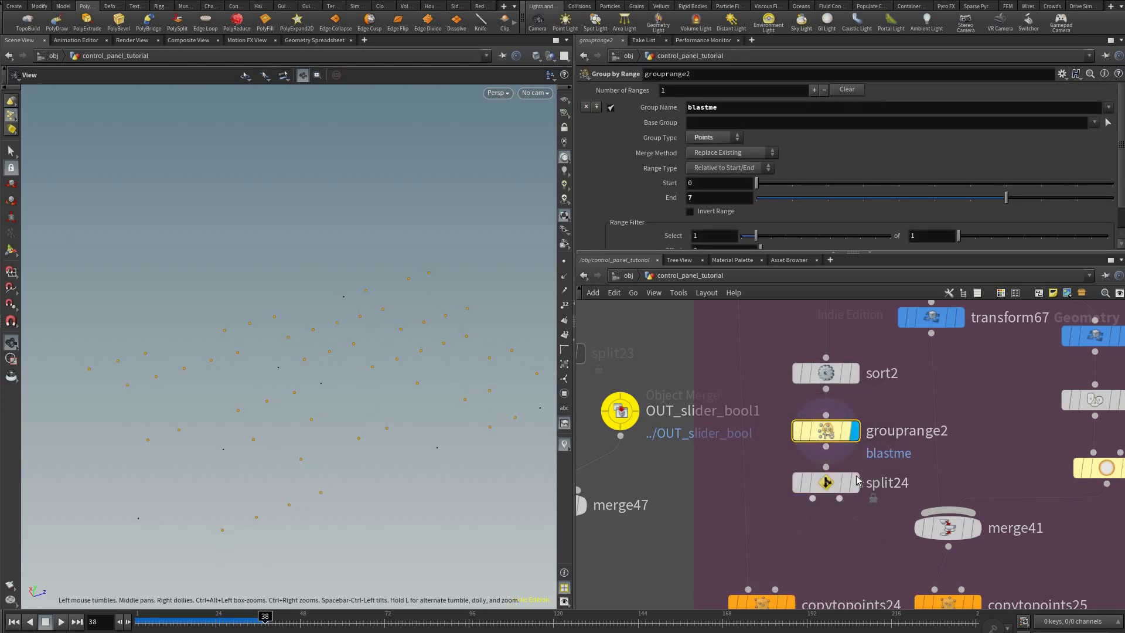
# - Display split24 to view the points in its first output and examine its connections to the copytopoints nodes
pyautogui.moveTo(826, 480)
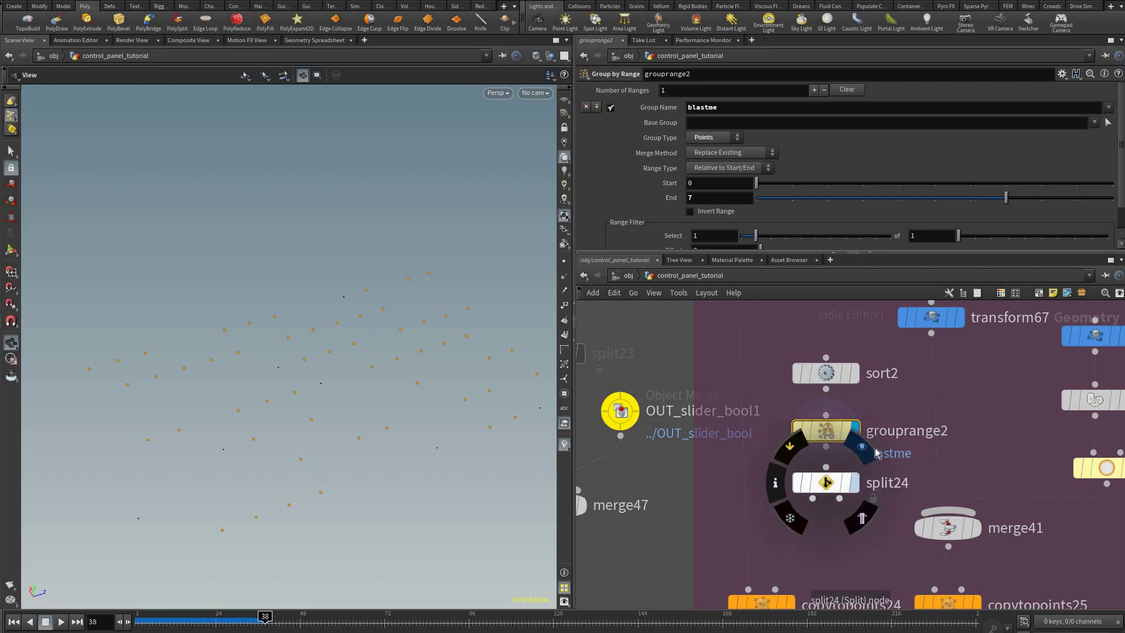
pyautogui.click(883, 457)
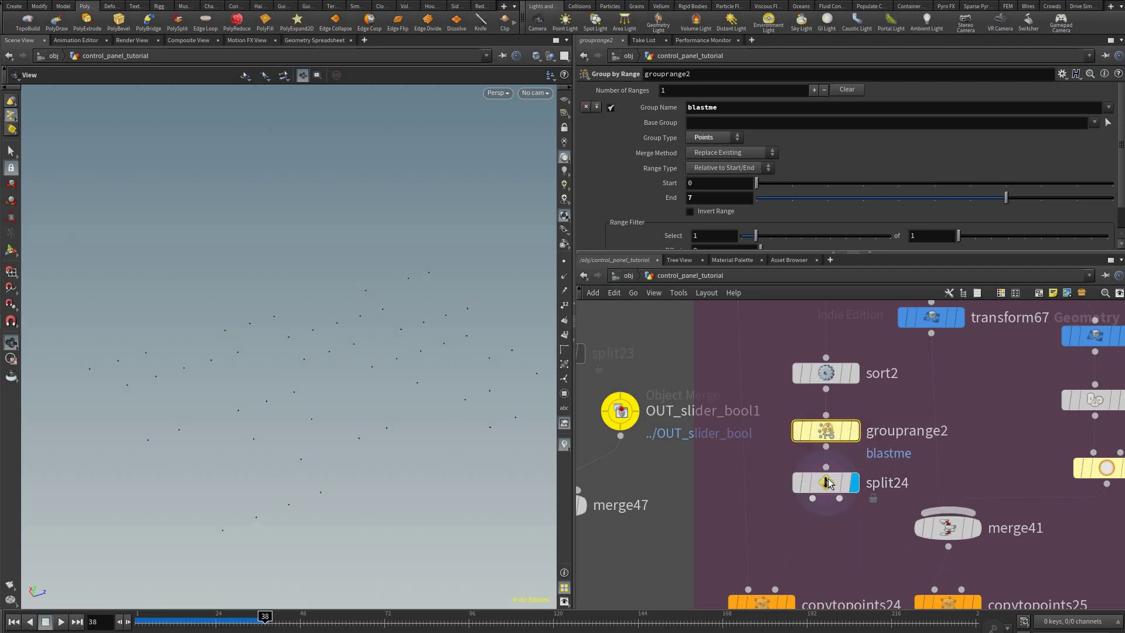
pyautogui.click(844, 482)
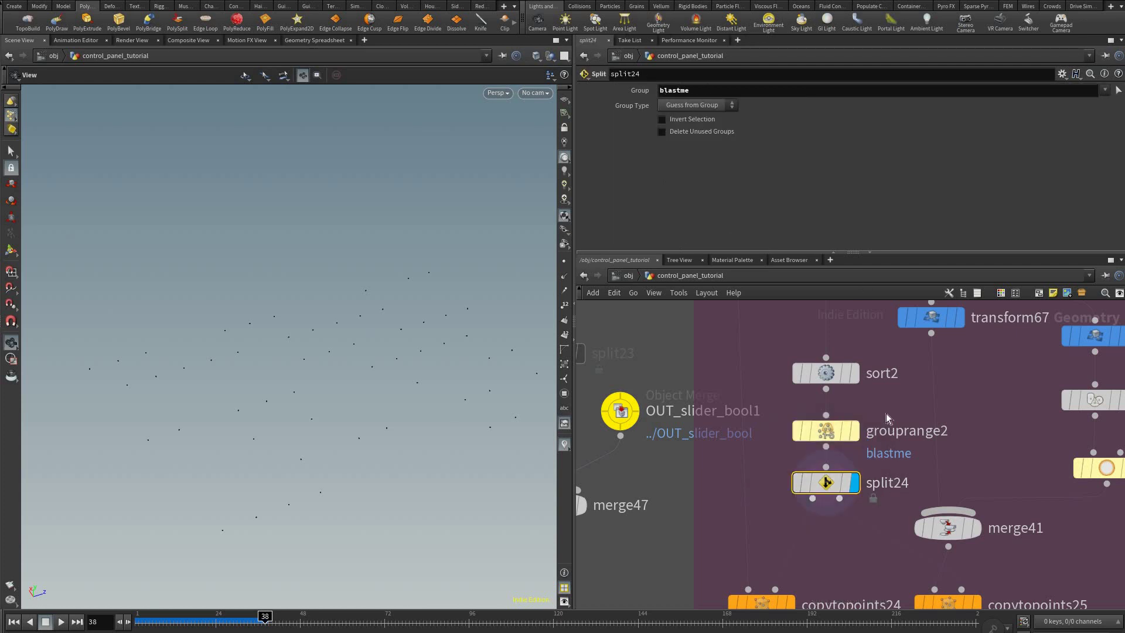
pyautogui.moveTo(879, 479); pyautogui.dragTo(873, 404, button='middle')
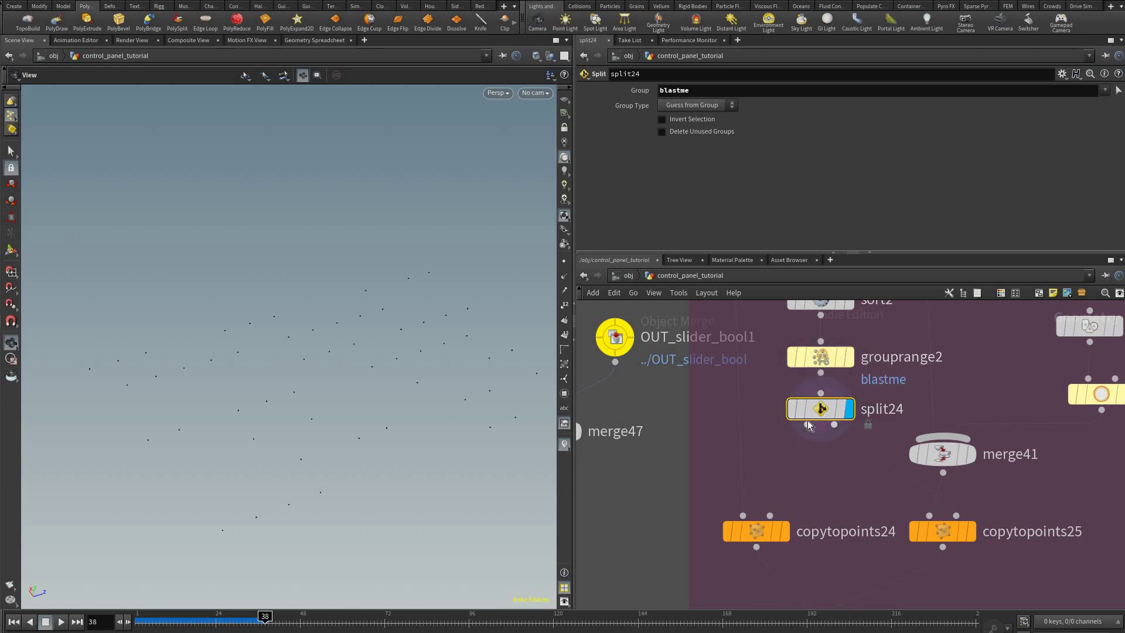
pyautogui.moveTo(808, 425); pyautogui.dragTo(794, 440, button='middle')
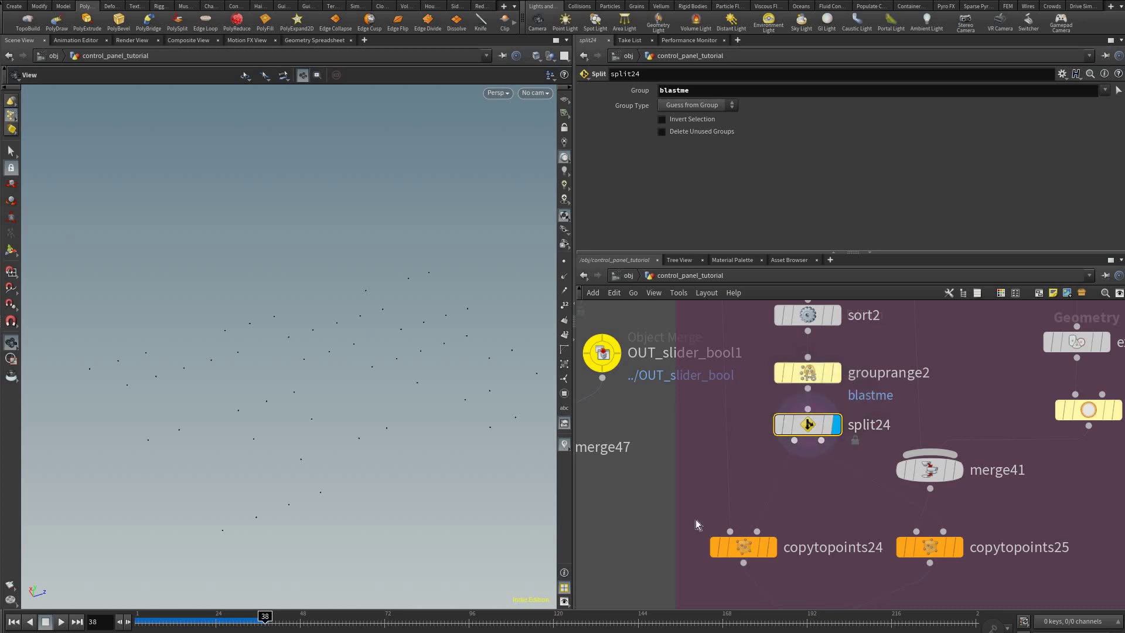
# - Display copytopoints24 and copytopoints25 in turn to compare their button copies, and reopen split24's parameters
pyautogui.click(773, 547)
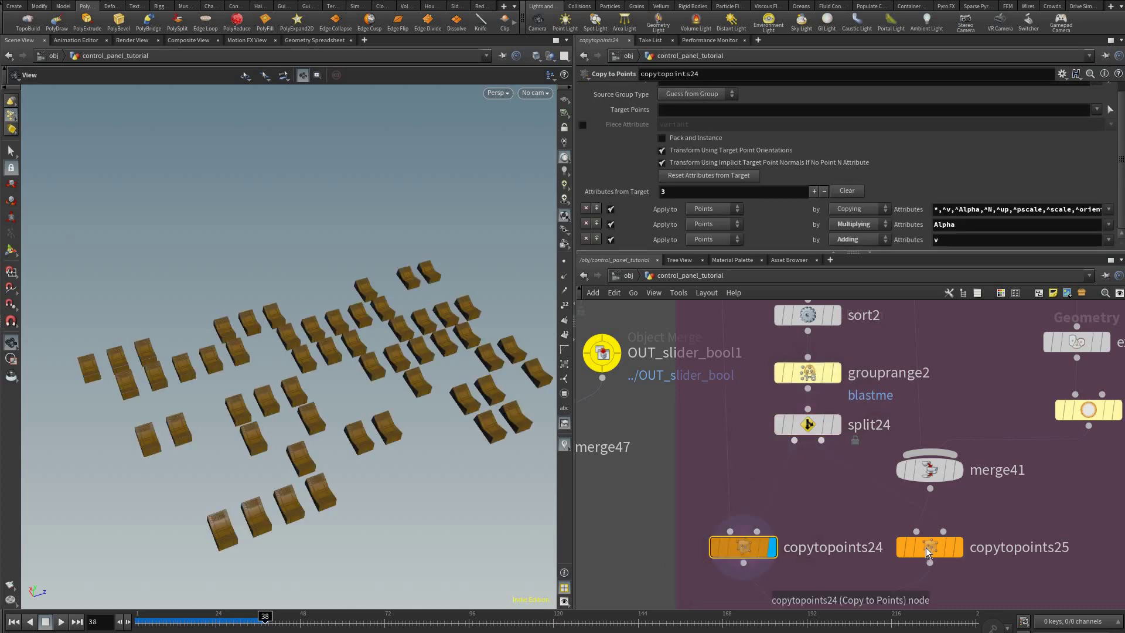
pyautogui.click(958, 547)
pyautogui.click(930, 546)
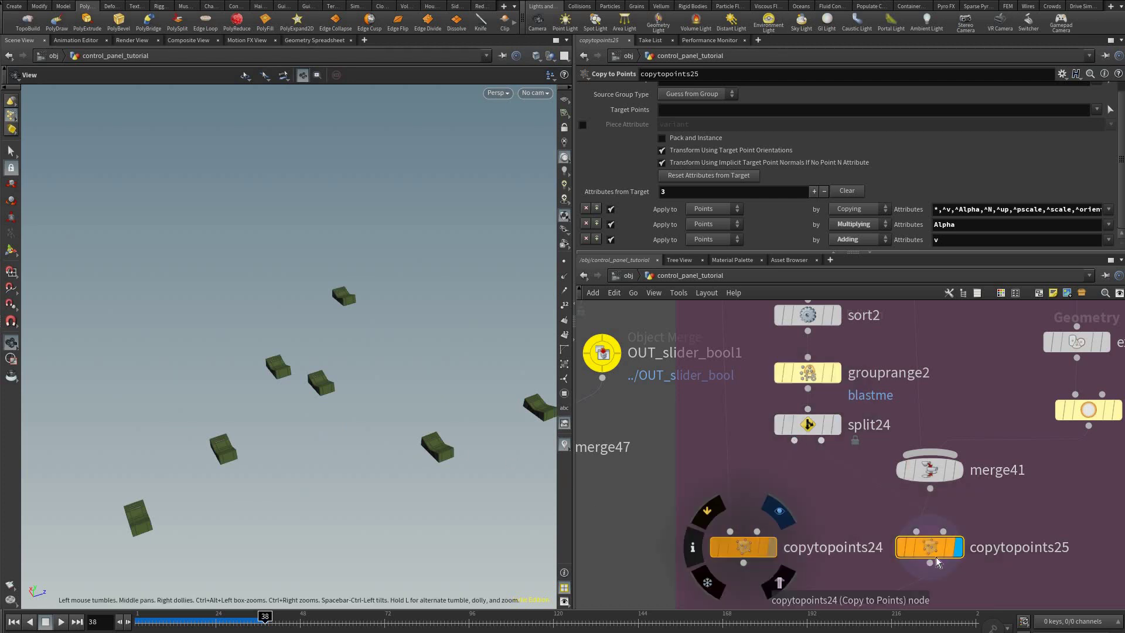
pyautogui.click(809, 425)
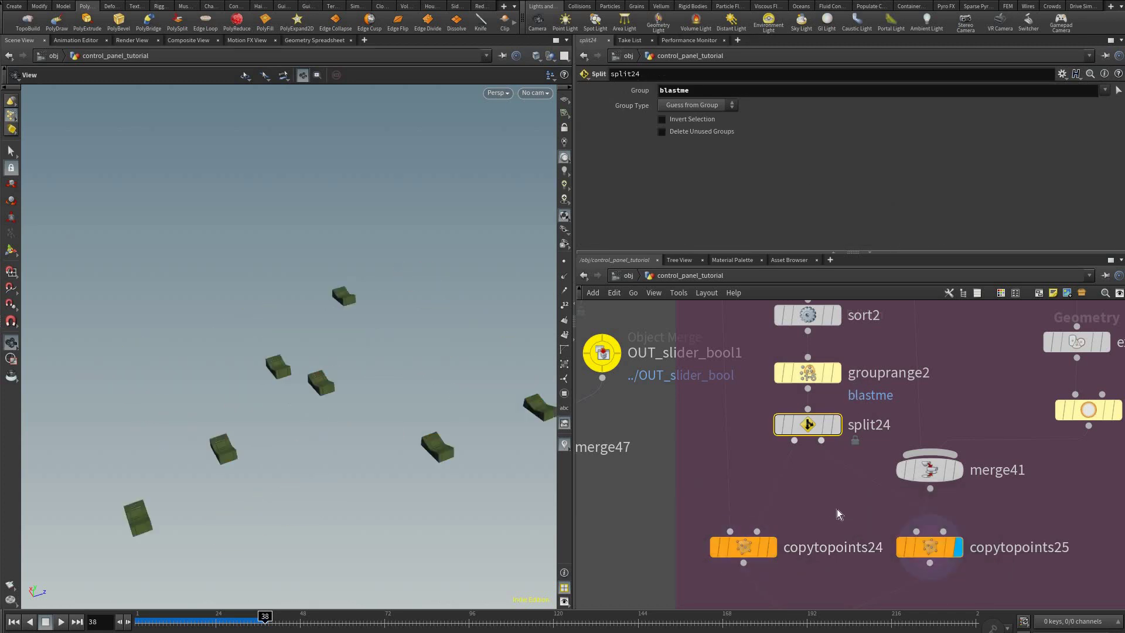
# - Display merge36 to view both sets of button copies combined, and open the parameters of the mat_buttons group node
pyautogui.moveTo(837, 508); pyautogui.dragTo(835, 365, button='middle')
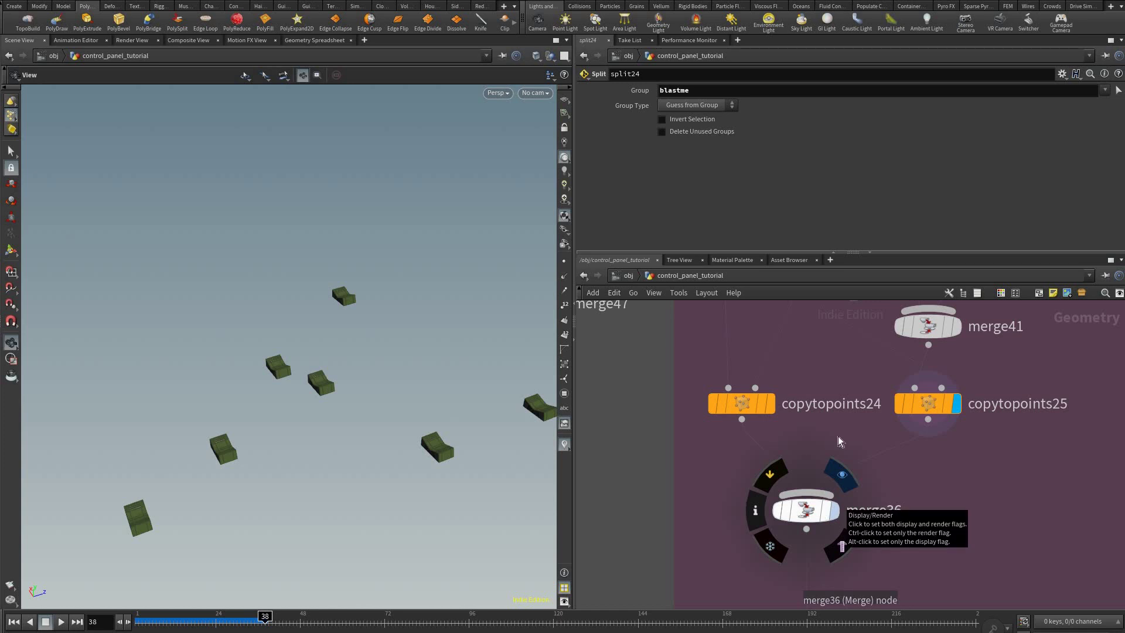
pyautogui.click(812, 512)
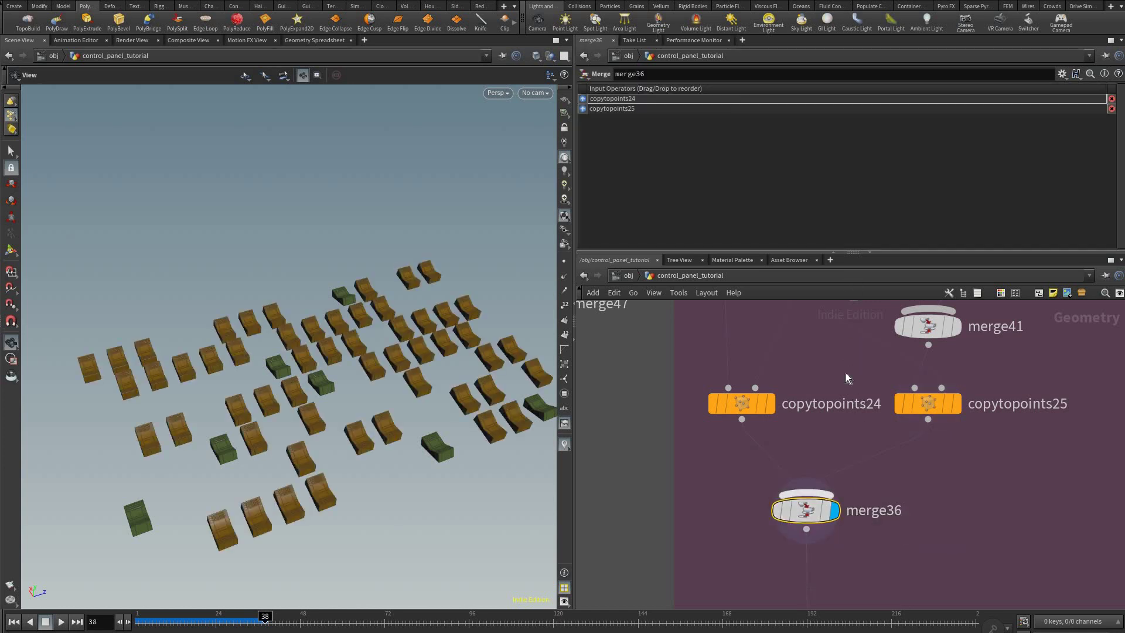
pyautogui.moveTo(933, 452); pyautogui.dragTo(949, 378, button='middle')
pyautogui.moveTo(954, 540); pyautogui.dragTo(956, 391, button='middle')
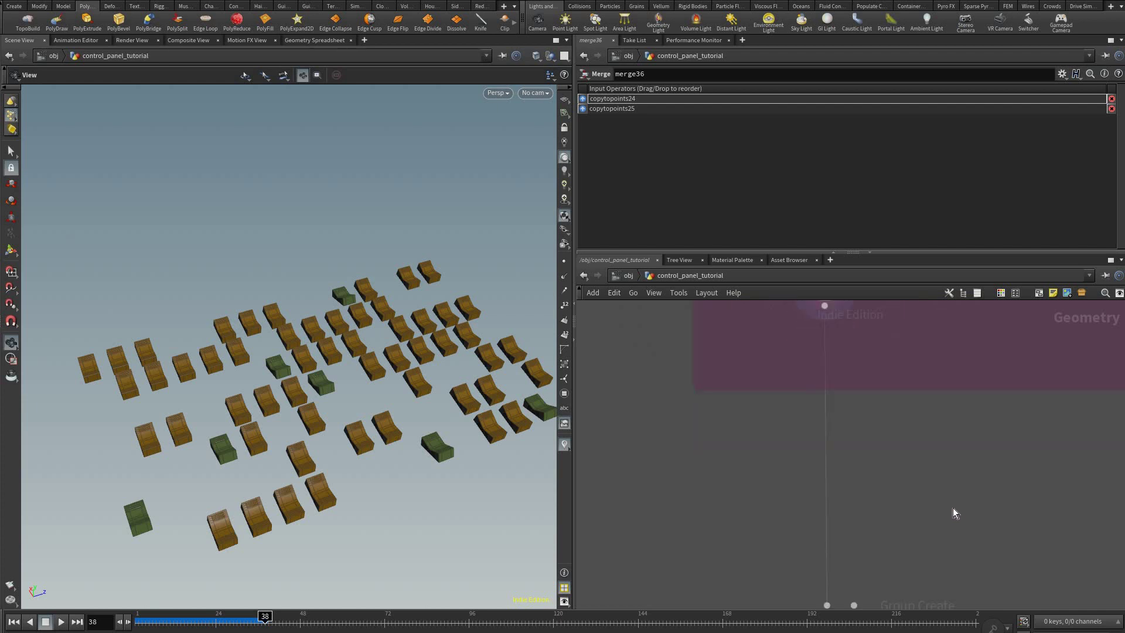
pyautogui.scroll(-4, 953, 508)
pyautogui.moveTo(744, 513); pyautogui.dragTo(843, 508, button='middle')
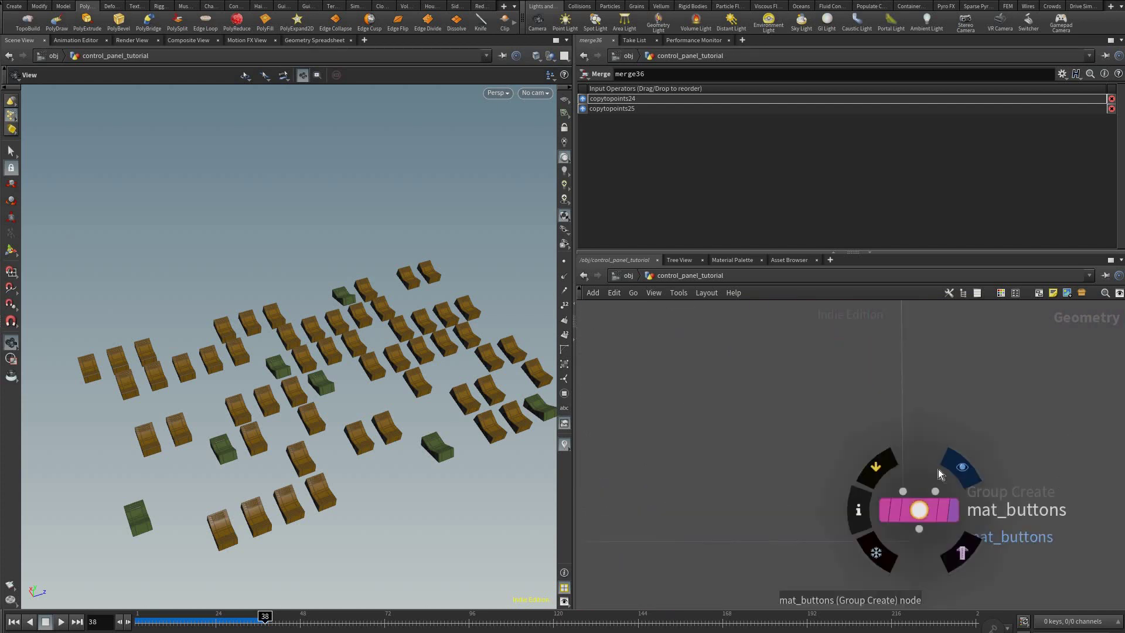
pyautogui.click(942, 494)
pyautogui.scroll(2, 757, 531)
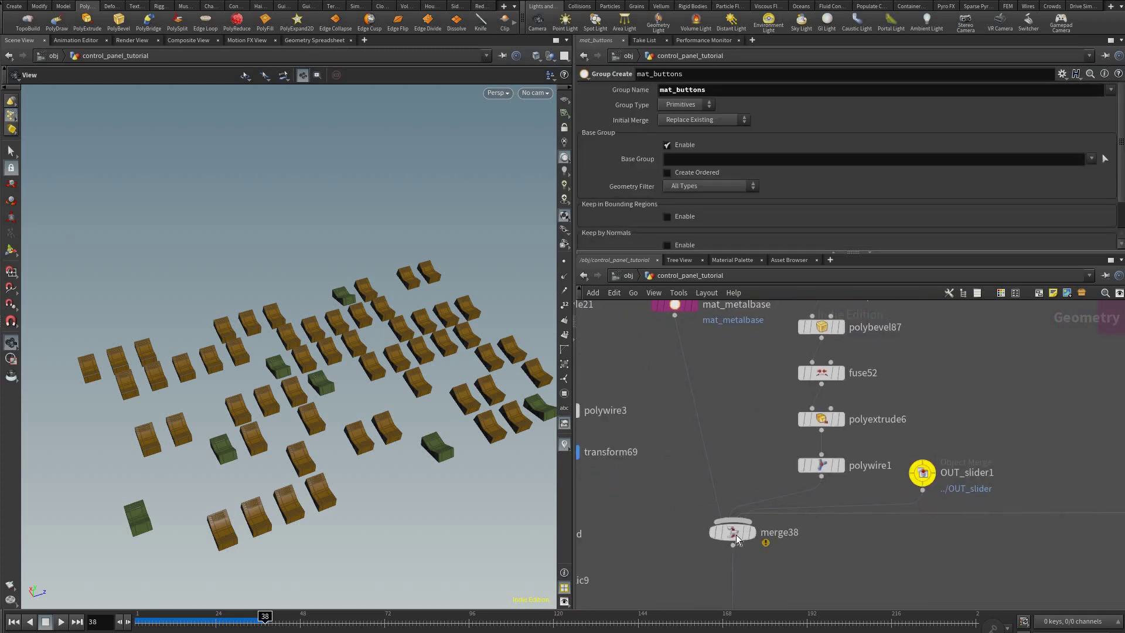
# - Display merge38 to view the panel base with buttons and sliders, and check its input operators
pyautogui.click(758, 508)
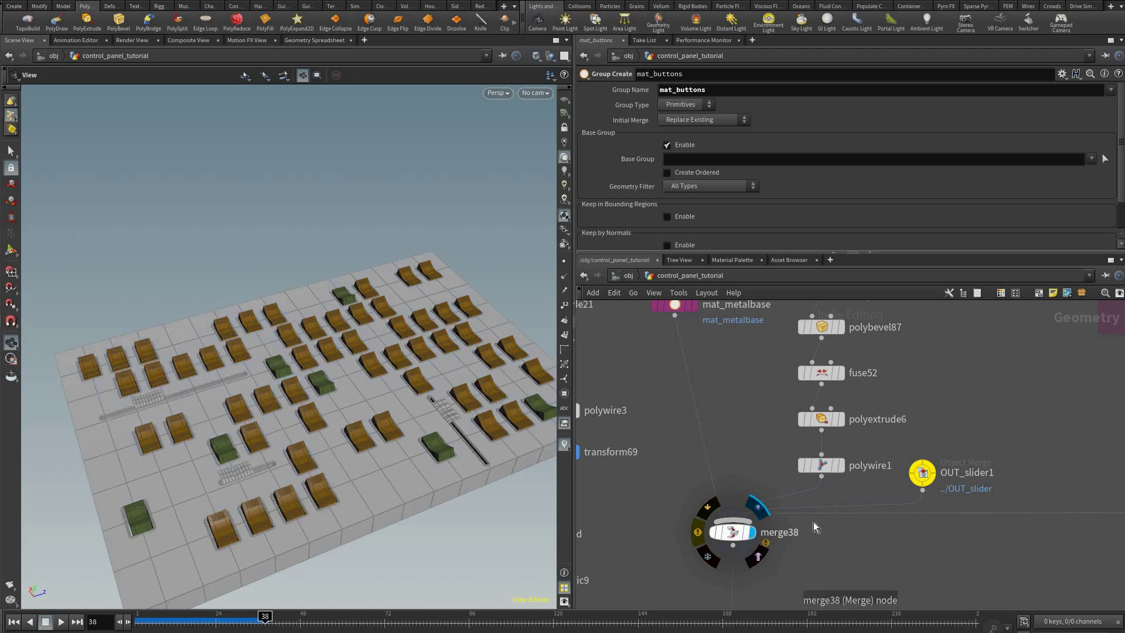
pyautogui.click(735, 532)
pyautogui.moveTo(821, 466); pyautogui.dragTo(836, 570, button='middle')
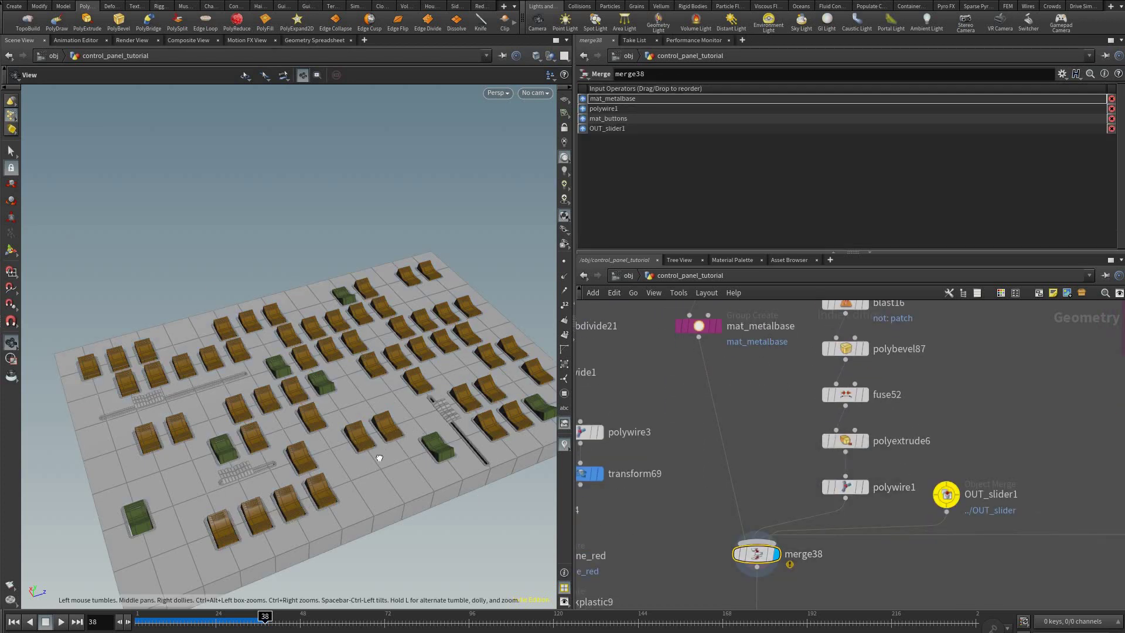
pyautogui.moveTo(382, 466); pyautogui.dragTo(428, 483)
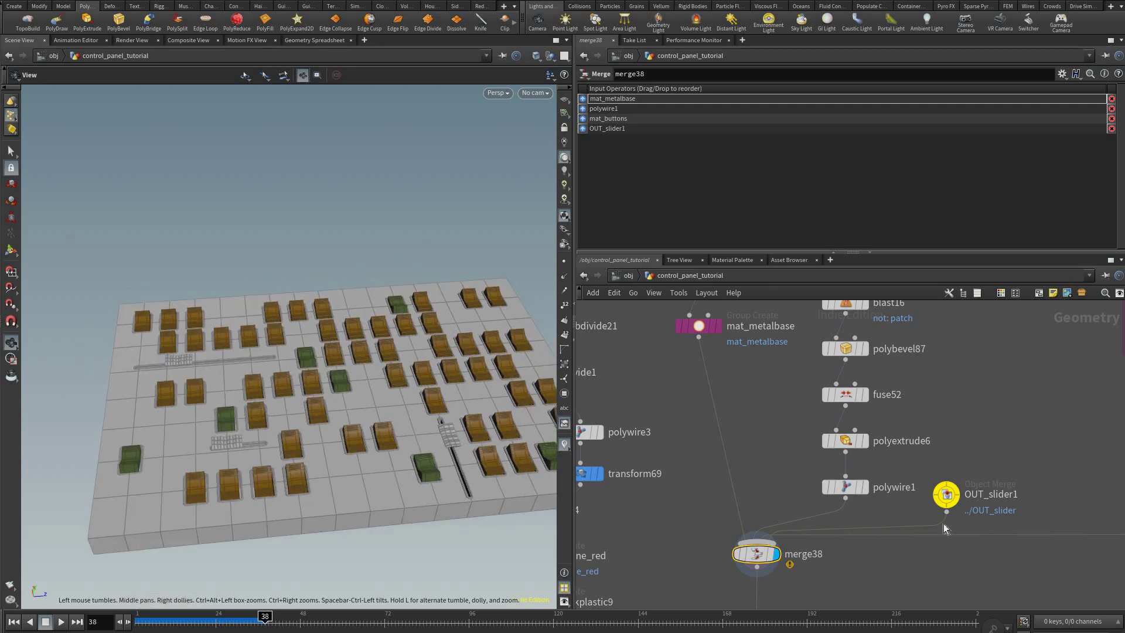
# - Disconnect OUT_slider1 from merge38 to view the panel without sliders, and reconnect it to inspect the panel with them
pyautogui.moveTo(904, 511); pyautogui.dragTo(941, 528)
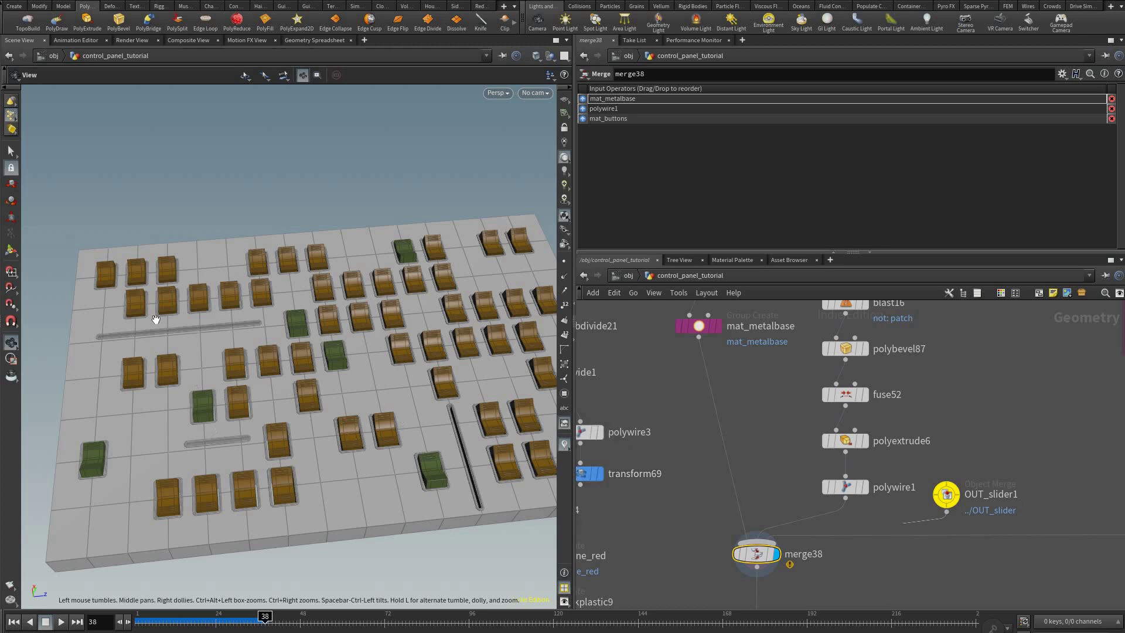
pyautogui.moveTo(947, 512); pyautogui.dragTo(730, 517)
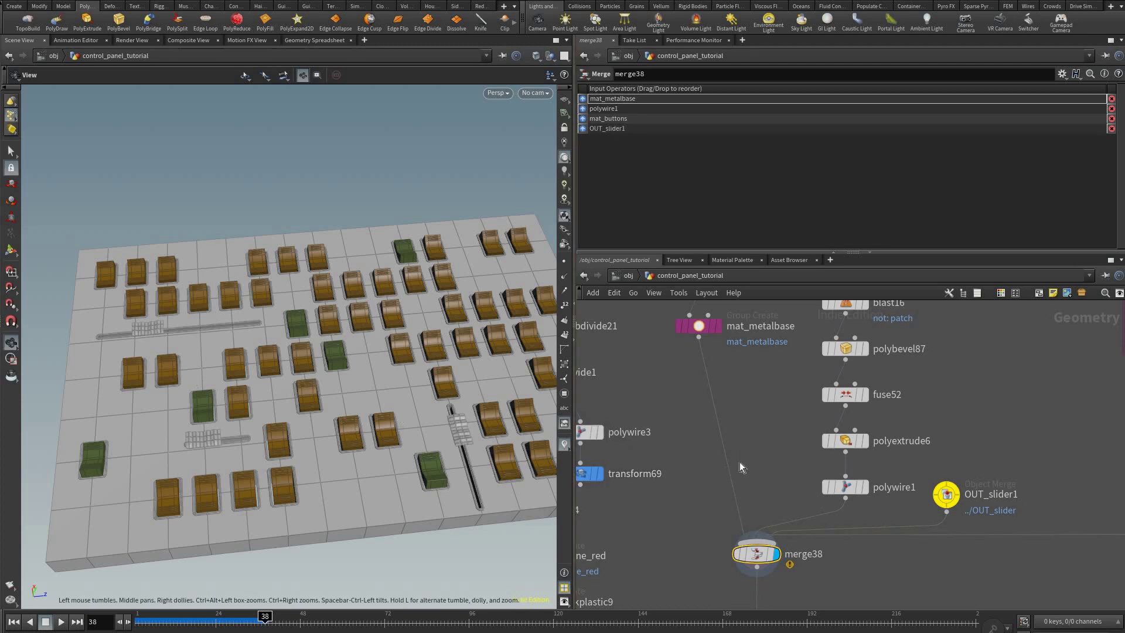
pyautogui.moveTo(839, 497); pyautogui.dragTo(831, 440, button='middle')
pyautogui.scroll(-5, 742, 458)
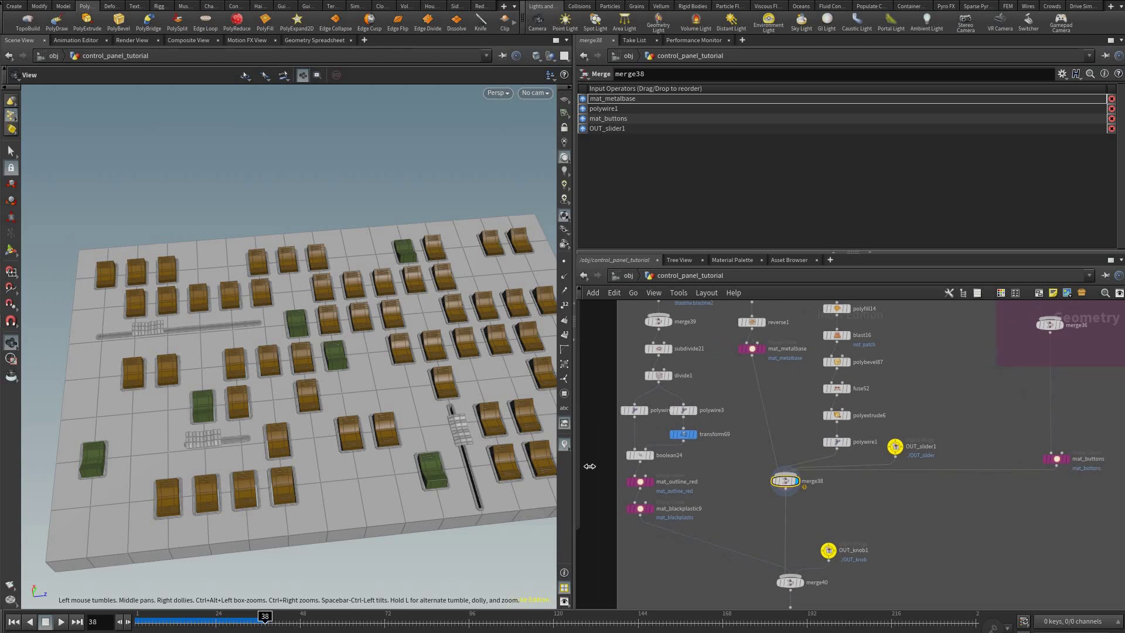
pyautogui.moveTo(414, 449); pyautogui.dragTo(381, 459, button='middle')
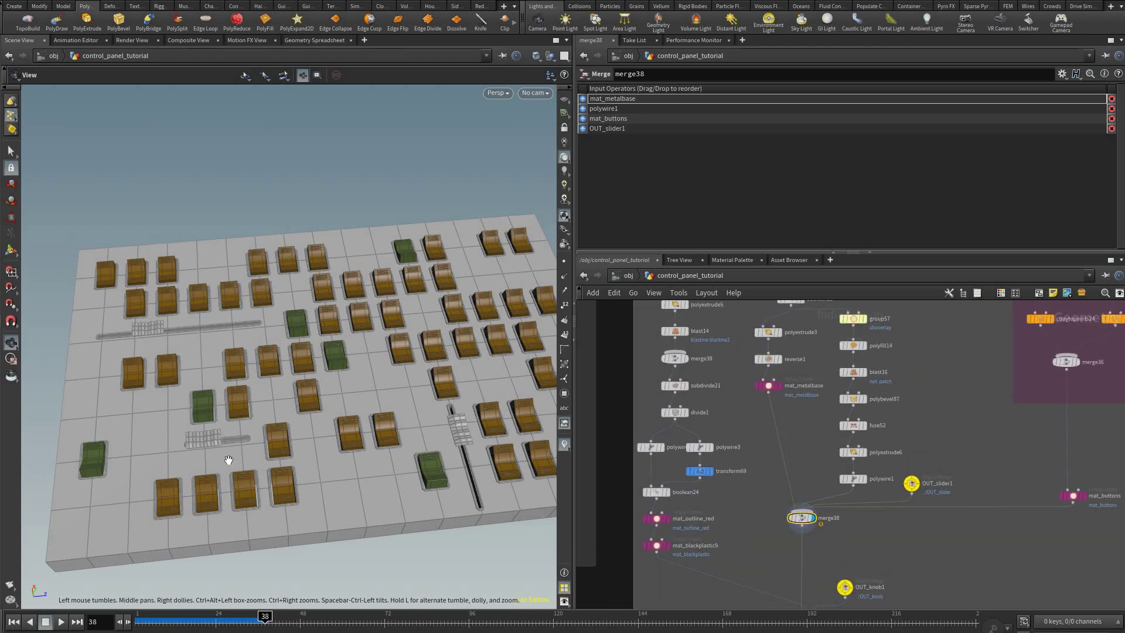
pyautogui.moveTo(290, 467); pyautogui.dragTo(252, 484, button='middle')
pyautogui.moveTo(252, 484); pyautogui.dragTo(299, 469)
pyautogui.moveTo(226, 312); pyautogui.dragTo(215, 335, button='middle')
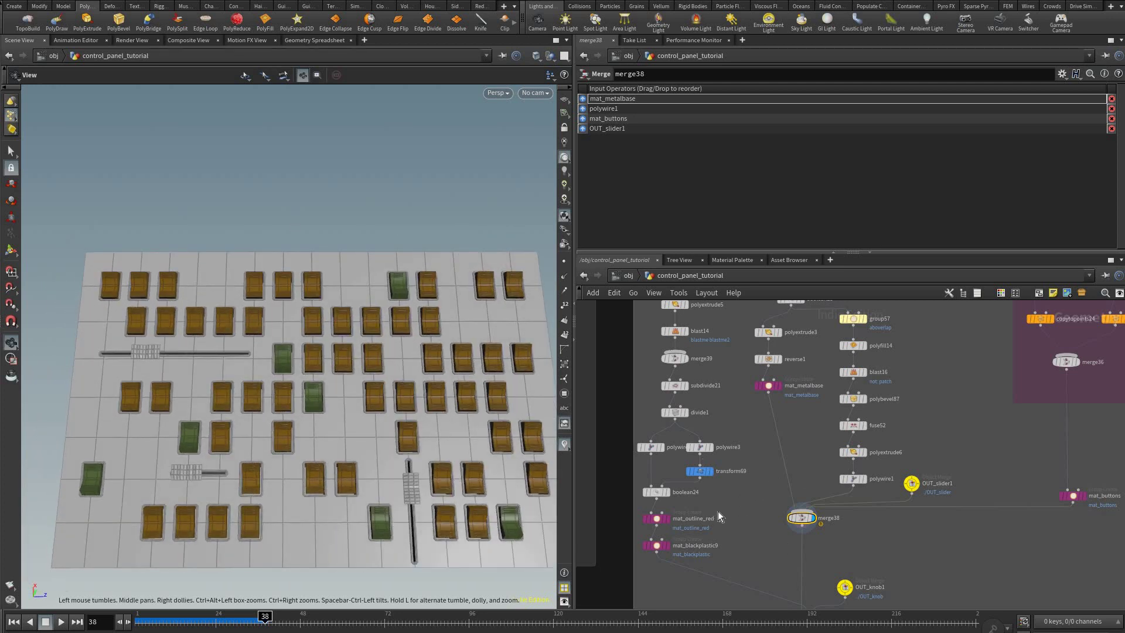
# - Display mat_blackplastic9 to view only the panel's outline geometry
pyautogui.moveTo(775, 514); pyautogui.dragTo(851, 480, button='middle')
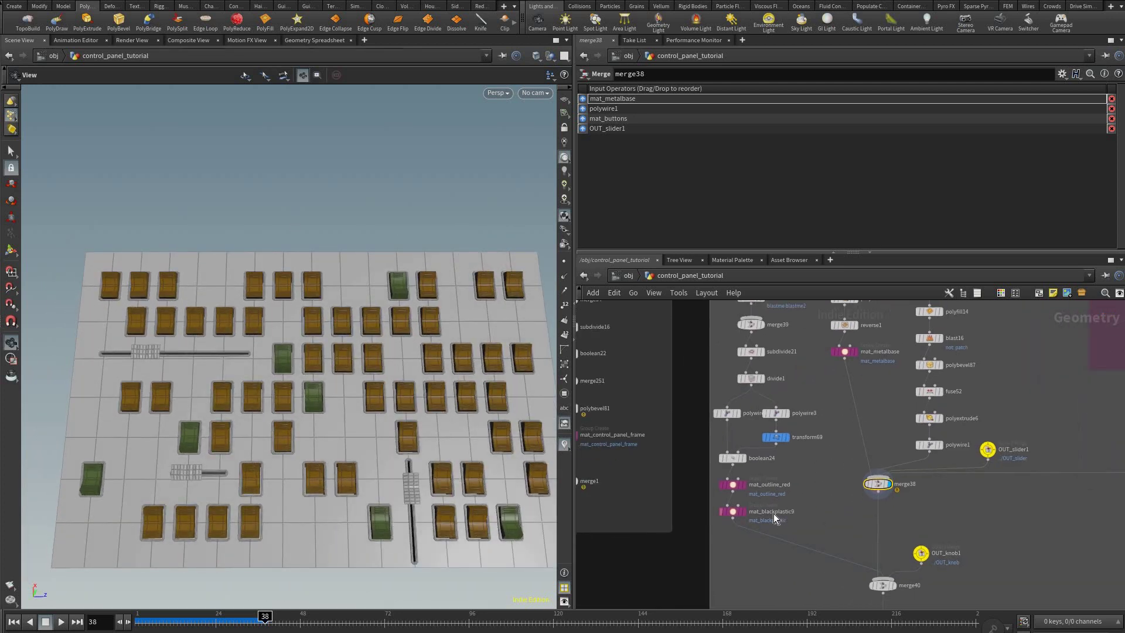
pyautogui.scroll(3, 774, 514)
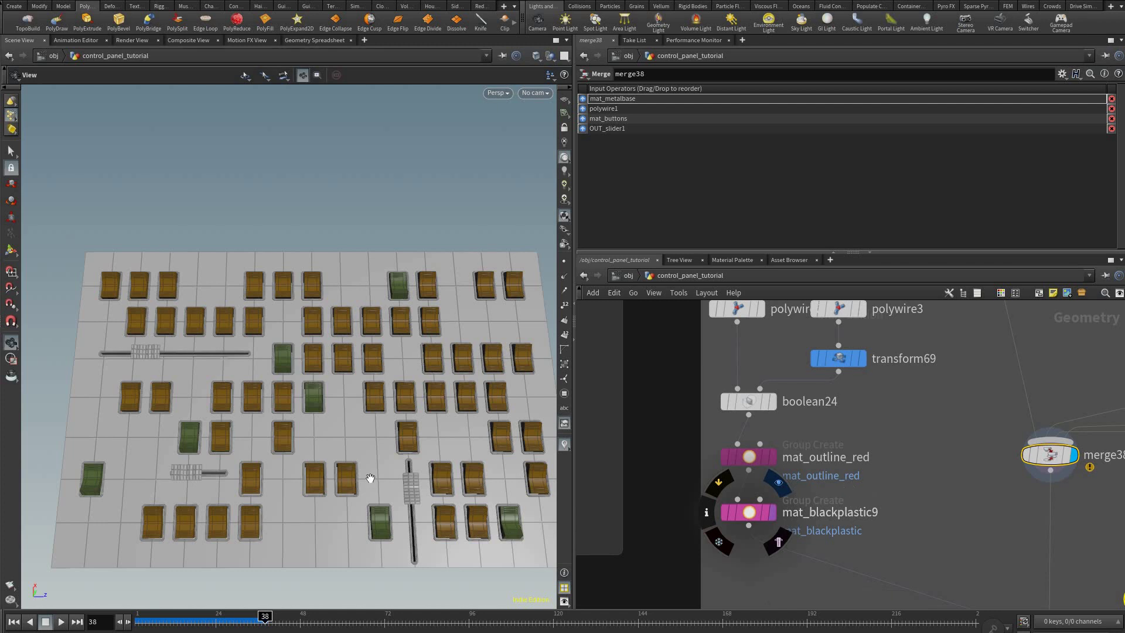
pyautogui.click(773, 513)
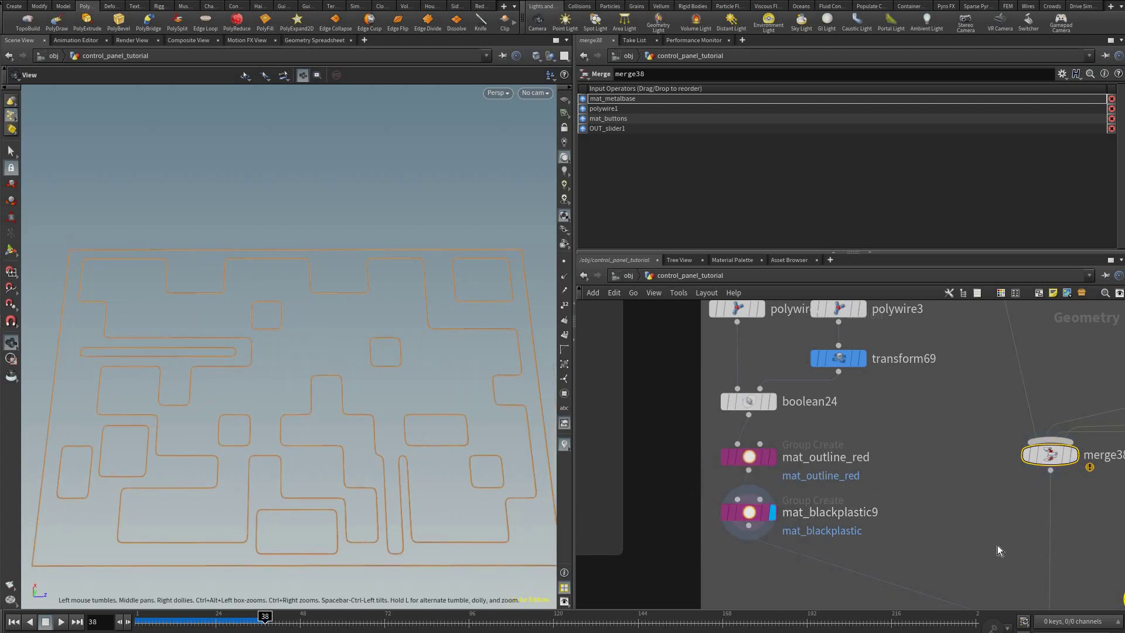
# - Display merge40 to view the panel combined with its outlines and knobs, and look over the nodes feeding it
pyautogui.moveTo(997, 546); pyautogui.dragTo(909, 426, button='middle')
pyautogui.click(998, 545)
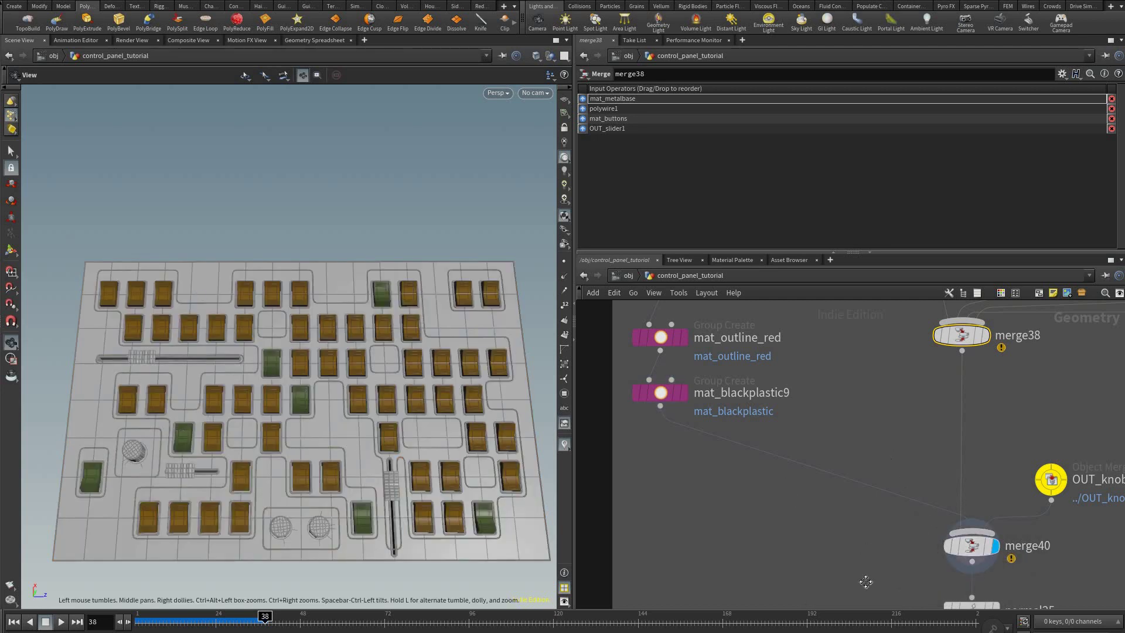
pyautogui.scroll(-5, 853, 362)
pyautogui.moveTo(821, 311); pyautogui.dragTo(831, 410, button='middle')
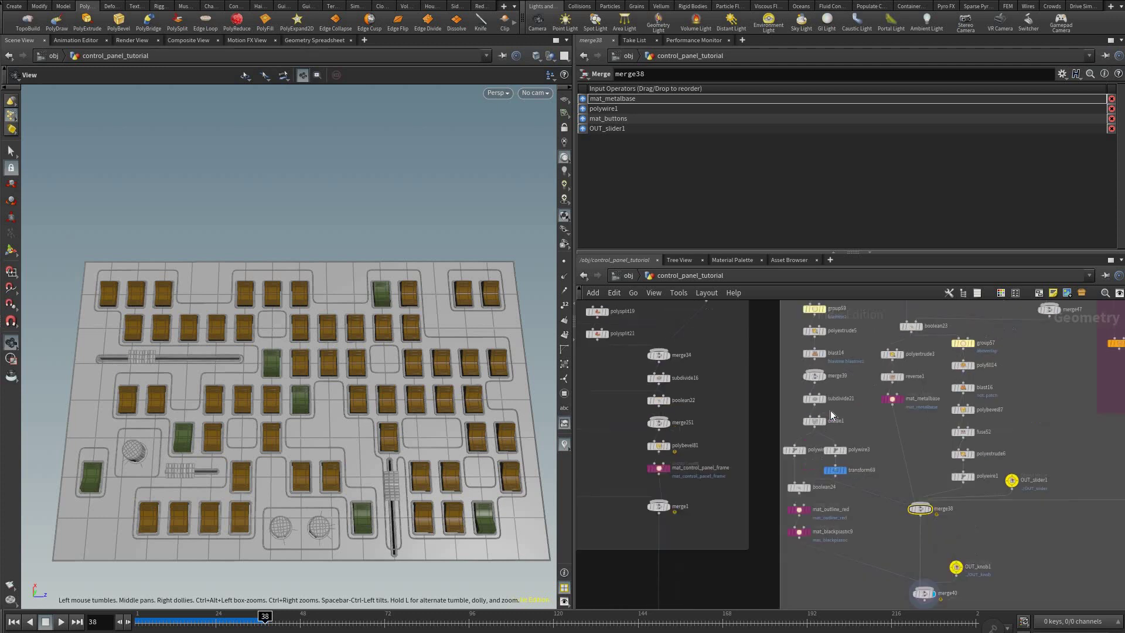
# - Try seed 34 for the random point sort in sort1, inspect the button layout, and return the seed to 18
pyautogui.moveTo(840, 349); pyautogui.dragTo(832, 411, button='middle')
pyautogui.moveTo(906, 378); pyautogui.dragTo(874, 475, button='middle')
pyautogui.moveTo(875, 400); pyautogui.dragTo(870, 475, button='middle')
pyautogui.moveTo(870, 376); pyautogui.dragTo(829, 478, button='middle')
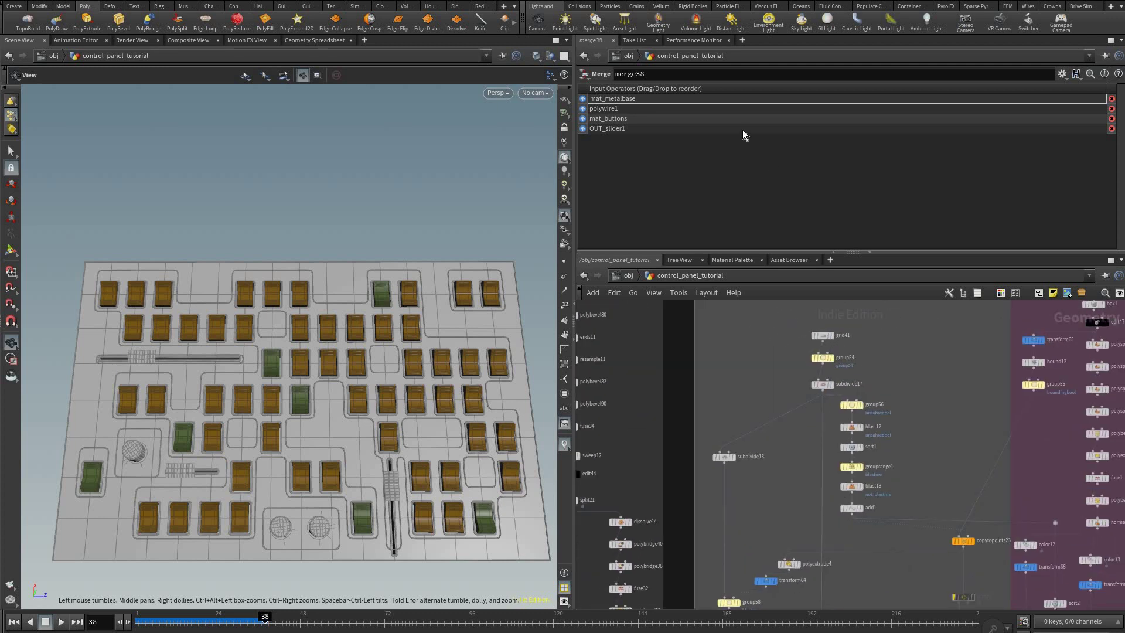
pyautogui.scroll(3, 827, 407)
pyautogui.click(867, 475)
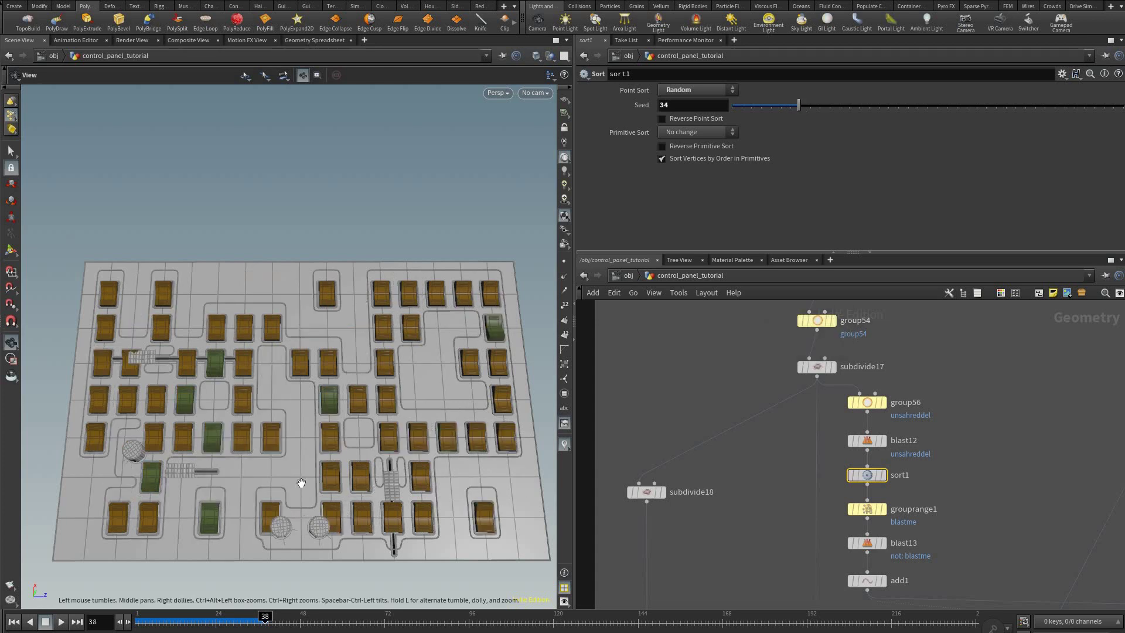
pyautogui.moveTo(242, 457); pyautogui.dragTo(262, 430, button='middle')
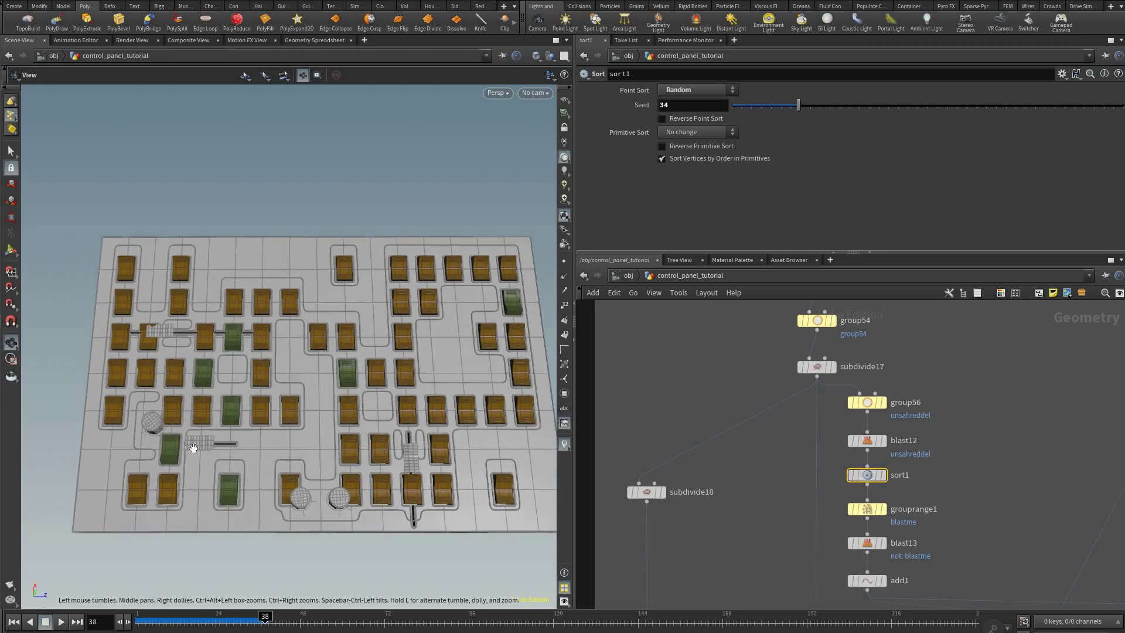
pyautogui.moveTo(179, 440); pyautogui.dragTo(166, 329, button='right')
pyautogui.moveTo(166, 329); pyautogui.dragTo(218, 309)
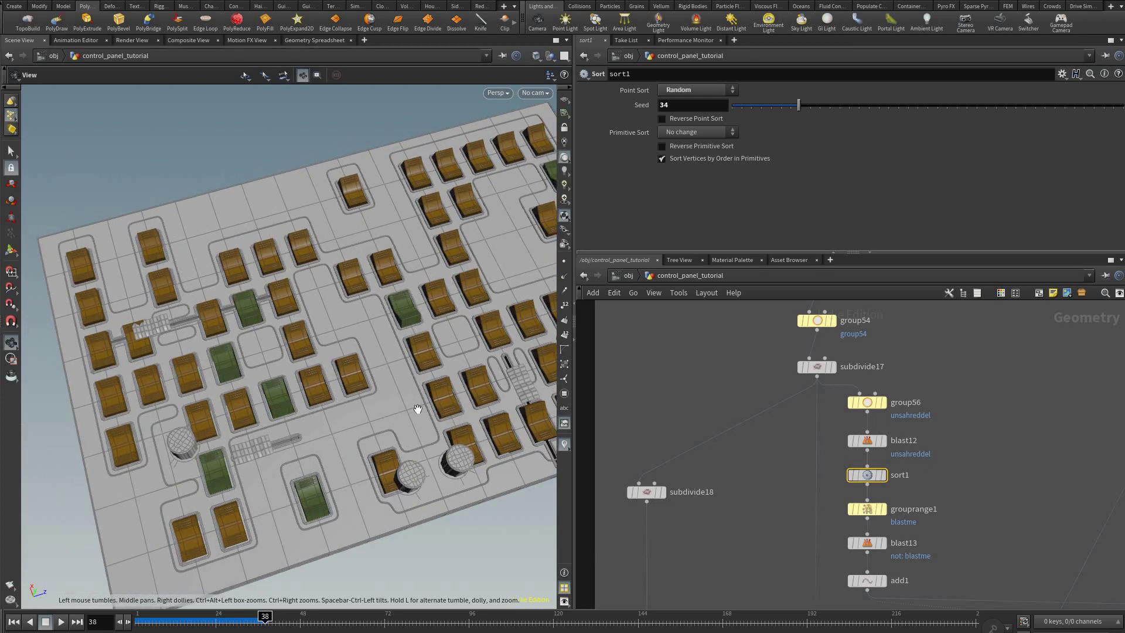
pyautogui.moveTo(417, 408); pyautogui.dragTo(459, 505)
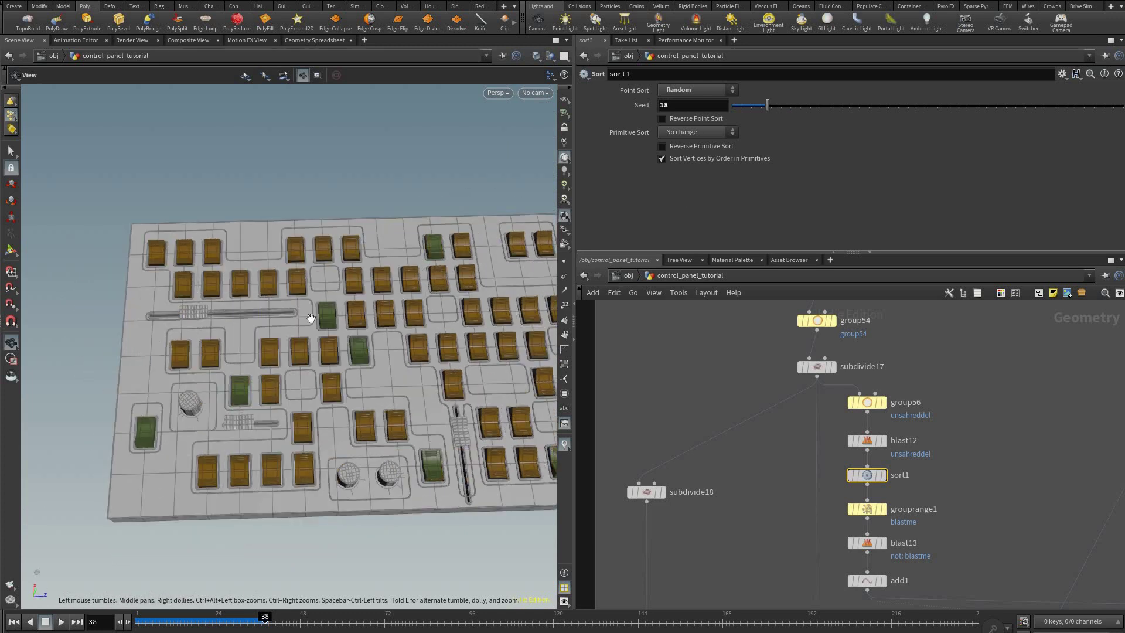
pyautogui.moveTo(342, 376); pyautogui.dragTo(303, 379, button='middle')
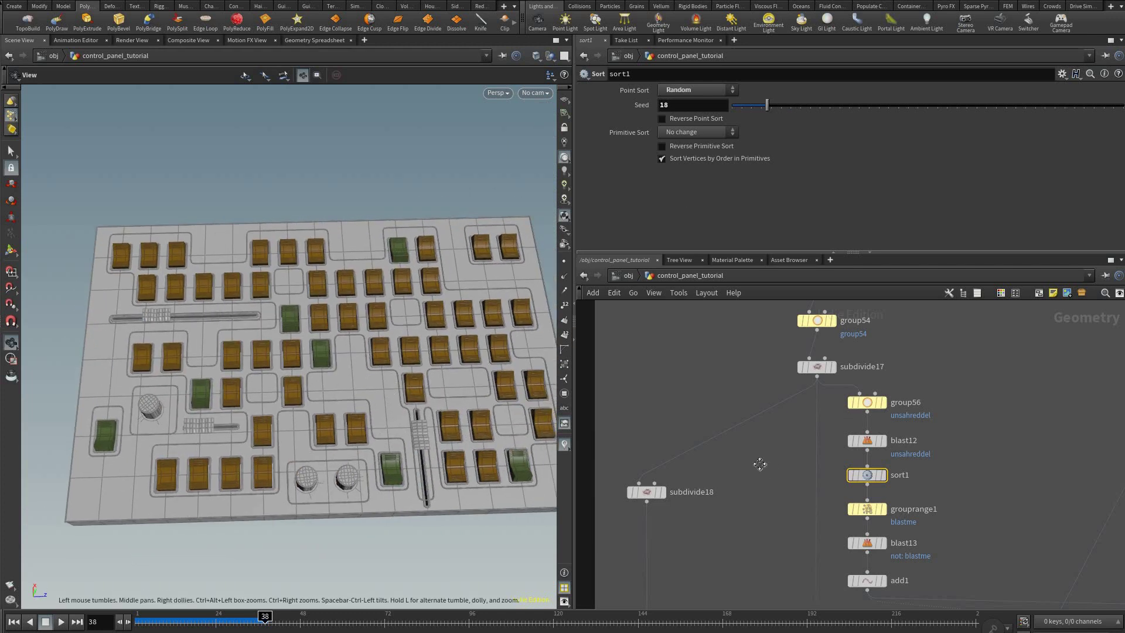
# - Display the output of the subdivide17 node and show its parameters
pyautogui.scroll(-3, 723, 360)
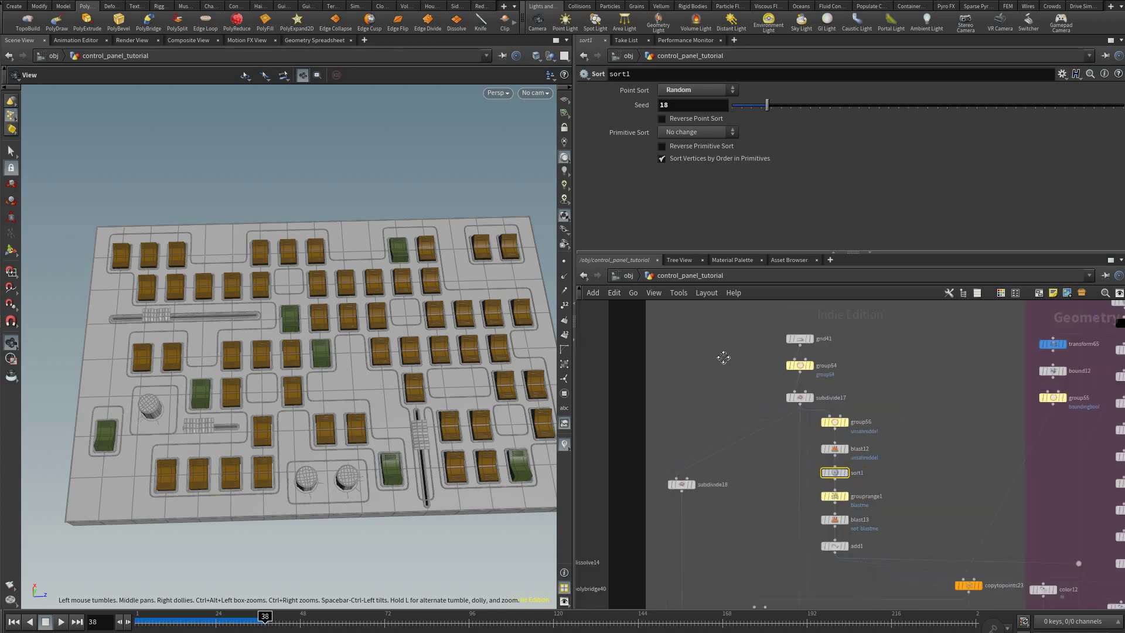
pyautogui.moveTo(732, 456); pyautogui.dragTo(787, 429, button='middle')
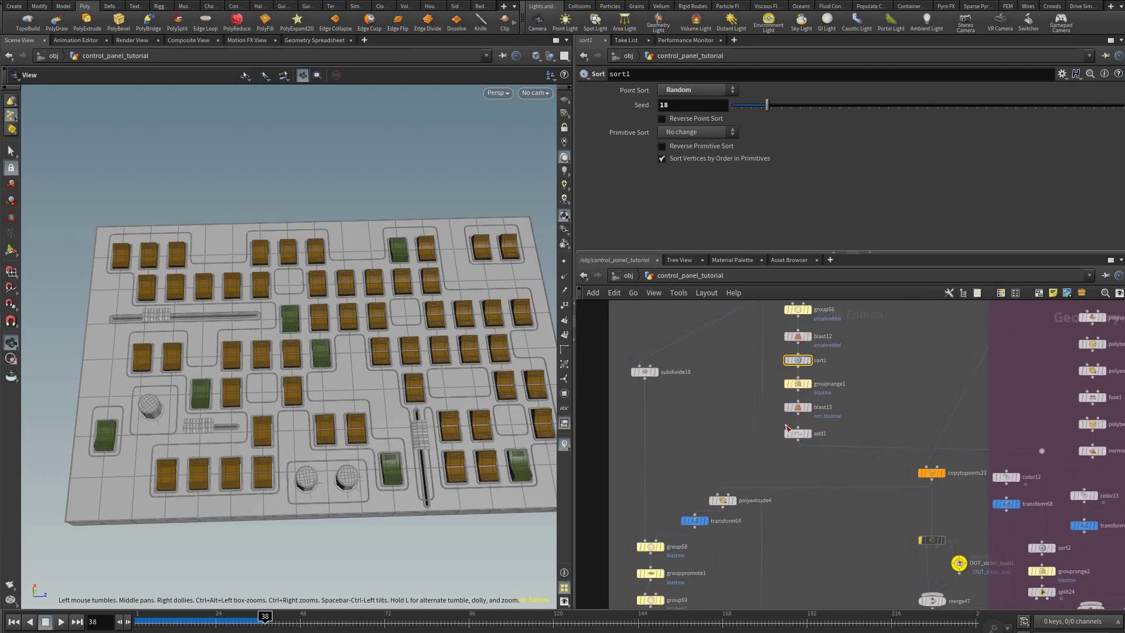
pyautogui.moveTo(816, 375); pyautogui.dragTo(827, 510, button='middle')
pyautogui.scroll(3, 659, 527)
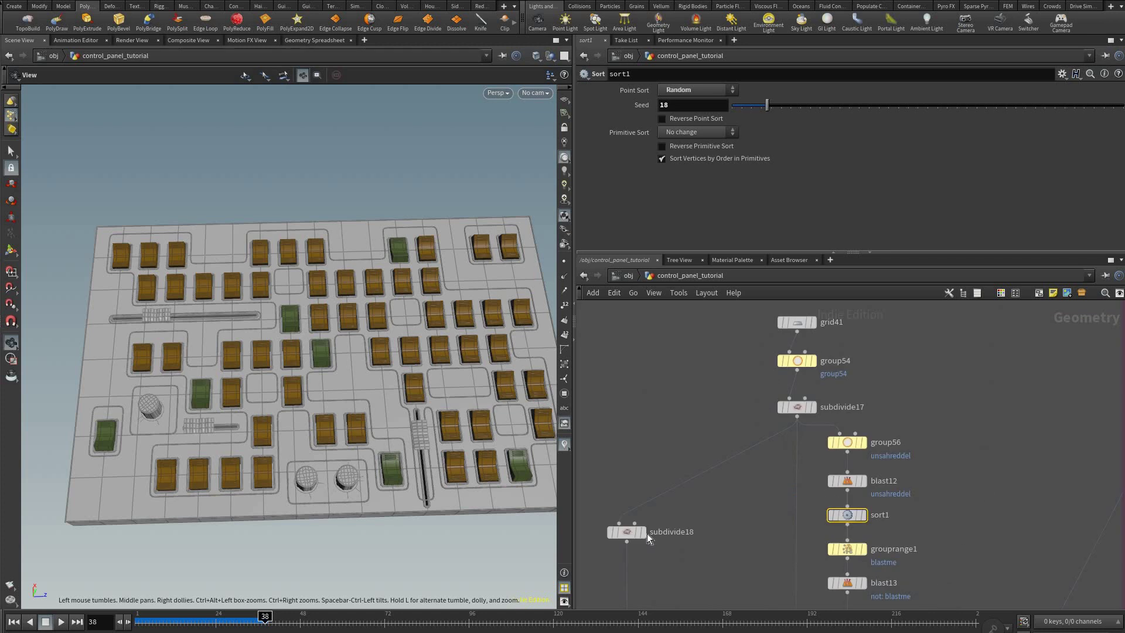
pyautogui.click(645, 533)
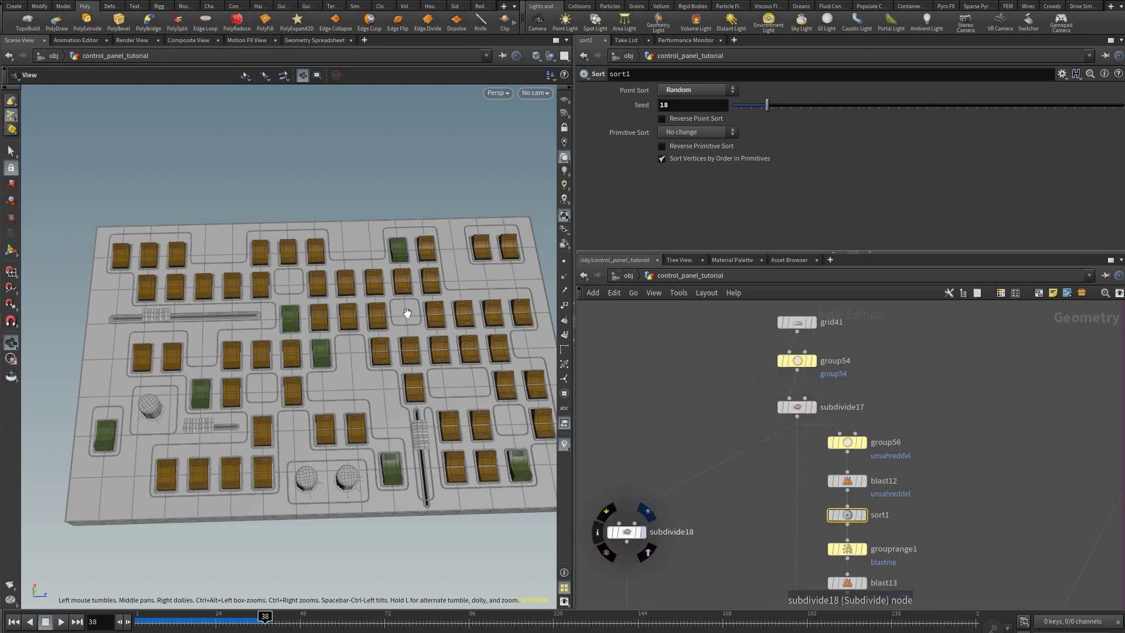
pyautogui.click(814, 406)
pyautogui.click(797, 406)
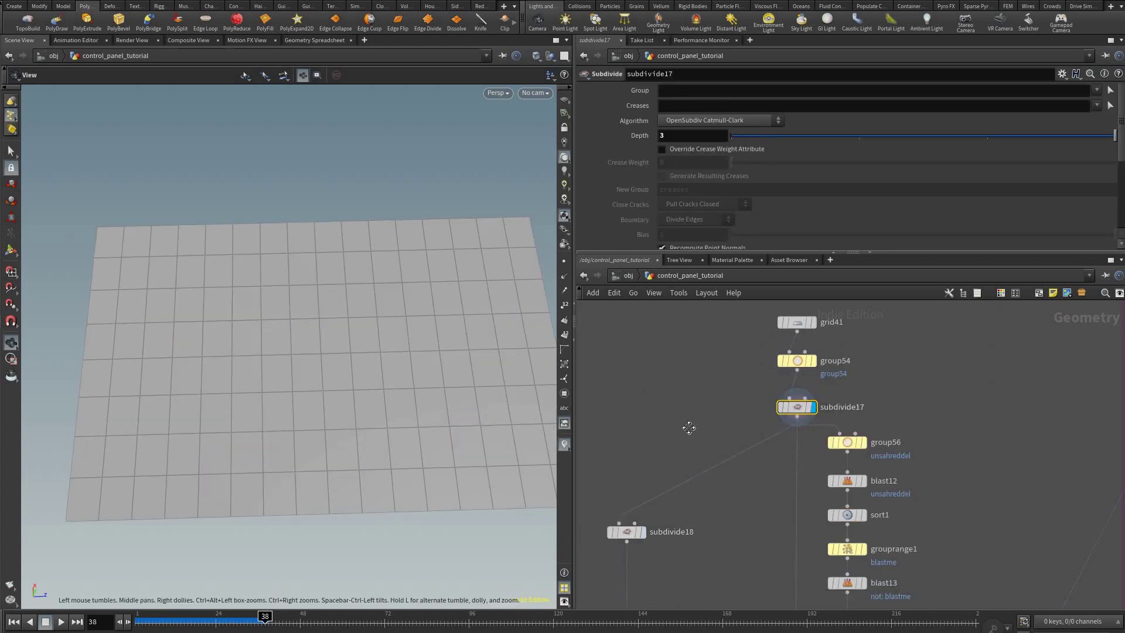
# - Display the denser grid from the subdivide18 node and show its parameters
pyautogui.moveTo(774, 403); pyautogui.dragTo(763, 432, button='middle')
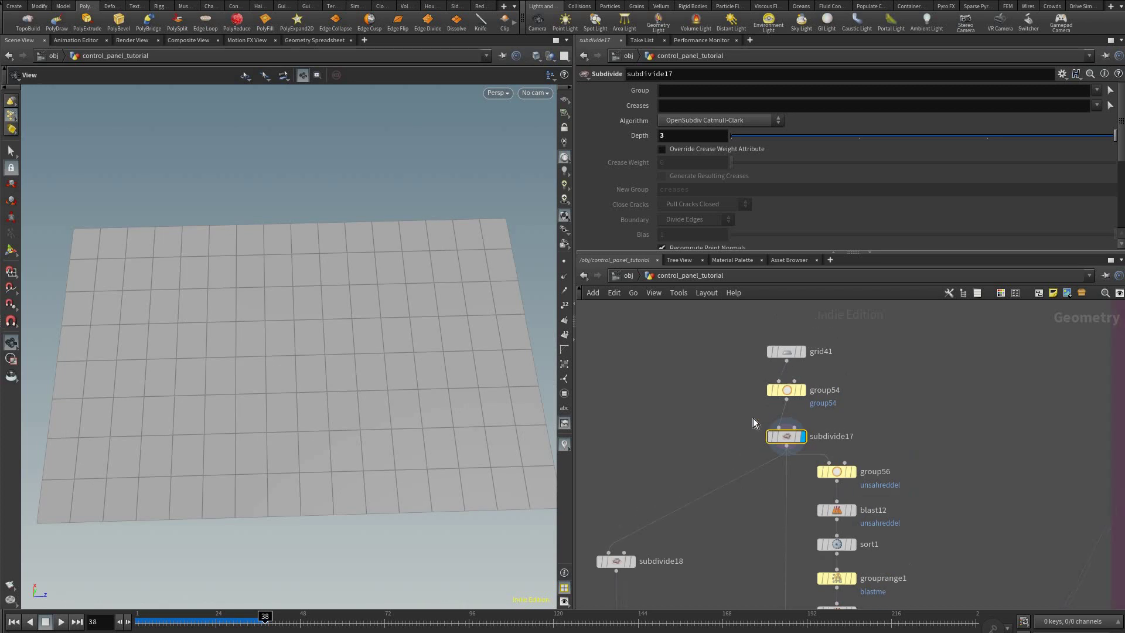
pyautogui.moveTo(634, 562); pyautogui.dragTo(698, 485, button='middle')
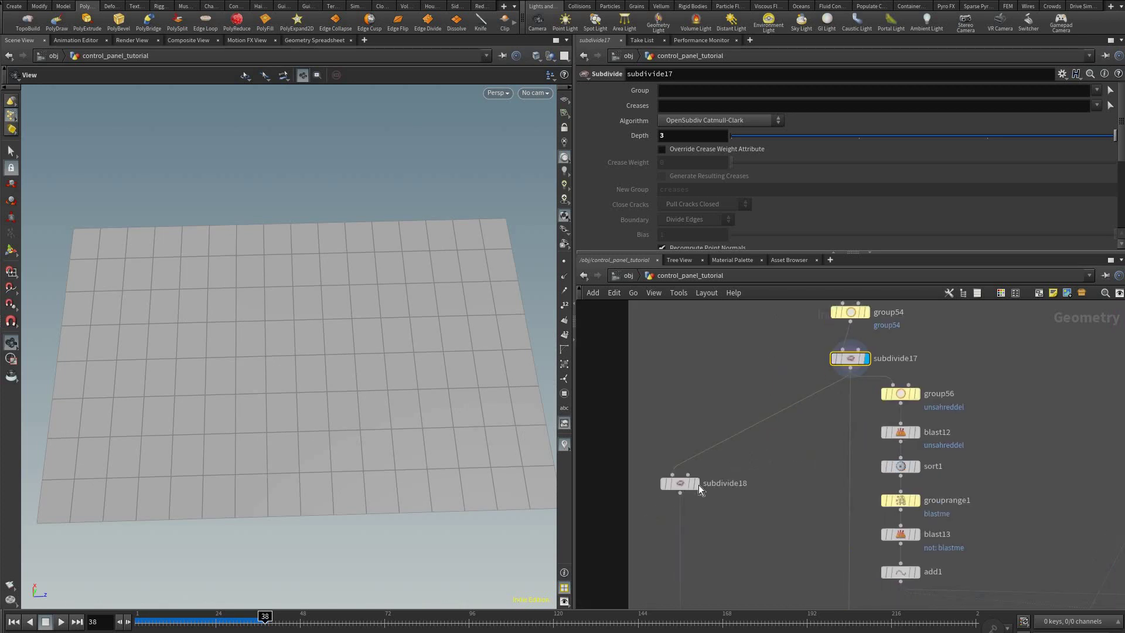
pyautogui.click(697, 484)
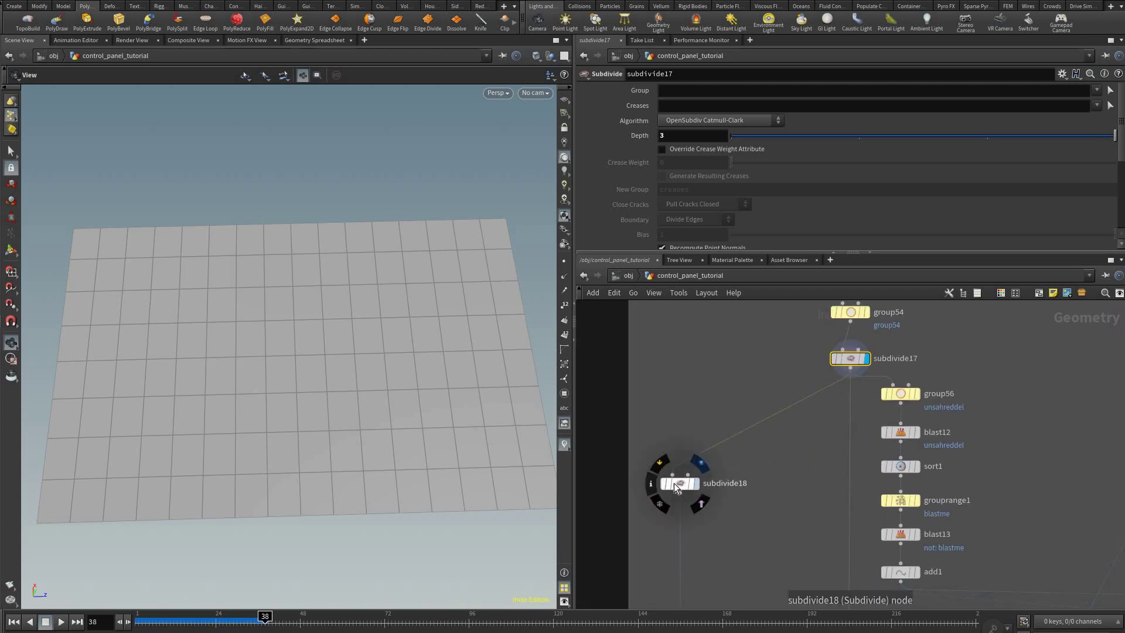
pyautogui.click(680, 484)
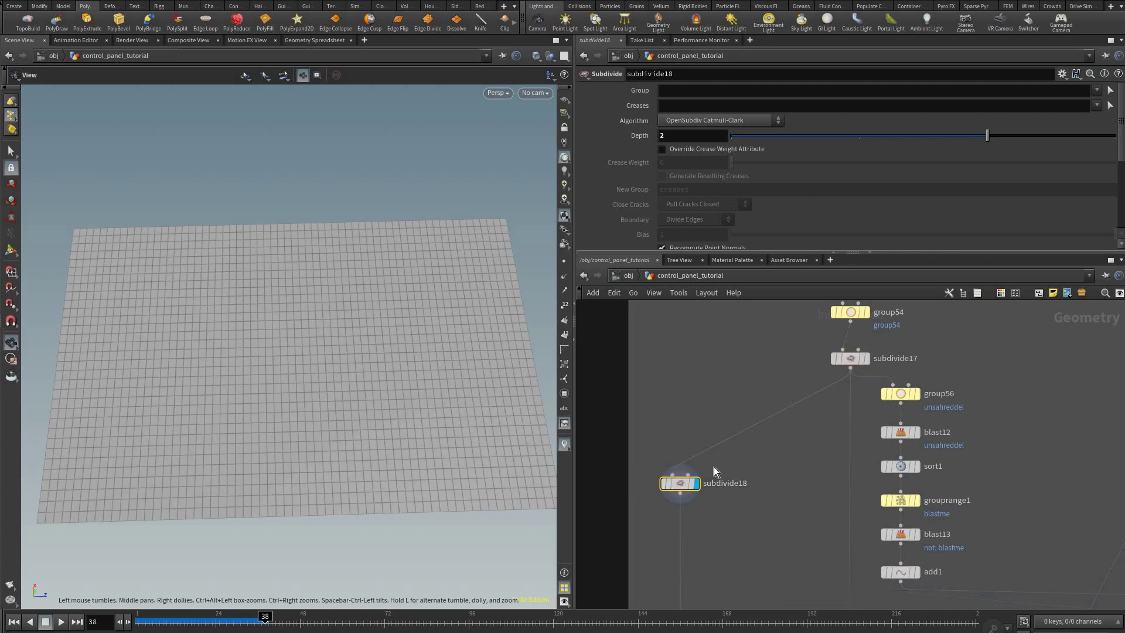
# - Display the group58 node to examine which grid points belong to the blastme group
pyautogui.moveTo(714, 467); pyautogui.dragTo(735, 195, button='middle')
pyautogui.scroll(3, 714, 451)
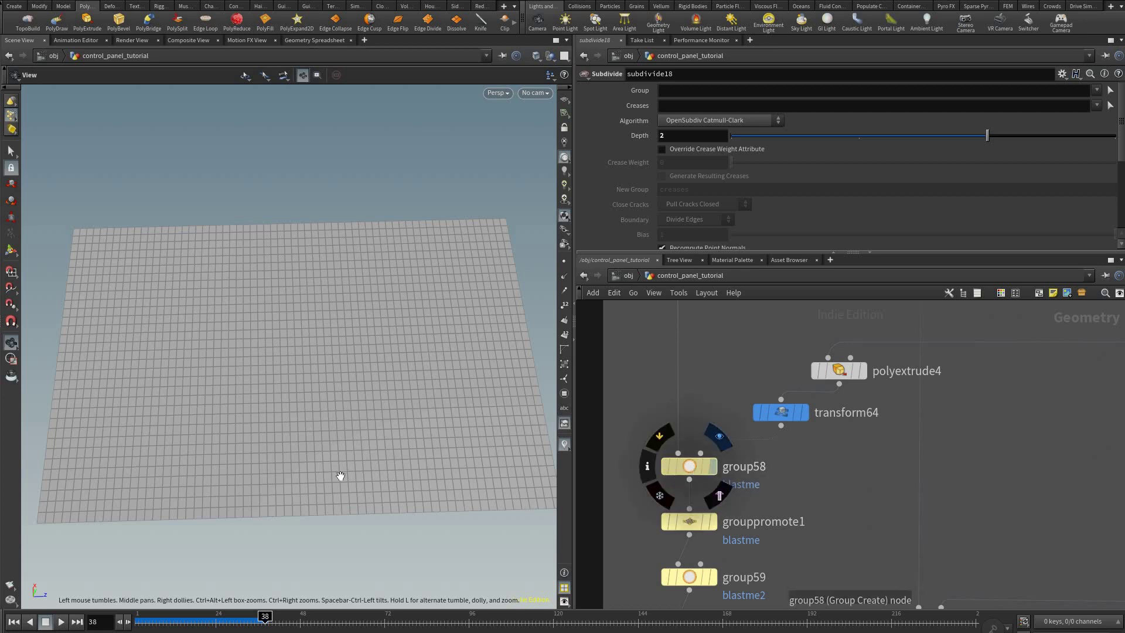
pyautogui.click(689, 467)
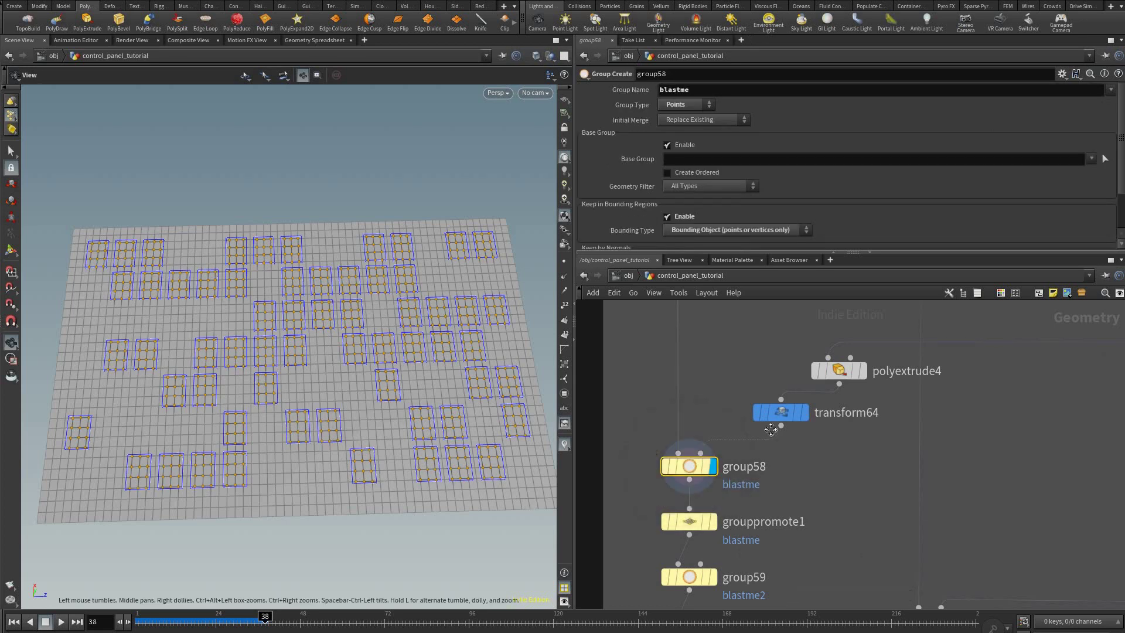
# - Display the output of copytopoints23 and examine the copied boxes from an angle
pyautogui.moveTo(723, 438); pyautogui.dragTo(735, 524, button='middle')
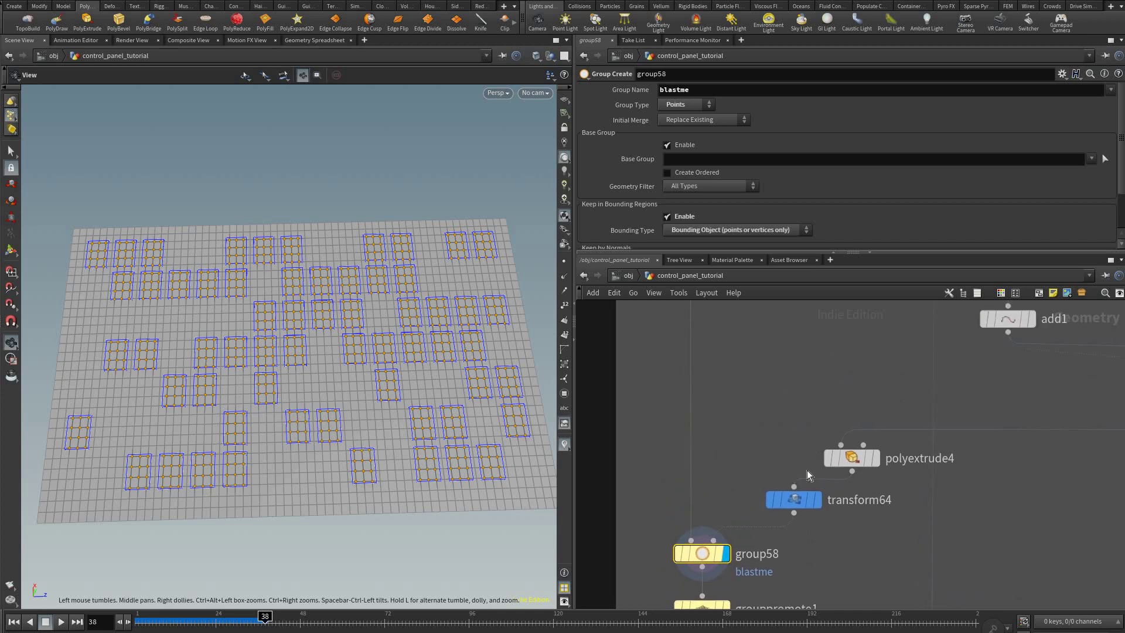
pyautogui.moveTo(807, 470); pyautogui.dragTo(696, 509, button='middle')
pyautogui.scroll(-2, 853, 481)
pyautogui.moveTo(853, 478); pyautogui.dragTo(839, 478, button='middle')
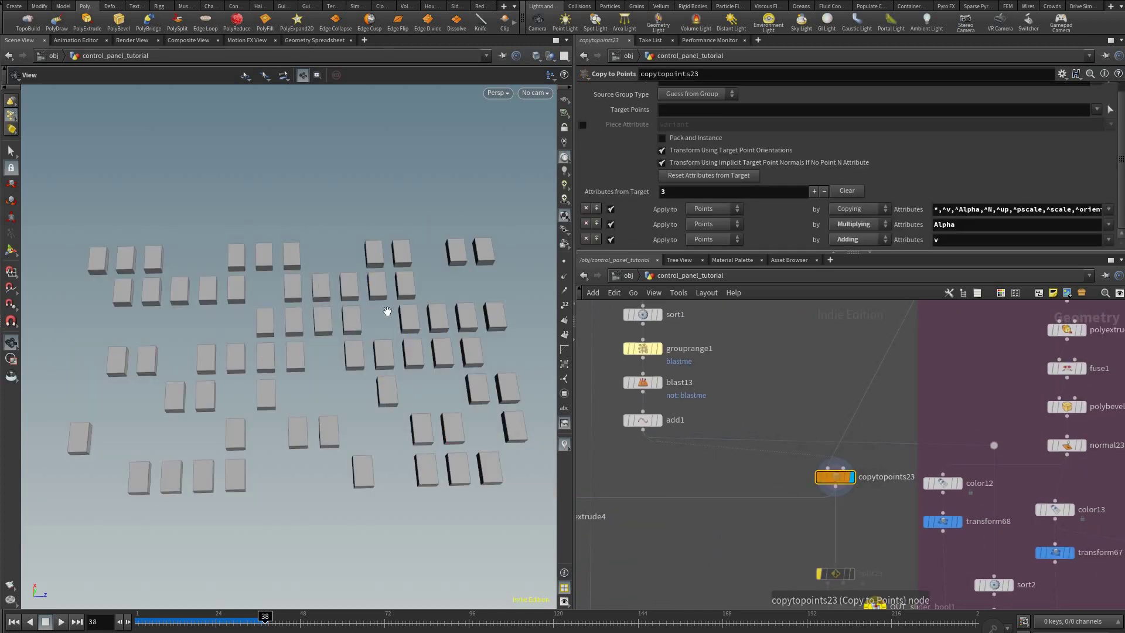
pyautogui.moveTo(334, 405); pyautogui.dragTo(390, 415)
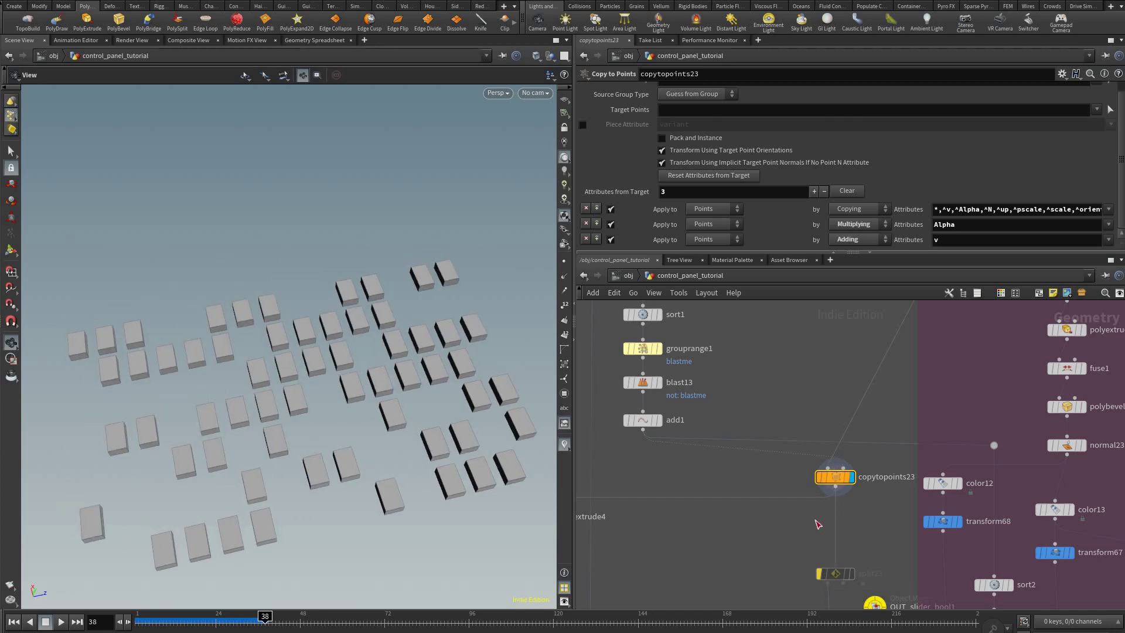
# - Trace the box copies back to group58, display it again, and review its base group and bounding region settings
pyautogui.moveTo(762, 409); pyautogui.dragTo(824, 443, button='middle')
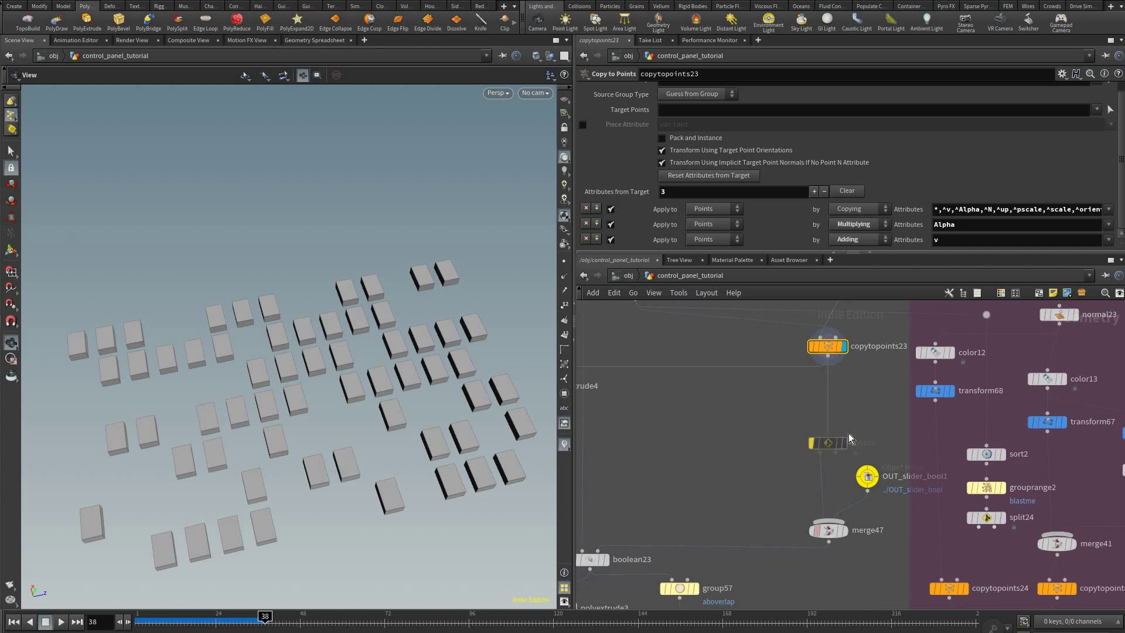
pyautogui.moveTo(907, 571); pyautogui.dragTo(1012, 607, button='middle')
pyautogui.moveTo(874, 453); pyautogui.dragTo(832, 441, button='middle')
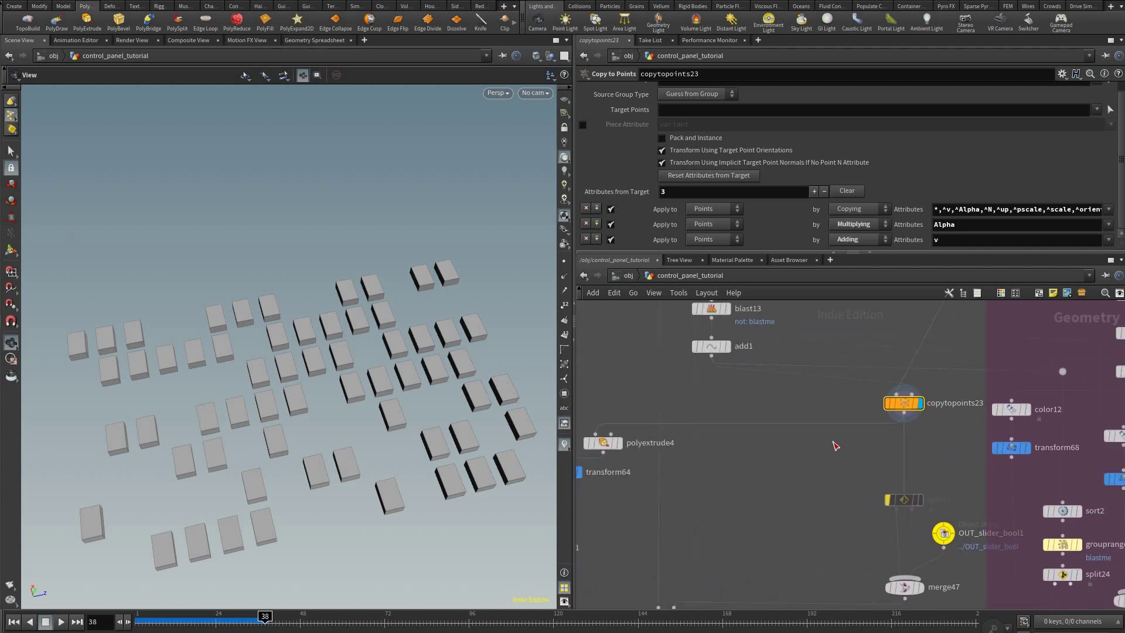
pyautogui.moveTo(580, 543); pyautogui.dragTo(749, 534, button='middle')
pyautogui.scroll(3, 697, 578)
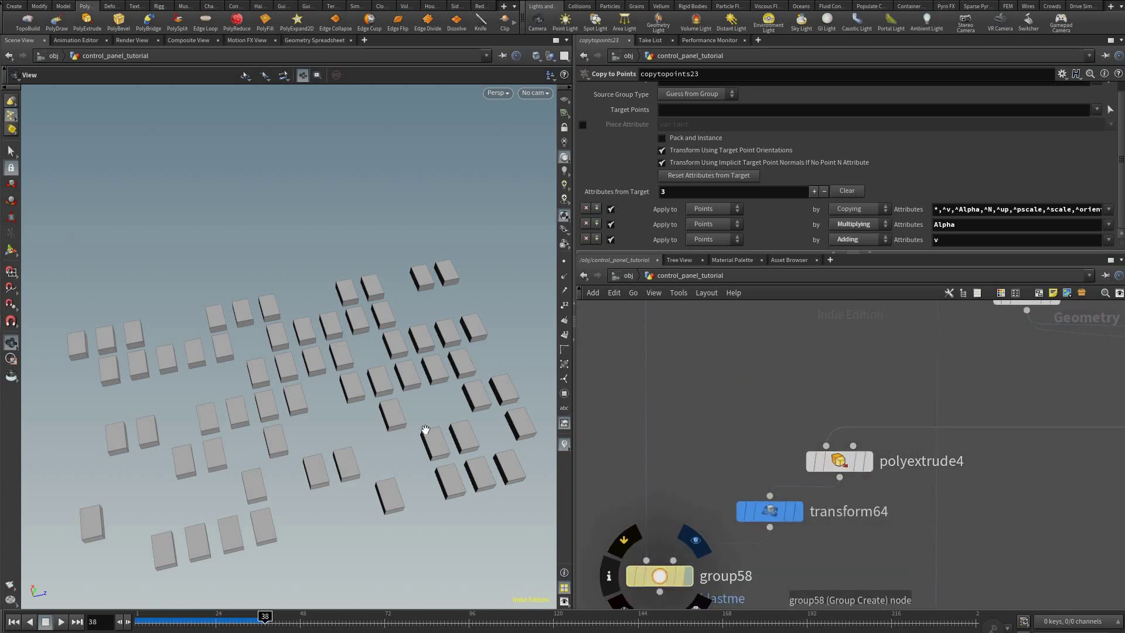
pyautogui.click(696, 540)
pyautogui.click(661, 561)
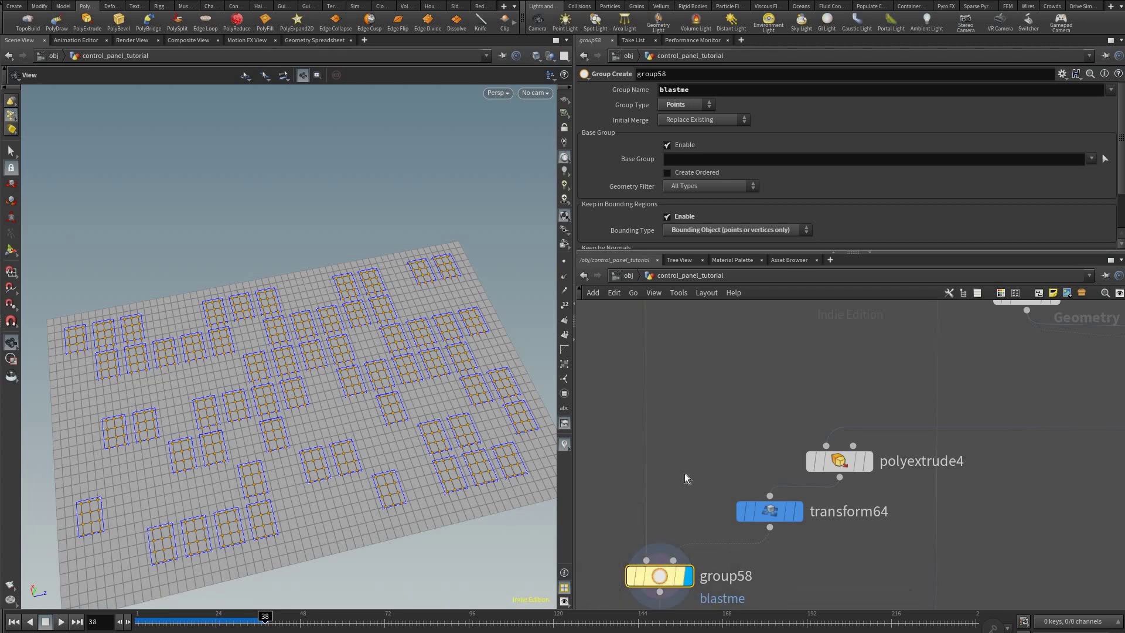
pyautogui.moveTo(498, 363); pyautogui.dragTo(477, 364)
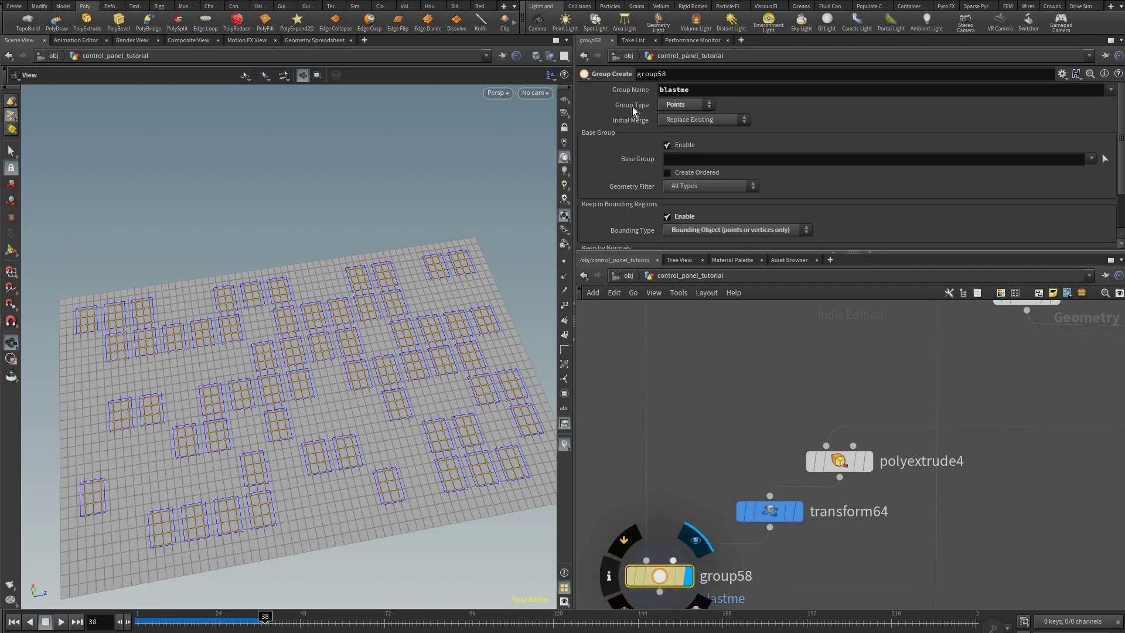
pyautogui.scroll(-1, 681, 102)
pyautogui.scroll(1, 684, 103)
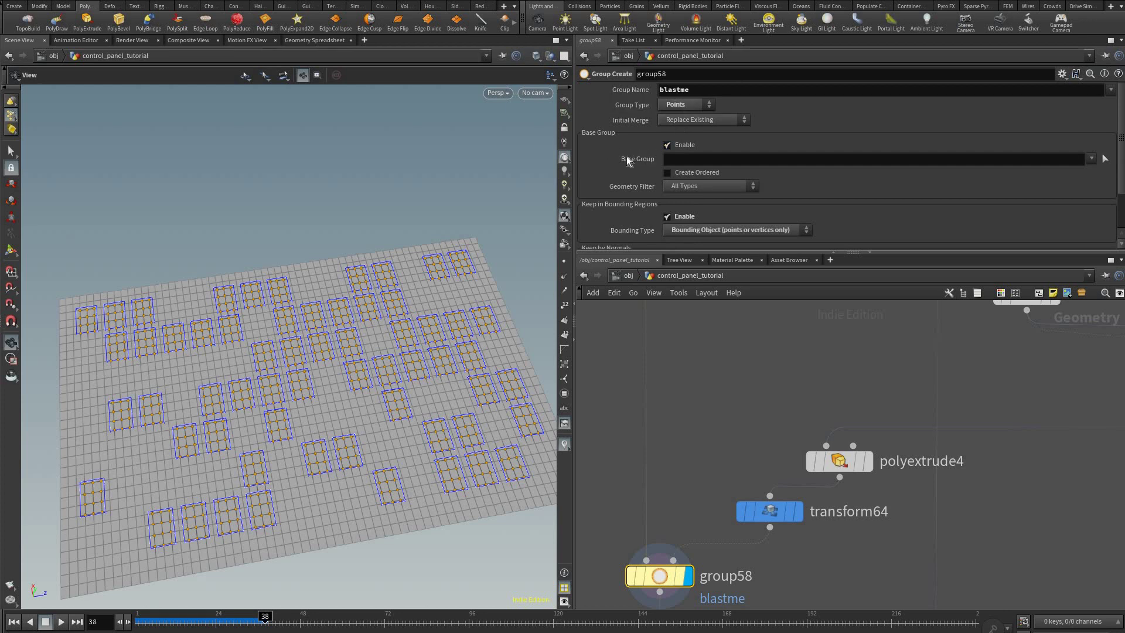
pyautogui.scroll(-3, 652, 154)
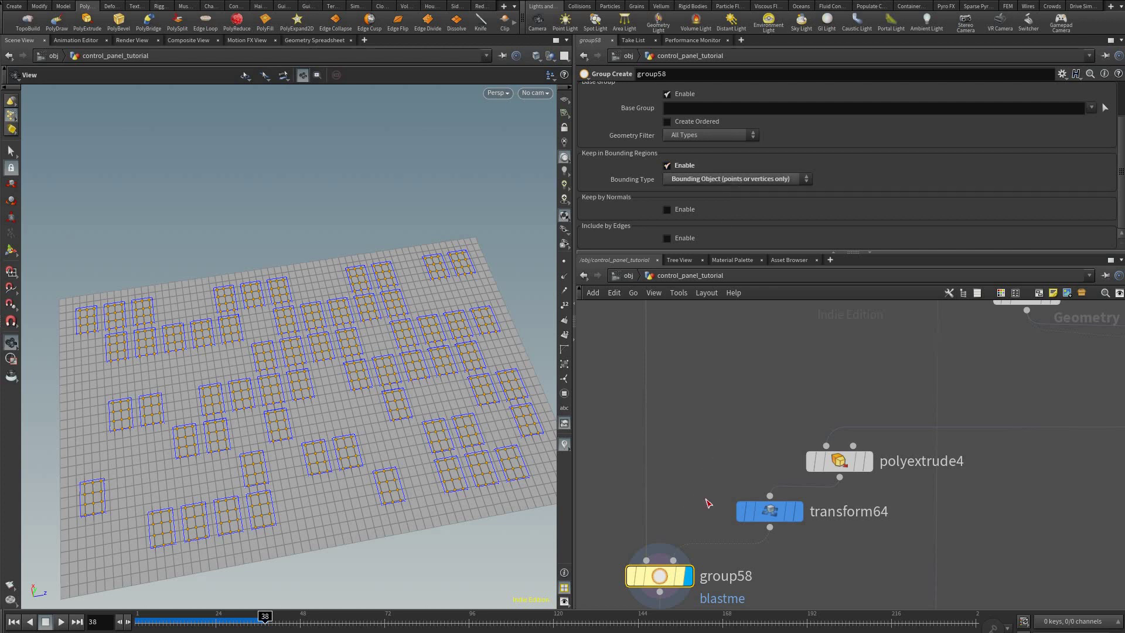
# - Check the translate expression of transform64, then bring back the group58 parameters
pyautogui.moveTo(677, 557); pyautogui.dragTo(706, 496, button='middle')
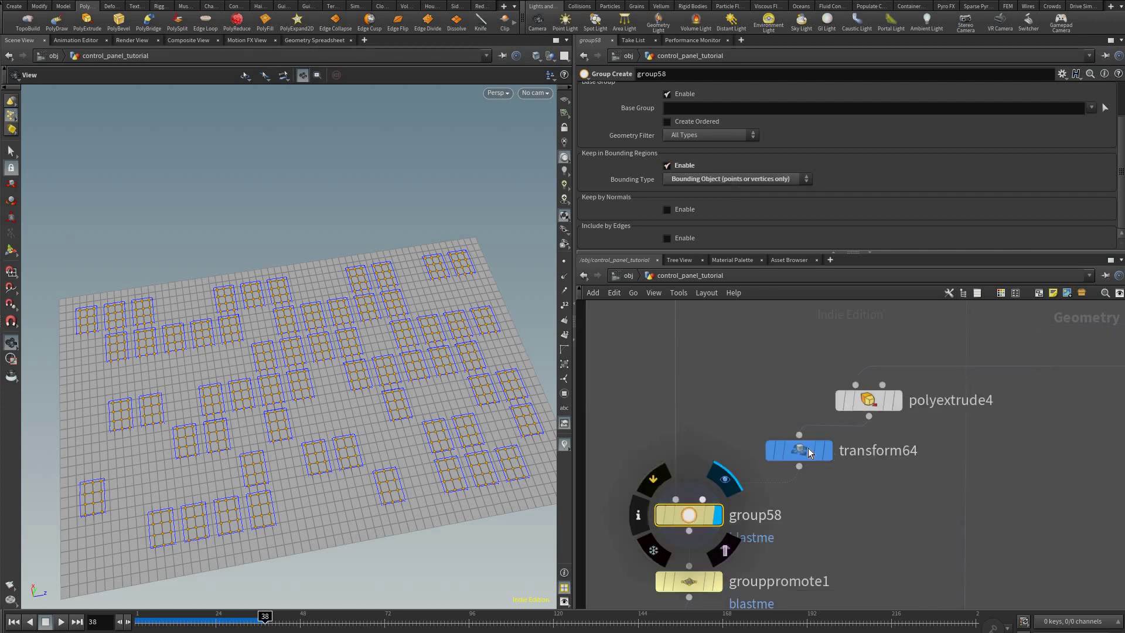
pyautogui.click(803, 452)
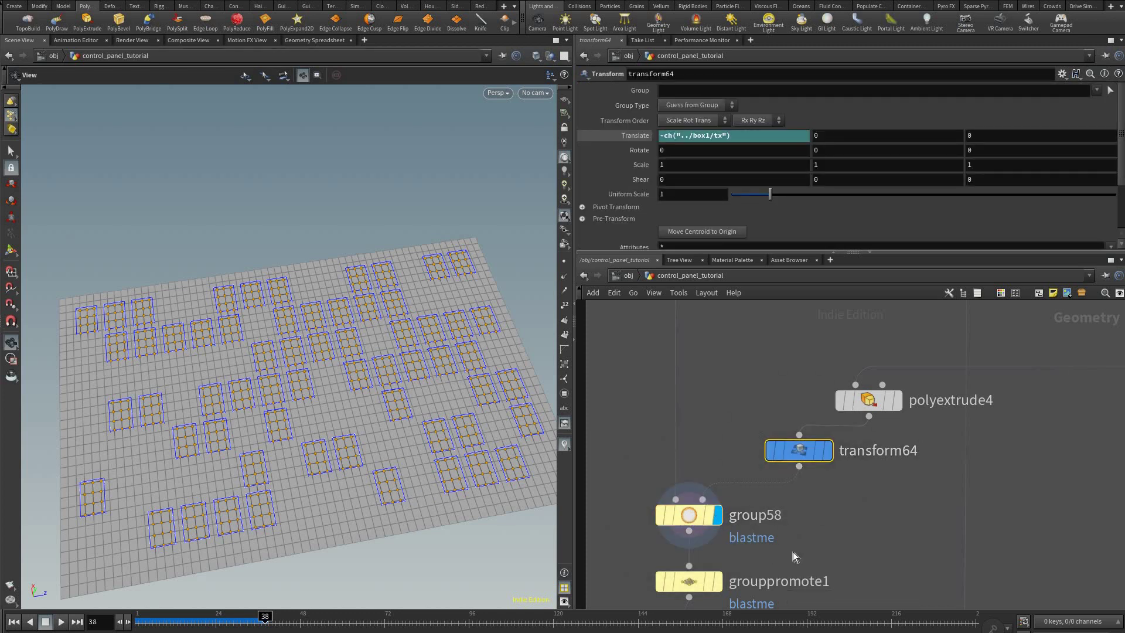
pyautogui.moveTo(657, 545)
pyautogui.click(671, 519)
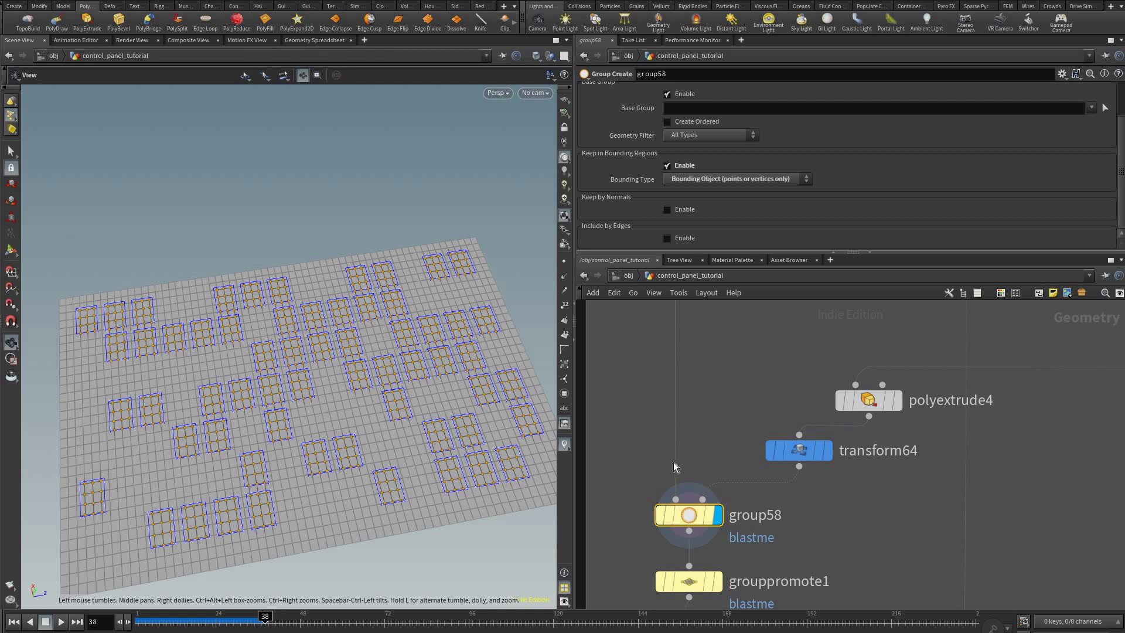
# - Display the output of grouppromote1 and set its blastme promotion to convert from Points
pyautogui.click(703, 487)
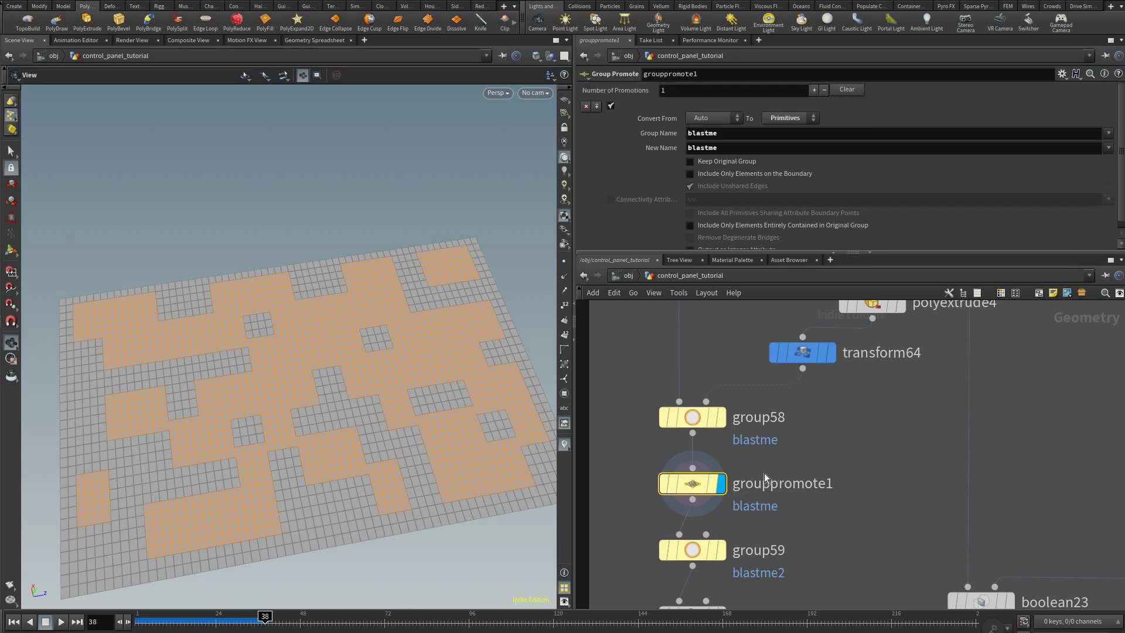
pyautogui.moveTo(819, 529); pyautogui.dragTo(805, 369, button='middle')
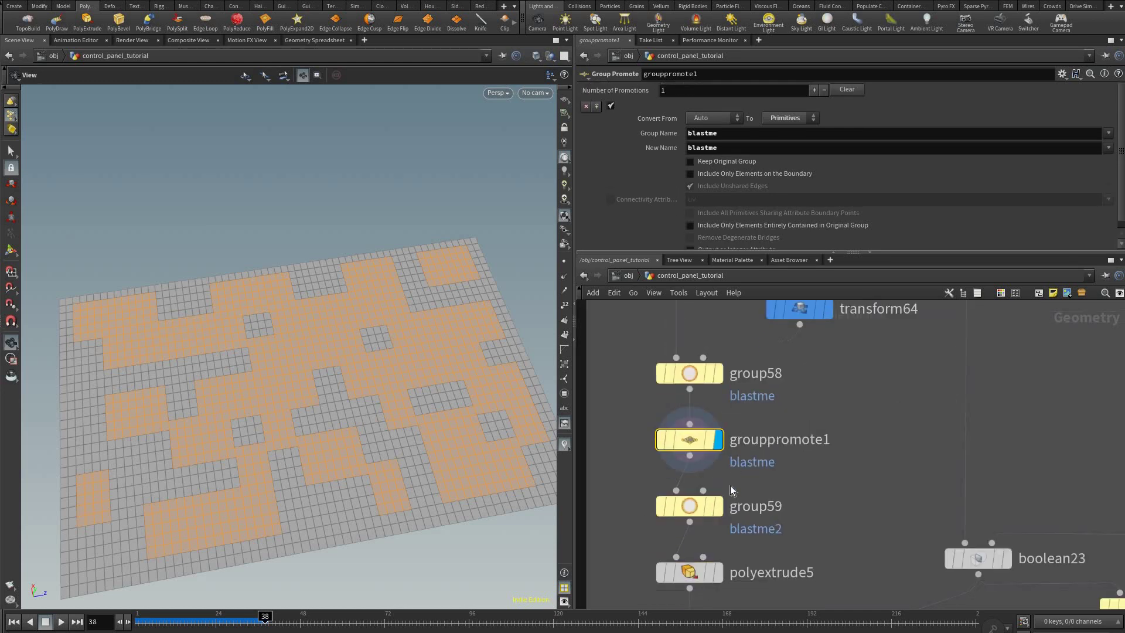
pyautogui.moveTo(691, 443); pyautogui.dragTo(704, 489, button='middle')
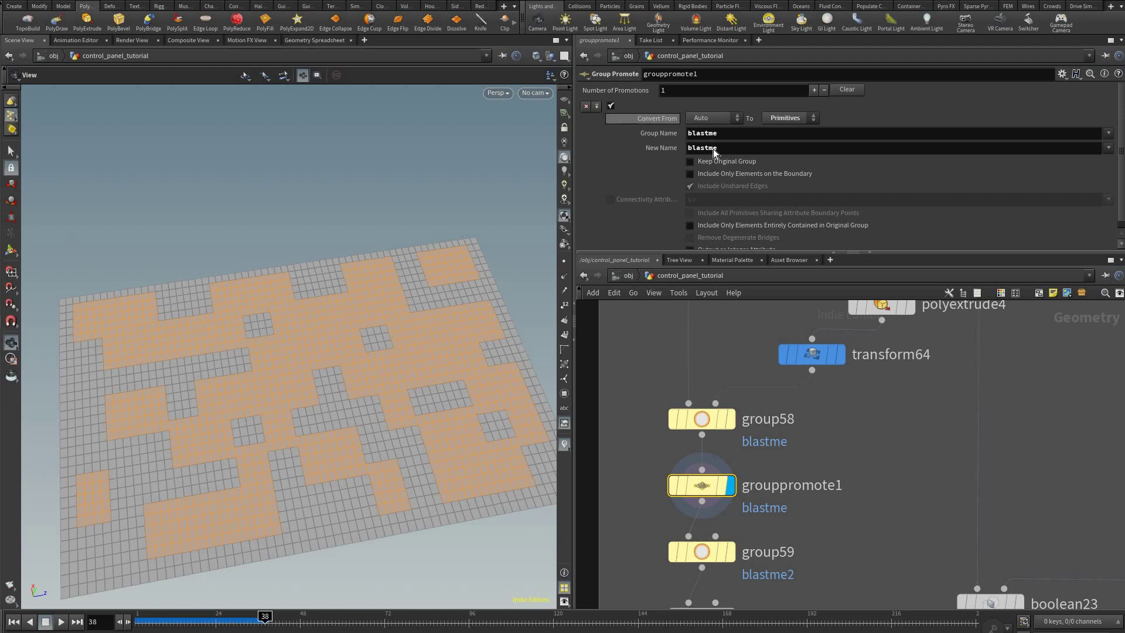
pyautogui.click(718, 118)
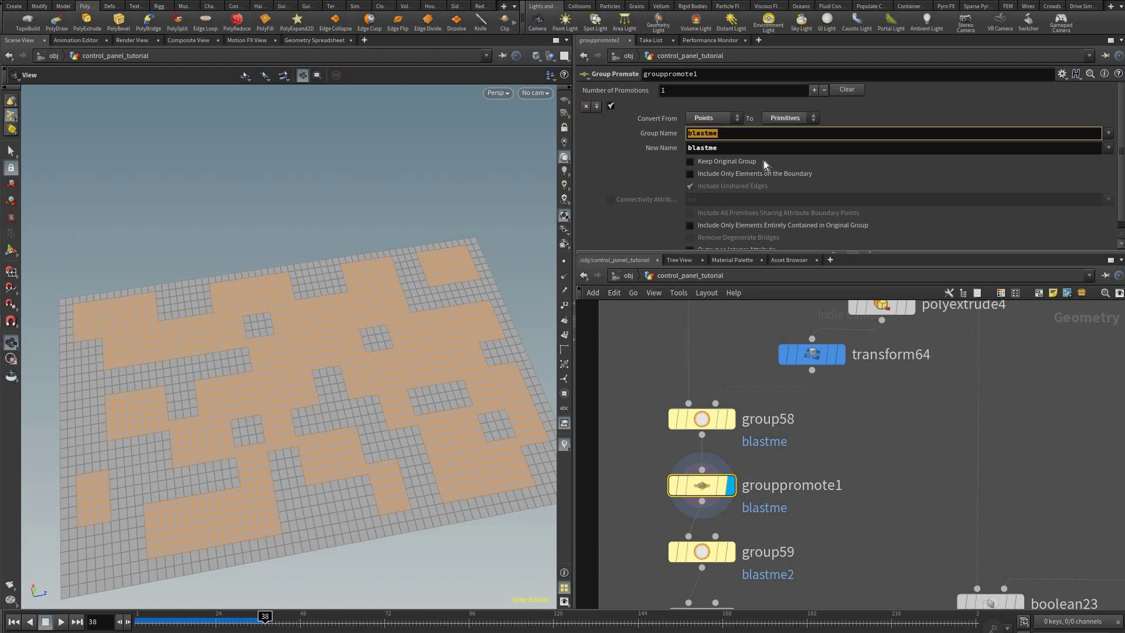
pyautogui.press('Tab')
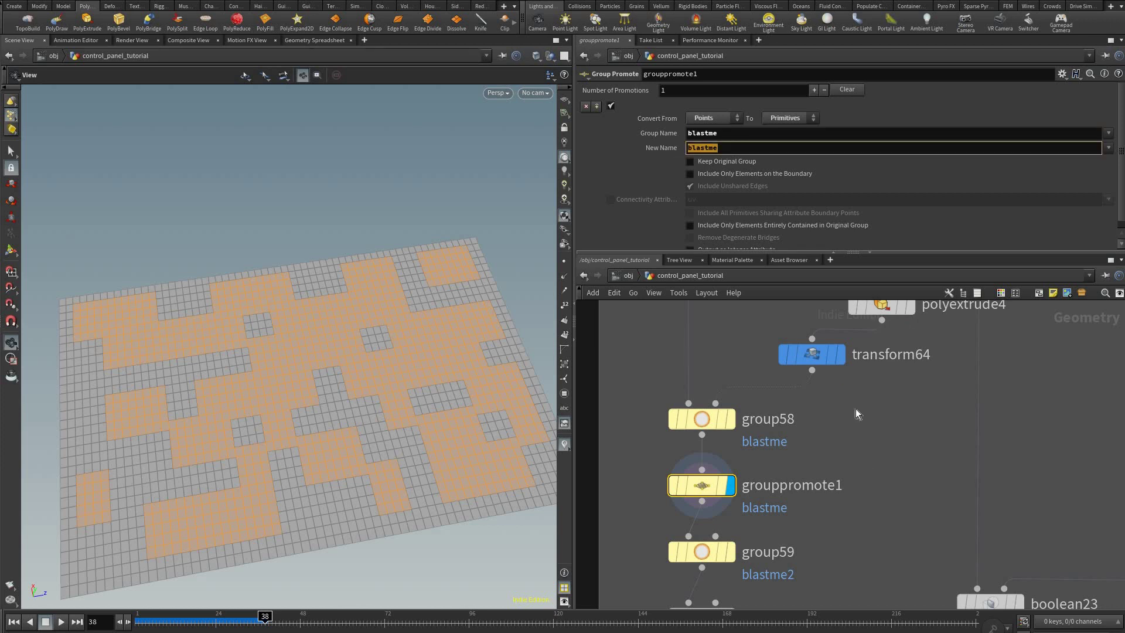
# - Check the blastme group names on grouppromote1 and compare its output with the point group from group58
pyautogui.moveTo(719, 144); pyautogui.dragTo(719, 146)
pyautogui.click(729, 203)
pyautogui.click(761, 509)
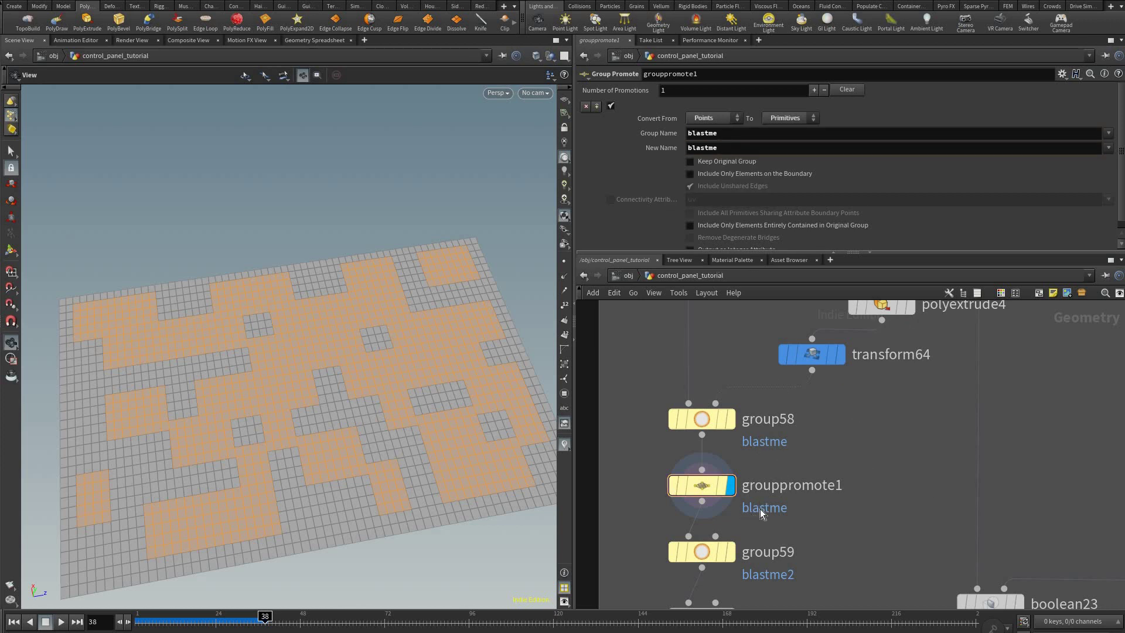
pyautogui.click(724, 486)
pyautogui.click(731, 419)
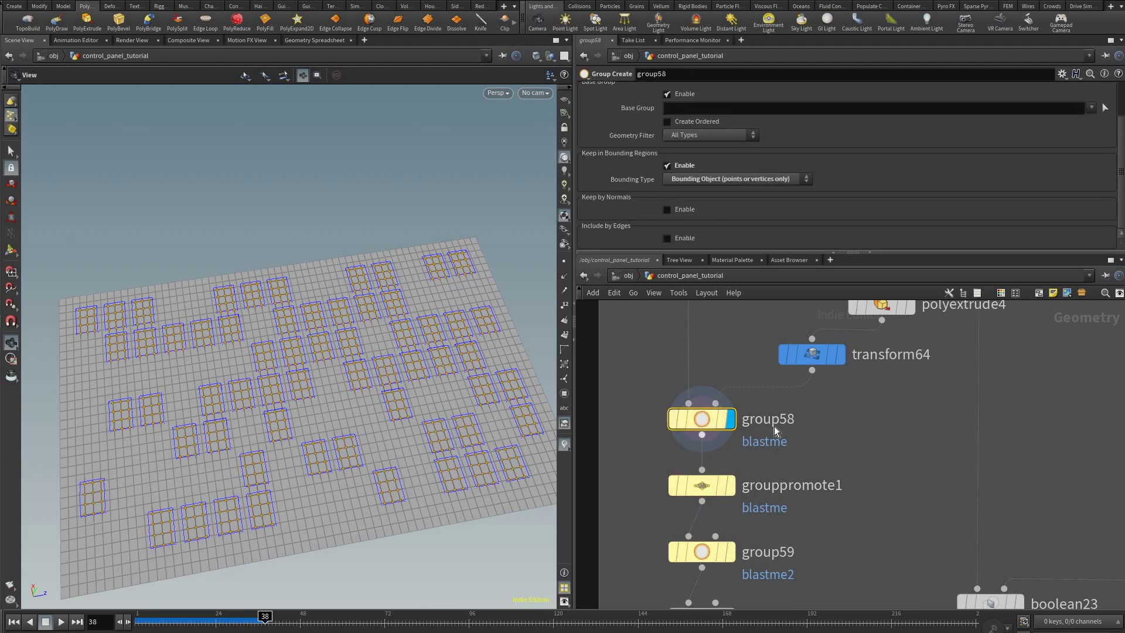
pyautogui.click(731, 485)
# - Display the output of group59 and bring up its base group settings for blastme2
pyautogui.moveTo(745, 536); pyautogui.dragTo(768, 424, button='middle')
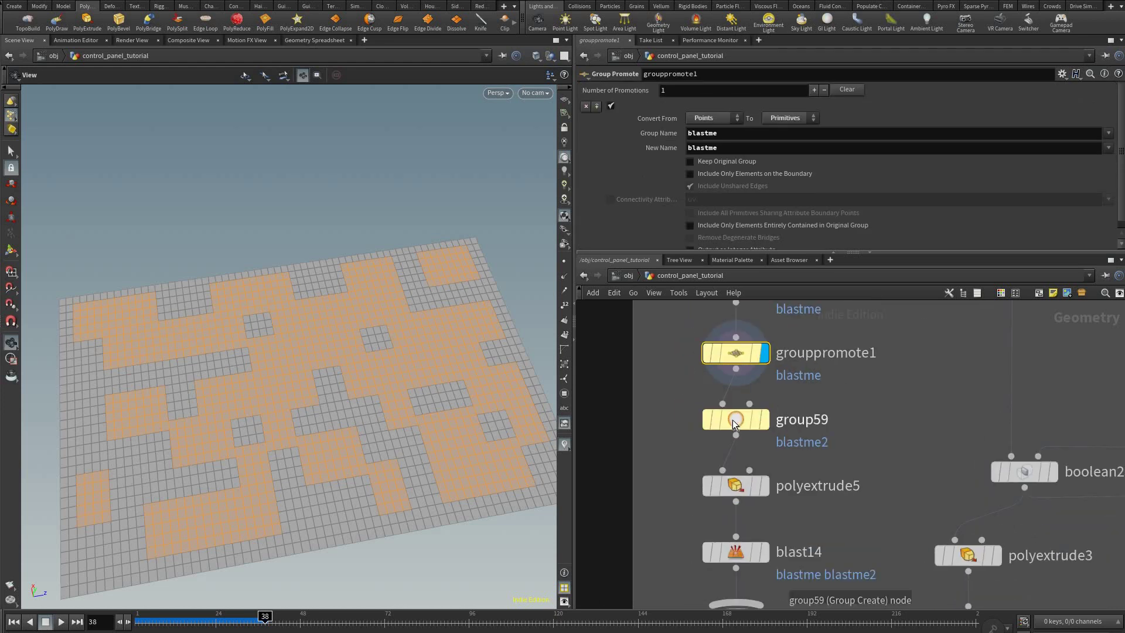
pyautogui.moveTo(736, 420)
pyautogui.press('r')
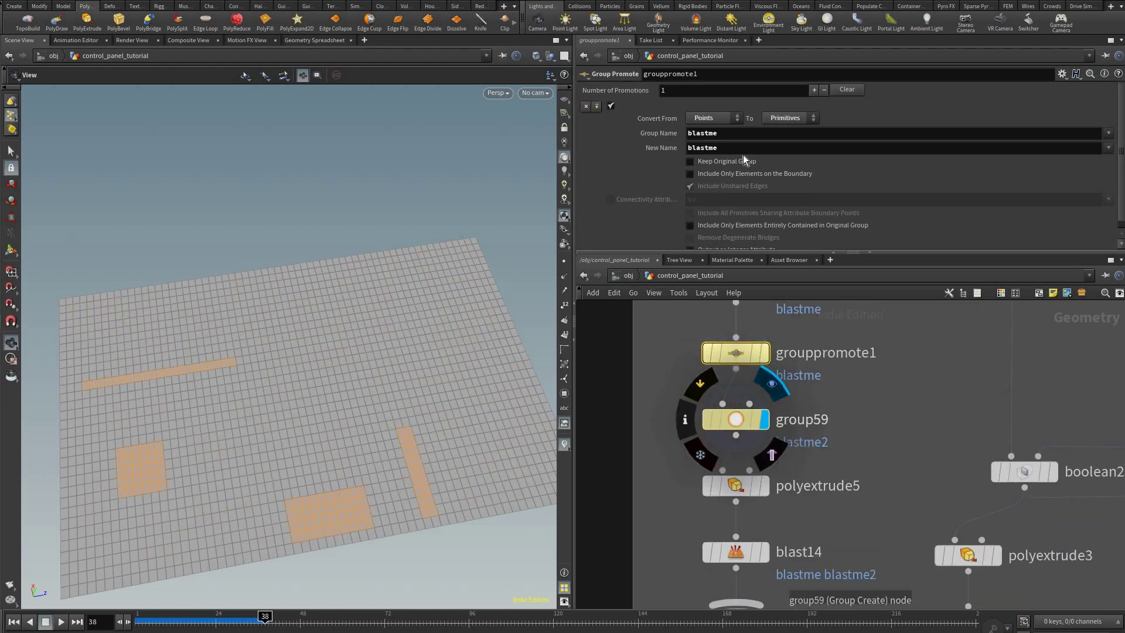
pyautogui.click(736, 419)
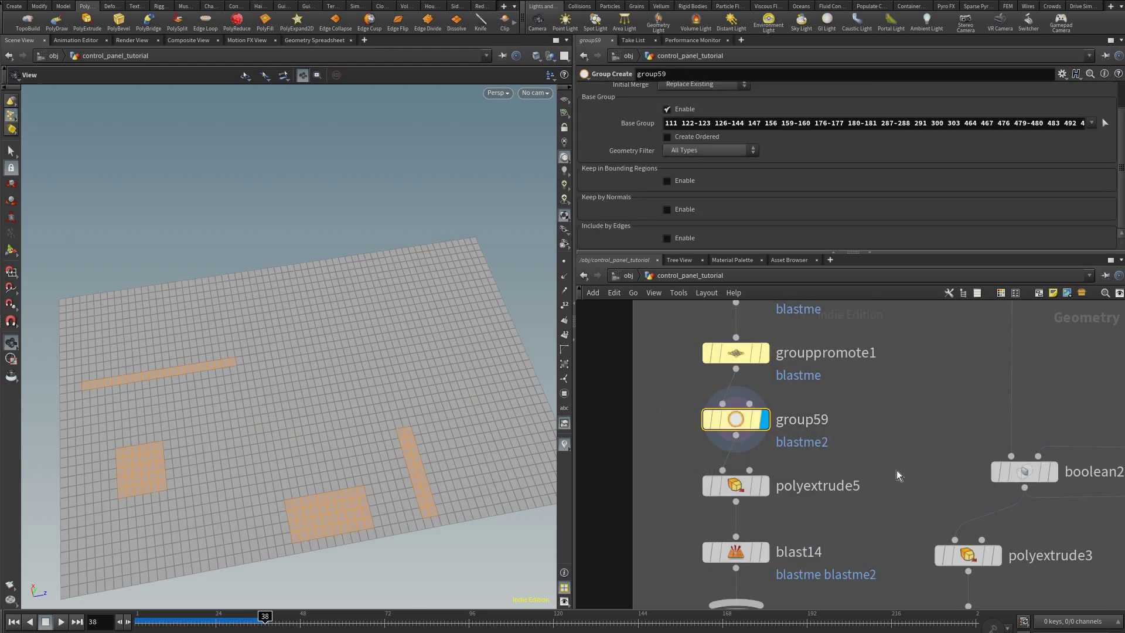
# - Template merge40 so the finished panel shows ghosted over the grid, look at it from above, and return to group59
pyautogui.scroll(-3, 874, 498)
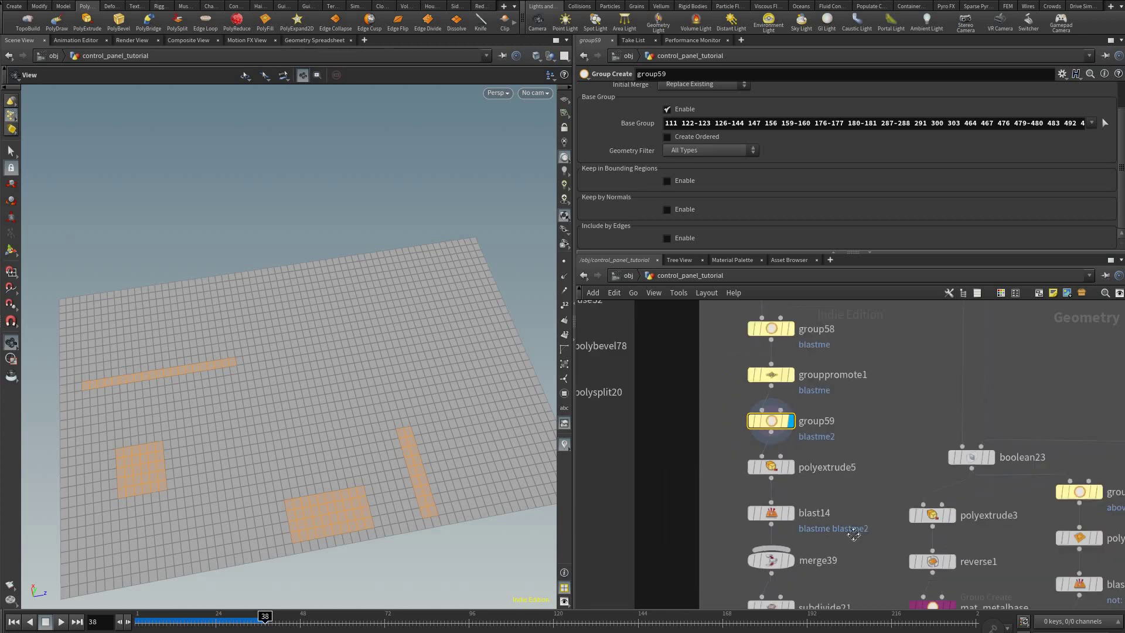
pyautogui.moveTo(872, 532); pyautogui.dragTo(815, 394, button='middle')
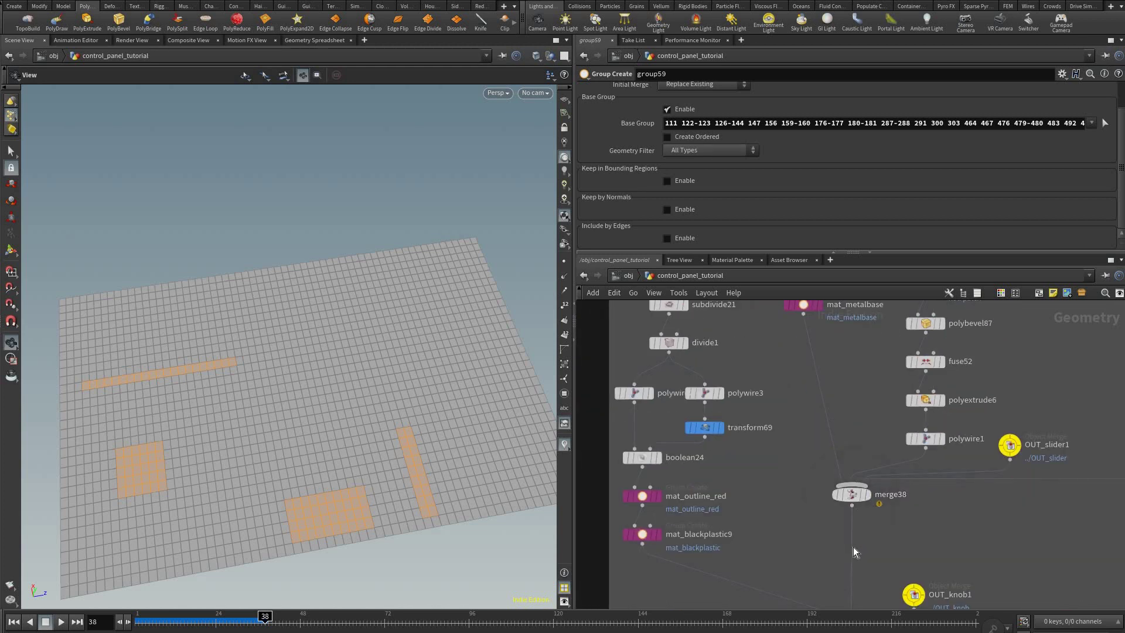
pyautogui.moveTo(853, 547); pyautogui.dragTo(837, 450, button='middle')
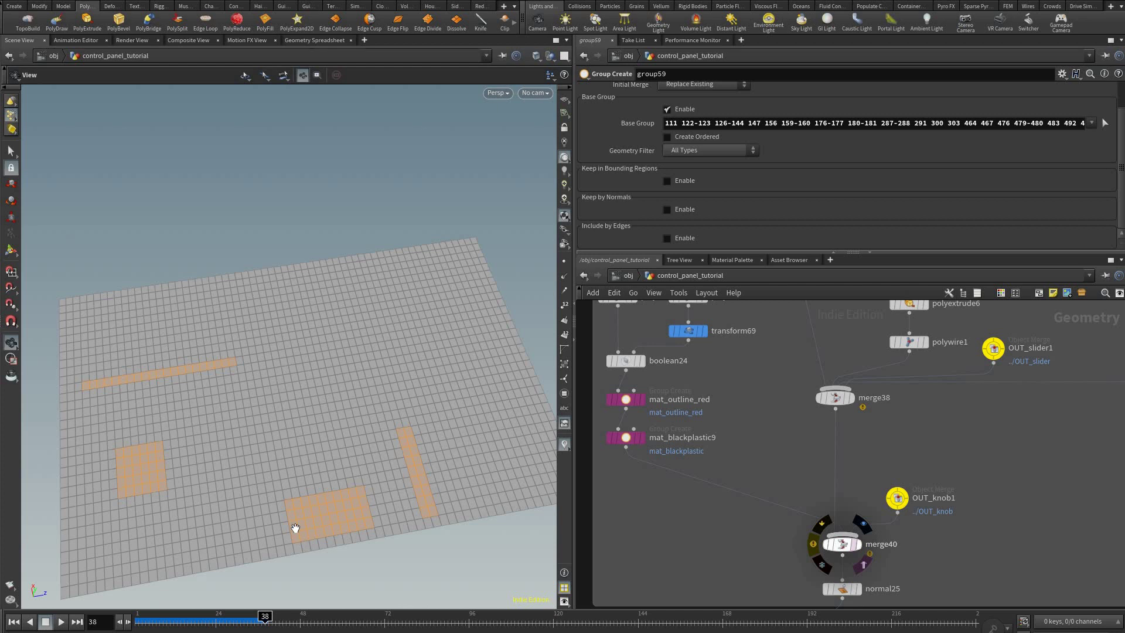
pyautogui.moveTo(440, 480); pyautogui.dragTo(369, 500)
pyautogui.moveTo(369, 500); pyautogui.dragTo(821, 506, button='right')
pyautogui.moveTo(821, 506); pyautogui.dragTo(905, 502, button='middle')
pyautogui.moveTo(685, 327); pyautogui.dragTo(779, 610, button='middle')
# - Start picking faces for the base group of group59, try adding grid faces beside the two knobs, and undo it
pyautogui.click(1105, 125)
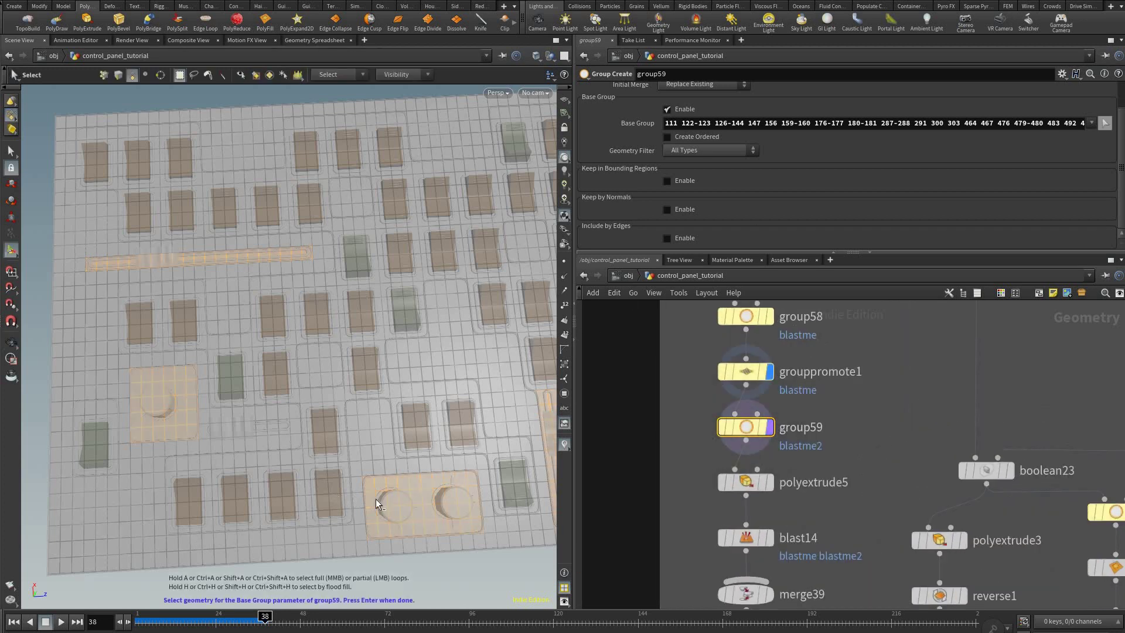
pyautogui.keyDown('alt'); pyautogui.moveTo(364, 501); pyautogui.dragTo(330, 500, button='middle'); pyautogui.keyUp('alt')
pyautogui.moveTo(359, 523); pyautogui.dragTo(205, 485)
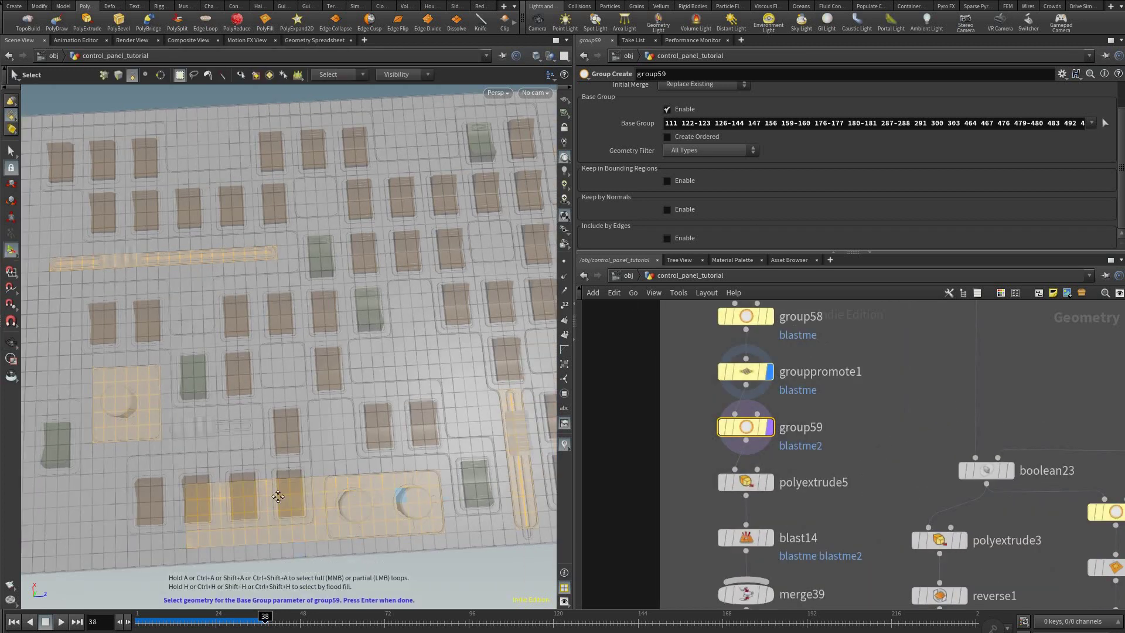
pyautogui.hotkey('ctrl', 'z')
# - Examine how the group59 face selection lines up with the ghosted sliders, knobs and surrounding button areas
pyautogui.keyDown('alt'); pyautogui.moveTo(202, 449); pyautogui.dragTo(326, 438, button='middle'); pyautogui.keyUp('alt')
pyautogui.keyDown('alt'); pyautogui.moveTo(314, 395); pyautogui.dragTo(284, 428, button='middle'); pyautogui.keyUp('alt')
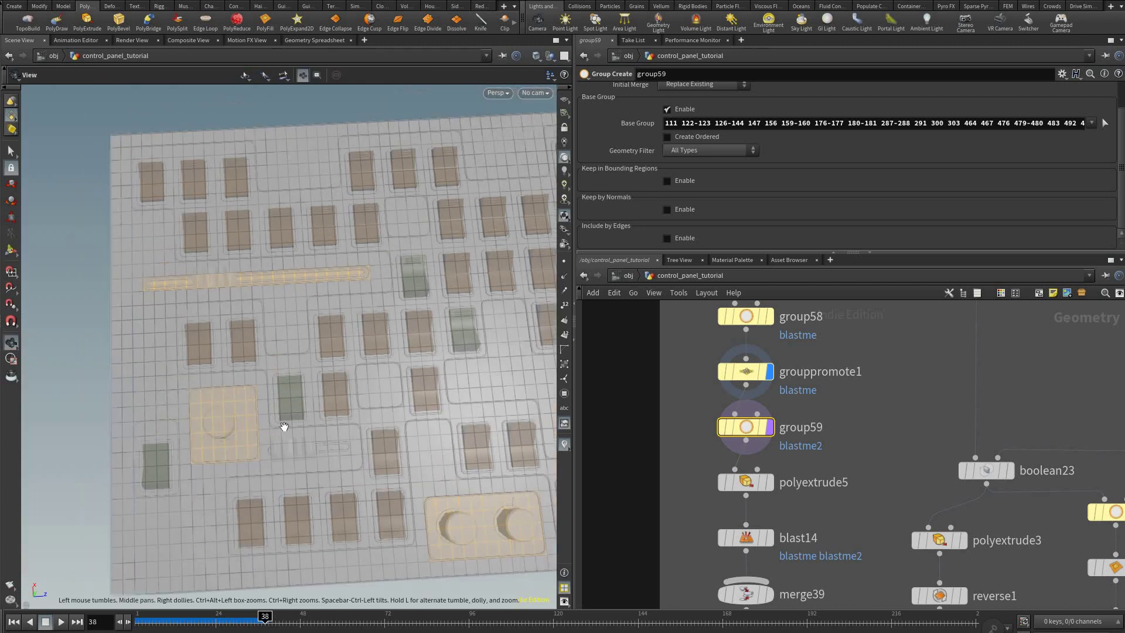
pyautogui.keyDown('alt'); pyautogui.moveTo(354, 346); pyautogui.dragTo(263, 331, button='middle'); pyautogui.keyUp('alt')
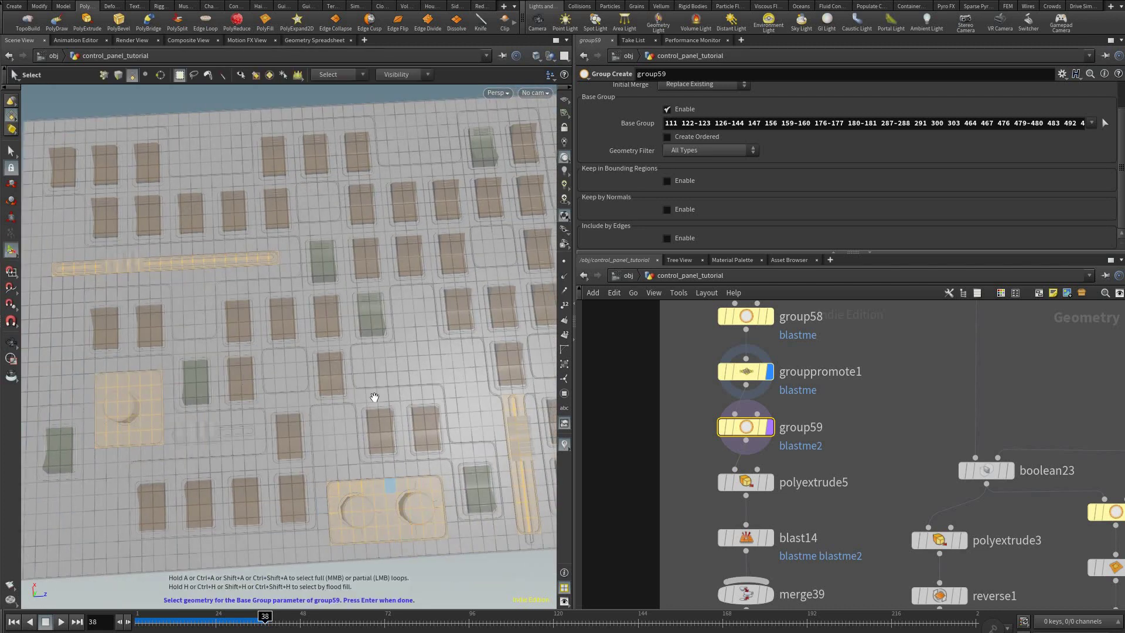
pyautogui.keyDown('alt'); pyautogui.moveTo(113, 304); pyautogui.dragTo(251, 389, button='middle'); pyautogui.keyUp('alt')
pyautogui.keyDown('alt'); pyautogui.moveTo(331, 337); pyautogui.dragTo(408, 436, button='right'); pyautogui.keyUp('alt')
pyautogui.keyDown('alt'); pyautogui.moveTo(340, 357); pyautogui.dragTo(394, 372, button='middle'); pyautogui.keyUp('alt')
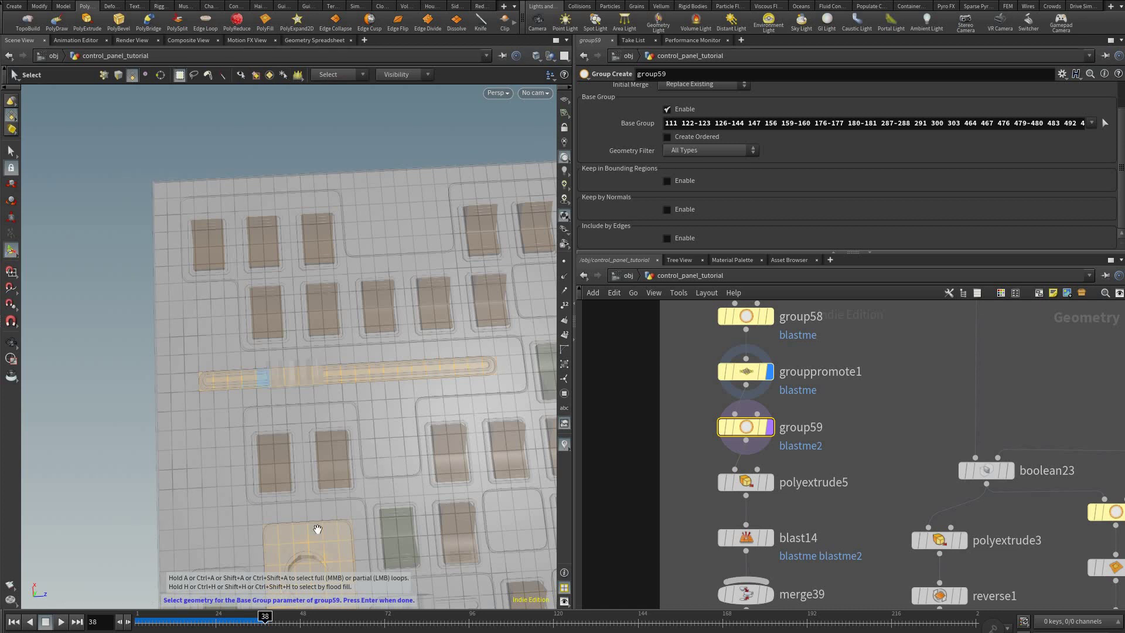
pyautogui.keyDown('alt'); pyautogui.moveTo(527, 436); pyautogui.dragTo(405, 346, button='middle'); pyautogui.keyUp('alt')
pyautogui.keyDown('alt'); pyautogui.moveTo(405, 357); pyautogui.dragTo(322, 384, button='right'); pyautogui.keyUp('alt')
pyautogui.keyDown('alt'); pyautogui.moveTo(505, 392); pyautogui.dragTo(497, 392, button='middle'); pyautogui.keyUp('alt')
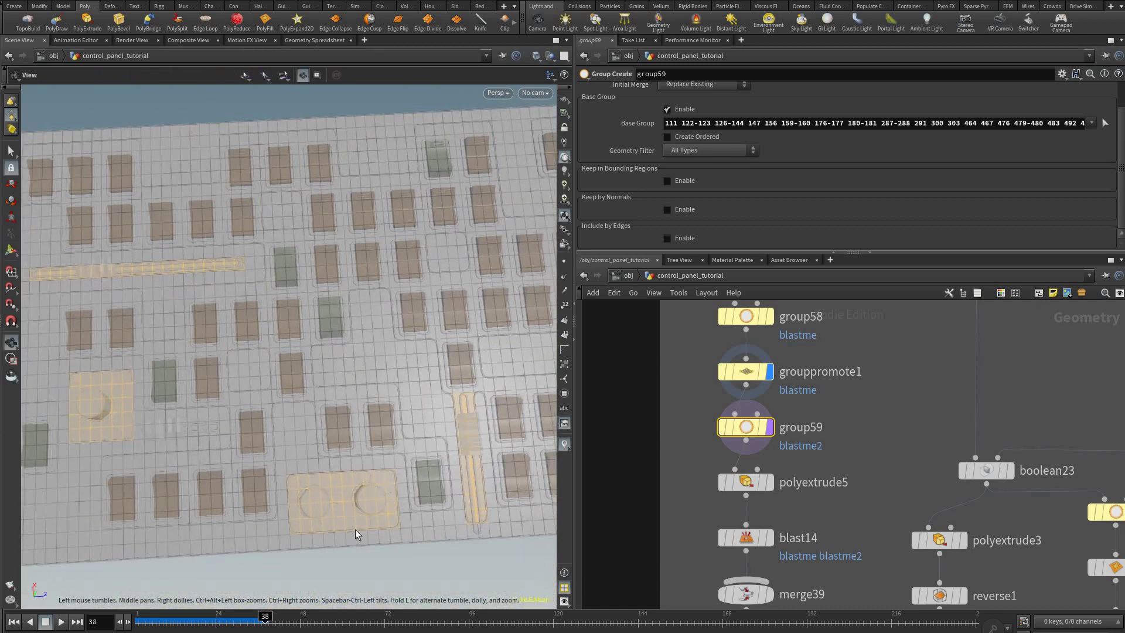
pyautogui.keyDown('alt'); pyautogui.moveTo(360, 502); pyautogui.dragTo(265, 447); pyautogui.keyUp('alt')
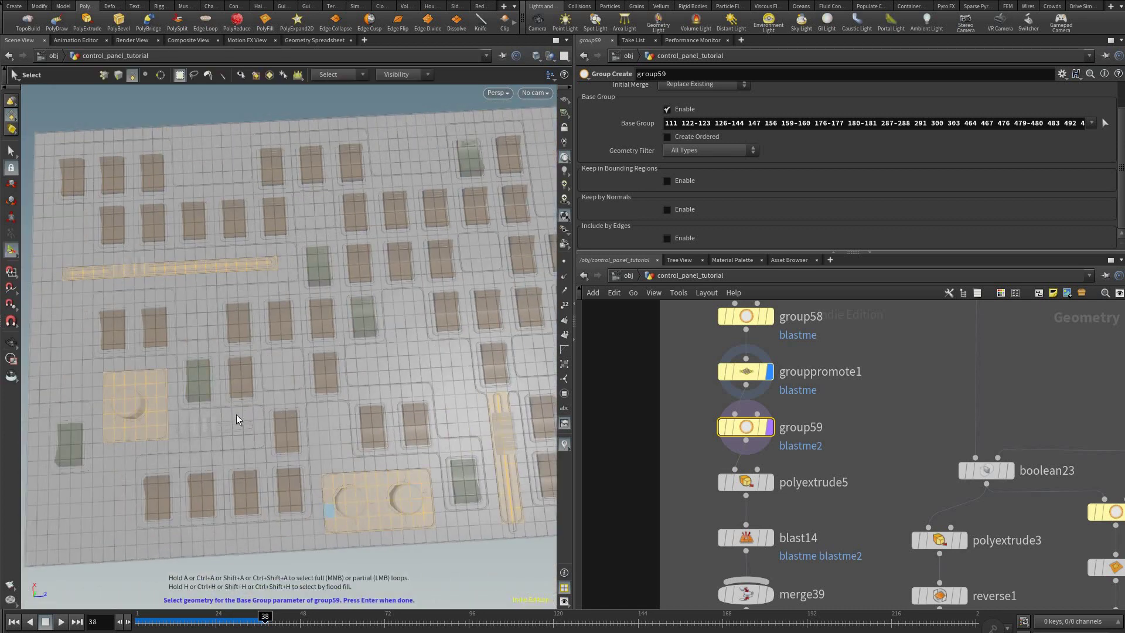
pyautogui.keyDown('alt'); pyautogui.moveTo(219, 382); pyautogui.dragTo(311, 393, button='middle'); pyautogui.keyUp('alt')
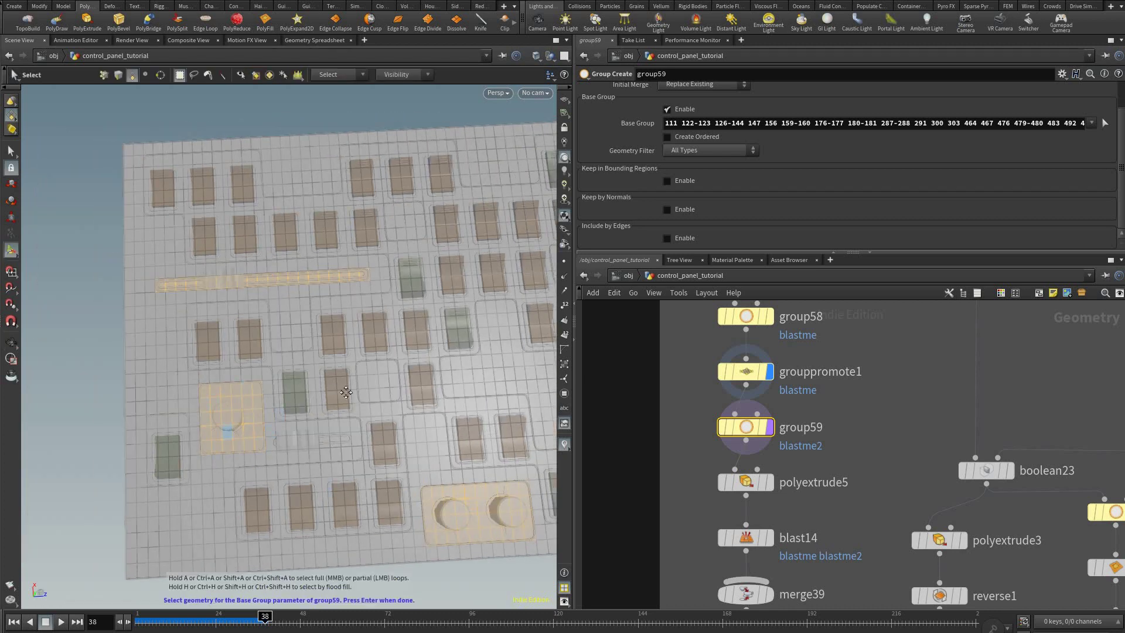
pyautogui.keyDown('alt'); pyautogui.moveTo(420, 424); pyautogui.dragTo(329, 417, button='middle'); pyautogui.keyUp('alt')
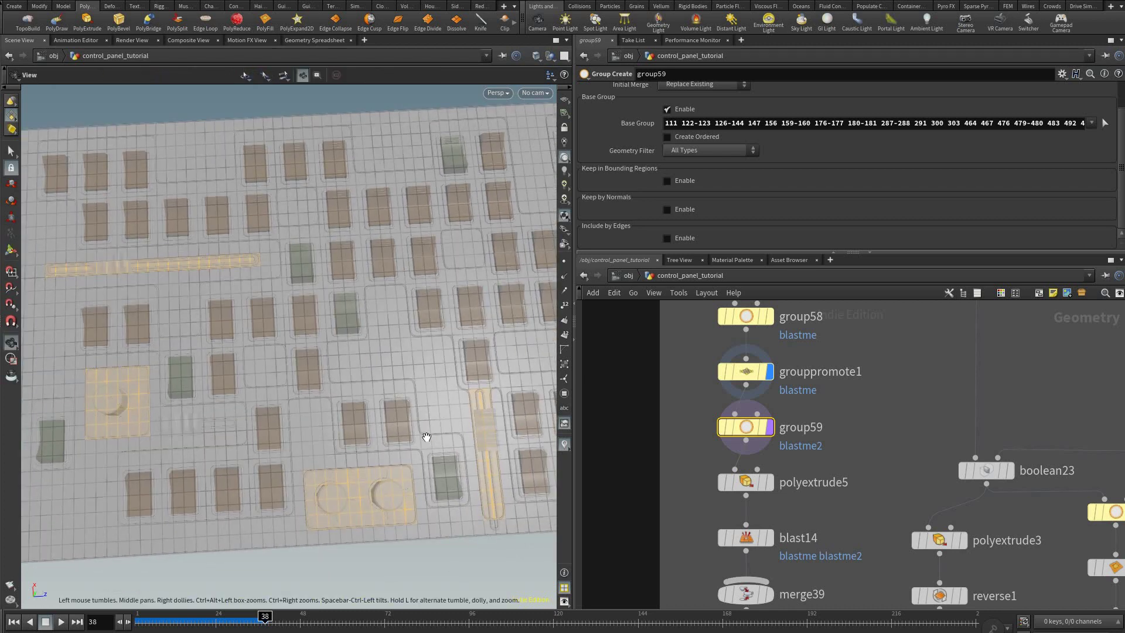
pyautogui.keyDown('alt'); pyautogui.moveTo(427, 436); pyautogui.dragTo(775, 397, button='middle'); pyautogui.keyUp('alt')
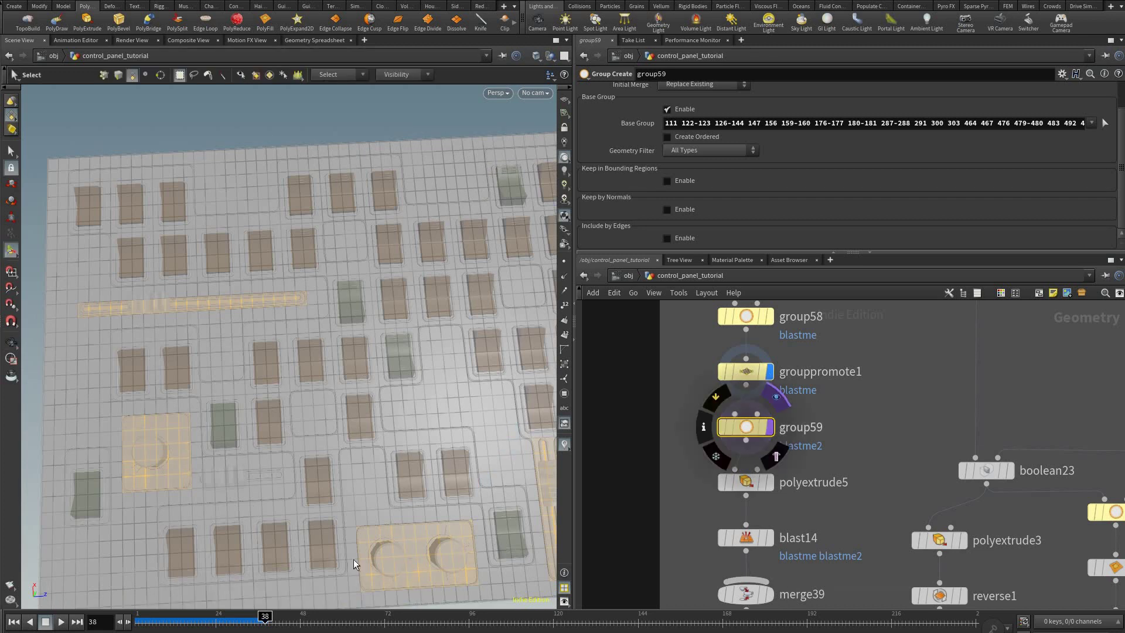
# - Leave the base group face picking and display the output of group59 under the ghosted panel
pyautogui.press('Return')
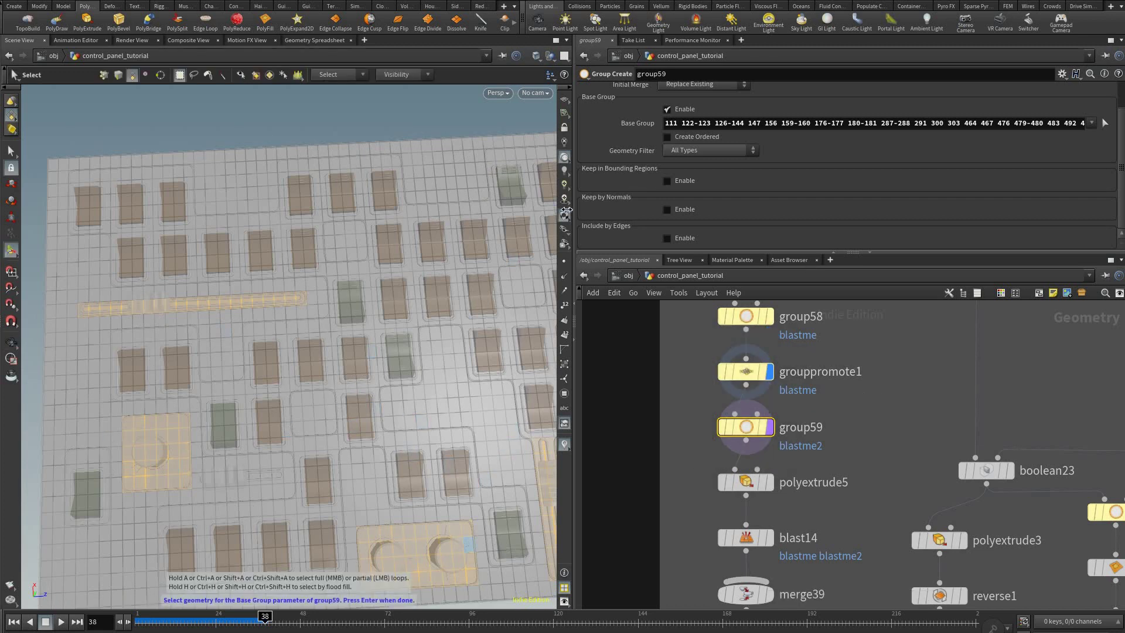
pyautogui.press('Return')
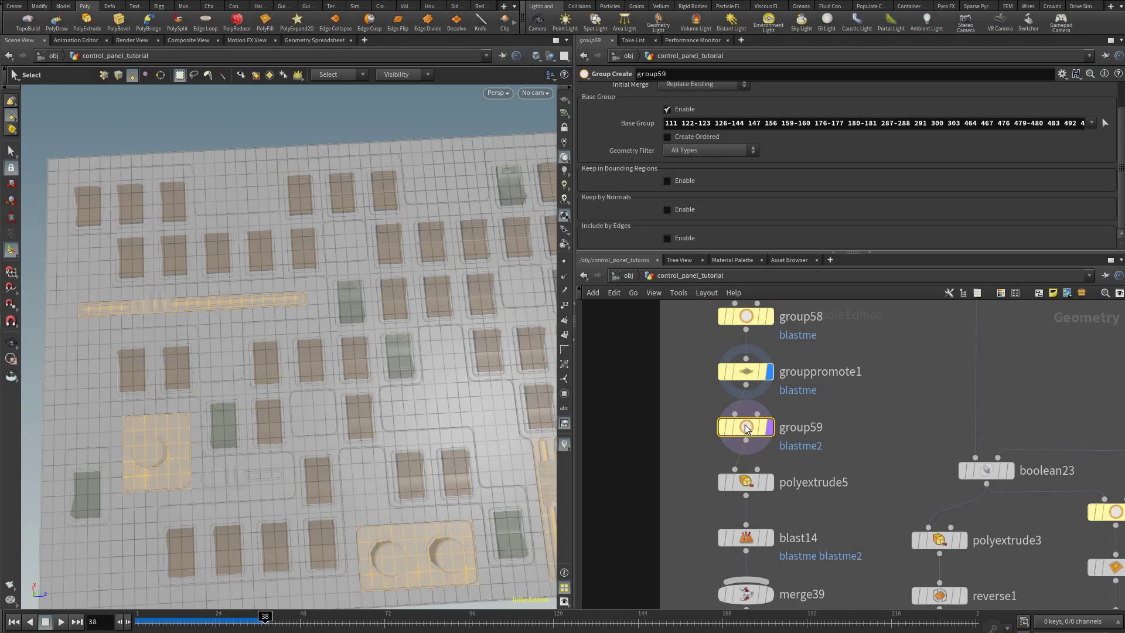
pyautogui.press('Return')
pyautogui.press('Escape')
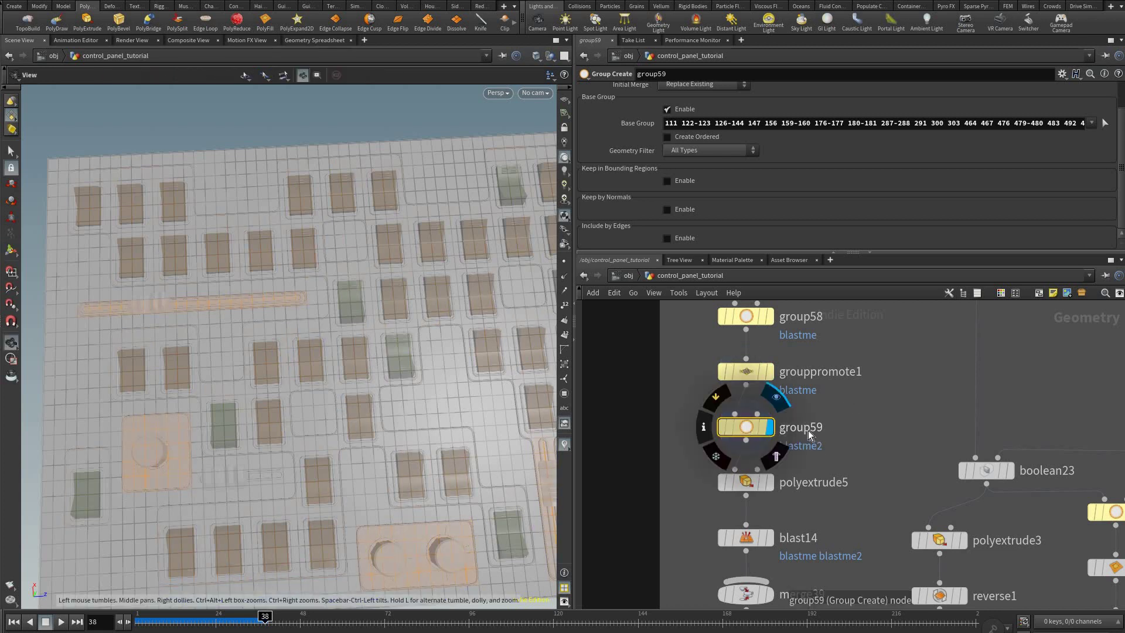
pyautogui.click(804, 430)
pyautogui.moveTo(802, 431); pyautogui.dragTo(830, 373, button='middle')
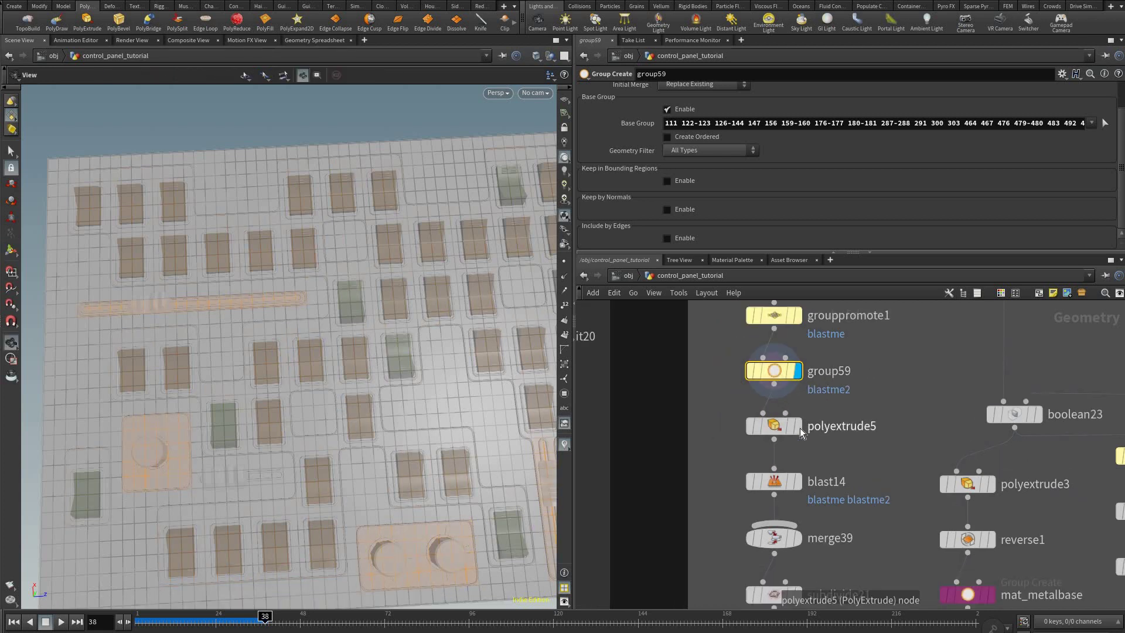
# - Display polyextrude5 for the blastme and blastme2 groups, inspect it at an angle, and compare it with group59
pyautogui.moveTo(796, 430)
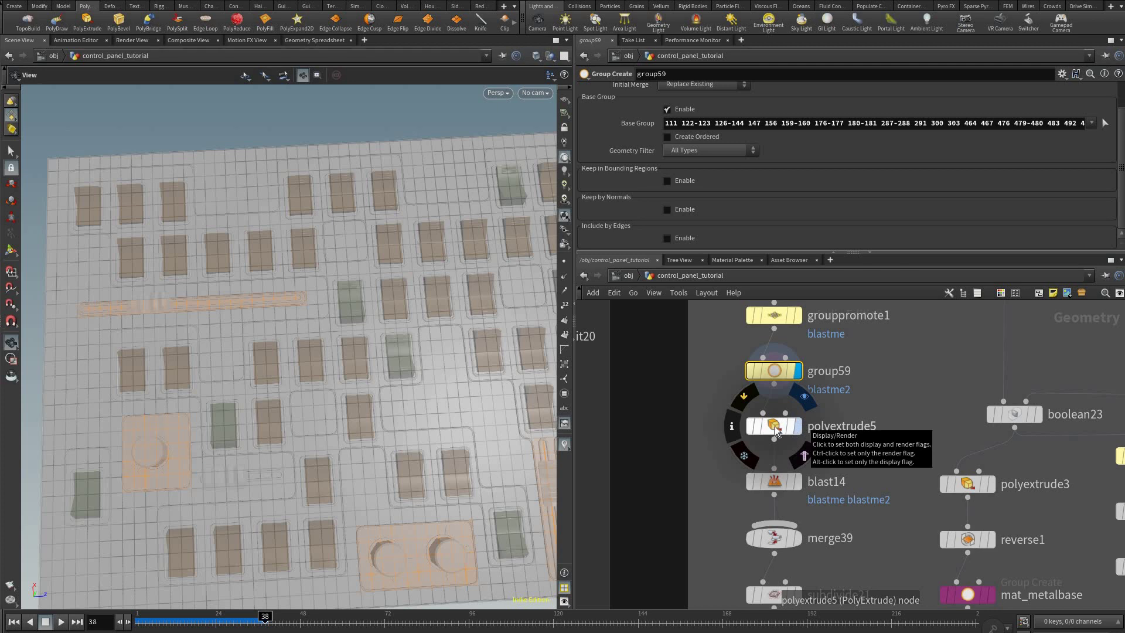
pyautogui.click(776, 431)
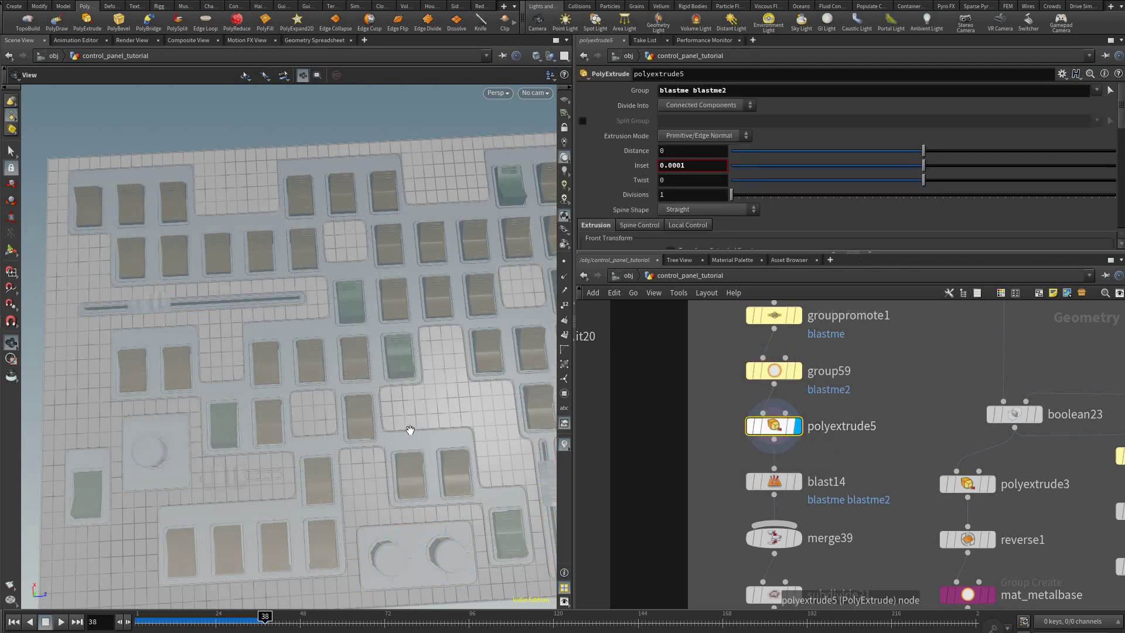
pyautogui.moveTo(410, 430); pyautogui.dragTo(440, 399)
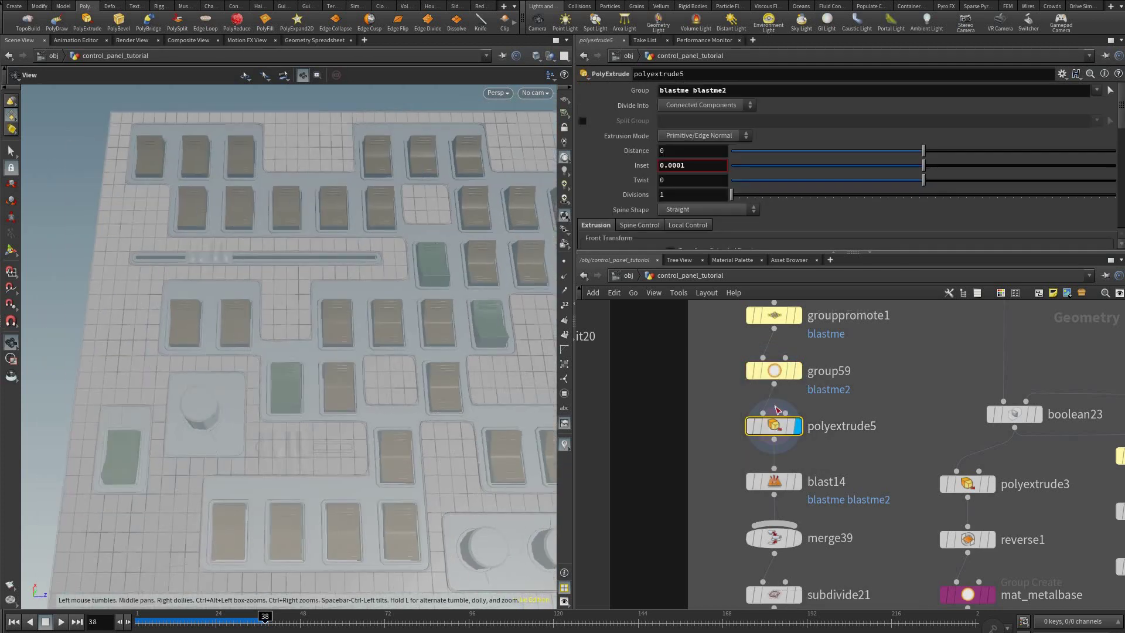
pyautogui.click(778, 370)
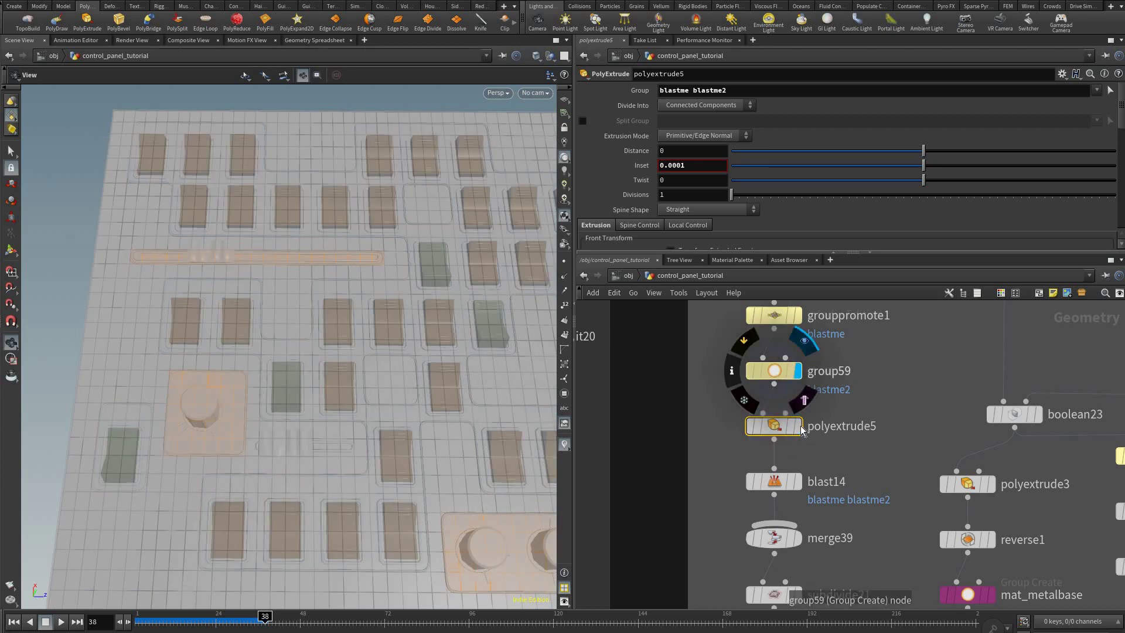
pyautogui.click(764, 427)
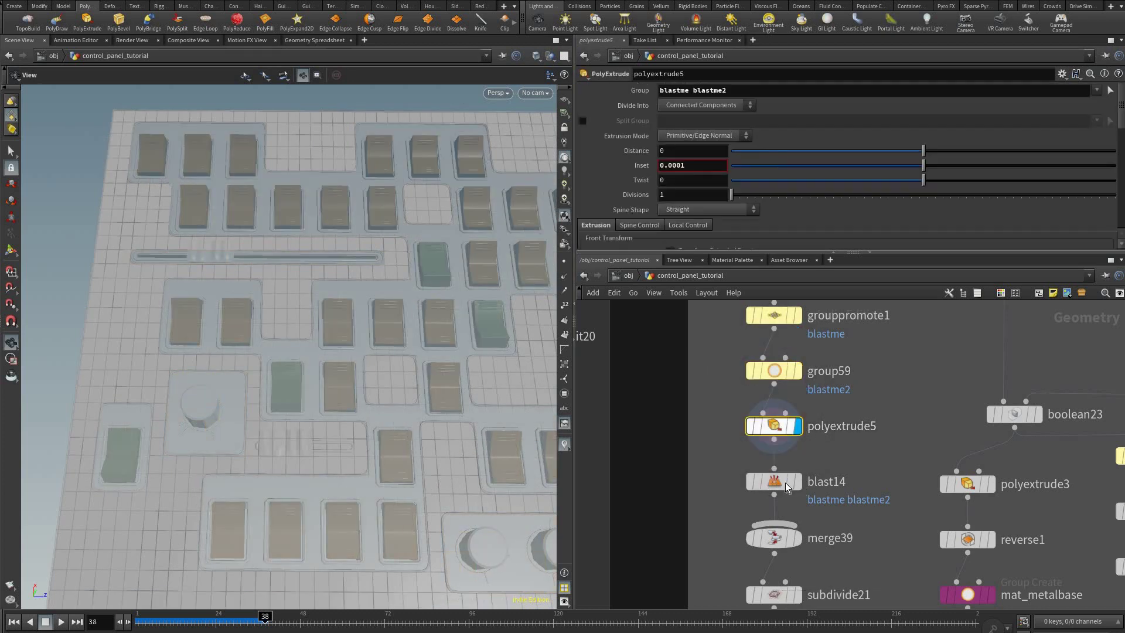
# - Step the display through blast14, polyextrude5, group59 and grouppromote1 to compare their results, ending on group59
pyautogui.click(798, 482)
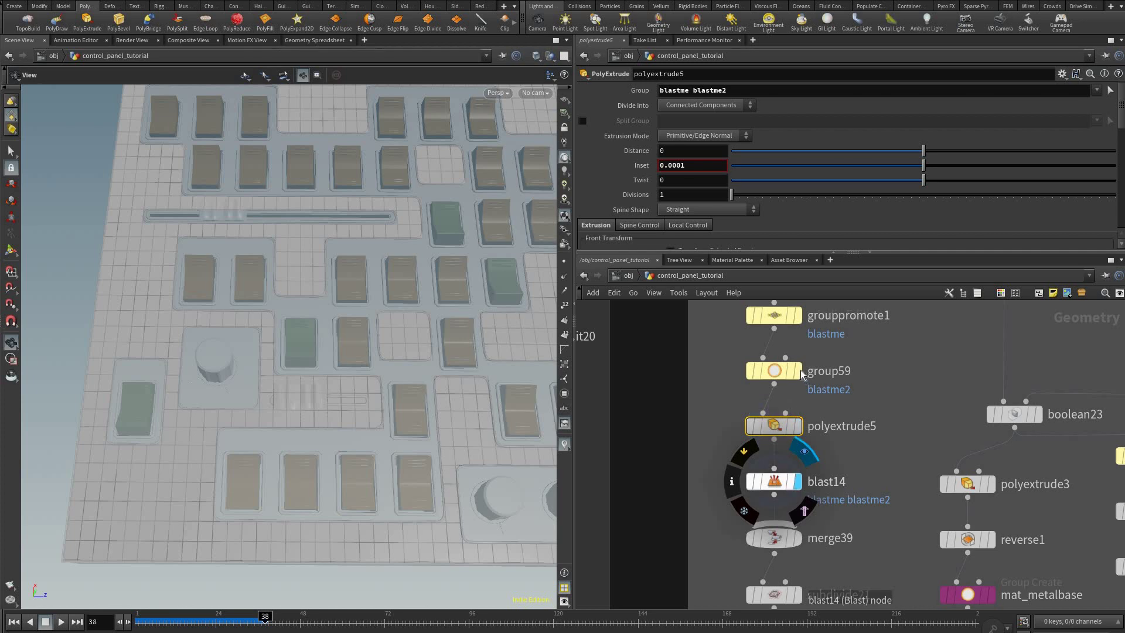
pyautogui.click(798, 426)
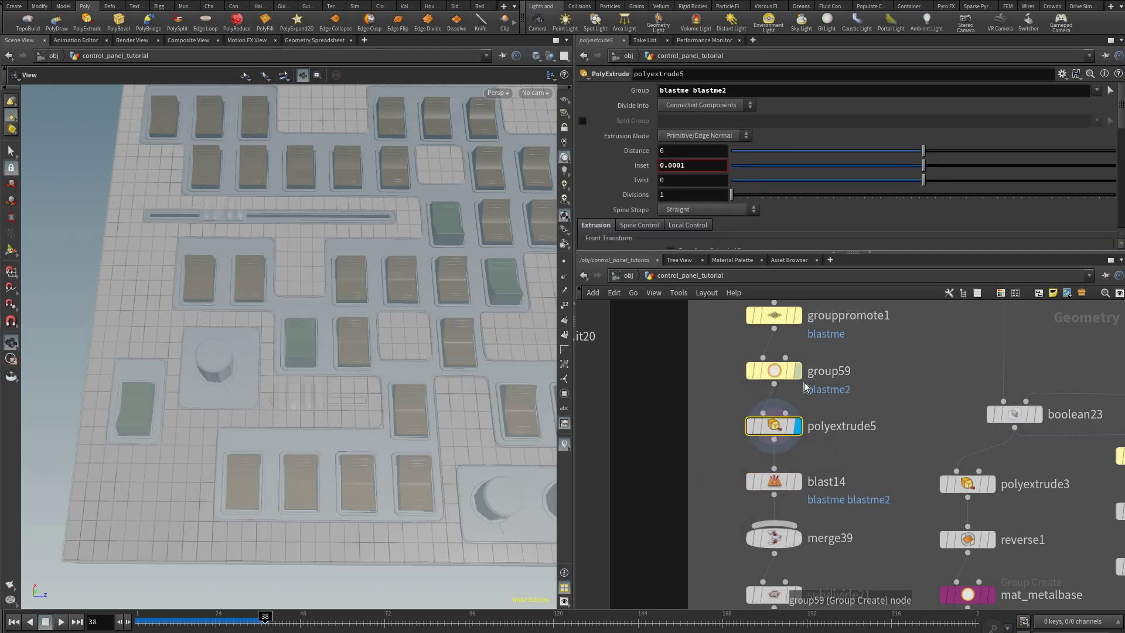
pyautogui.click(796, 371)
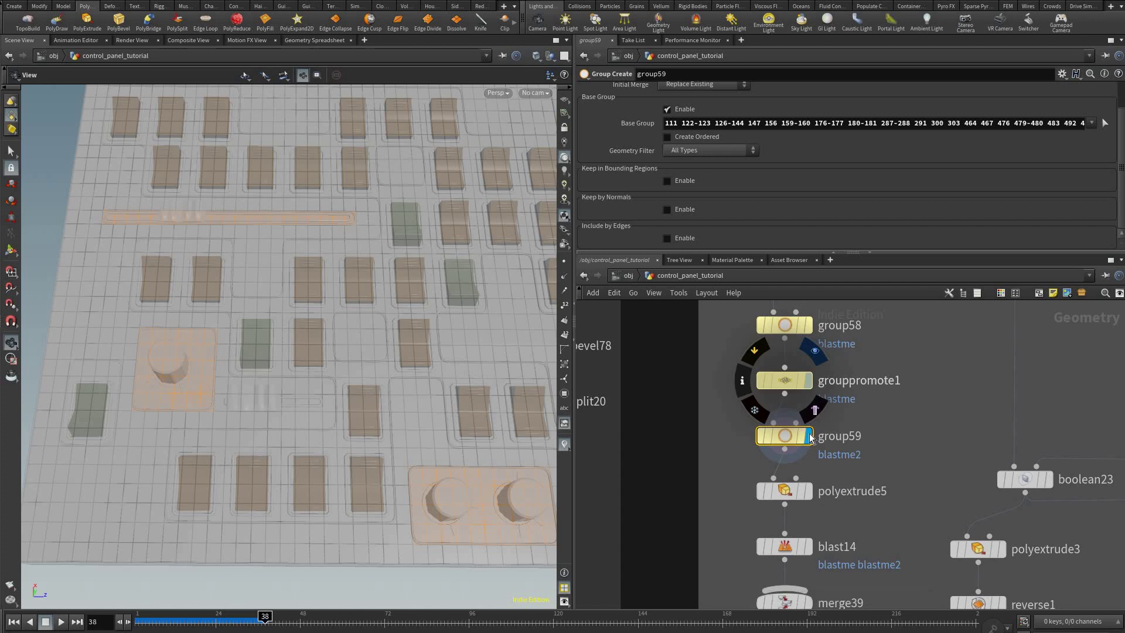
pyautogui.click(809, 381)
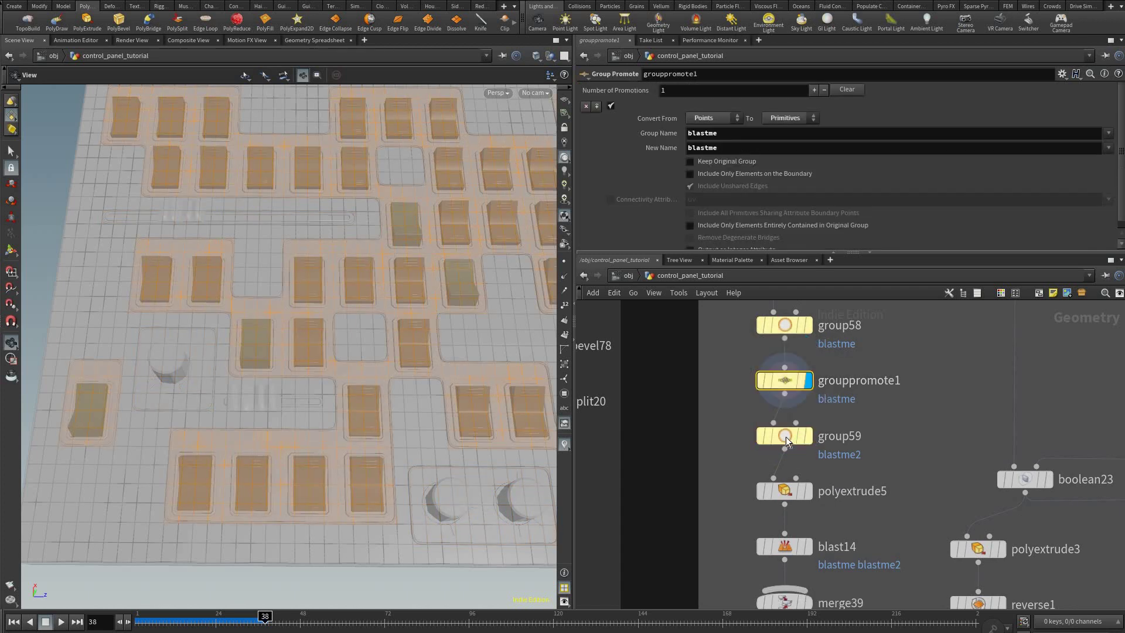
pyautogui.click(809, 436)
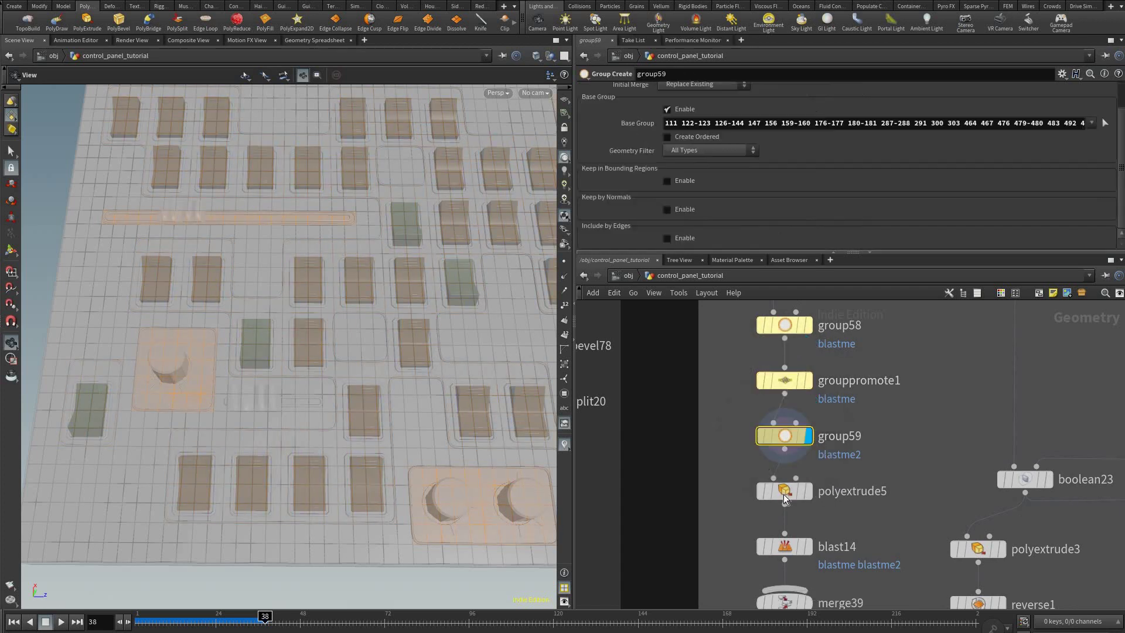
# - Display polyextrude5 again, review its extrusion settings, and bypass the node to compare the grid without it
pyautogui.click(808, 490)
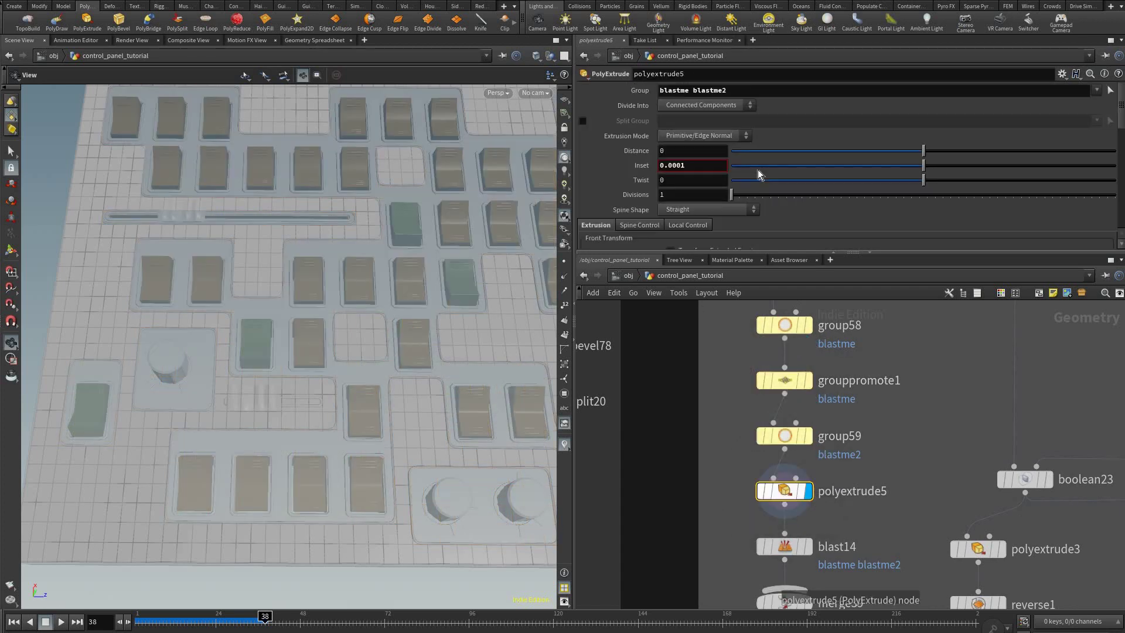
pyautogui.scroll(-4, 697, 150)
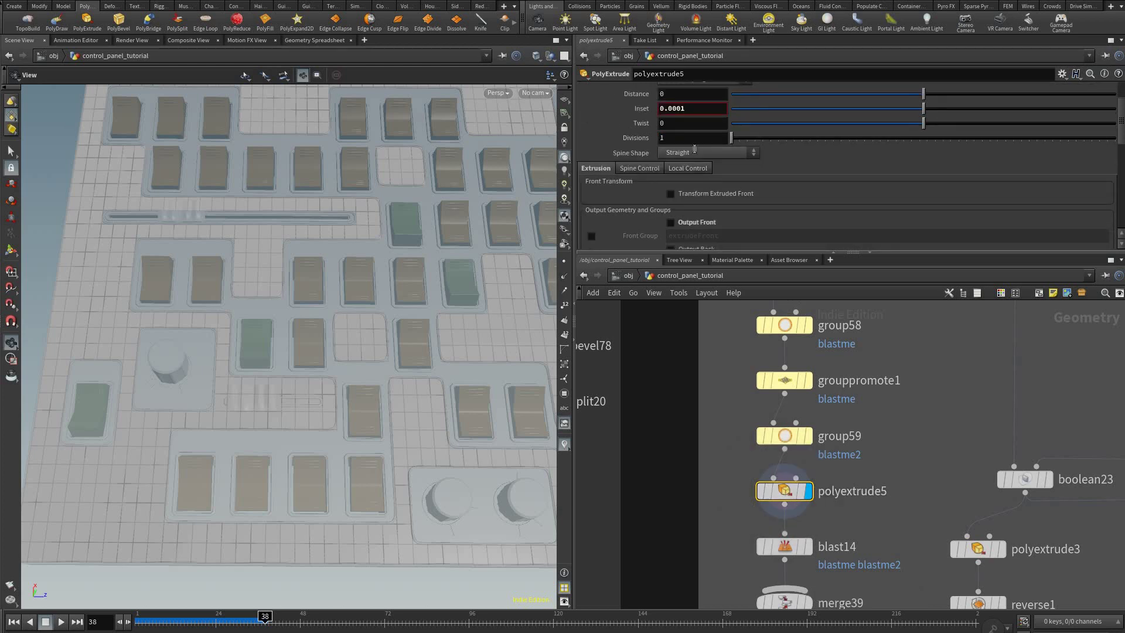
pyautogui.scroll(2, 692, 148)
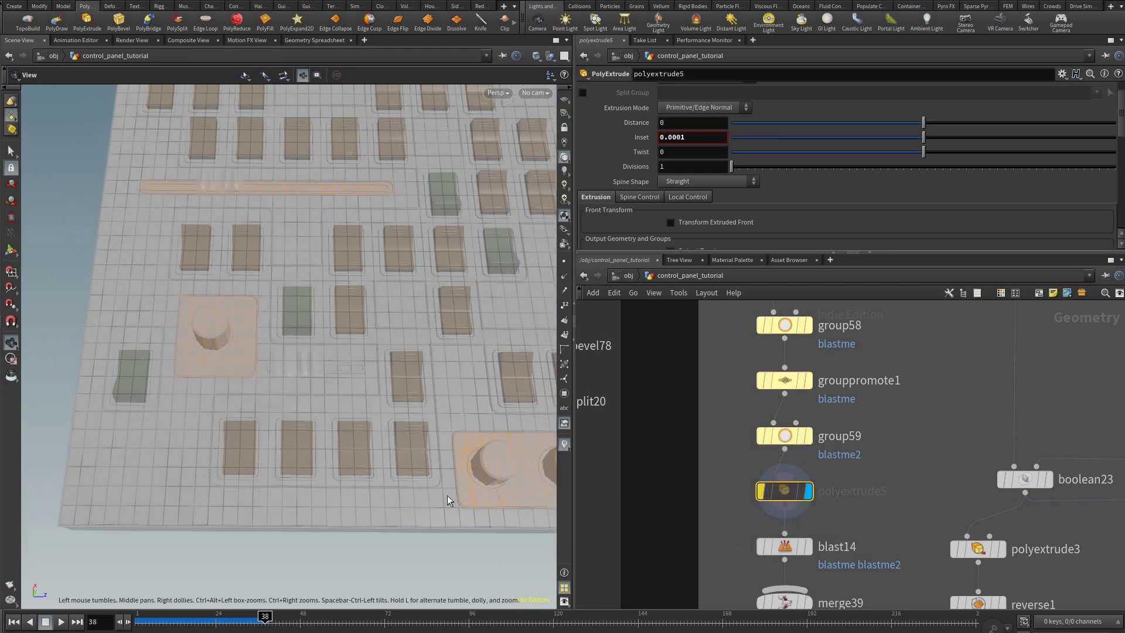
# - Inspect the polyextrude5 result around the panel buttons and review its inset and output geometry settings
pyautogui.scroll(5, 446, 494)
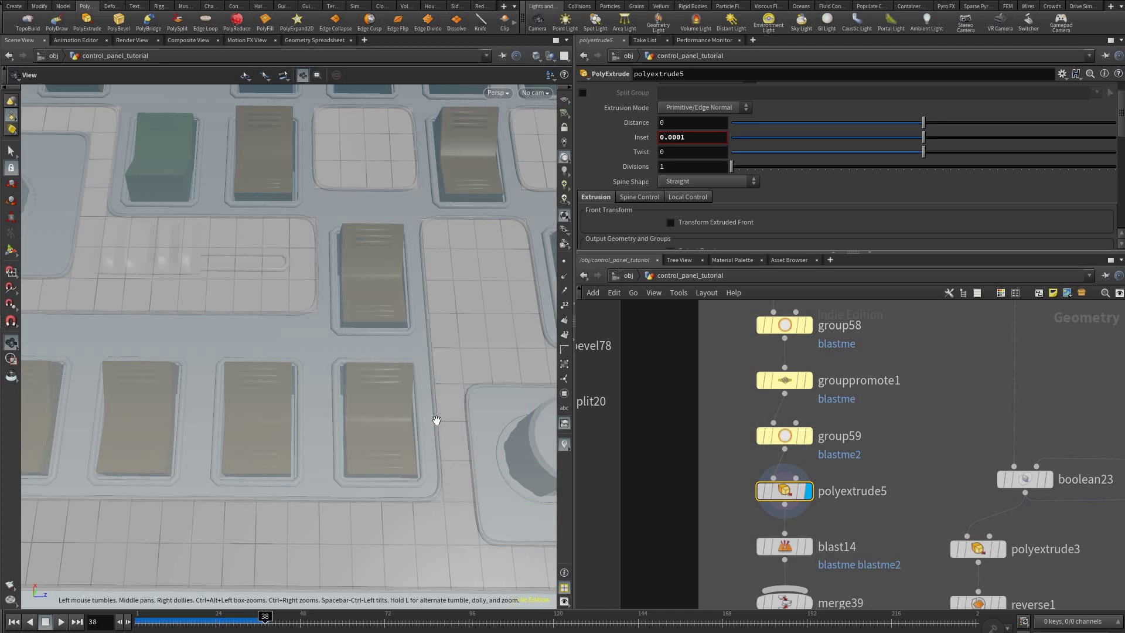
pyautogui.moveTo(462, 490); pyautogui.dragTo(438, 448)
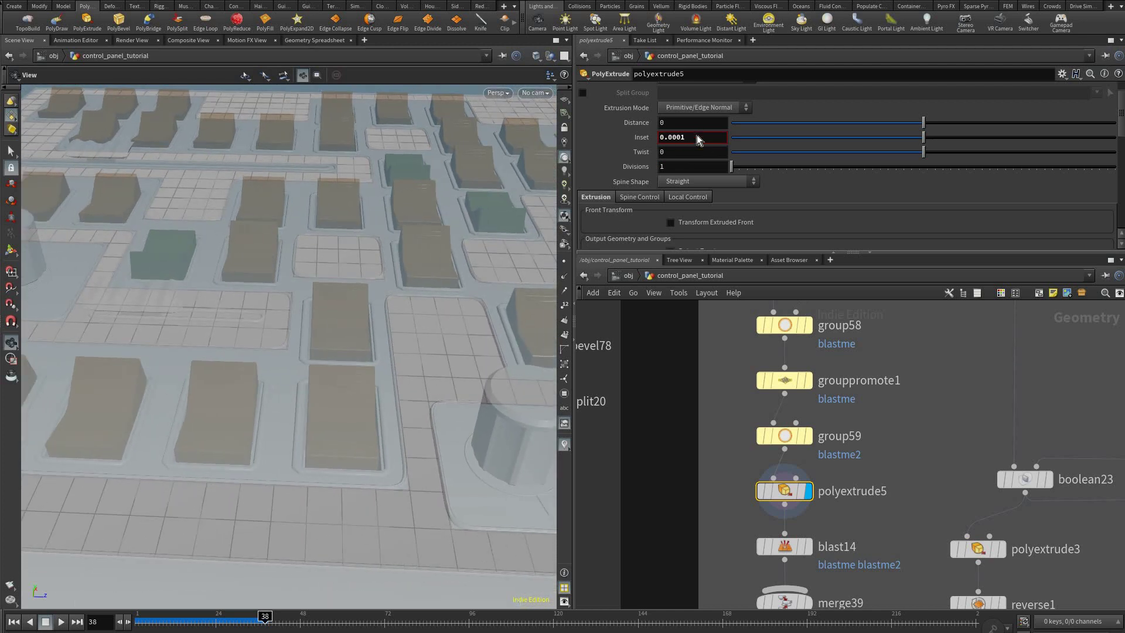
pyautogui.scroll(-3, 691, 167)
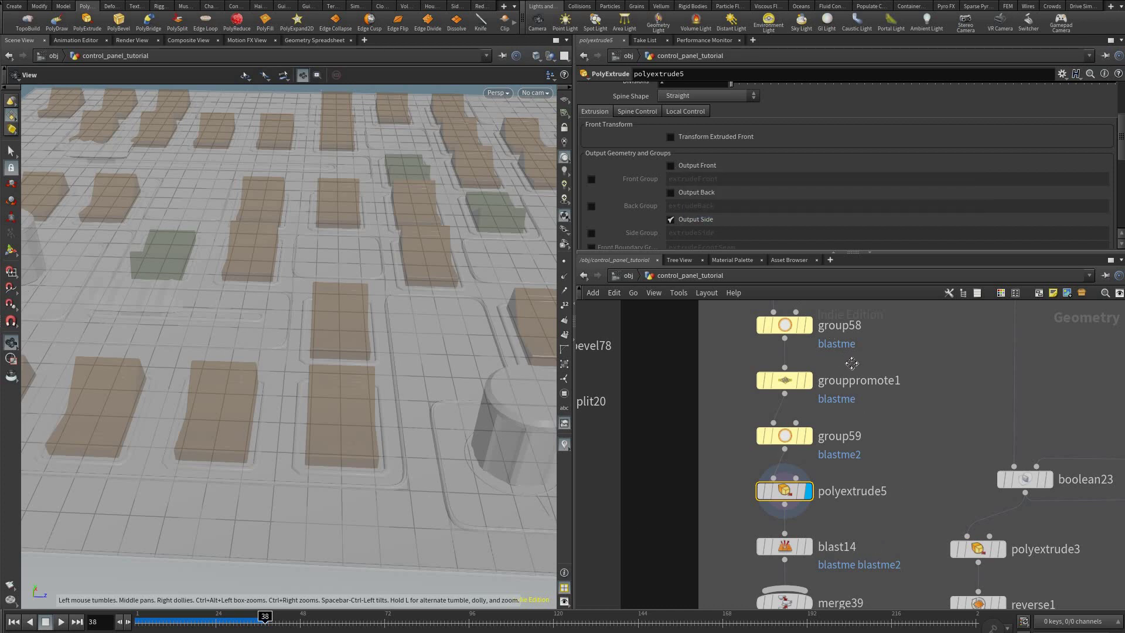
# - Turn off the ghosted template display of merge40 so only the grid geometry is shown
pyautogui.moveTo(911, 574); pyautogui.dragTo(895, 476, button='middle')
pyautogui.scroll(-3, 896, 475)
pyautogui.moveTo(929, 548); pyautogui.dragTo(882, 381, button='middle')
pyautogui.moveTo(927, 582); pyautogui.dragTo(903, 473, button='middle')
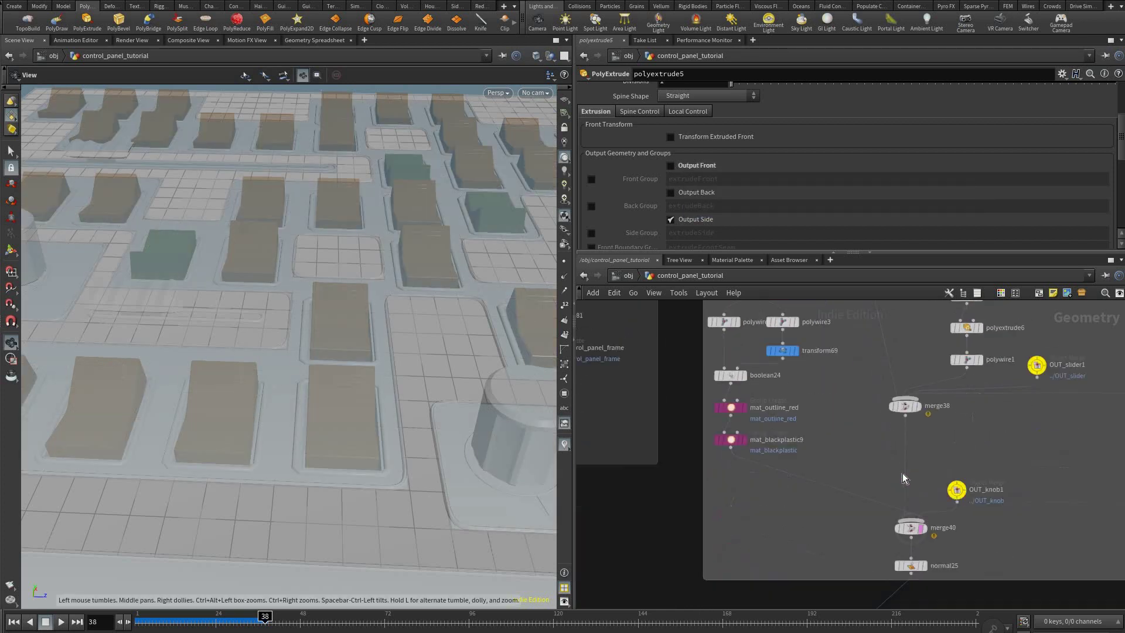
pyautogui.scroll(3, 903, 473)
pyautogui.click(899, 491)
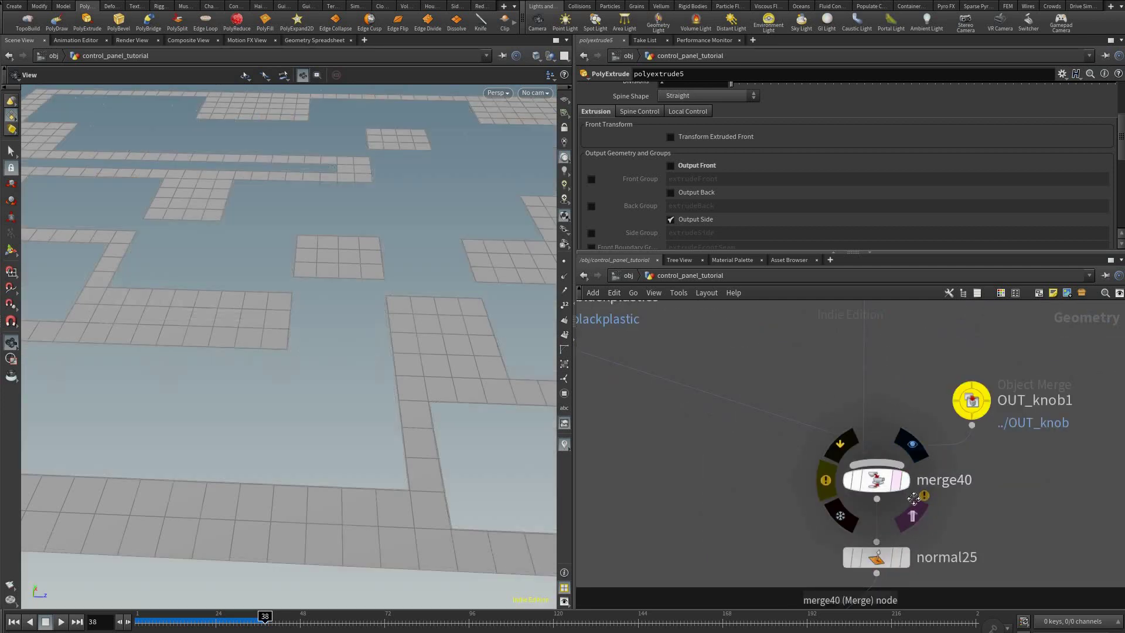
# - Display group59, grouppromote1 and polyextrude5 in turn to compare the blastme2 and blastme faces with the extruded grid
pyautogui.scroll(-3, 862, 424)
pyautogui.moveTo(860, 417); pyautogui.dragTo(889, 593, button='middle')
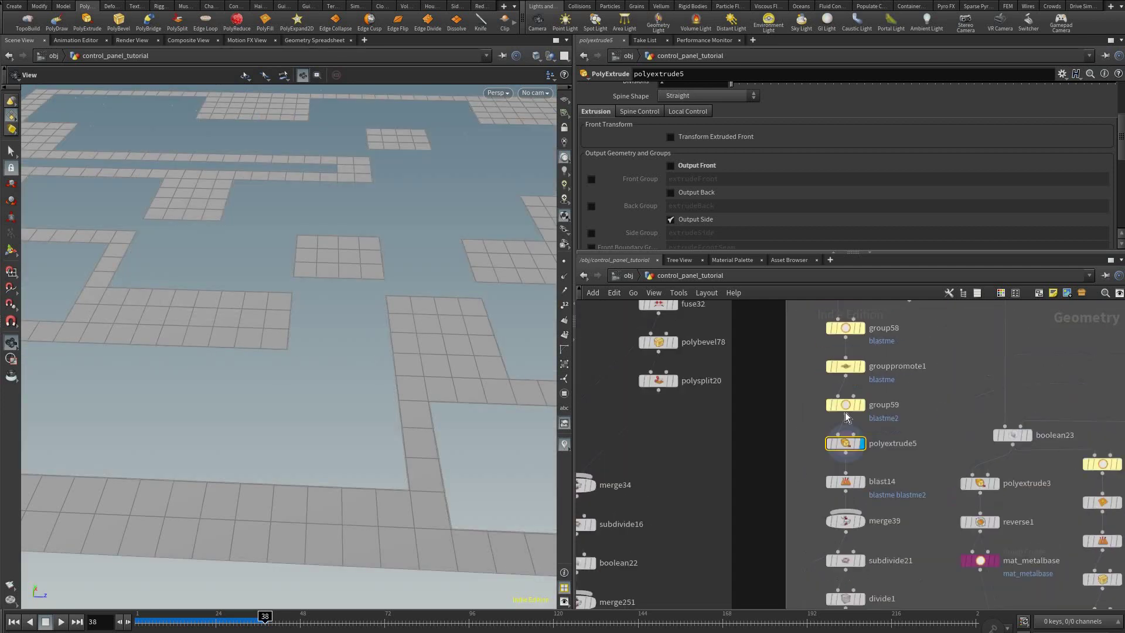
pyautogui.scroll(2, 845, 413)
pyautogui.click(855, 415)
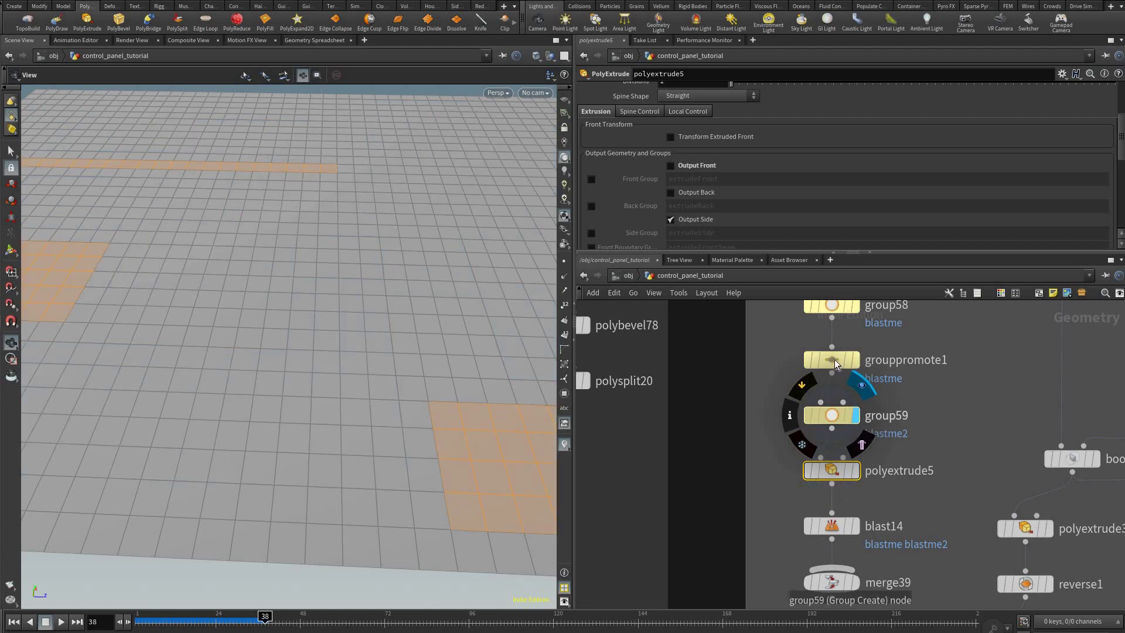
pyautogui.click(847, 416)
pyautogui.click(855, 360)
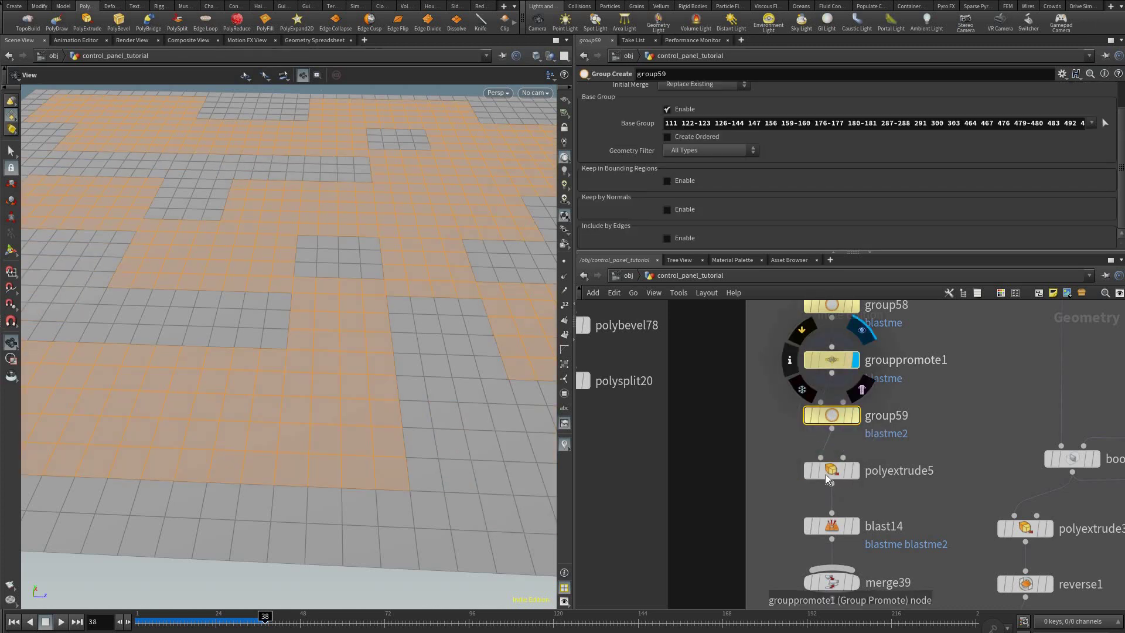
pyautogui.click(856, 415)
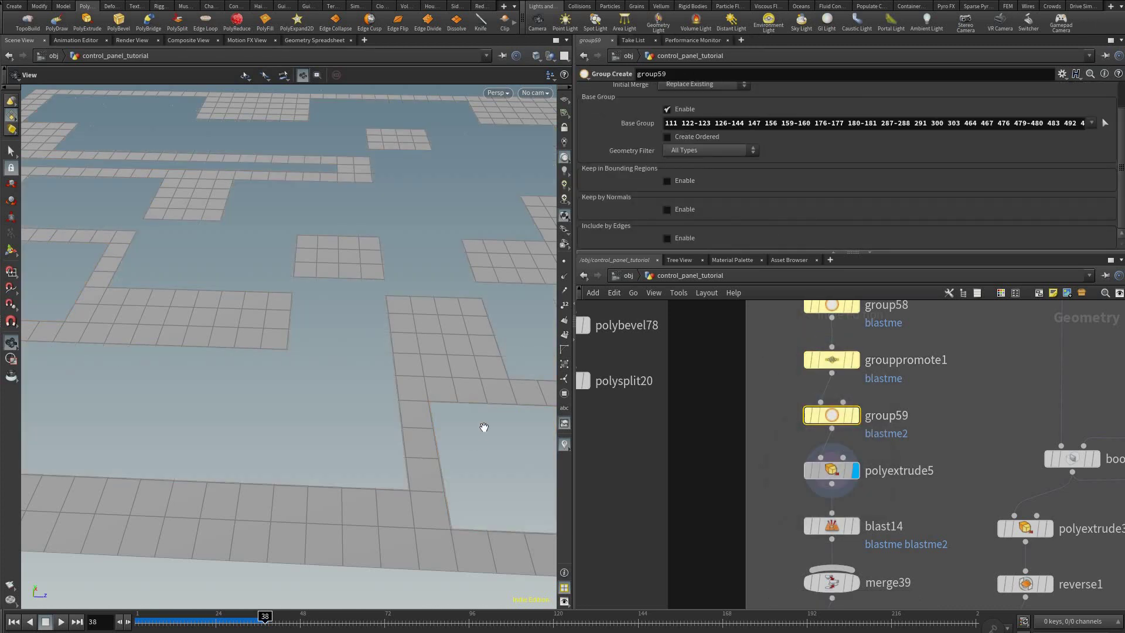
# - Examine the thin inset border at a cutout corner, toggling the bypass of polyextrude5 to compare
pyautogui.scroll(7, 459, 420)
pyautogui.scroll(3, 458, 418)
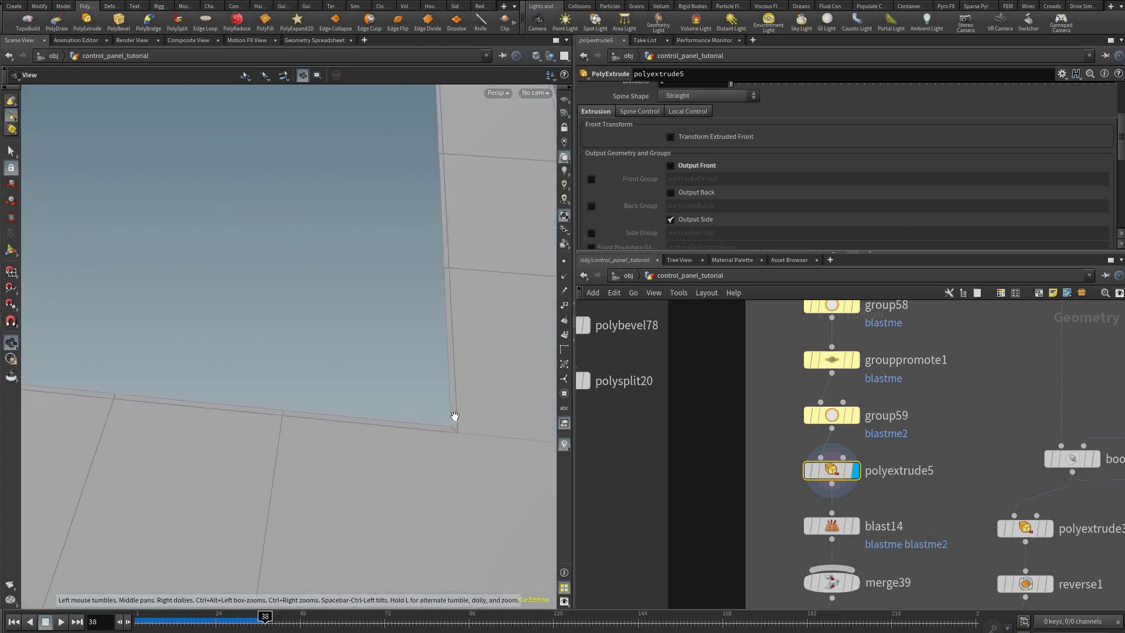
pyautogui.click(808, 470)
pyautogui.click(809, 471)
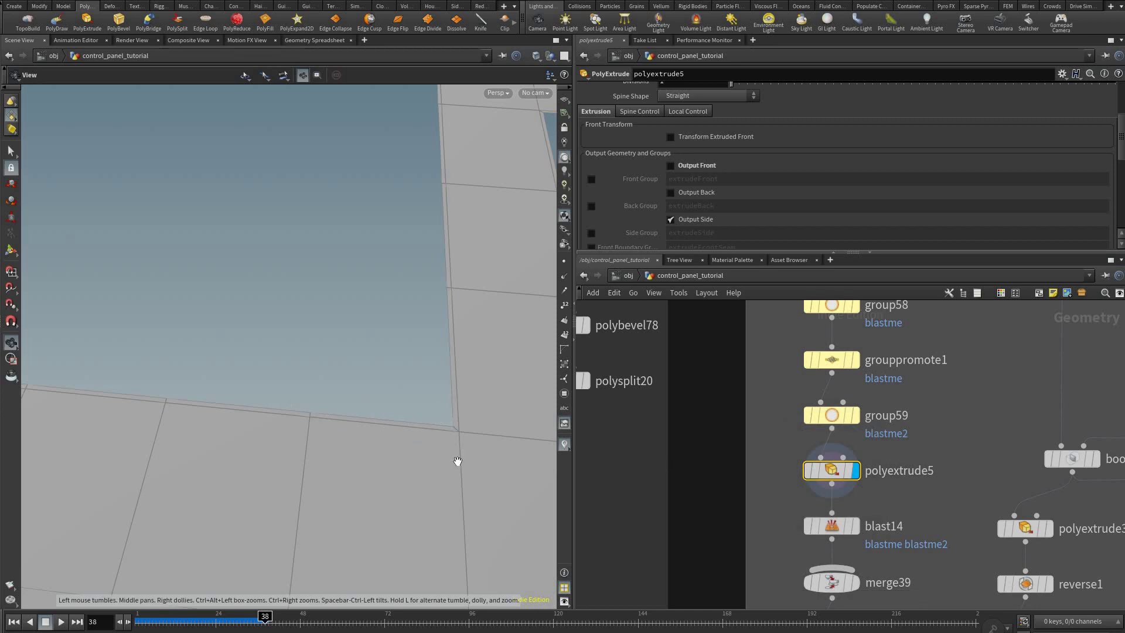
pyautogui.moveTo(460, 471); pyautogui.dragTo(429, 452)
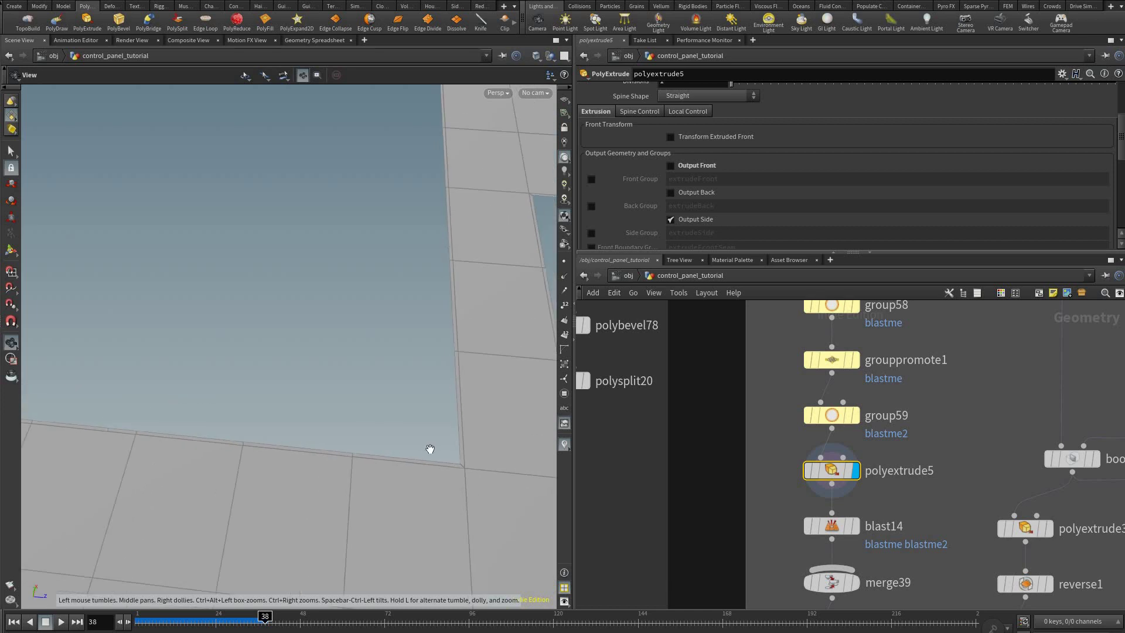
pyautogui.scroll(-3, 430, 452)
pyautogui.scroll(5, 430, 452)
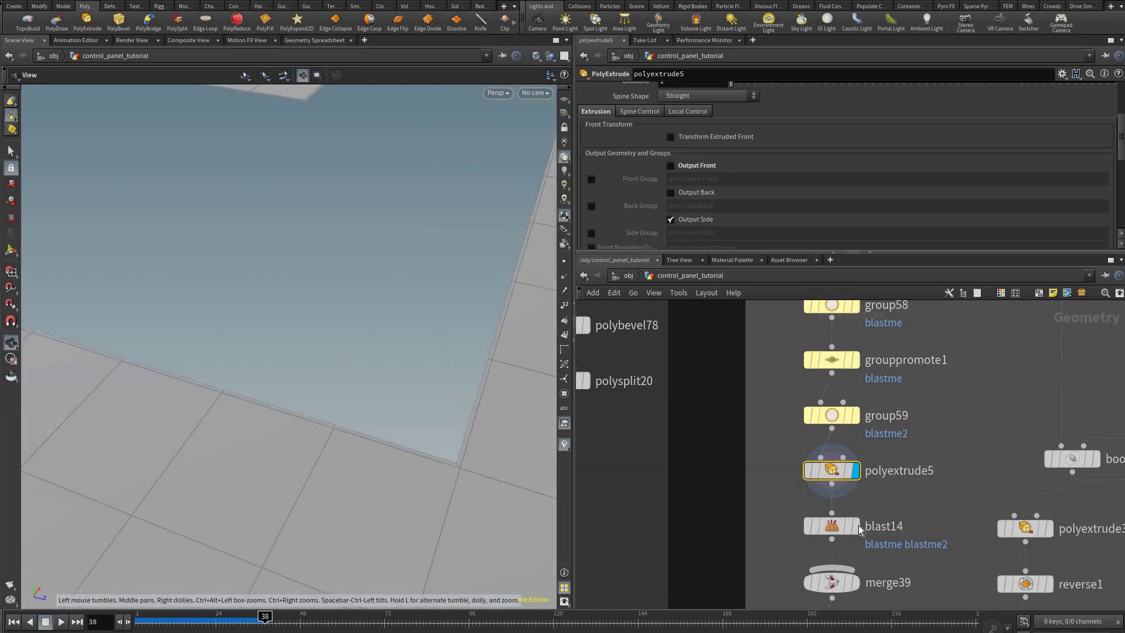
# - Display blast14 and toggle its bypass repeatedly to compare the whole grid, leaving the node bypassed
pyautogui.click(807, 528)
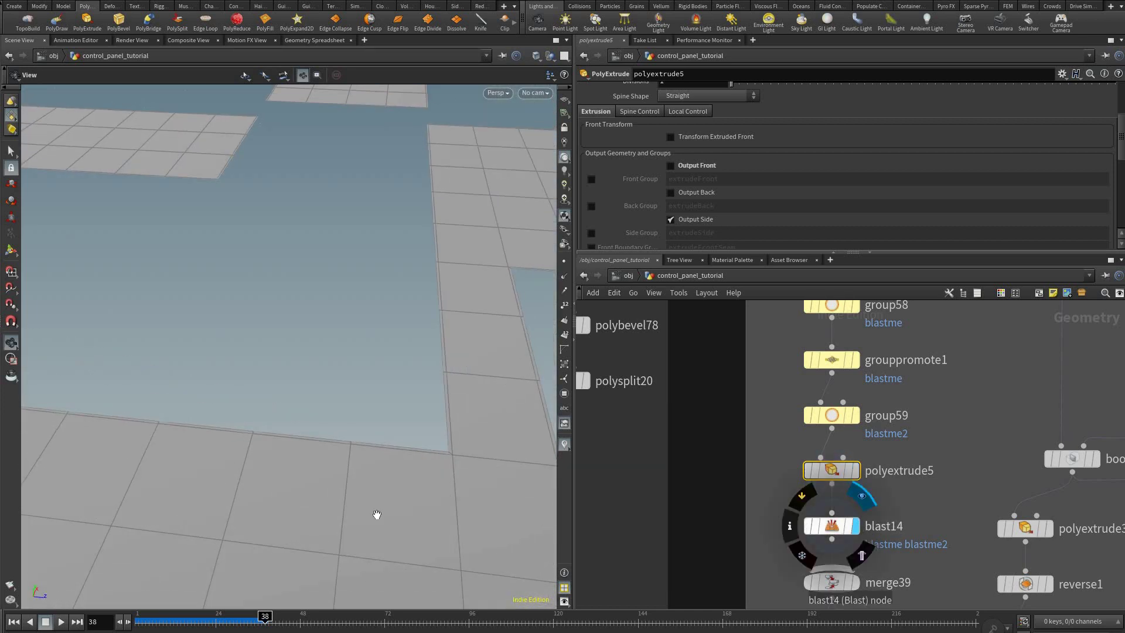
pyautogui.scroll(-8, 502, 503)
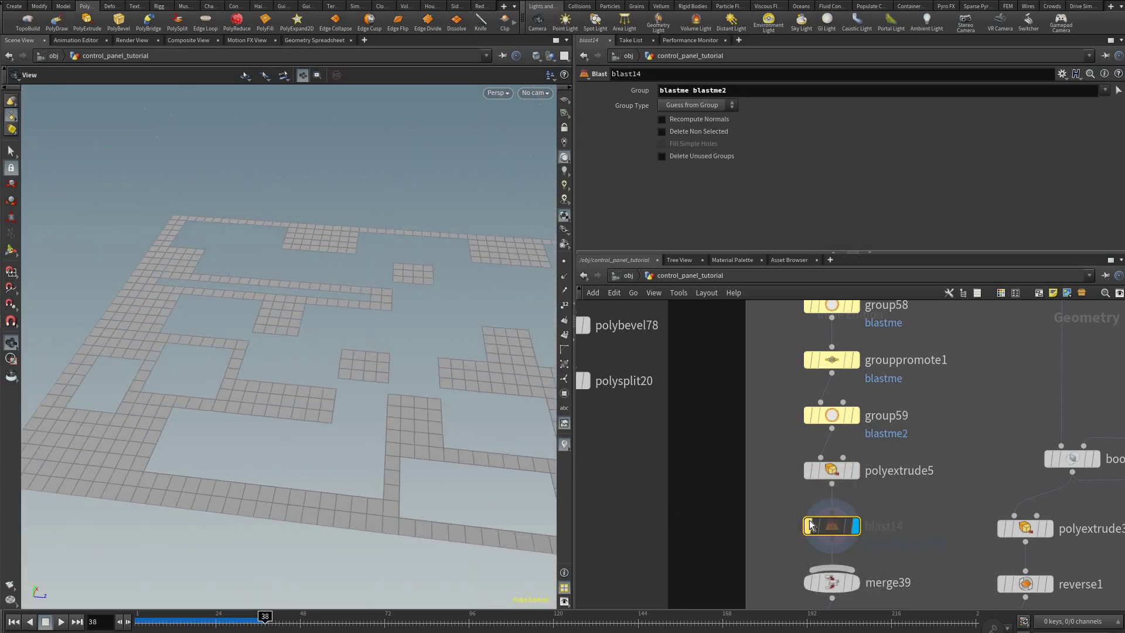
pyautogui.press('b')
pyautogui.press('b')
pyautogui.press('b')
pyautogui.press('b')
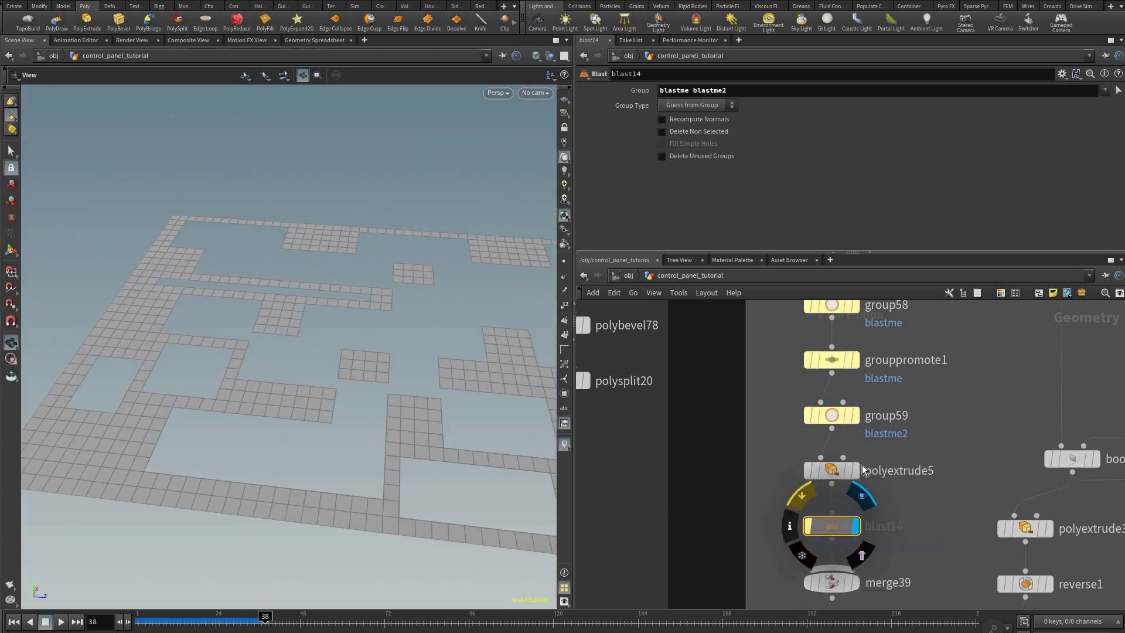
# - Display polyextrude5 again, point out blastme and blastme2 in its group setting, and inspect the resulting grid
pyautogui.click(856, 470)
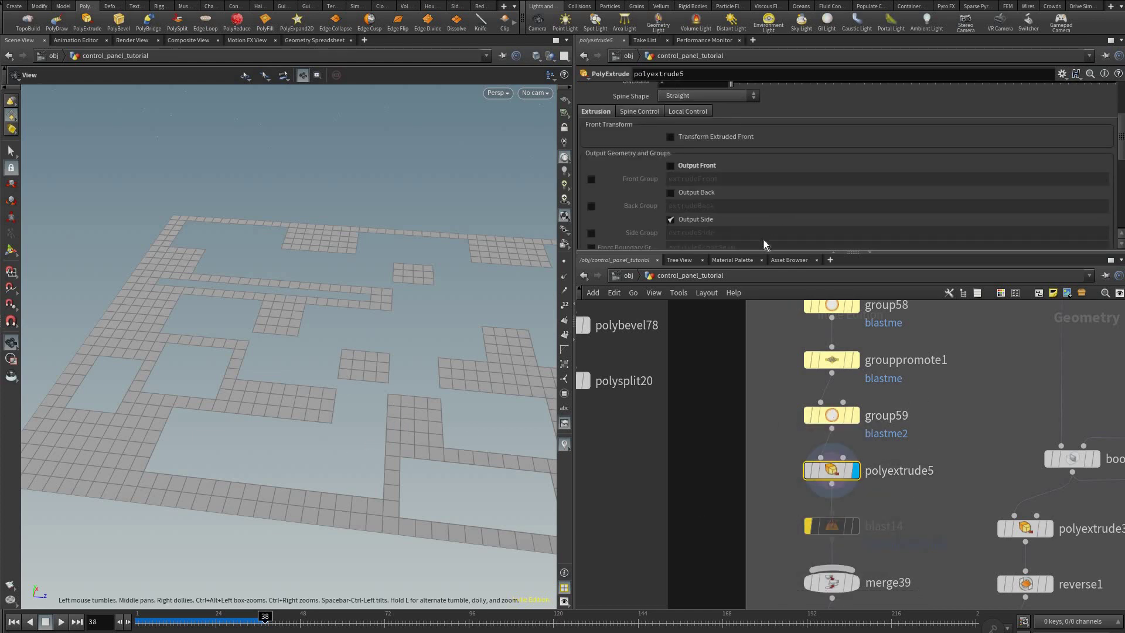
pyautogui.scroll(4, 661, 91)
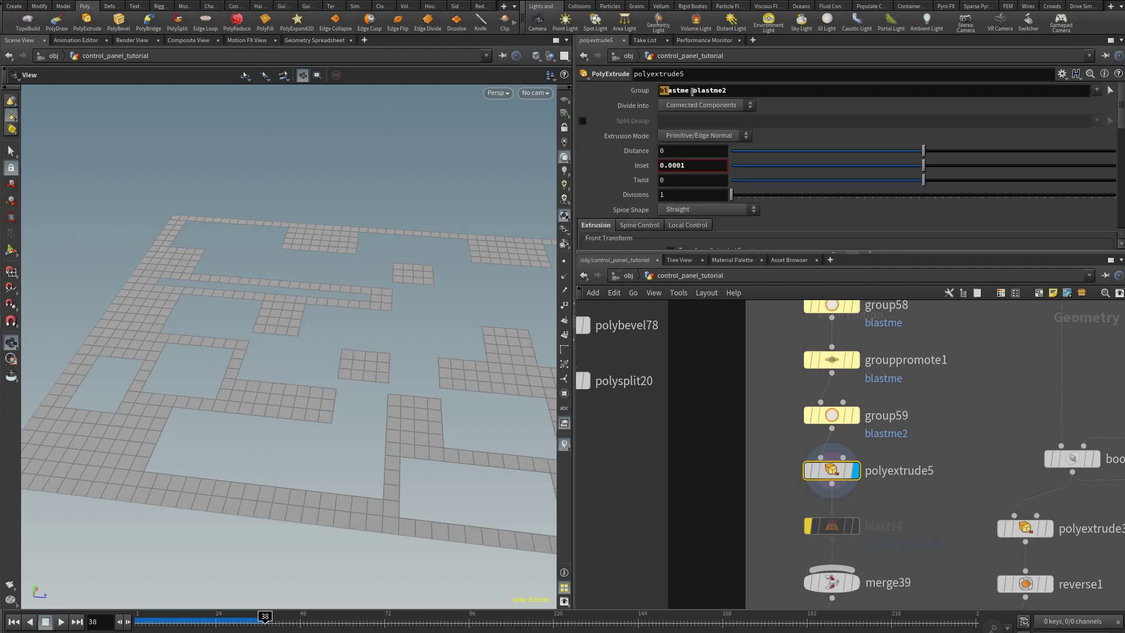
pyautogui.doubleClick(671, 91)
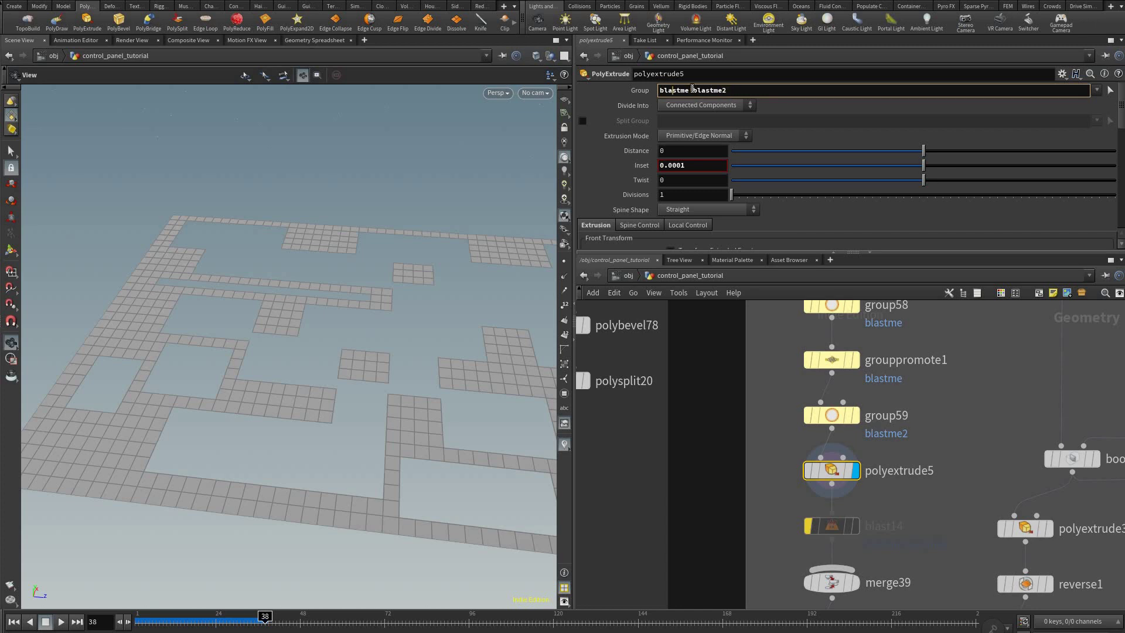
pyautogui.doubleClick(692, 91)
pyautogui.moveTo(807, 304); pyautogui.dragTo(923, 412)
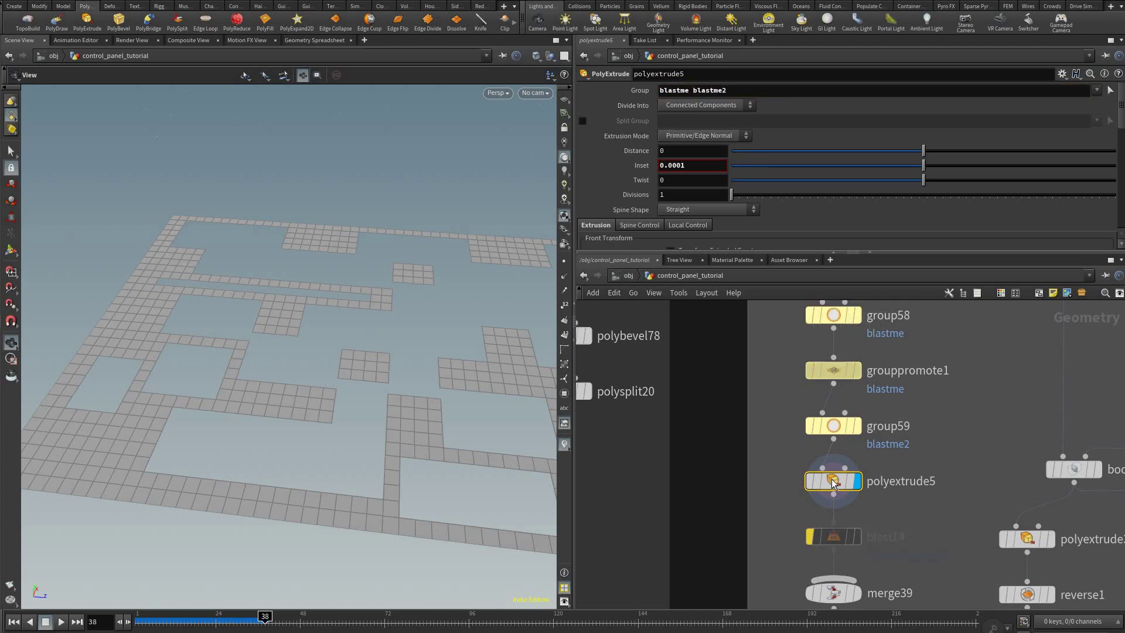
pyautogui.click(831, 415)
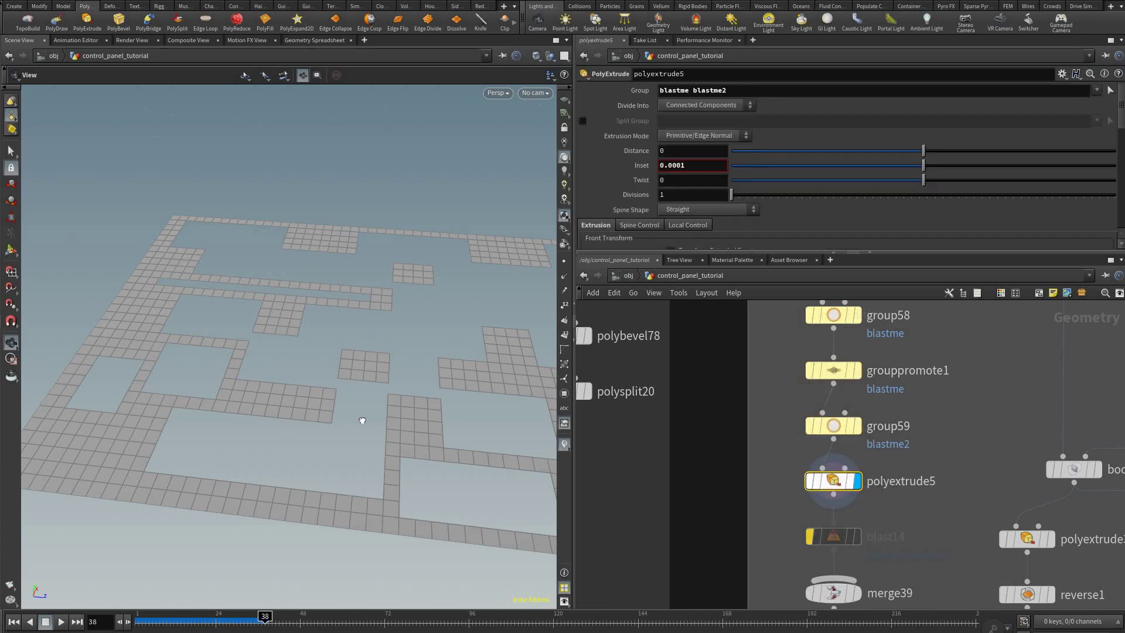
pyautogui.moveTo(411, 415); pyautogui.dragTo(327, 437, button='middle')
pyautogui.moveTo(327, 437); pyautogui.dragTo(371, 460, button='right')
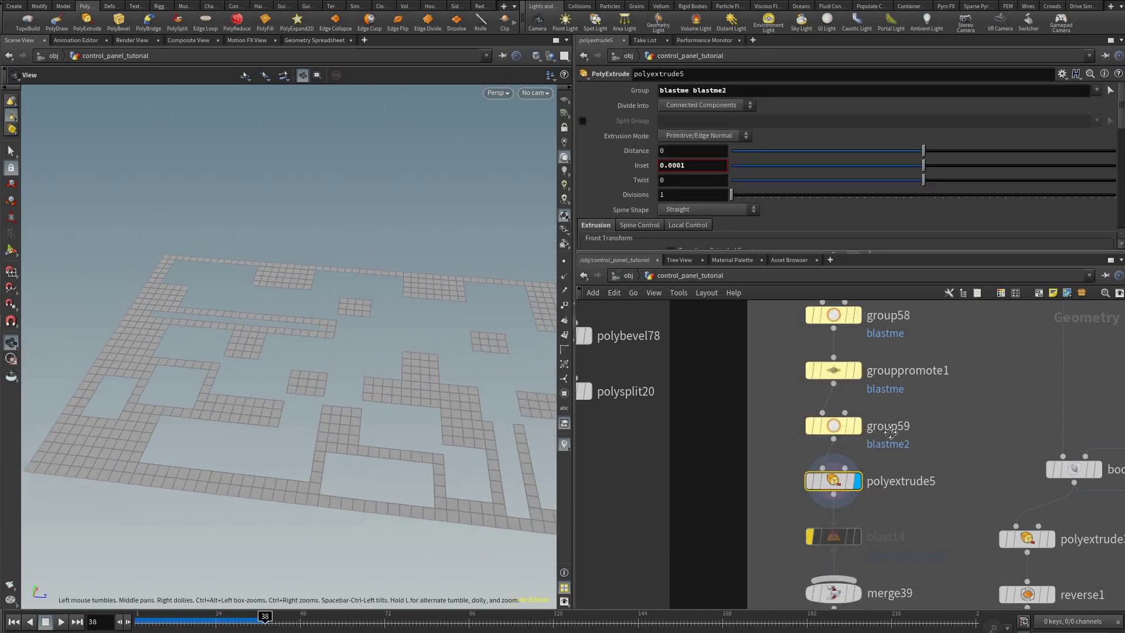
# - Delete the blast14 and merge39 nodes between polyextrude5 and subdivide21
pyautogui.moveTo(913, 469); pyautogui.dragTo(909, 319, button='middle')
pyautogui.click(838, 444)
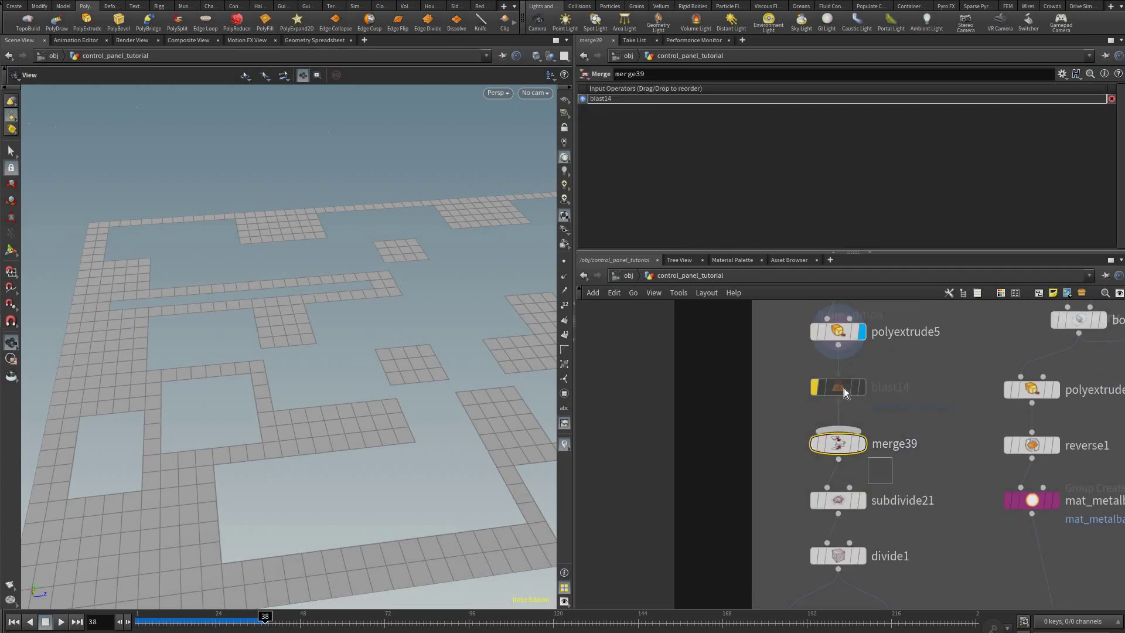
pyautogui.moveTo(786, 377); pyautogui.dragTo(891, 473)
pyautogui.press('Delete')
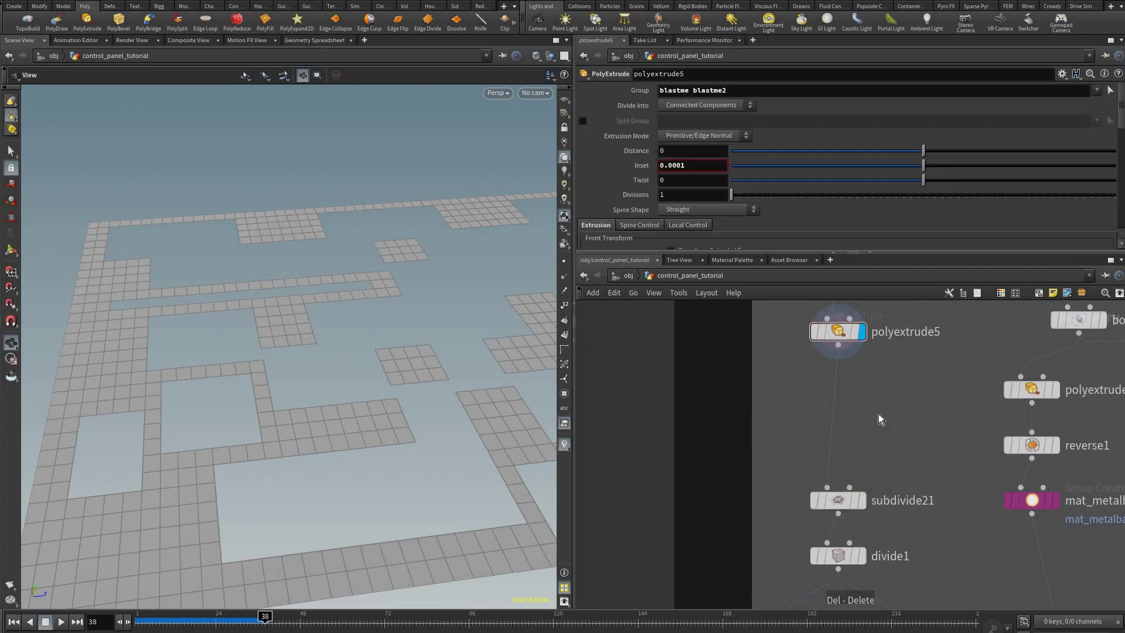
# - Display subdivide21, review its subdivision algorithm setting, and inspect the corners of the cutouts up close
pyautogui.moveTo(879, 415); pyautogui.dragTo(892, 329, button='middle')
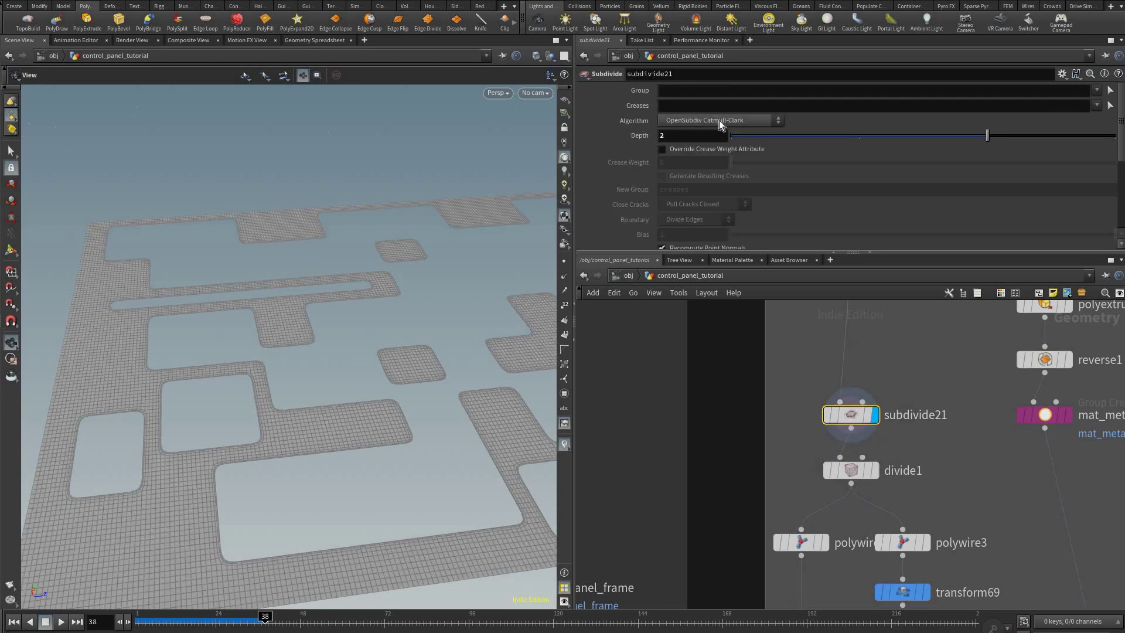
pyautogui.click(724, 120)
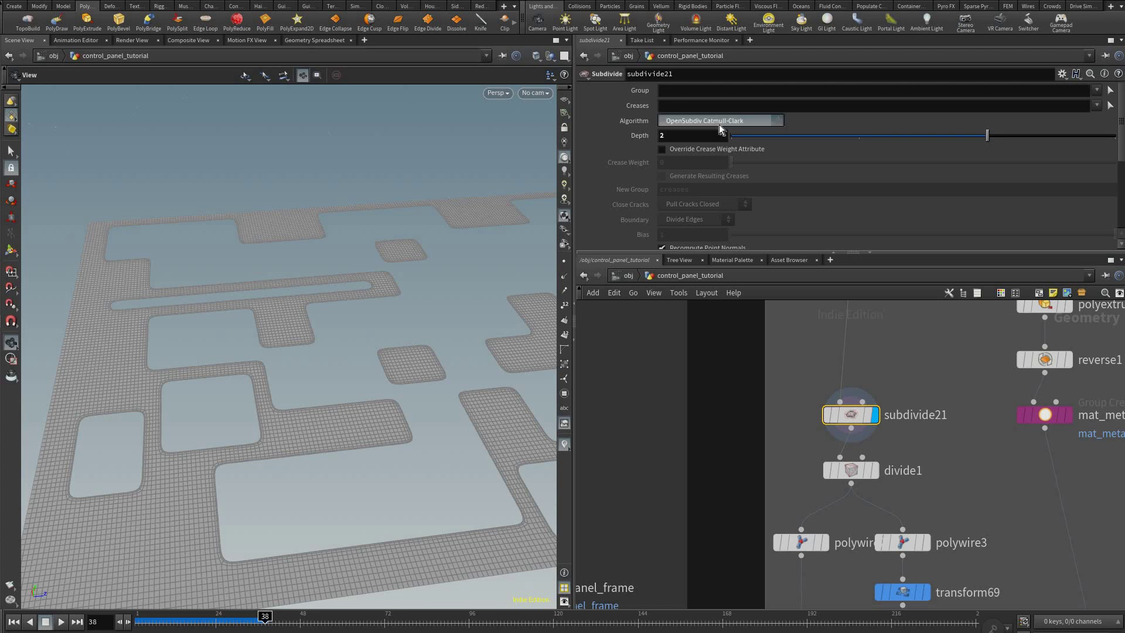
pyautogui.click(509, 324)
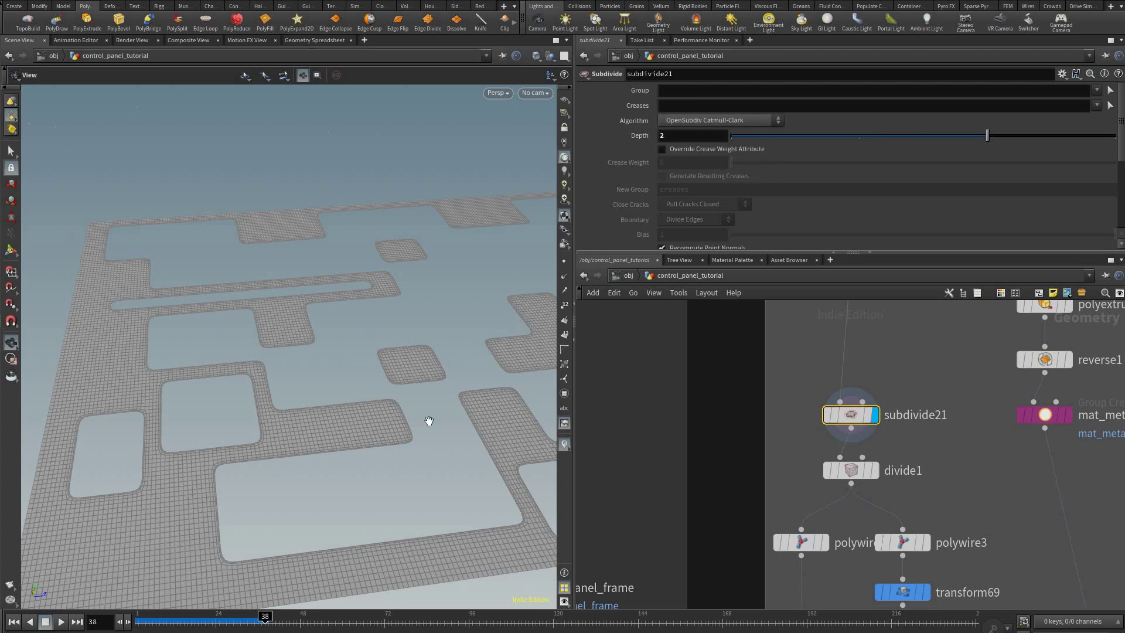
pyautogui.moveTo(416, 432); pyautogui.dragTo(353, 333)
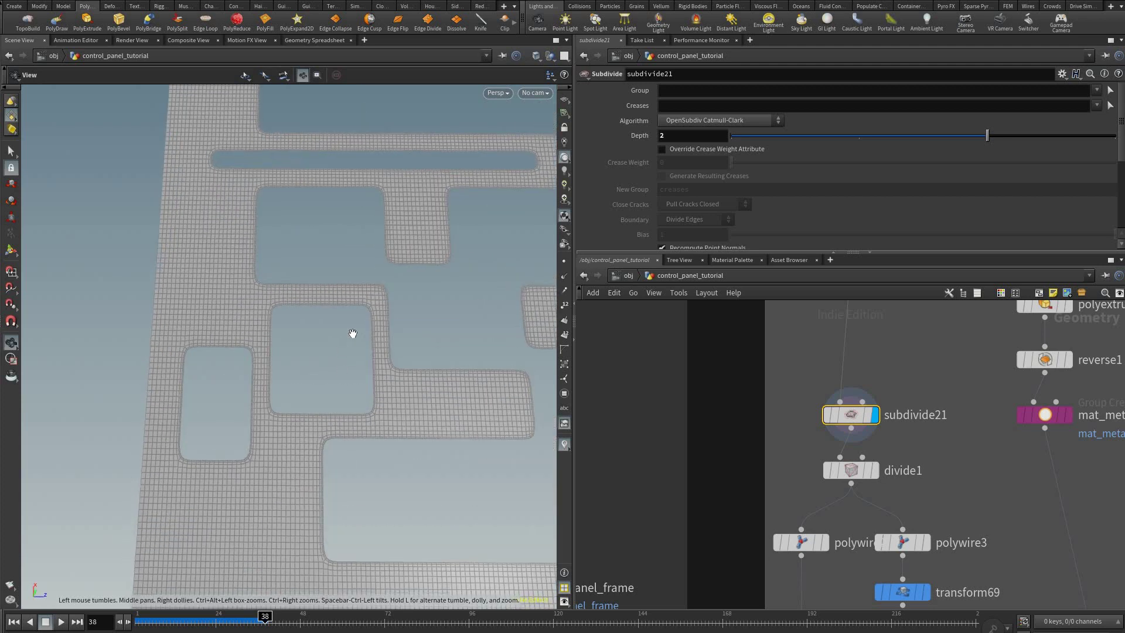
pyautogui.moveTo(335, 471); pyautogui.dragTo(355, 377, button='middle')
pyautogui.scroll(3, 355, 376)
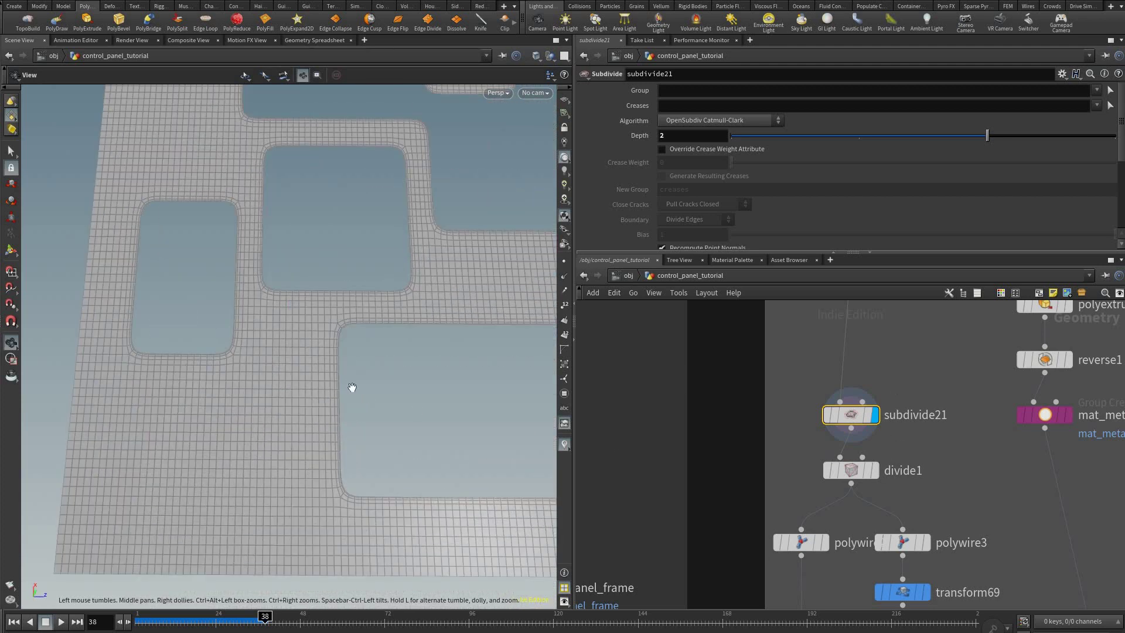
# - Bypass subdivide21 and re-enable it to compare the cutouts with and without subdivision
pyautogui.moveTo(918, 304)
pyautogui.mouseDown(button='middle')
pyautogui.moveTo(896, 381)
pyautogui.moveTo(921, 311)
pyautogui.mouseUp(button='middle')
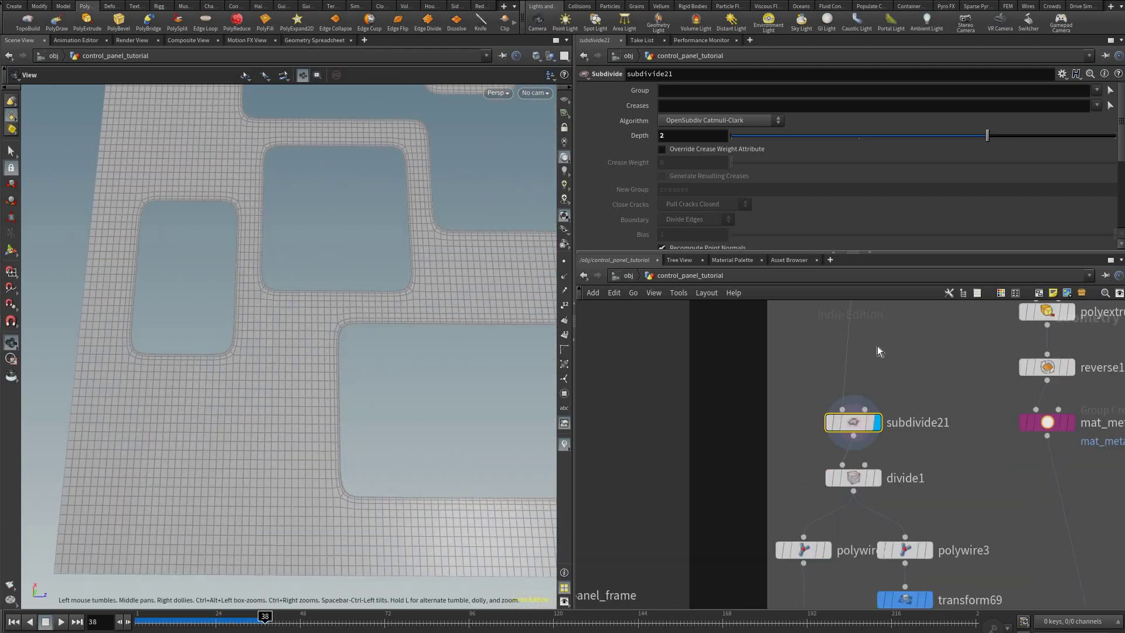
pyautogui.moveTo(796, 346); pyautogui.dragTo(764, 270, button='middle')
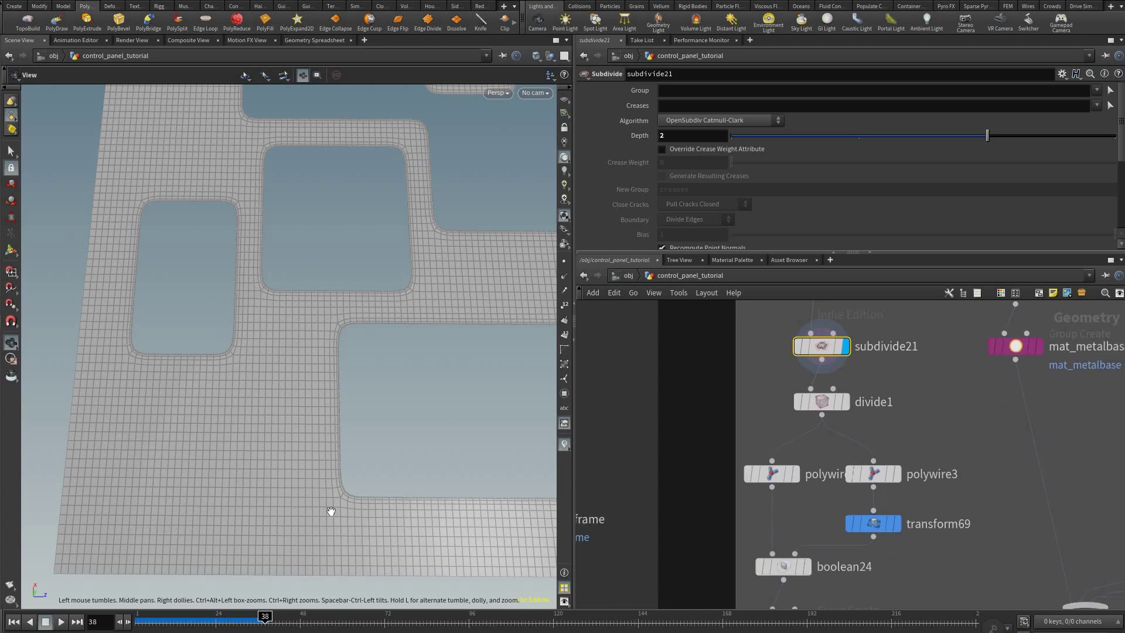
pyautogui.click(799, 347)
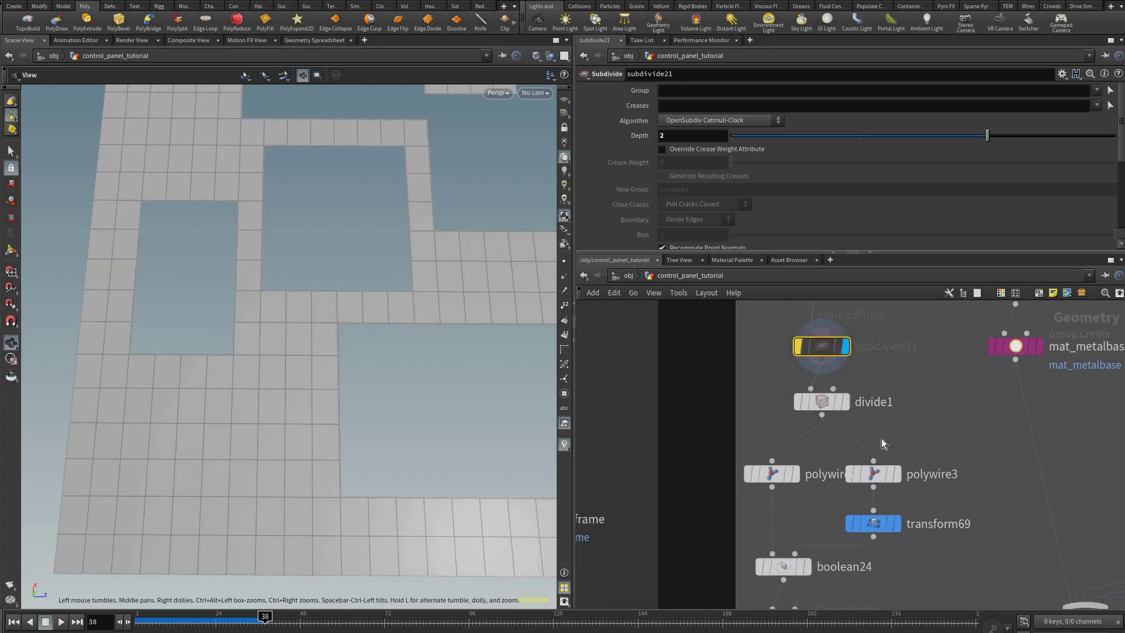
pyautogui.click(799, 347)
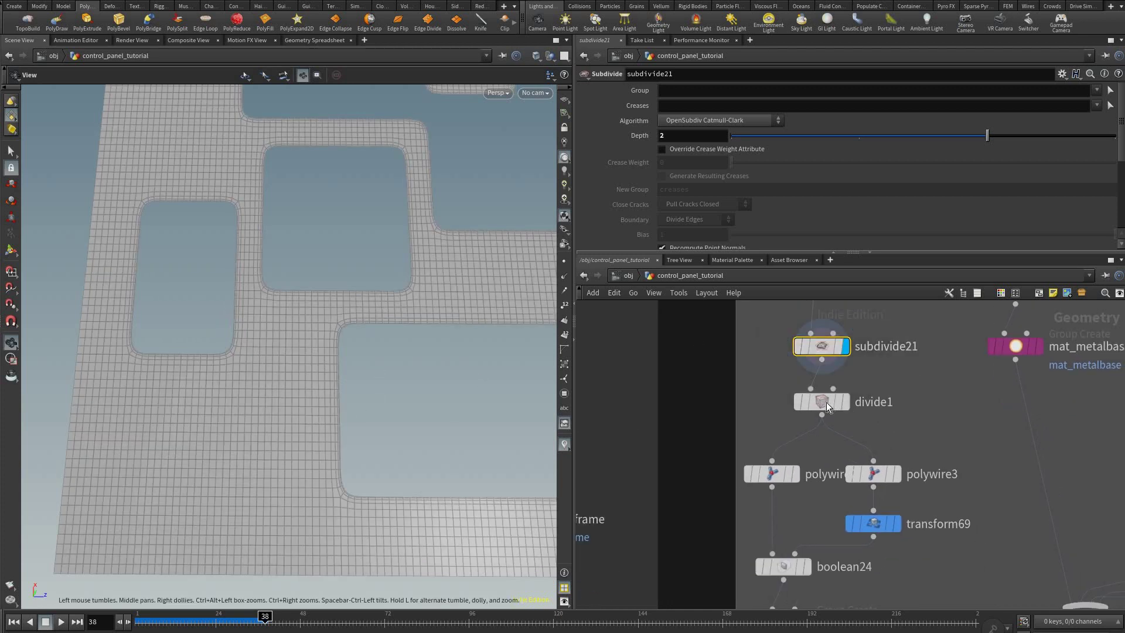
# - Display divide1 and review its polygon division and shared-edge options
pyautogui.click(865, 388)
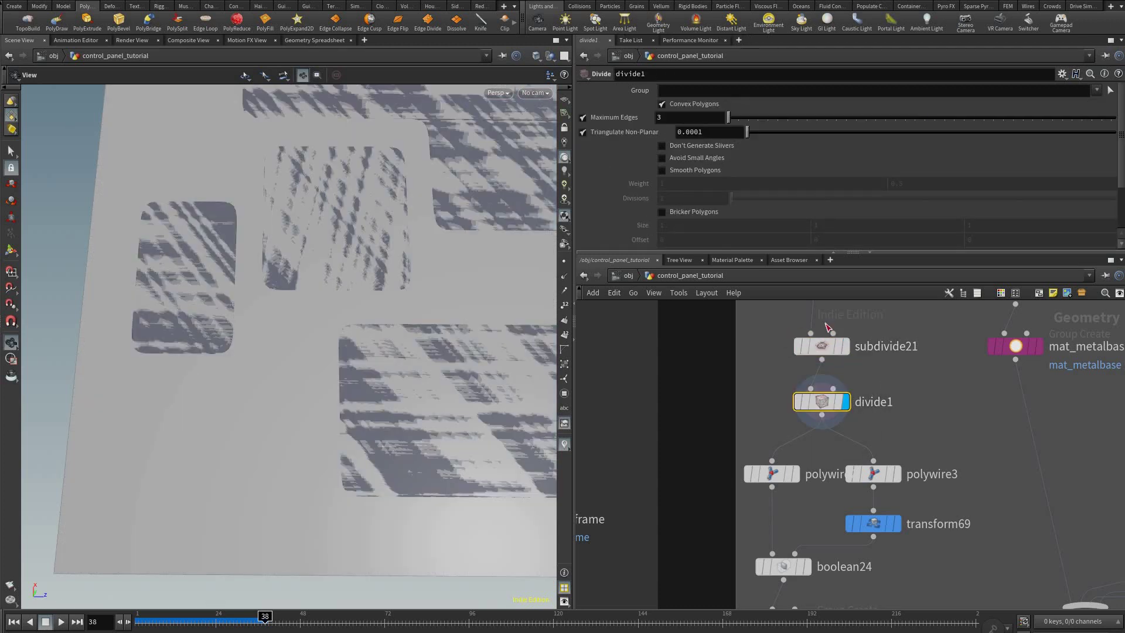
pyautogui.scroll(-4, 674, 221)
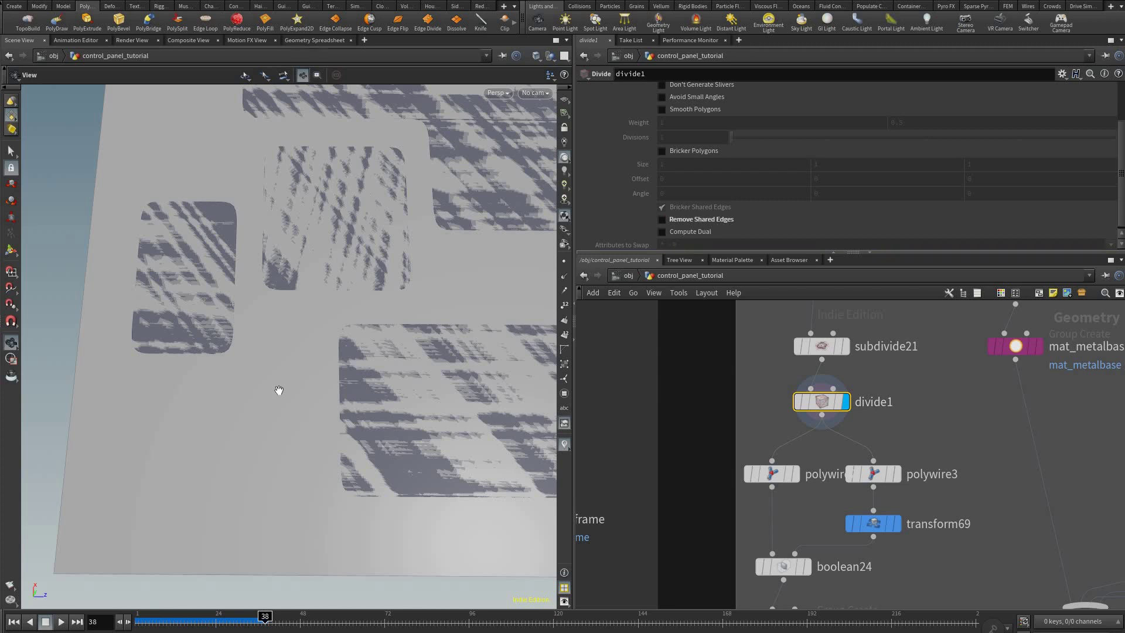
# - Undo the last change to Remove Shared Edges on divide1 and inspect the cutout outlines in wireframe and shaded display
pyautogui.hotkey('ctrl', 'z')
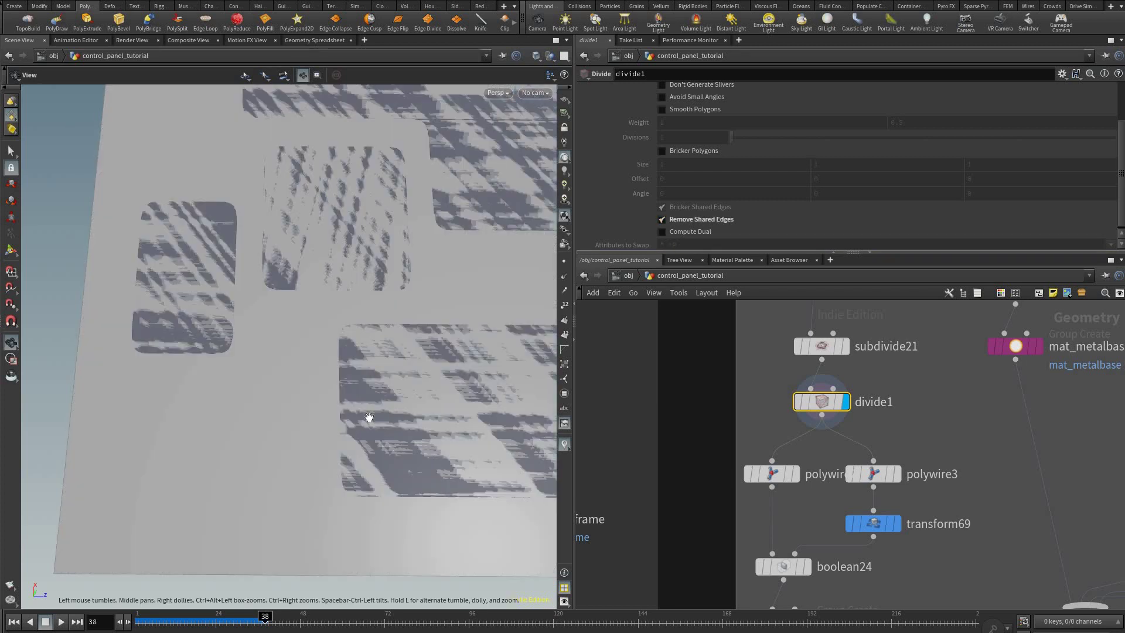
pyautogui.press('w')
pyautogui.moveTo(218, 282); pyautogui.dragTo(221, 329)
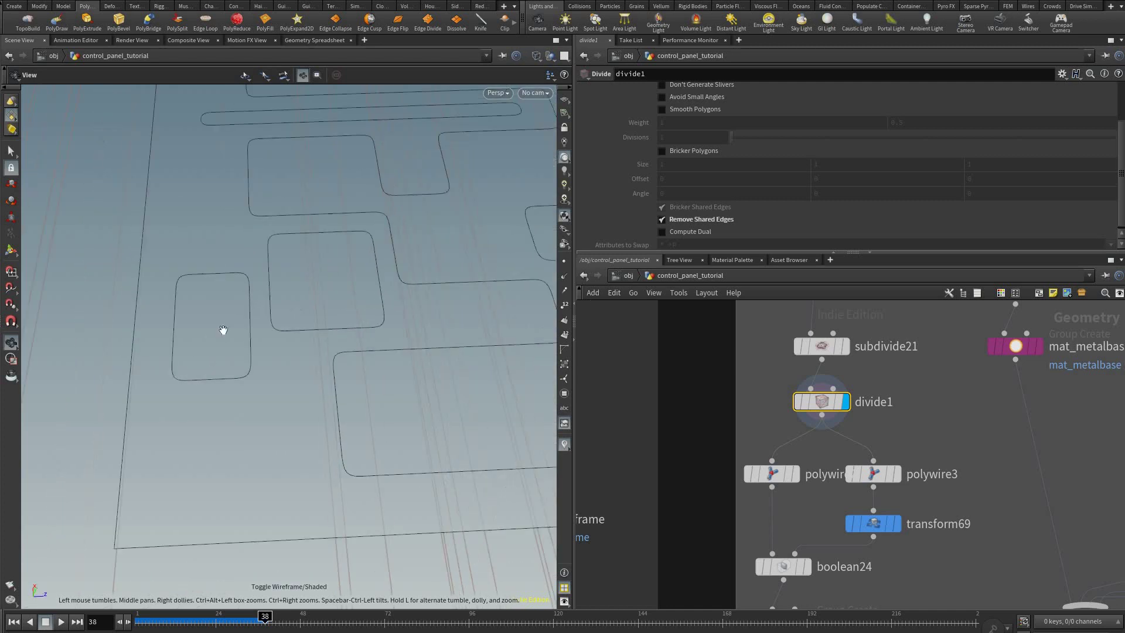
pyautogui.moveTo(383, 295)
pyautogui.mouseDown()
pyautogui.moveTo(398, 313)
pyautogui.moveTo(284, 409)
pyautogui.moveTo(309, 543)
pyautogui.moveTo(116, 476)
pyautogui.moveTo(332, 447)
pyautogui.mouseUp()
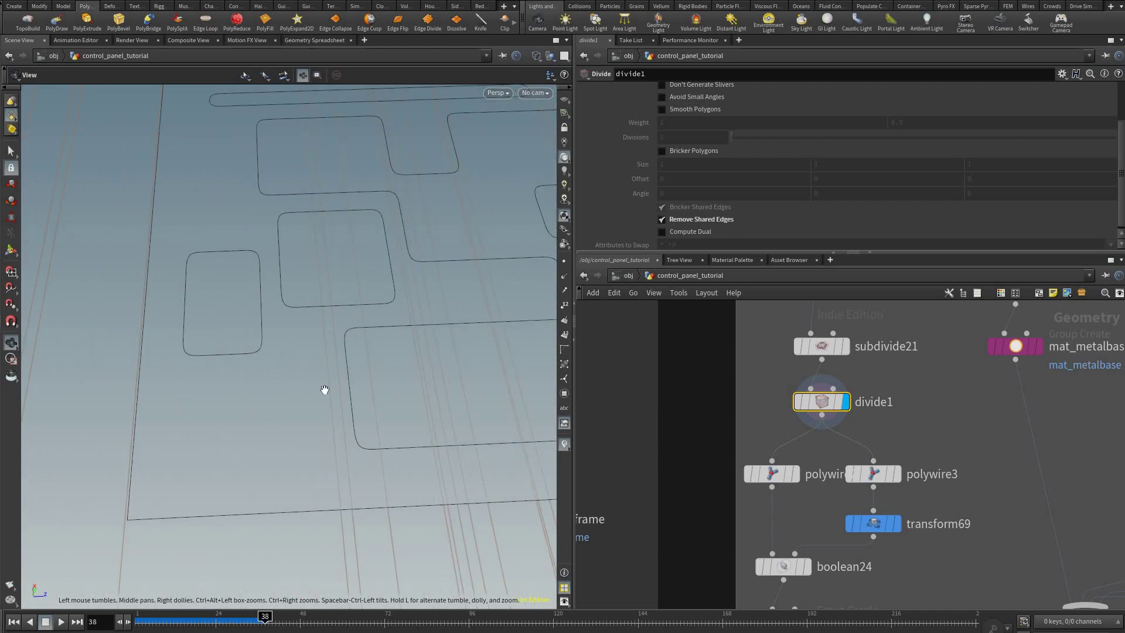
pyautogui.press('w')
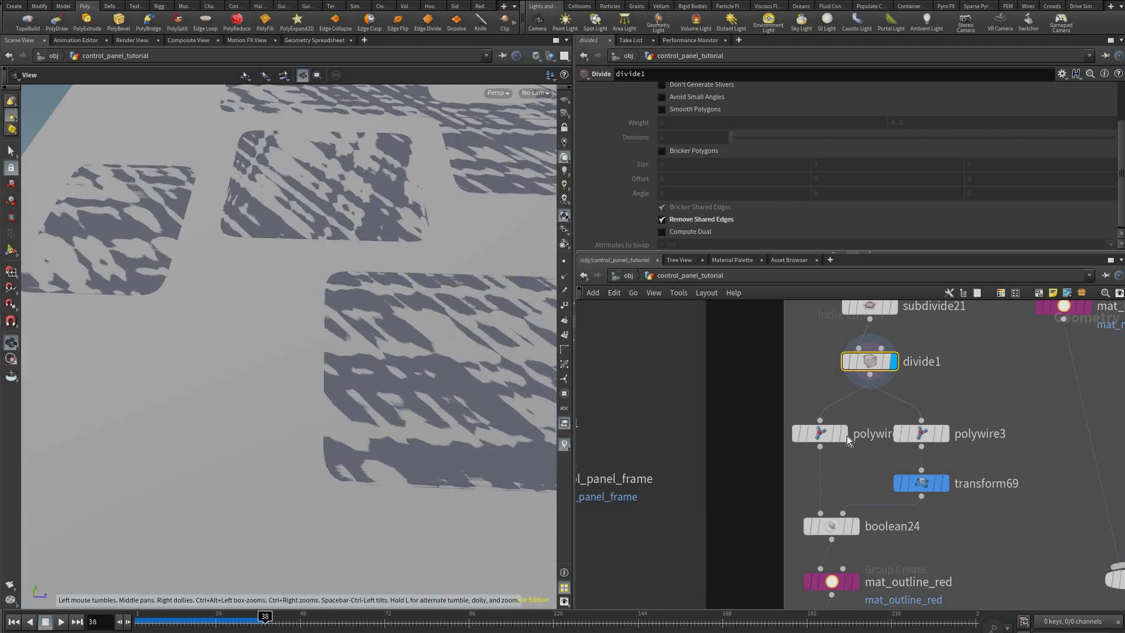
# - Display polywire2, open its parameters, and inspect the outline tubes around the cutouts up close
pyautogui.moveTo(847, 435)
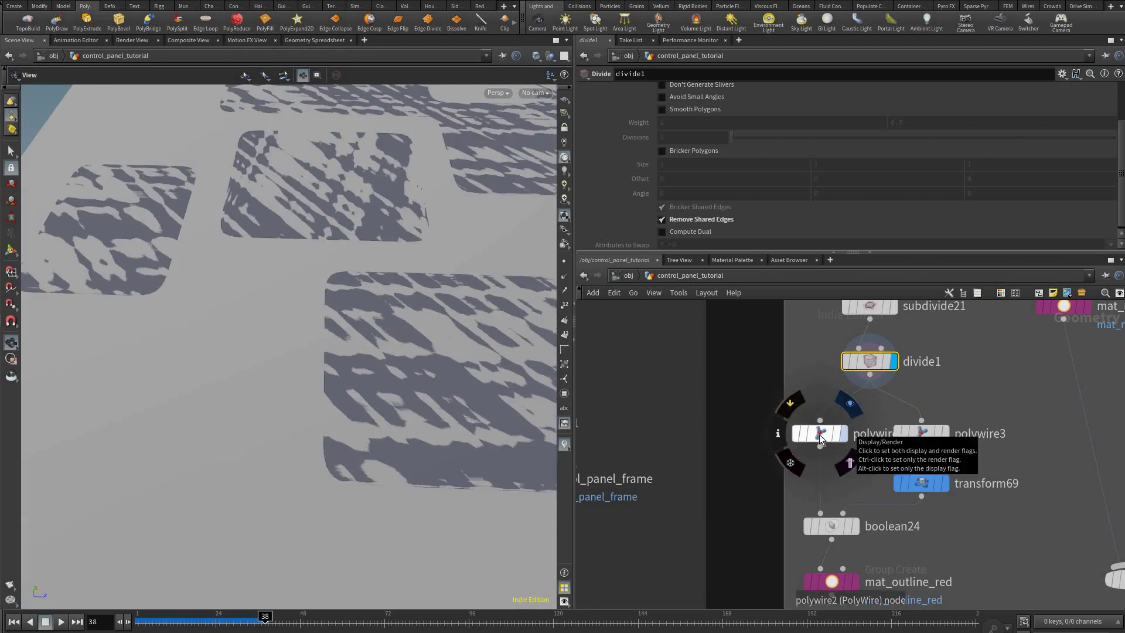
pyautogui.click(821, 438)
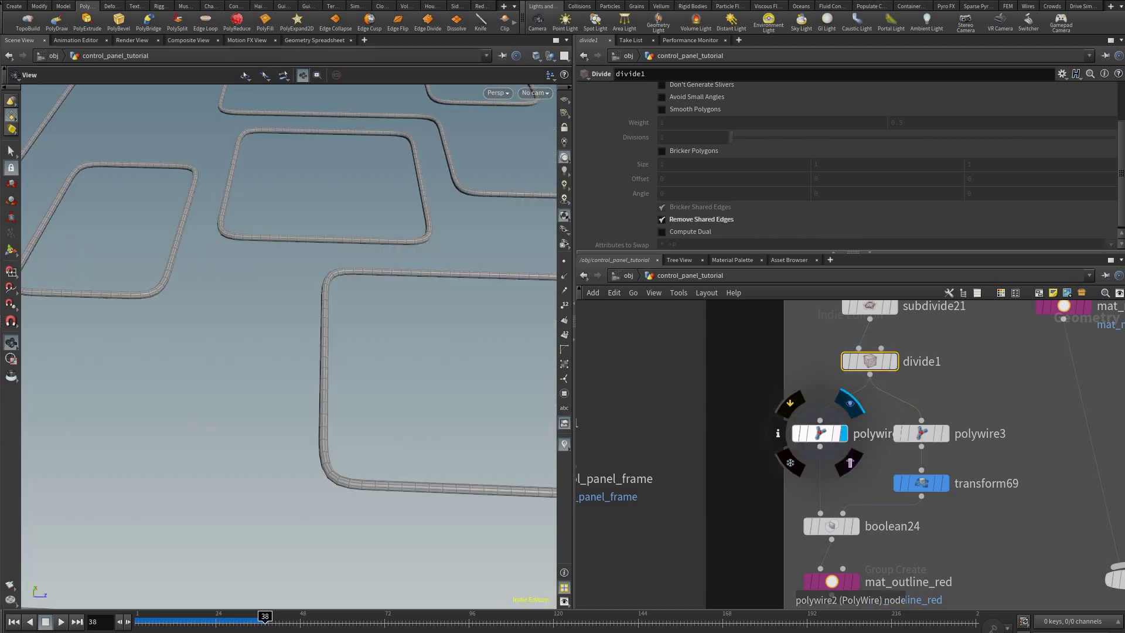
pyautogui.click(820, 434)
pyautogui.moveTo(542, 434)
pyautogui.mouseDown(button='middle')
pyautogui.moveTo(294, 495)
pyautogui.moveTo(287, 452)
pyautogui.moveTo(487, 422)
pyautogui.mouseUp(button='middle')
pyautogui.moveTo(252, 431)
pyautogui.mouseDown(button='middle')
pyautogui.moveTo(447, 437)
pyautogui.moveTo(390, 528)
pyautogui.moveTo(420, 477)
pyautogui.moveTo(420, 462)
pyautogui.moveTo(392, 452)
pyautogui.mouseUp(button='middle')
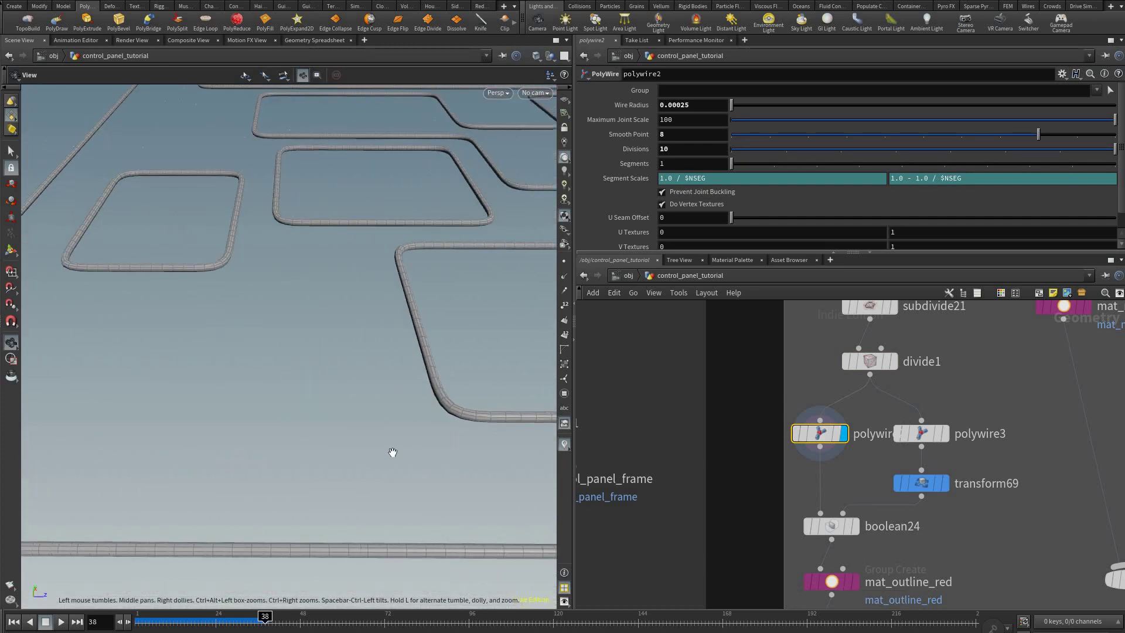
pyautogui.moveTo(434, 387); pyautogui.dragTo(394, 455, button='middle')
pyautogui.scroll(4, 397, 452)
pyautogui.moveTo(400, 448); pyautogui.dragTo(364, 443)
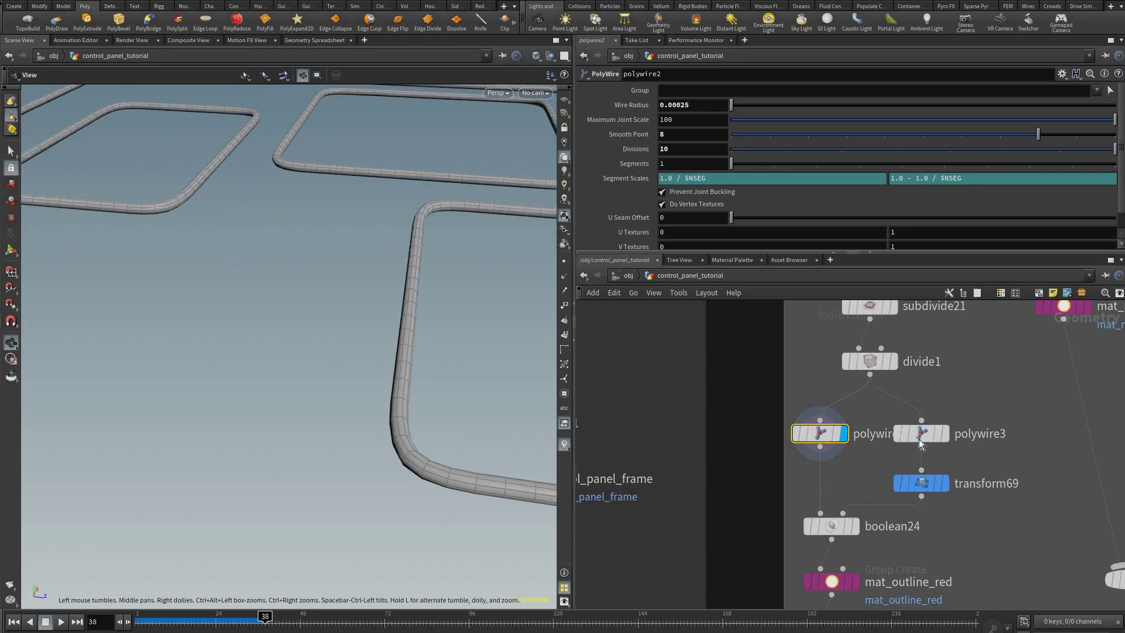
# - Display polywire3, transform69 and boolean24 in turn, and inspect the groove cut along the outline tubes
pyautogui.moveTo(949, 438)
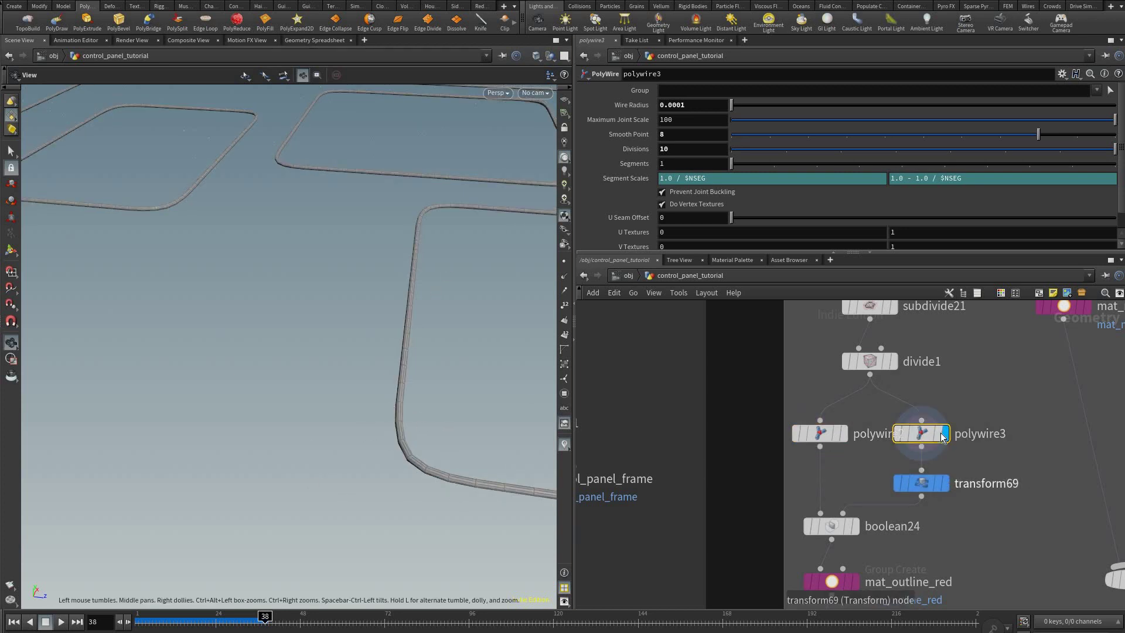
pyautogui.moveTo(889, 498)
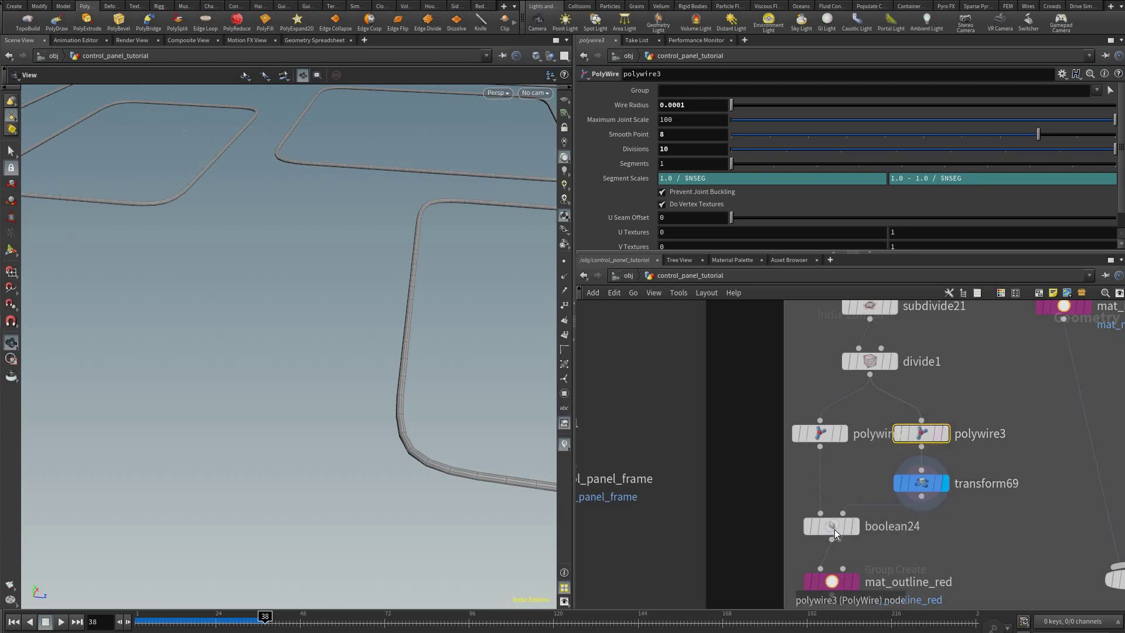
pyautogui.moveTo(829, 529)
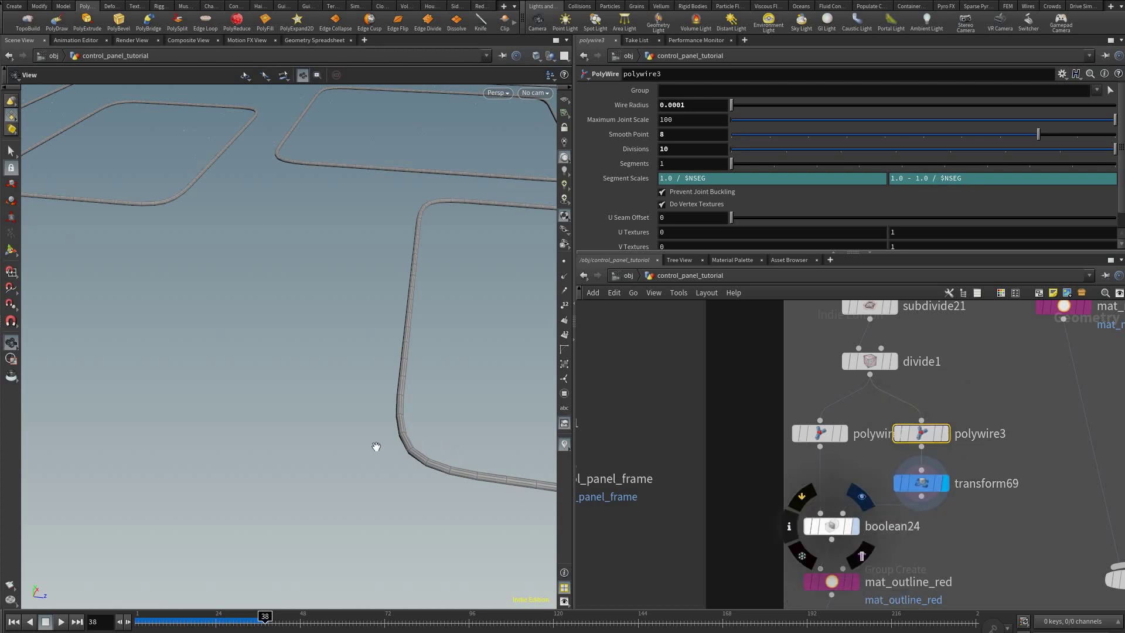
pyautogui.moveTo(392, 442); pyautogui.dragTo(417, 364, button='right')
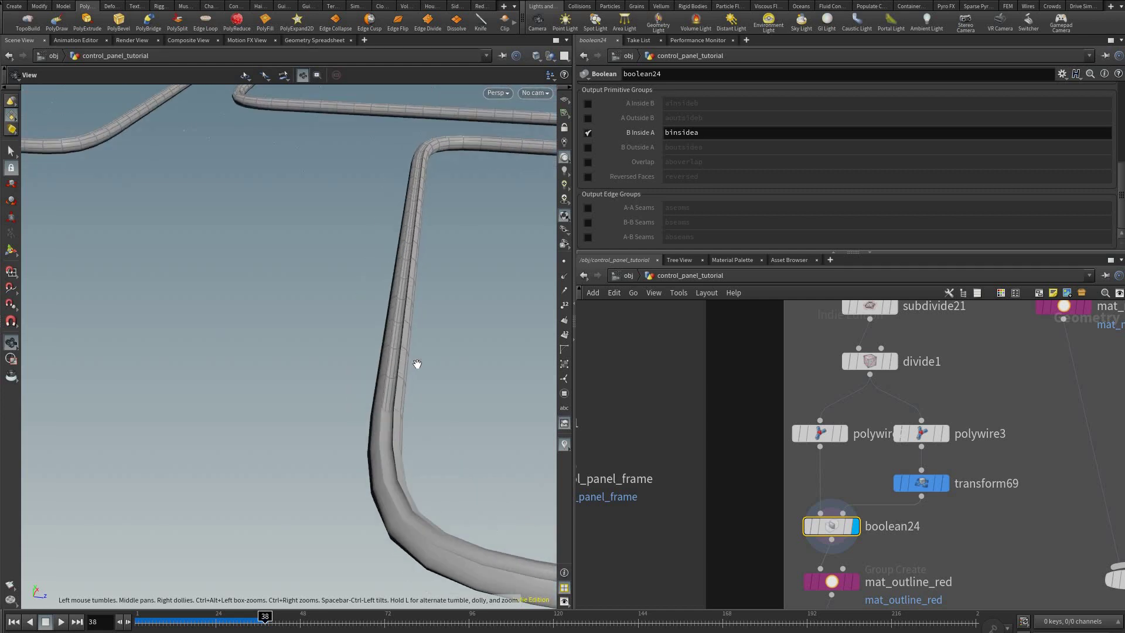
pyautogui.moveTo(236, 585); pyautogui.dragTo(386, 417, button='right')
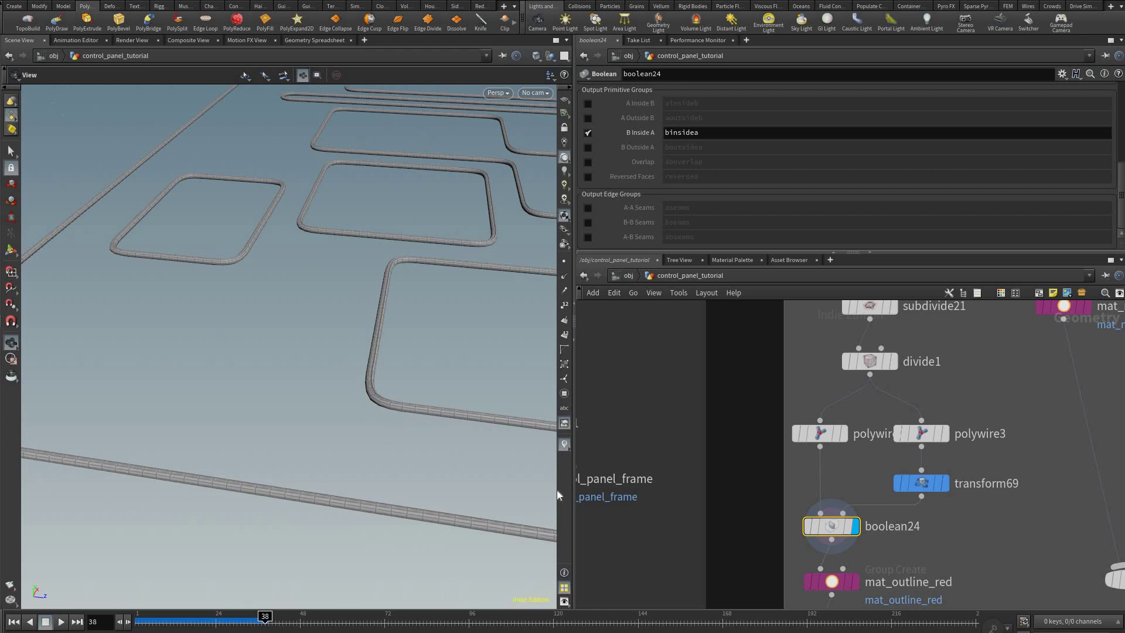
# - Examine the red outlines in the Redshift Render View, return to Houdini, and compare them with the boolean24 geometry
pyautogui.hotkey('alt', 'Tab')
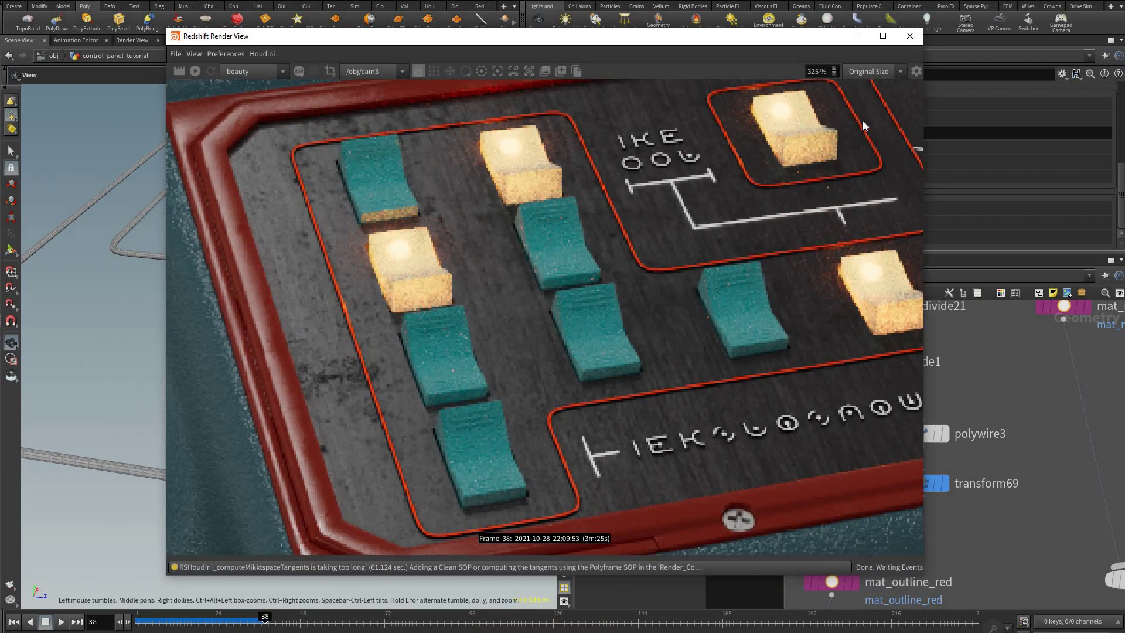
pyautogui.moveTo(810, 330); pyautogui.dragTo(691, 287, button='middle')
pyautogui.moveTo(376, 402); pyautogui.dragTo(398, 430, button='middle')
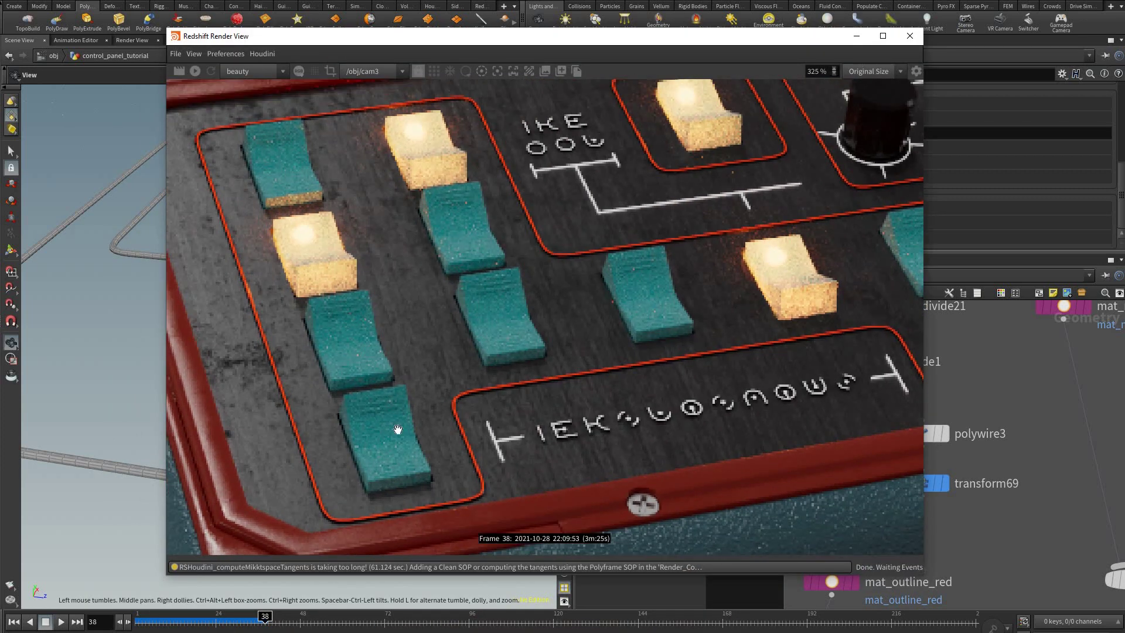
pyautogui.hotkey('alt', 'Tab')
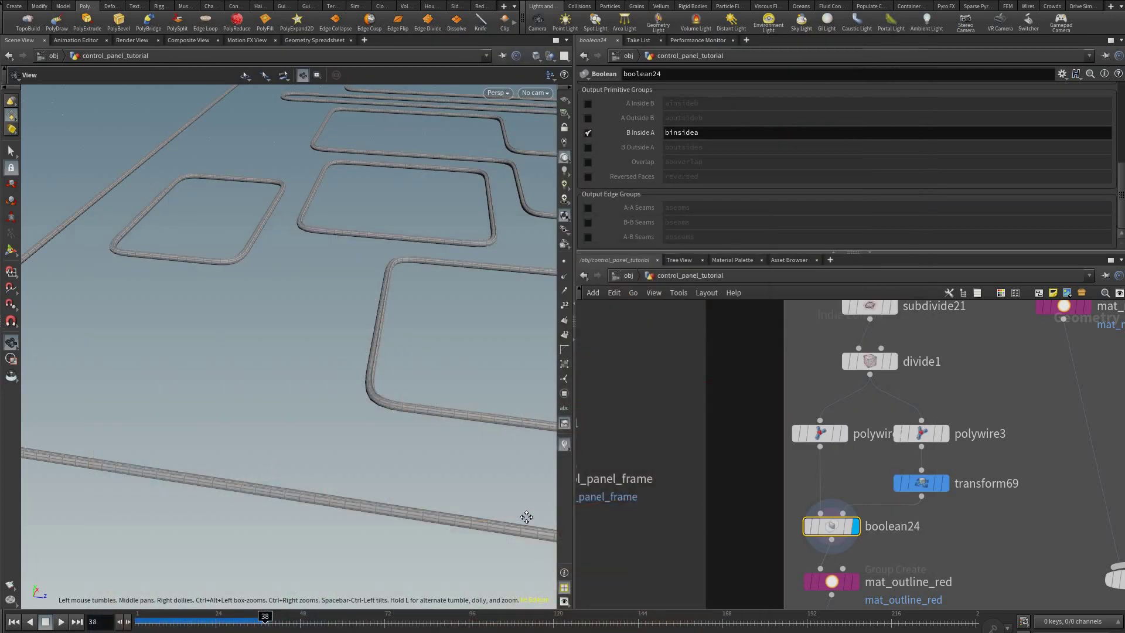
pyautogui.moveTo(526, 517); pyautogui.dragTo(300, 446)
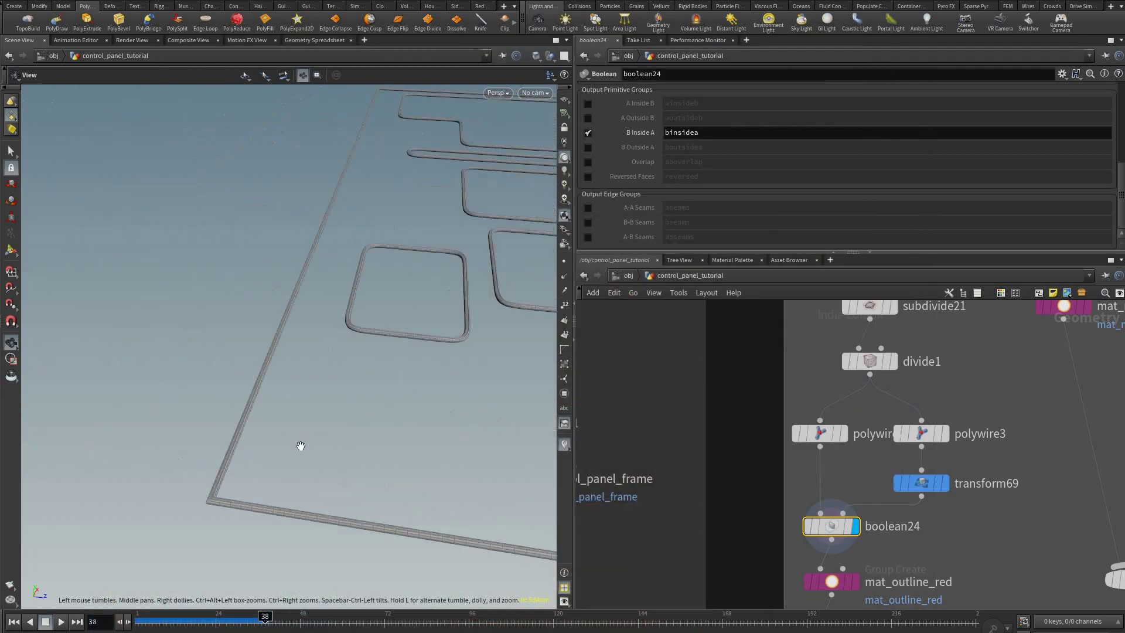
pyautogui.moveTo(300, 446); pyautogui.dragTo(804, 479, button='middle')
pyautogui.moveTo(804, 480); pyautogui.dragTo(829, 438, button='right')
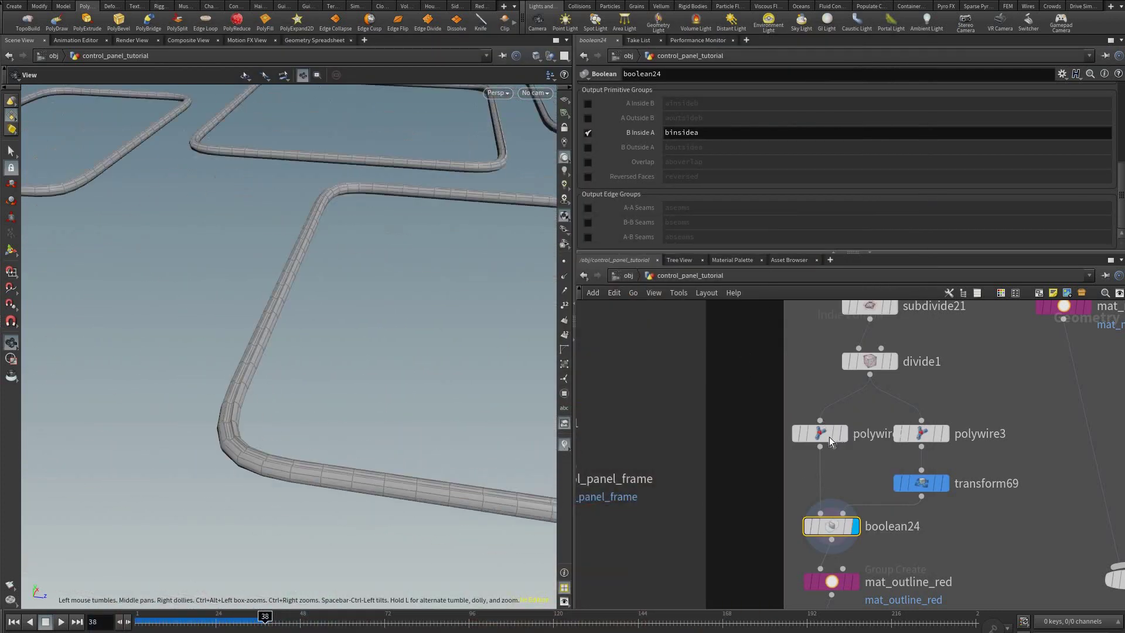
# - Review boolean24's B Inside A output group, and display mat_outline_red and mat_blackplastic9 to check the faces each group covers
pyautogui.moveTo(811, 392); pyautogui.dragTo(783, 251, button='middle')
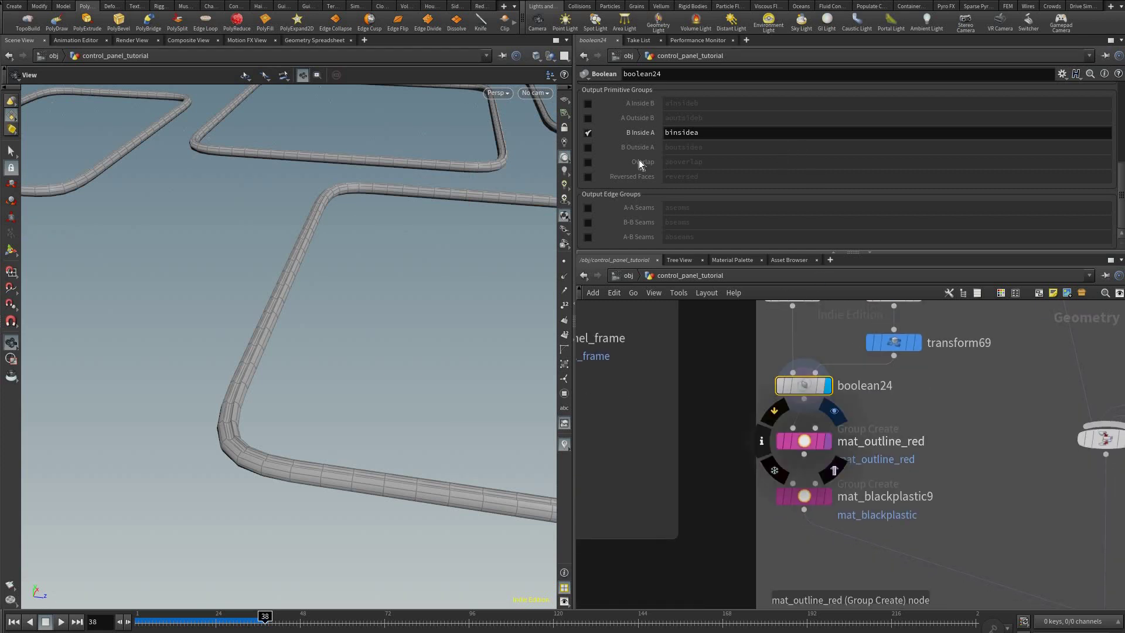
pyautogui.scroll(1, 604, 163)
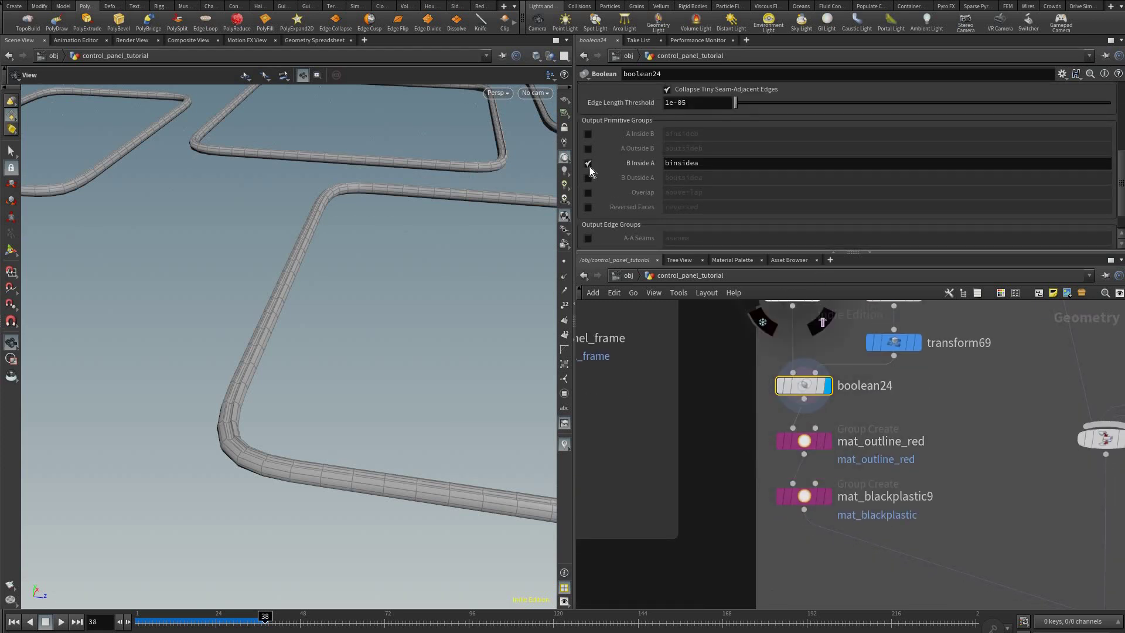
pyautogui.click(820, 460)
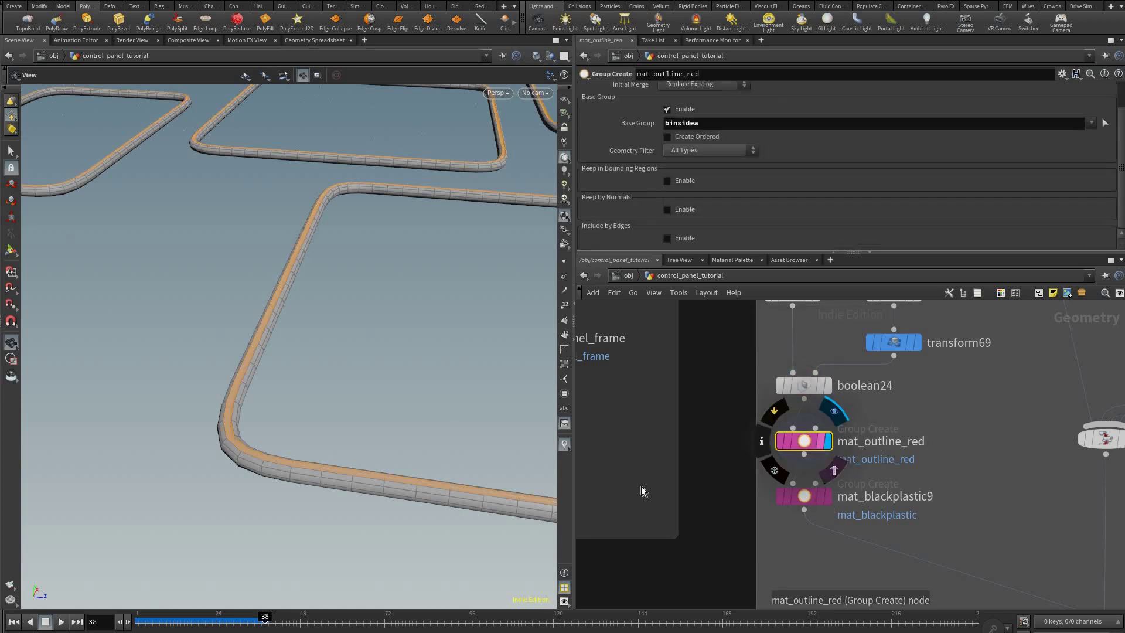
pyautogui.click(809, 499)
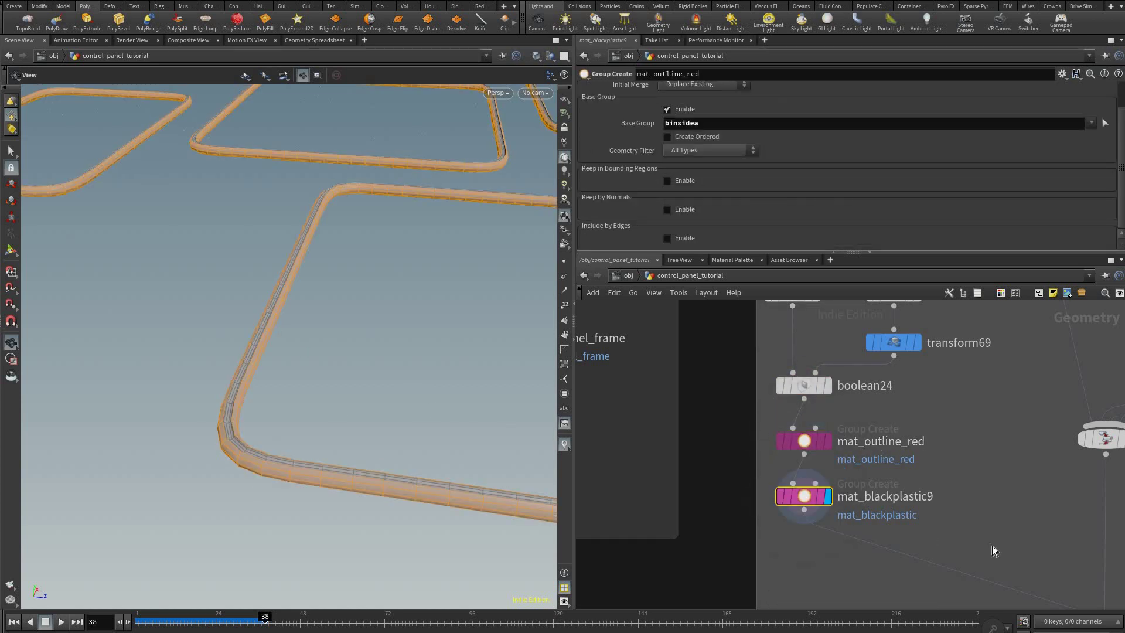
# - Display merge40 and inspect the combined panel with its outlines, buttons, sliders and knobs
pyautogui.scroll(-4, 915, 505)
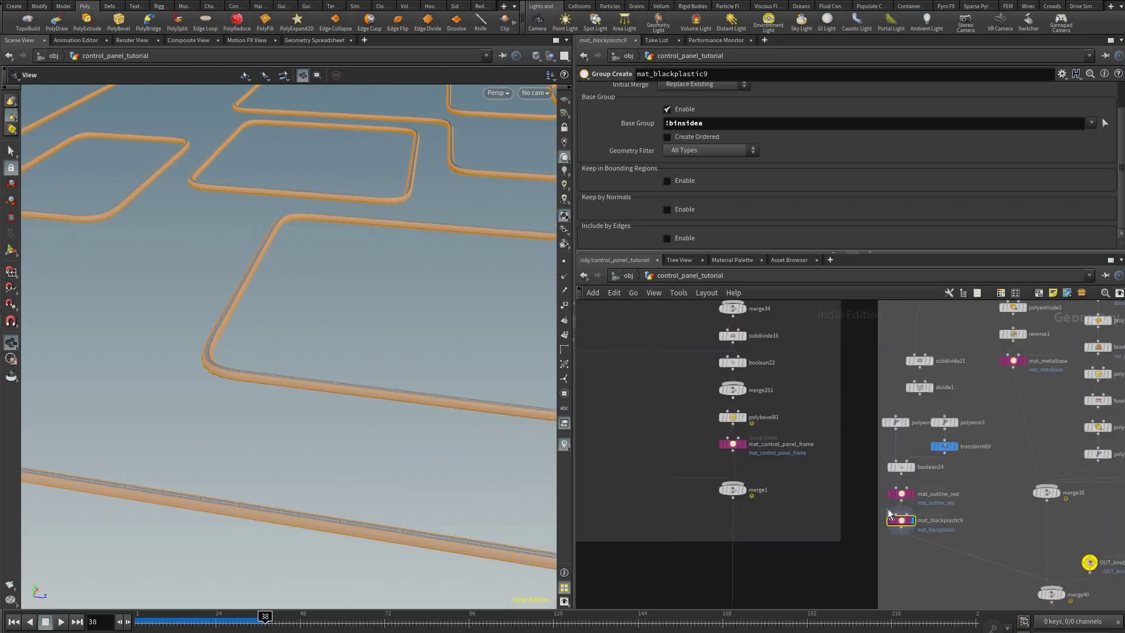
pyautogui.moveTo(1001, 593); pyautogui.dragTo(835, 497, button='middle')
pyautogui.scroll(3, 885, 498)
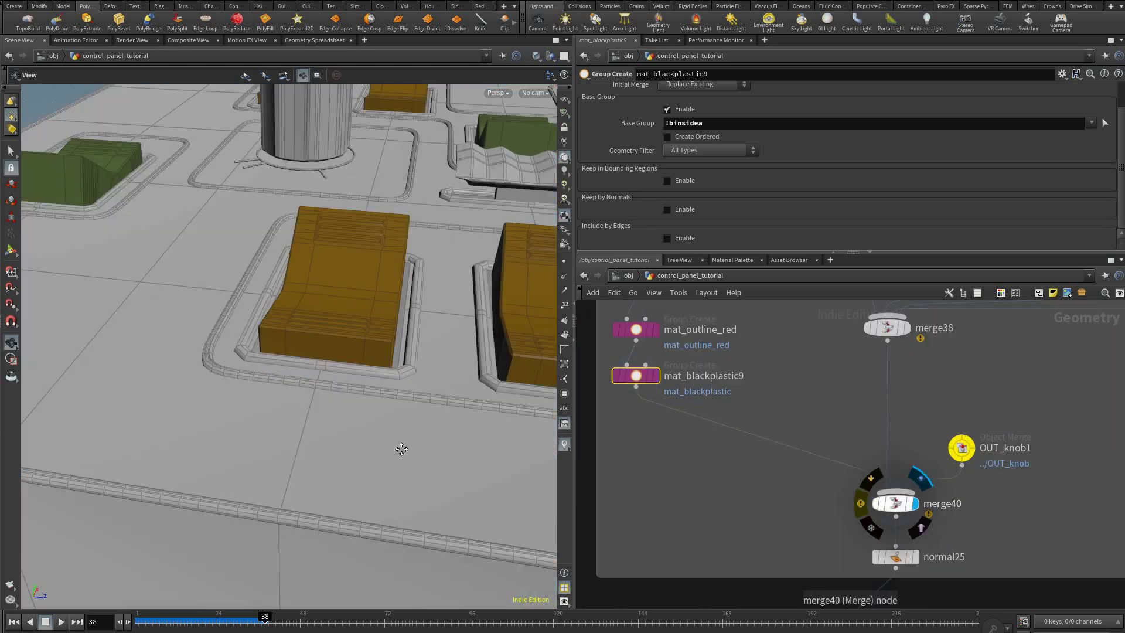
pyautogui.moveTo(356, 477); pyautogui.dragTo(337, 444)
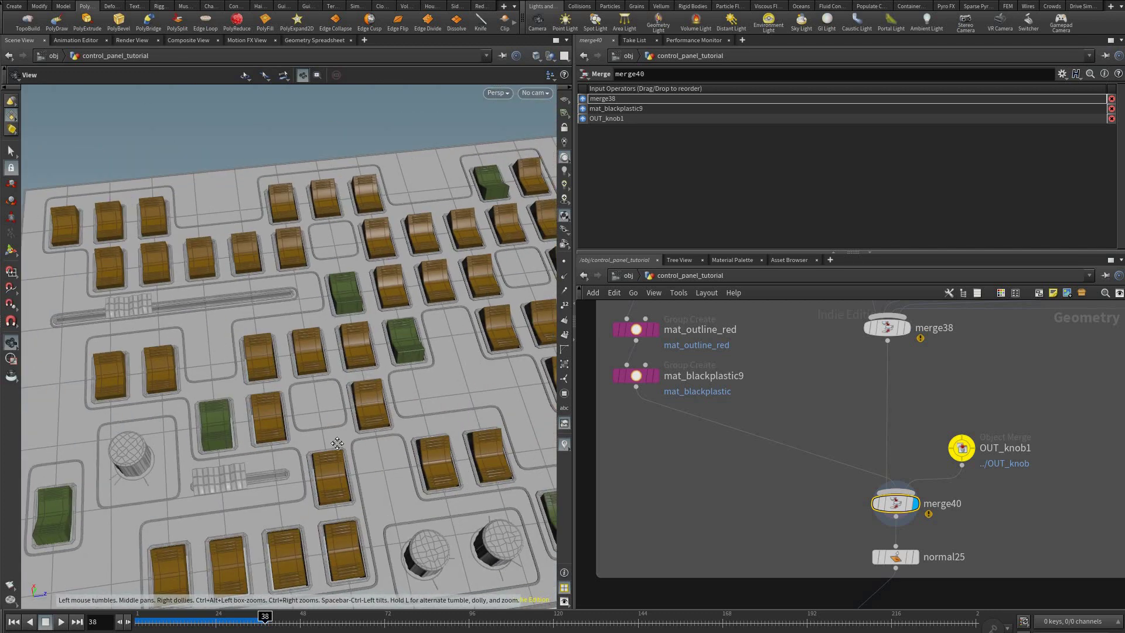
pyautogui.moveTo(408, 331); pyautogui.dragTo(277, 393)
# - Bypass OUT_knob1 and re-enable it to compare the panel with and without the knobs
pyautogui.moveTo(417, 381); pyautogui.dragTo(445, 422)
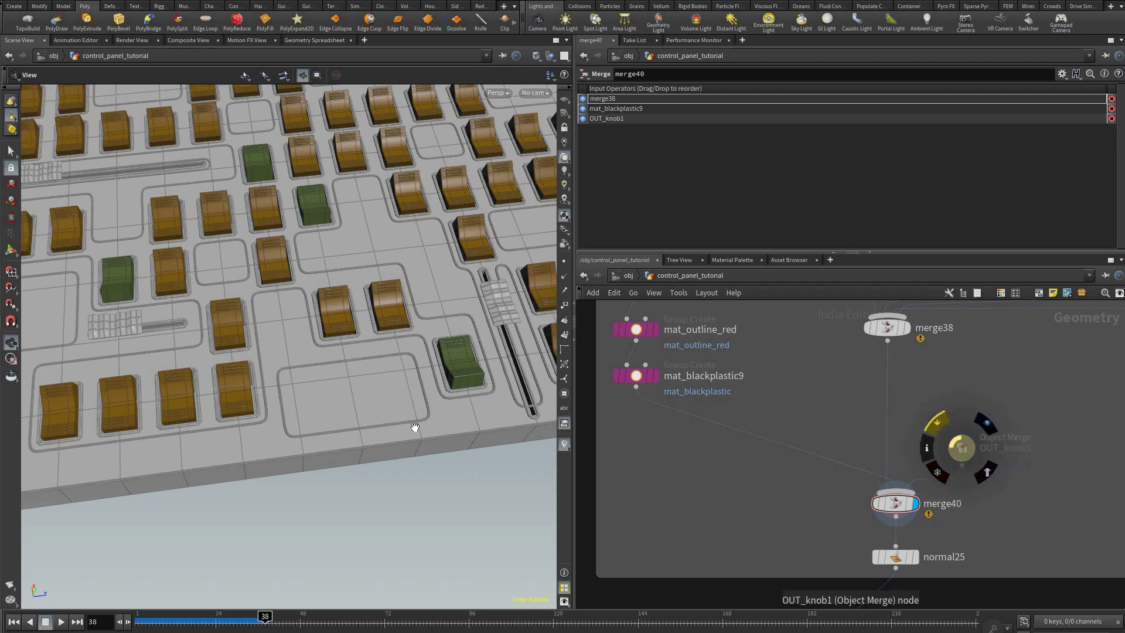
pyautogui.moveTo(415, 428); pyautogui.dragTo(330, 392)
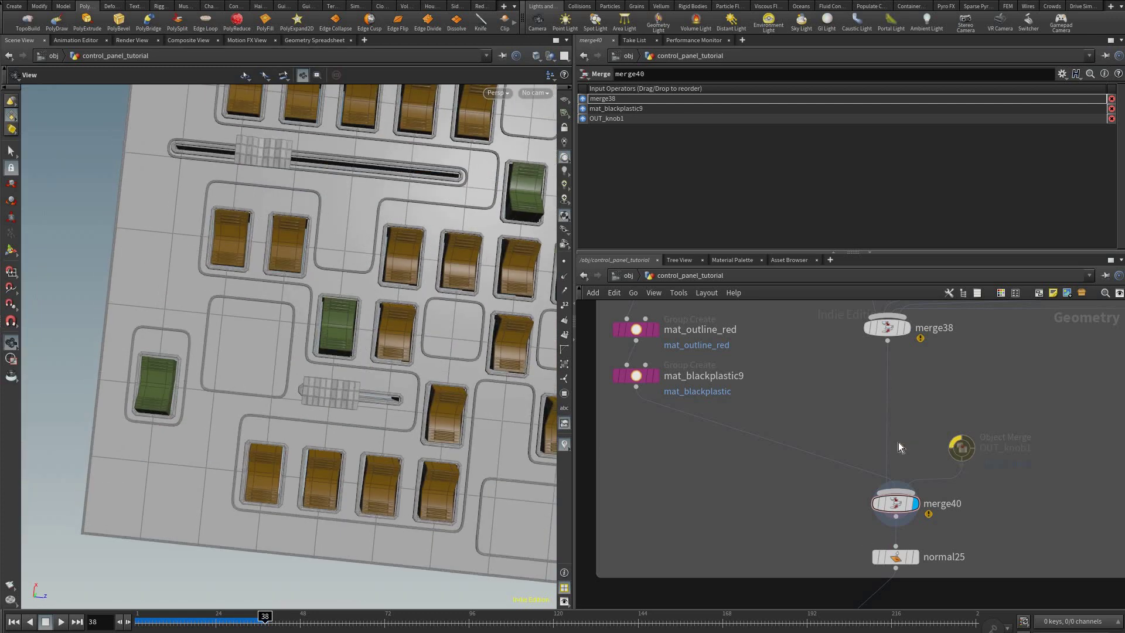
pyautogui.click(937, 423)
# - Survey the whole node network and examine the assembled panel's sliders, knobs and buttons from several angles
pyautogui.scroll(-3, 897, 442)
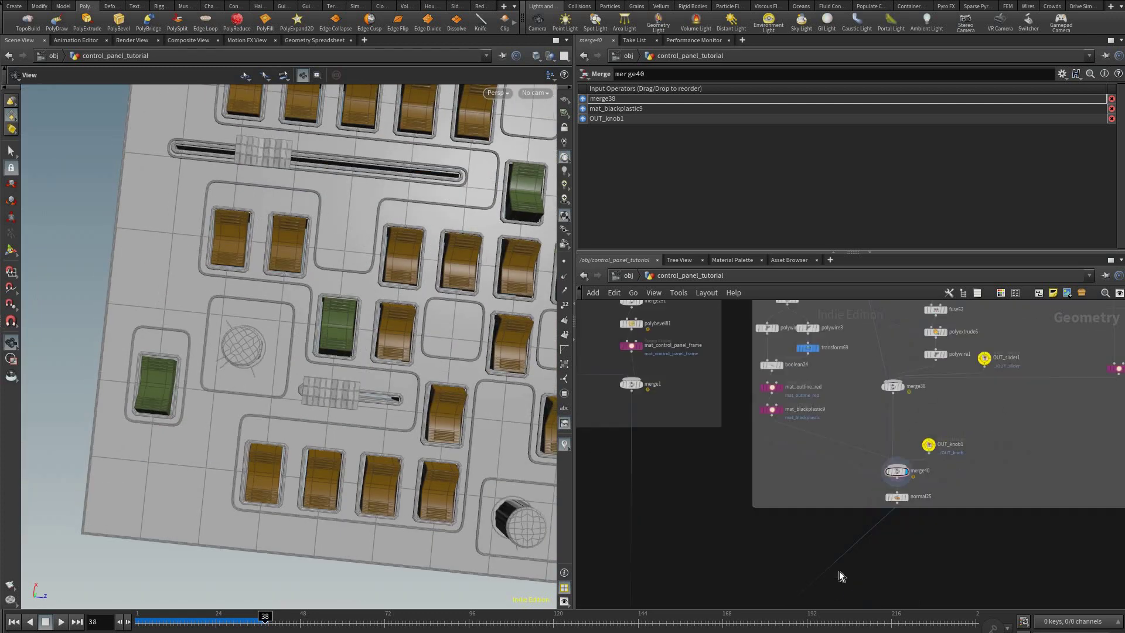
pyautogui.scroll(-8, 711, 468)
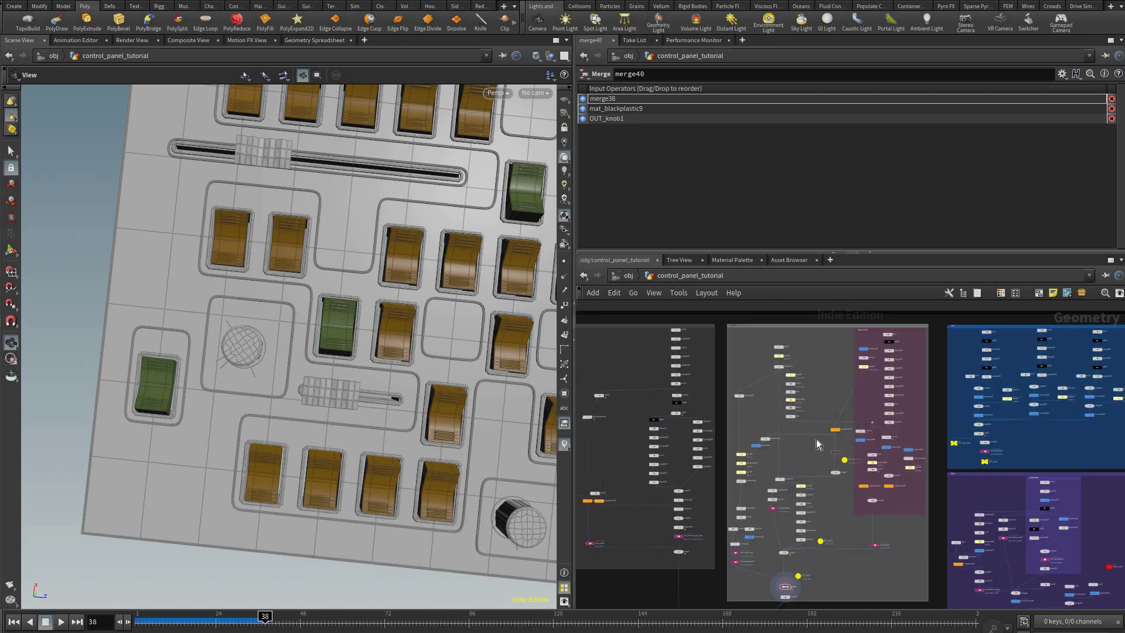
pyautogui.moveTo(817, 440); pyautogui.dragTo(752, 452, button='middle')
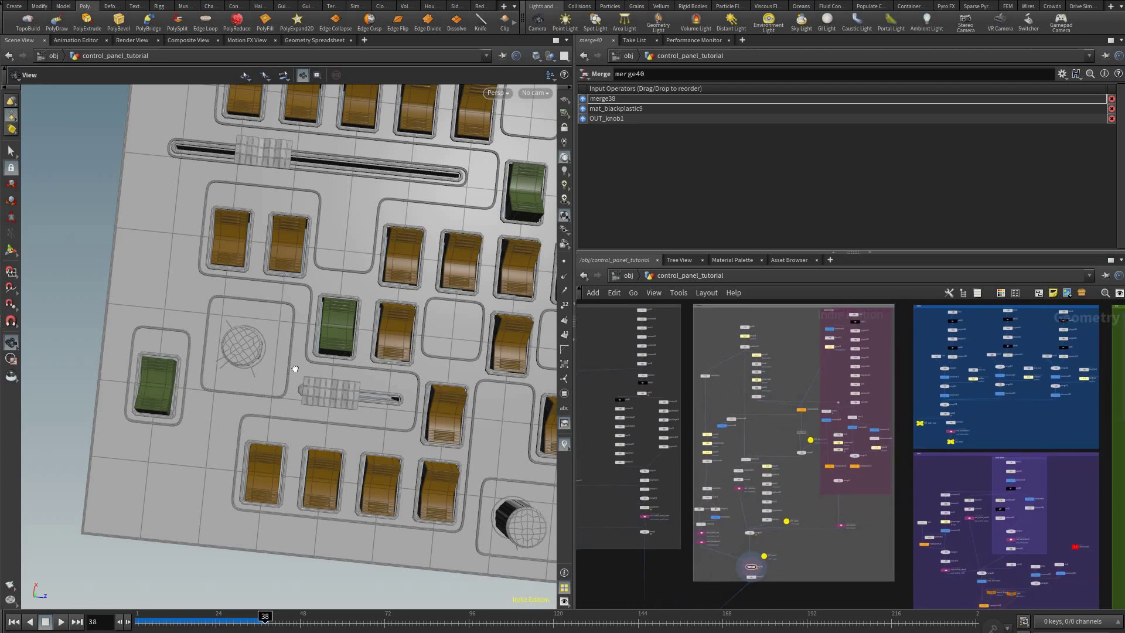
pyautogui.moveTo(443, 522); pyautogui.dragTo(430, 500)
pyautogui.moveTo(430, 500); pyautogui.dragTo(467, 481, button='middle')
pyautogui.moveTo(330, 491); pyautogui.dragTo(416, 478)
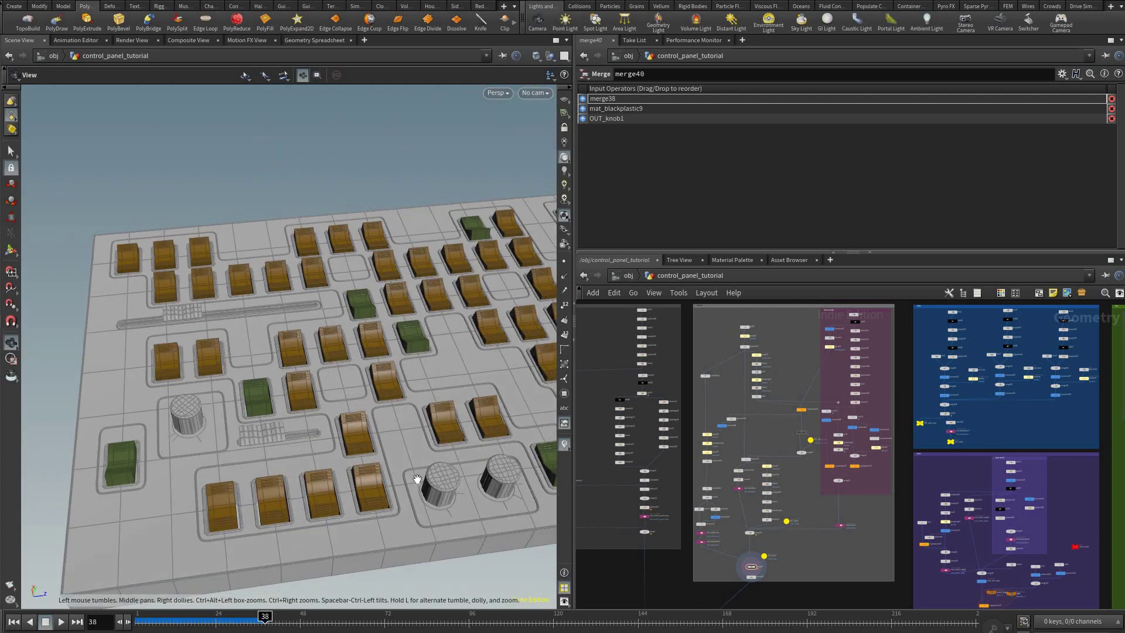
pyautogui.moveTo(410, 521); pyautogui.dragTo(391, 435, button='middle')
pyautogui.moveTo(391, 435); pyautogui.dragTo(965, 399, button='right')
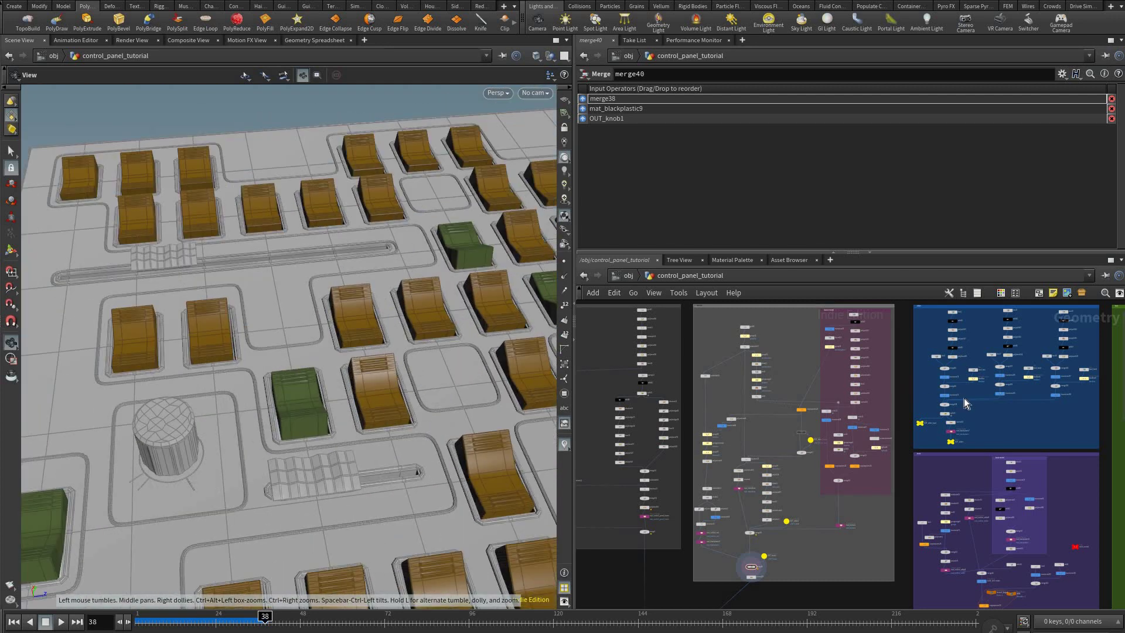
pyautogui.moveTo(398, 437); pyautogui.dragTo(342, 466)
pyautogui.moveTo(342, 465); pyautogui.dragTo(305, 463, button='right')
pyautogui.moveTo(305, 463); pyautogui.dragTo(301, 486, button='middle')
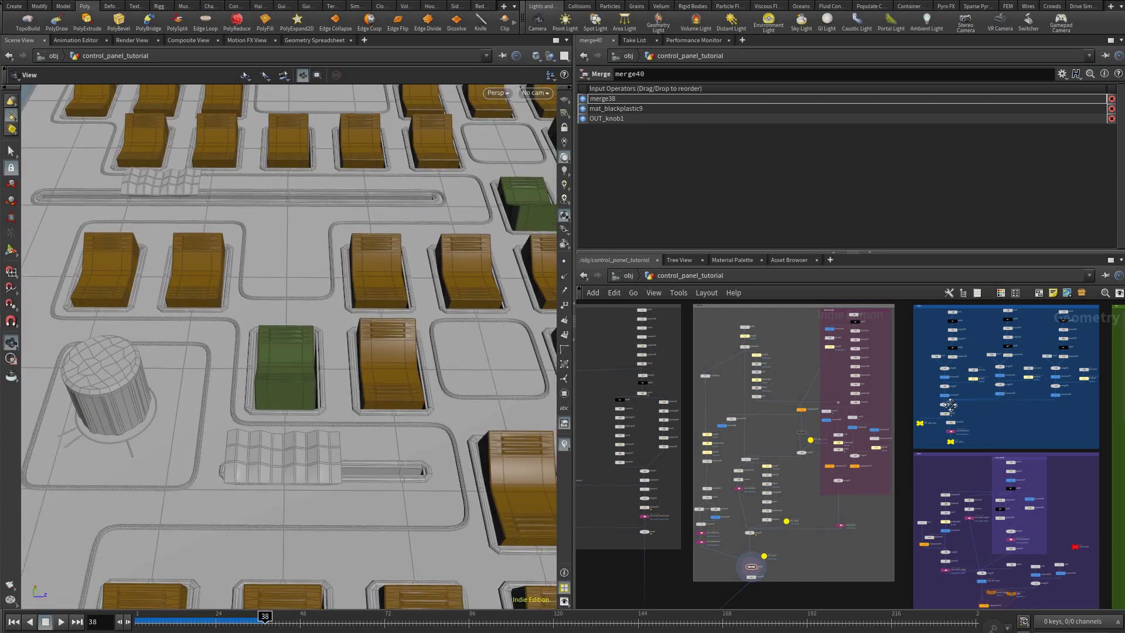
# - Locate the slider node group and display its polysplit27 node with its edge loop settings
pyautogui.moveTo(739, 369); pyautogui.dragTo(536, 393, button='middle')
pyautogui.scroll(2, 747, 391)
pyautogui.moveTo(705, 315); pyautogui.dragTo(727, 395, button='middle')
pyautogui.scroll(4, 727, 395)
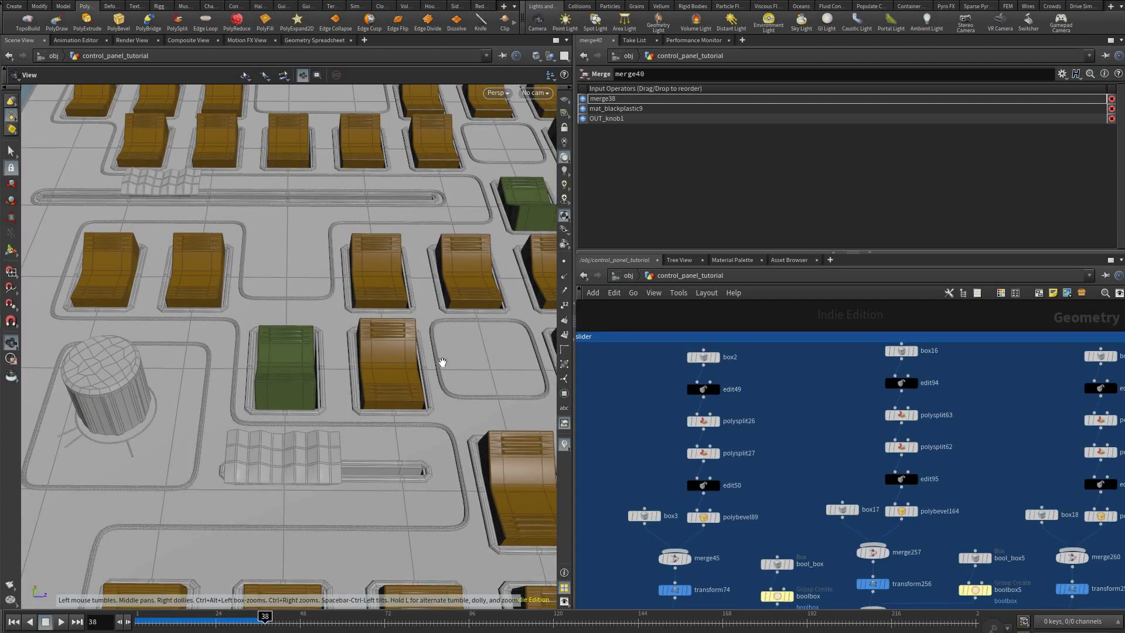
pyautogui.moveTo(842, 374); pyautogui.dragTo(862, 321, button='middle')
pyautogui.scroll(3, 734, 405)
pyautogui.click(741, 395)
pyautogui.click(718, 395)
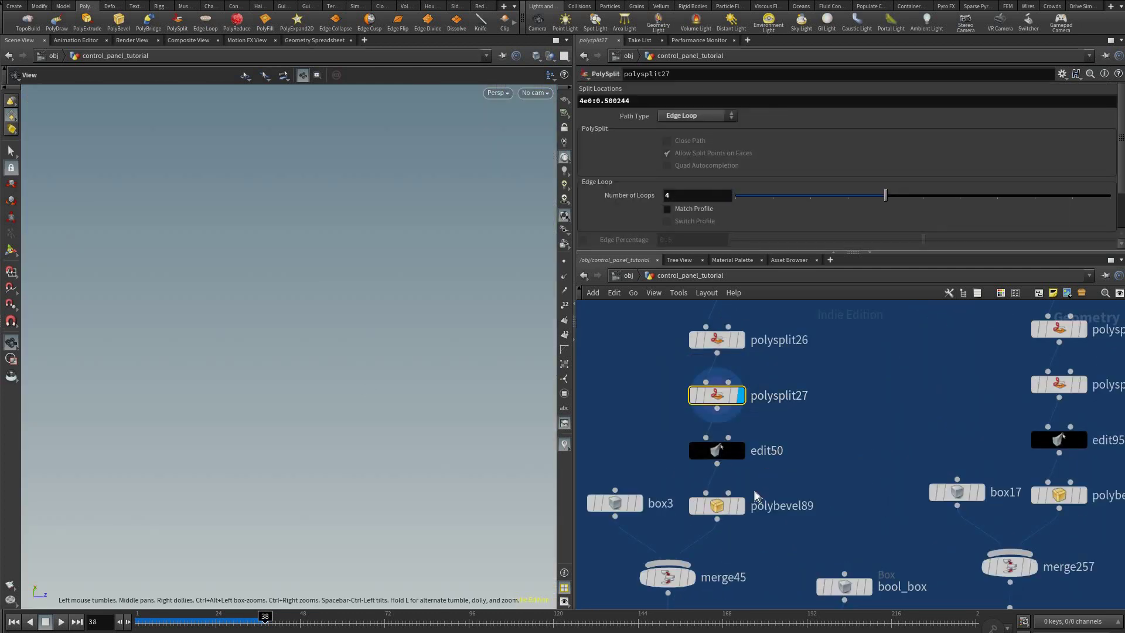
# - Frame the polysplit27 slider cap, display polybevel89 and examine the bevelled edges from several angles
pyautogui.hotkey('space', 'f')
pyautogui.moveTo(234, 445)
pyautogui.mouseDown()
pyautogui.moveTo(324, 345)
pyautogui.moveTo(314, 383)
pyautogui.mouseUp()
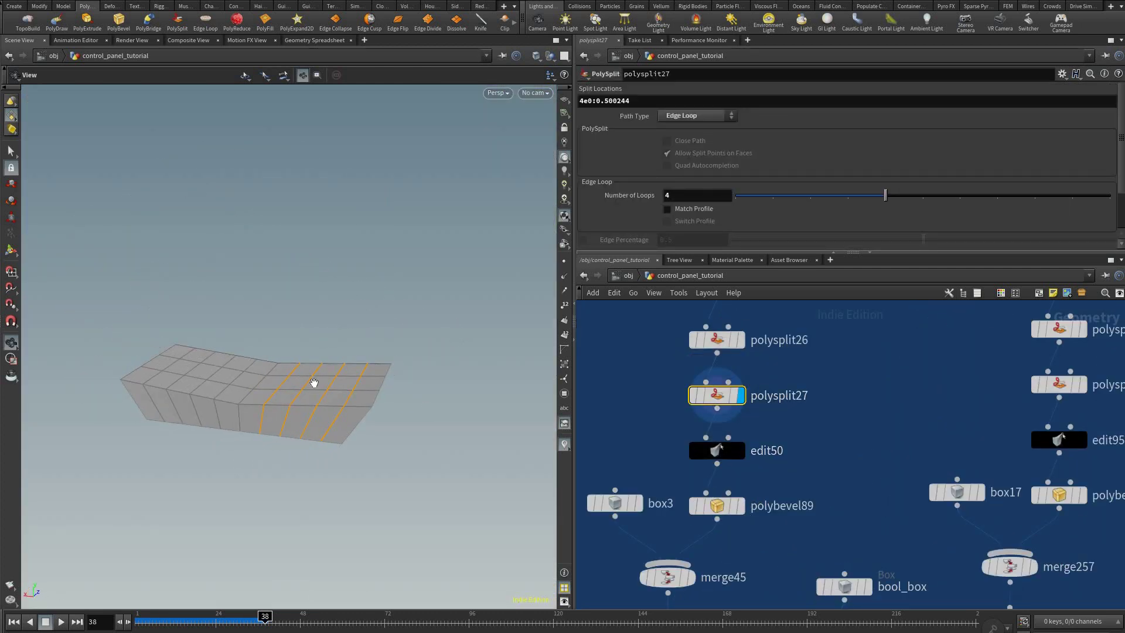
pyautogui.click(741, 505)
pyautogui.moveTo(187, 415)
pyautogui.mouseDown()
pyautogui.moveTo(402, 394)
pyautogui.moveTo(297, 377)
pyautogui.moveTo(469, 384)
pyautogui.moveTo(484, 349)
pyautogui.mouseUp()
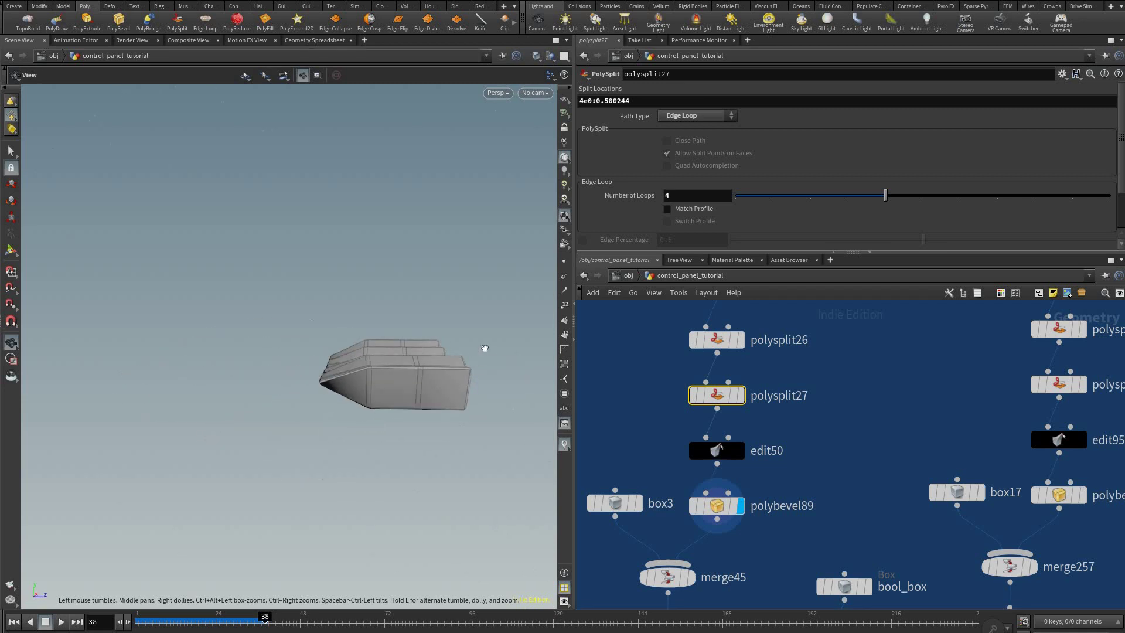
pyautogui.moveTo(362, 383); pyautogui.dragTo(446, 399)
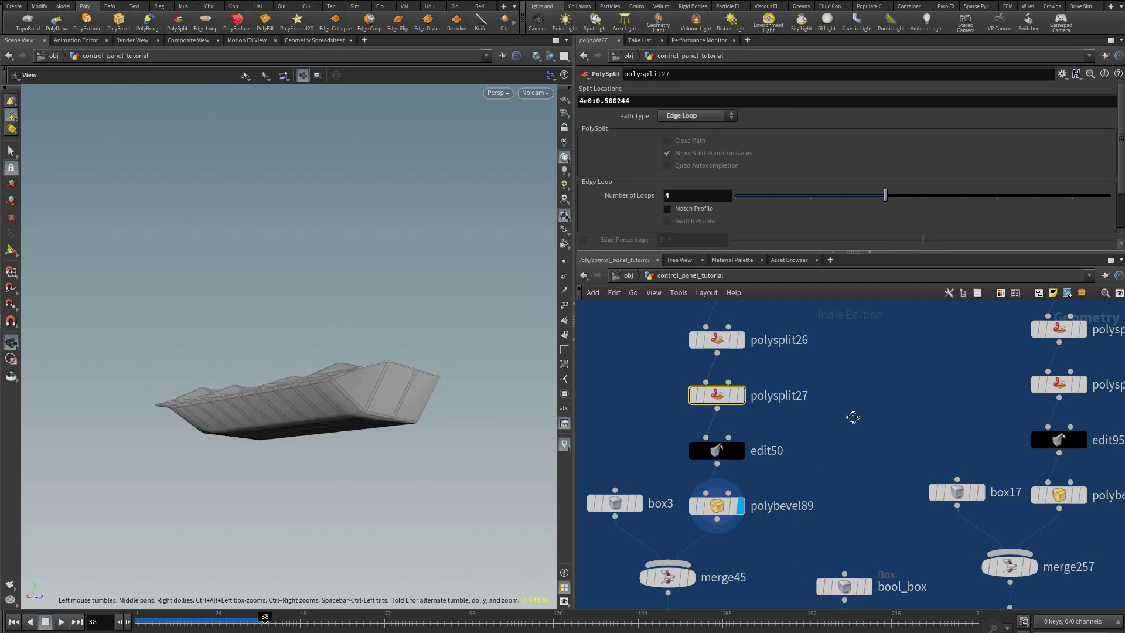
# - Display merge45 and inspect the slider cap combined with the box3 stem beneath it
pyautogui.scroll(-3, 353, 395)
pyautogui.moveTo(353, 394); pyautogui.dragTo(387, 374, button='middle')
pyautogui.scroll(-1, 386, 373)
pyautogui.moveTo(672, 579); pyautogui.dragTo(723, 445, button='middle')
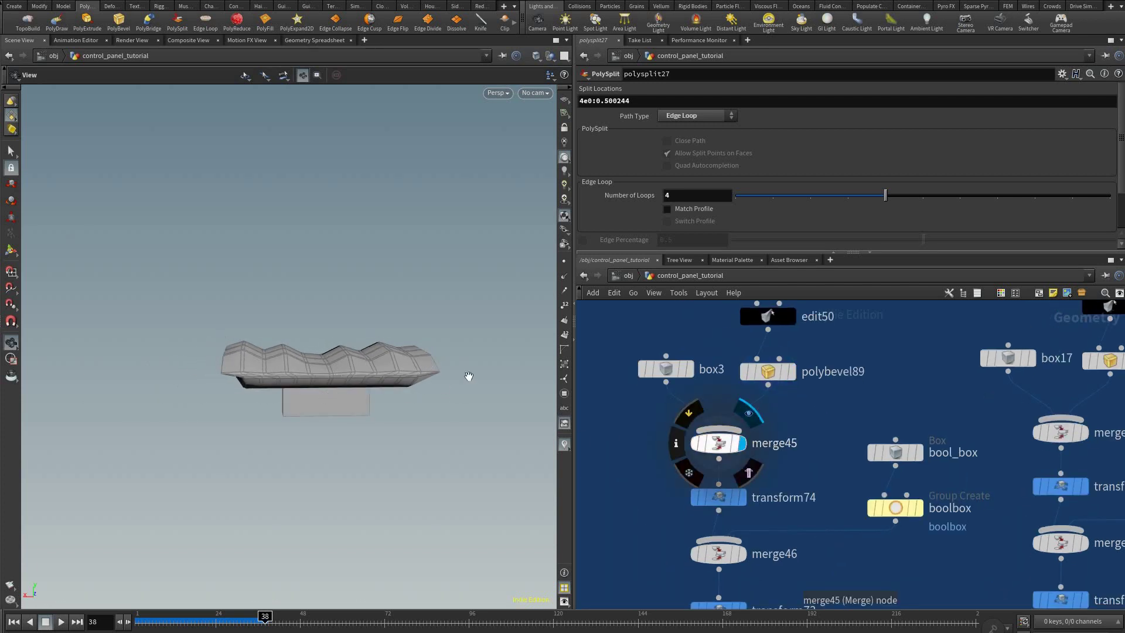
pyautogui.click(718, 443)
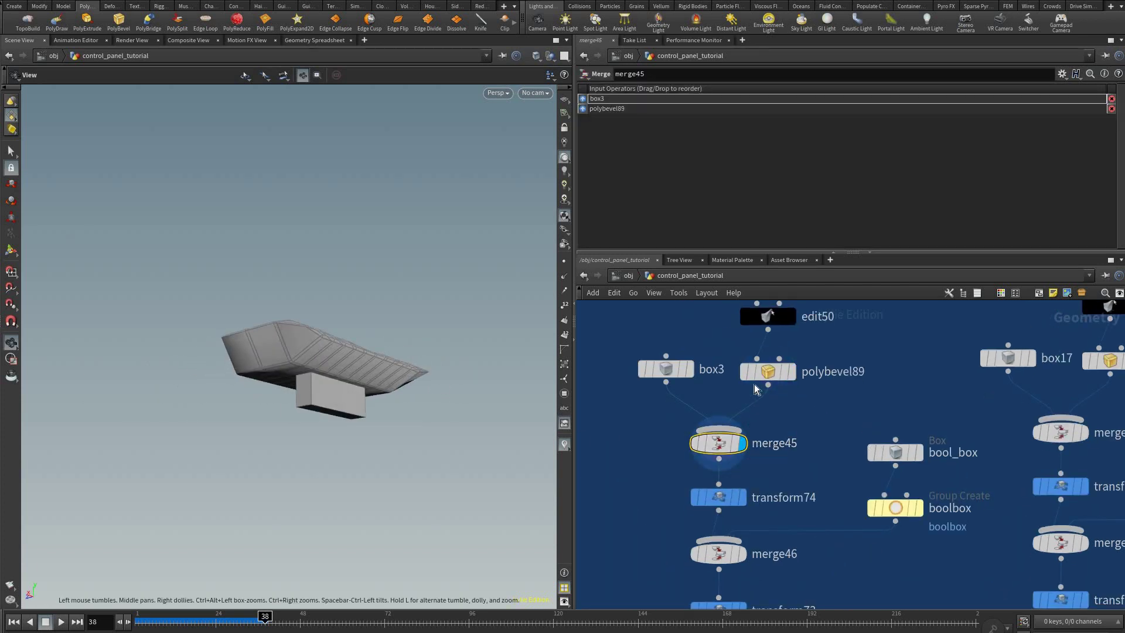
pyautogui.moveTo(754, 384); pyautogui.dragTo(928, 342)
# - Display merge46 and inspect the slider together with its long boolean box
pyautogui.moveTo(746, 550); pyautogui.dragTo(744, 434, button='middle')
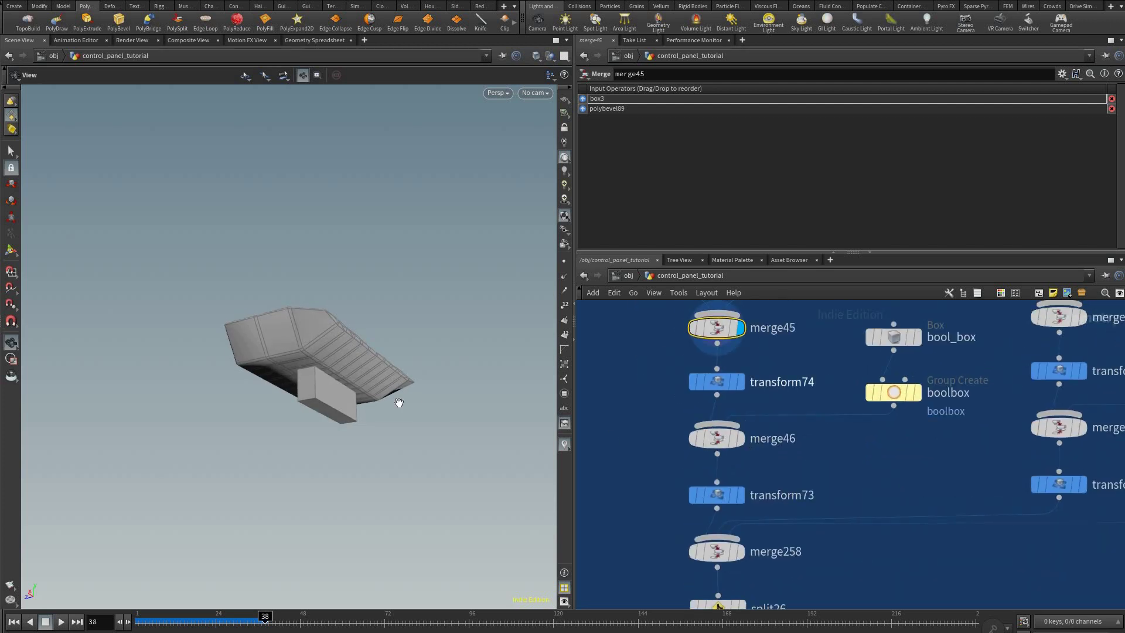
pyautogui.click(740, 439)
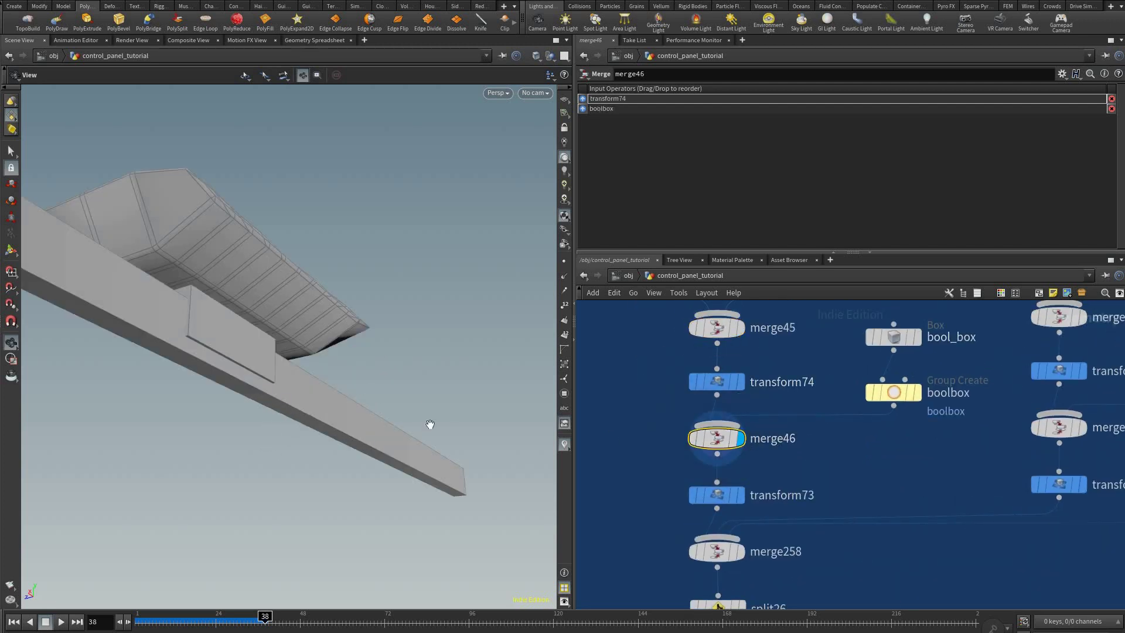
pyautogui.moveTo(430, 424); pyautogui.dragTo(287, 464)
pyautogui.moveTo(715, 387); pyautogui.dragTo(706, 201)
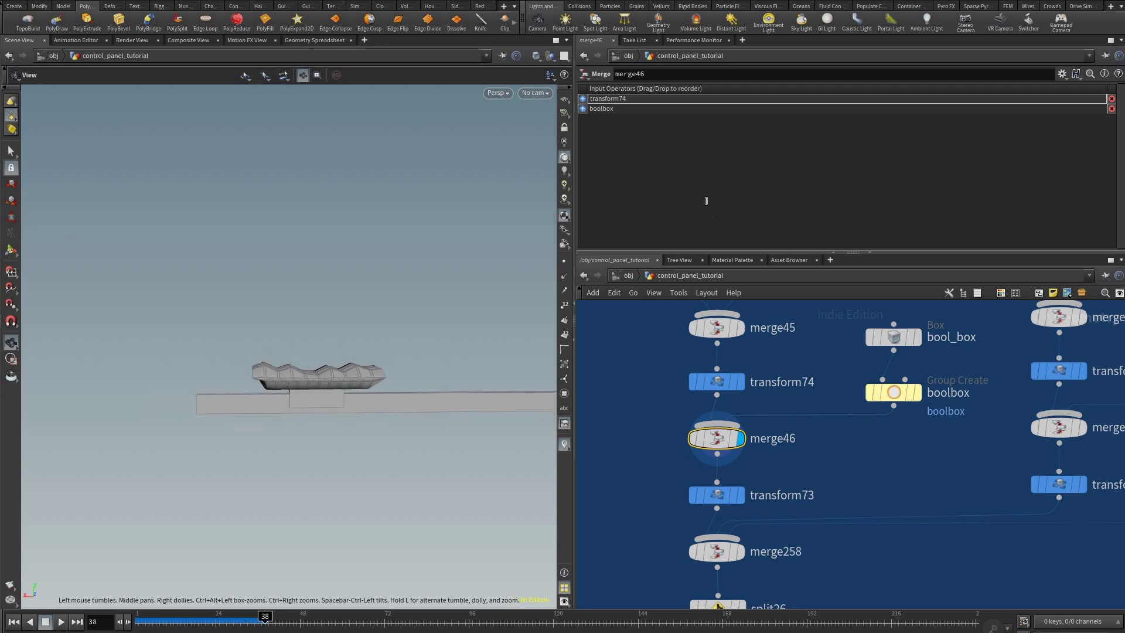
# - Show the transform74 parameters and review how the slider is positioned and scaled along the boolean box
pyautogui.moveTo(706, 202); pyautogui.dragTo(714, 141, button='middle')
pyautogui.moveTo(714, 141); pyautogui.dragTo(761, 140, button='right')
pyautogui.click(716, 381)
pyautogui.moveTo(699, 139); pyautogui.dragTo(131, 162, button='middle')
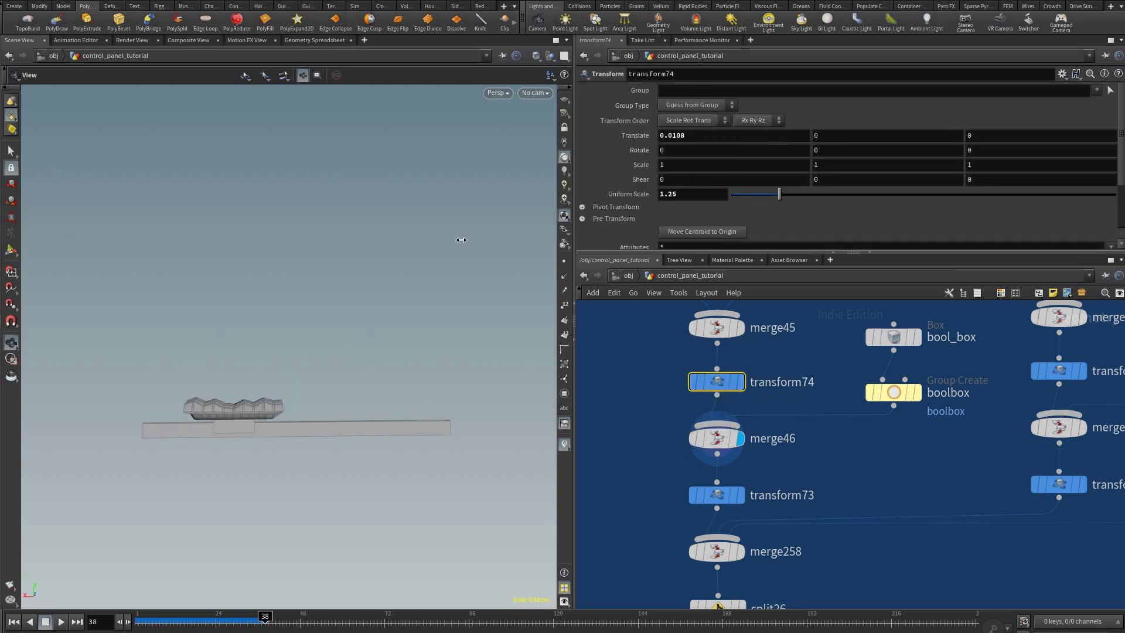
pyautogui.moveTo(688, 134); pyautogui.dragTo(870, 312, button='middle')
# - Show the transform73 parameters and display the node to check the slider's placement
pyautogui.scroll(-1, 802, 410)
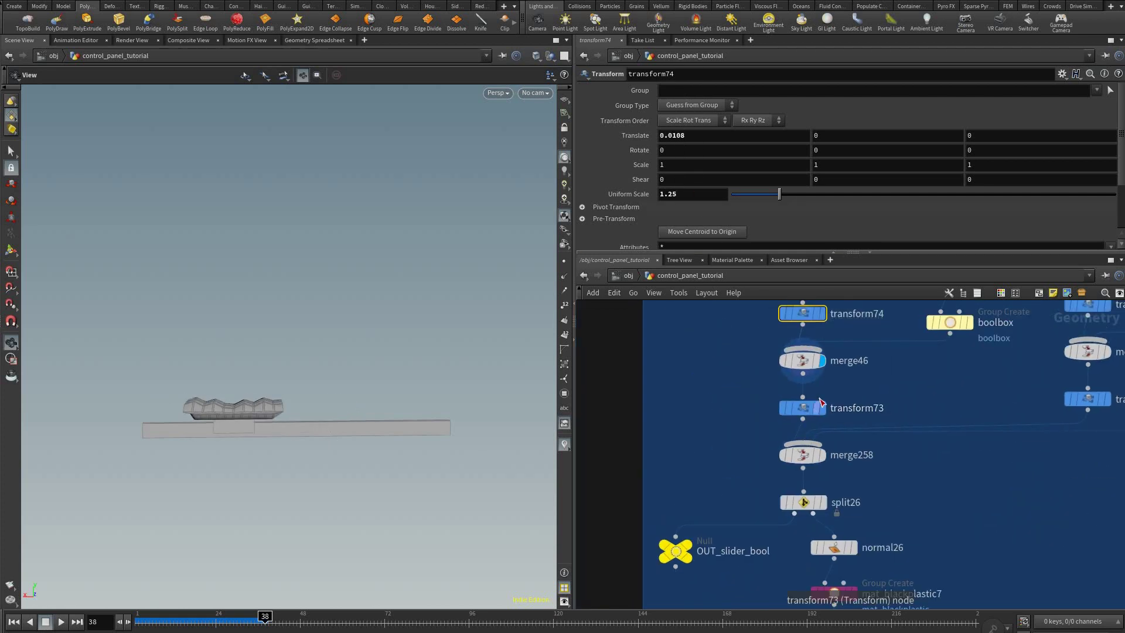
pyautogui.click(787, 409)
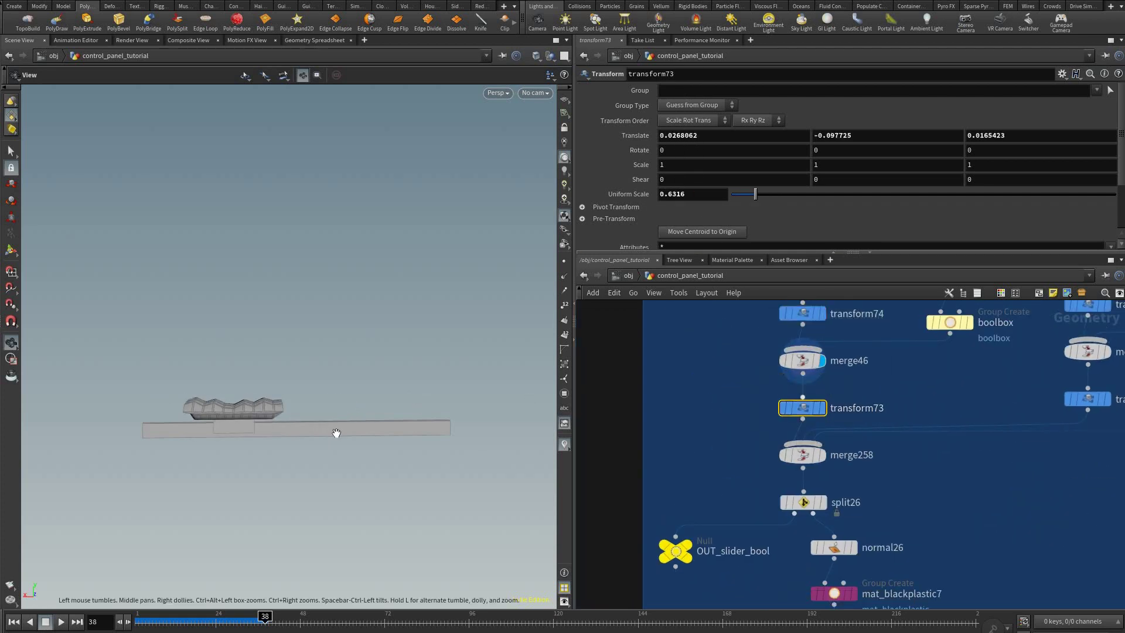
pyautogui.click(822, 408)
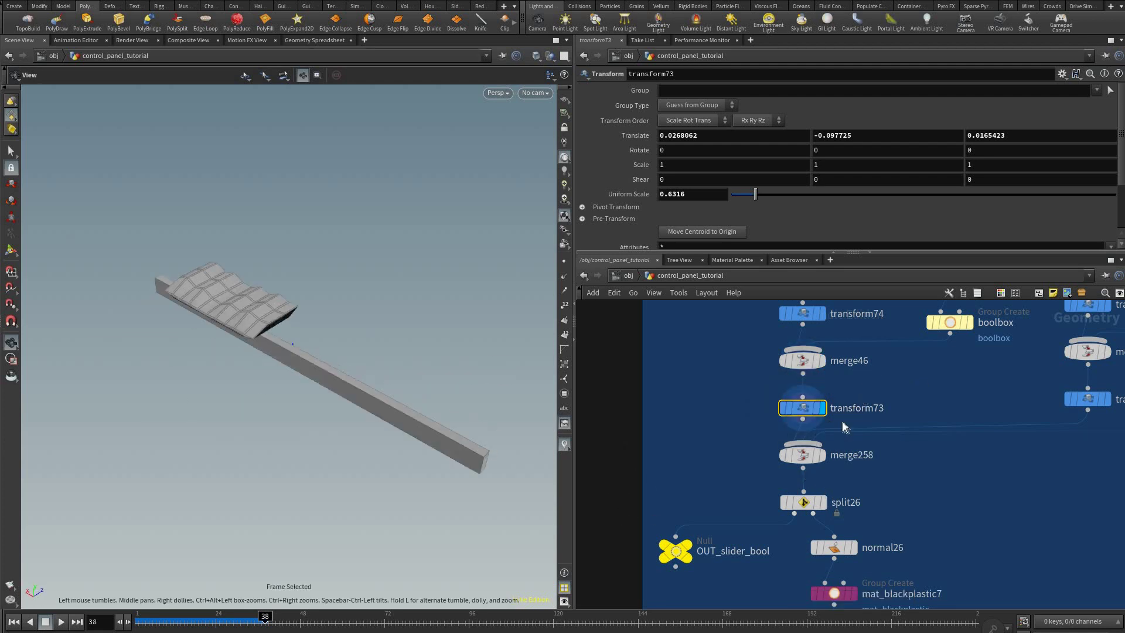
# - Locate and display merge38 to examine the slider and its slot within the assembled panel
pyautogui.scroll(-4, 820, 423)
pyautogui.scroll(-3, 796, 424)
pyautogui.scroll(3, 786, 430)
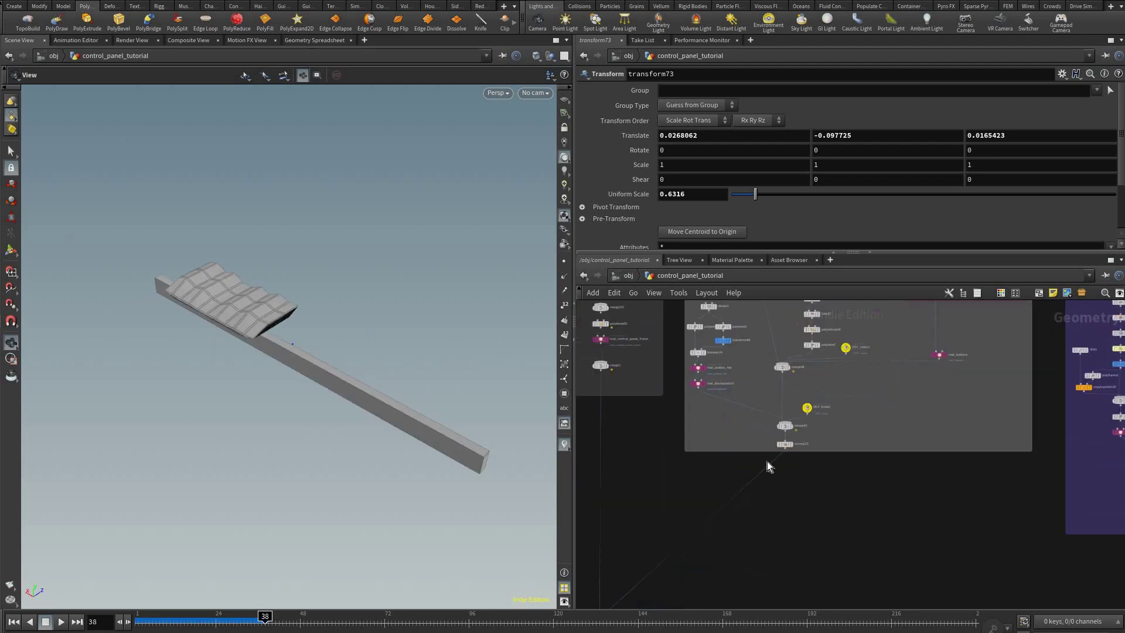
pyautogui.scroll(4, 797, 423)
pyautogui.moveTo(676, 448); pyautogui.dragTo(587, 606, button='middle')
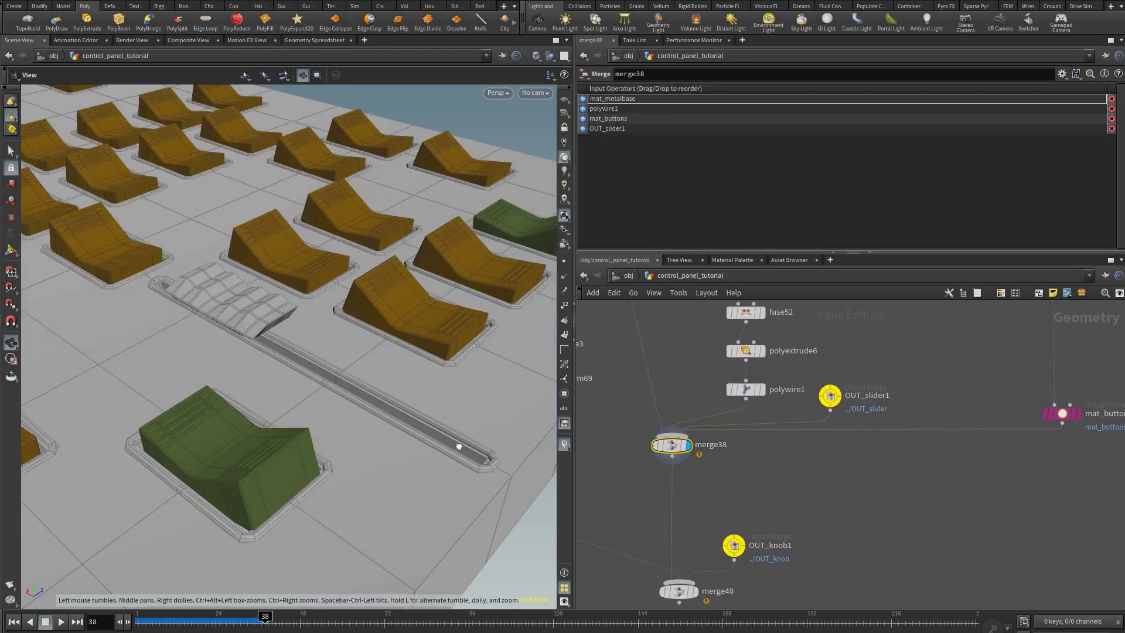
pyautogui.moveTo(457, 447); pyautogui.dragTo(445, 475)
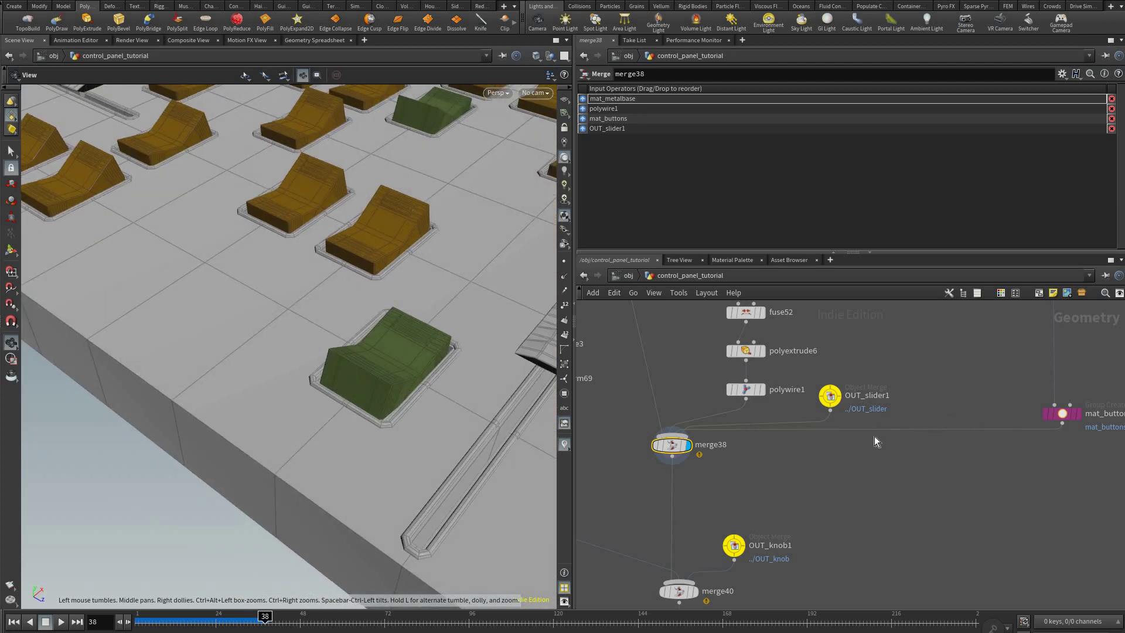
# - Locate the OUT_slider_bool1 object merge that feeds merge47 and show its parameters
pyautogui.scroll(-5, 880, 420)
pyautogui.moveTo(938, 311); pyautogui.dragTo(848, 423, button='middle')
pyautogui.scroll(3, 848, 423)
pyautogui.moveTo(848, 423); pyautogui.dragTo(872, 524, button='middle')
pyautogui.scroll(5, 871, 543)
pyautogui.click(855, 375)
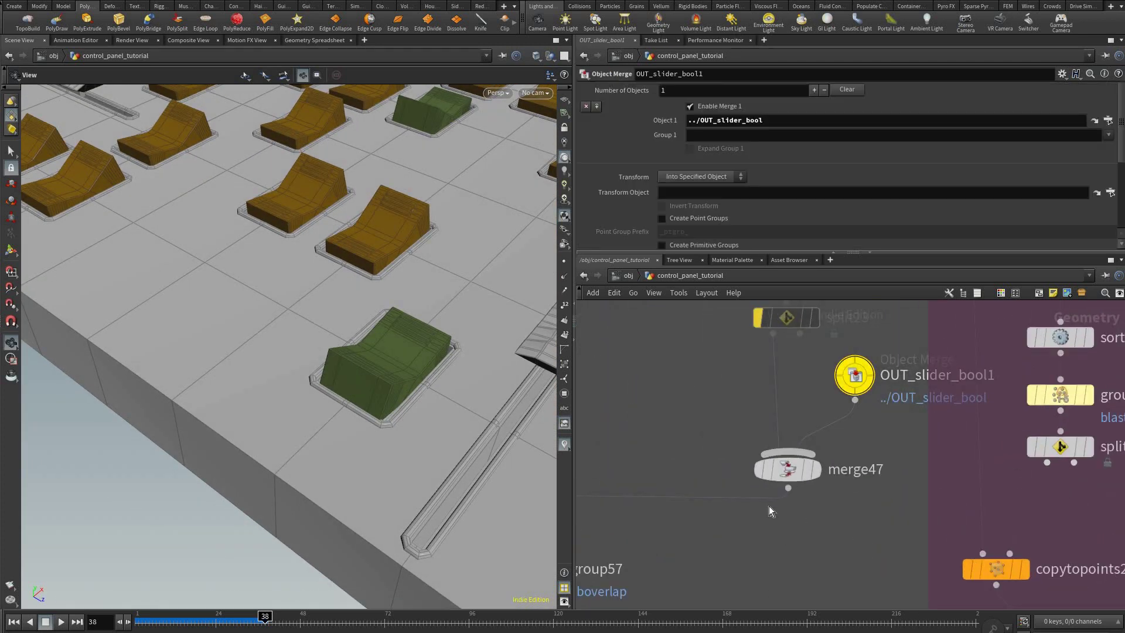
# - Display boolean23 and inspect the button and slider cutouts across the panel surface
pyautogui.scroll(-2, 762, 403)
pyautogui.scroll(-5, 762, 402)
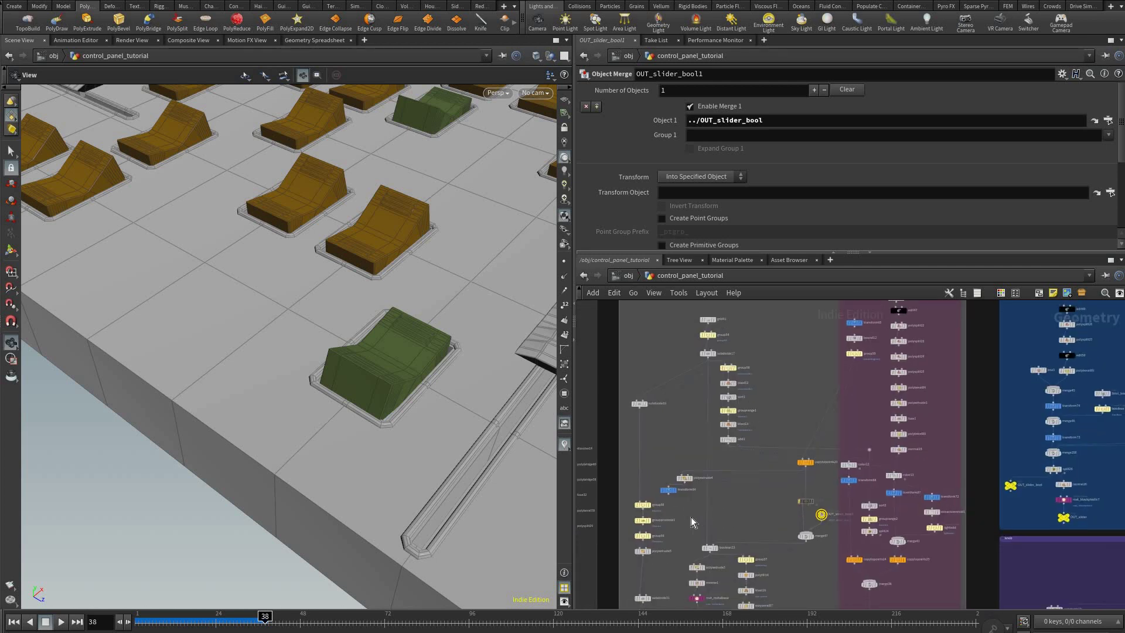
pyautogui.scroll(5, 691, 517)
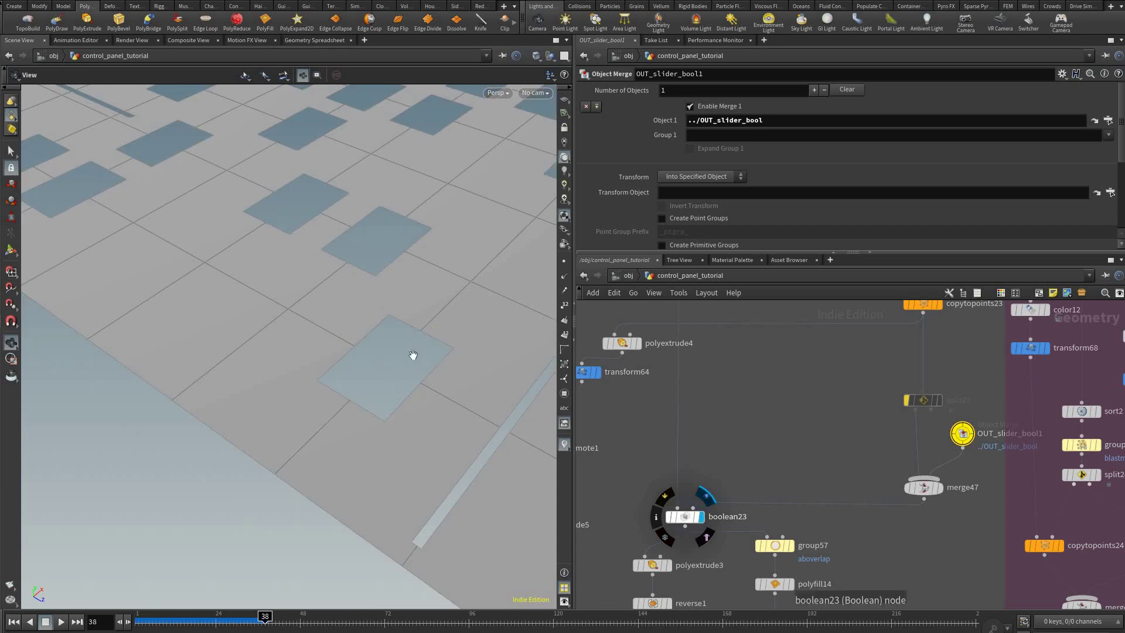
pyautogui.moveTo(415, 357); pyautogui.dragTo(371, 387, button='right')
pyautogui.moveTo(360, 392); pyautogui.dragTo(388, 226)
pyautogui.moveTo(388, 226); pyautogui.dragTo(639, 347, button='middle')
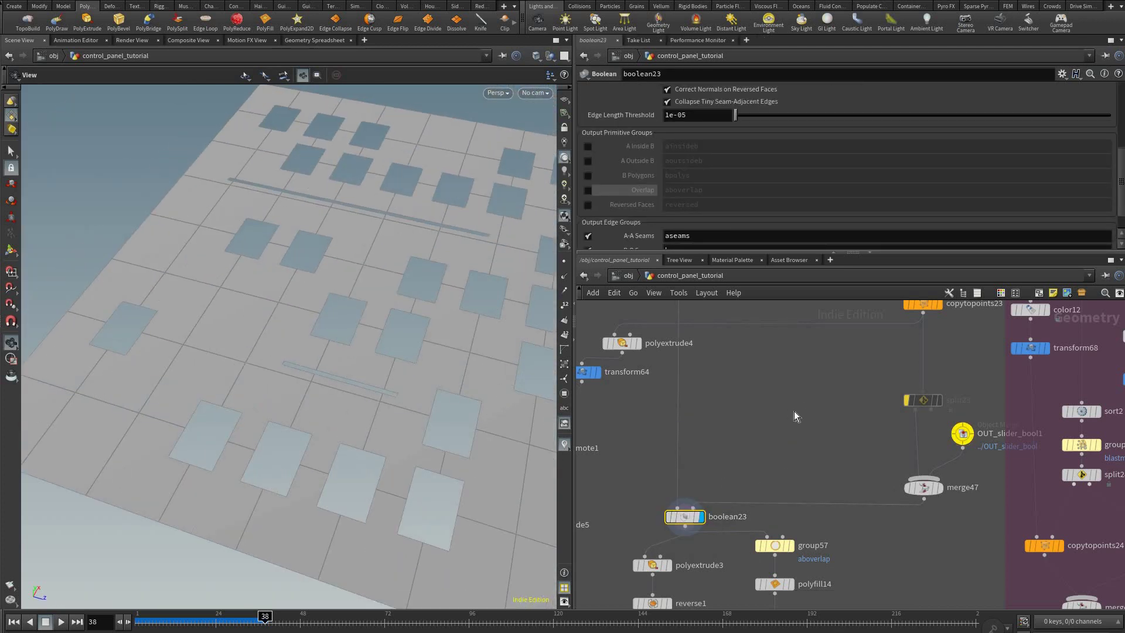
# - Return to the slider network and display the boolbox group node connected to bool_box
pyautogui.moveTo(1006, 398); pyautogui.dragTo(839, 395, button='middle')
pyautogui.scroll(4, 787, 463)
pyautogui.moveTo(796, 418); pyautogui.dragTo(785, 421)
pyautogui.scroll(-5, 785, 405)
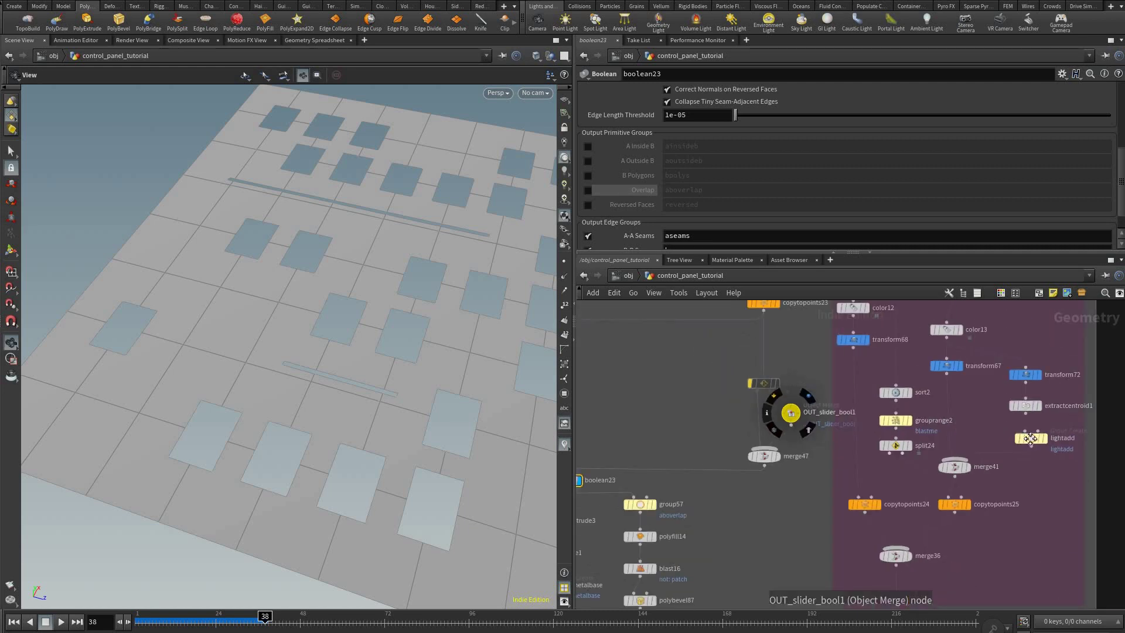
pyautogui.moveTo(861, 461); pyautogui.dragTo(774, 563, button='middle')
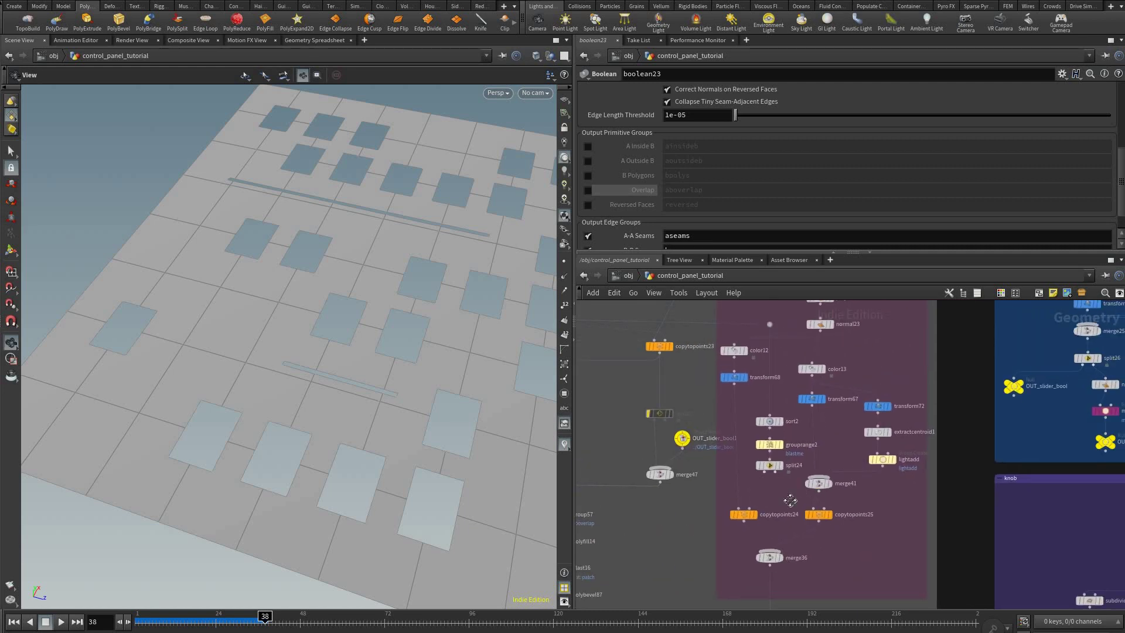
pyautogui.moveTo(790, 500); pyautogui.dragTo(637, 582, button='middle')
pyautogui.scroll(3, 952, 441)
pyautogui.moveTo(969, 437); pyautogui.dragTo(881, 543, button='middle')
pyautogui.moveTo(976, 386); pyautogui.dragTo(911, 528, button='middle')
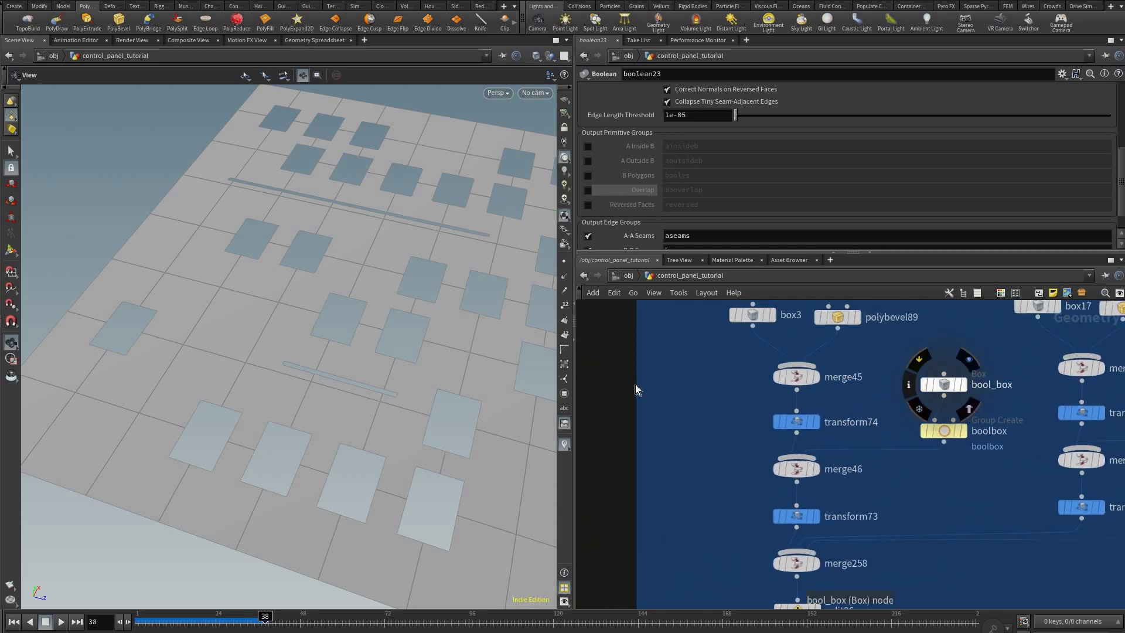
pyautogui.click(944, 384)
pyautogui.moveTo(944, 391); pyautogui.dragTo(978, 362, button='middle')
pyautogui.click(997, 401)
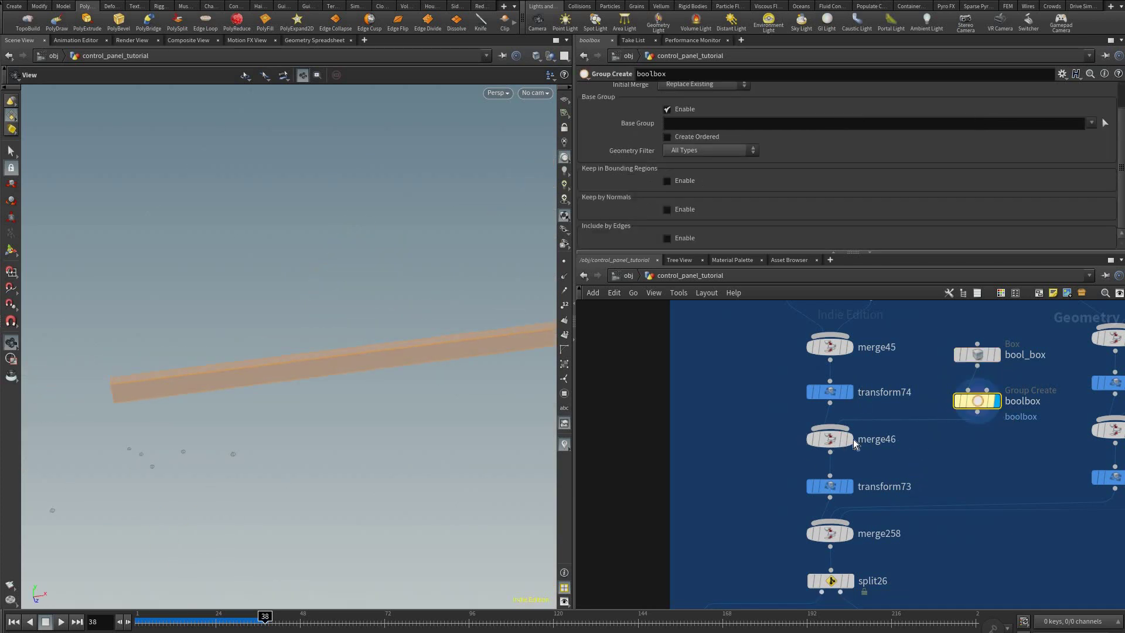
# - Display merge46 to view the slider with its boolean box, and split26 to isolate the boolbox group
pyautogui.moveTo(855, 443); pyautogui.dragTo(839, 493, button='middle')
pyautogui.click(844, 444)
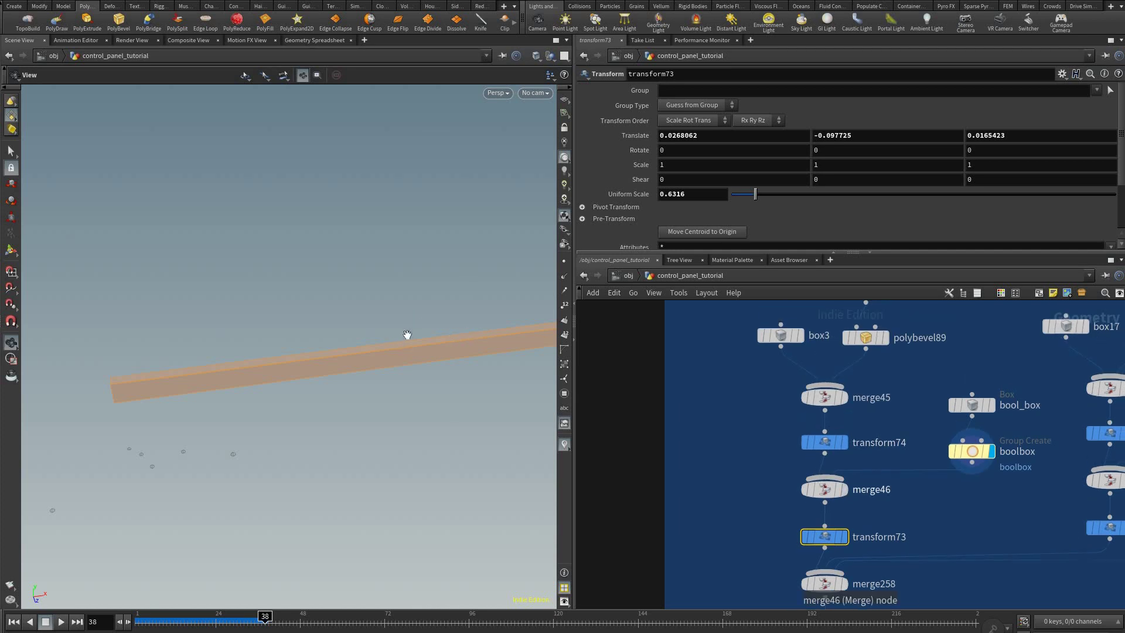
pyautogui.click(845, 489)
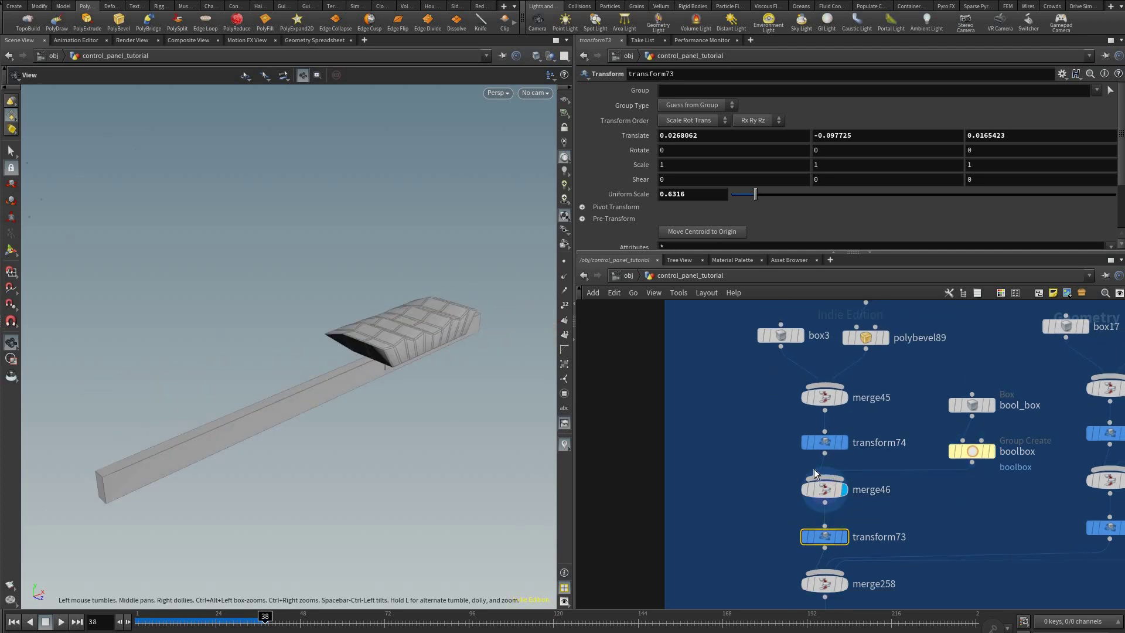
pyautogui.moveTo(874, 582); pyautogui.dragTo(863, 450, button='middle')
pyautogui.click(857, 464)
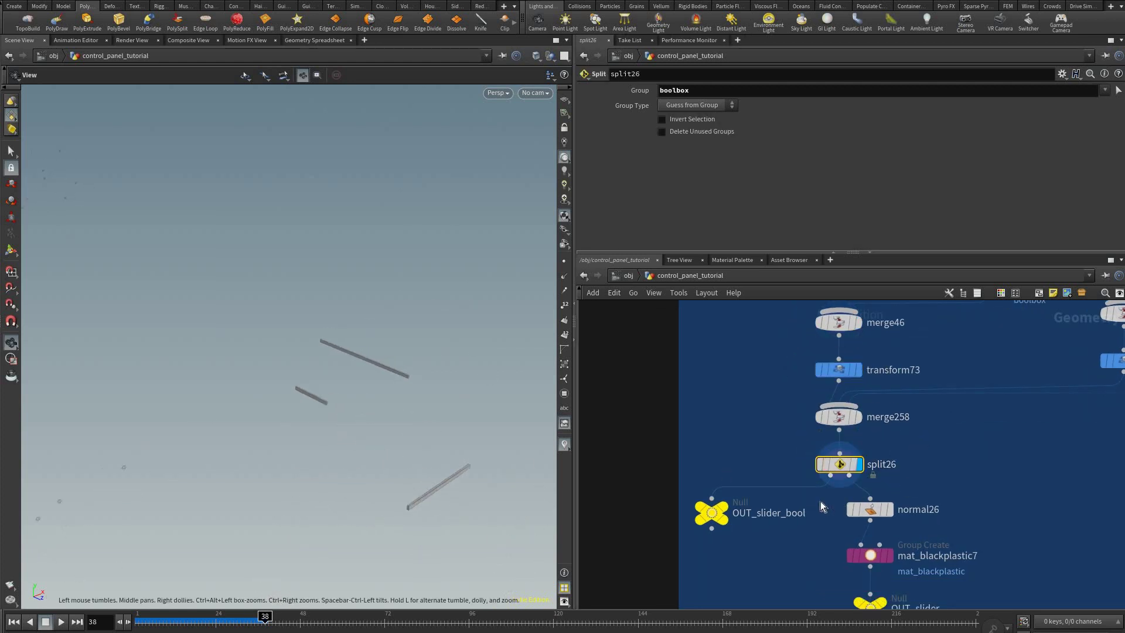
# - Review the boolbox group settings and compare the OUT_slider_bool and OUT_slider outputs in the viewport
pyautogui.moveTo(938, 370); pyautogui.dragTo(928, 451, button='middle')
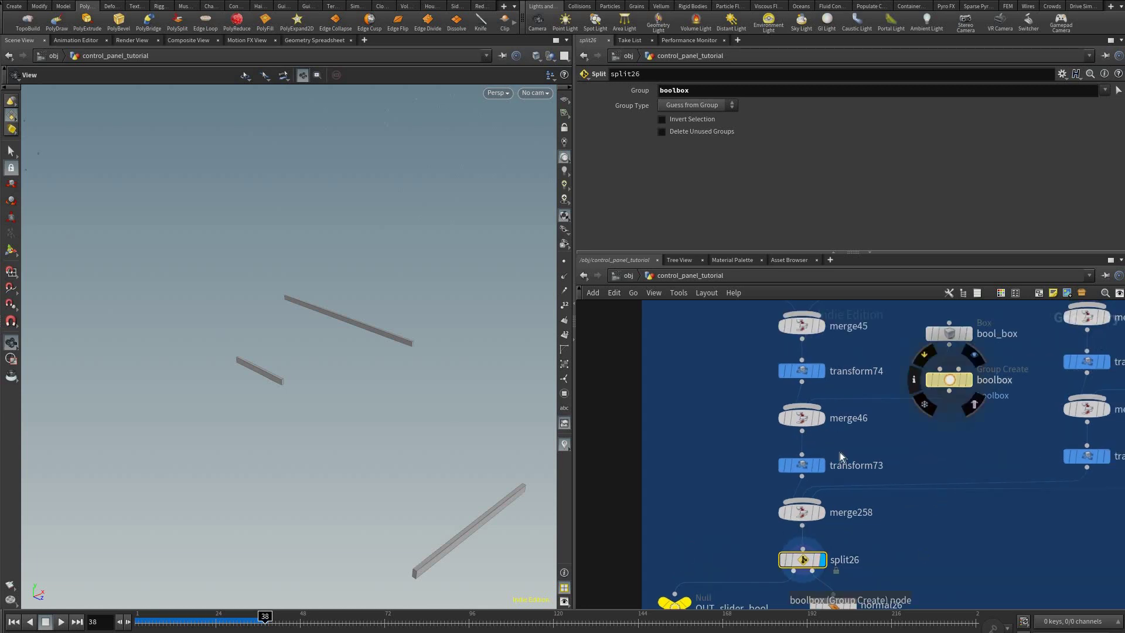
pyautogui.click(949, 379)
pyautogui.moveTo(683, 599); pyautogui.dragTo(753, 448, button='middle')
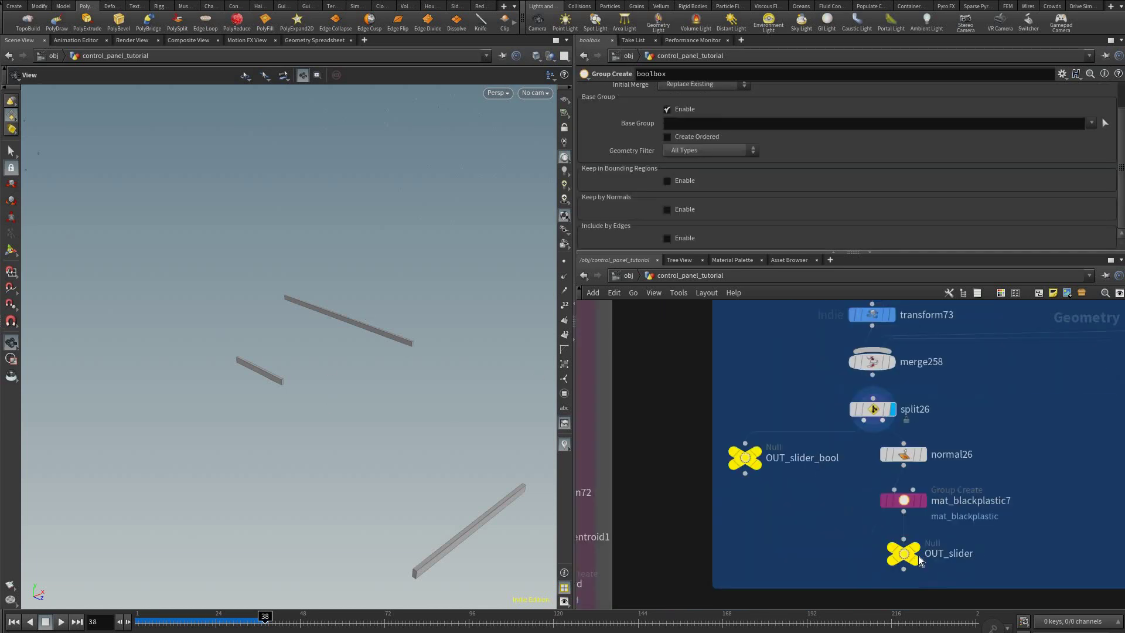
pyautogui.click(745, 458)
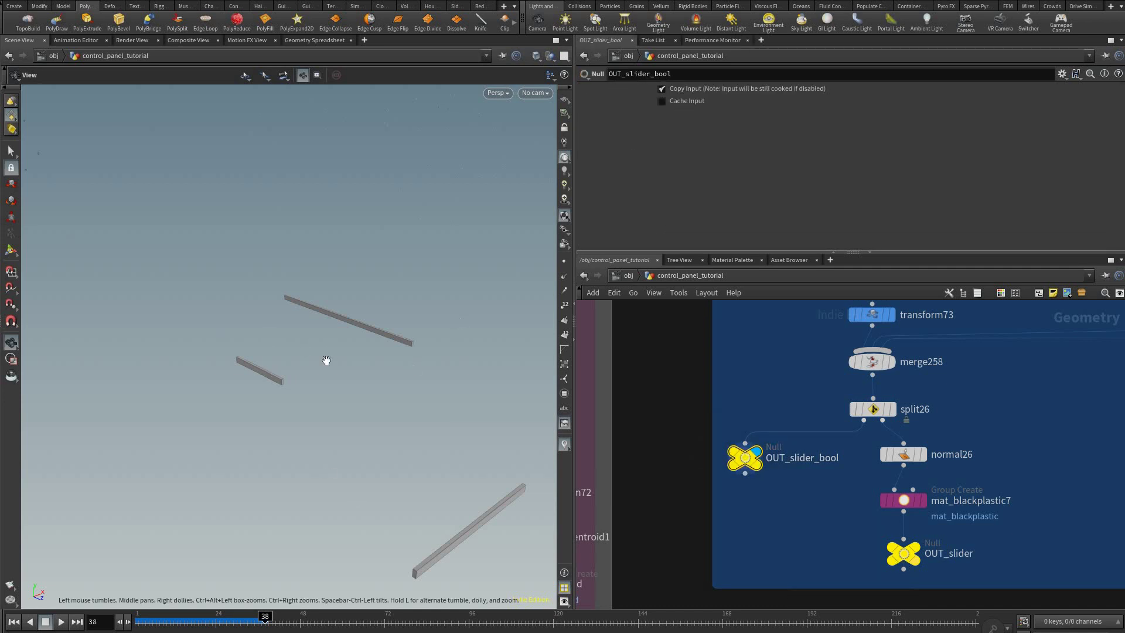
pyautogui.click(932, 523)
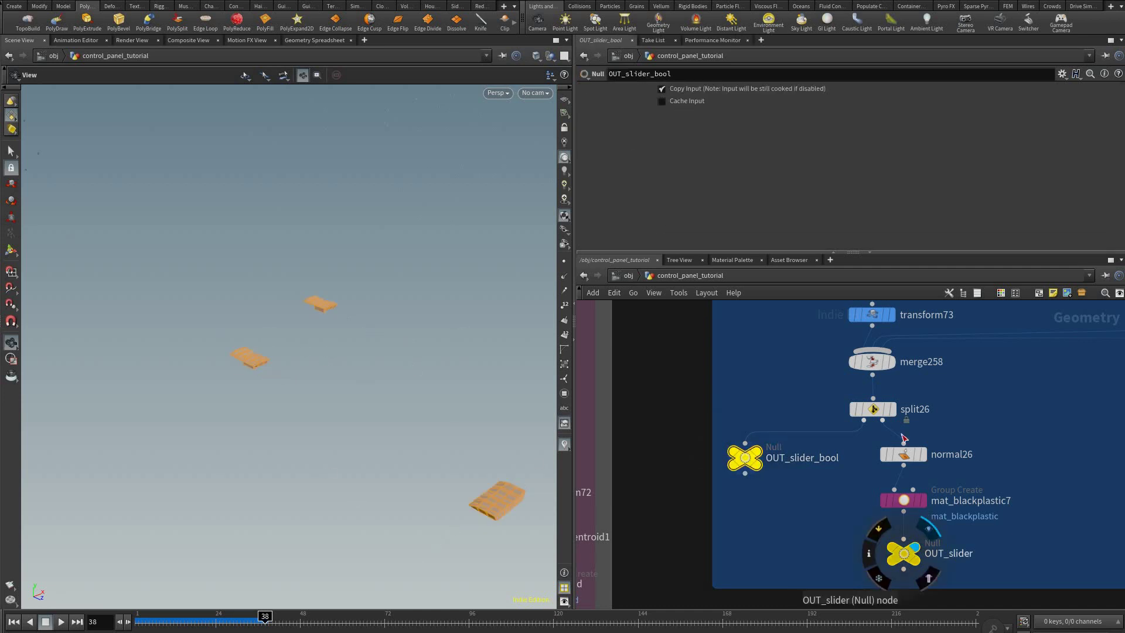
# - Review transform73 and the node chain from merge258 through mat_blackplastic7 to OUT_slider
pyautogui.scroll(-3, 866, 407)
pyautogui.click(898, 400)
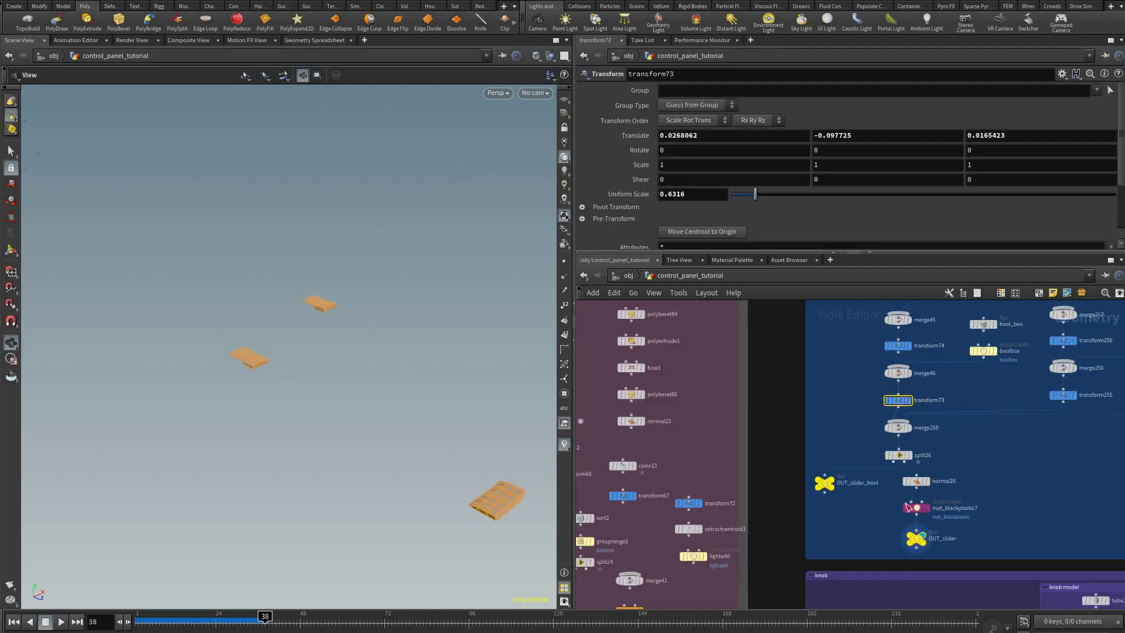
pyautogui.scroll(4, 879, 555)
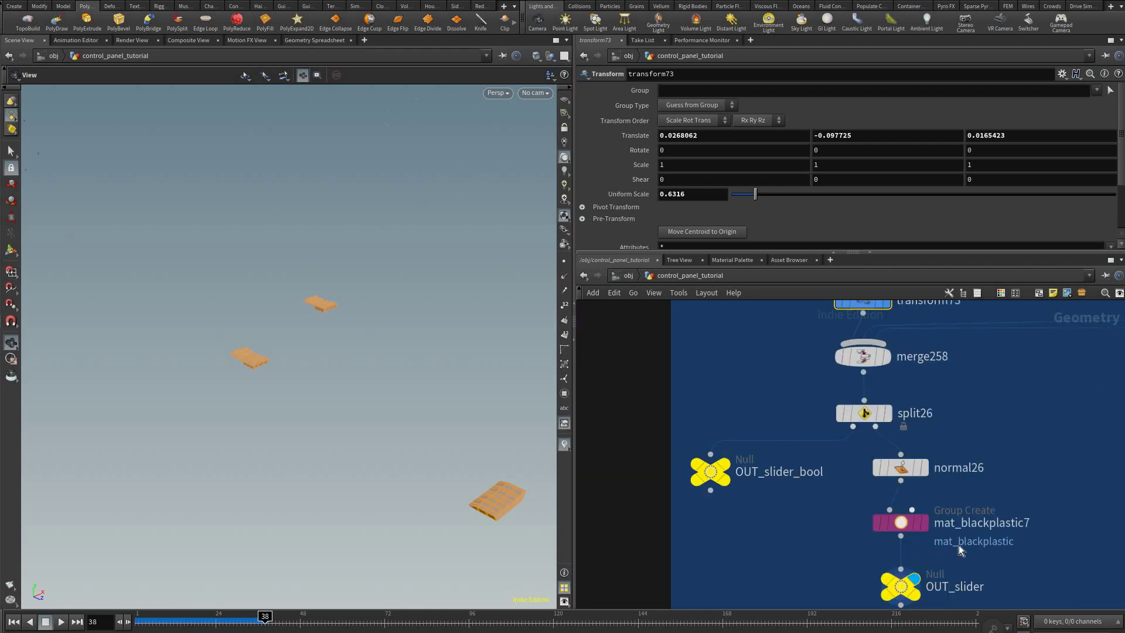
pyautogui.scroll(-6, 920, 517)
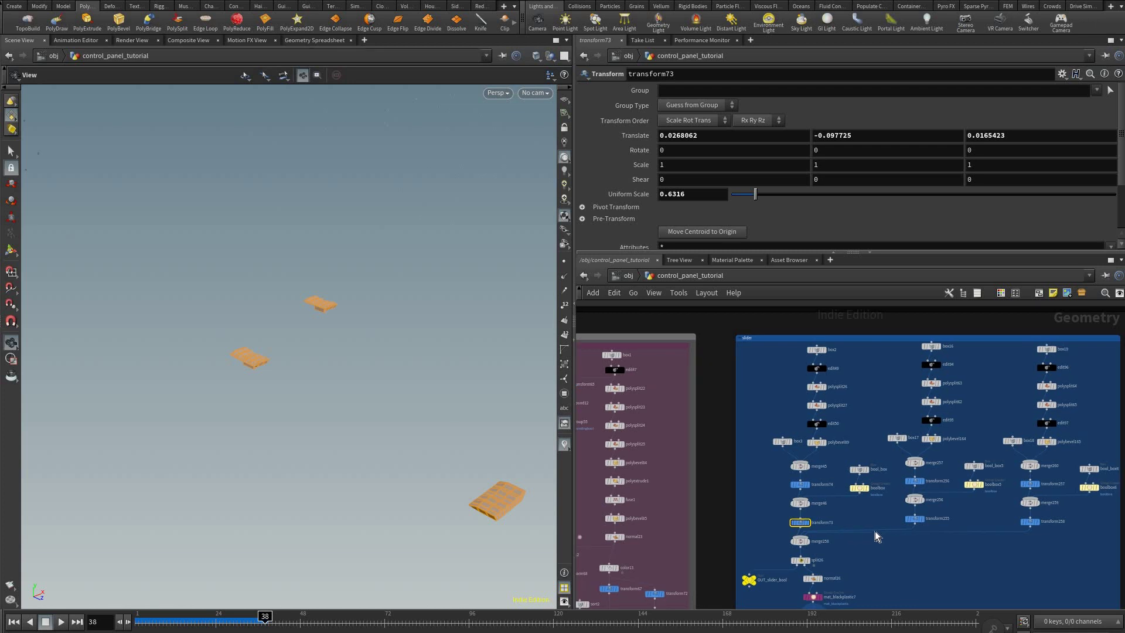
# - Select the first slider branch's nodes down to transform73, including bool_box and boolbox
pyautogui.moveTo(851, 528); pyautogui.dragTo(777, 358)
pyautogui.moveTo(865, 500); pyautogui.dragTo(826, 461)
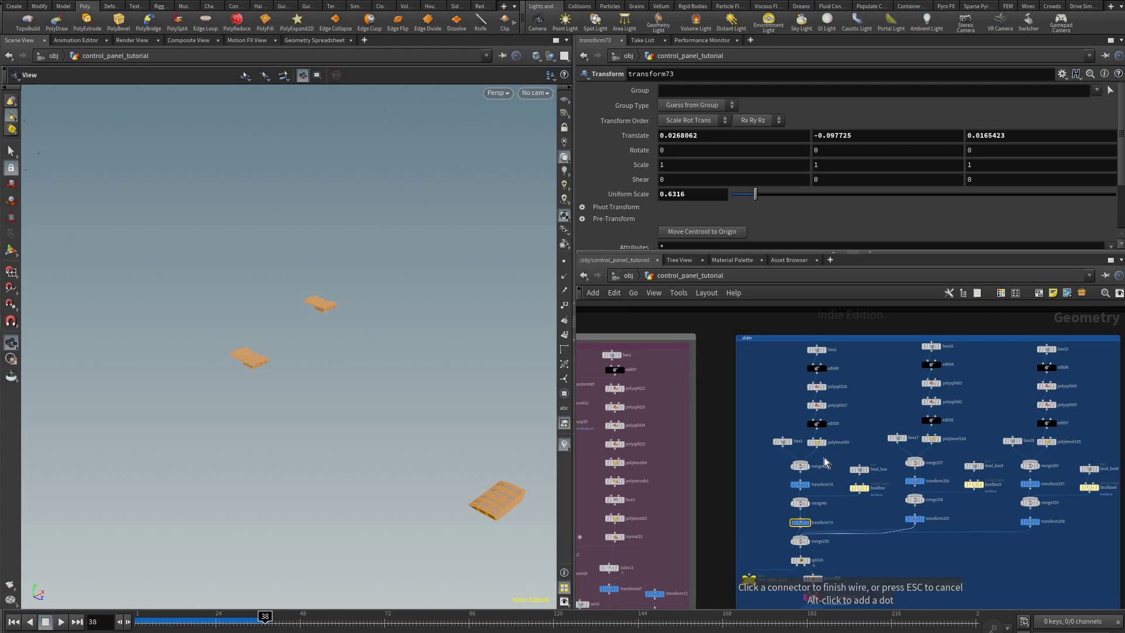
pyautogui.press('Escape')
pyautogui.moveTo(844, 352); pyautogui.dragTo(777, 526)
pyautogui.keyDown('shift'); pyautogui.moveTo(892, 505); pyautogui.dragTo(842, 459); pyautogui.keyUp('shift')
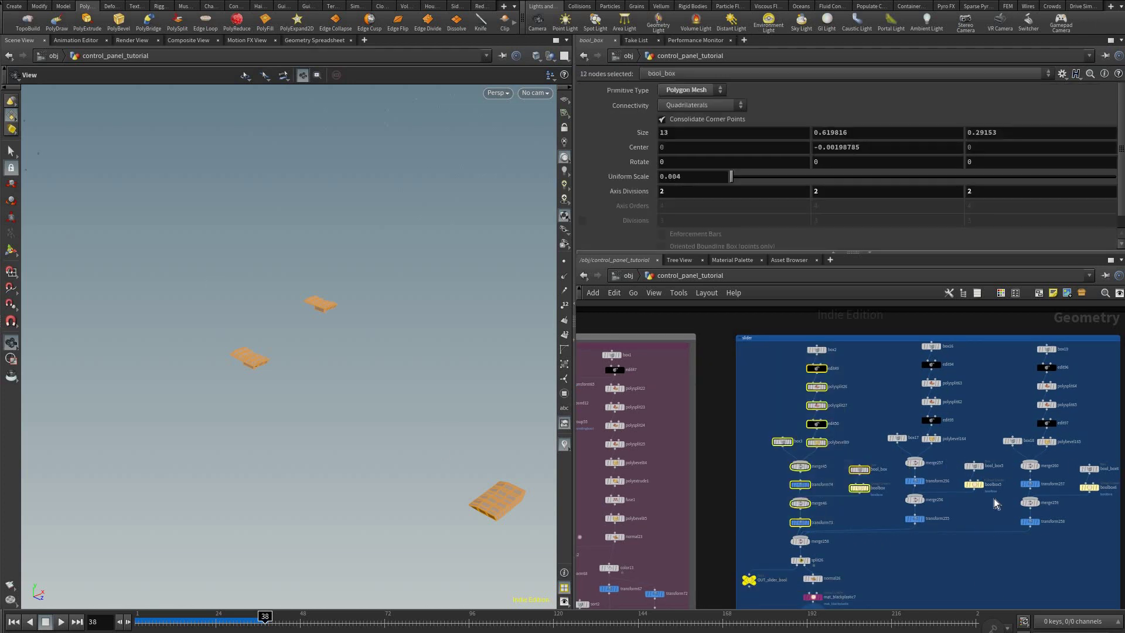
# - Inspect the boolbox and boolbox5 group nodes to compare the boolean box groups of the first two slider branches
pyautogui.scroll(-4, 948, 464)
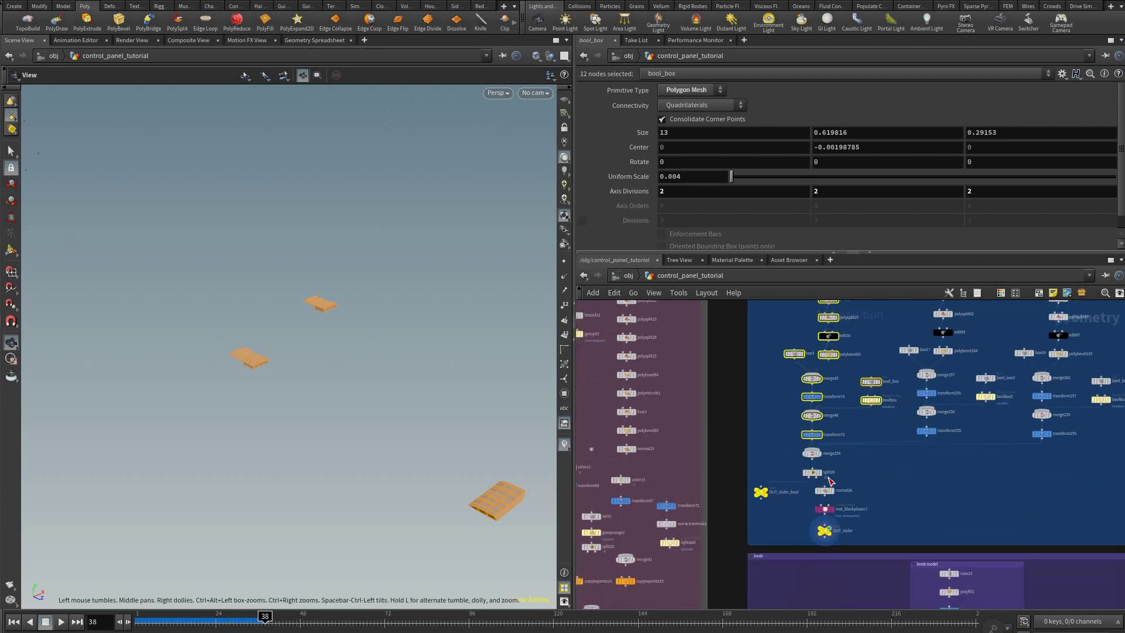
pyautogui.scroll(4, 935, 407)
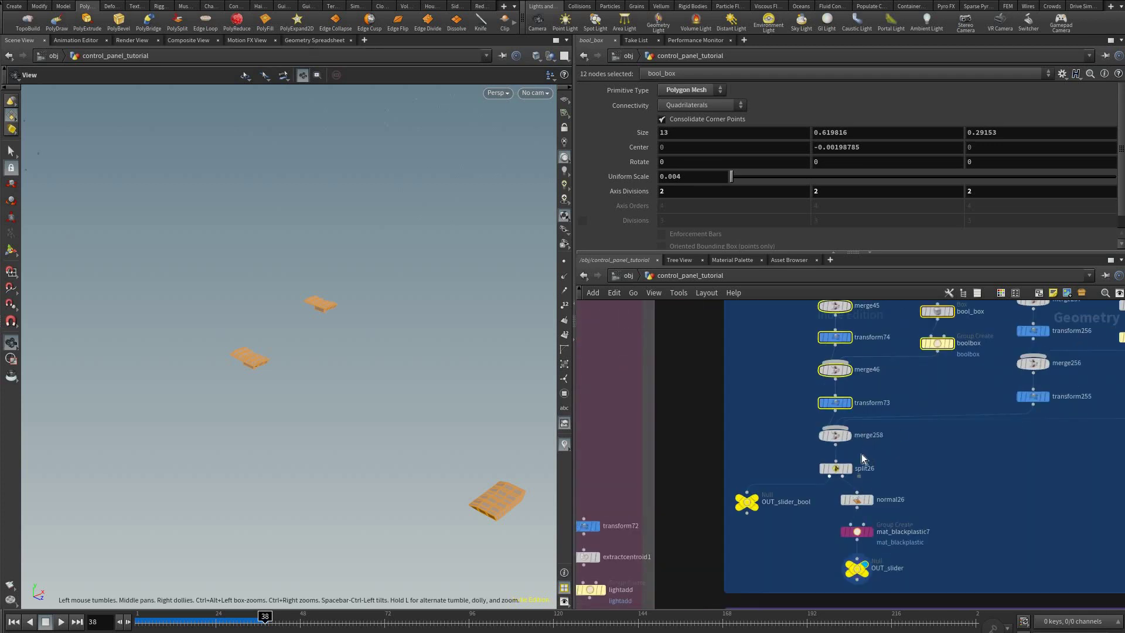
pyautogui.moveTo(1036, 458); pyautogui.dragTo(946, 570, button='middle')
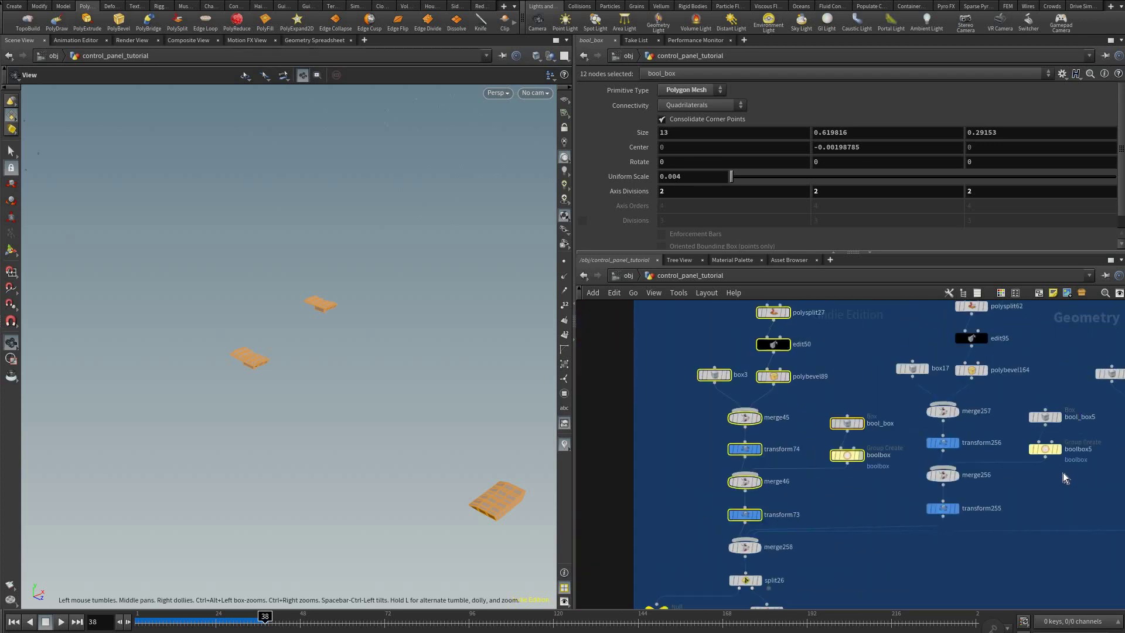
pyautogui.click(1072, 463)
pyautogui.click(847, 455)
pyautogui.click(1046, 450)
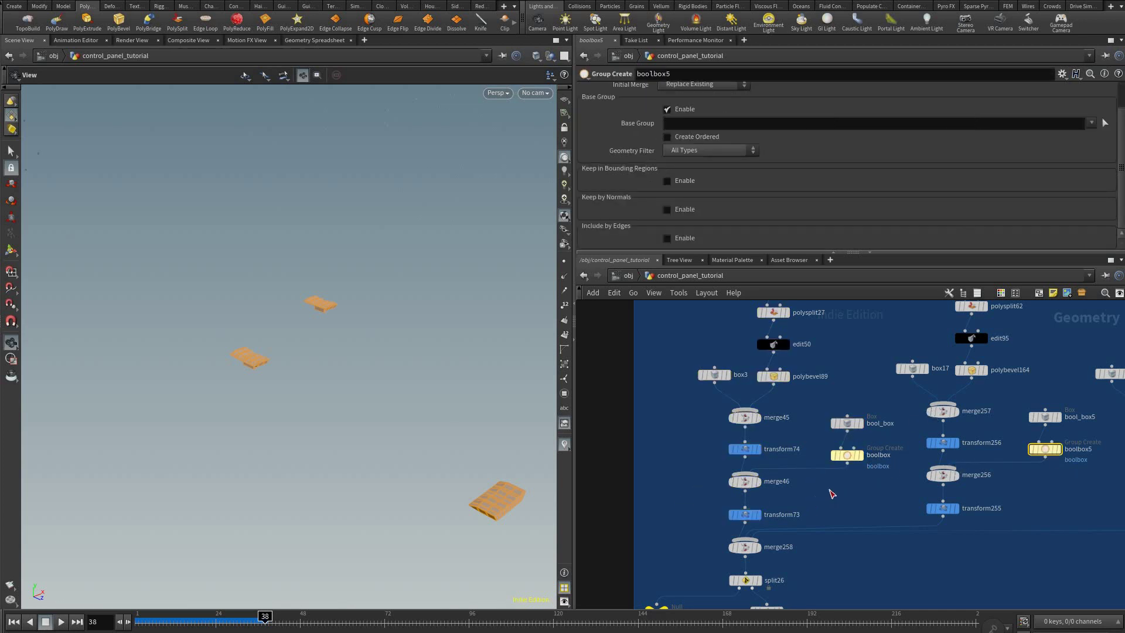
# - Review the split26 settings and how it feeds OUT_slider_bool and the slider output chain
pyautogui.moveTo(1006, 491); pyautogui.dragTo(839, 483, button='middle')
pyautogui.moveTo(770, 510); pyautogui.dragTo(1030, 413, button='middle')
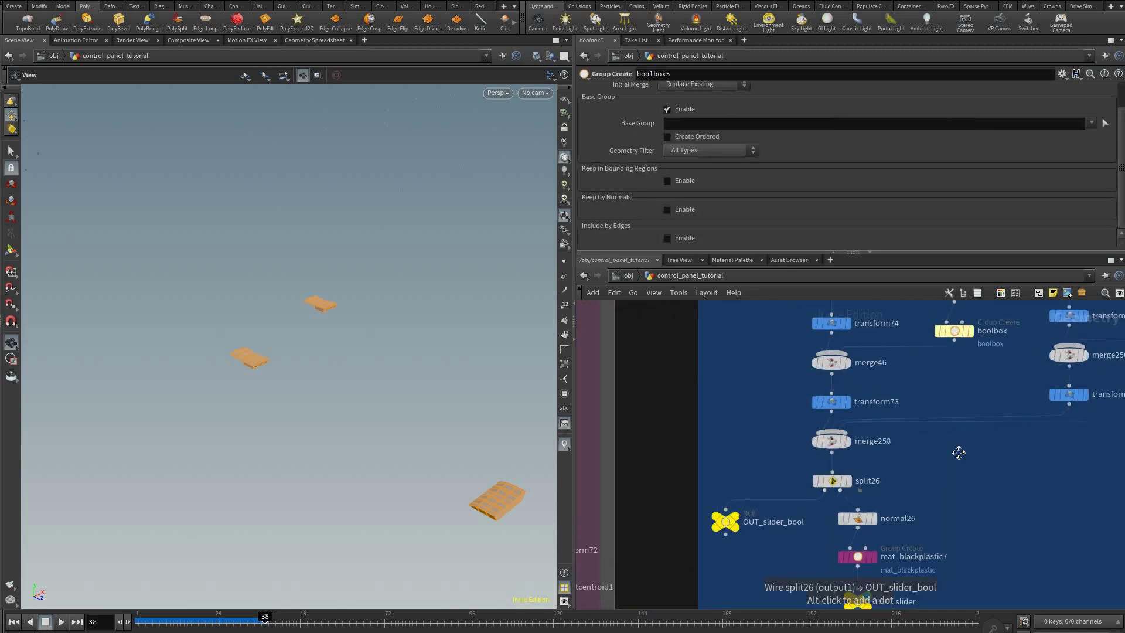
pyautogui.click(833, 481)
pyautogui.scroll(-5, 780, 497)
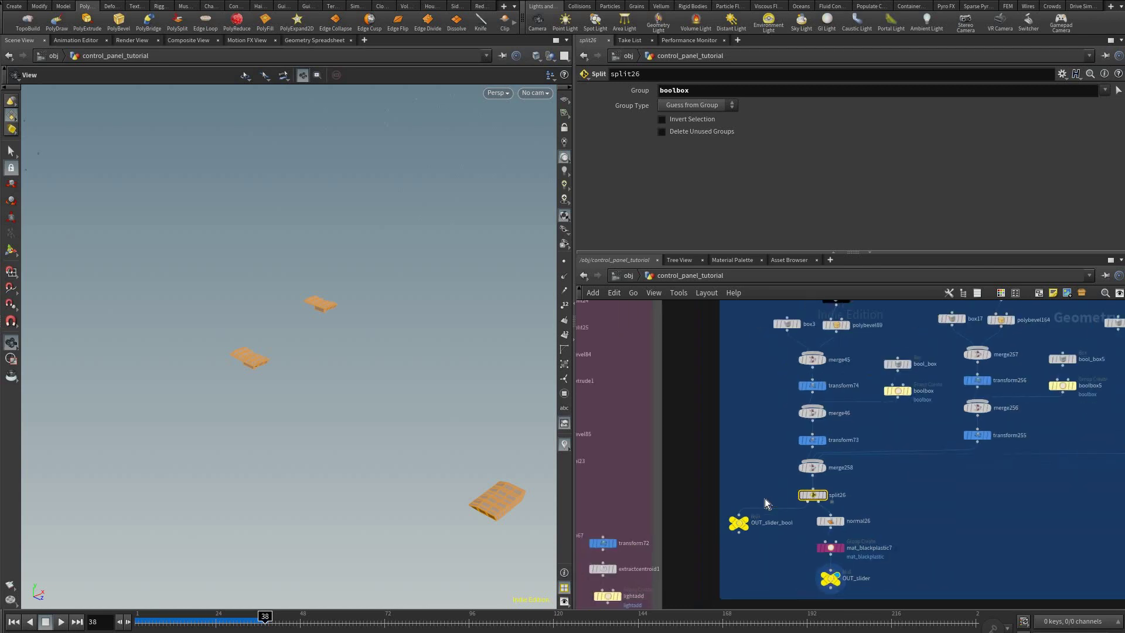
# - Display boolean23 and orbit around the panel to examine the slots cut by the slider boolean boxes
pyautogui.moveTo(746, 499); pyautogui.dragTo(909, 493, button='middle')
pyautogui.scroll(5, 775, 503)
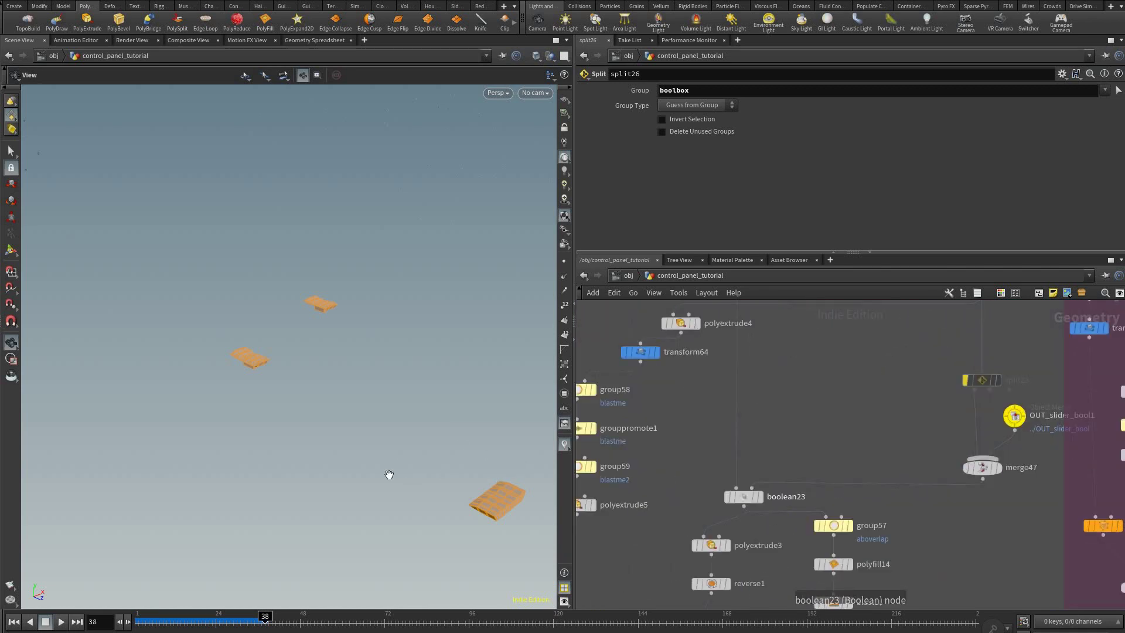
pyautogui.click(761, 497)
pyautogui.click(744, 497)
pyautogui.moveTo(302, 455); pyautogui.dragTo(469, 431)
pyautogui.moveTo(425, 408); pyautogui.dragTo(465, 399, button='middle')
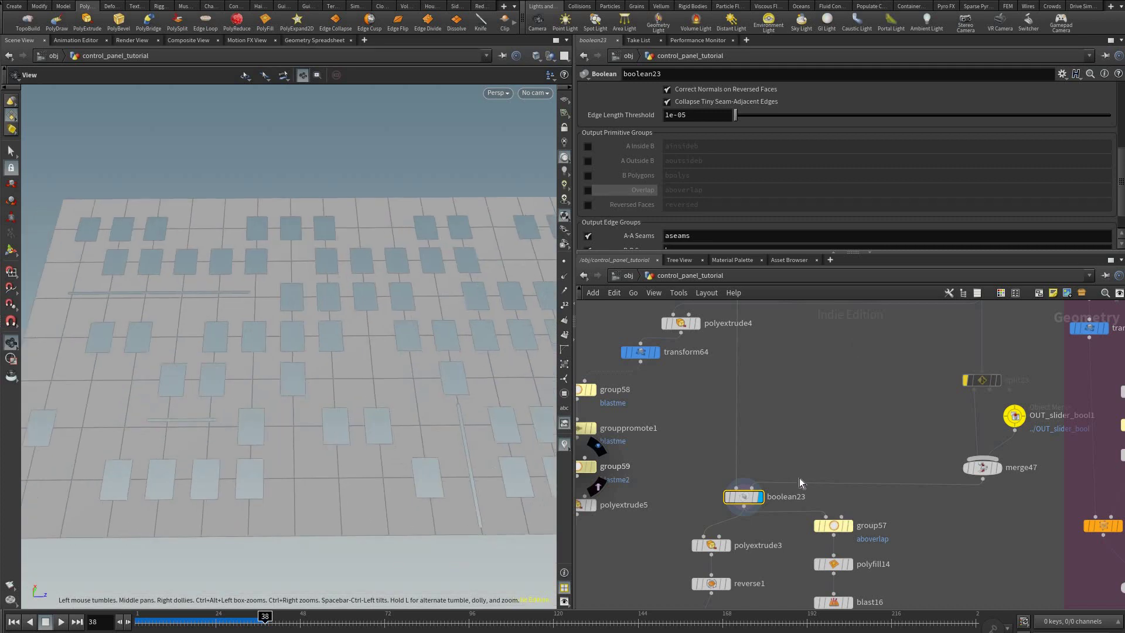
# - Display merge38 to view the panel combined with its buttons and sliders
pyautogui.scroll(-4, 891, 452)
pyautogui.moveTo(864, 540); pyautogui.dragTo(834, 399, button='middle')
pyautogui.scroll(1, 852, 514)
pyautogui.click(799, 474)
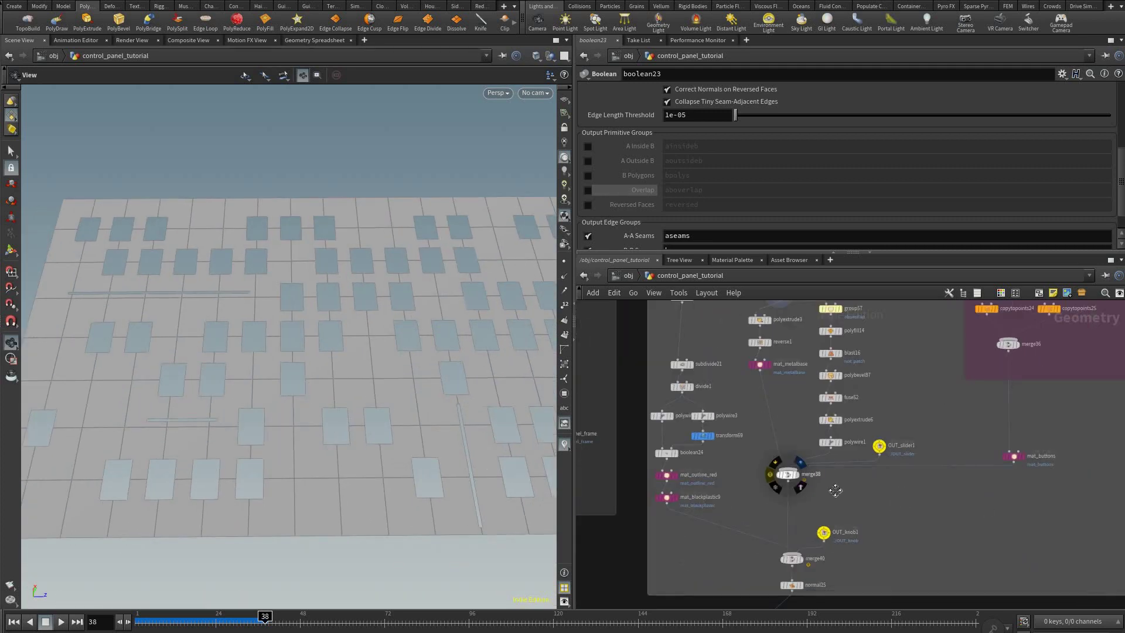
# - Go to the knob network, display polybevel86 and merge64, and frame the knob model in the viewport
pyautogui.moveTo(1052, 402); pyautogui.dragTo(830, 475, button='middle')
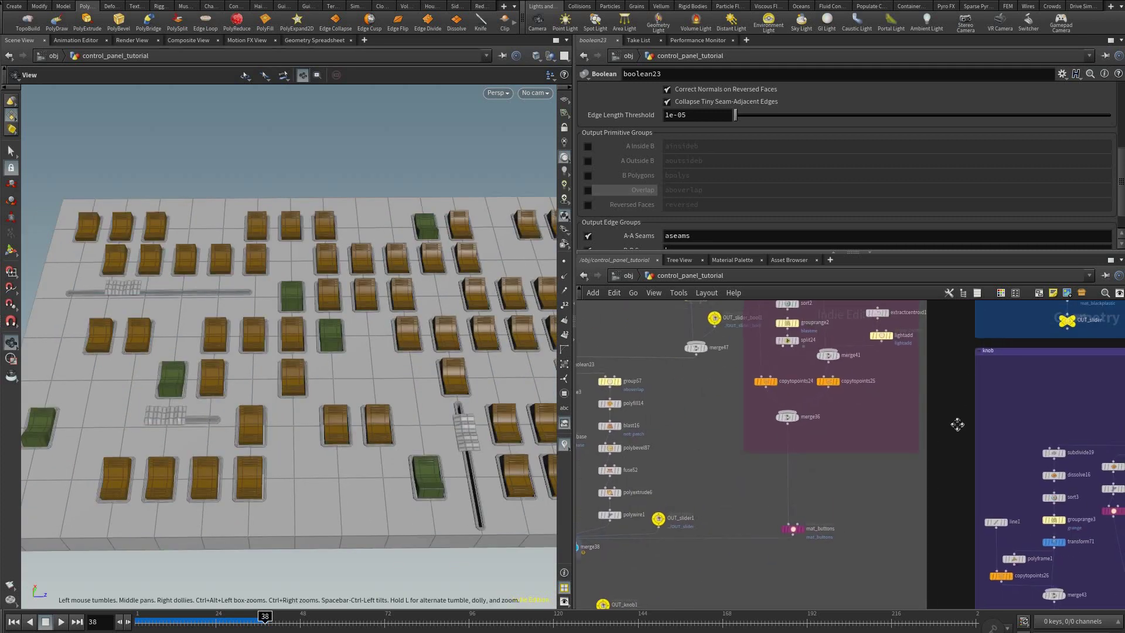
pyautogui.moveTo(957, 424); pyautogui.dragTo(723, 404, button='middle')
pyautogui.moveTo(1066, 337); pyautogui.dragTo(862, 356, button='middle')
pyautogui.moveTo(900, 390); pyautogui.dragTo(839, 414, button='middle')
pyautogui.scroll(-3, 840, 414)
pyautogui.moveTo(775, 487); pyautogui.dragTo(853, 424, button='middle')
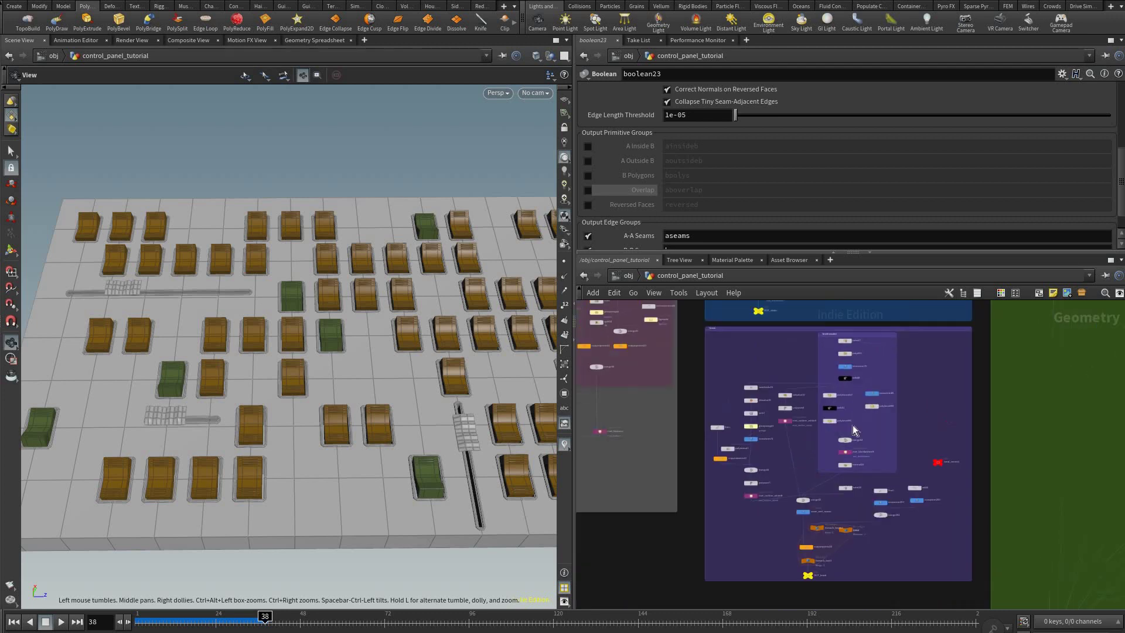
pyautogui.scroll(5, 835, 428)
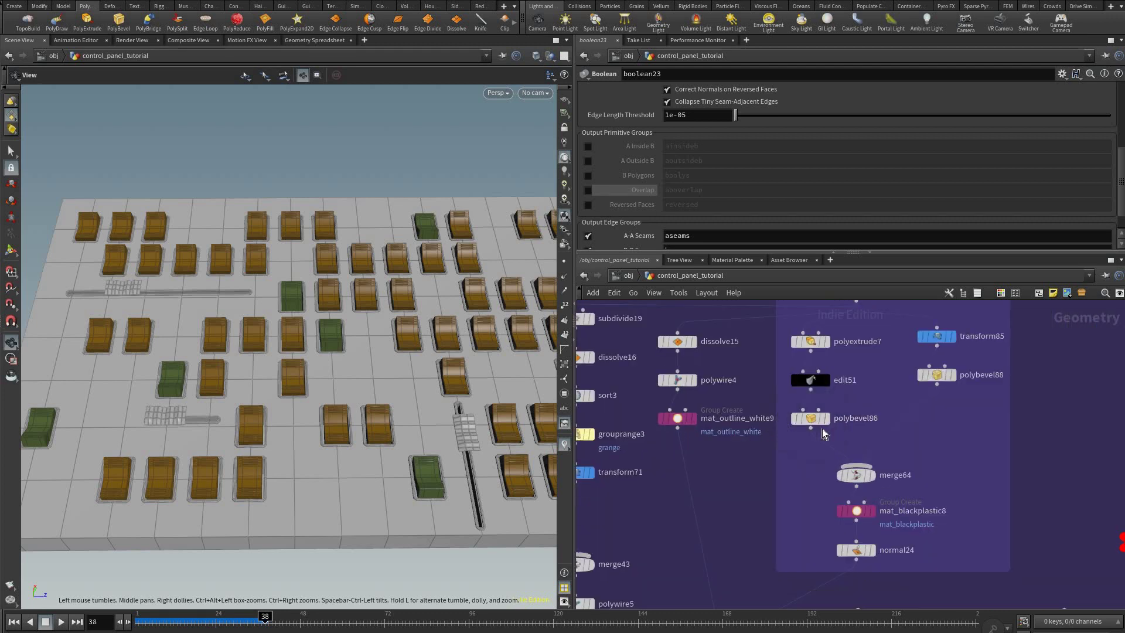
pyautogui.scroll(1, 857, 385)
pyautogui.click(822, 425)
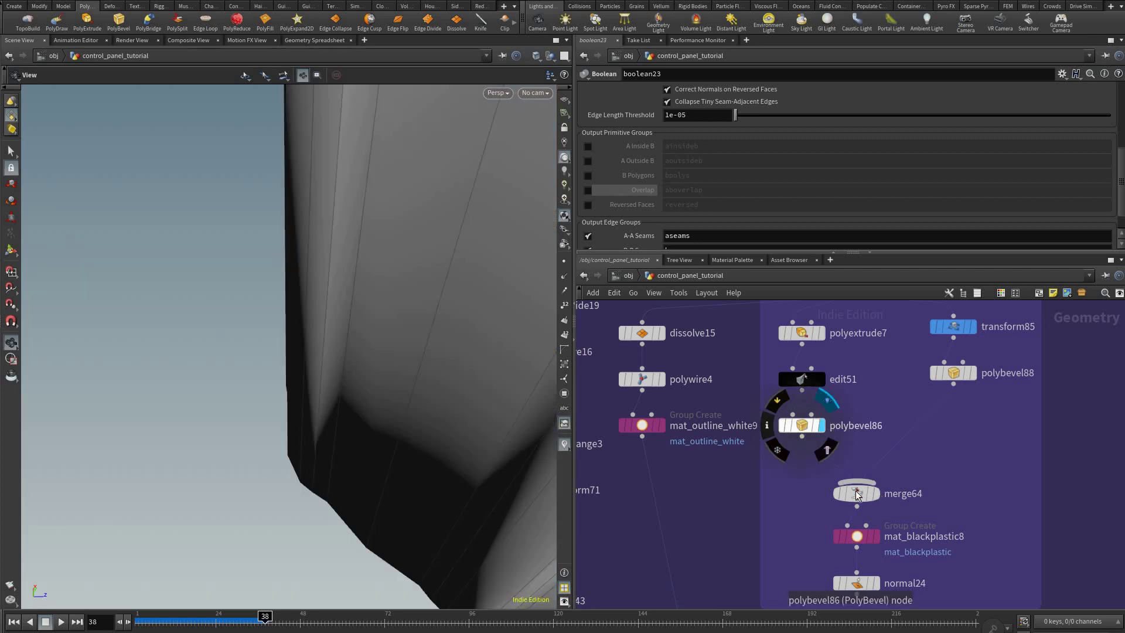
pyautogui.click(876, 493)
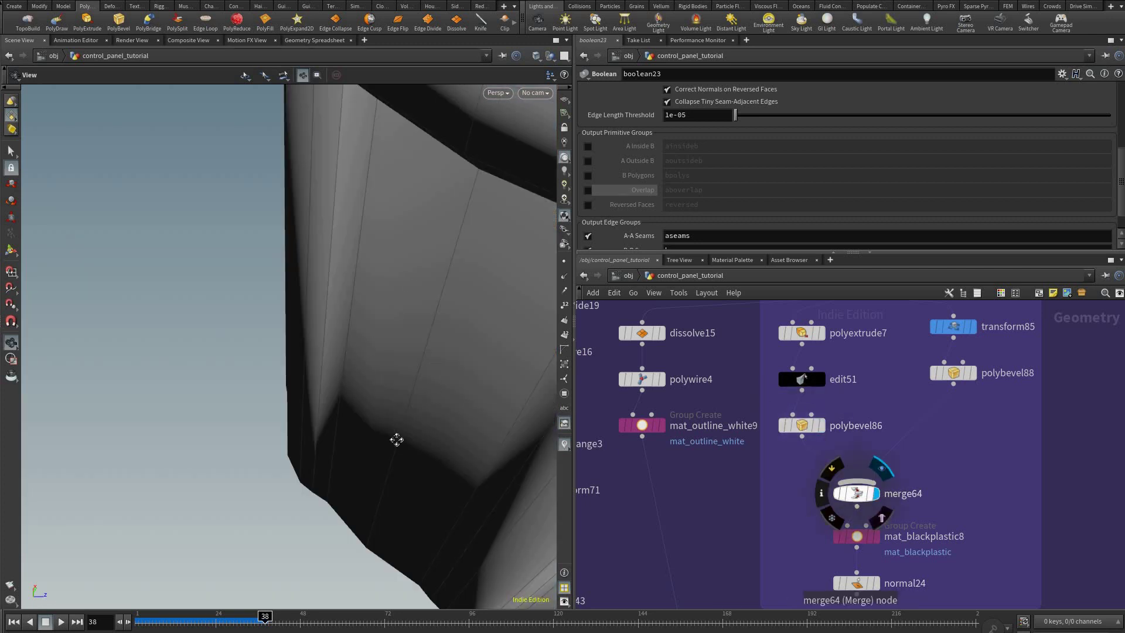
pyautogui.click(857, 493)
pyautogui.hotkey('space', 'f')
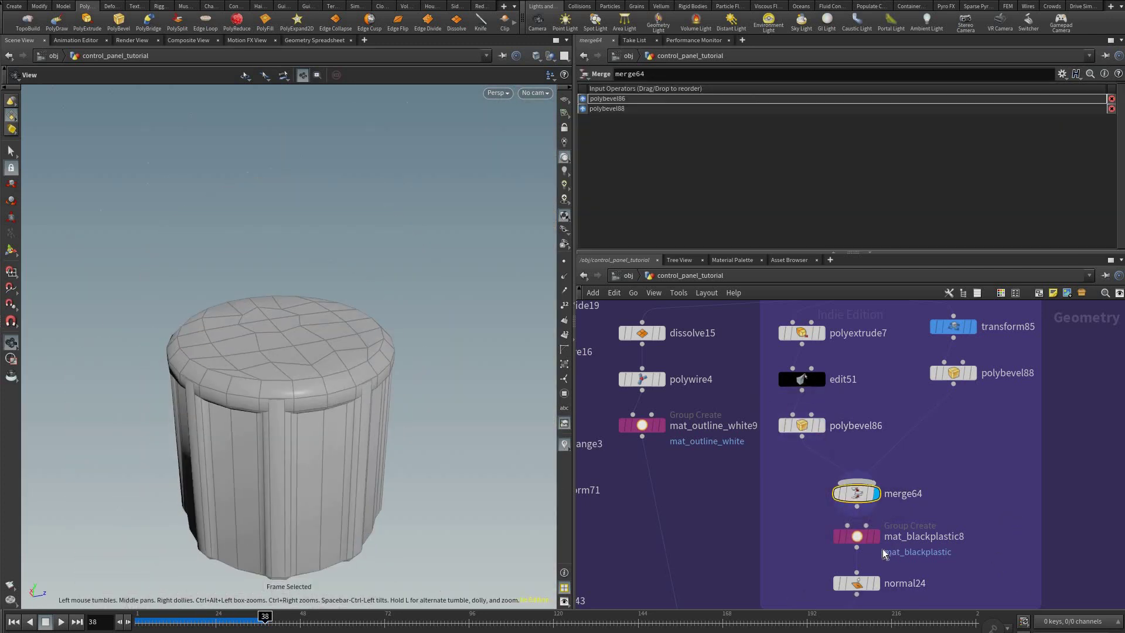
# - Display normal24 at the end of the knob model chain and review its settings
pyautogui.moveTo(933, 432); pyautogui.dragTo(949, 380, button='middle')
pyautogui.scroll(3, 913, 493)
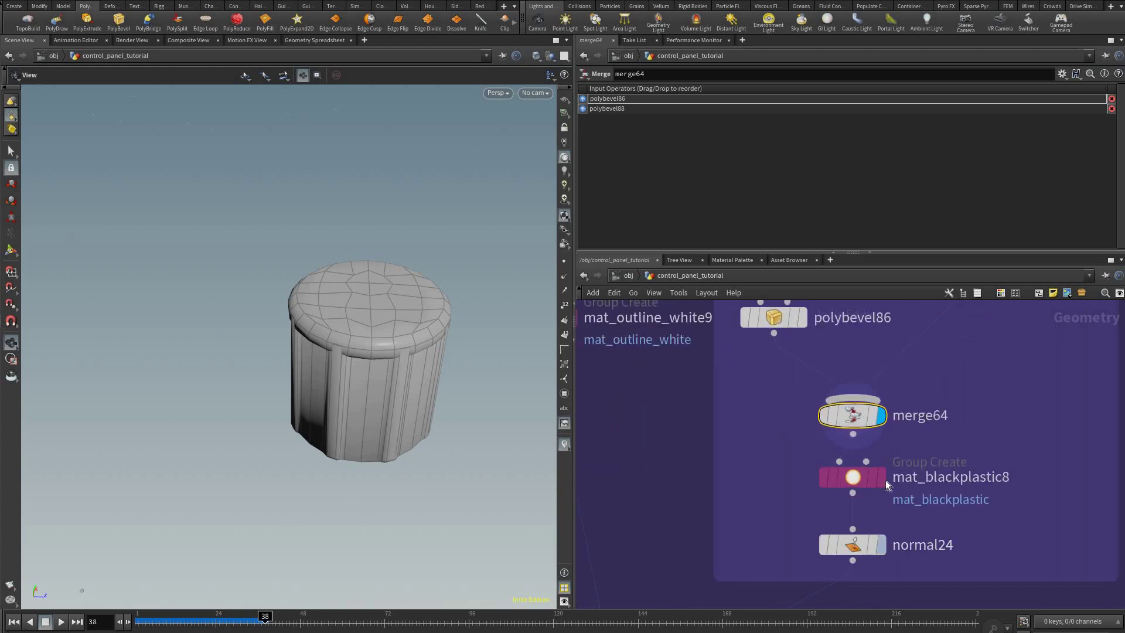
pyautogui.click(882, 545)
pyautogui.click(856, 545)
pyautogui.scroll(-5, 931, 352)
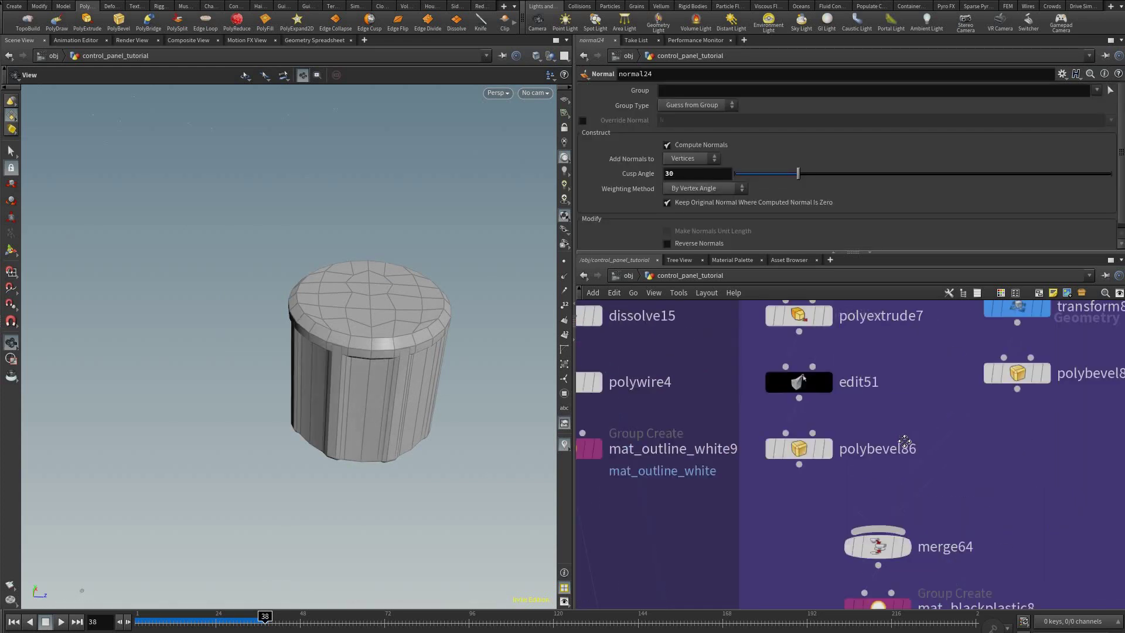
# - Display polyextrude7 and polybevel86 in turn to compare the knob body before and after beveling
pyautogui.moveTo(834, 499); pyautogui.dragTo(806, 483, button='middle')
pyautogui.click(819, 398)
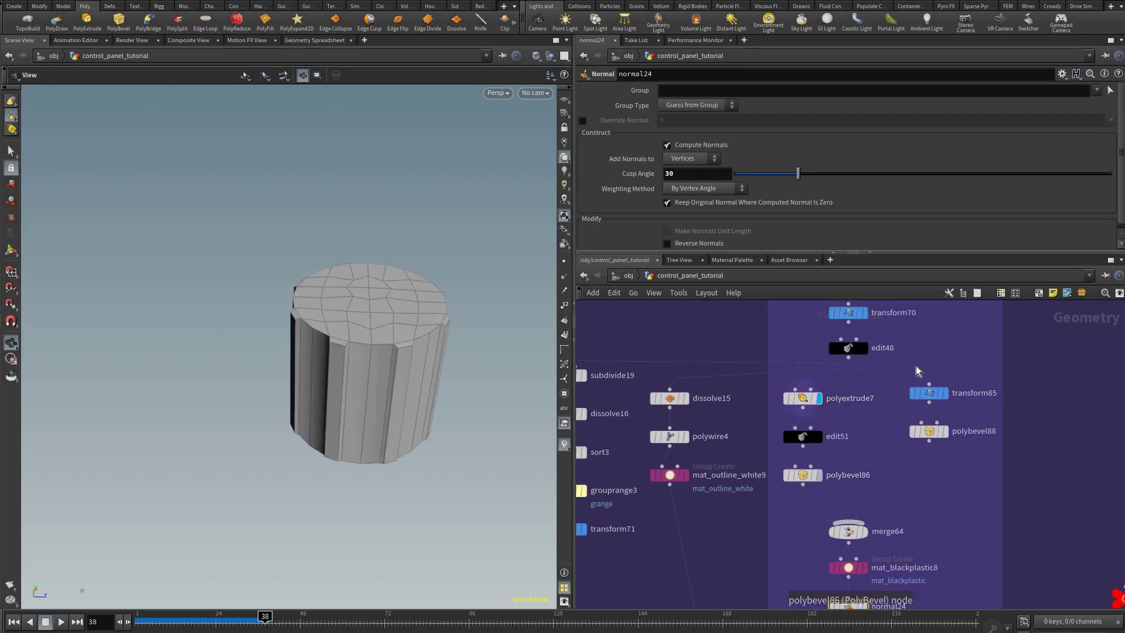
pyautogui.click(820, 475)
pyautogui.click(803, 475)
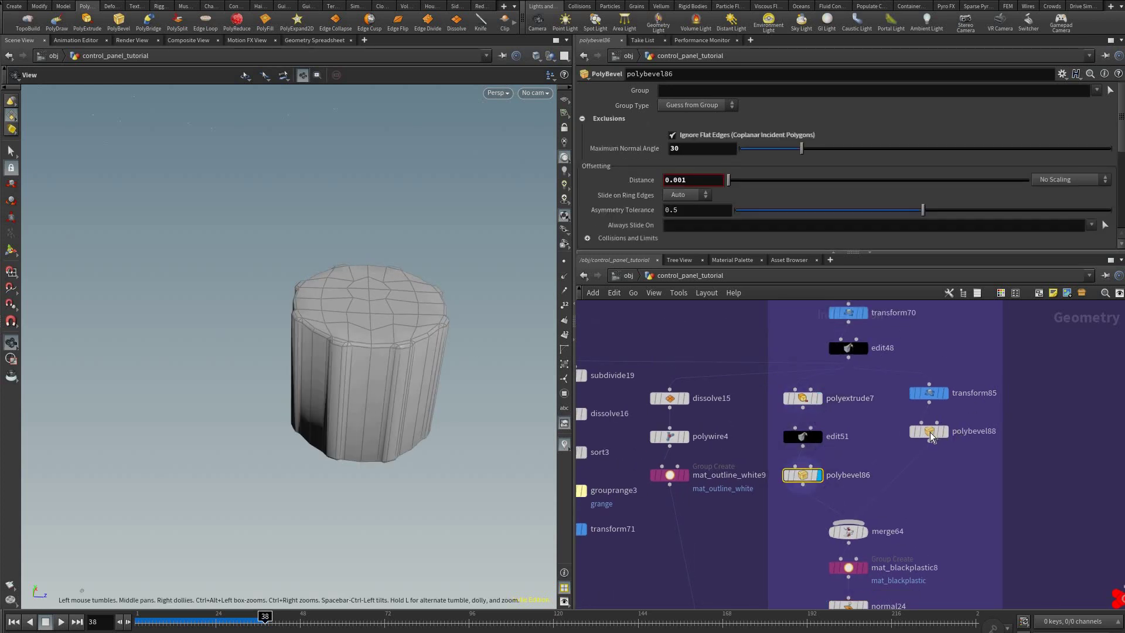
# - Display the knob cap at polybevel88, then the combined knob at merge64 and normal24
pyautogui.click(944, 432)
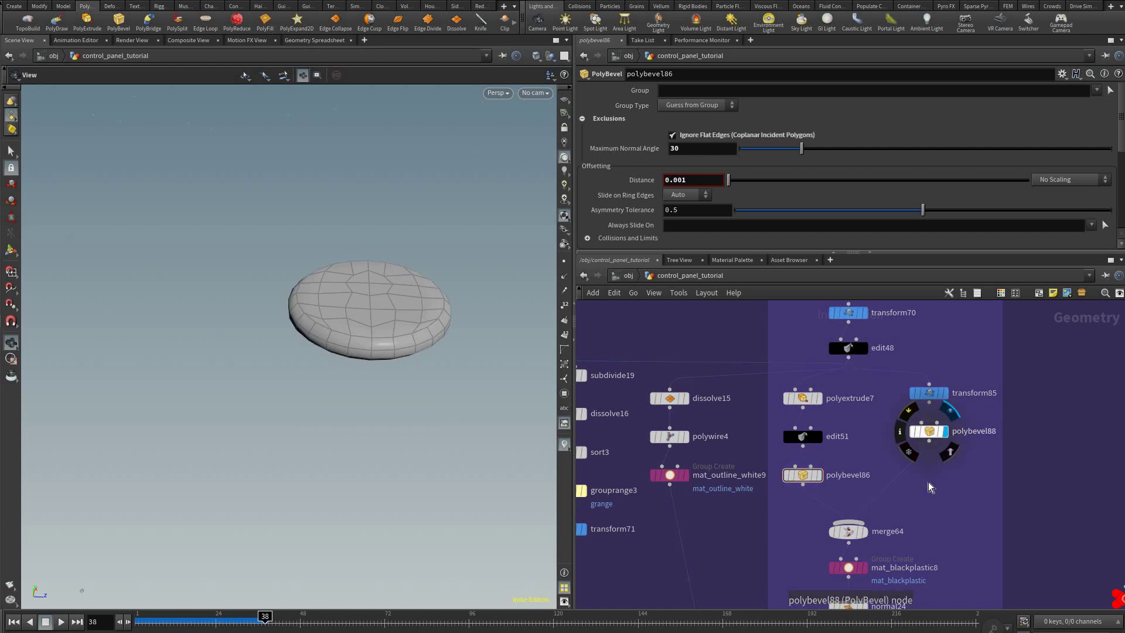
pyautogui.click(929, 432)
pyautogui.click(864, 531)
pyautogui.moveTo(775, 604); pyautogui.dragTo(824, 512, button='middle')
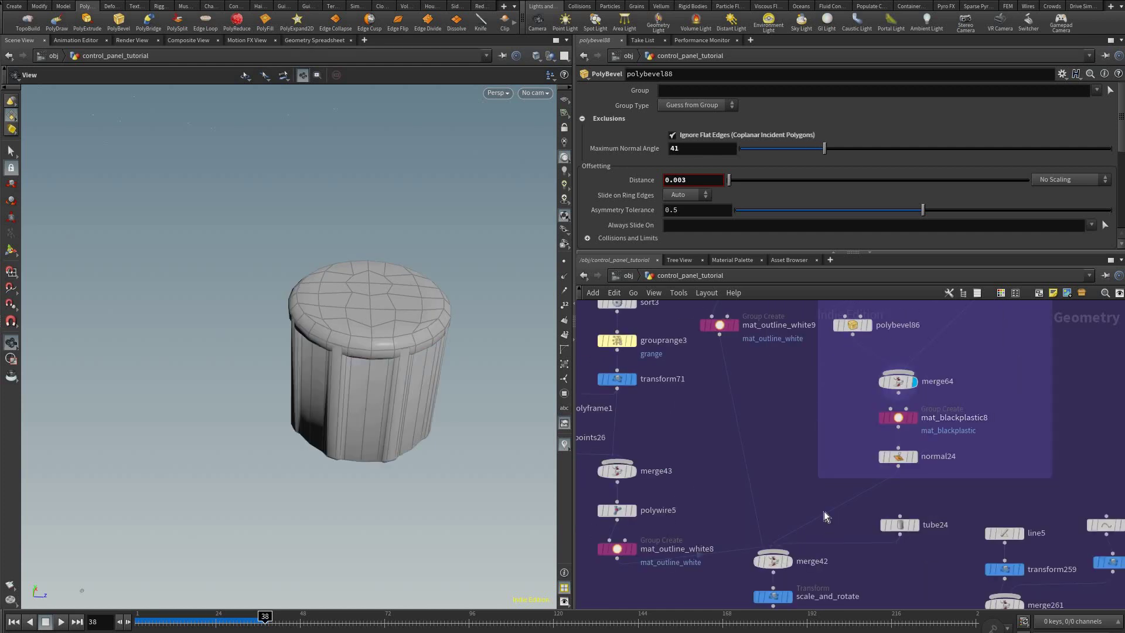
pyautogui.click(915, 457)
# - Display edit48 to view the knob's base shape
pyautogui.moveTo(924, 423); pyautogui.dragTo(937, 587, button='middle')
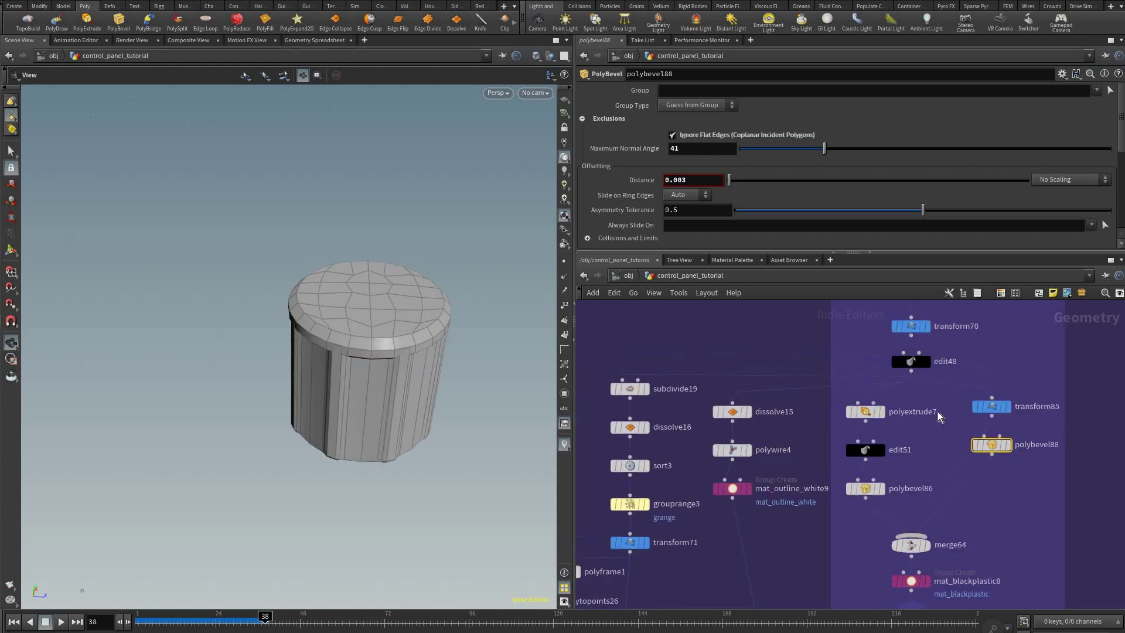
pyautogui.moveTo(922, 357); pyautogui.dragTo(919, 411, button='middle')
pyautogui.moveTo(912, 416); pyautogui.dragTo(720, 493, button='right')
pyautogui.moveTo(877, 382)
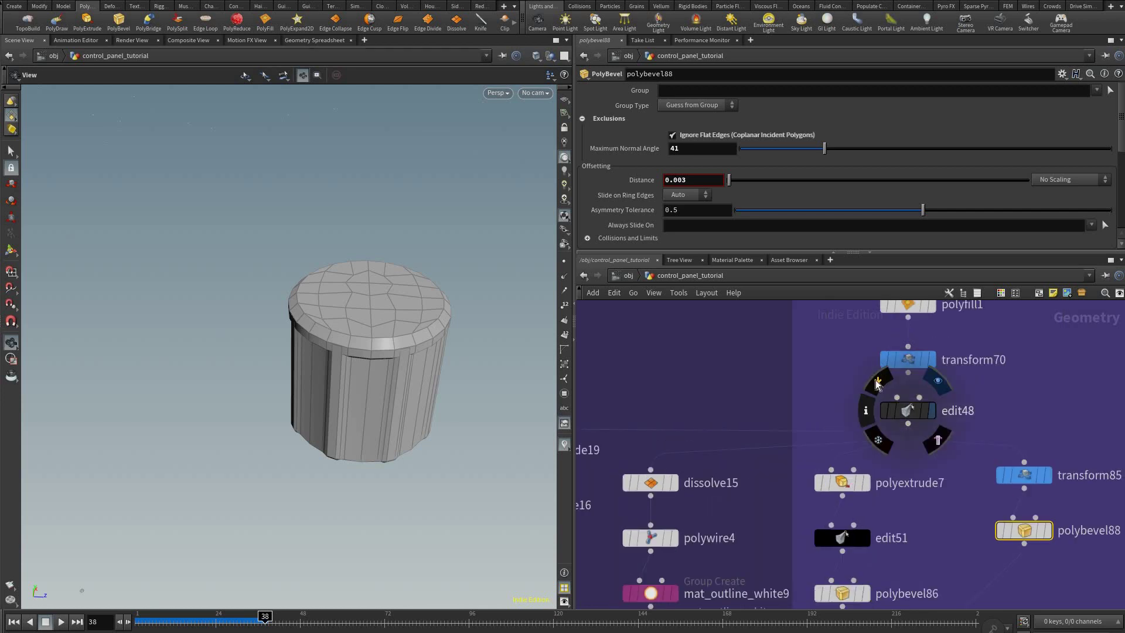
pyautogui.click(937, 381)
# - Display dissolve15 and polywire4 to view the extracted edge and the wire built from it
pyautogui.moveTo(652, 502); pyautogui.dragTo(807, 394, button='middle')
pyautogui.click(830, 376)
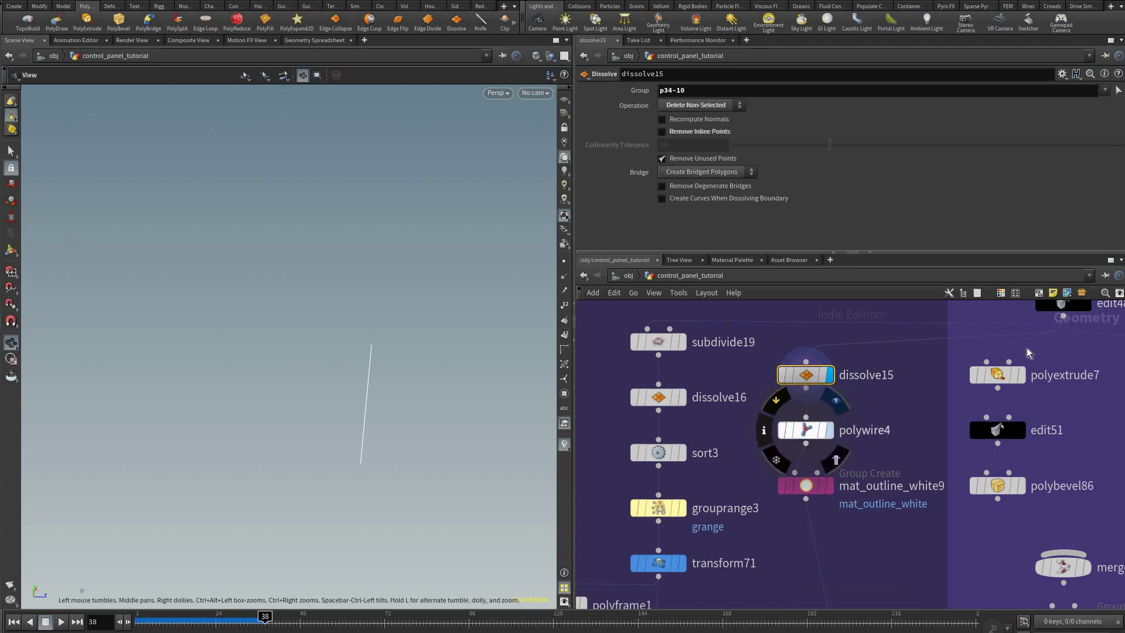
pyautogui.click(830, 431)
pyautogui.moveTo(766, 419); pyautogui.dragTo(801, 436)
pyautogui.moveTo(801, 436); pyautogui.dragTo(762, 479, button='middle')
# - Review the edit48 and dissolve15 settings and display mat_outline_white9 for the knob's indicator line
pyautogui.click(1022, 344)
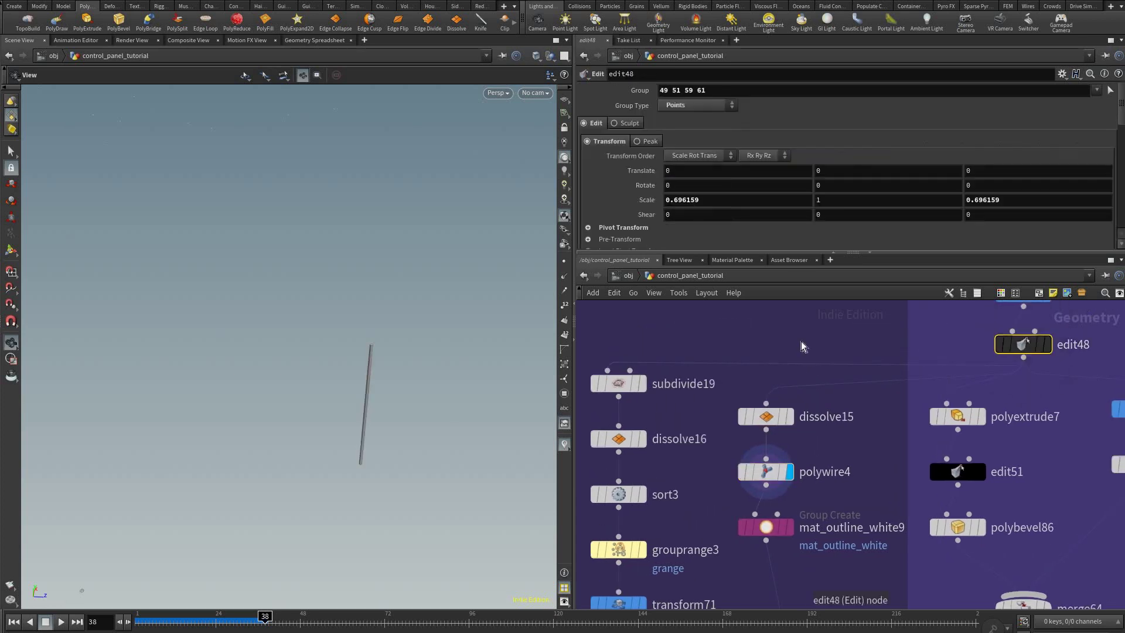
pyautogui.click(767, 417)
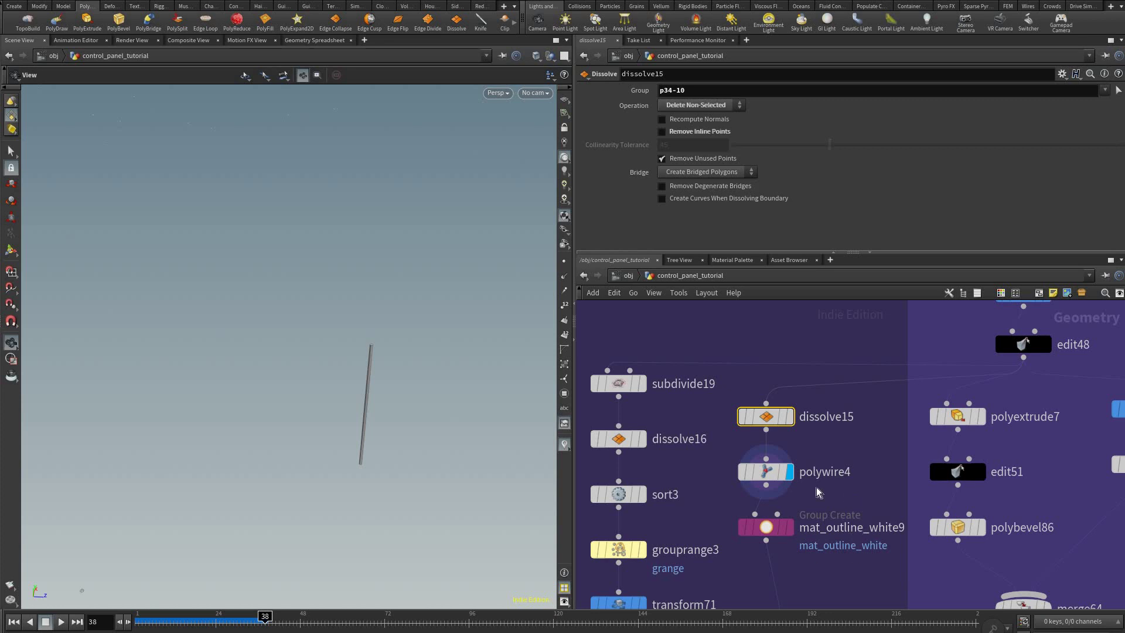
pyautogui.click(790, 528)
pyautogui.moveTo(836, 559); pyautogui.dragTo(828, 480, button='middle')
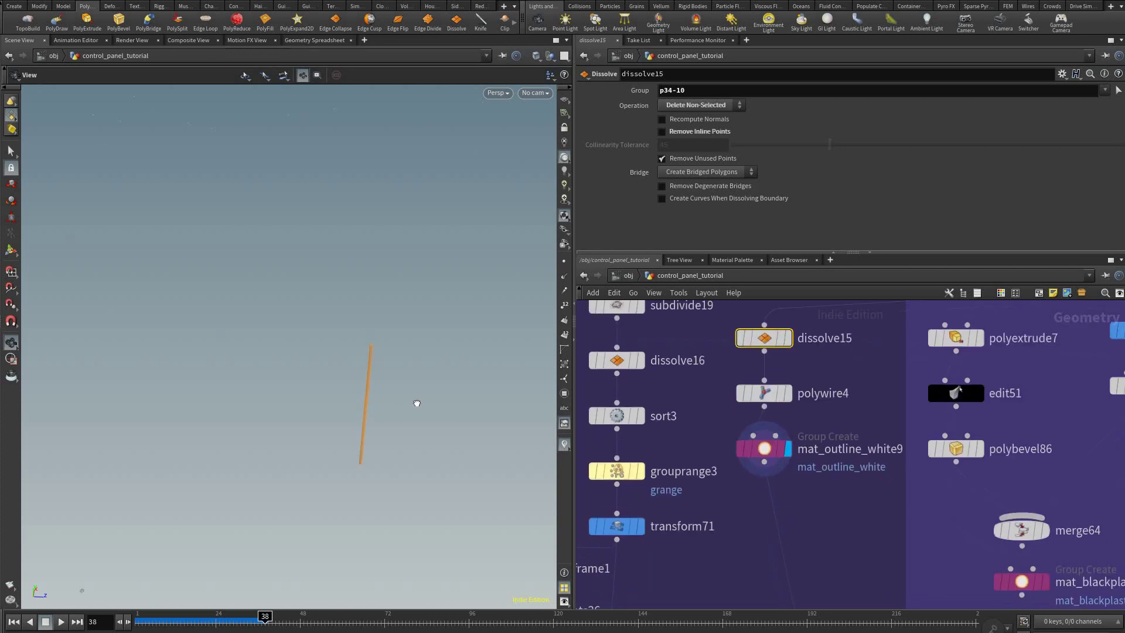
# - Display merge42 and orbit around the assembled knob with its indicator line, base ring and tick marks
pyautogui.moveTo(844, 575); pyautogui.dragTo(839, 353, button='middle')
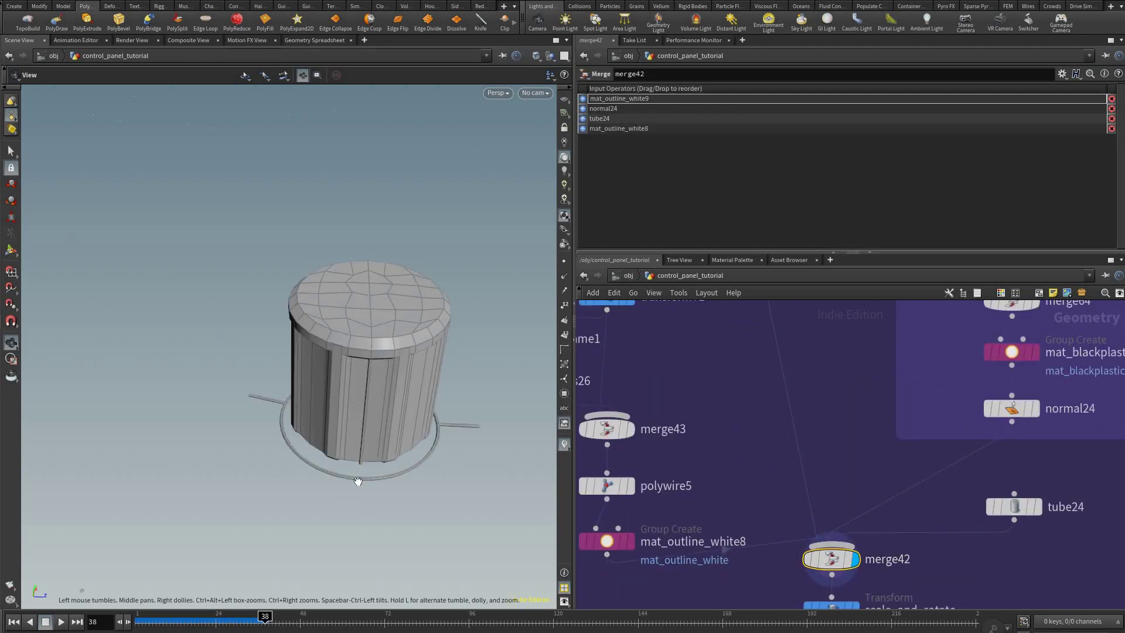
pyautogui.moveTo(357, 480); pyautogui.dragTo(349, 487)
pyautogui.scroll(3, 358, 369)
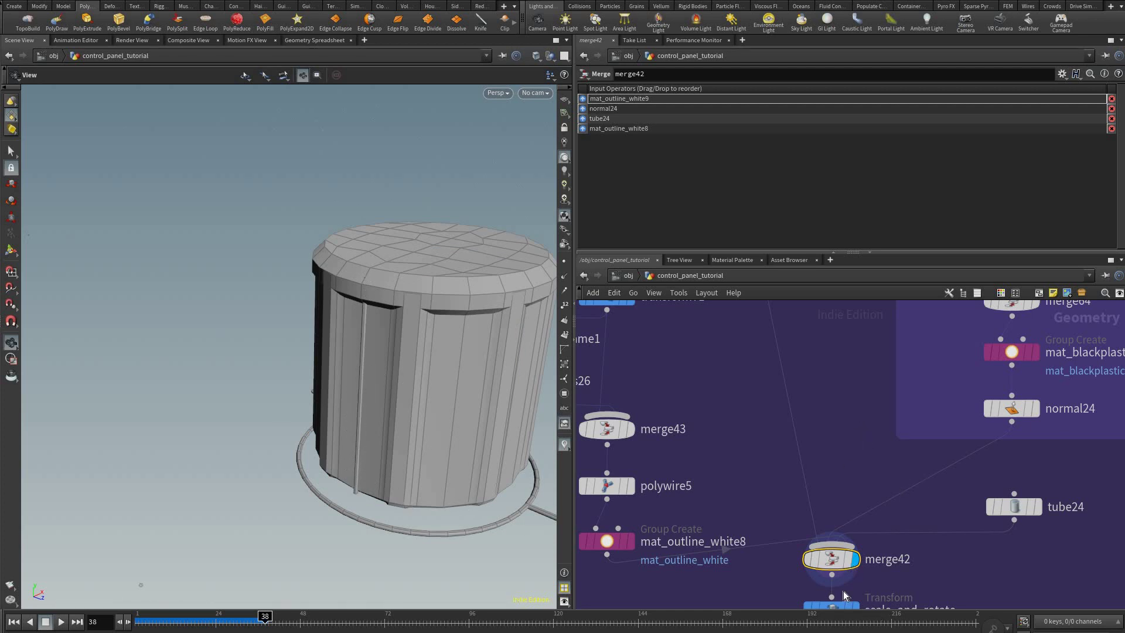
pyautogui.scroll(-3, 882, 521)
pyautogui.moveTo(861, 404); pyautogui.dragTo(882, 568, button='middle')
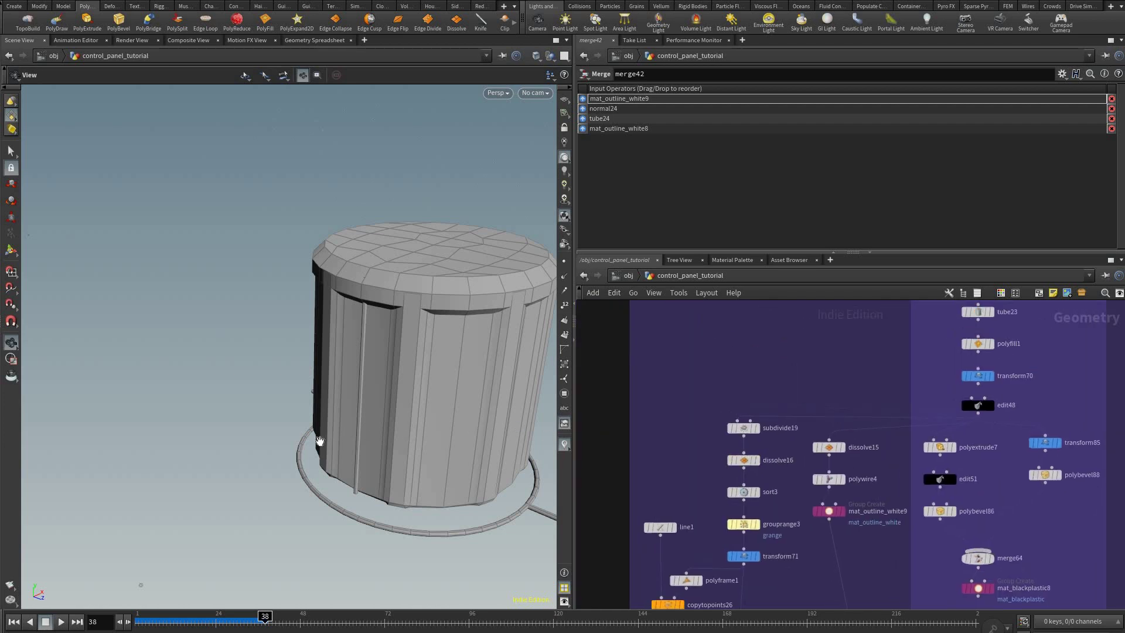
pyautogui.moveTo(498, 398); pyautogui.dragTo(510, 445)
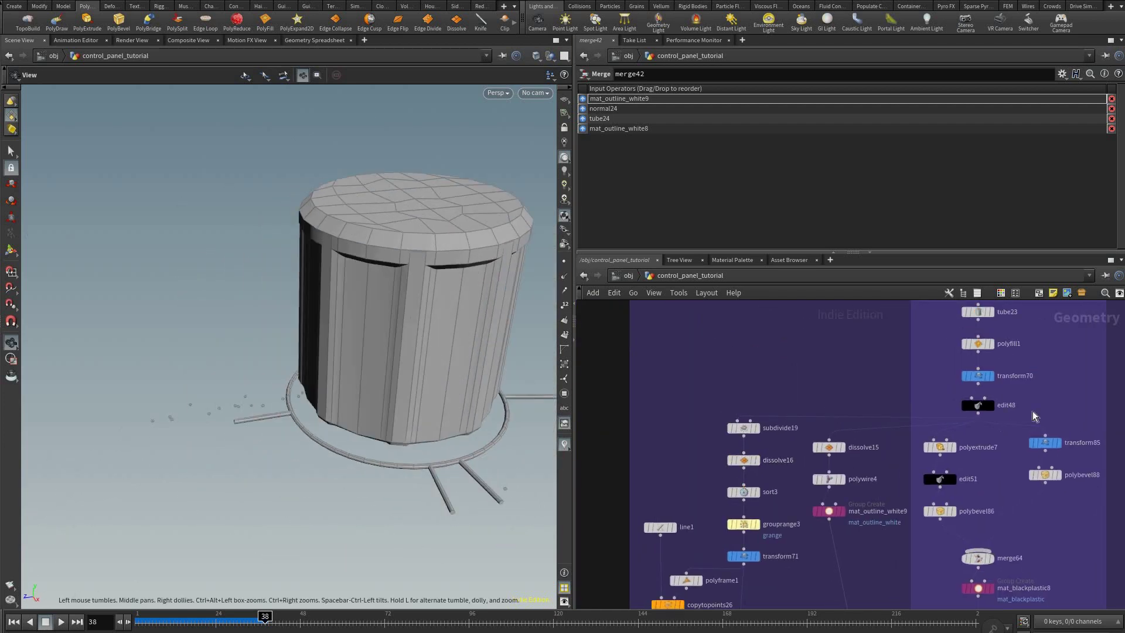
pyautogui.moveTo(357, 259); pyautogui.dragTo(329, 255, button='middle')
# - Display edit48 and review its settings as the source of the knob's base ring branch
pyautogui.scroll(4, 1008, 413)
pyautogui.click(970, 397)
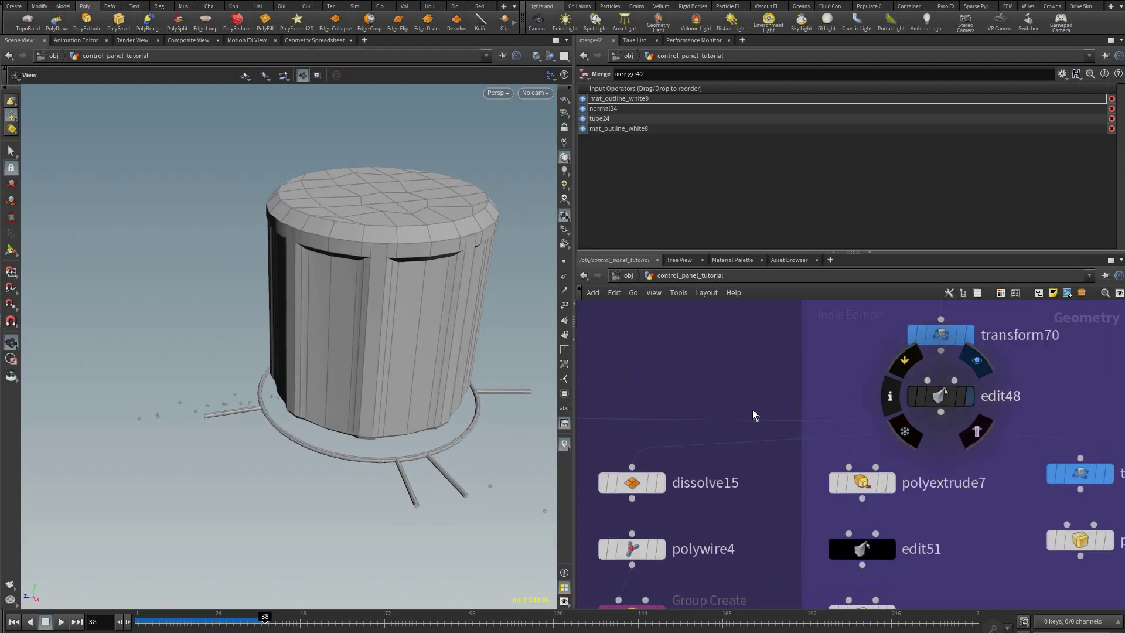
pyautogui.moveTo(653, 401); pyautogui.dragTo(743, 413, button='middle')
pyautogui.click(703, 438)
pyautogui.click(974, 392)
pyautogui.moveTo(644, 410); pyautogui.dragTo(954, 367, button='middle')
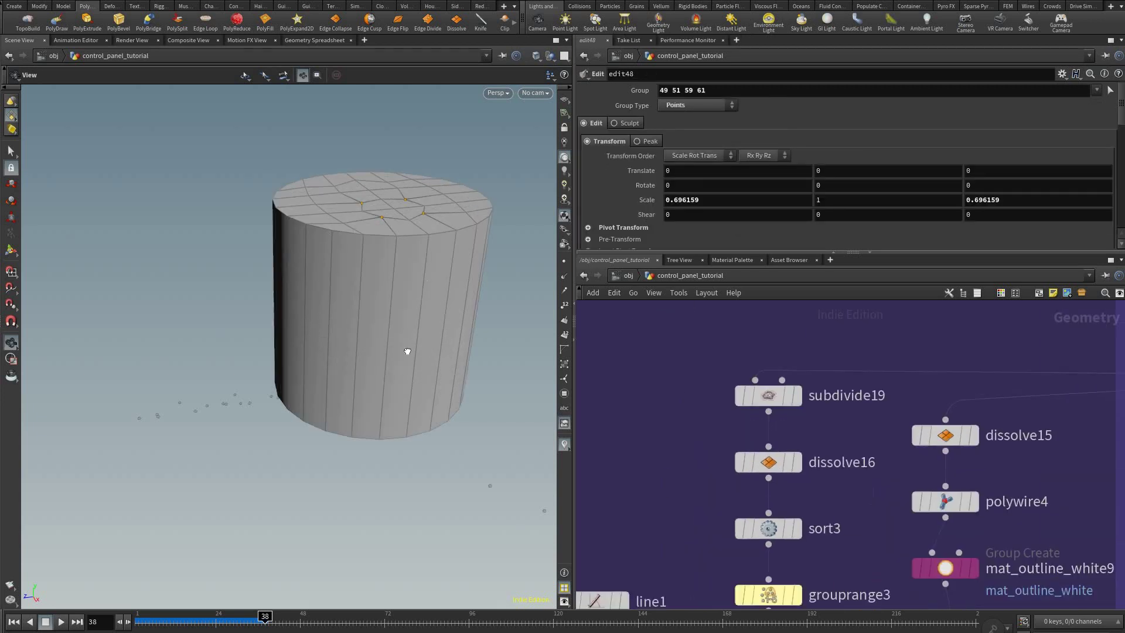
# - Display subdivide19 and dissolve16 in turn, viewing the base ring geometry from another angle
pyautogui.click(797, 396)
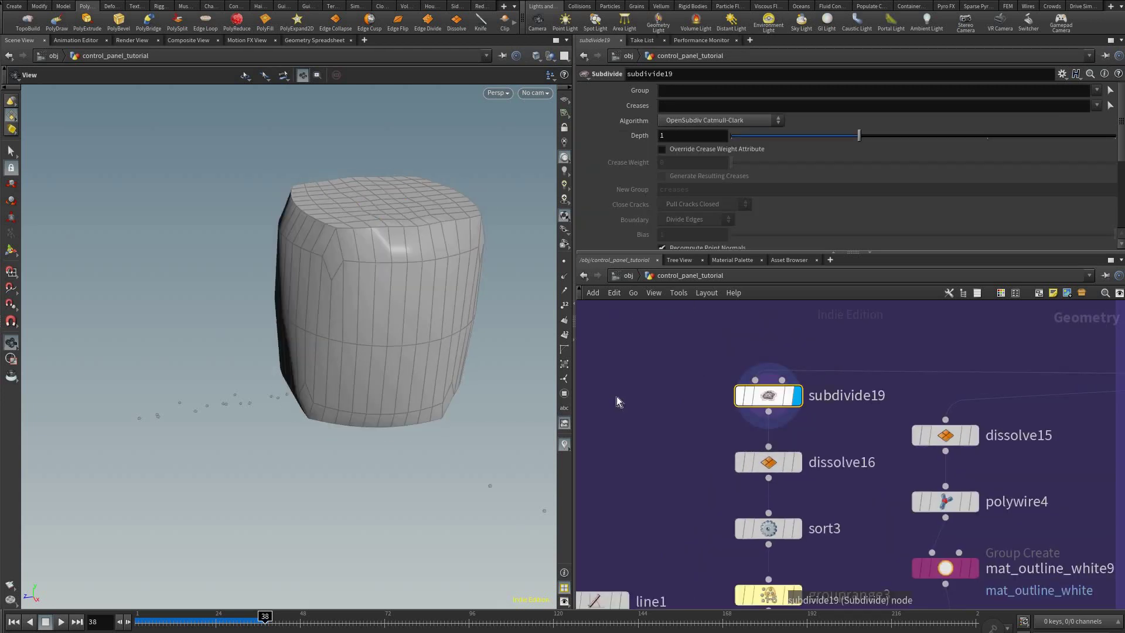
pyautogui.moveTo(352, 463); pyautogui.dragTo(393, 321)
pyautogui.click(797, 462)
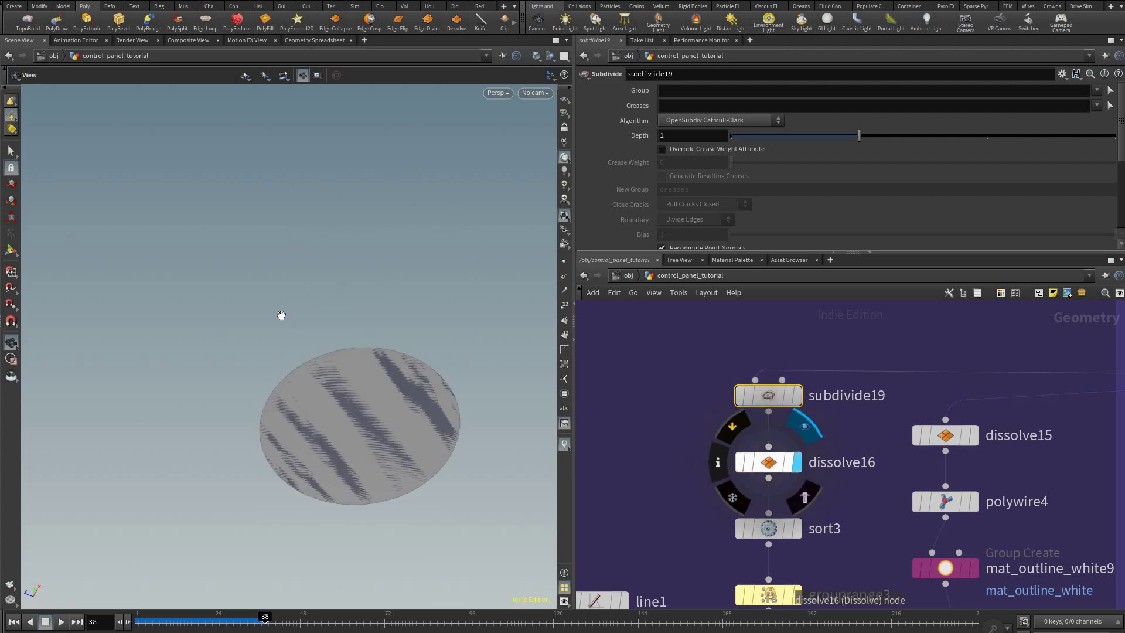
# - Review the dissolve16 settings and trace the ring branch from tube23 in the knob model down to sort3
pyautogui.click(768, 462)
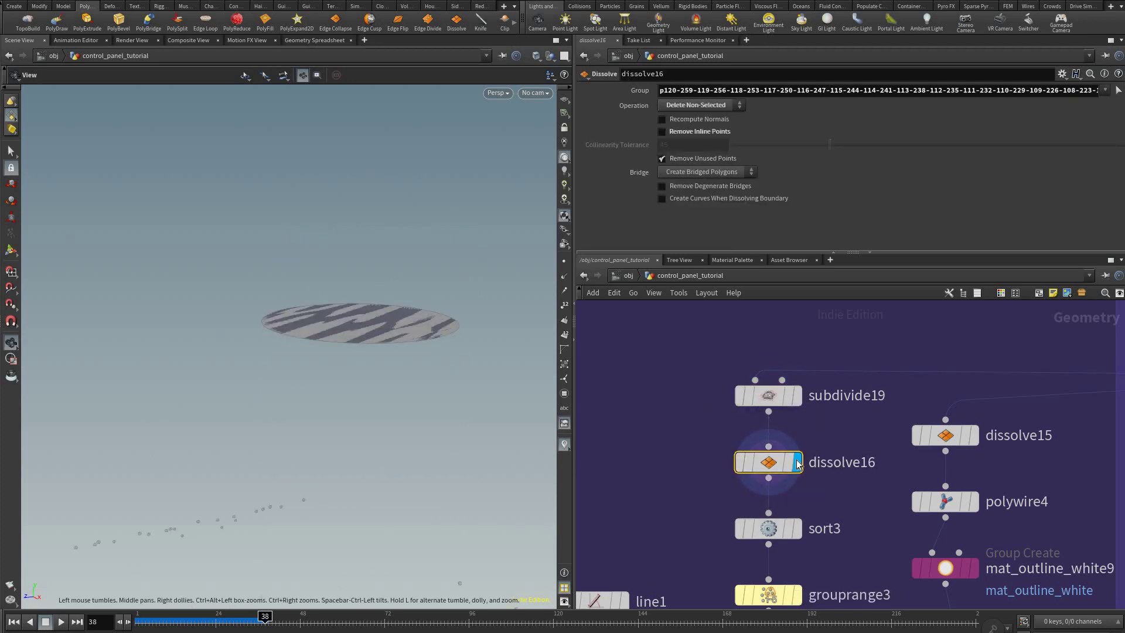
pyautogui.click(796, 395)
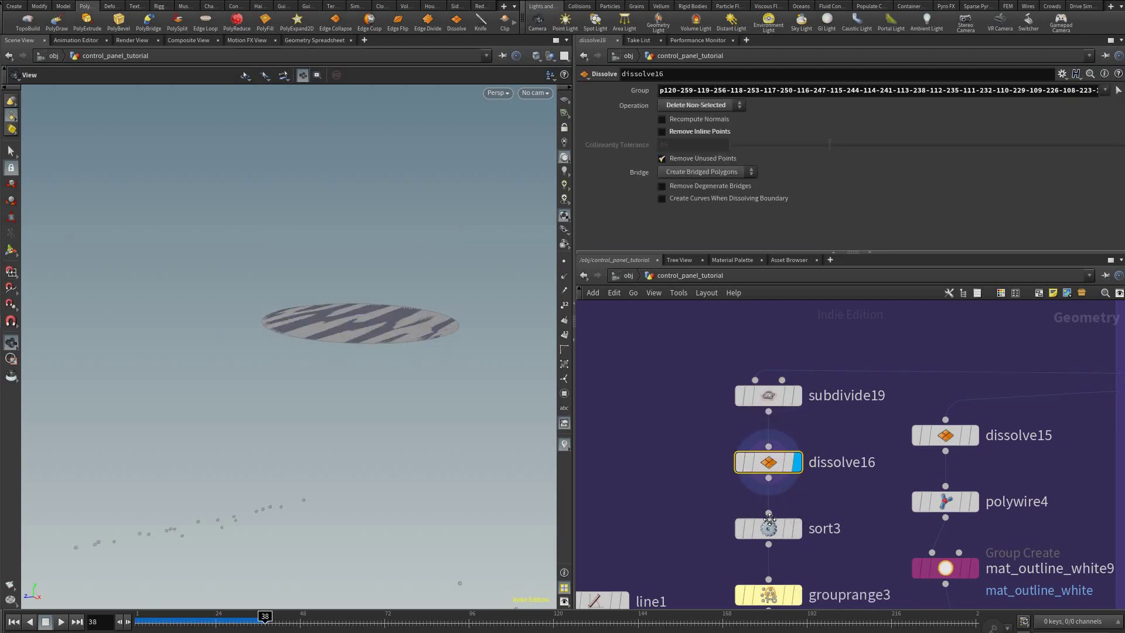
pyautogui.moveTo(874, 414)
pyautogui.mouseDown(button='middle')
pyautogui.moveTo(834, 503)
pyautogui.moveTo(827, 386)
pyautogui.moveTo(696, 585)
pyautogui.mouseUp(button='middle')
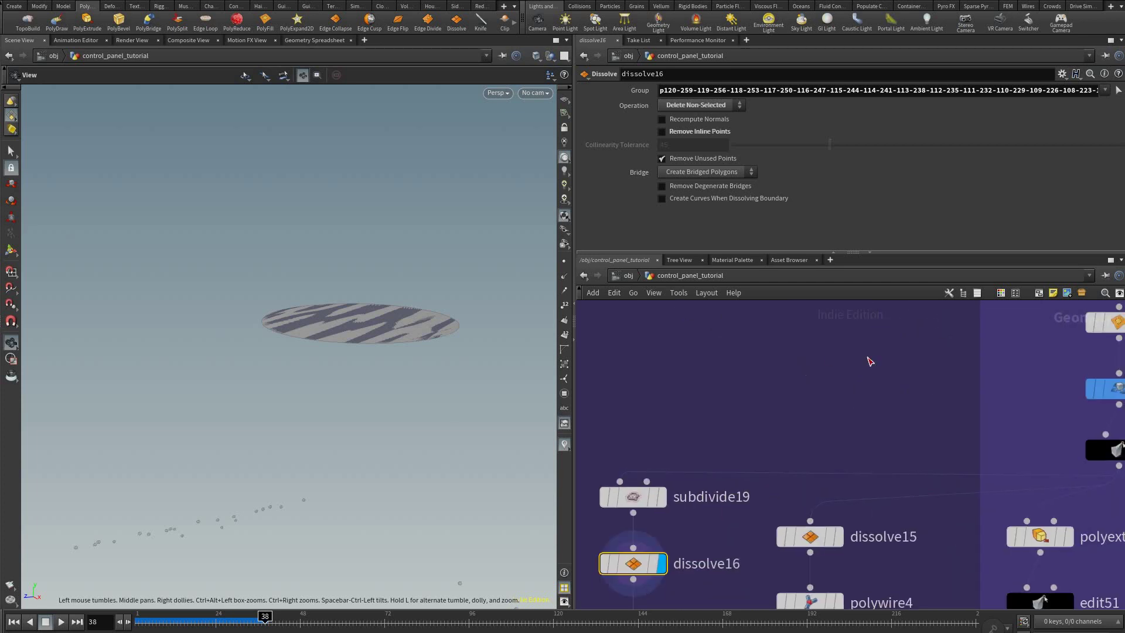
pyautogui.moveTo(869, 360); pyautogui.dragTo(612, 481, button='middle')
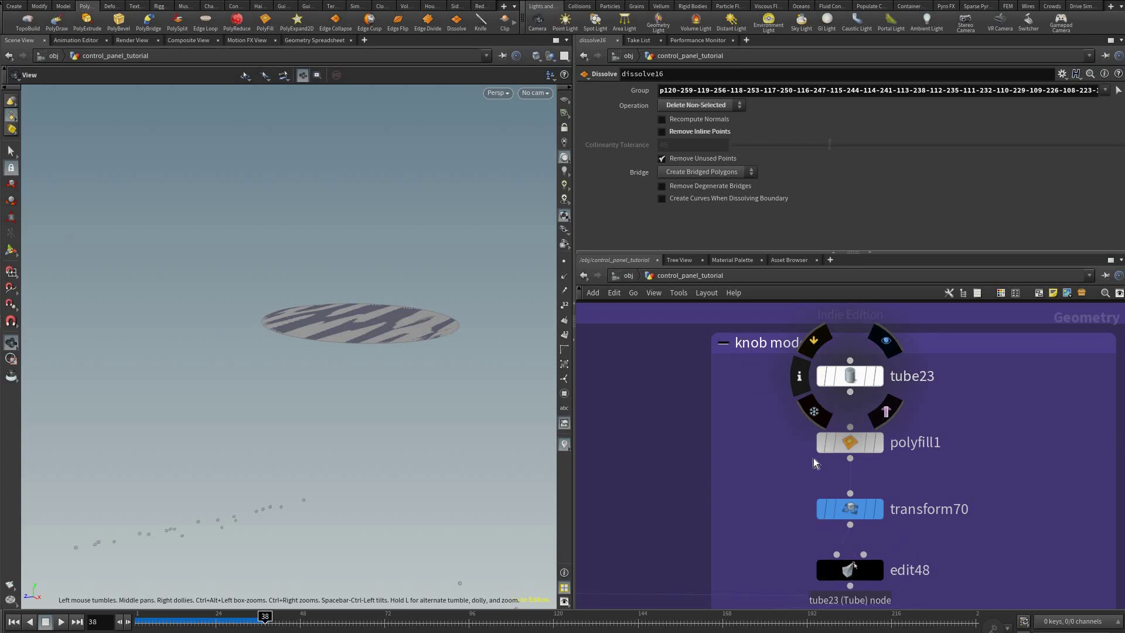
pyautogui.moveTo(712, 415); pyautogui.dragTo(1100, 370, button='middle')
pyautogui.moveTo(903, 370); pyautogui.dragTo(1024, 330, button='middle')
pyautogui.moveTo(953, 566); pyautogui.dragTo(808, 387, button='middle')
pyautogui.moveTo(748, 443); pyautogui.dragTo(852, 355, button='middle')
pyautogui.scroll(2, 853, 355)
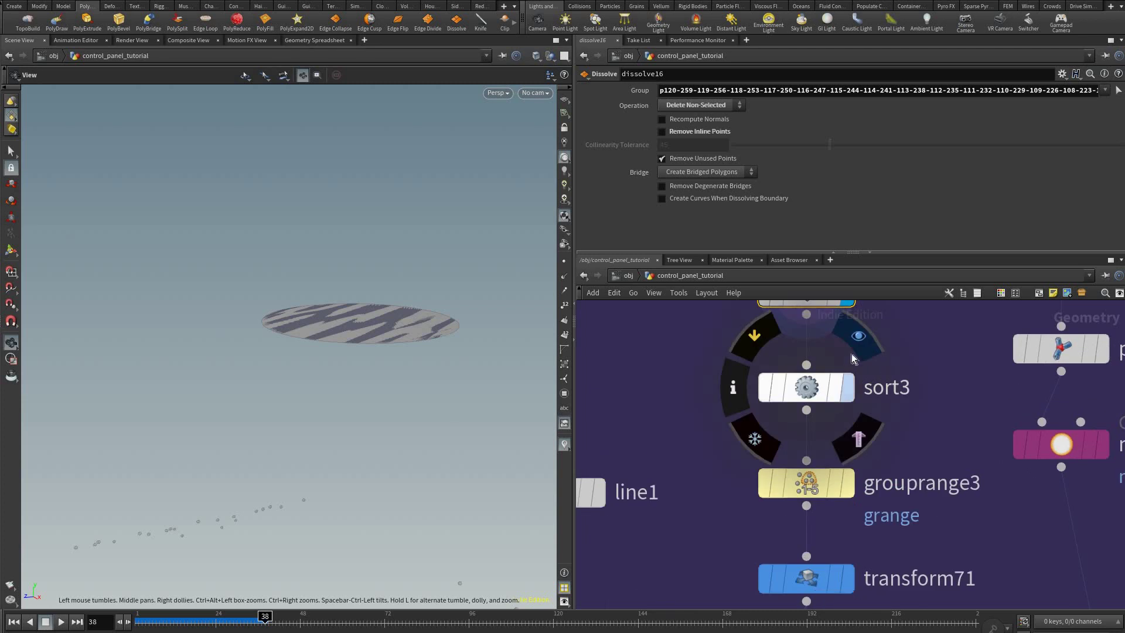
# - Display sort3 with its points and point numbers, and review its random point sort and seed expression
pyautogui.click(852, 354)
pyautogui.click(831, 397)
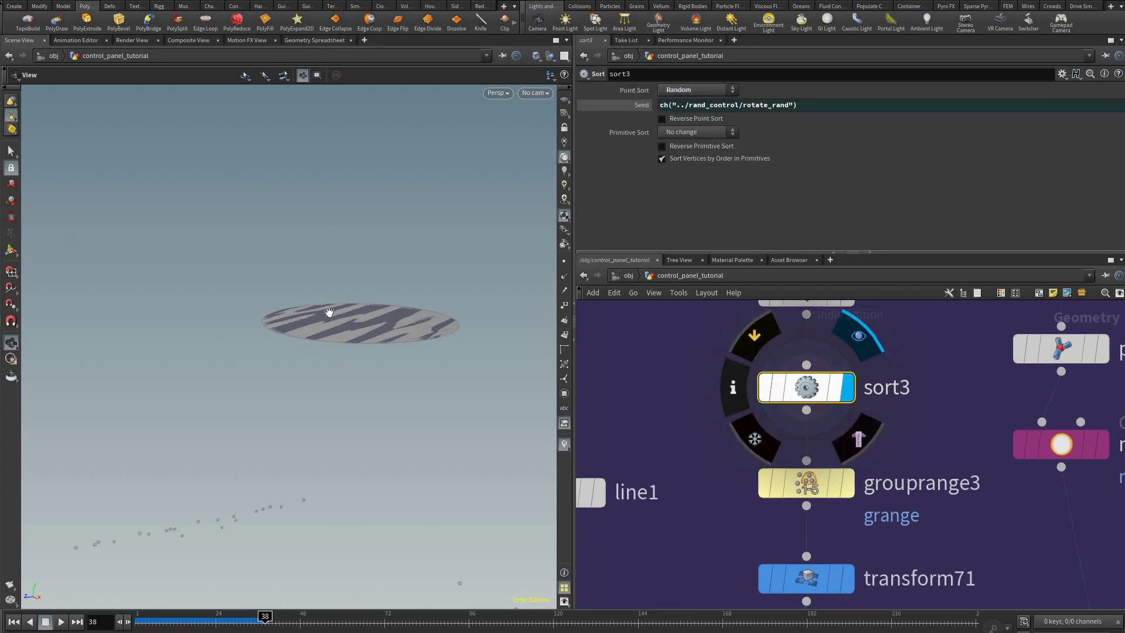
pyautogui.moveTo(363, 272); pyautogui.dragTo(350, 302)
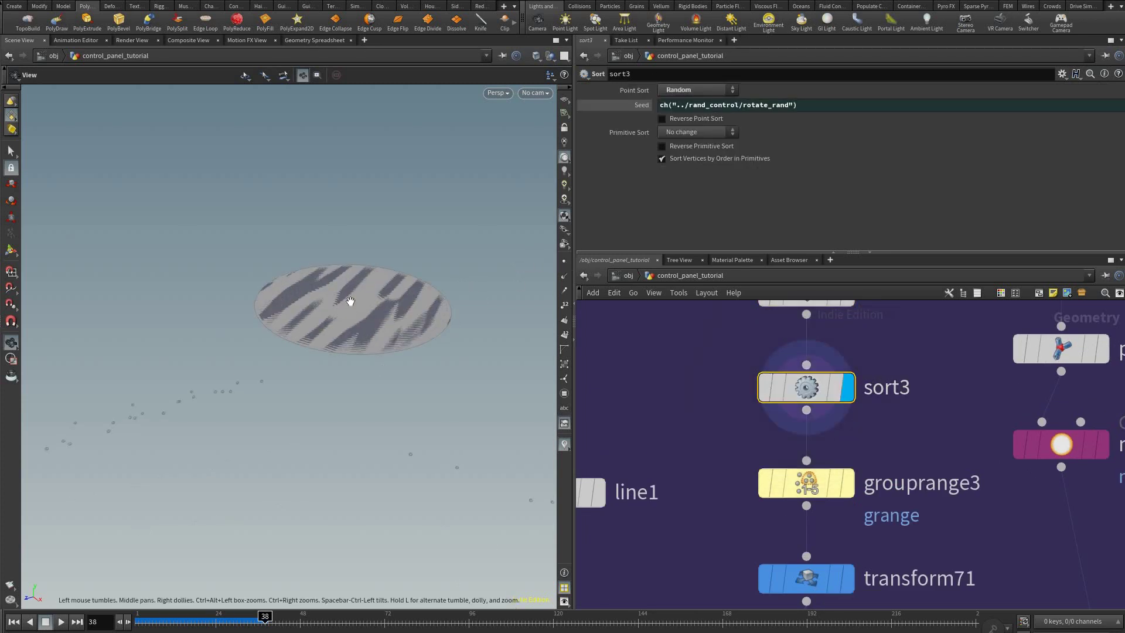
pyautogui.scroll(4, 350, 301)
pyautogui.click(563, 262)
pyautogui.moveTo(264, 364); pyautogui.dragTo(244, 382, button='middle')
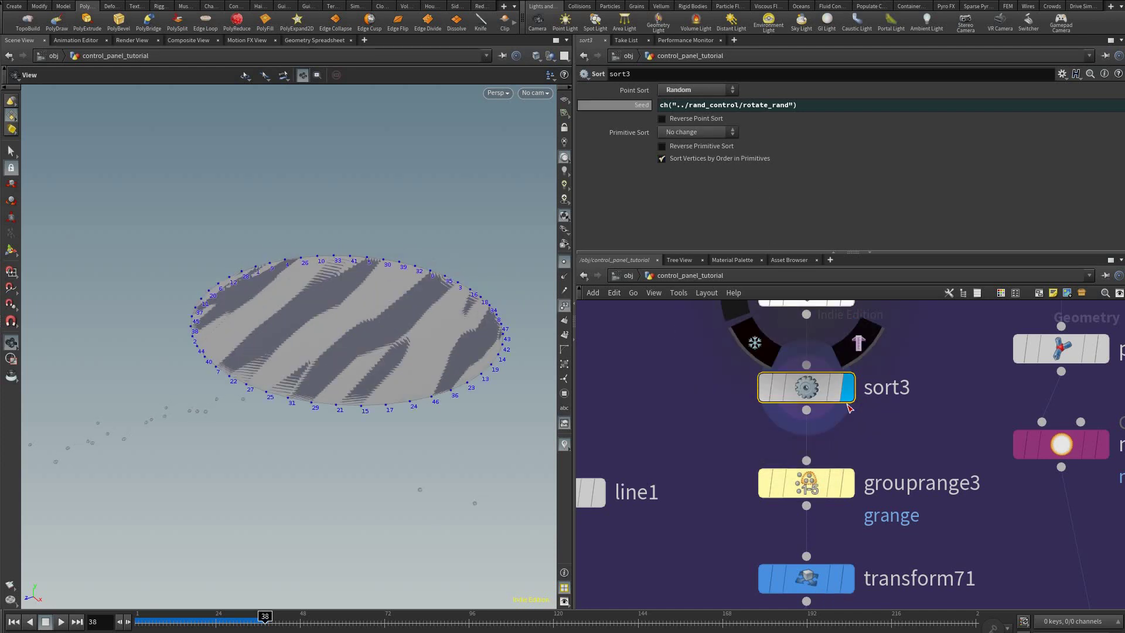
# - Display grouprange3 and review the start and end expression of its grange point group
pyautogui.moveTo(857, 430); pyautogui.dragTo(869, 378, button='middle')
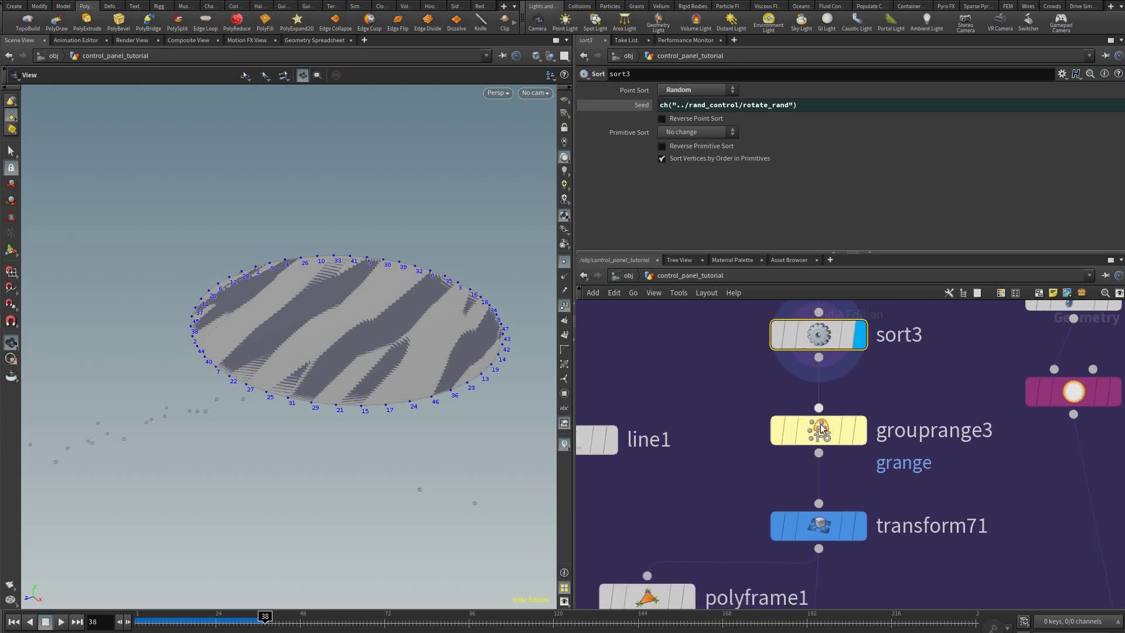
pyautogui.moveTo(821, 431)
pyautogui.click(870, 379)
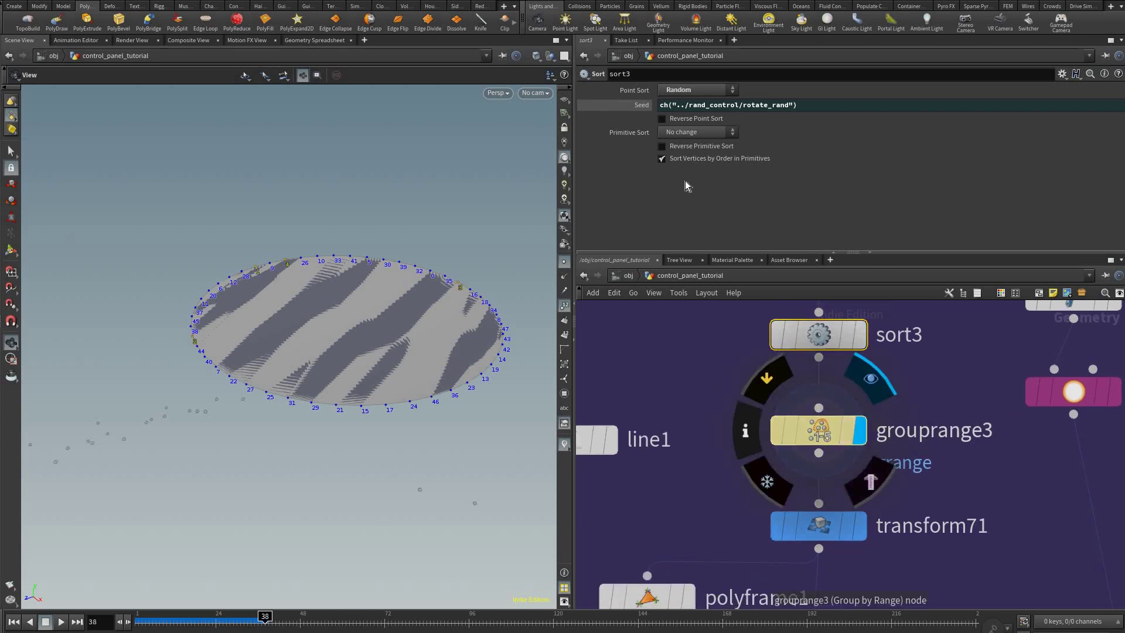
pyautogui.click(821, 431)
pyautogui.scroll(-1, 717, 178)
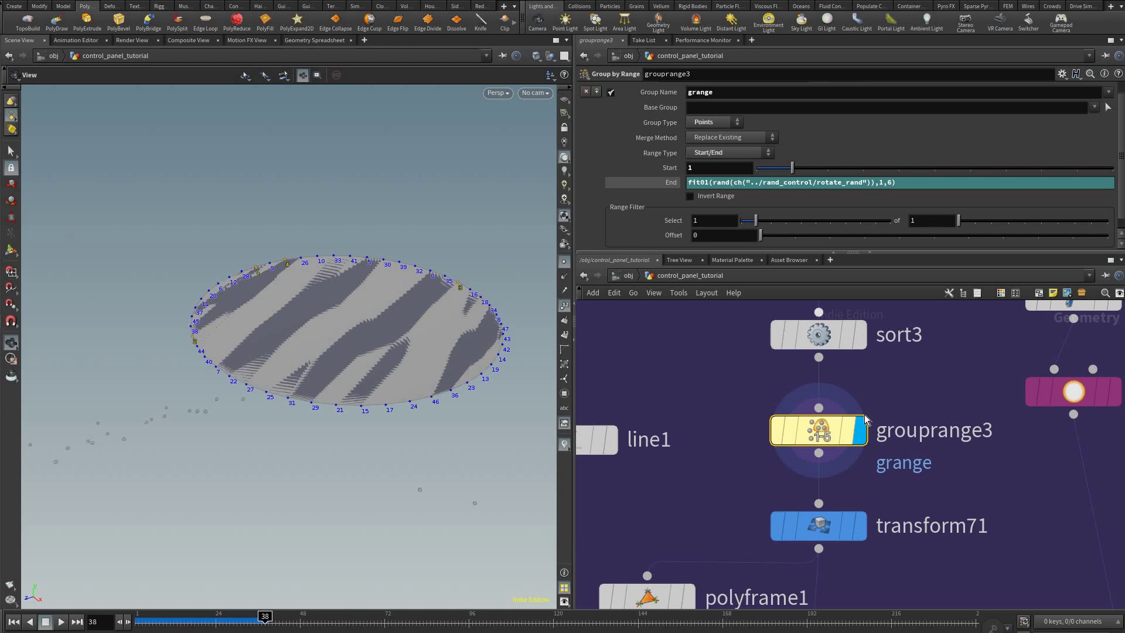
pyautogui.moveTo(867, 420)
pyautogui.moveTo(958, 403)
pyautogui.mouseDown(button='middle')
pyautogui.moveTo(970, 391)
pyautogui.moveTo(993, 403)
pyautogui.moveTo(943, 417)
pyautogui.mouseUp(button='middle')
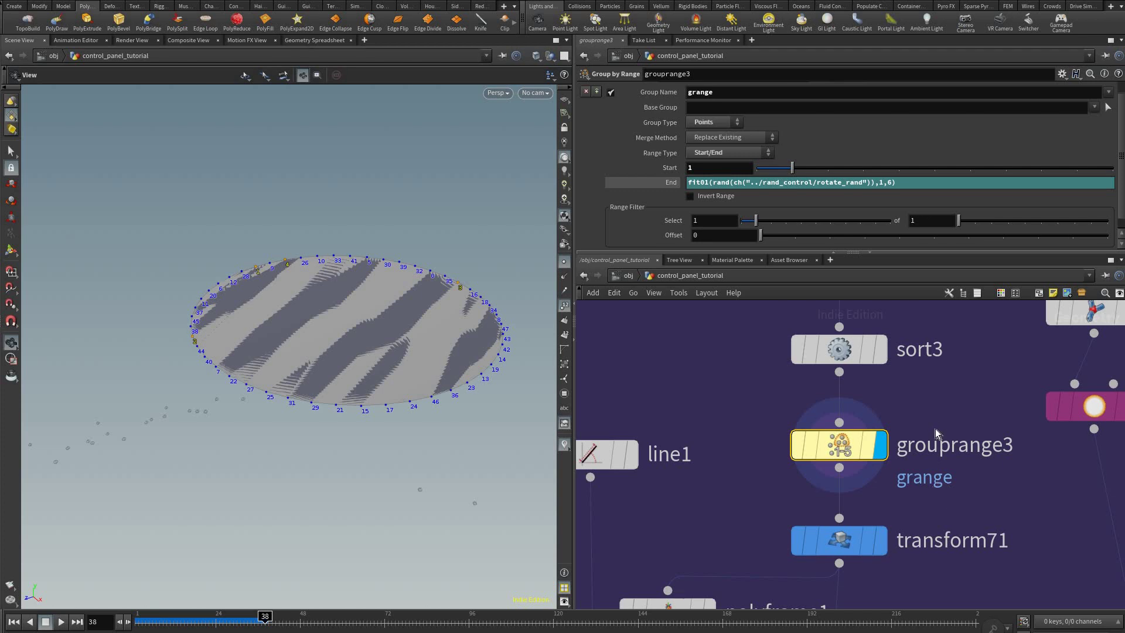
# - Display transform71 and review its translate and uniform scale settings for the ring
pyautogui.moveTo(902, 532); pyautogui.dragTo(897, 463, button='middle')
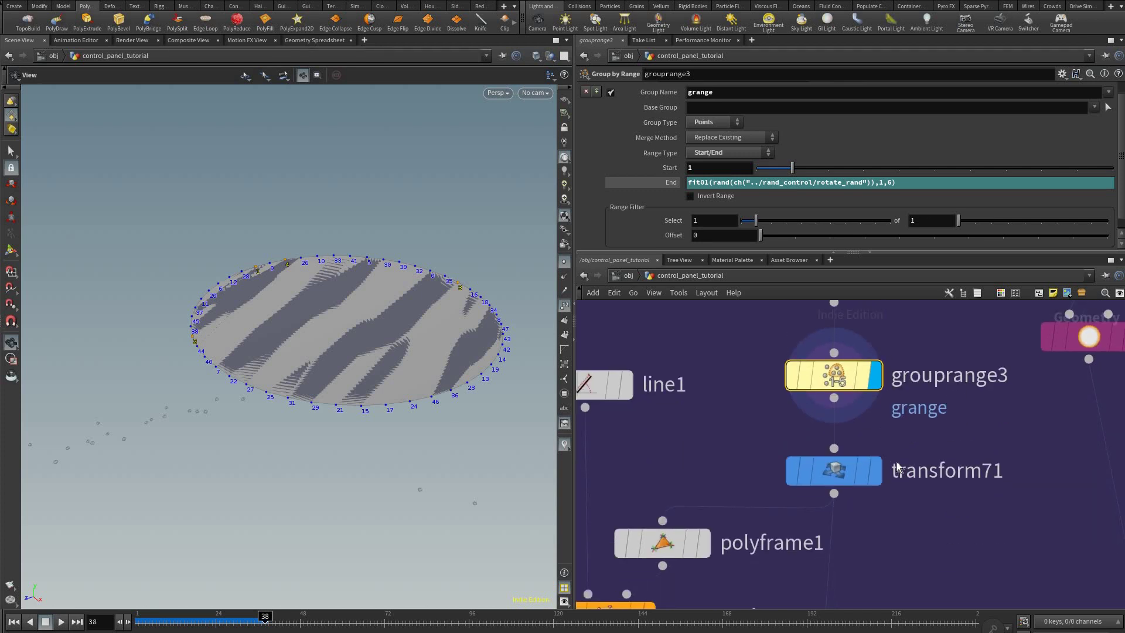
pyautogui.scroll(-2, 936, 442)
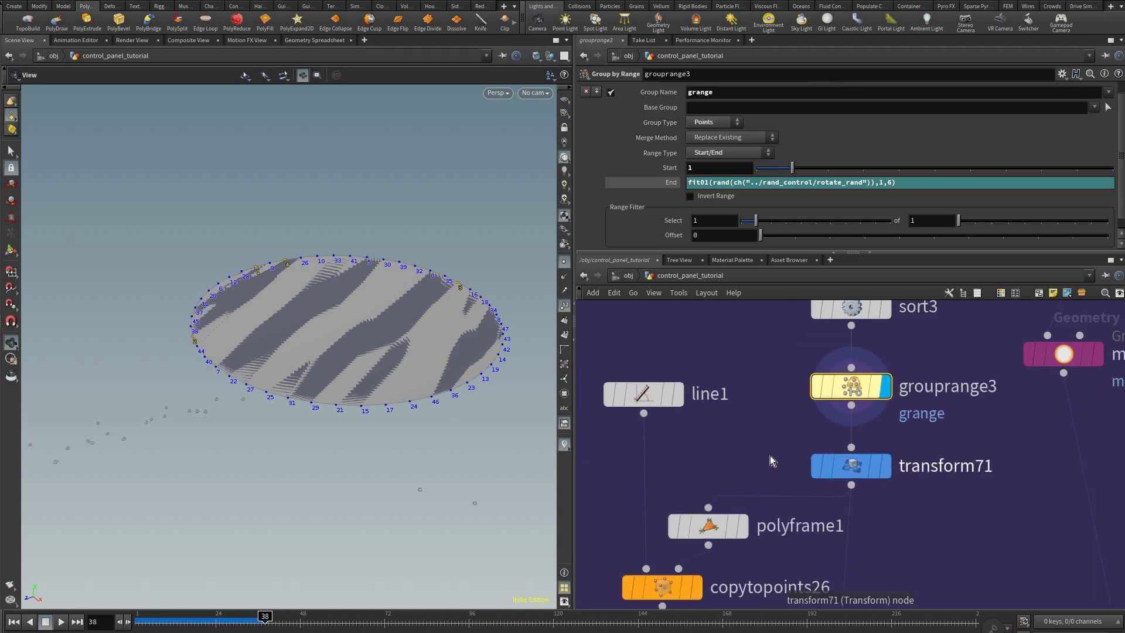
pyautogui.click(893, 423)
pyautogui.scroll(-2, 755, 435)
pyautogui.moveTo(774, 532); pyautogui.dragTo(758, 438, button='middle')
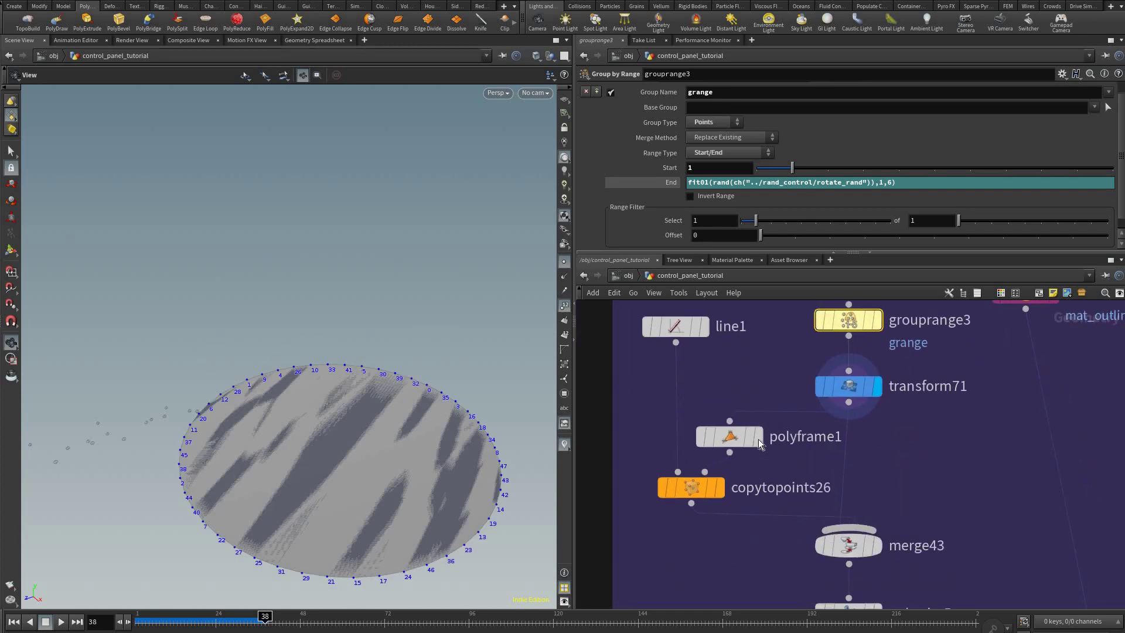
pyautogui.click(849, 387)
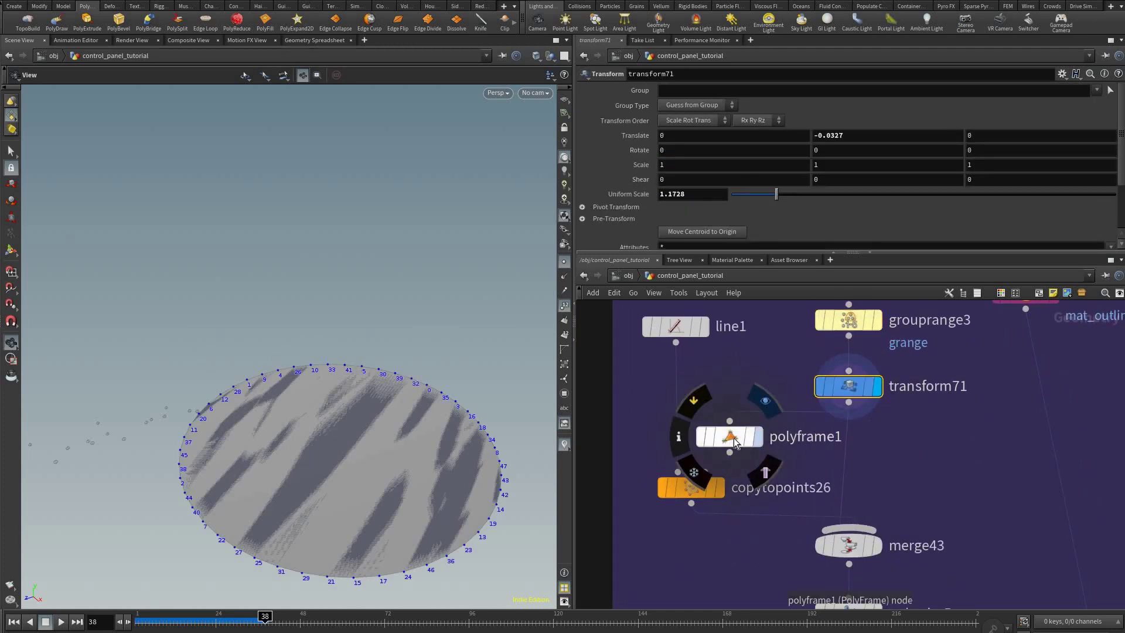
# - Display polyframe1, examine its Tangent Name setting, and turn on point normals for the ring
pyautogui.click(759, 439)
pyautogui.click(760, 442)
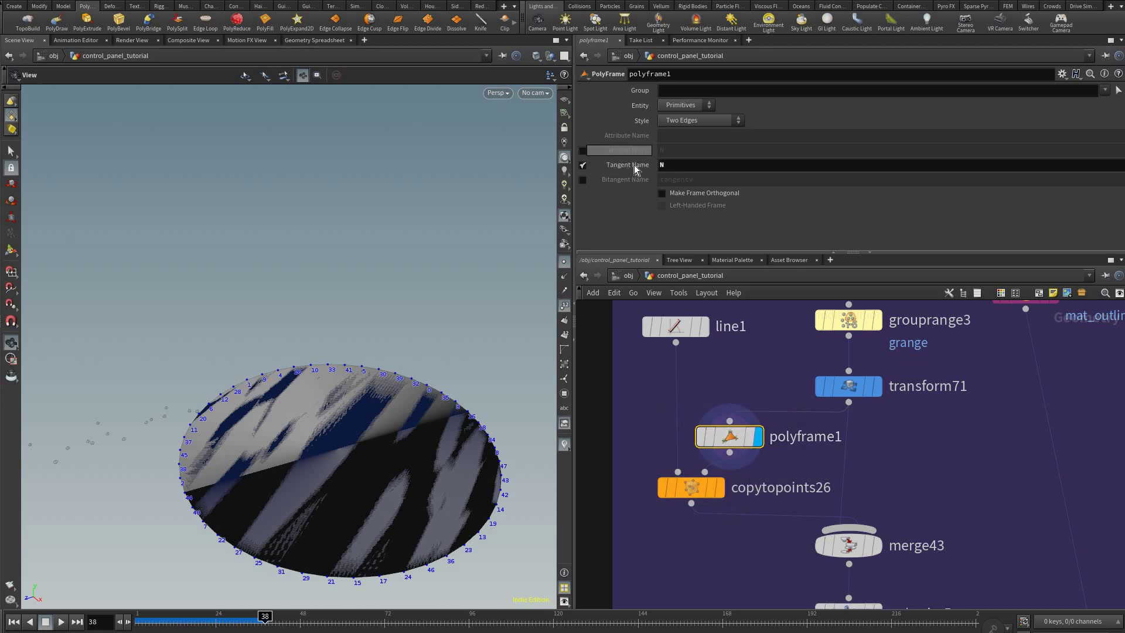
pyautogui.doubleClick(664, 165)
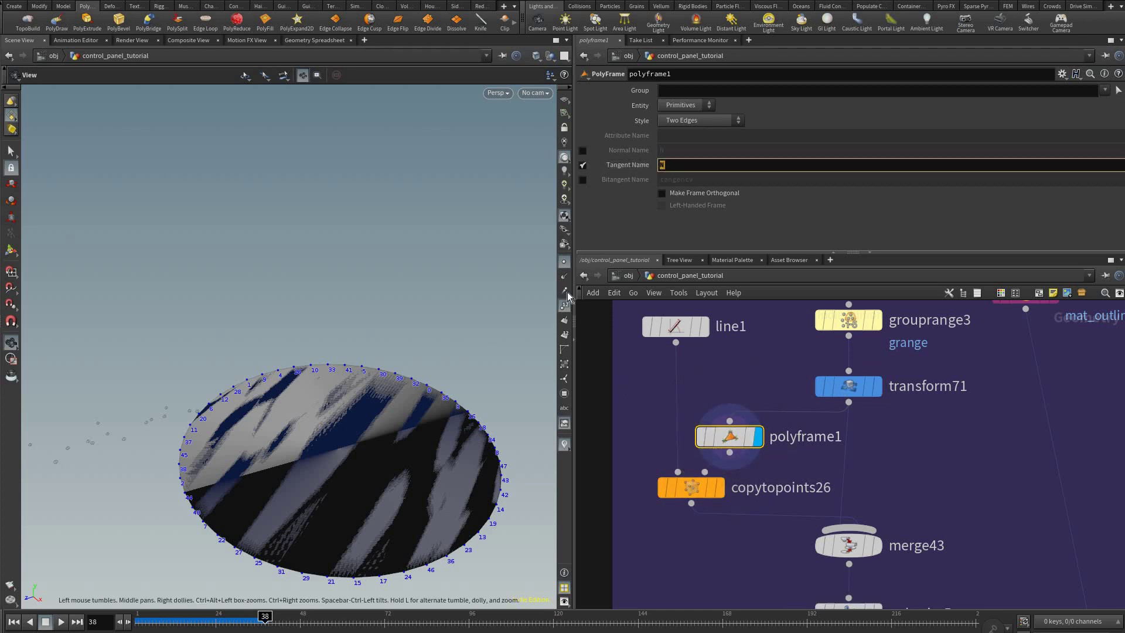
pyautogui.moveTo(542, 298); pyautogui.dragTo(531, 298, button='middle')
# - Compare the ring's point normals at transform71 and polyframe1 by displaying them alternately from different angles
pyautogui.click(878, 386)
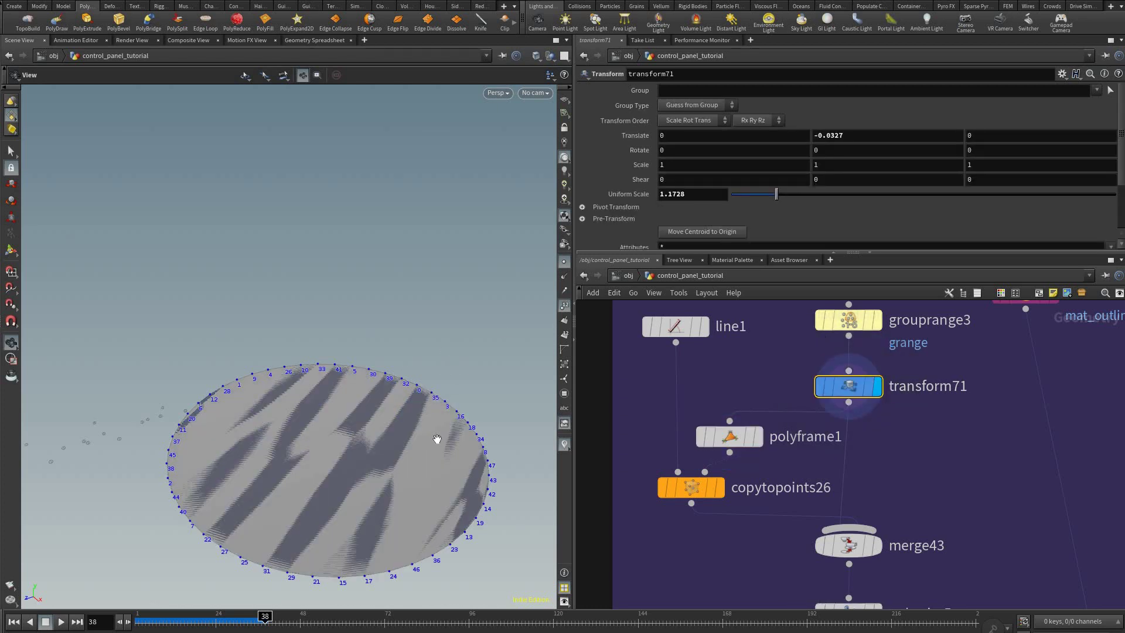
pyautogui.moveTo(432, 423); pyautogui.dragTo(431, 398)
pyautogui.scroll(4, 431, 398)
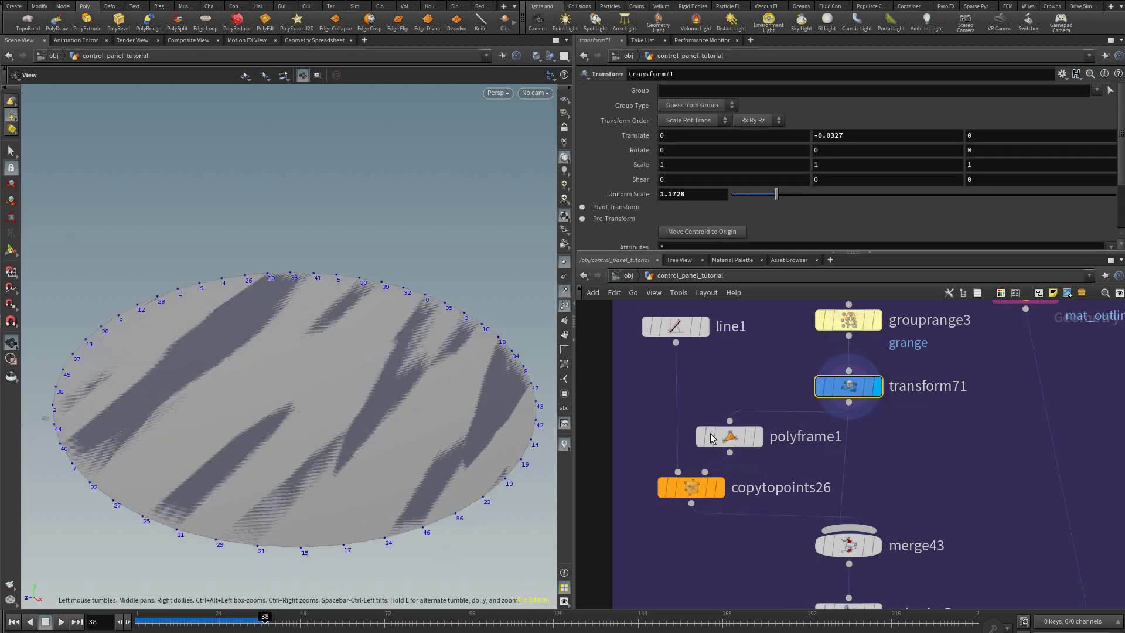
pyautogui.click(758, 437)
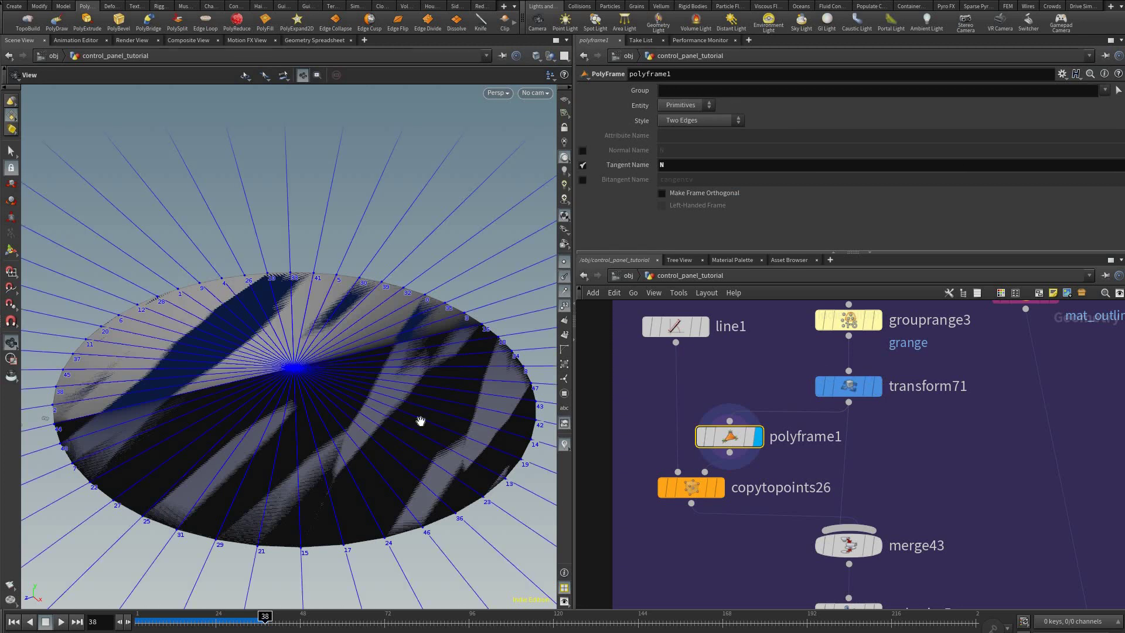
pyautogui.click(873, 386)
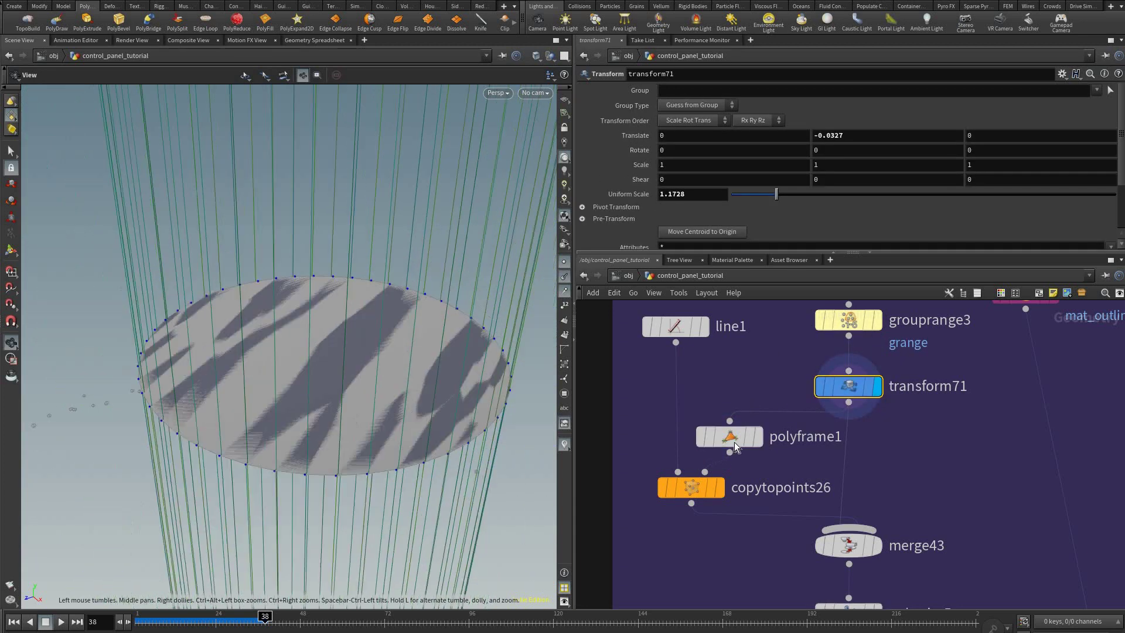
pyautogui.moveTo(303, 486); pyautogui.dragTo(302, 436)
pyautogui.click(759, 436)
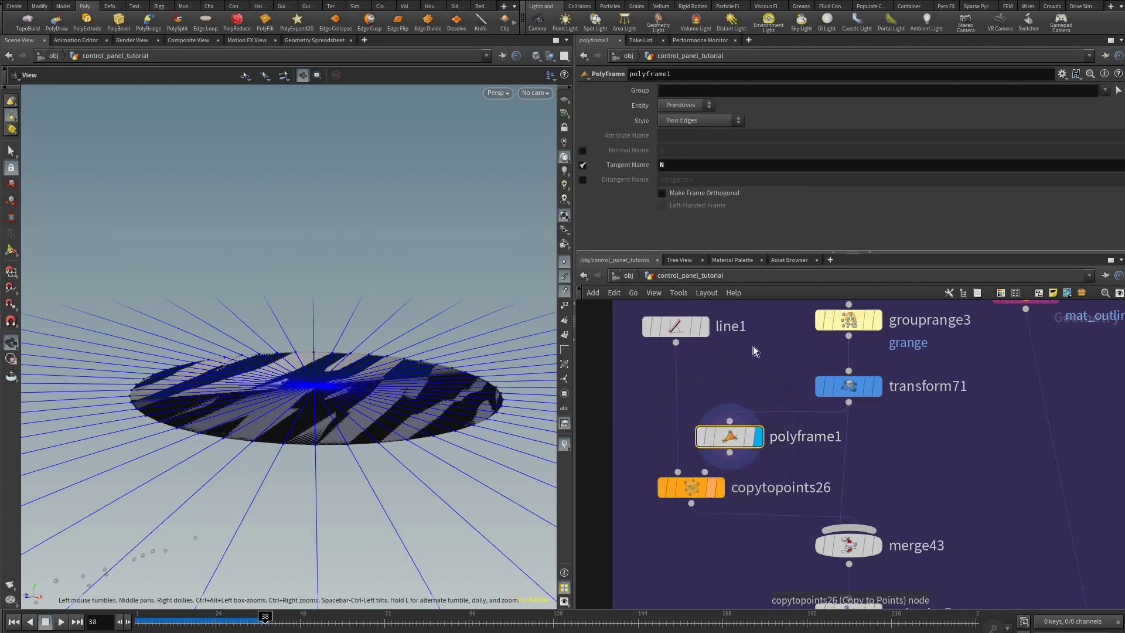
# - Display copytopoints26, review the line1 settings, and orbit around the copied tick lines
pyautogui.click(720, 487)
pyautogui.click(676, 327)
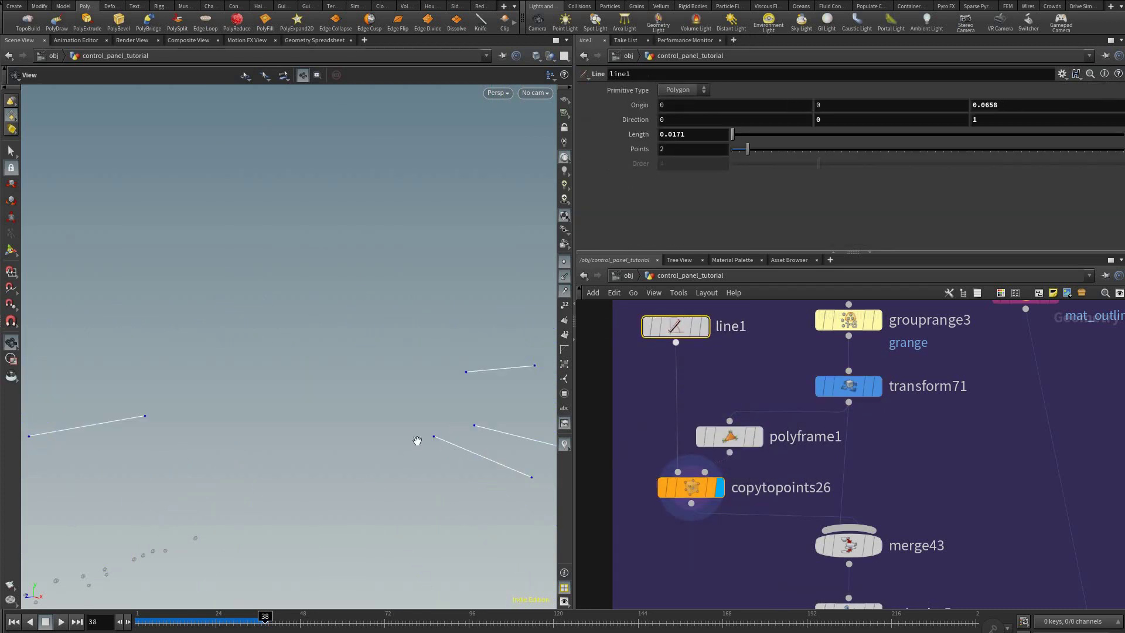
pyautogui.moveTo(369, 454); pyautogui.dragTo(220, 443)
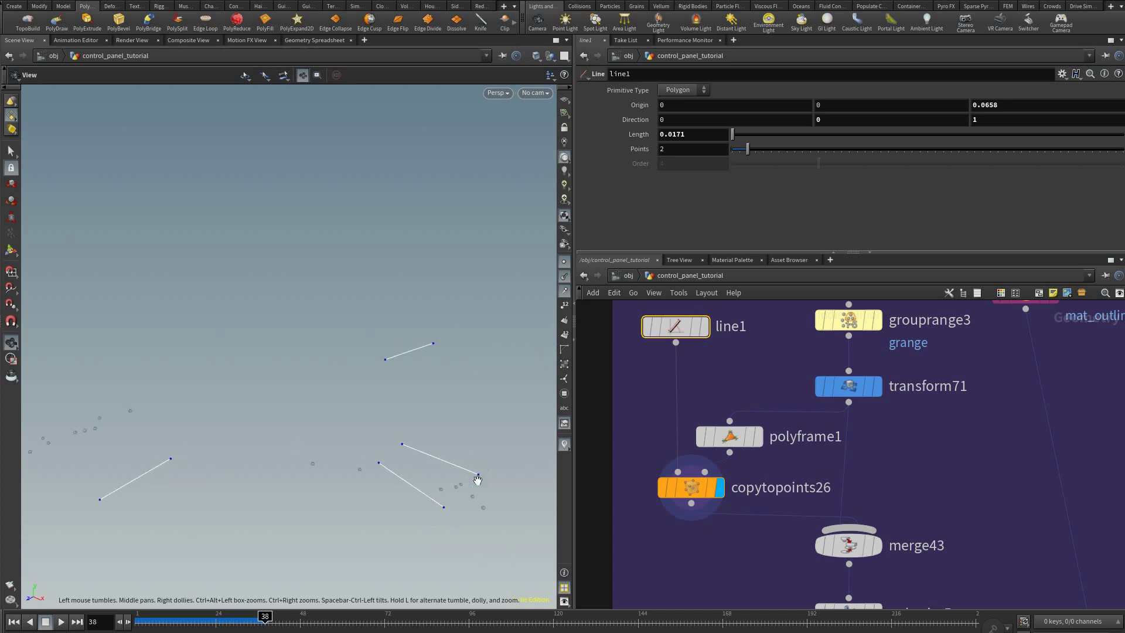
# - Try seed offsets of +2 and +5 on sort3, and set the seed to ch("../rand_control/rotate_rand")+8
pyautogui.scroll(-5, 828, 439)
pyautogui.click(834, 437)
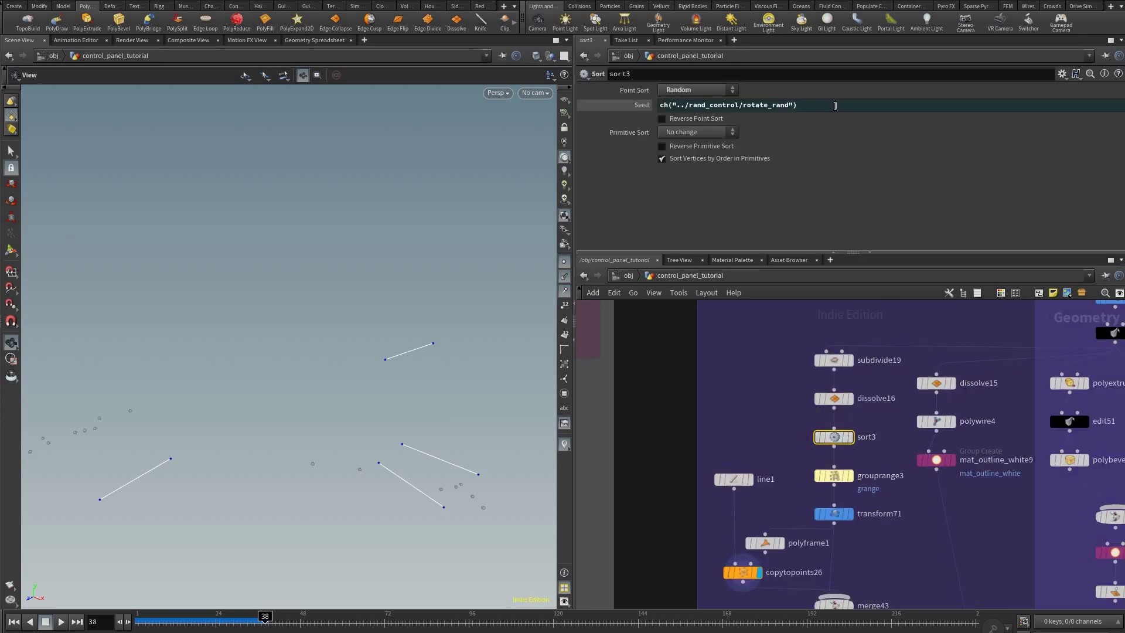
pyautogui.click(835, 106)
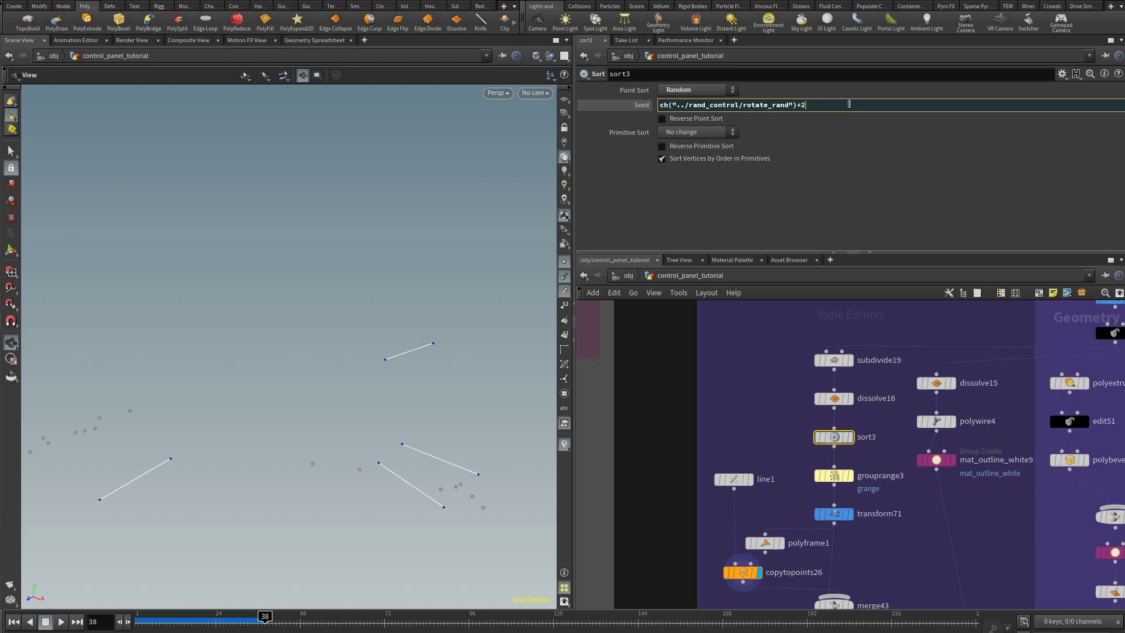
pyautogui.press('Return')
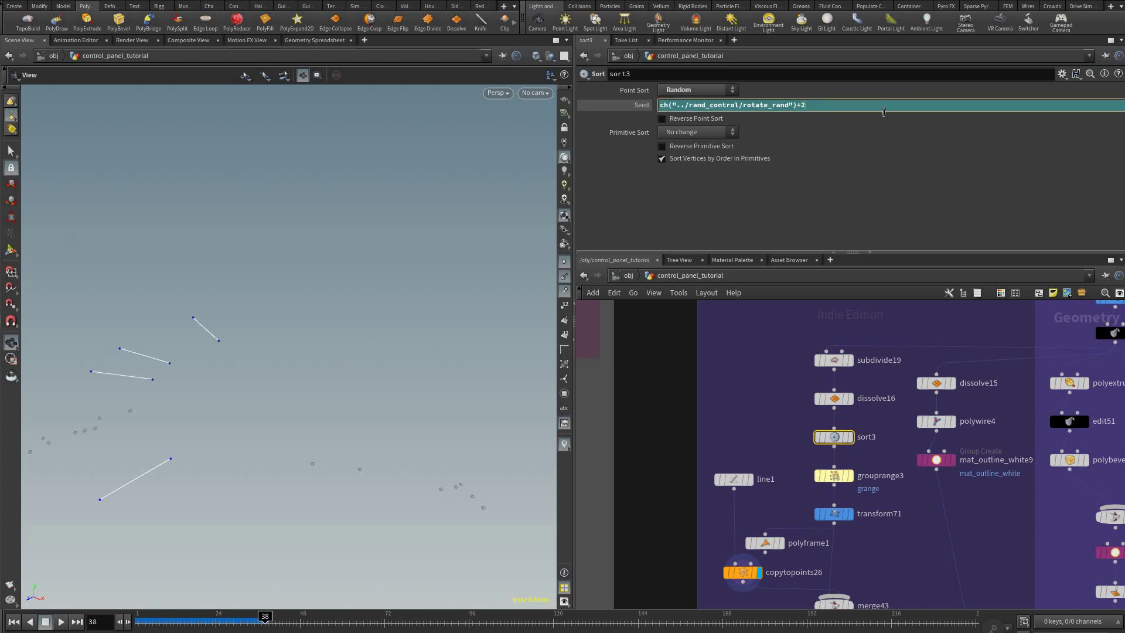
pyautogui.press('Return')
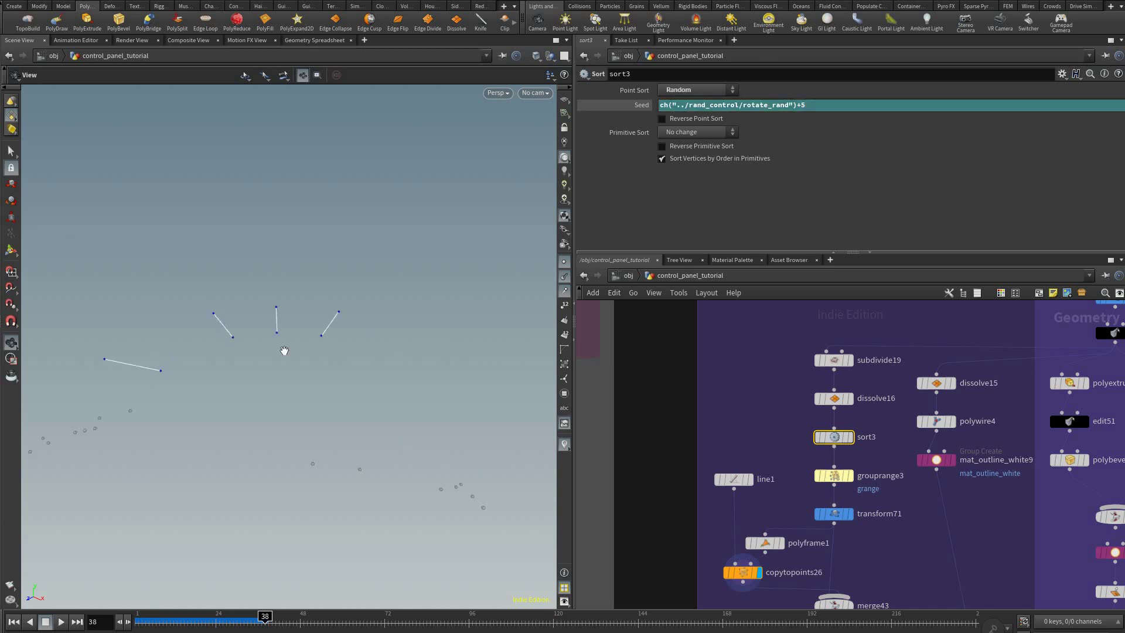
pyautogui.press('BackSpace')
pyautogui.write('8')
pyautogui.press('Return')
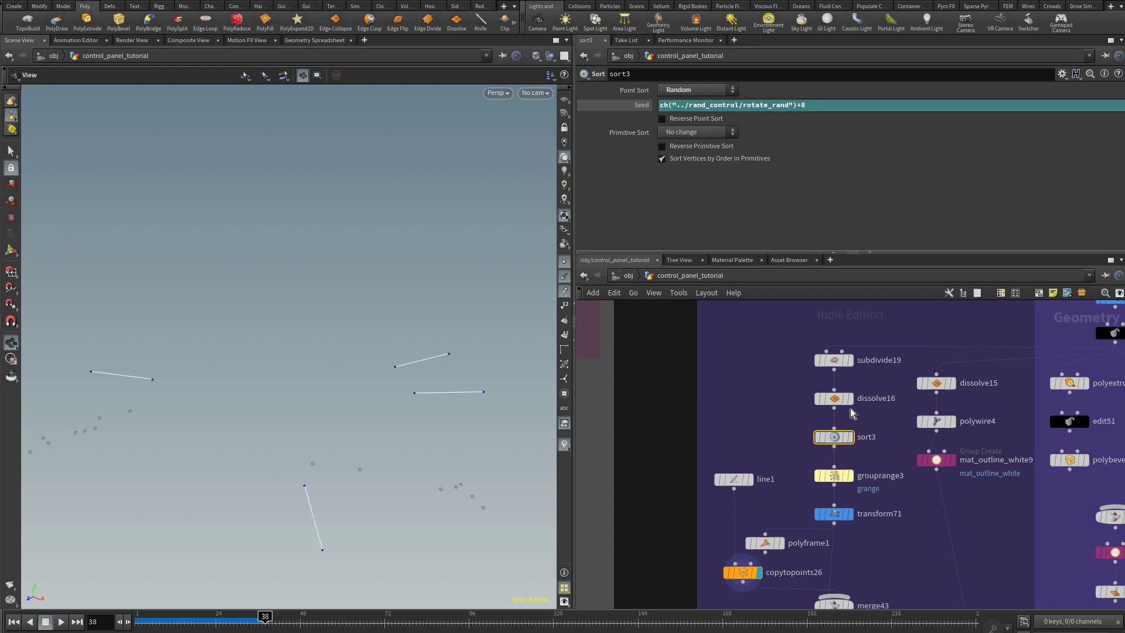
# - Display merge43, polywire5 and transform71 for comparison, review the polywire5 settings, and display the assembled knob at merge42
pyautogui.moveTo(856, 469); pyautogui.dragTo(850, 275, button='middle')
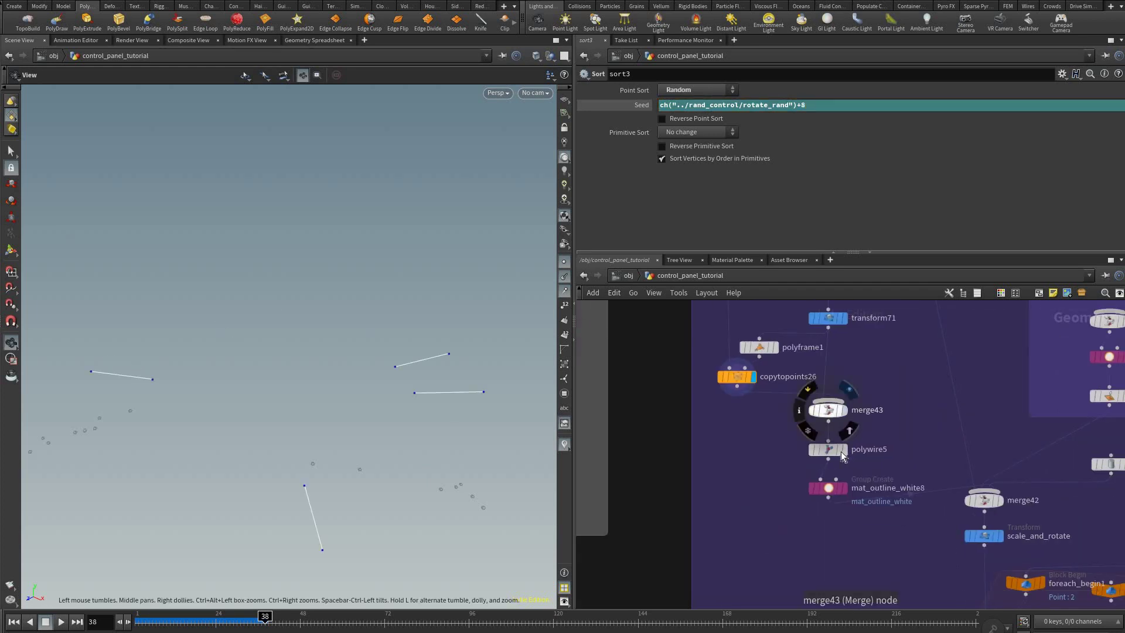
pyautogui.click(851, 410)
pyautogui.click(845, 449)
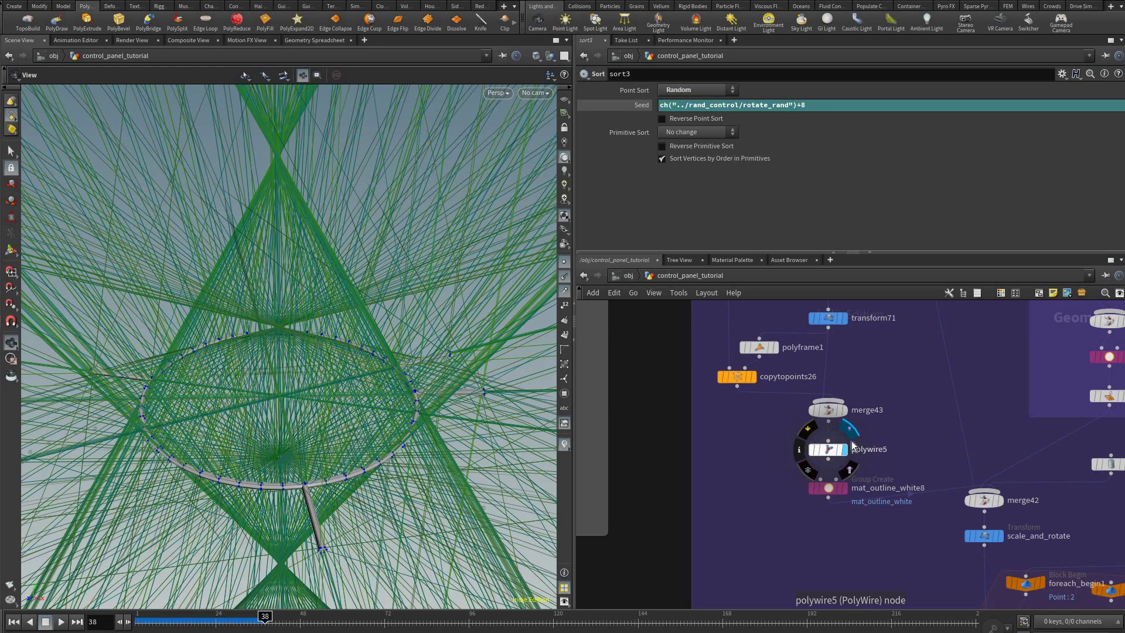
pyautogui.moveTo(831, 455); pyautogui.dragTo(835, 504, button='middle')
pyautogui.click(848, 367)
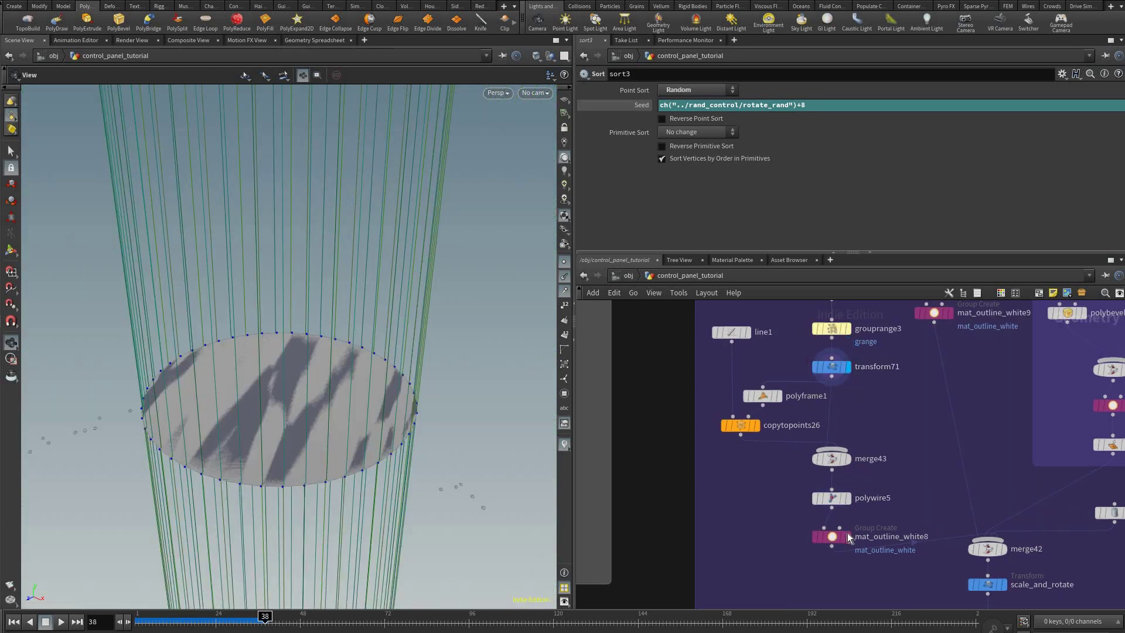
pyautogui.click(848, 498)
pyautogui.click(831, 498)
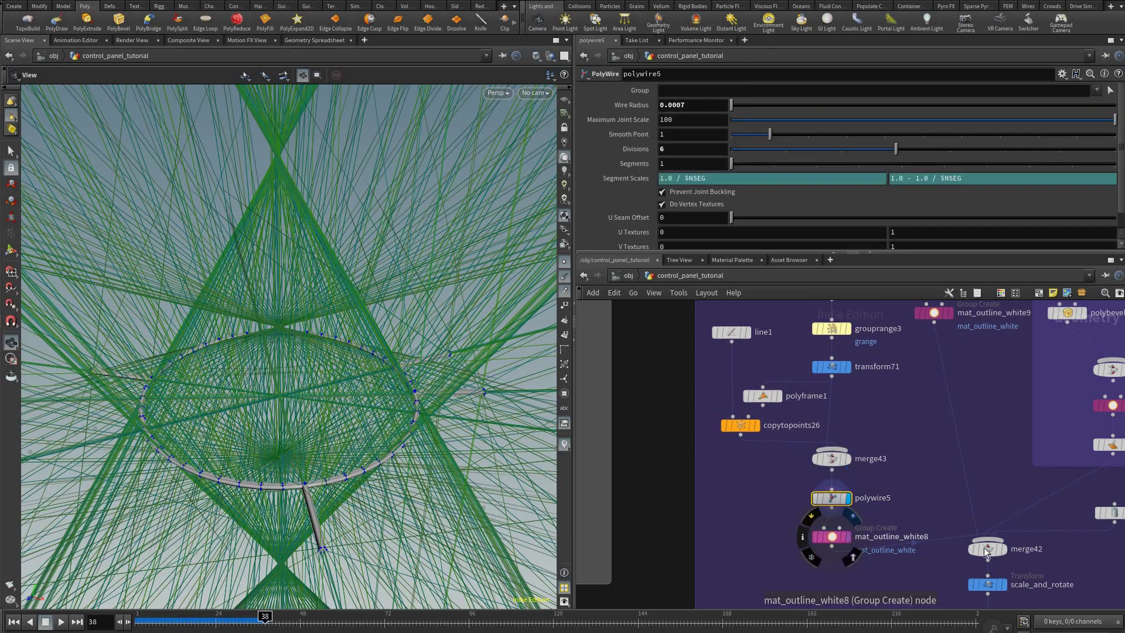
pyautogui.click(1004, 549)
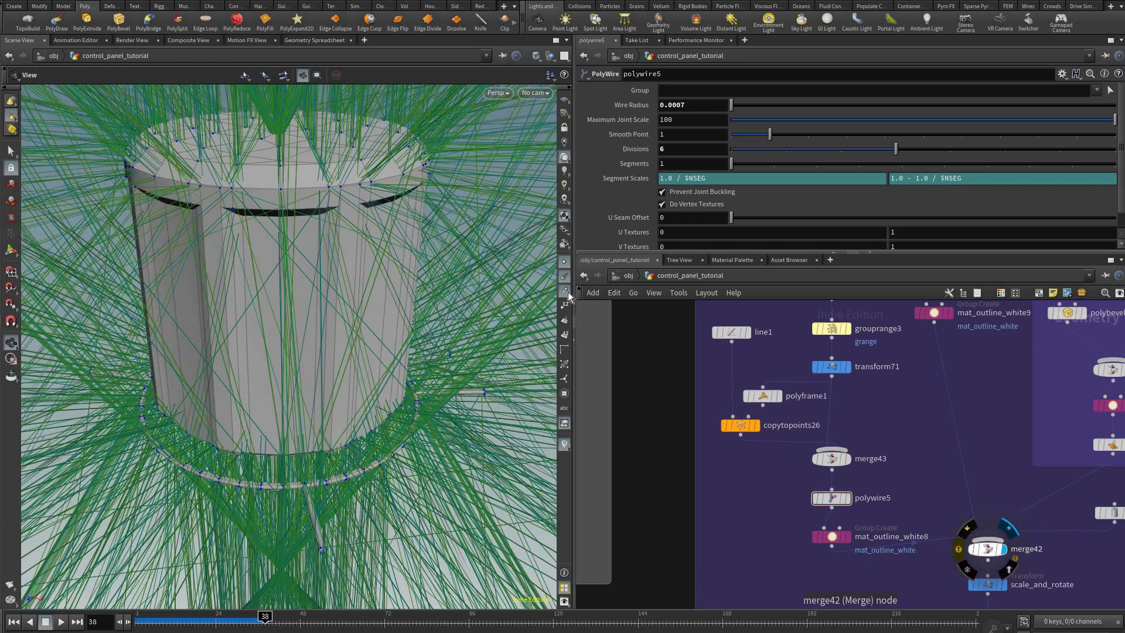
# - Select merge42, hide the point normals, and inspect the assembled knob with its ring and tick marks from another angle
pyautogui.click(988, 549)
pyautogui.click(564, 276)
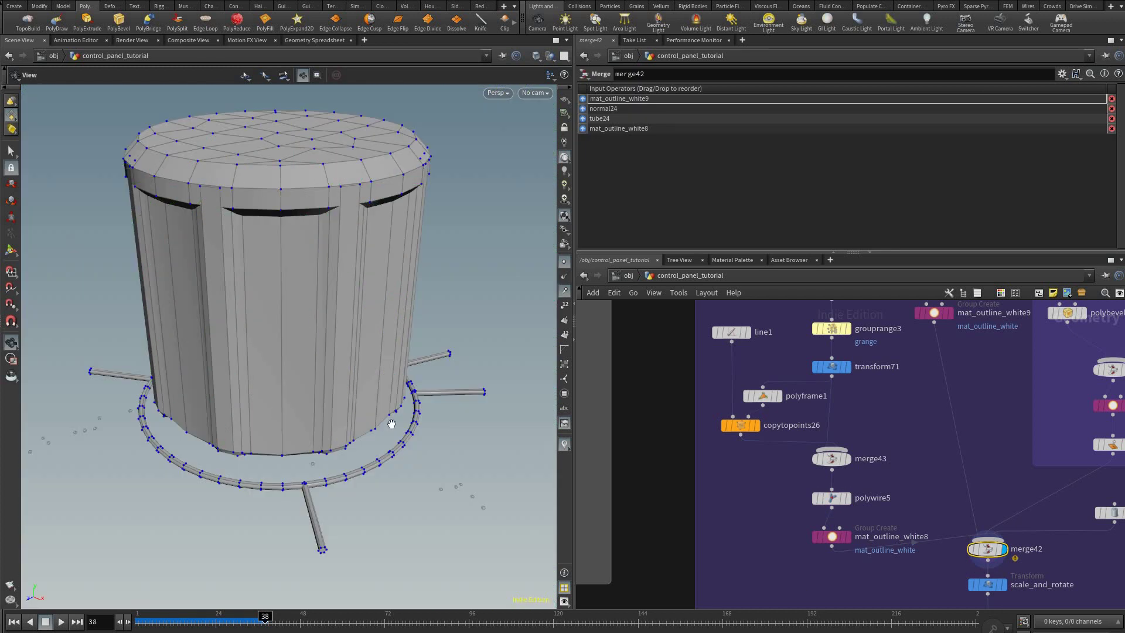
pyautogui.moveTo(443, 415); pyautogui.dragTo(369, 424)
pyautogui.moveTo(419, 448); pyautogui.dragTo(393, 456, button='middle')
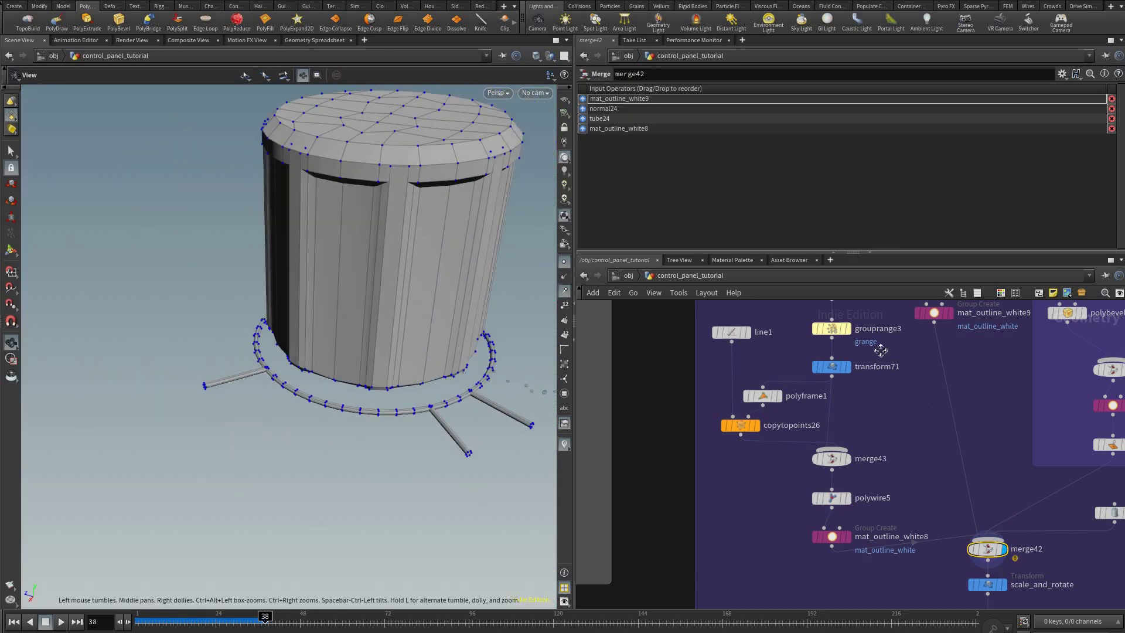
# - Display tube24 on its own and display merge42 again to examine where the tube sits beneath the knob
pyautogui.scroll(-2, 990, 551)
pyautogui.moveTo(961, 603); pyautogui.dragTo(835, 447, button='middle')
pyautogui.moveTo(1014, 360); pyautogui.dragTo(967, 498, button='middle')
pyautogui.scroll(4, 910, 536)
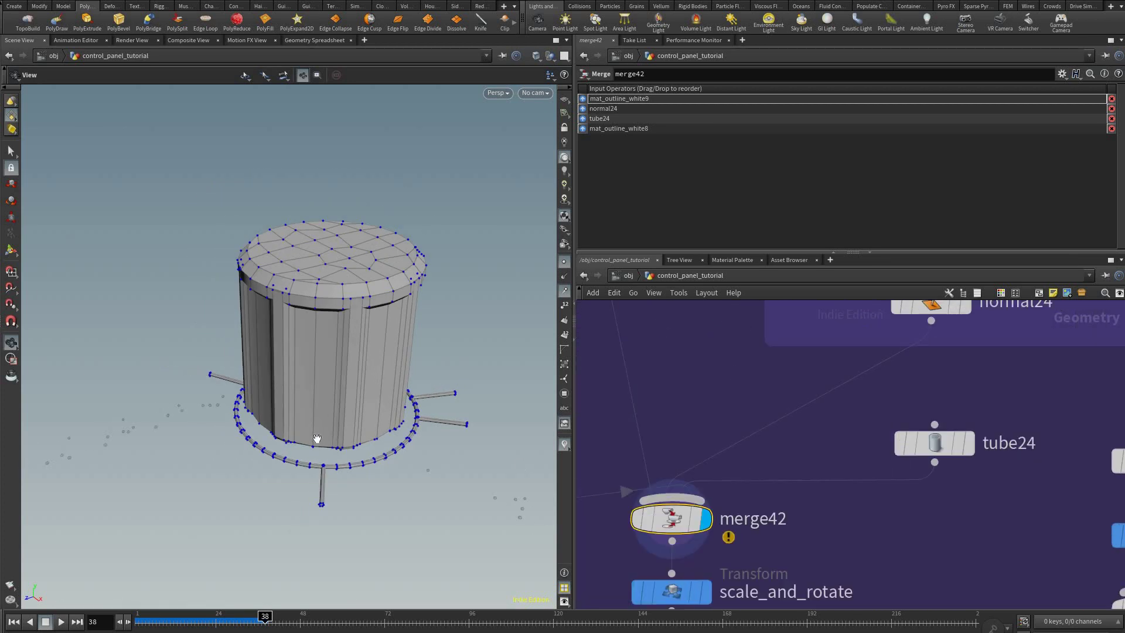
pyautogui.click(935, 443)
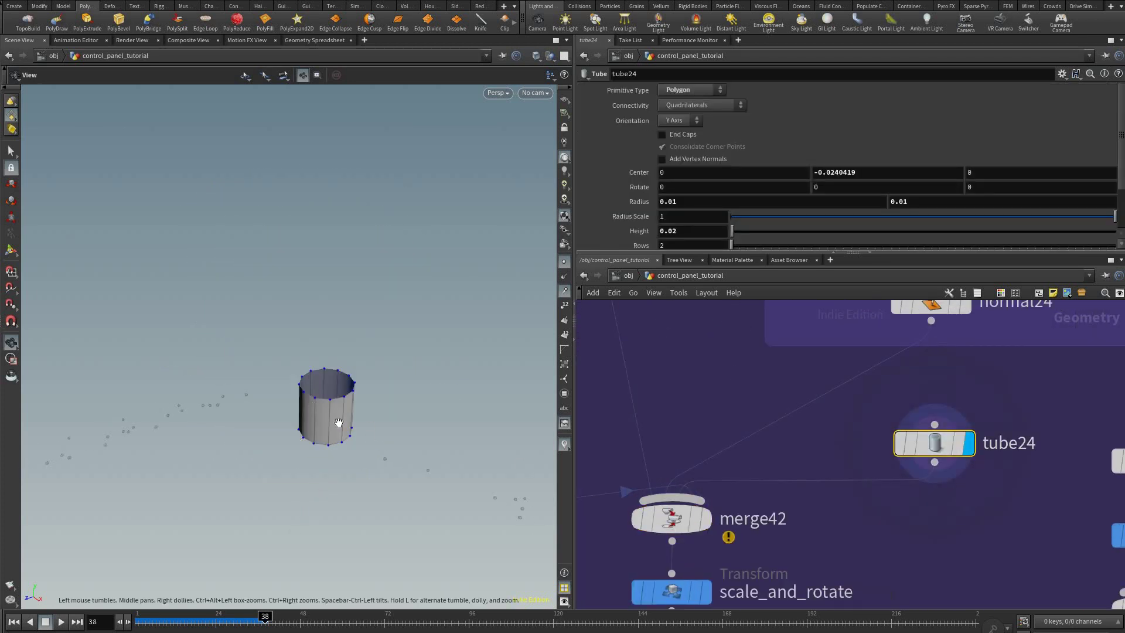
pyautogui.click(672, 518)
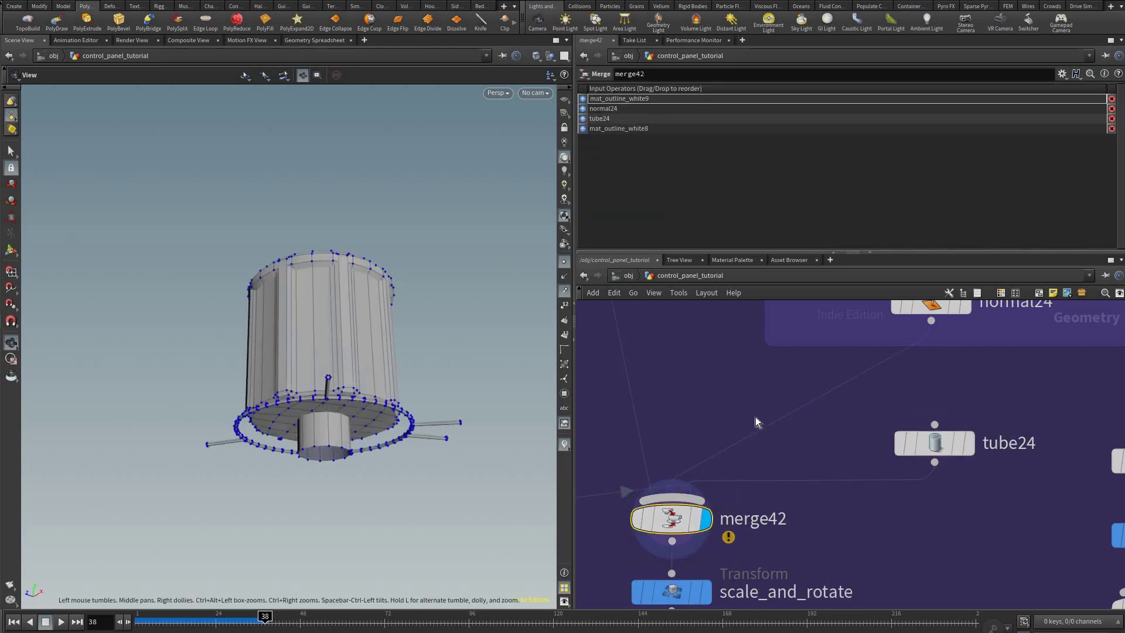
# - Display scale_and_rotate to review its rotation expression and uniform scale, and display copytopoints30 inside the for-each block
pyautogui.moveTo(810, 417); pyautogui.dragTo(902, 235, button='middle')
pyautogui.click(768, 410)
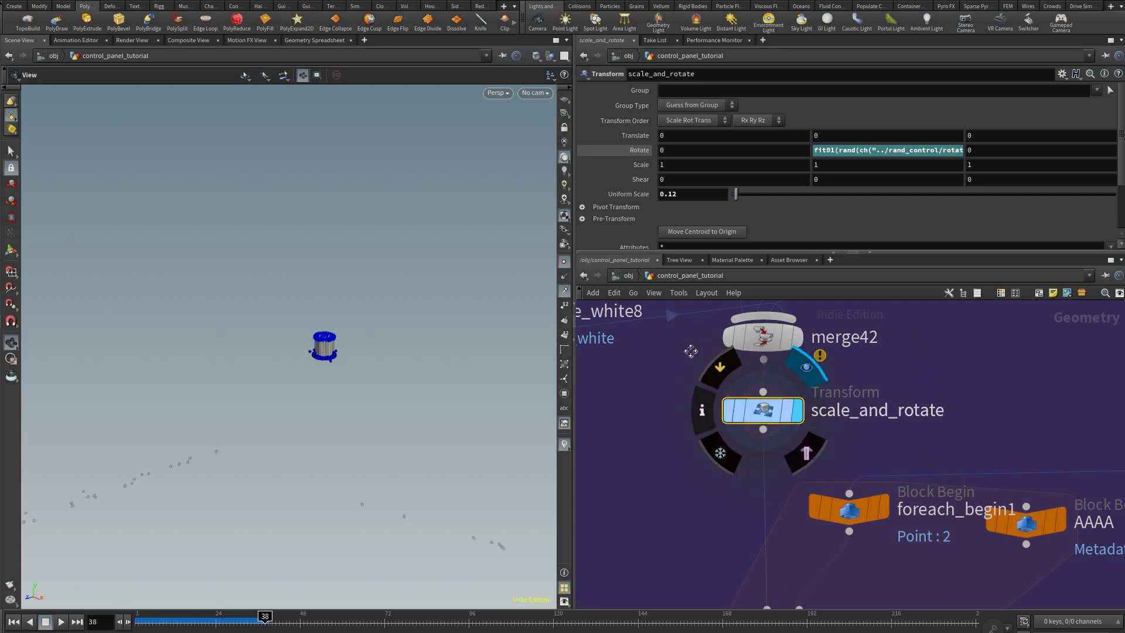
pyautogui.moveTo(746, 520); pyautogui.dragTo(723, 394, button='middle')
pyautogui.moveTo(812, 388); pyautogui.dragTo(753, 292, button='middle')
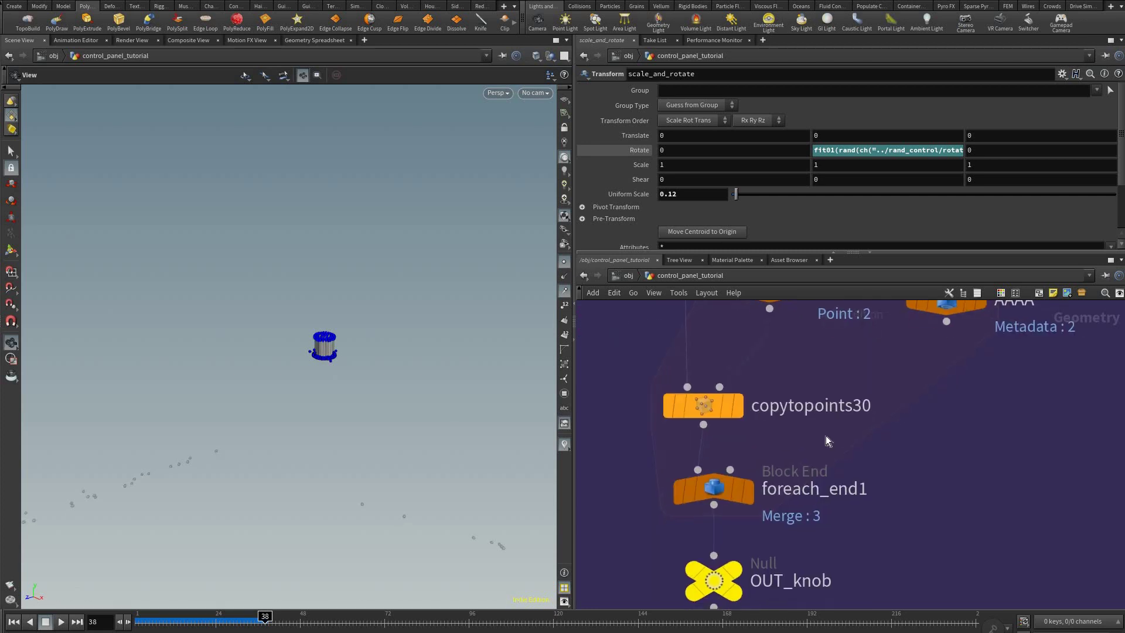
pyautogui.moveTo(922, 457); pyautogui.dragTo(990, 505, button='middle')
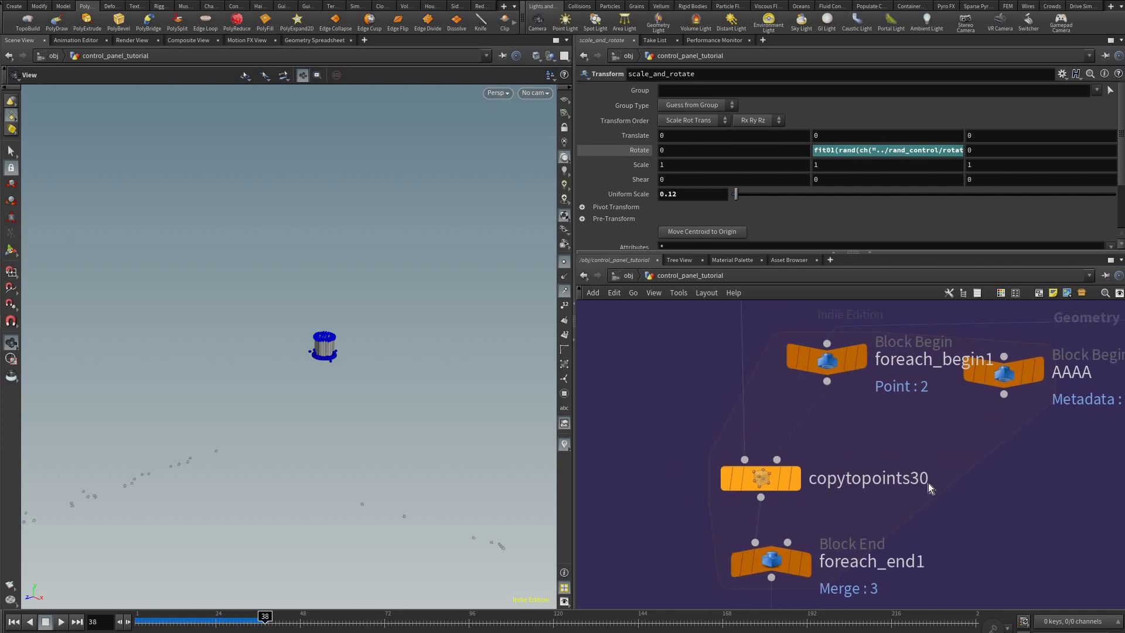
pyautogui.moveTo(930, 486); pyautogui.dragTo(1044, 492, button='middle')
pyautogui.scroll(-3, 1044, 492)
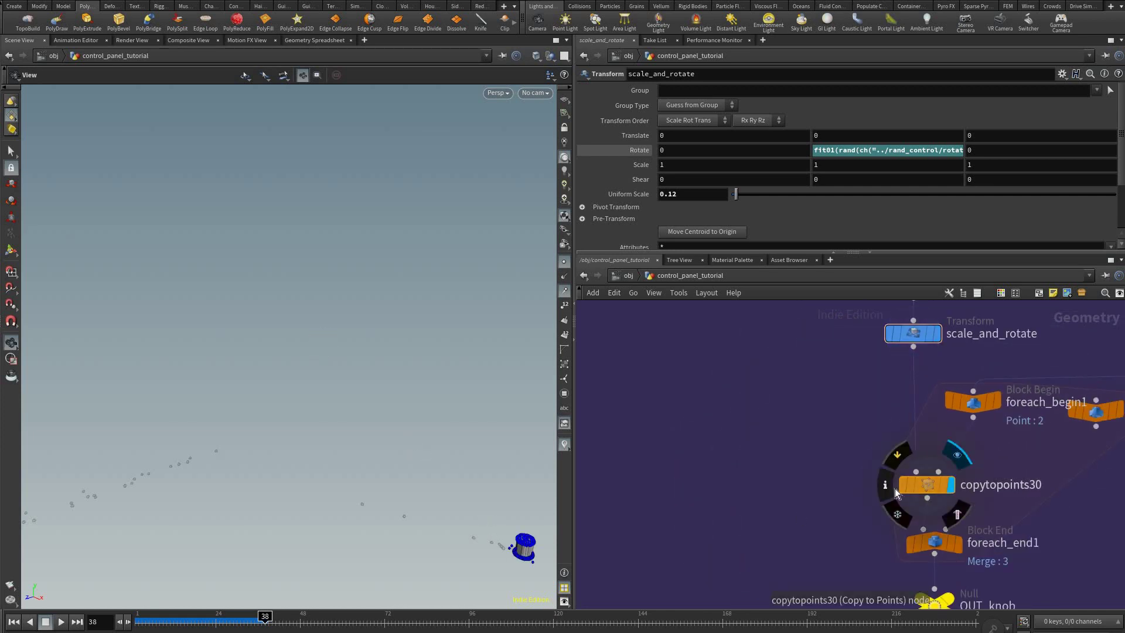
pyautogui.click(927, 484)
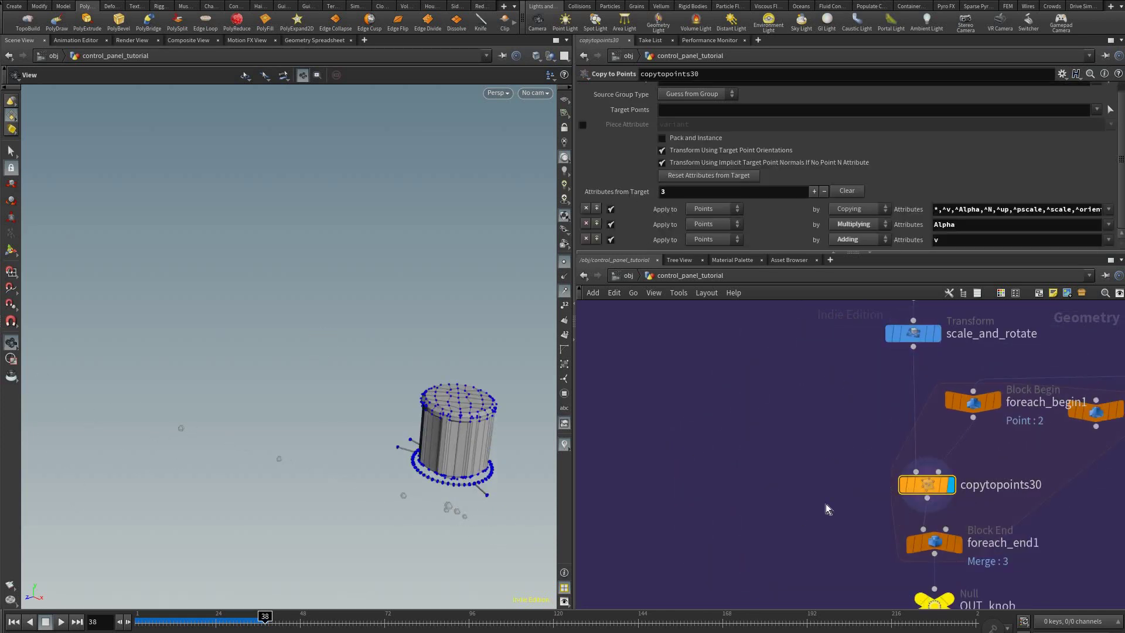
# - Review the AAAA metadata block of the knob for-each loop alongside the copytopoints30 settings
pyautogui.moveTo(945, 470); pyautogui.dragTo(815, 457, button='middle')
pyautogui.scroll(2, 815, 457)
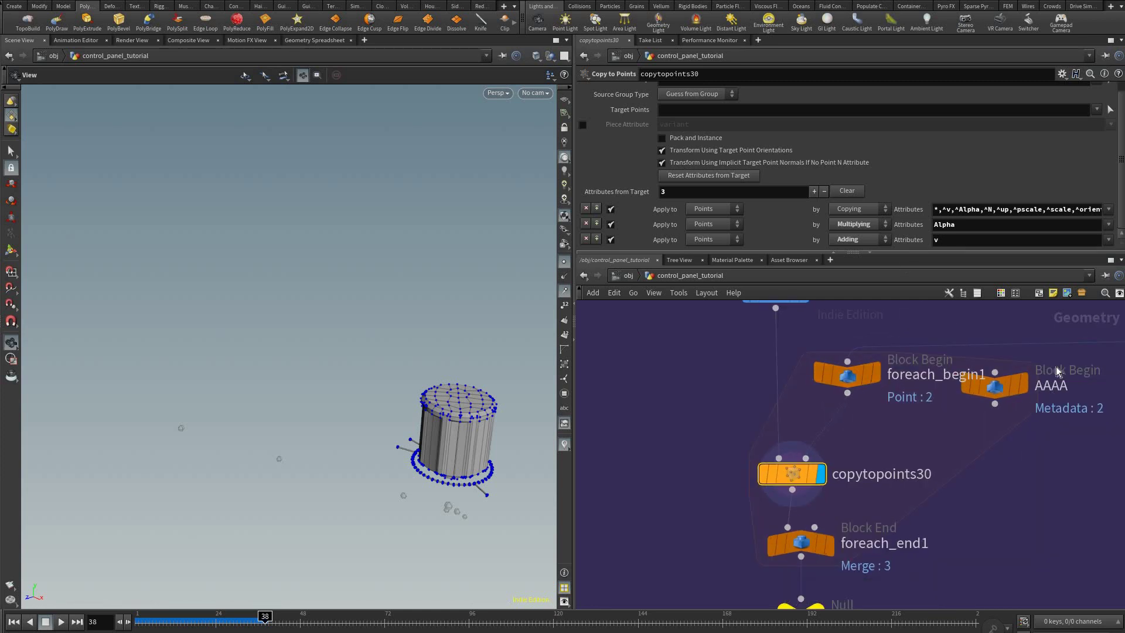
pyautogui.click(996, 385)
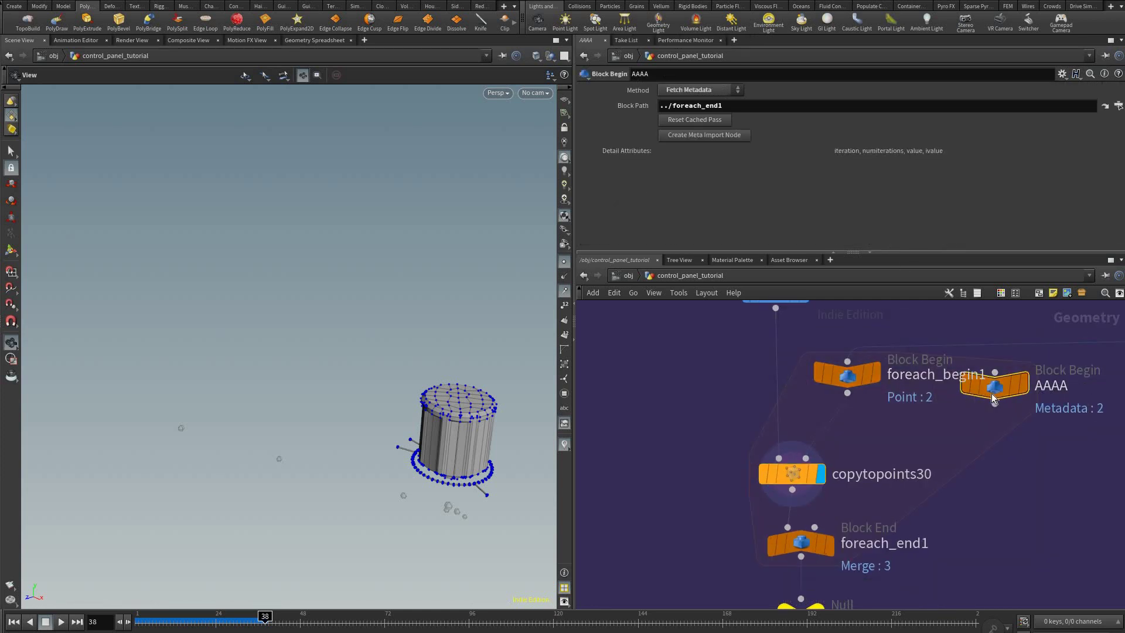
pyautogui.moveTo(793, 476); pyautogui.dragTo(725, 488, button='middle')
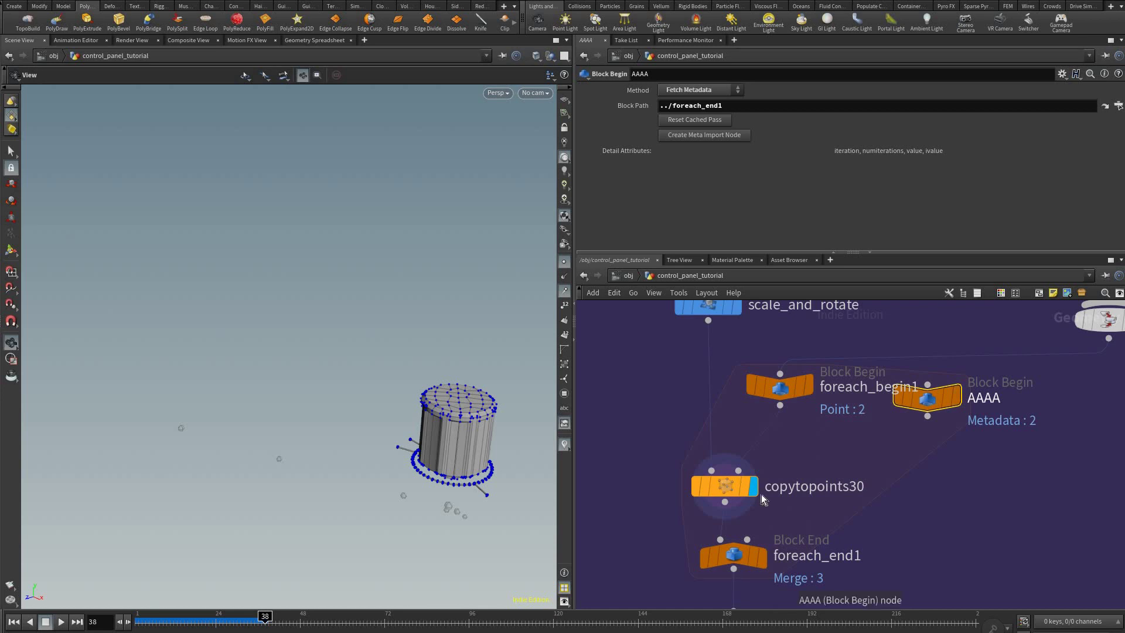
pyautogui.click(802, 487)
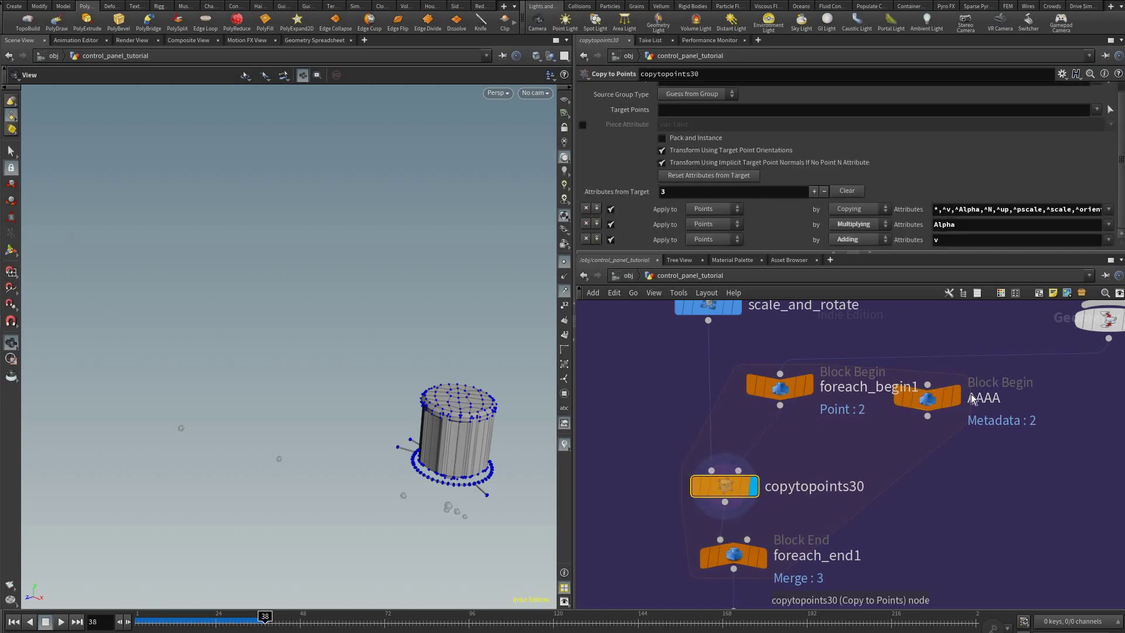
pyautogui.moveTo(962, 458); pyautogui.dragTo(1005, 464, button='middle')
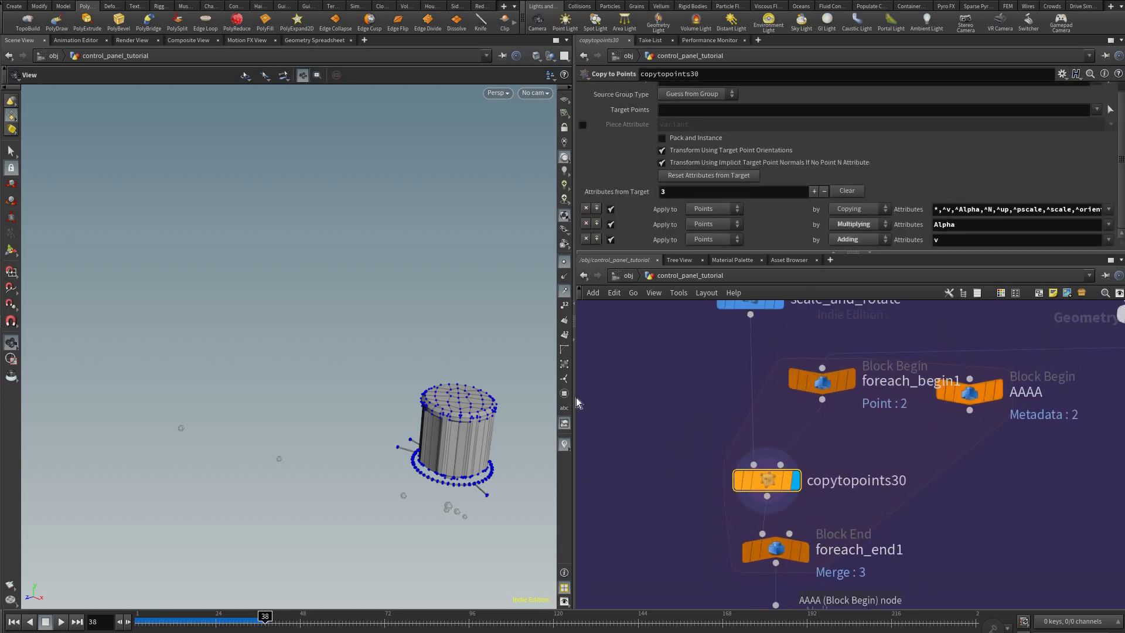
pyautogui.click(970, 391)
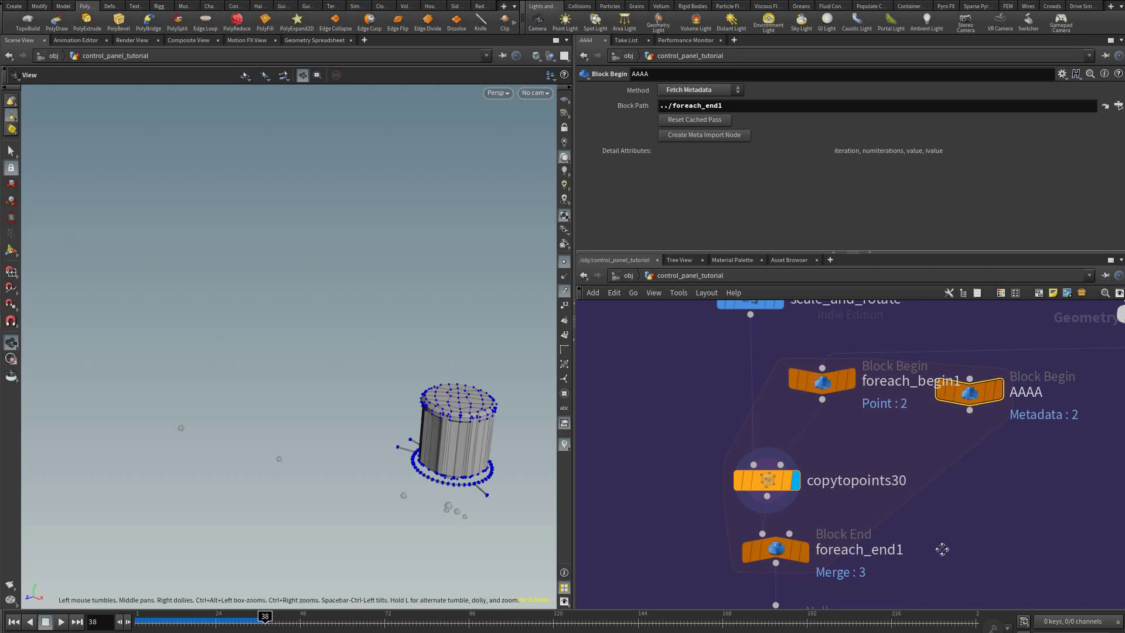
# - Review the seed expression on sort3 and the rotate_rand expression on rand_control that reads the AAAA iteration
pyautogui.scroll(-3, 832, 486)
pyautogui.moveTo(719, 428); pyautogui.dragTo(818, 606, button='middle')
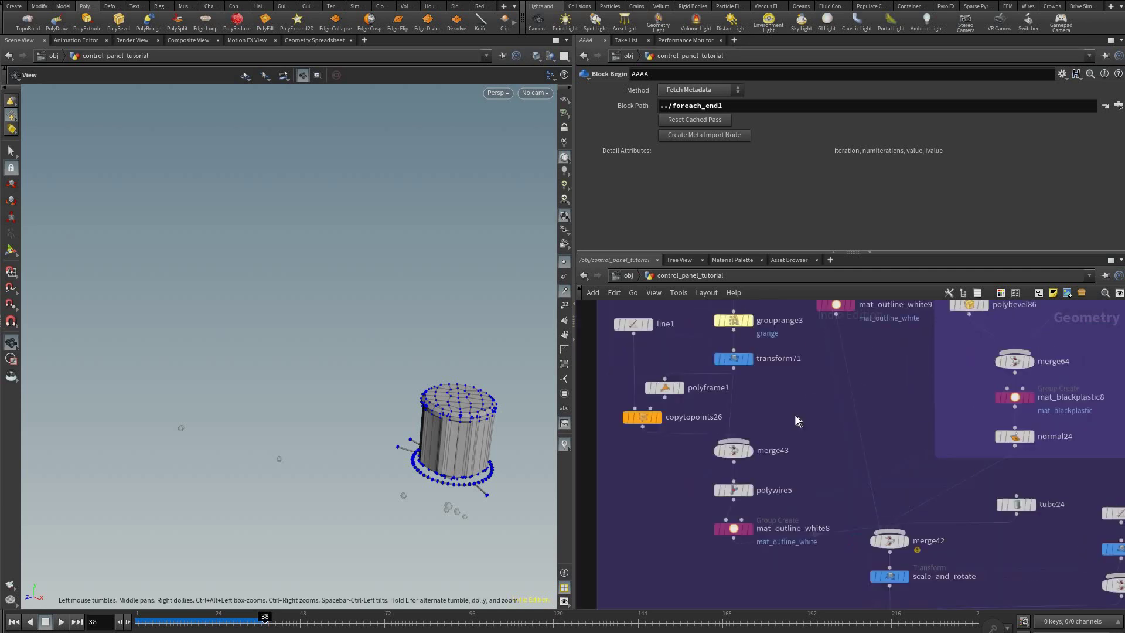
pyautogui.moveTo(796, 416); pyautogui.dragTo(866, 572, button='middle')
pyautogui.scroll(2, 828, 489)
pyautogui.click(792, 416)
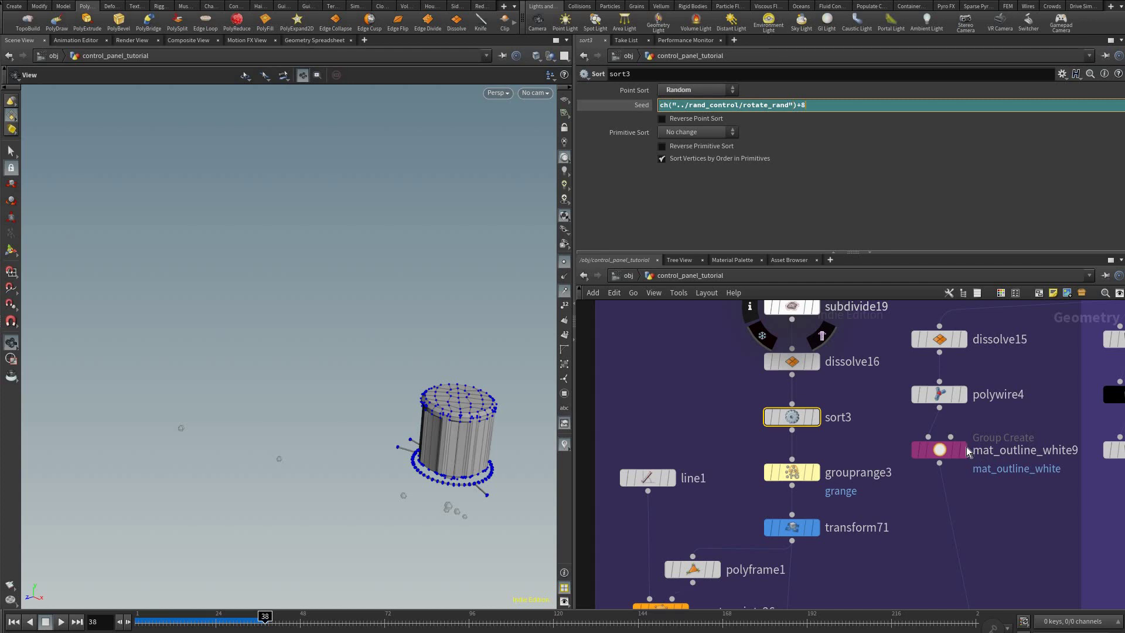
pyautogui.scroll(-3, 967, 451)
pyautogui.moveTo(967, 451); pyautogui.dragTo(668, 360, button='middle')
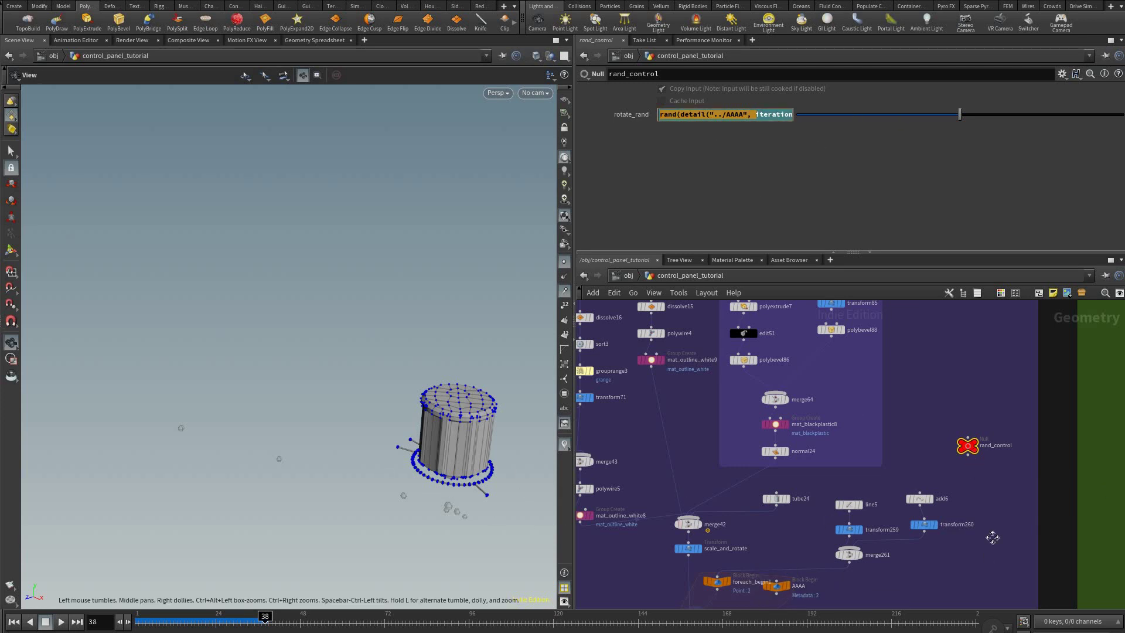
# - Display OUT_knob and view all the copied knobs from farther away
pyautogui.moveTo(783, 515); pyautogui.dragTo(796, 483, button='middle')
pyautogui.scroll(2, 769, 530)
pyautogui.click(779, 518)
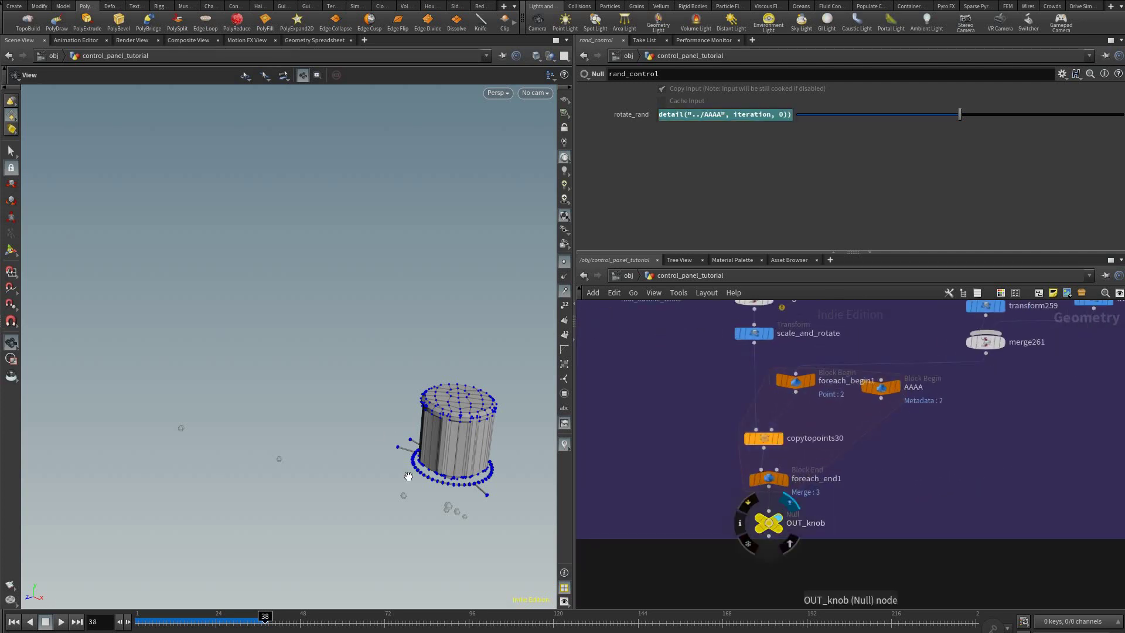
pyautogui.moveTo(505, 459); pyautogui.dragTo(432, 462)
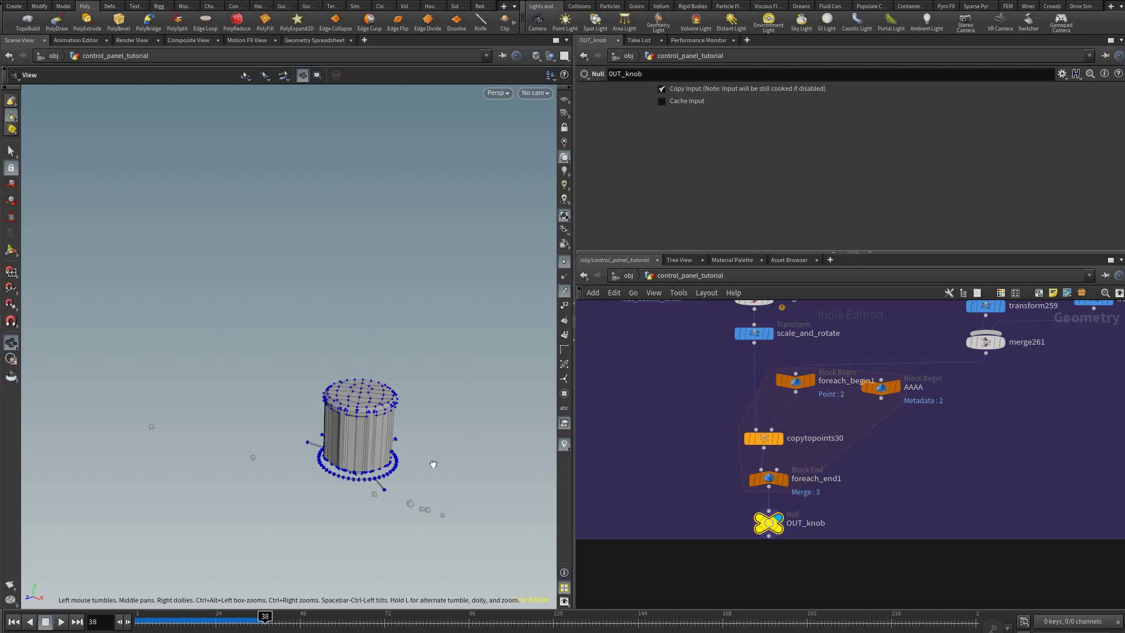
pyautogui.moveTo(432, 462); pyautogui.dragTo(500, 495, button='right')
pyautogui.moveTo(500, 495); pyautogui.dragTo(853, 395)
pyautogui.scroll(5, 853, 395)
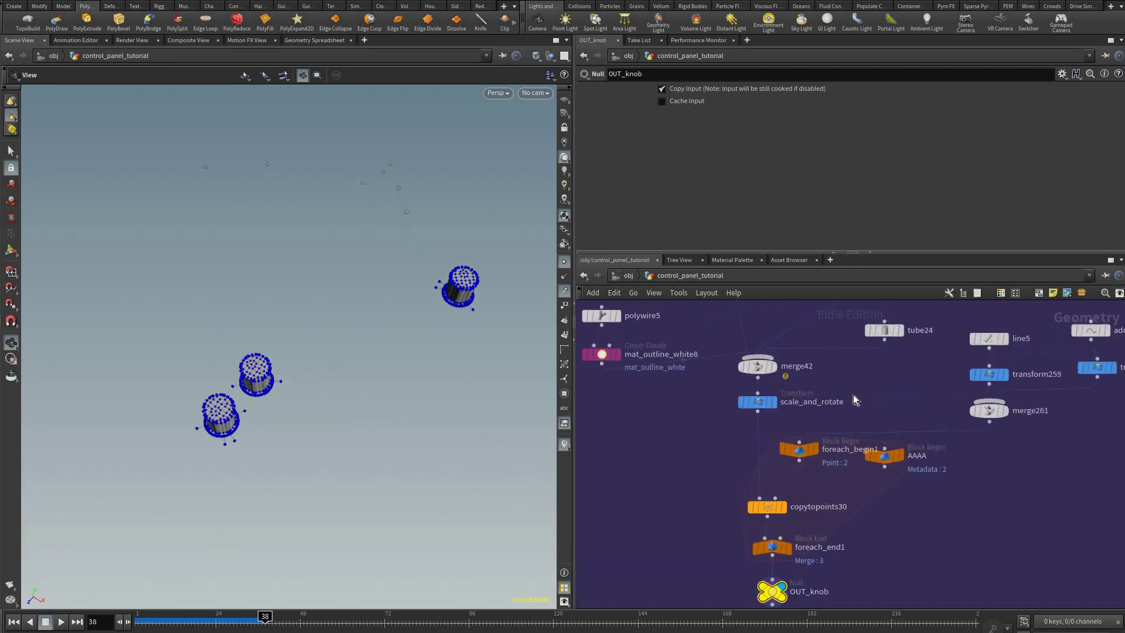
# - Select line5 on the knob placement branch, try 7 points, and set its number of points to 4
pyautogui.moveTo(928, 377); pyautogui.dragTo(759, 499, button='middle')
pyautogui.moveTo(828, 494); pyautogui.dragTo(762, 492, button='middle')
pyautogui.click(856, 392)
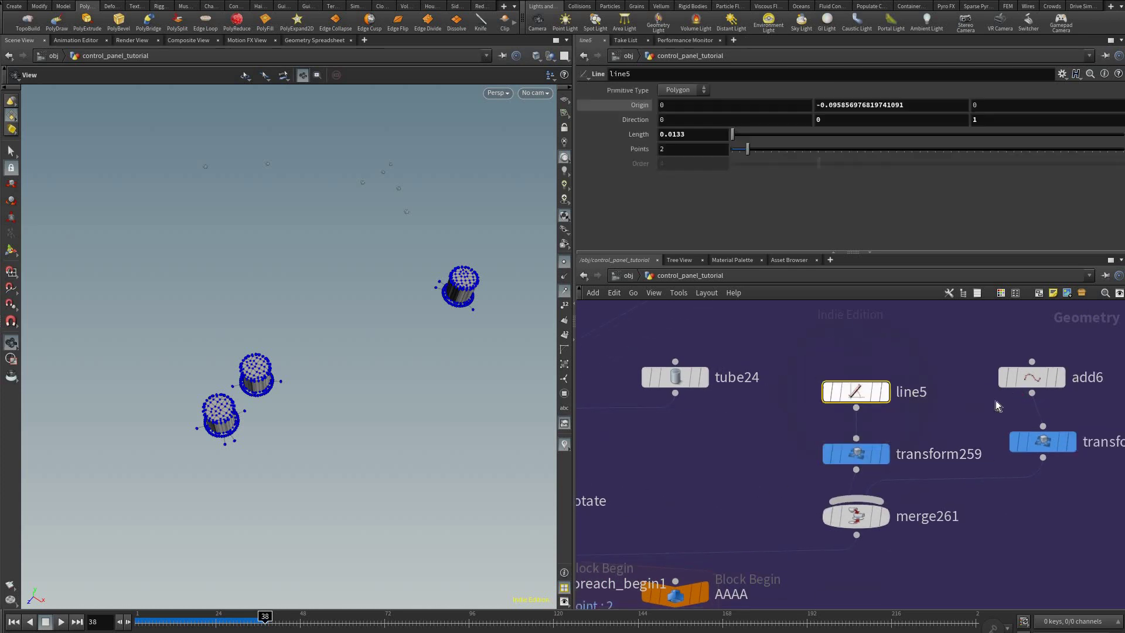
pyautogui.moveTo(785, 432); pyautogui.dragTo(736, 394, button='middle')
pyautogui.hotkey('ctrl', 'z')
pyautogui.hotkey('ctrl', 'z')
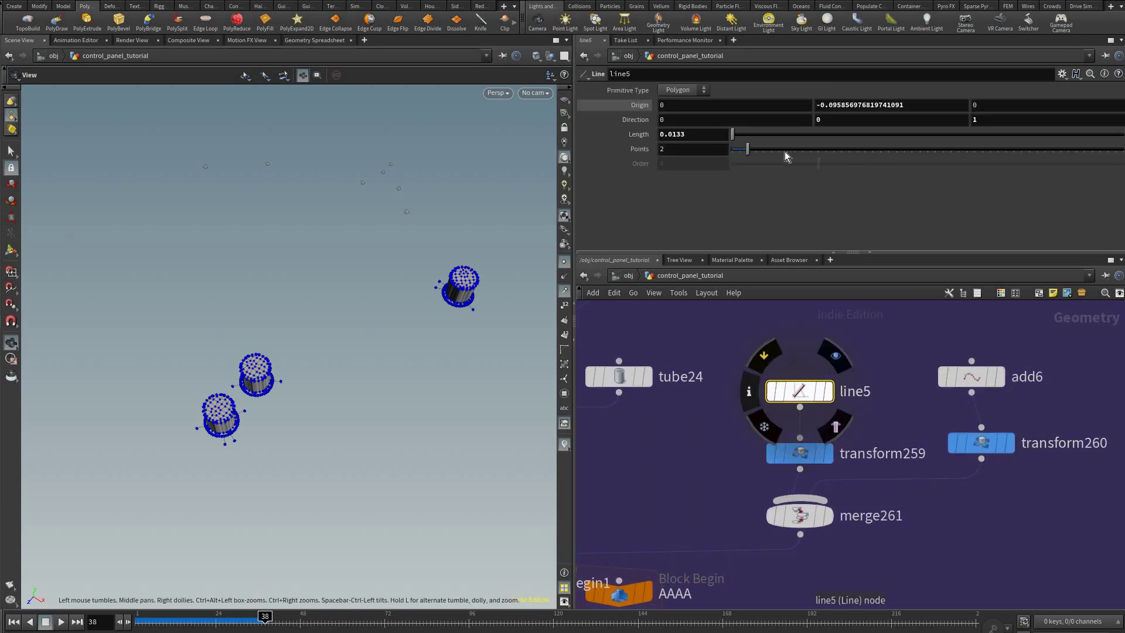
pyautogui.hotkey('ctrl', 'z')
pyautogui.hotkey('ctrl', 'z')
pyautogui.hotkey('ctrl', 'z')
pyautogui.hotkey('ctrl', 'z')
pyautogui.hotkey('ctrl', 'z')
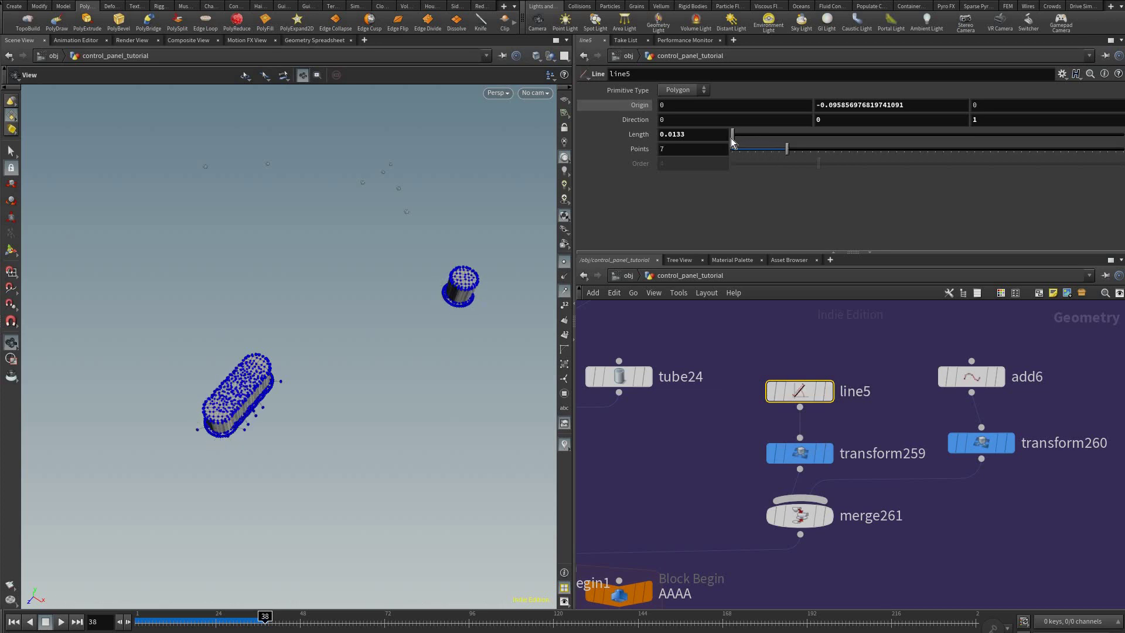
# - Set line5's length to 0.04 and inspect the row of knobs from different angles
pyautogui.click(735, 138)
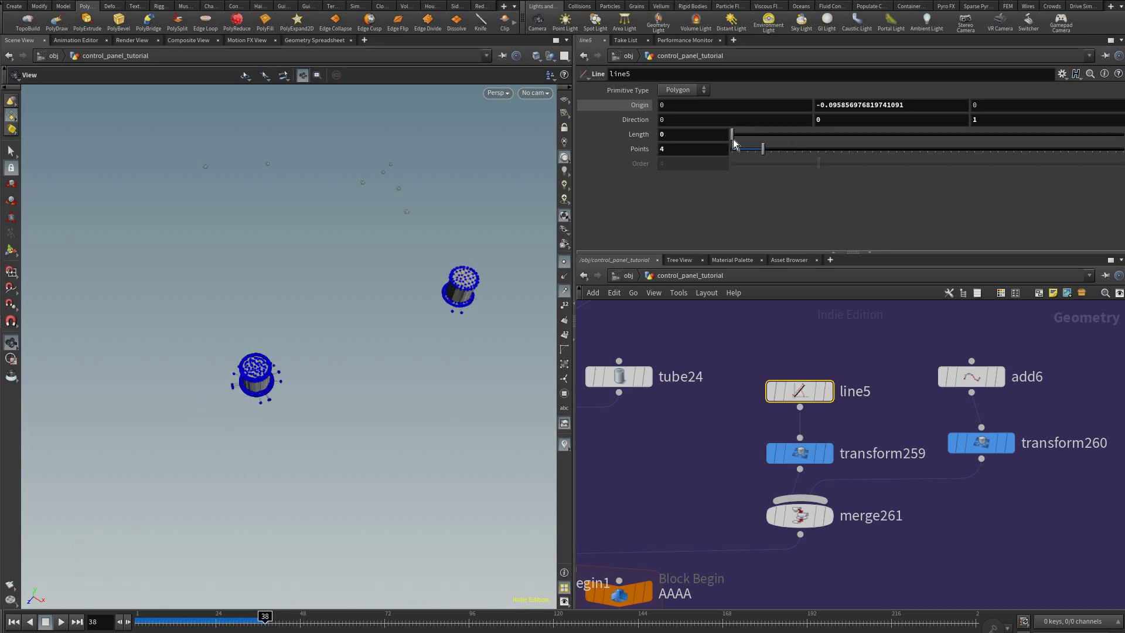
pyautogui.moveTo(736, 139); pyautogui.dragTo(737, 140)
pyautogui.hotkey('ctrl', 'z')
pyautogui.hotkey('ctrl', 'z')
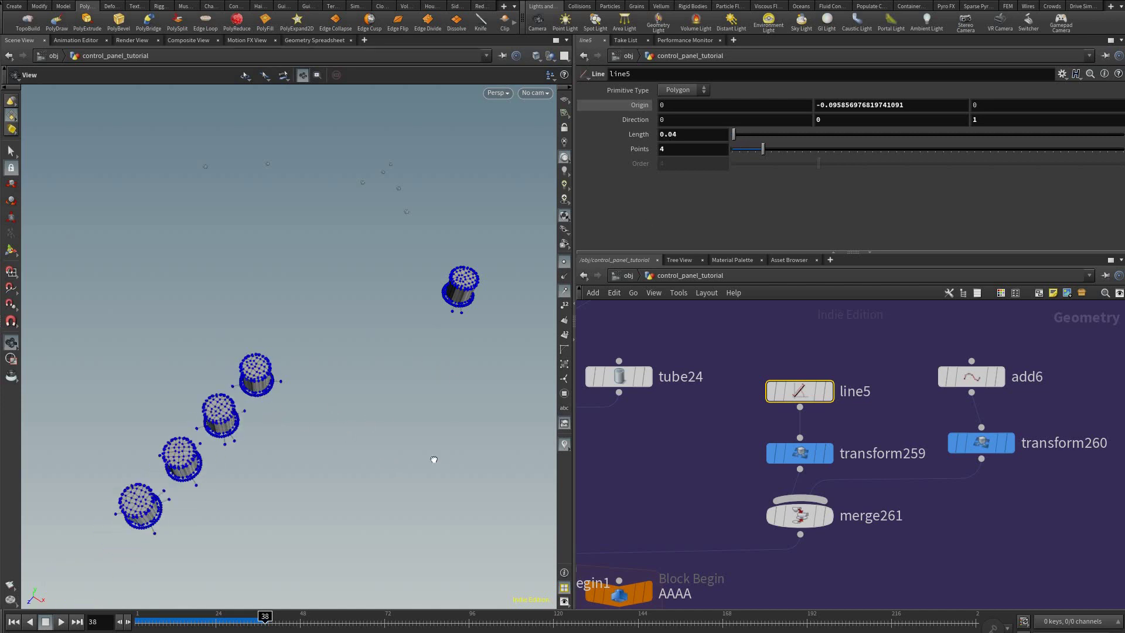
pyautogui.moveTo(276, 520); pyautogui.dragTo(441, 506)
pyautogui.moveTo(179, 441); pyautogui.dragTo(367, 389, button='middle')
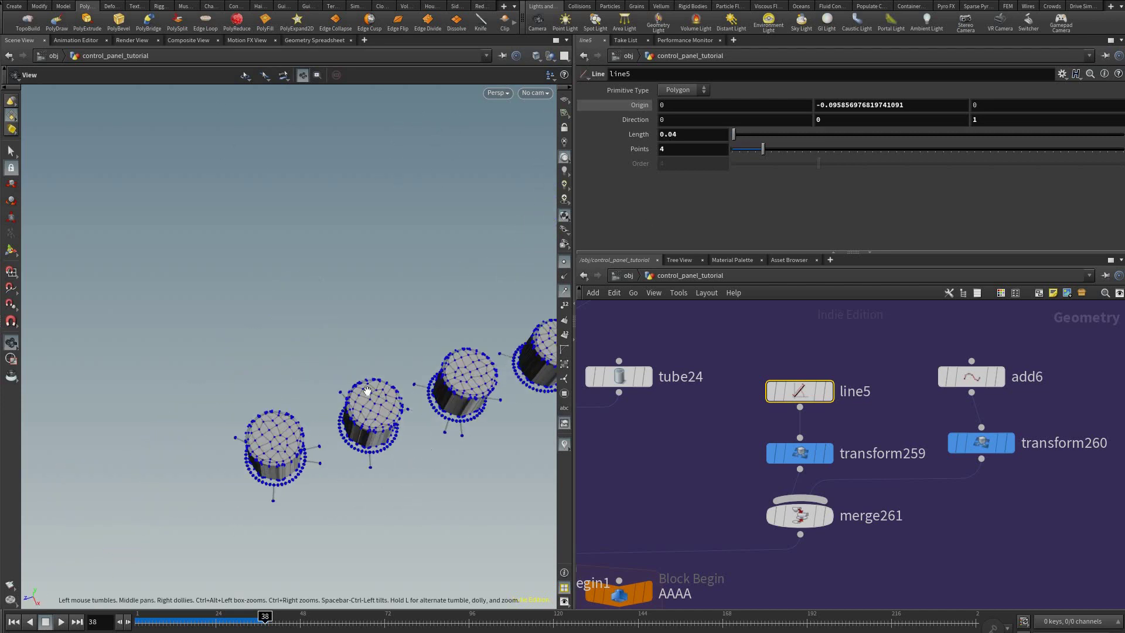
pyautogui.moveTo(367, 389); pyautogui.dragTo(278, 468)
pyautogui.moveTo(239, 421); pyautogui.dragTo(203, 410)
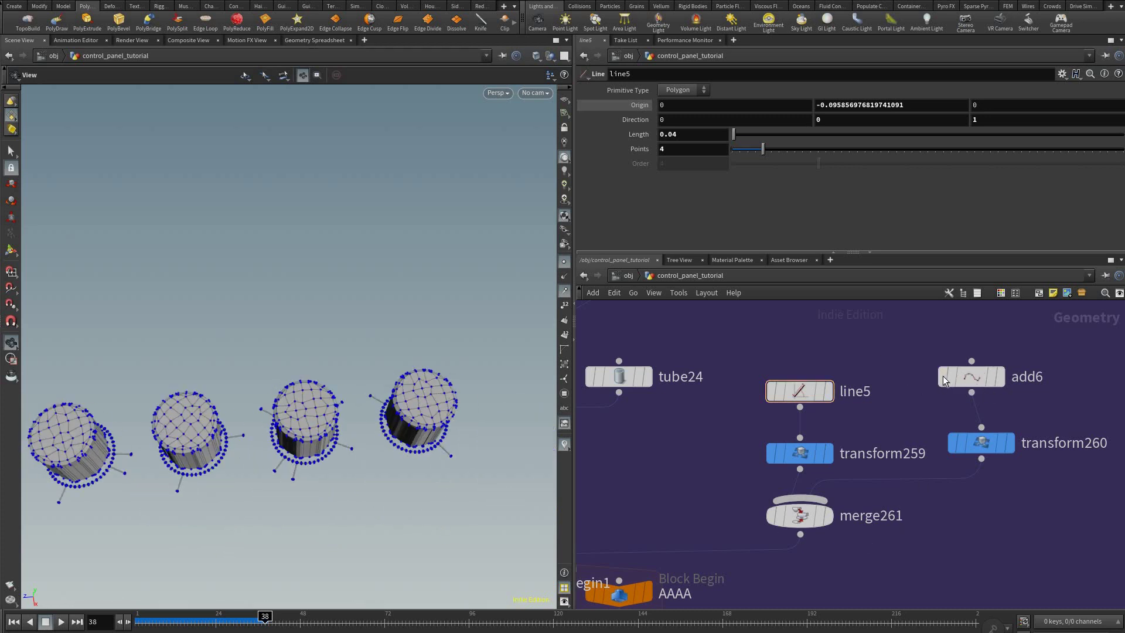
# - Review the point position on add6 and the translation on transform260 that place the separate knob
pyautogui.click(944, 380)
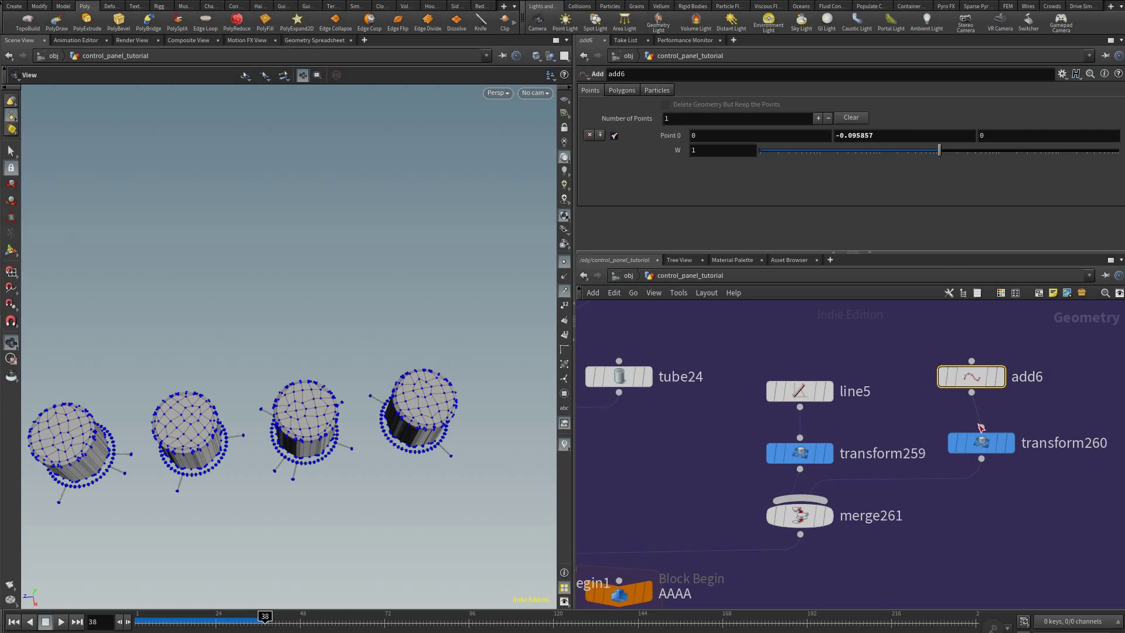
pyautogui.click(981, 442)
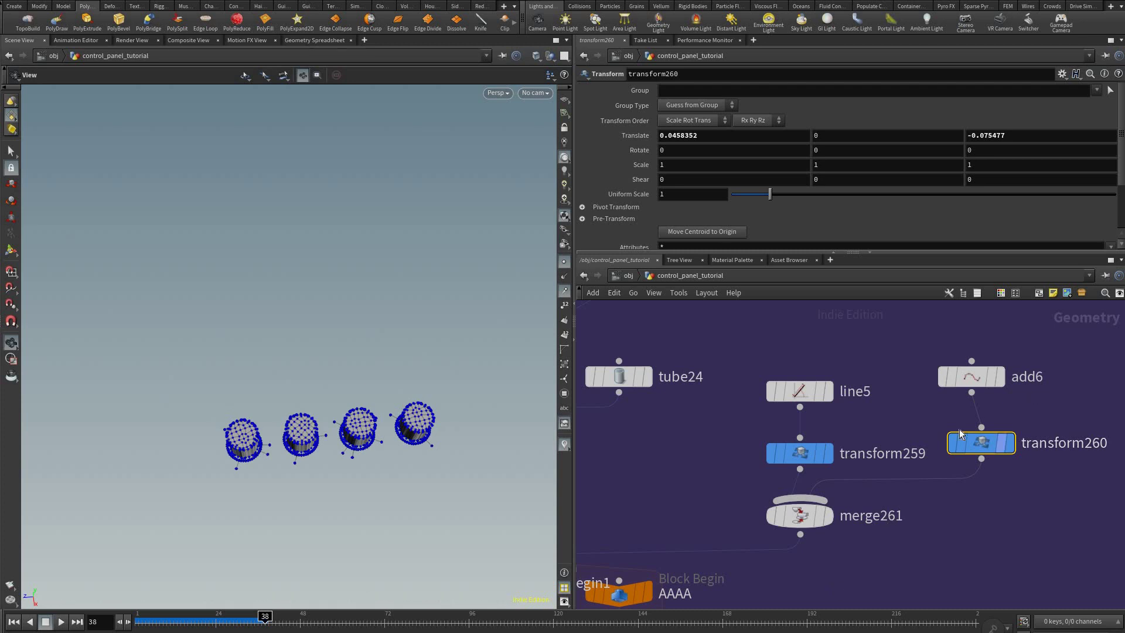
pyautogui.middleClick(800, 531)
# - Look over the surrounding network below the knob section and select the OUT_knob null
pyautogui.scroll(2, 826, 501)
pyautogui.scroll(-5, 826, 505)
pyautogui.moveTo(747, 601); pyautogui.dragTo(922, 477, button='middle')
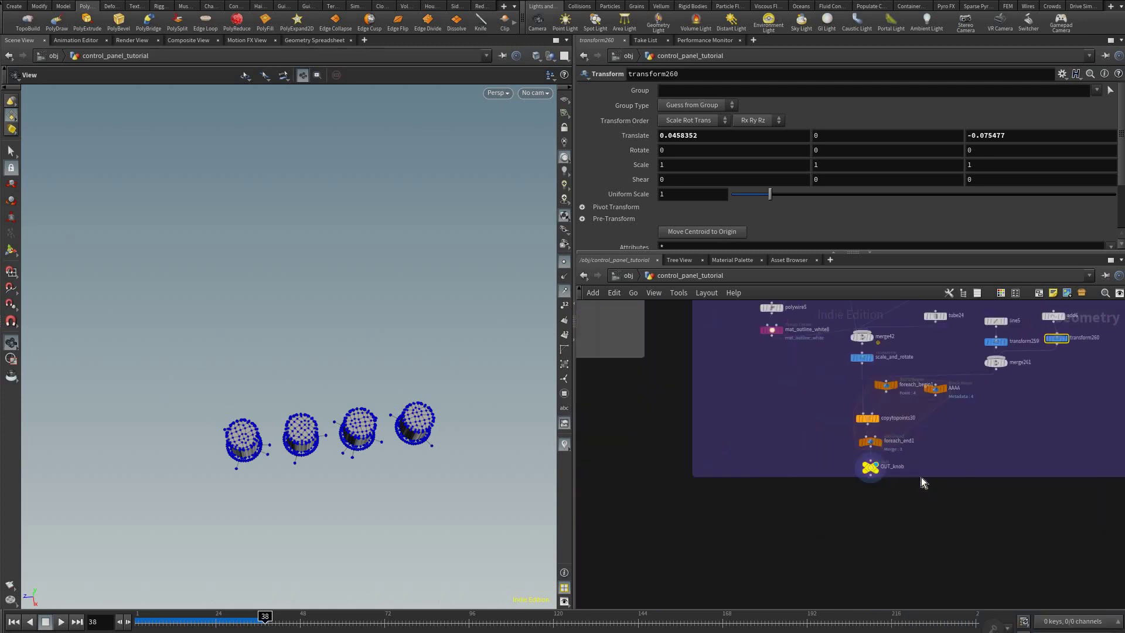
pyautogui.scroll(2, 914, 474)
pyautogui.moveTo(802, 405); pyautogui.dragTo(786, 420, button='middle')
pyautogui.scroll(-4, 786, 420)
pyautogui.moveTo(587, 496); pyautogui.dragTo(949, 413, button='middle')
pyautogui.scroll(-3, 949, 413)
pyautogui.moveTo(757, 391); pyautogui.dragTo(962, 423, button='middle')
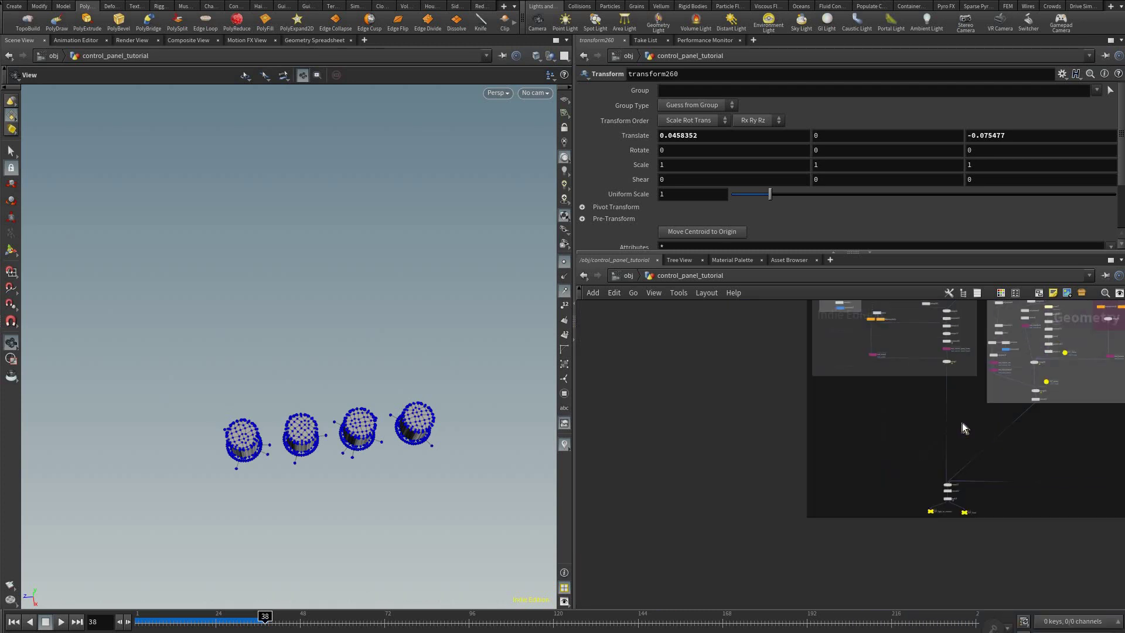
pyautogui.moveTo(1113, 443); pyautogui.dragTo(904, 420, button='middle')
pyautogui.scroll(5, 949, 430)
pyautogui.scroll(4, 949, 416)
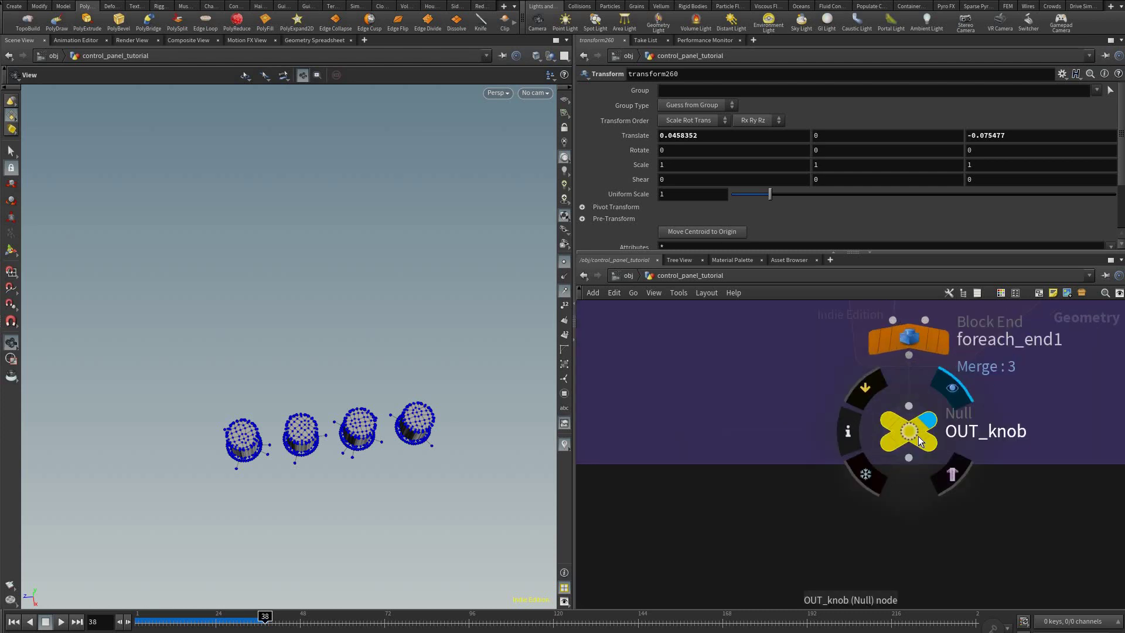
pyautogui.click(901, 436)
pyautogui.moveTo(846, 478)
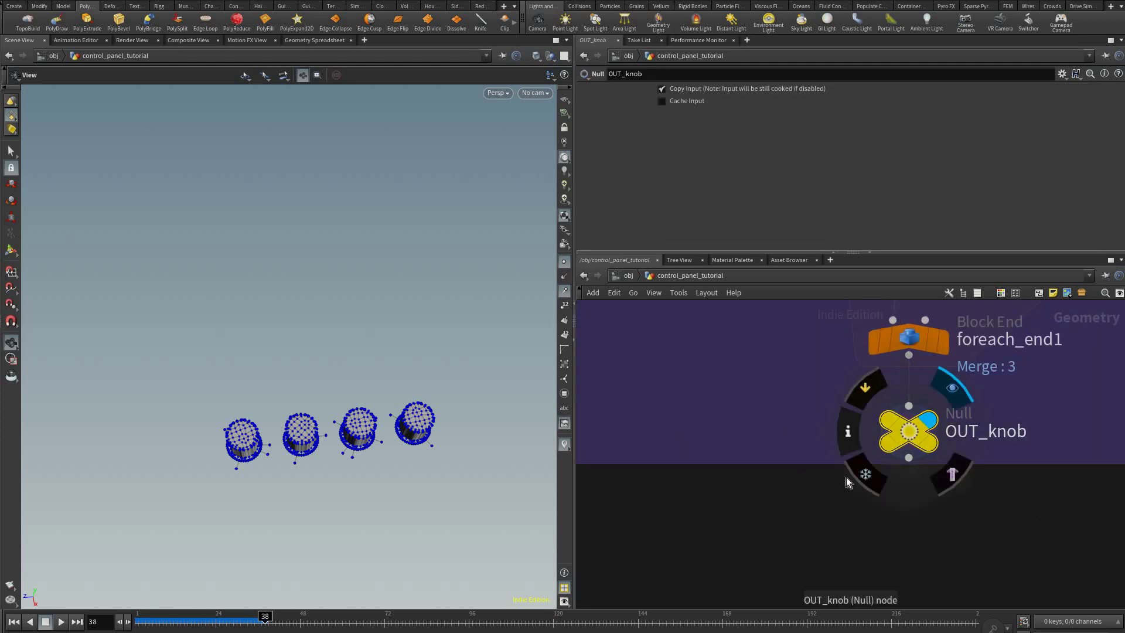
# - Examine the OUT_knob1 object merge, then display merge40 and inspect the knobs on the full control panel
pyautogui.scroll(-5, 839, 466)
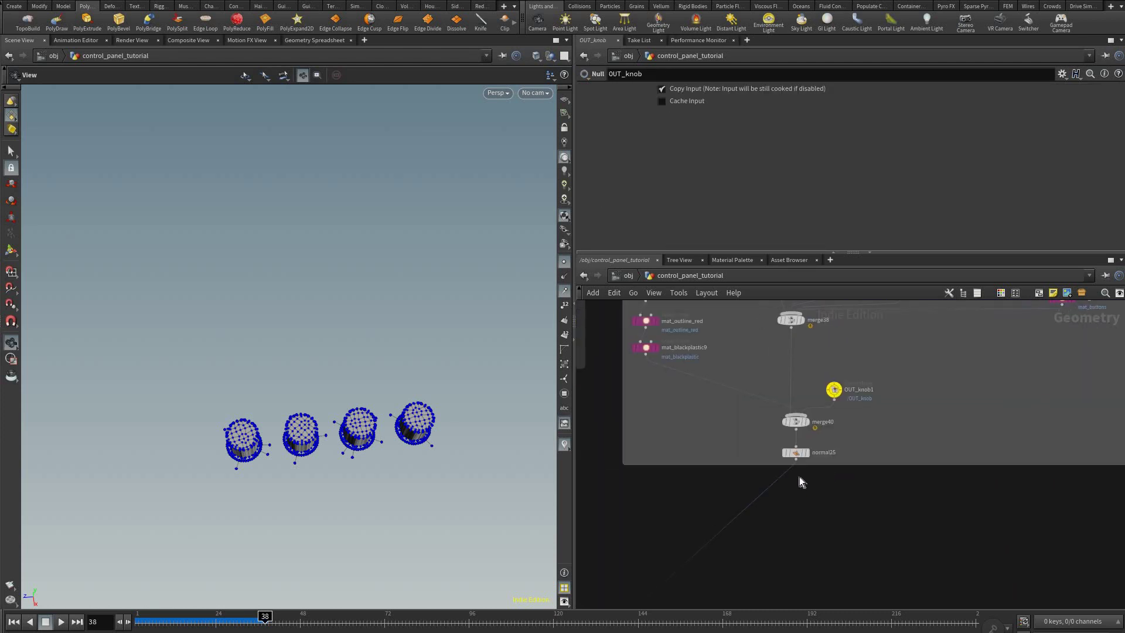
pyautogui.scroll(5, 865, 404)
pyautogui.click(872, 402)
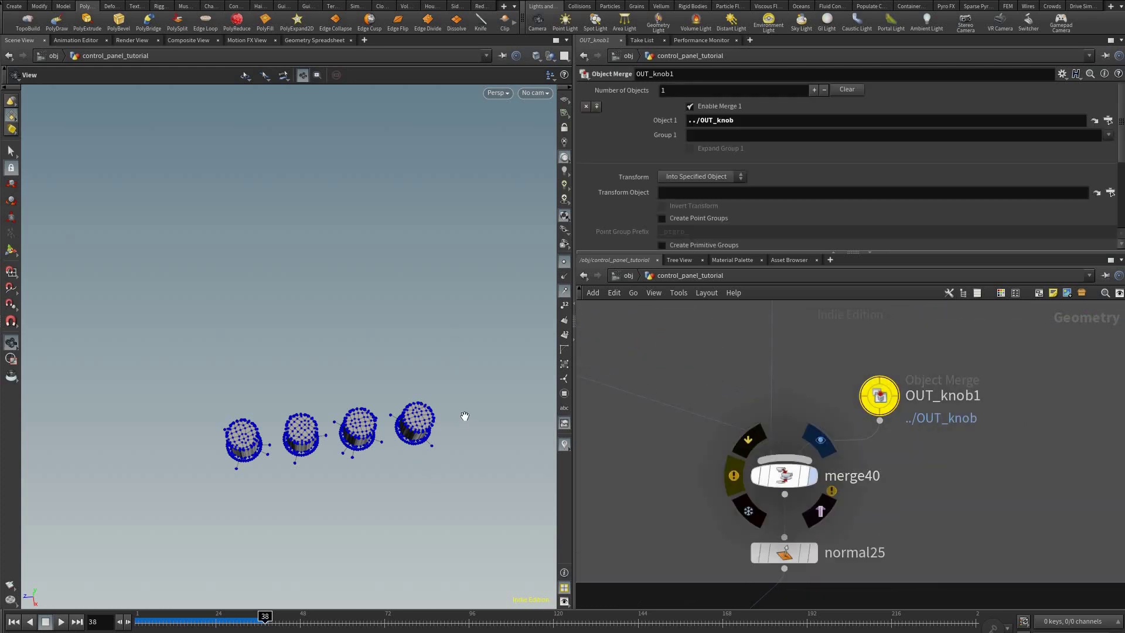
pyautogui.click(813, 475)
pyautogui.moveTo(469, 413); pyautogui.dragTo(720, 466)
pyautogui.scroll(-4, 680, 447)
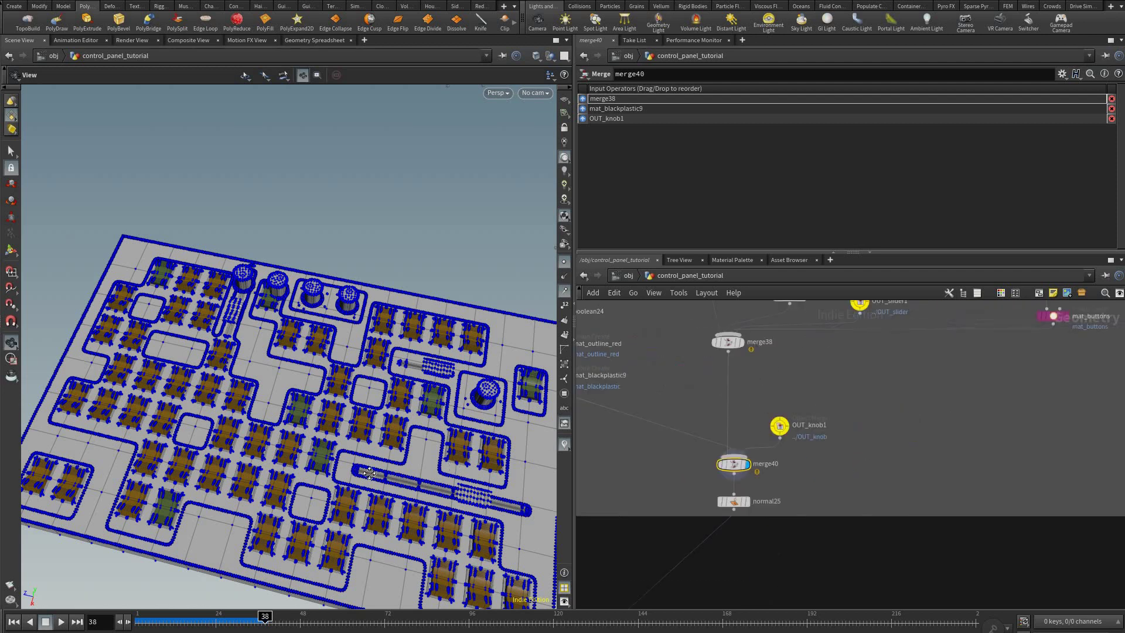
pyautogui.moveTo(709, 443); pyautogui.dragTo(252, 422, button='middle')
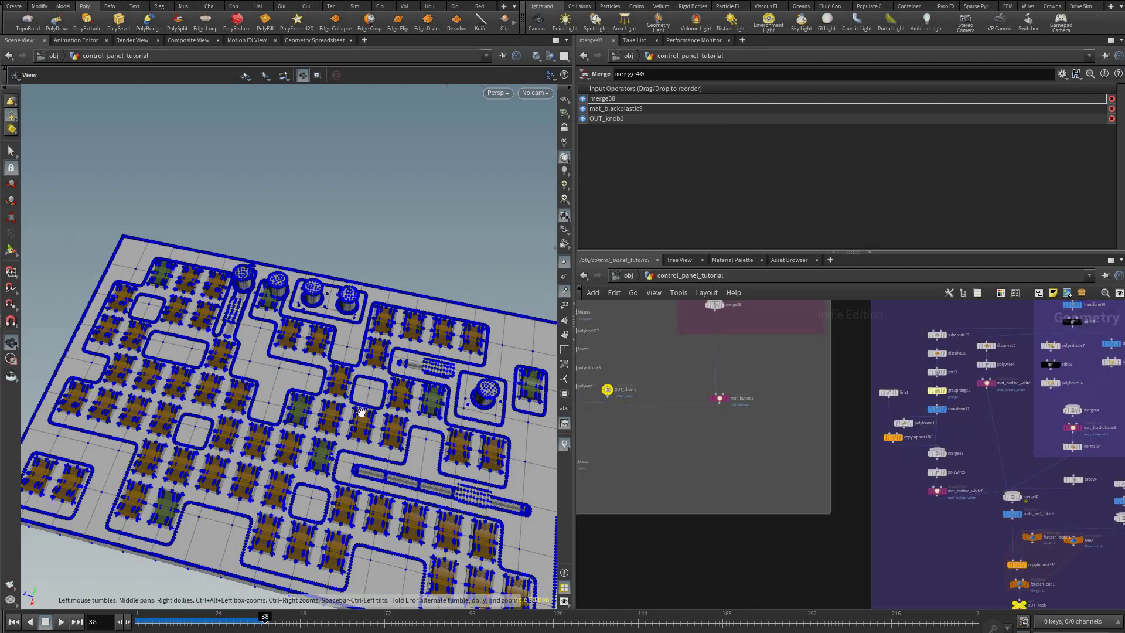
pyautogui.moveTo(361, 413); pyautogui.dragTo(566, 267)
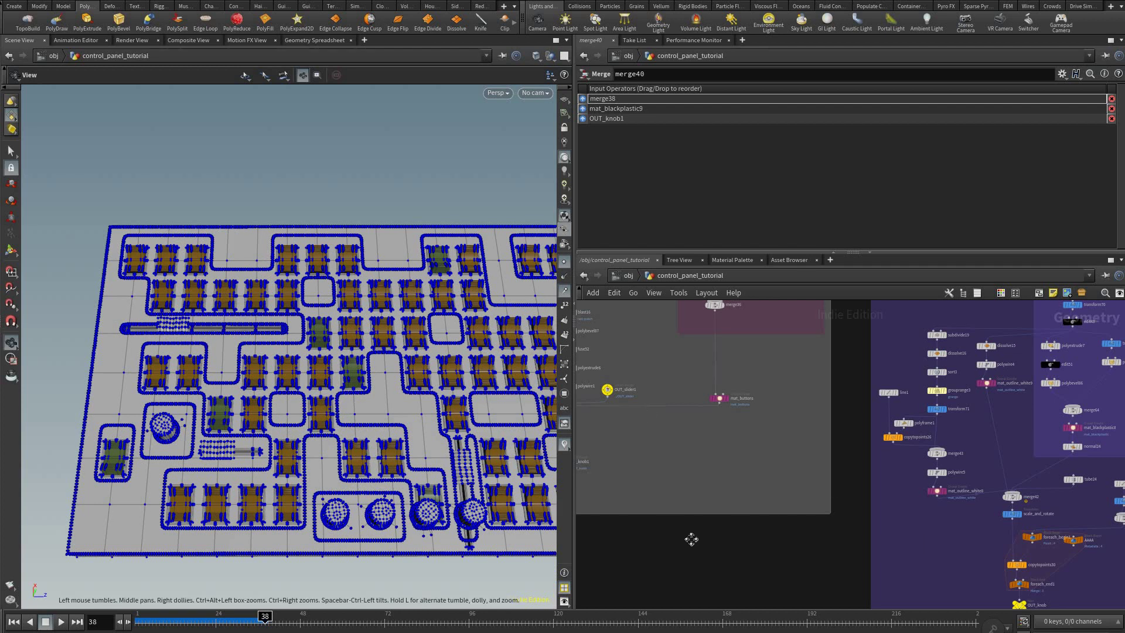
# - Go to the green label section of the network, display mat_outline_white7 and frame its text label in the viewport
pyautogui.scroll(-10, 821, 499)
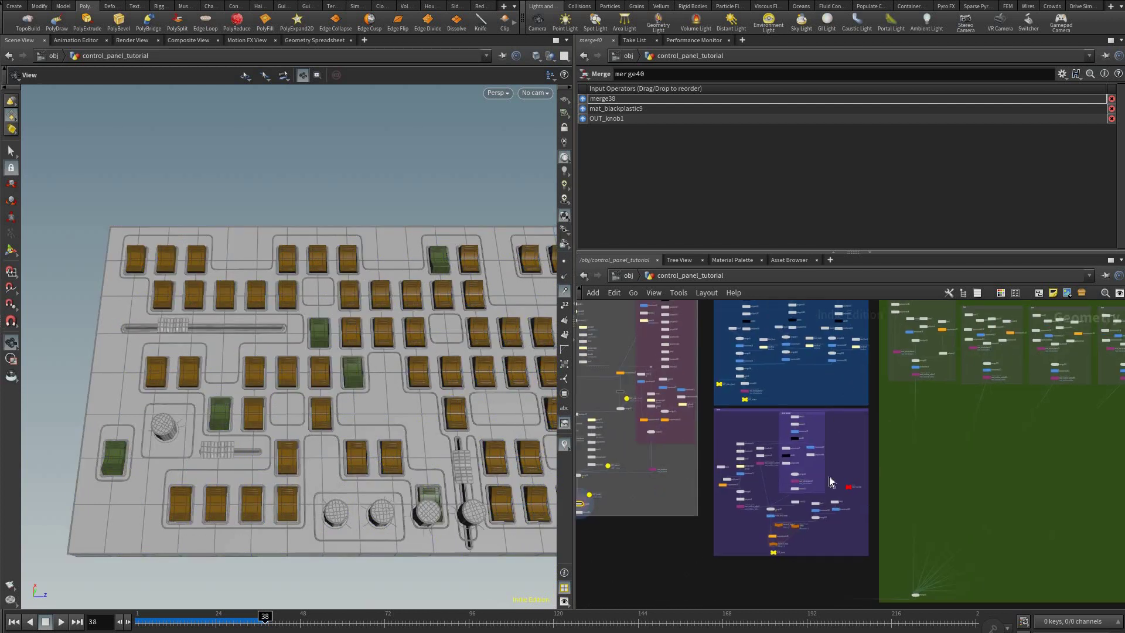
pyautogui.moveTo(868, 468); pyautogui.dragTo(736, 410, button='middle')
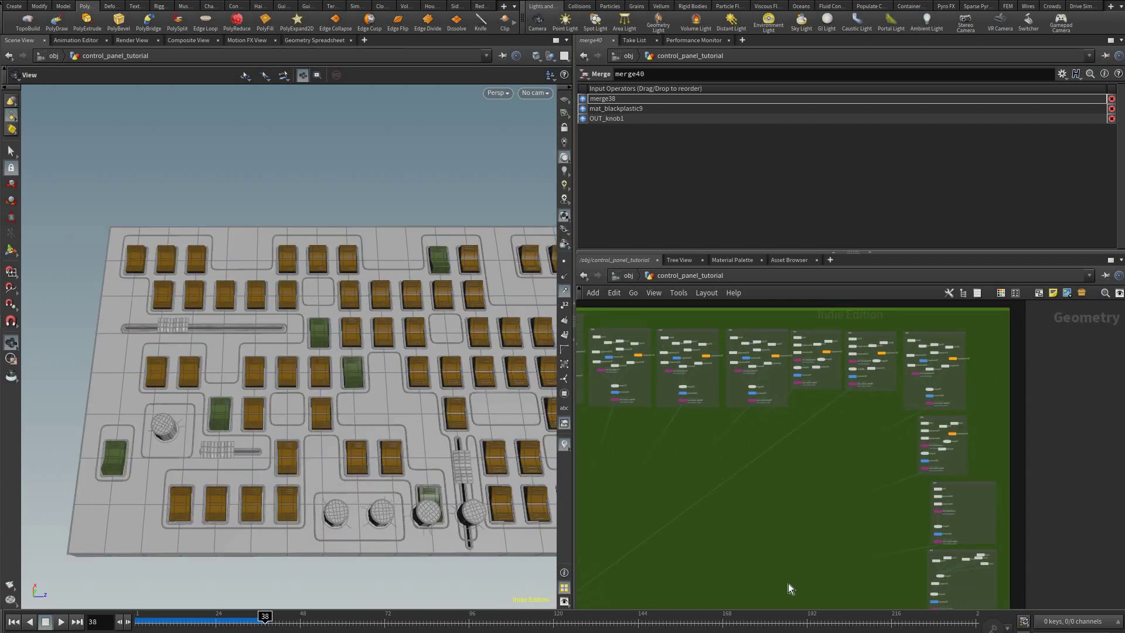
pyautogui.moveTo(789, 586); pyautogui.dragTo(769, 590, button='middle')
pyautogui.scroll(8, 764, 590)
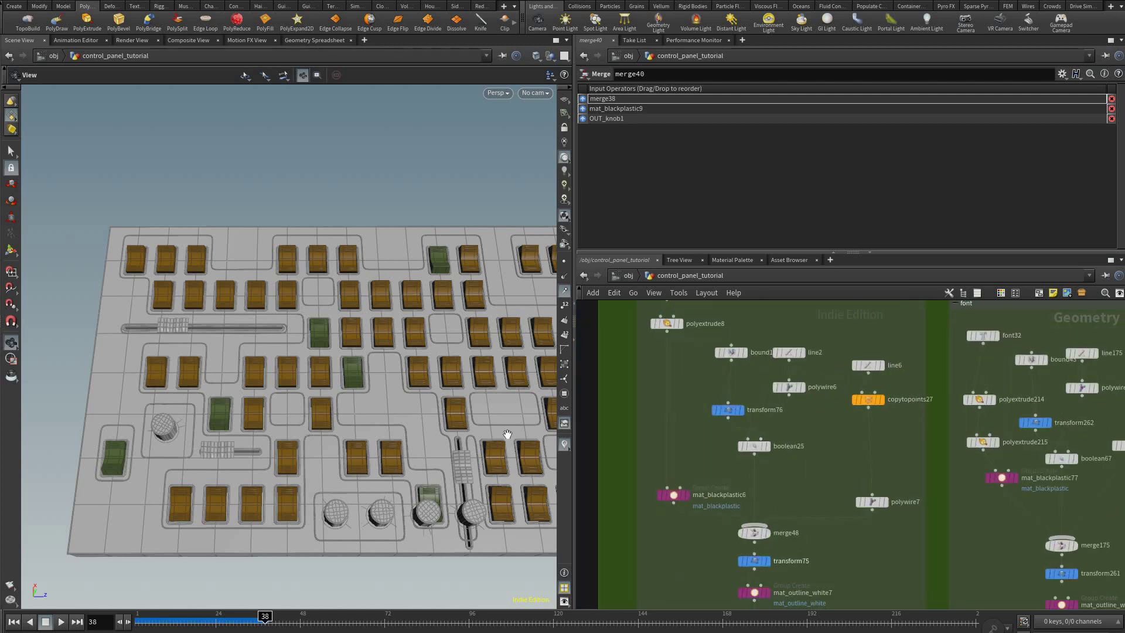
pyautogui.click(772, 575)
pyautogui.click(755, 592)
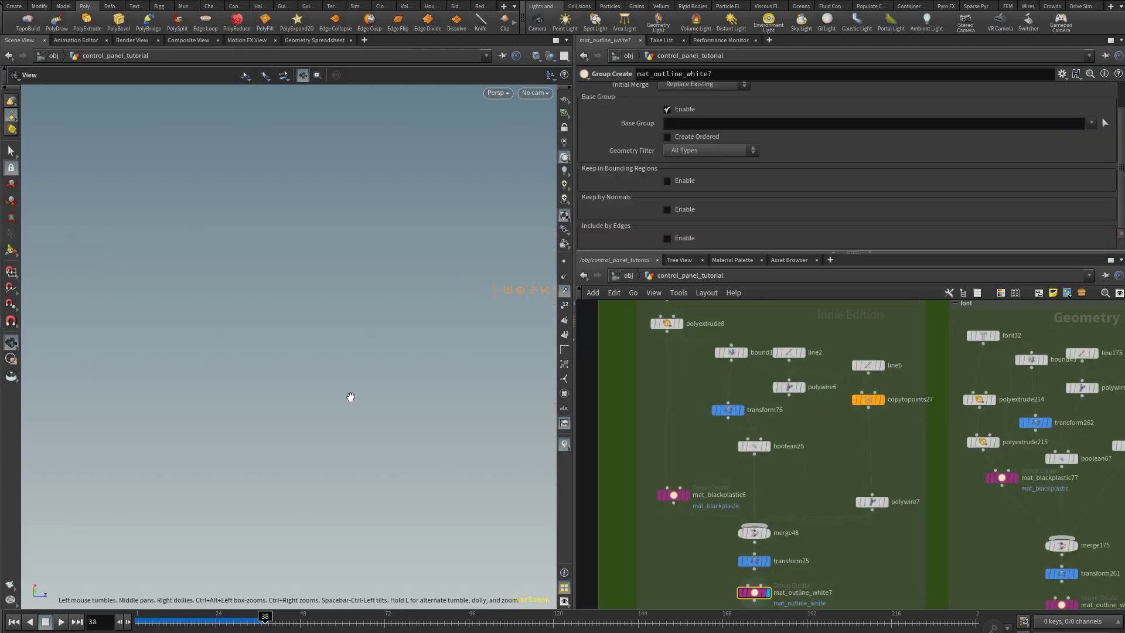
pyautogui.moveTo(340, 421); pyautogui.dragTo(240, 392)
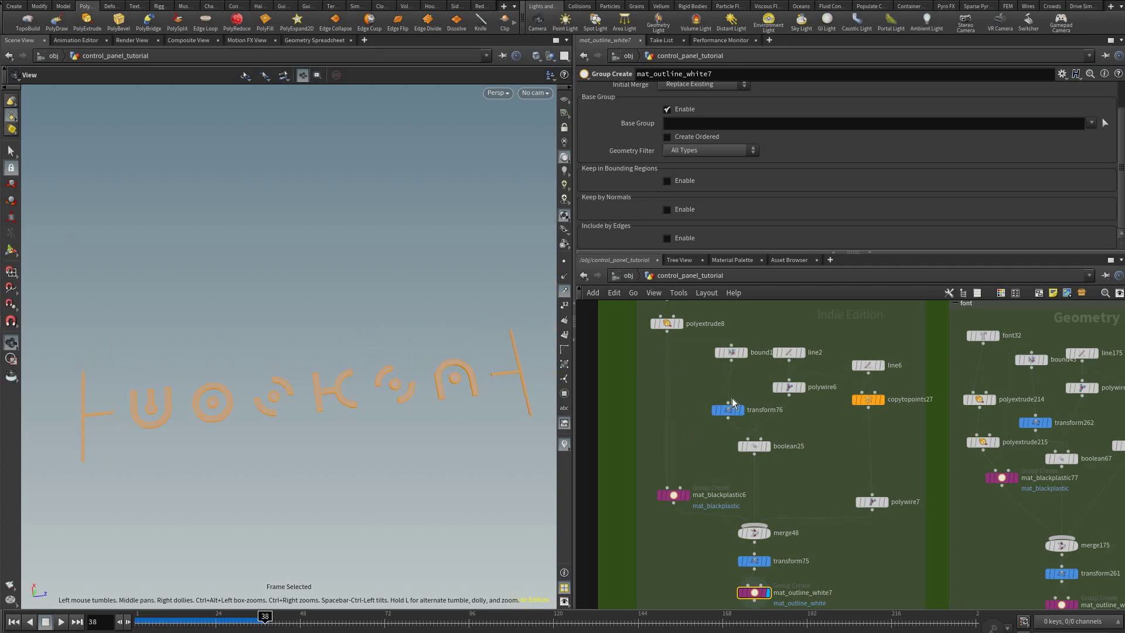
# - Select font1 and review its font file and text along with the nodes of the font block
pyautogui.moveTo(646, 332); pyautogui.dragTo(653, 415, button='middle')
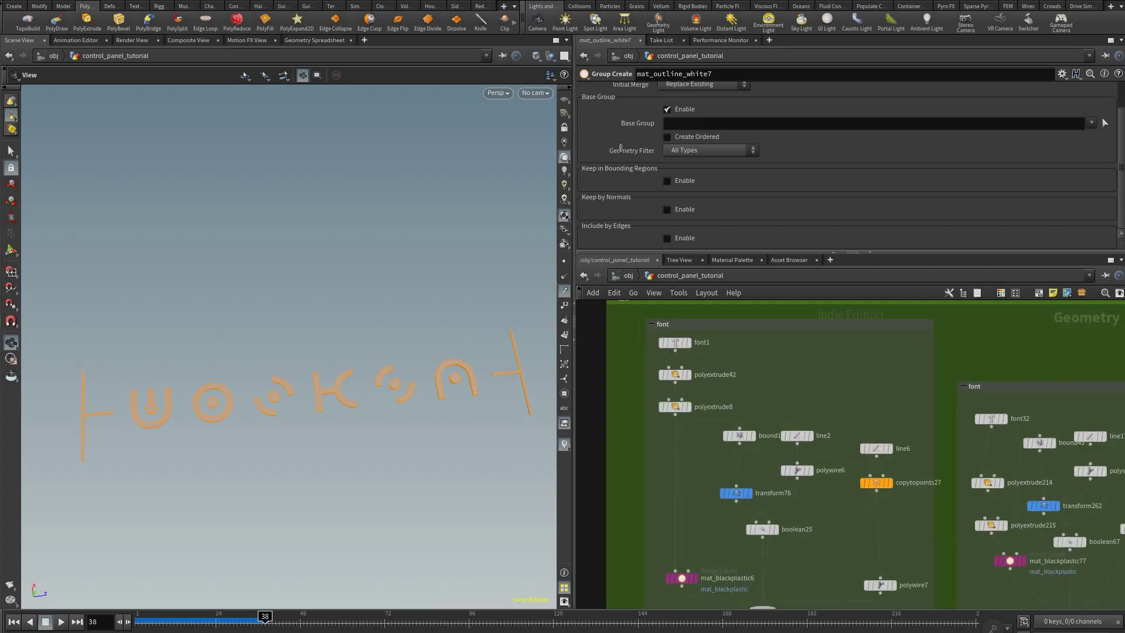
pyautogui.scroll(3, 668, 359)
pyautogui.click(646, 331)
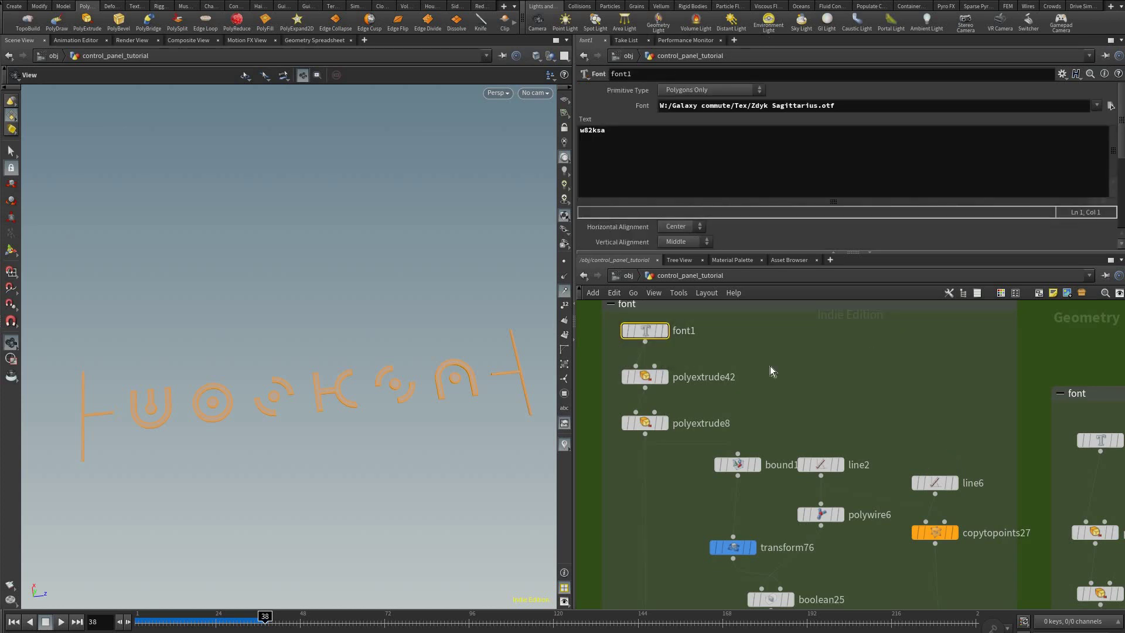
pyautogui.moveTo(697, 589); pyautogui.dragTo(730, 548, button='middle')
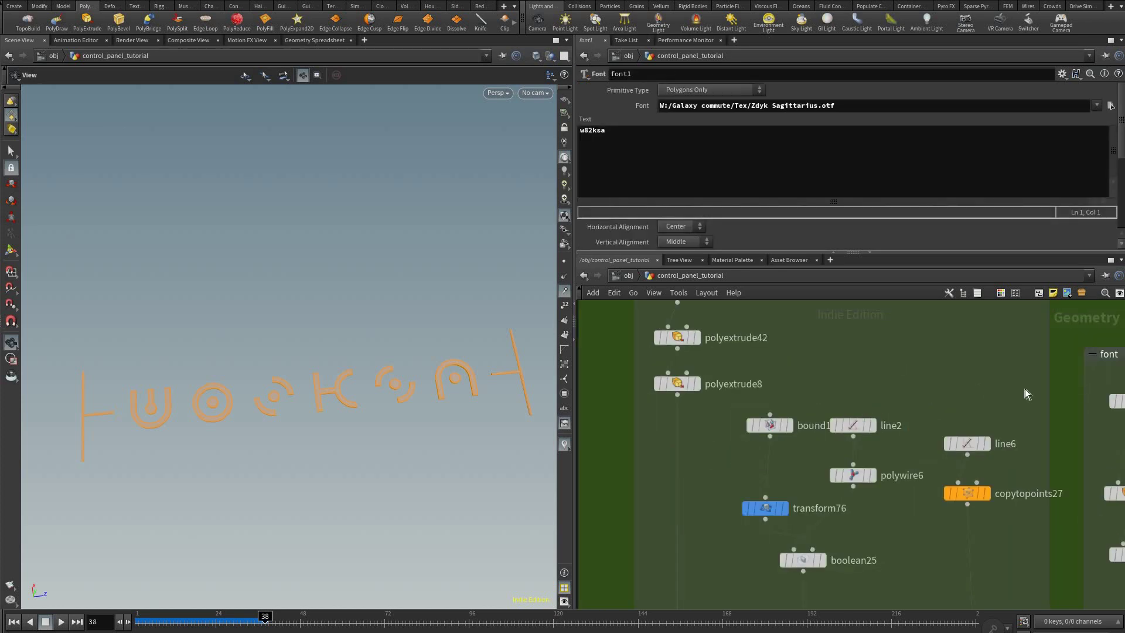
pyautogui.moveTo(833, 313); pyautogui.dragTo(863, 353, button='middle')
pyautogui.moveTo(1050, 538); pyautogui.dragTo(832, 435, button='middle')
pyautogui.scroll(-3, 832, 435)
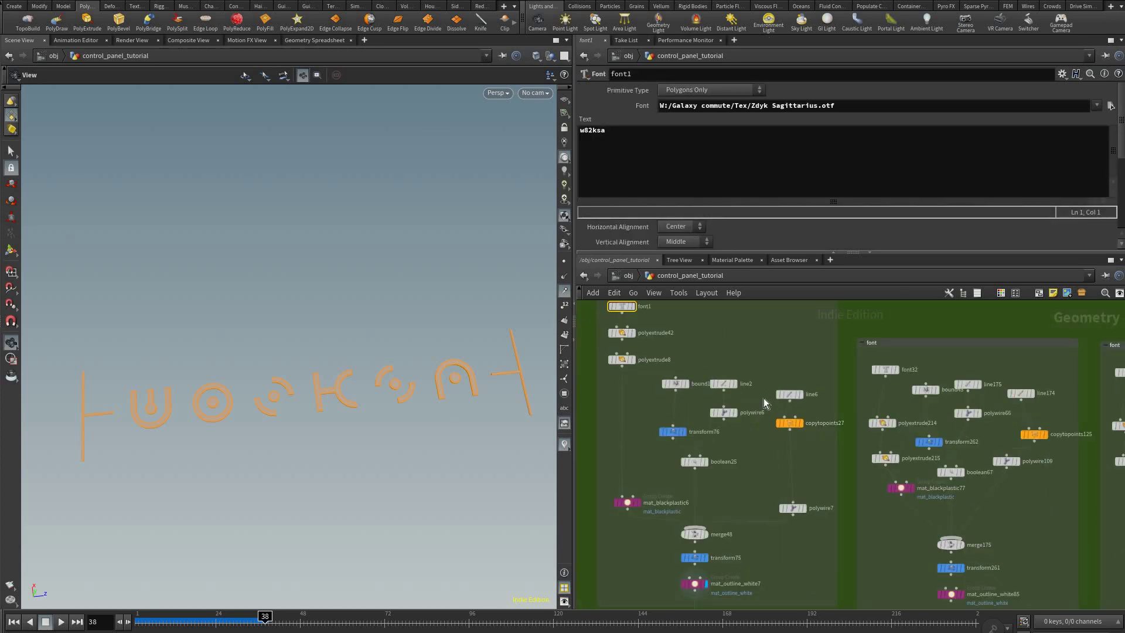
pyautogui.moveTo(915, 438); pyautogui.dragTo(1005, 507, button='middle')
# - Display polyextrude8 and inspect the thickness of the extruded label glyphs from several angles
pyautogui.scroll(3, 744, 411)
pyautogui.moveTo(722, 468); pyautogui.dragTo(760, 369, button='middle')
pyautogui.click(739, 403)
pyautogui.click(721, 351)
pyautogui.hotkey('space', 'f')
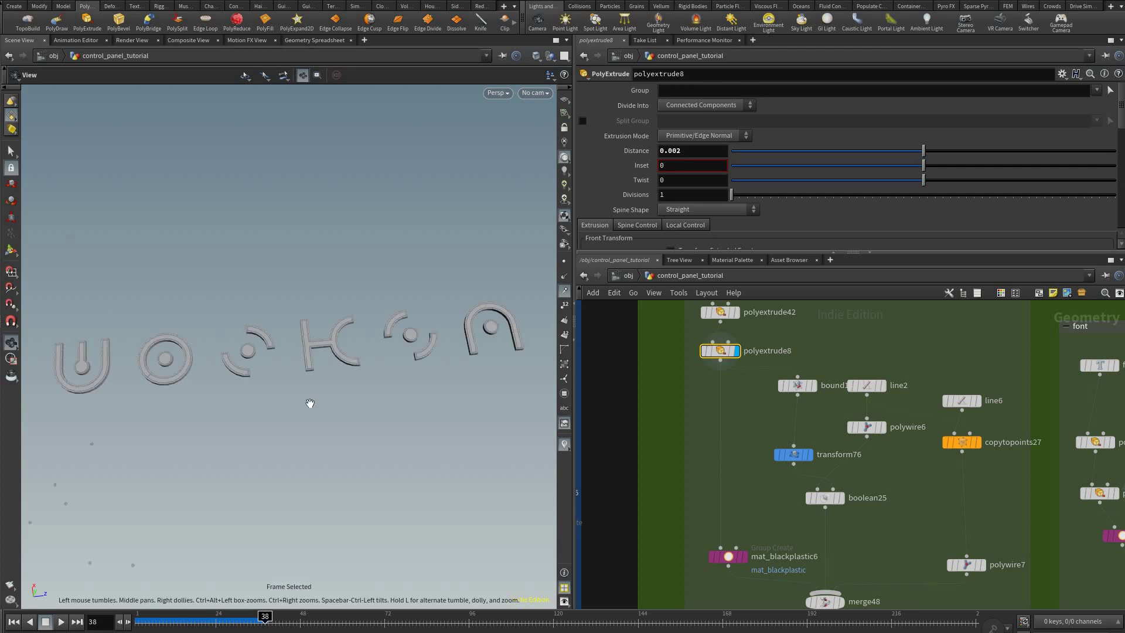
pyautogui.moveTo(310, 404); pyautogui.dragTo(429, 399)
pyautogui.moveTo(235, 431); pyautogui.dragTo(337, 422, button='middle')
pyautogui.scroll(4, 352, 428)
pyautogui.moveTo(357, 430); pyautogui.dragTo(310, 431)
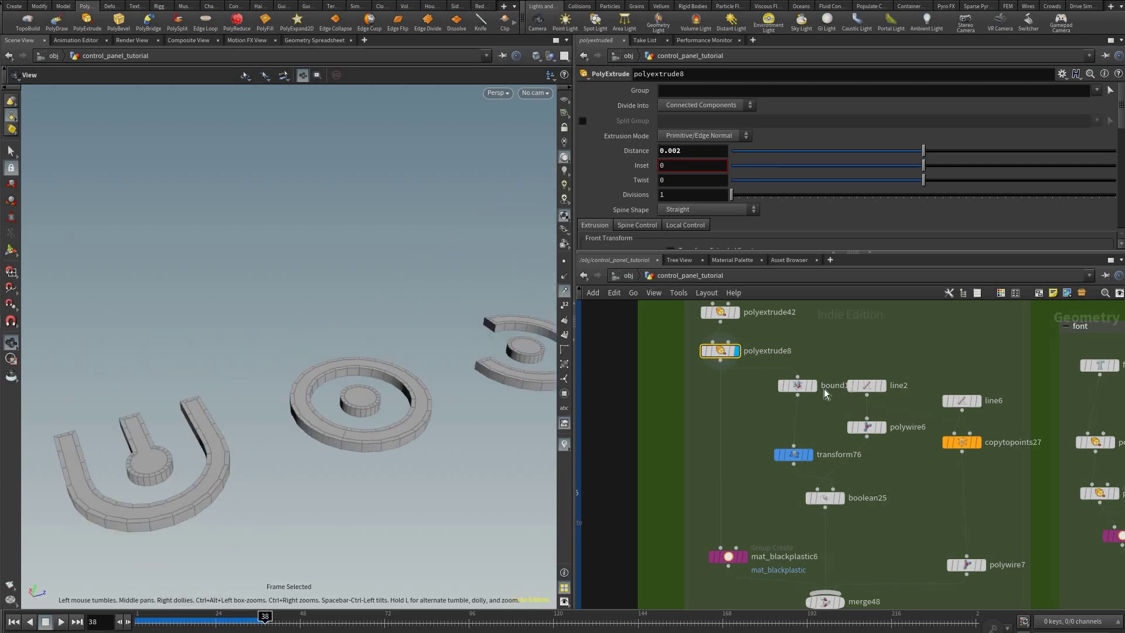
pyautogui.moveTo(825, 393); pyautogui.dragTo(816, 390, button='right')
pyautogui.moveTo(386, 400); pyautogui.dragTo(236, 444, button='middle')
pyautogui.moveTo(236, 444); pyautogui.dragTo(782, 431, button='right')
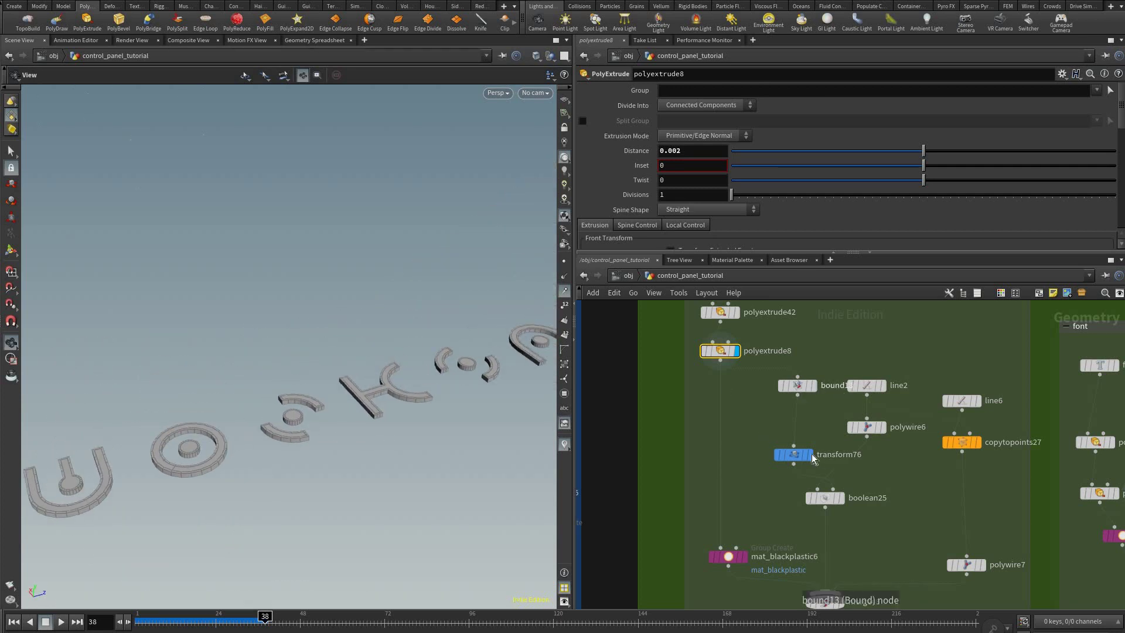
# - Display bound13, transform76 and boolean25 in turn to examine the scaled bounding box used for the cut
pyautogui.click(813, 386)
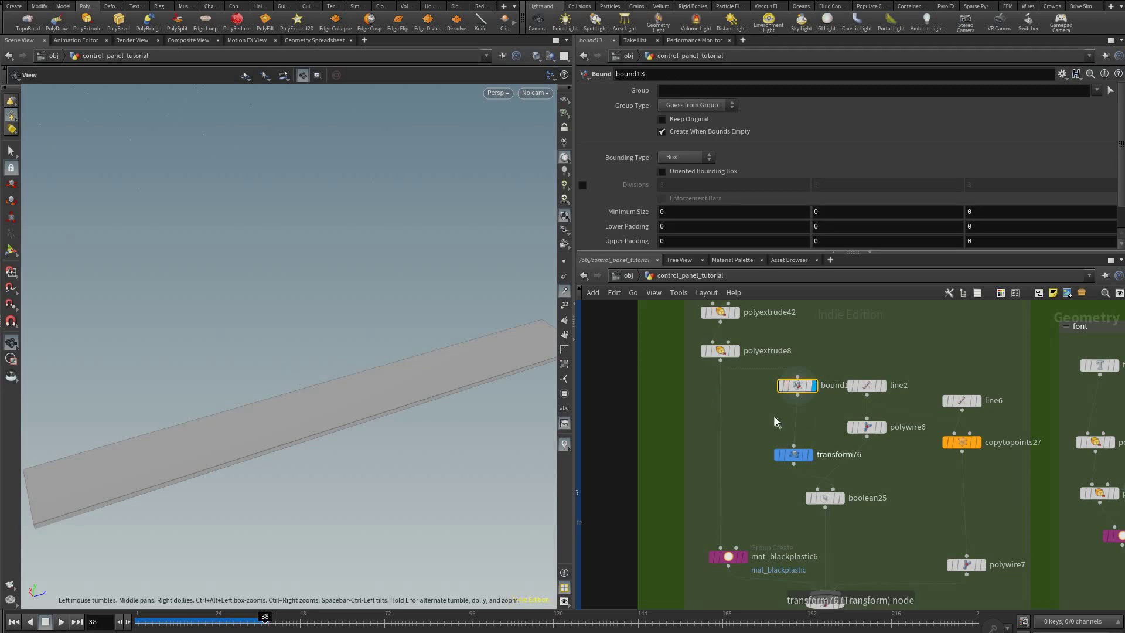
pyautogui.click(810, 454)
pyautogui.scroll(-3, 508, 367)
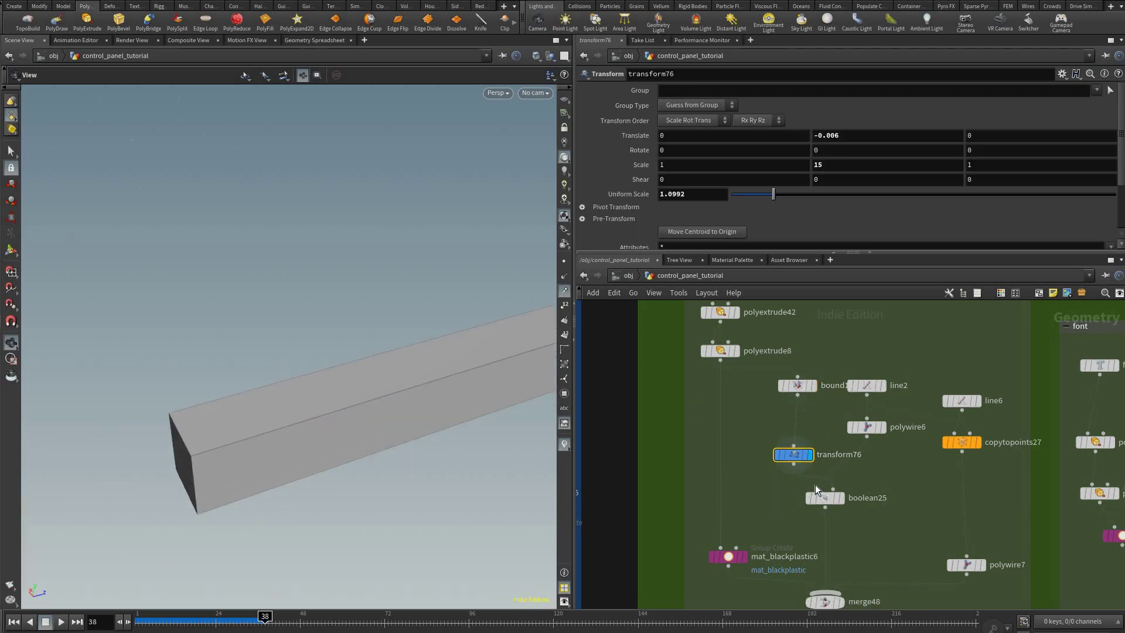
pyautogui.scroll(2, 815, 484)
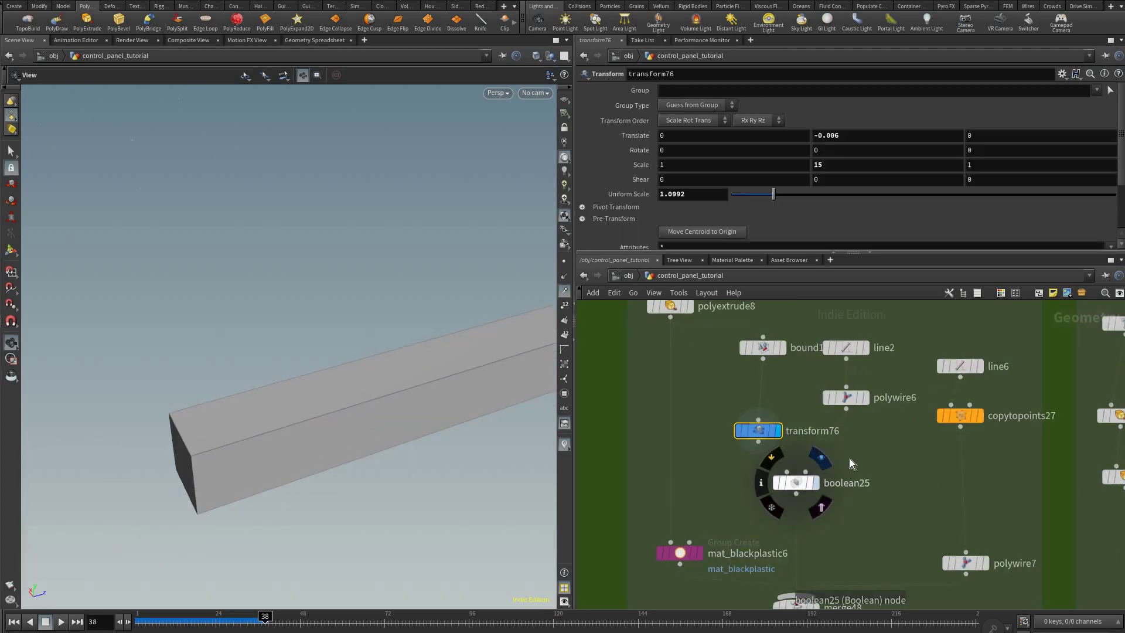
pyautogui.click(815, 483)
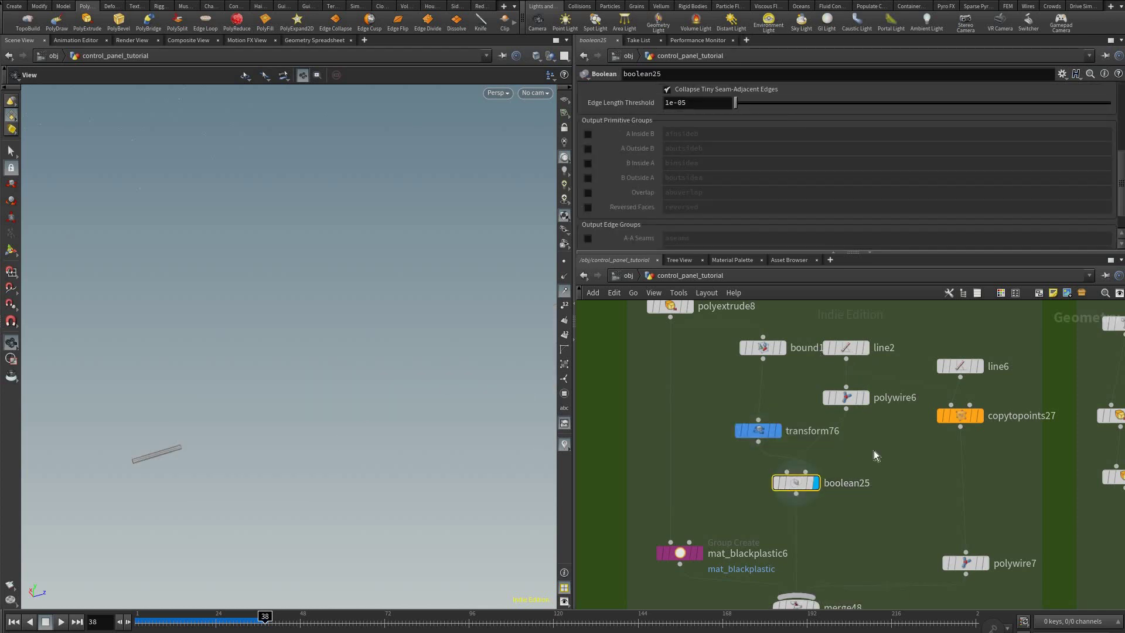
# - Display line2, polywire6 and boolean25 in turn to examine the wire running through the label and its cut
pyautogui.click(865, 348)
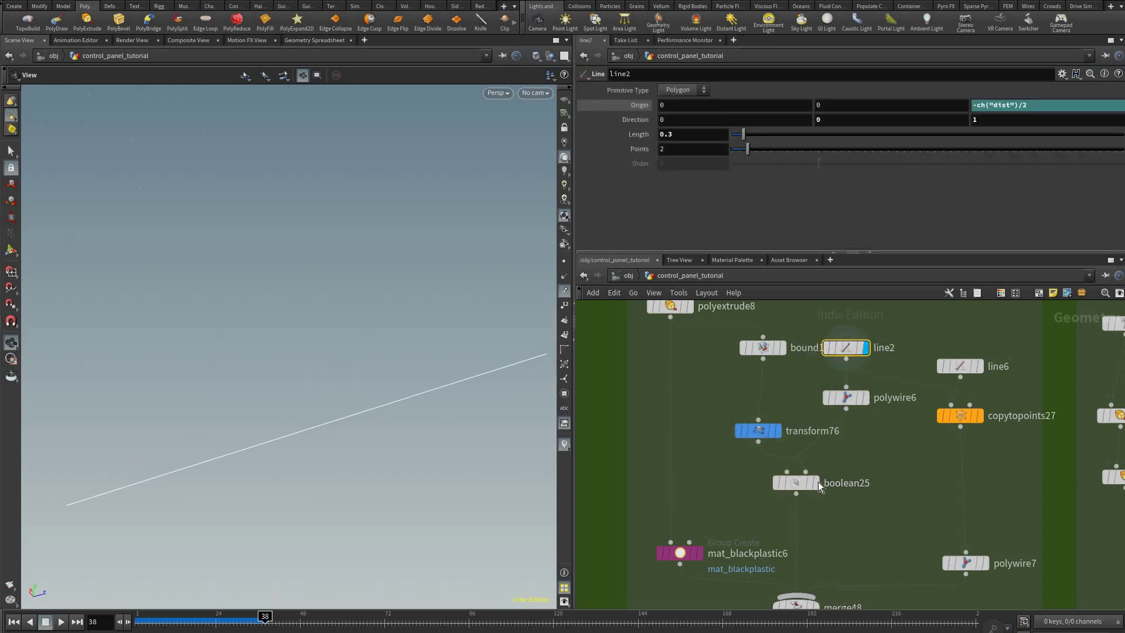
pyautogui.click(865, 397)
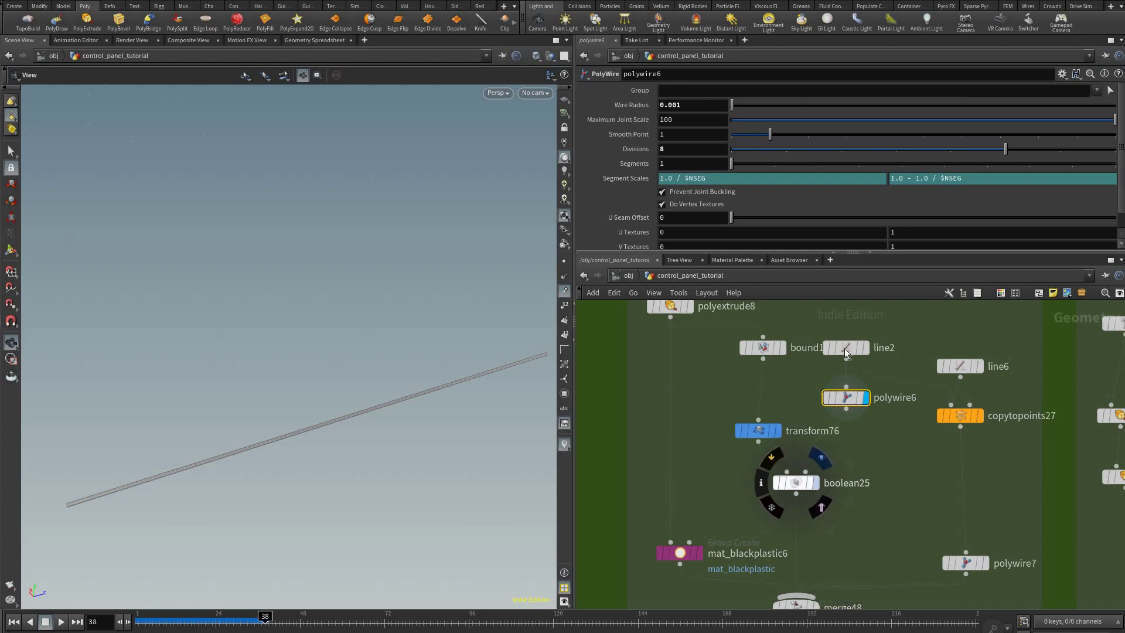
pyautogui.moveTo(882, 419); pyautogui.dragTo(846, 407, button='middle')
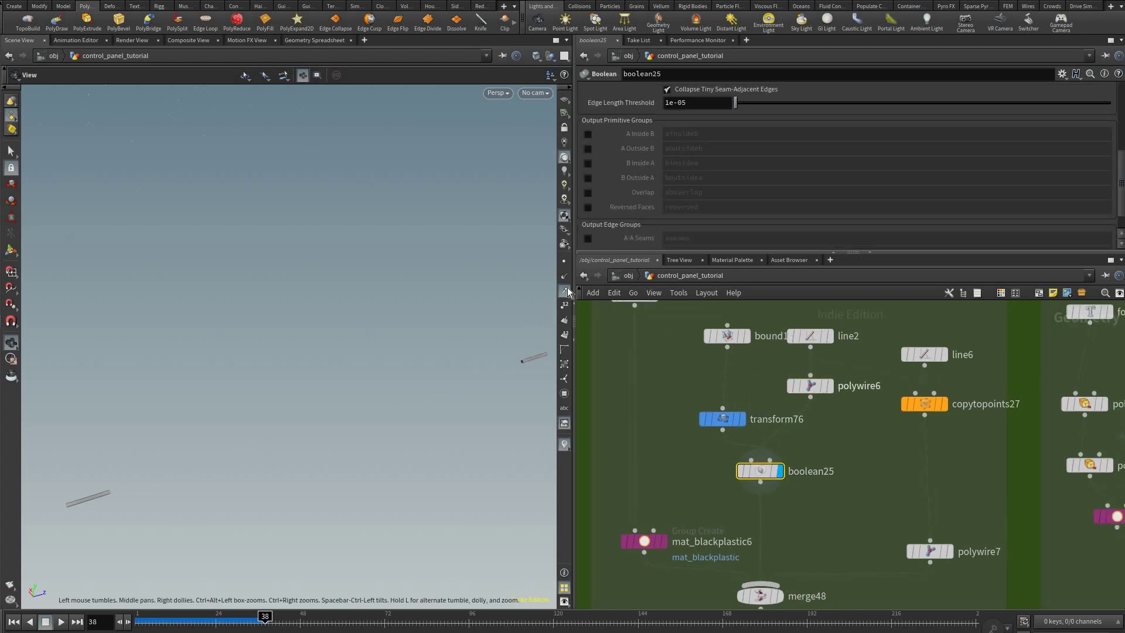
# - Display line2's points and copytopoints27, then review line6, which supplies the end bars of the label
pyautogui.click(828, 336)
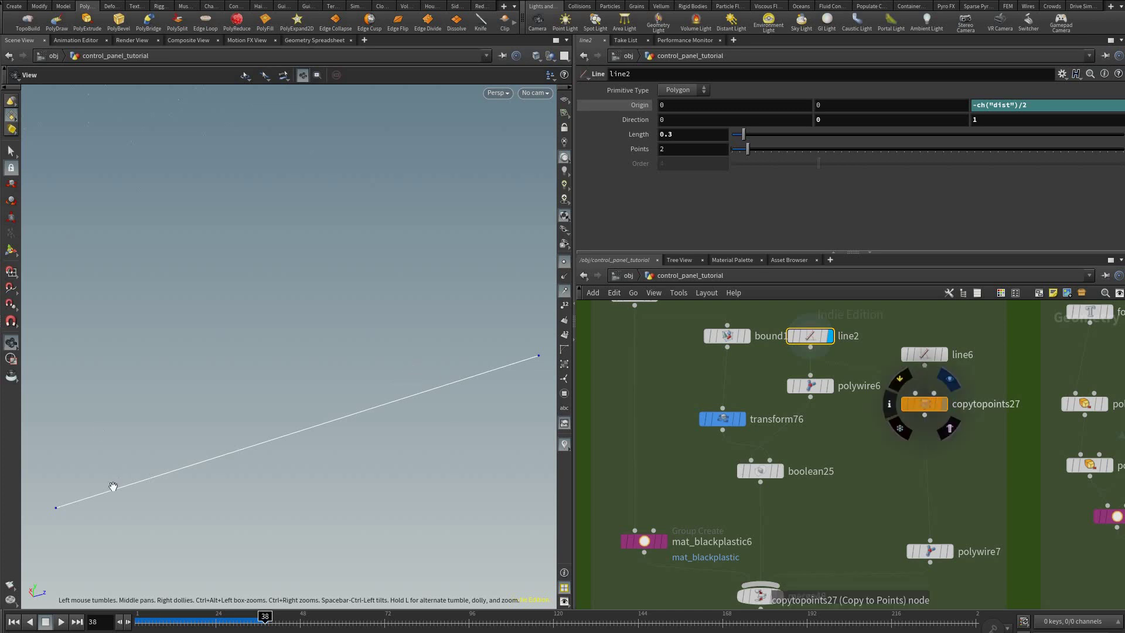
pyautogui.click(943, 404)
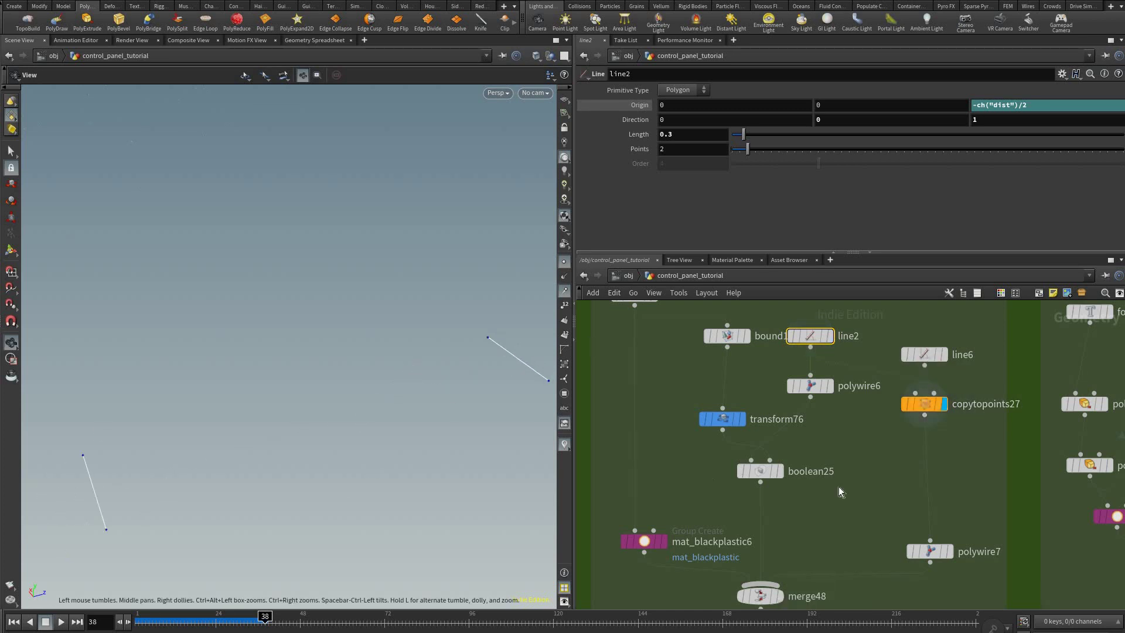
pyautogui.click(924, 354)
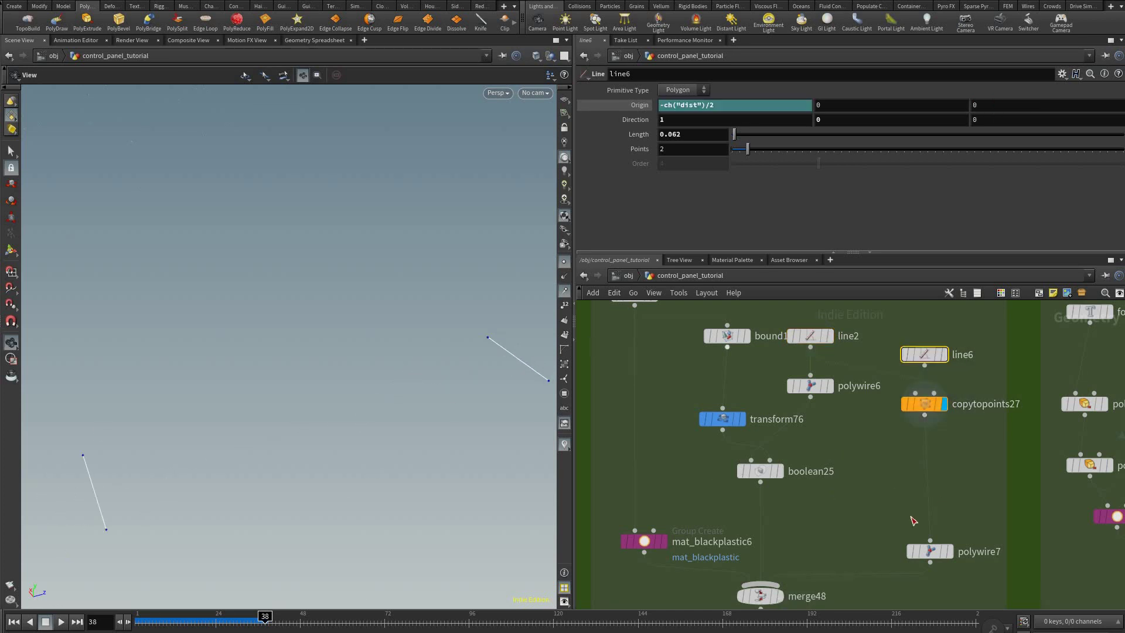
# - Display merge48 to examine the glyphs combined with the cut wire and the end bars
pyautogui.moveTo(764, 554); pyautogui.dragTo(757, 511, button='middle')
pyautogui.click(773, 553)
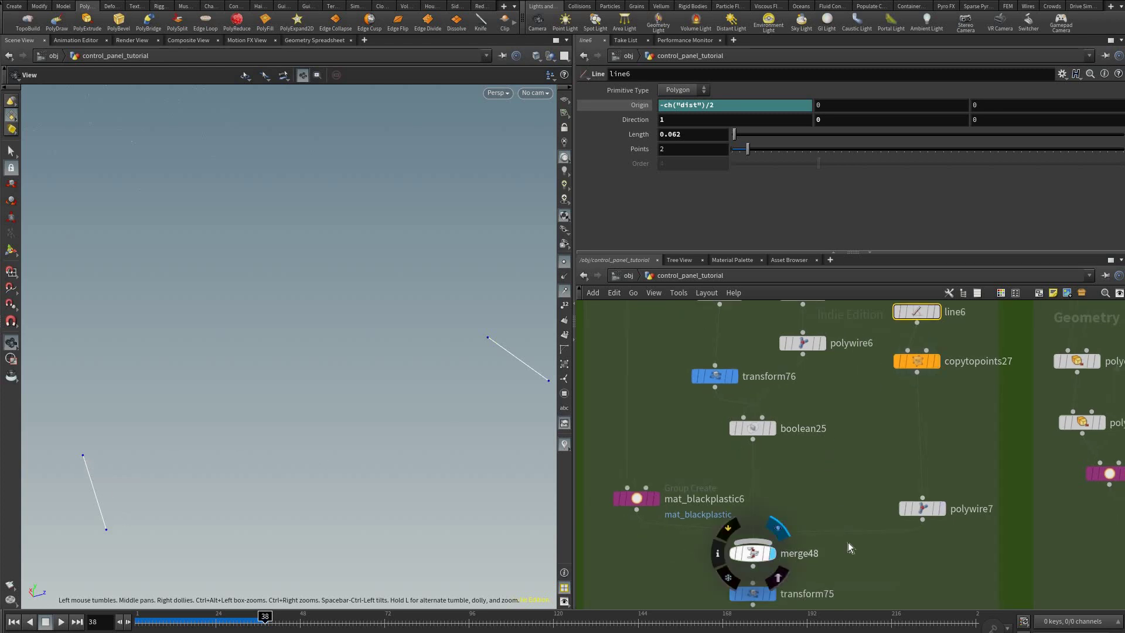
pyautogui.click(753, 554)
pyautogui.moveTo(823, 359); pyautogui.dragTo(834, 409, button='middle')
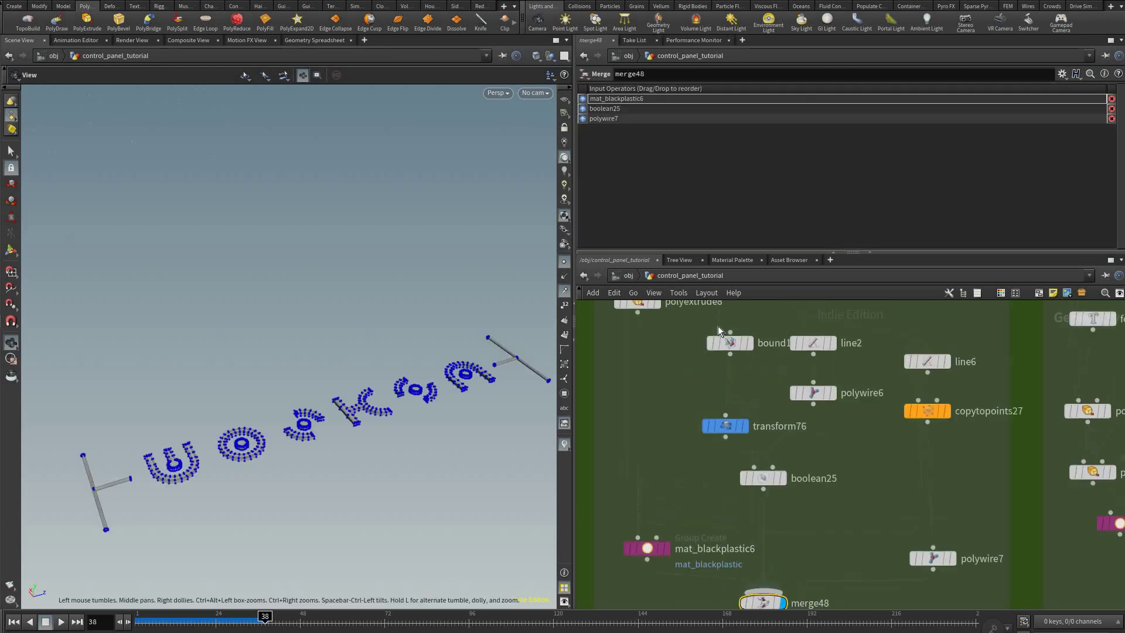
# - Shorten the text of font1 to "w82k" while merge48 is displayed
pyautogui.scroll(2, 719, 326)
pyautogui.moveTo(718, 384); pyautogui.dragTo(821, 506, button='middle')
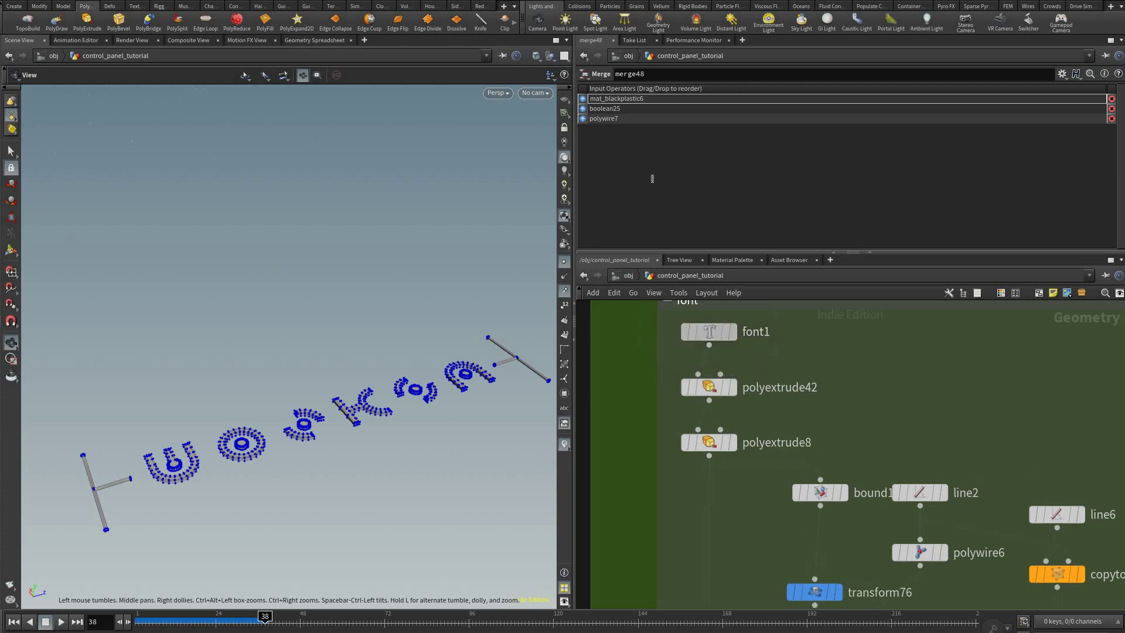
pyautogui.click(709, 331)
pyautogui.click(651, 176)
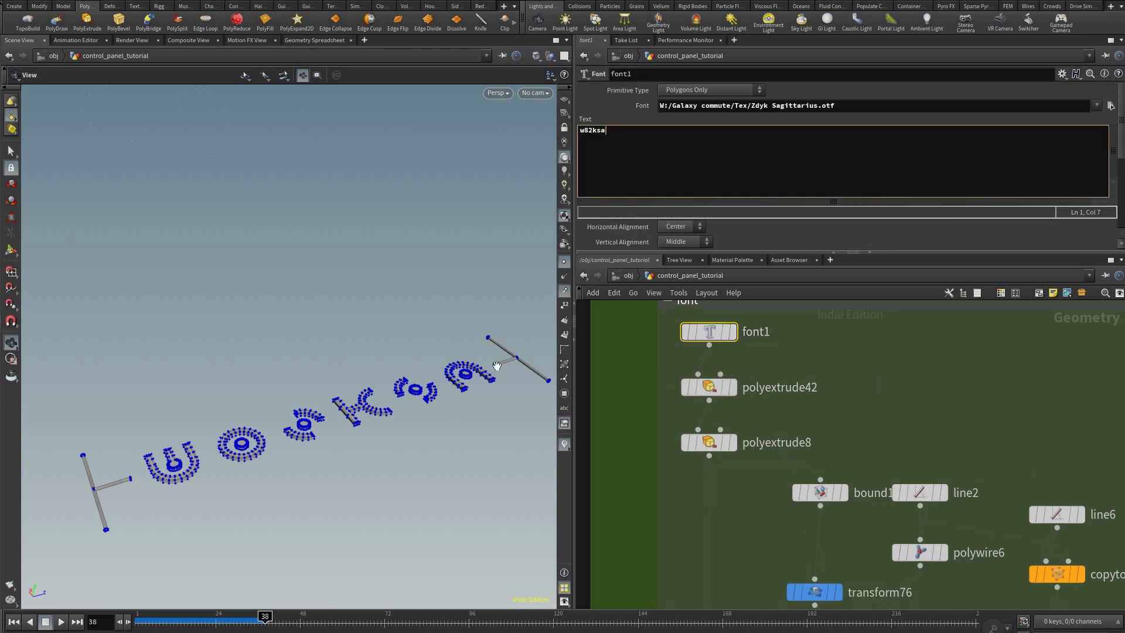
pyautogui.click(436, 389)
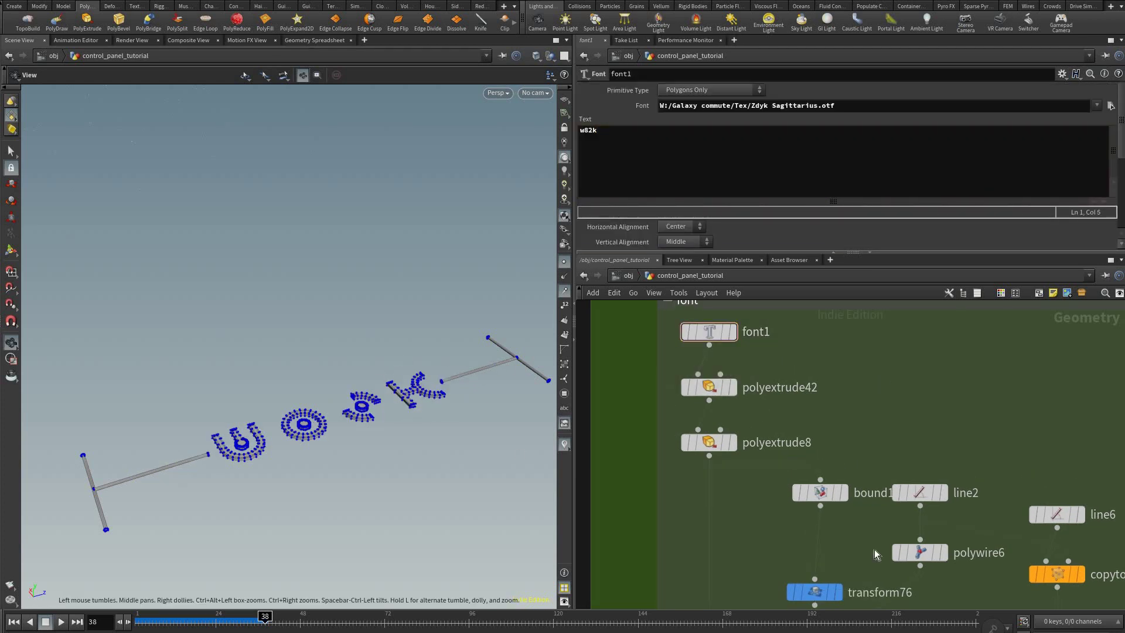
# - Inspect the shortened label in the viewport and look over the font block down to mat_outline_white7
pyautogui.moveTo(820, 475); pyautogui.dragTo(772, 482)
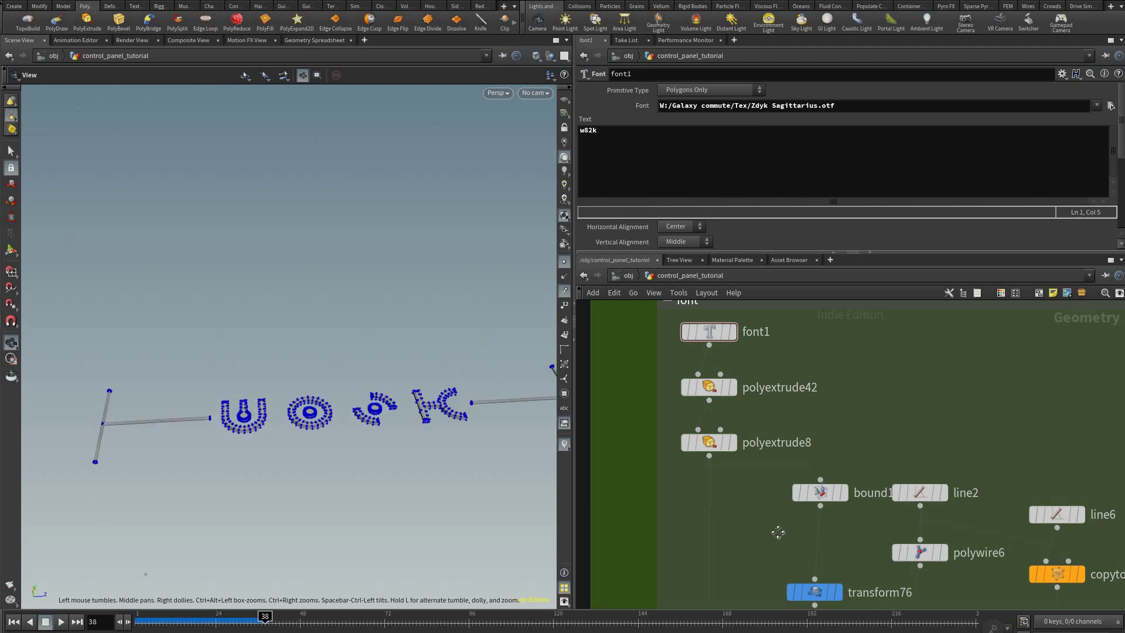
pyautogui.scroll(-3, 824, 378)
pyautogui.moveTo(825, 375); pyautogui.dragTo(871, 454, button='middle')
pyautogui.moveTo(737, 352); pyautogui.dragTo(725, 239, button='middle')
pyautogui.moveTo(736, 406); pyautogui.dragTo(709, 276, button='middle')
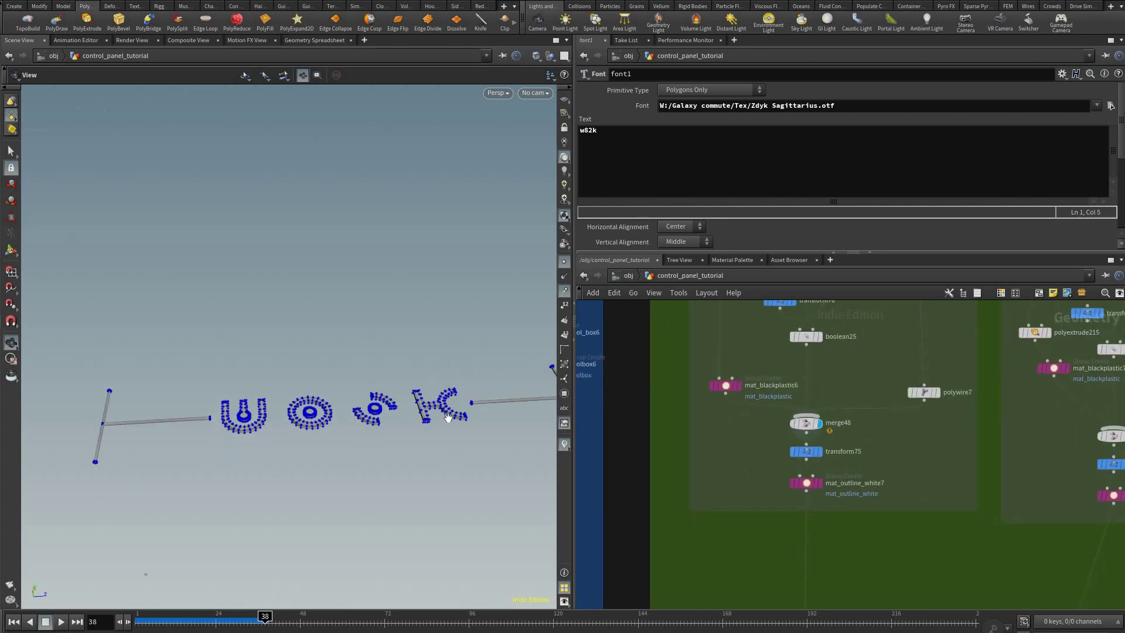
pyautogui.moveTo(709, 352); pyautogui.dragTo(710, 406, button='middle')
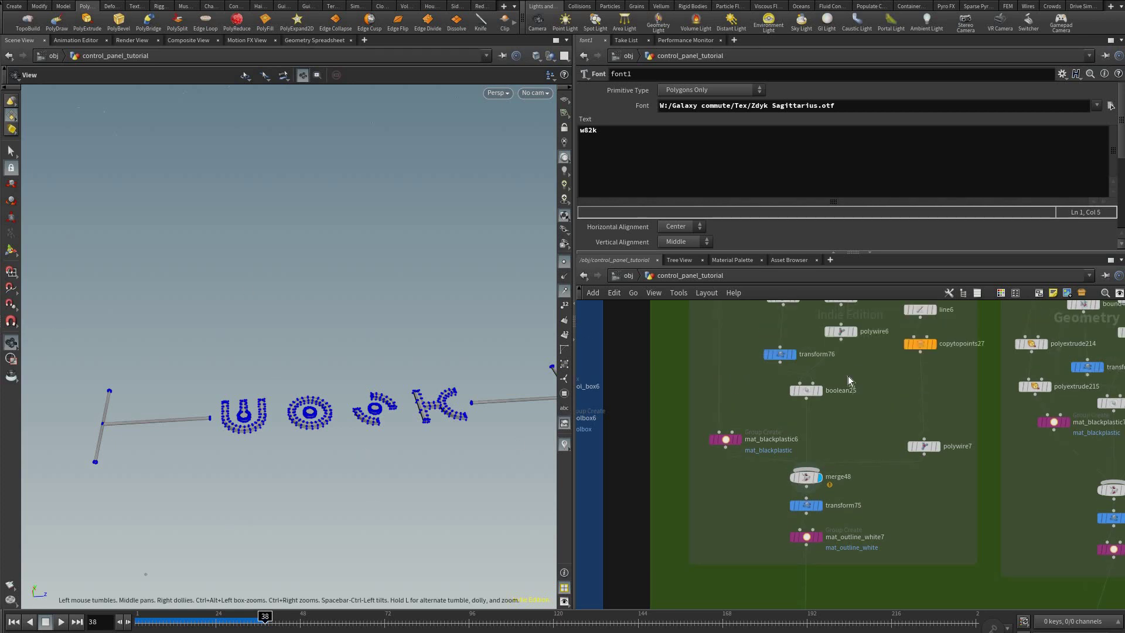
# - Display merge33, located below the label blocks, to show the complete control panel
pyautogui.moveTo(828, 595); pyautogui.dragTo(805, 516, button='middle')
pyautogui.moveTo(1085, 359); pyautogui.dragTo(789, 441, button='middle')
pyautogui.scroll(-10, 785, 522)
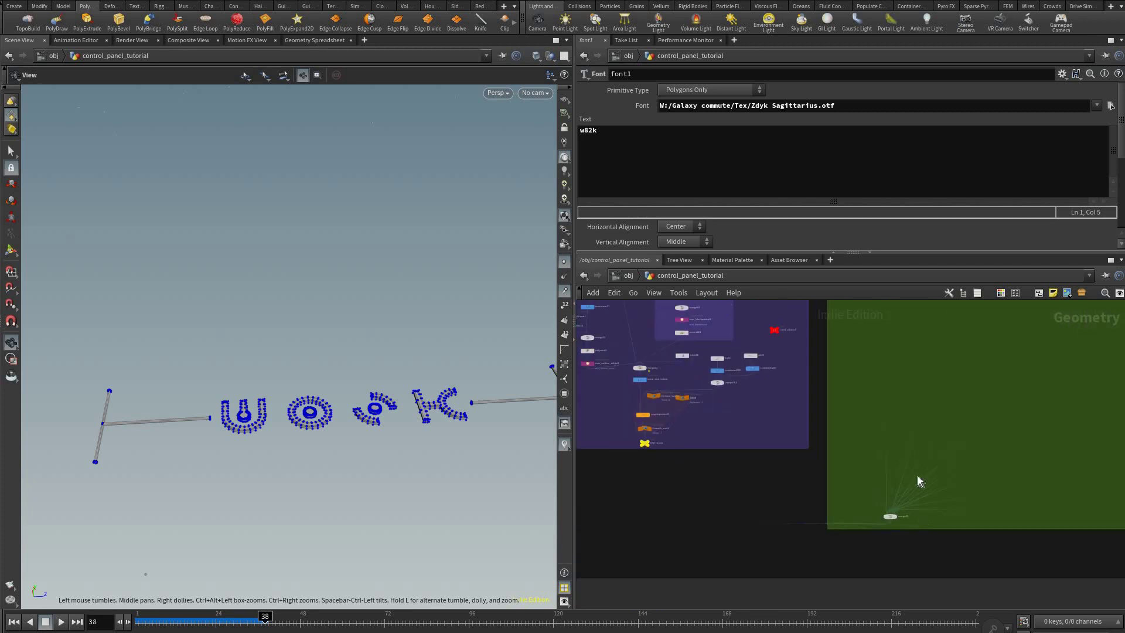
pyautogui.moveTo(598, 430); pyautogui.dragTo(1046, 458, button='middle')
pyautogui.scroll(-4, 1046, 458)
pyautogui.scroll(7, 883, 460)
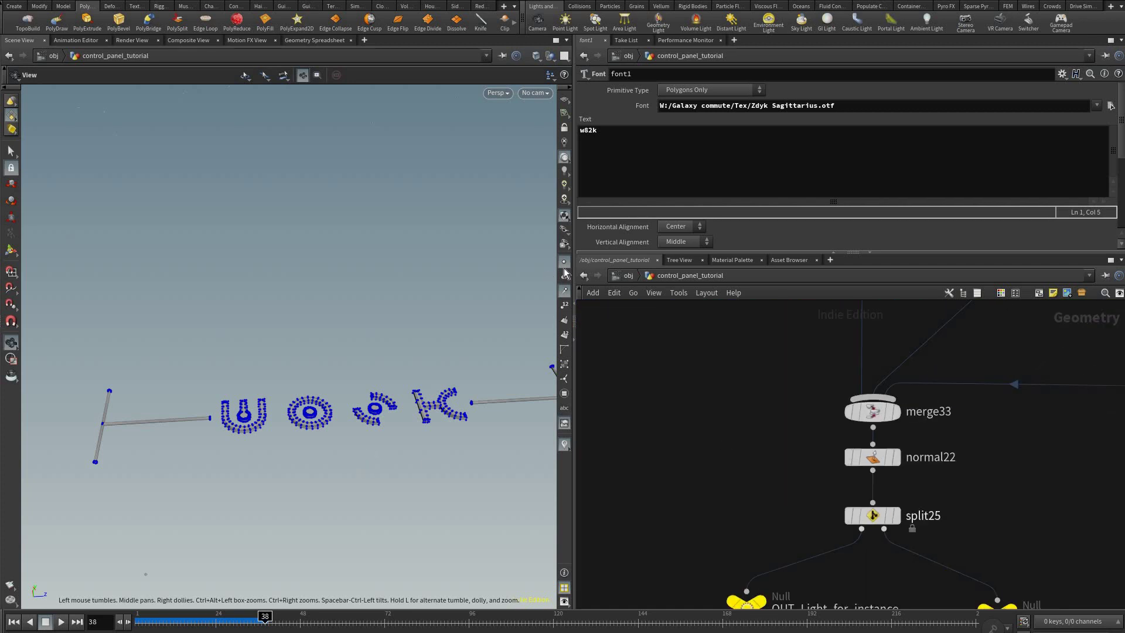
pyautogui.click(896, 411)
pyautogui.click(873, 411)
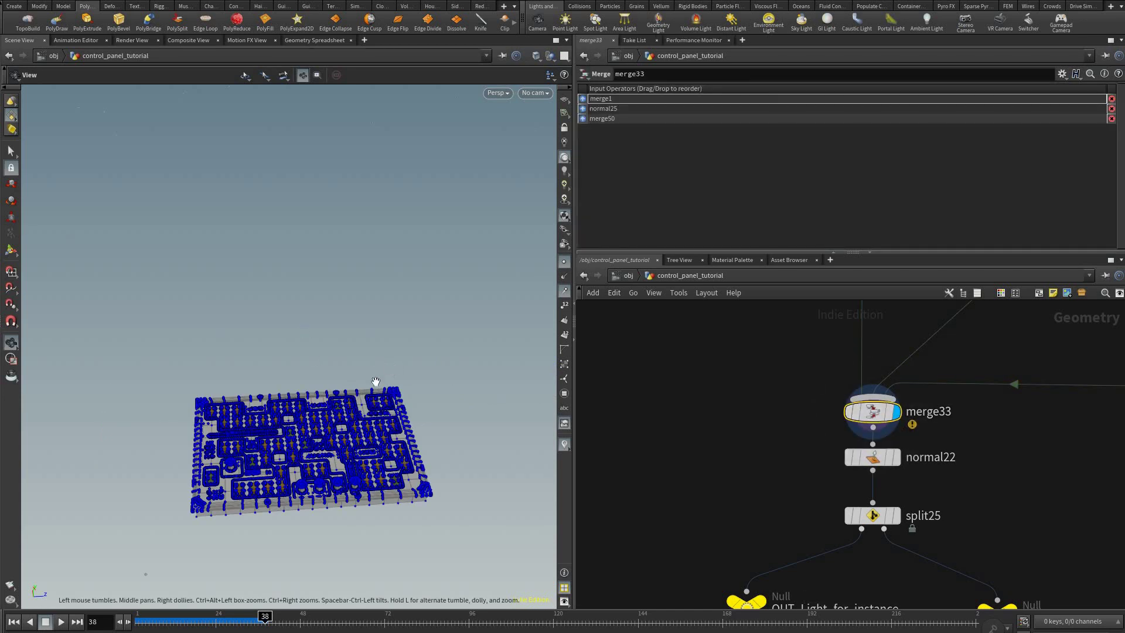
# - Hide the point markers in the viewport and inspect the assembled panel's switches, sliders, knobs and labels from several angles
pyautogui.hotkey('shift', 'p')
pyautogui.moveTo(319, 389); pyautogui.dragTo(361, 465)
pyautogui.moveTo(361, 466); pyautogui.dragTo(365, 402, button='middle')
pyautogui.moveTo(364, 402); pyautogui.dragTo(422, 335, button='right')
pyautogui.moveTo(422, 335); pyautogui.dragTo(491, 377, button='middle')
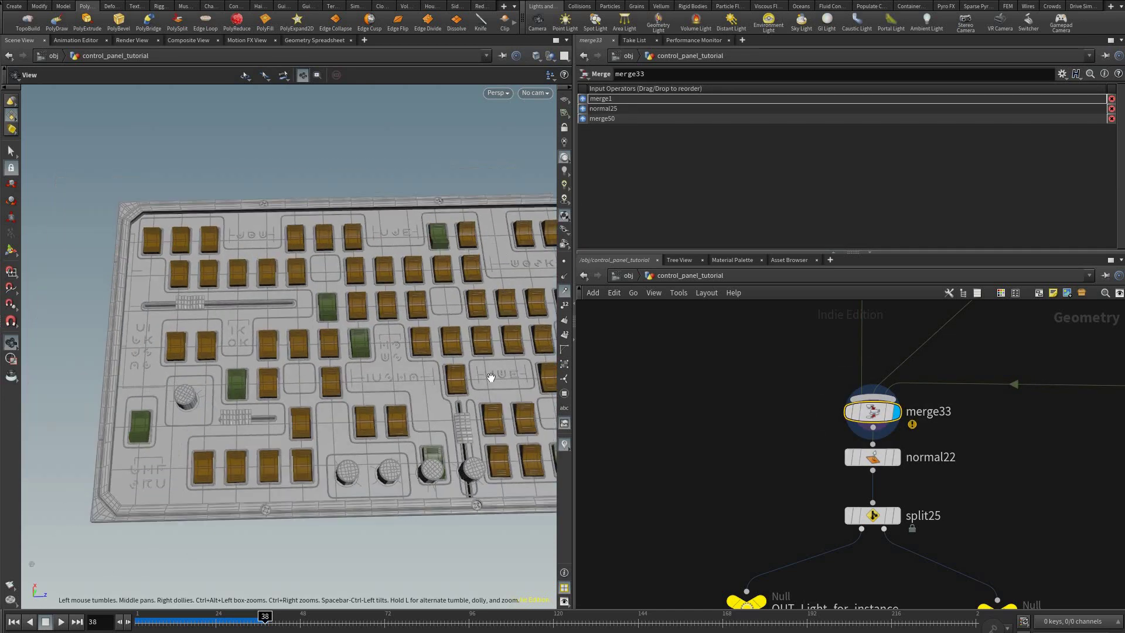
pyautogui.moveTo(491, 376); pyautogui.dragTo(379, 366)
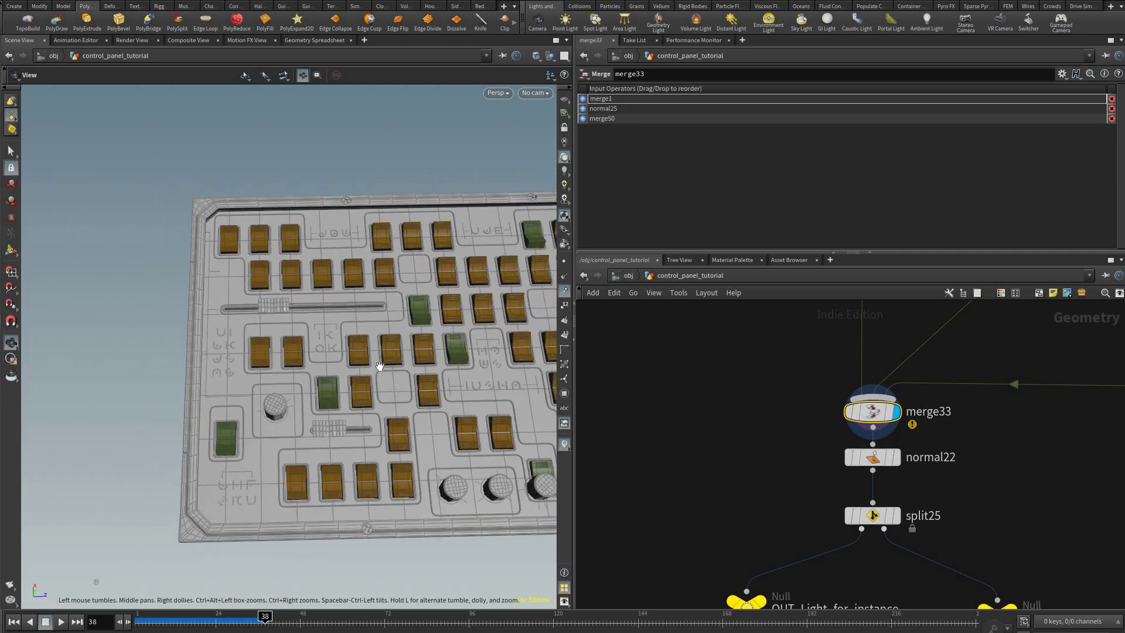
pyautogui.moveTo(379, 366); pyautogui.dragTo(267, 365, button='middle')
pyautogui.moveTo(396, 135); pyautogui.dragTo(442, 374, button='right')
pyautogui.moveTo(442, 375); pyautogui.dragTo(454, 449)
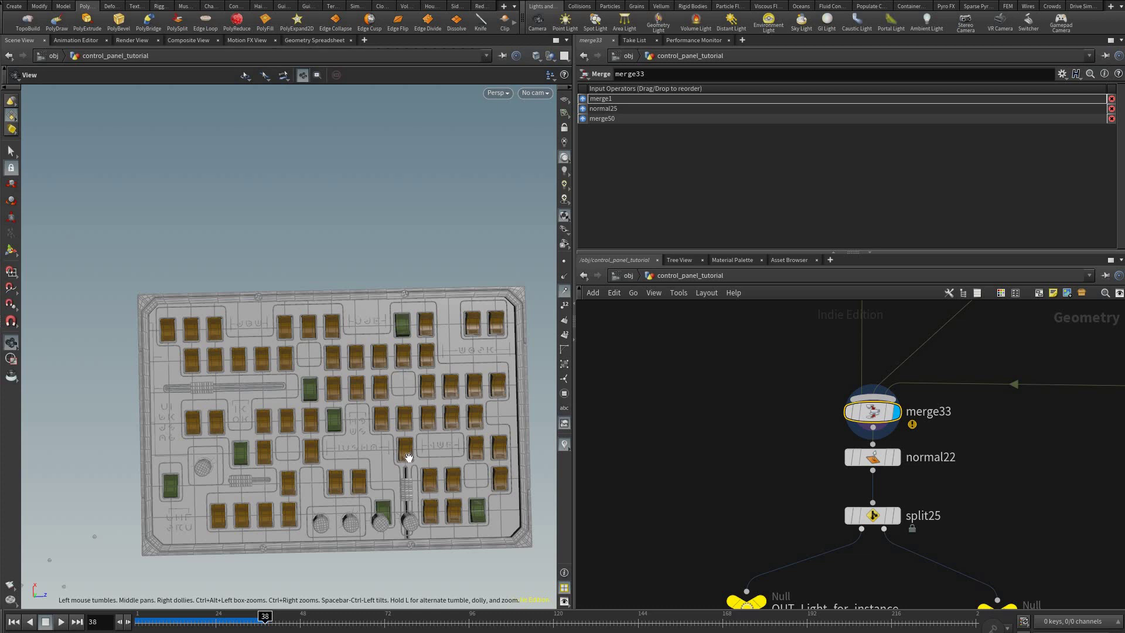
pyautogui.moveTo(408, 457); pyautogui.dragTo(352, 439)
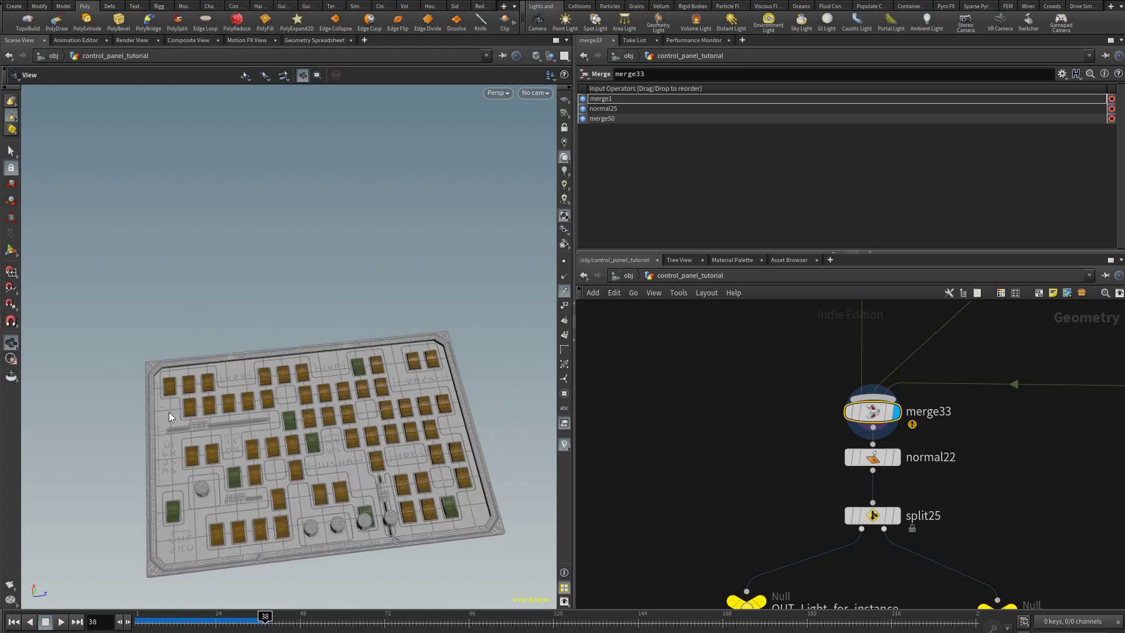
# - Switch to the Redshift Render View and examine the rendered cockpit control panels
pyautogui.hotkey('alt', 'Tab')
pyautogui.scroll(-8, 405, 449)
pyautogui.moveTo(448, 370); pyautogui.dragTo(572, 434, button='middle')
pyautogui.scroll(-2, 528, 463)
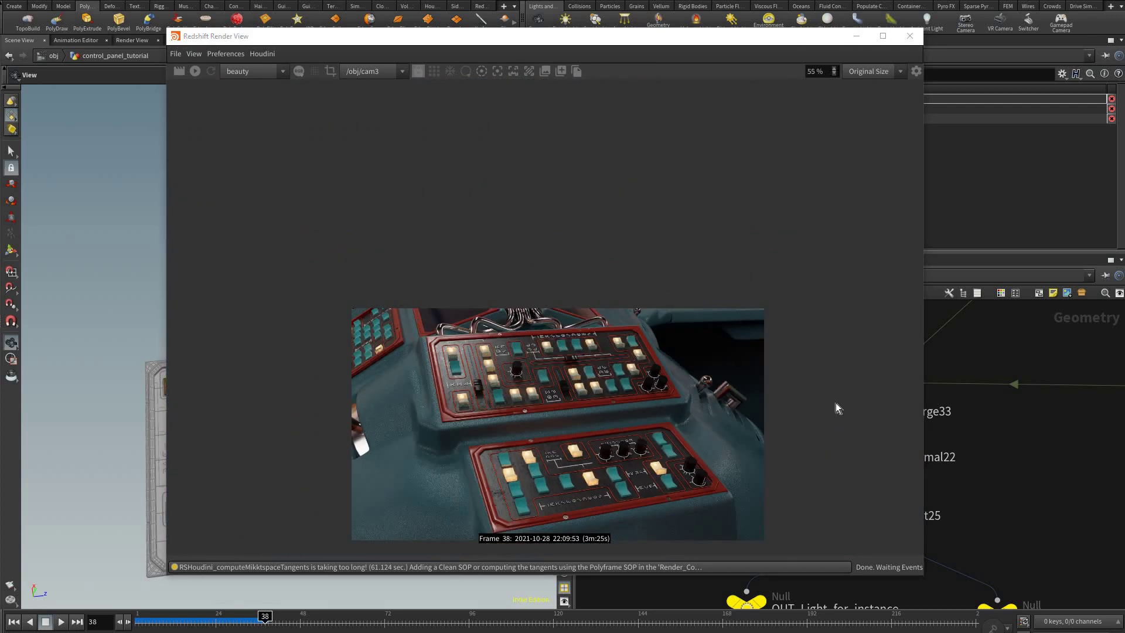
pyautogui.hotkey('alt', 'Tab')
# - Go up to the object level, select Render_Cockpit and inspect the control panel next to the levers
pyautogui.press('u')
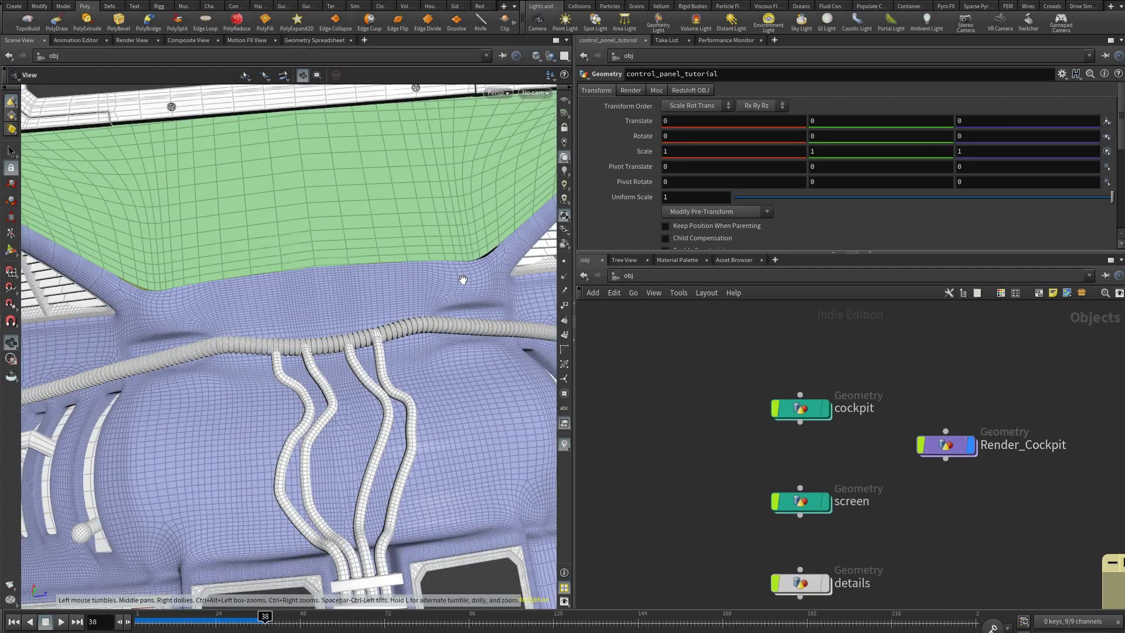
pyautogui.click(372, 347)
pyautogui.scroll(-3, 372, 347)
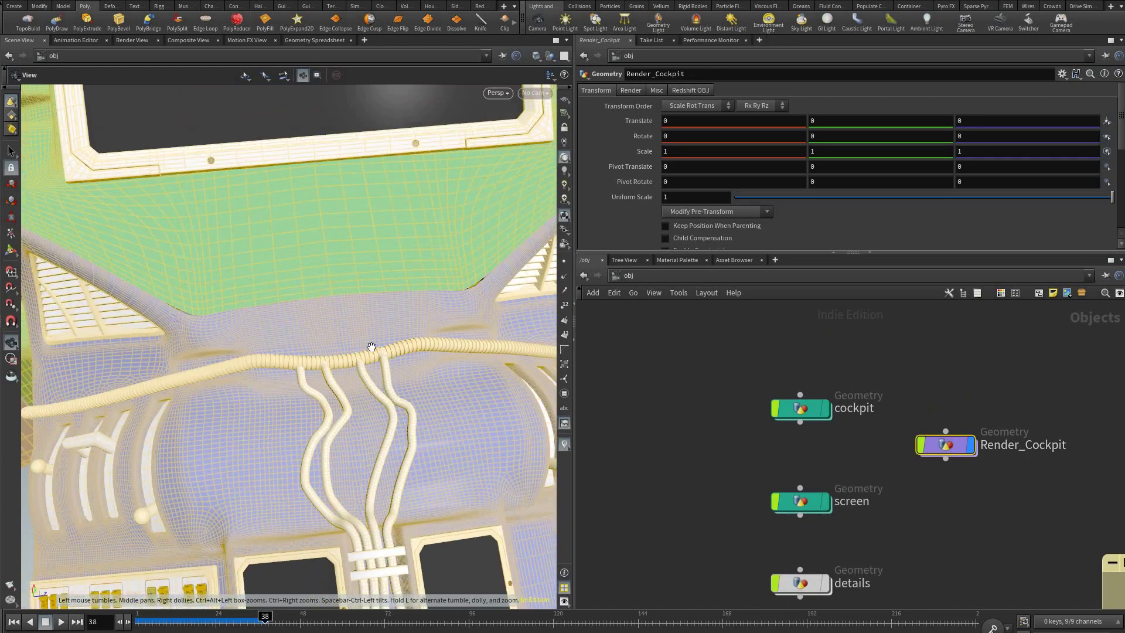
pyautogui.moveTo(197, 314); pyautogui.dragTo(428, 329, button='middle')
pyautogui.moveTo(427, 329); pyautogui.dragTo(112, 213)
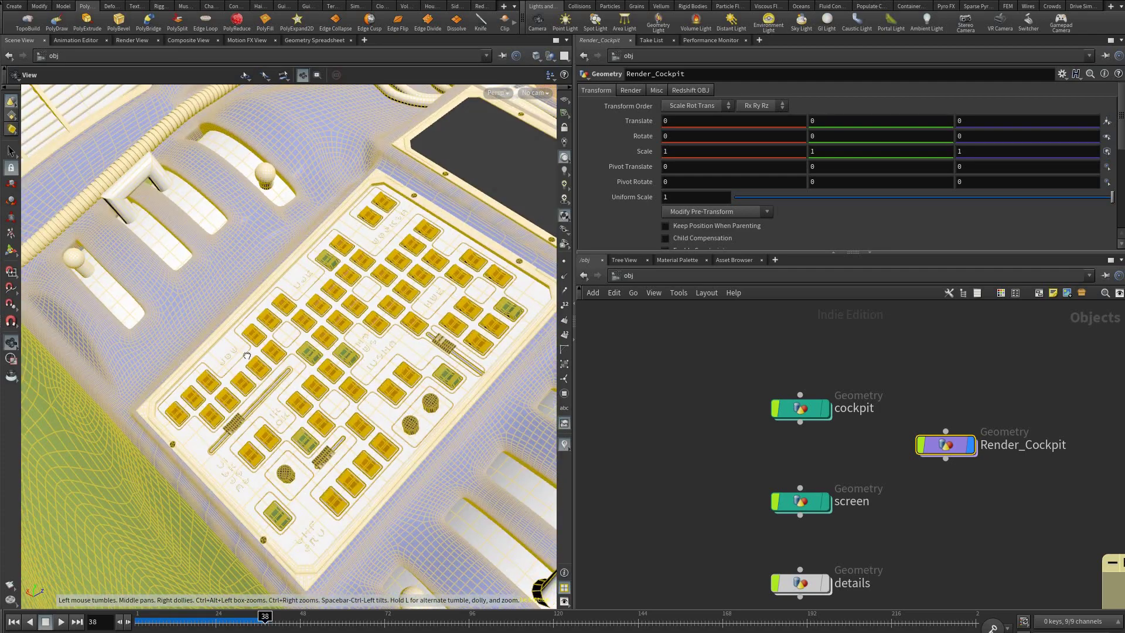
# - Examine the cockpit's keyboard console, window frames and meshed ceiling in the viewport
pyautogui.moveTo(111, 212); pyautogui.dragTo(405, 361, button='middle')
pyautogui.moveTo(406, 360); pyautogui.dragTo(322, 364, button='right')
pyautogui.moveTo(322, 364); pyautogui.dragTo(322, 371)
pyautogui.moveTo(322, 372); pyautogui.dragTo(389, 355, button='middle')
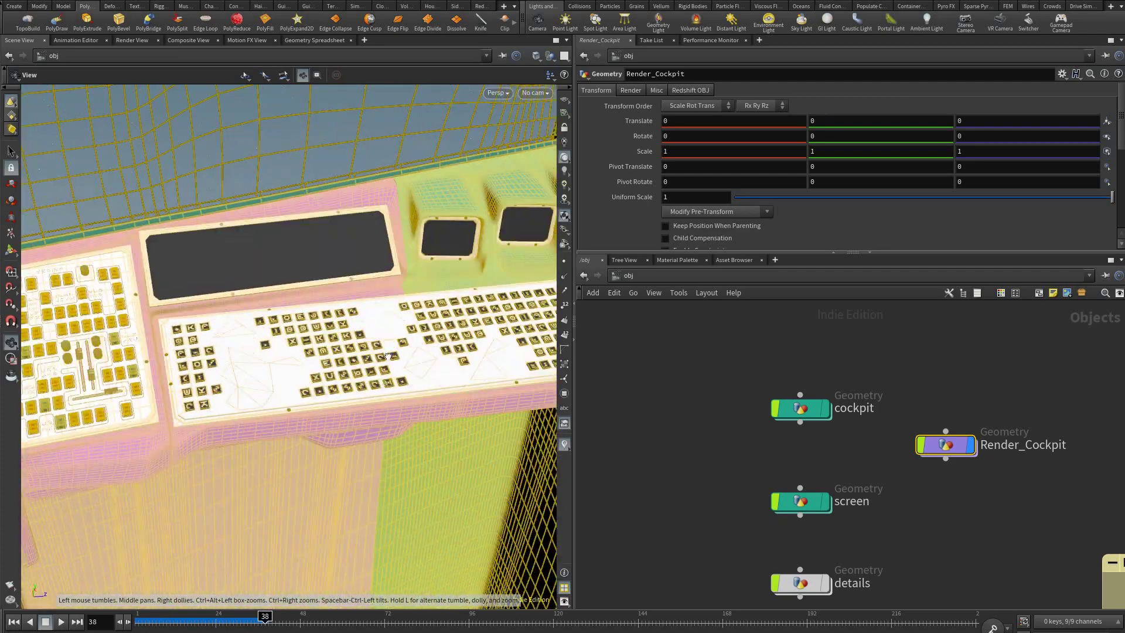
pyautogui.moveTo(369, 407); pyautogui.dragTo(367, 273)
pyautogui.moveTo(367, 273); pyautogui.dragTo(394, 357, button='right')
pyautogui.moveTo(394, 357); pyautogui.dragTo(439, 309)
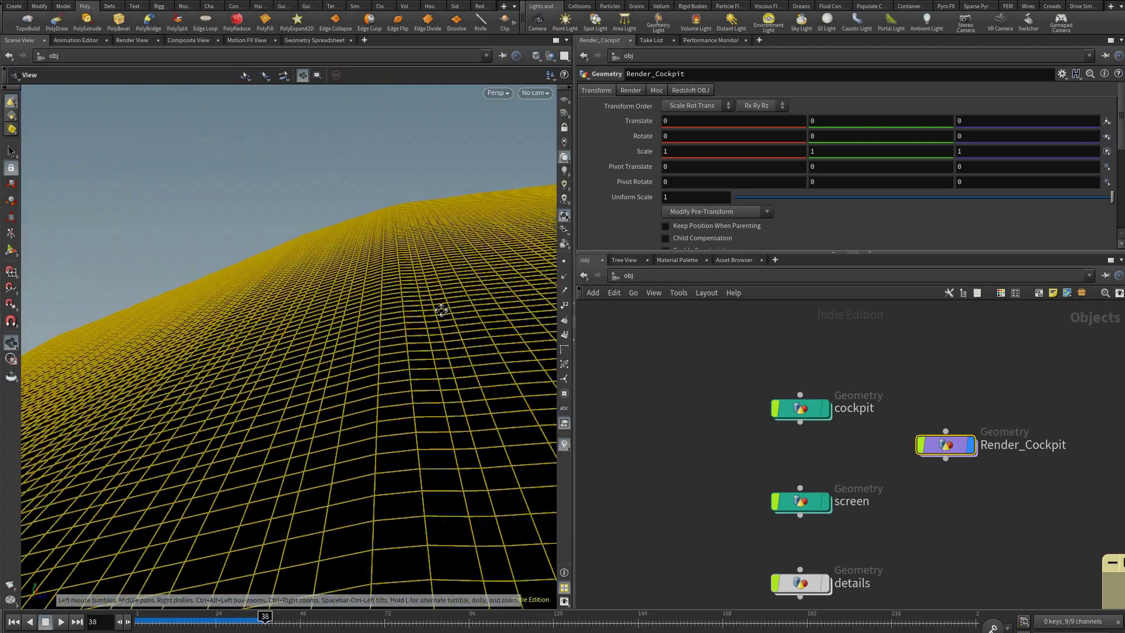
pyautogui.moveTo(440, 308); pyautogui.dragTo(459, 304, button='middle')
pyautogui.moveTo(458, 304); pyautogui.dragTo(432, 339)
pyautogui.moveTo(432, 340)
pyautogui.mouseDown(button='right')
pyautogui.moveTo(321, 302)
pyautogui.moveTo(442, 352)
pyautogui.mouseUp(button='right')
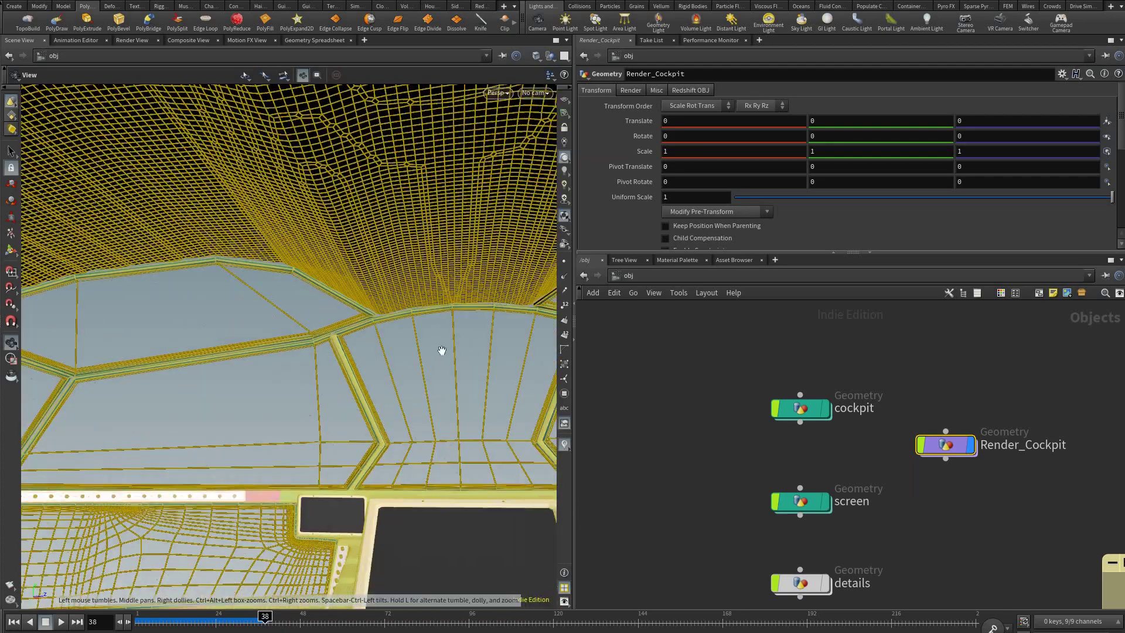
pyautogui.moveTo(442, 352); pyautogui.dragTo(446, 305)
pyautogui.moveTo(447, 305); pyautogui.dragTo(443, 370, button='middle')
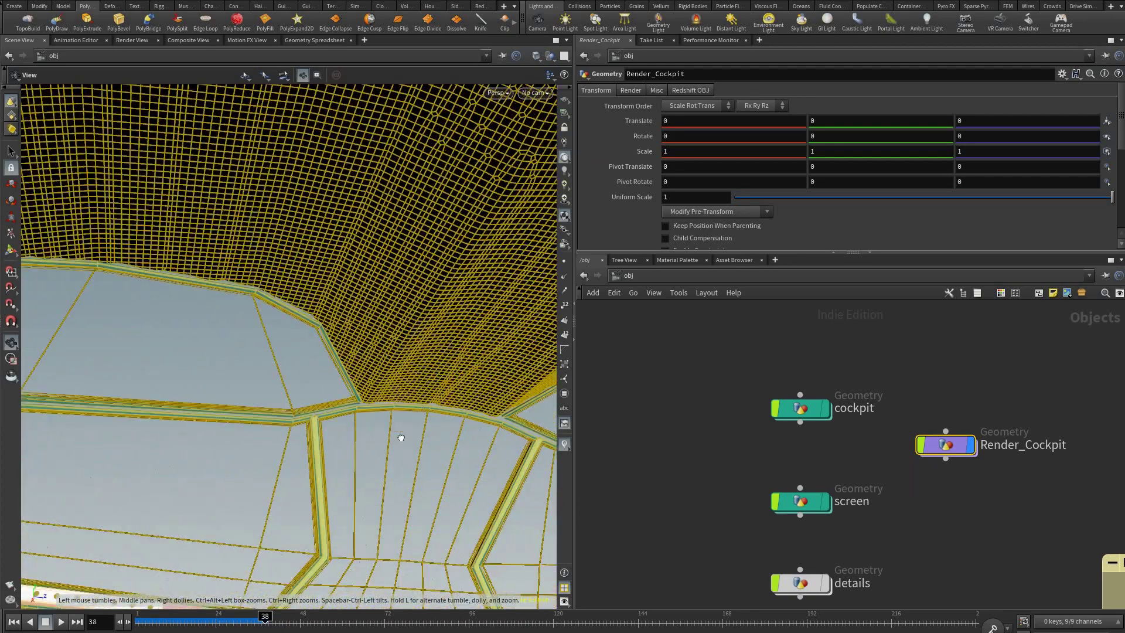
# - Examine the central console with its screens, cables and control panels as a whole
pyautogui.moveTo(394, 450); pyautogui.dragTo(412, 376, button='middle')
pyautogui.moveTo(412, 377); pyautogui.dragTo(396, 402, button='right')
pyautogui.moveTo(397, 402); pyautogui.dragTo(311, 412)
pyautogui.moveTo(310, 412); pyautogui.dragTo(360, 424, button='right')
pyautogui.moveTo(361, 424); pyautogui.dragTo(334, 366)
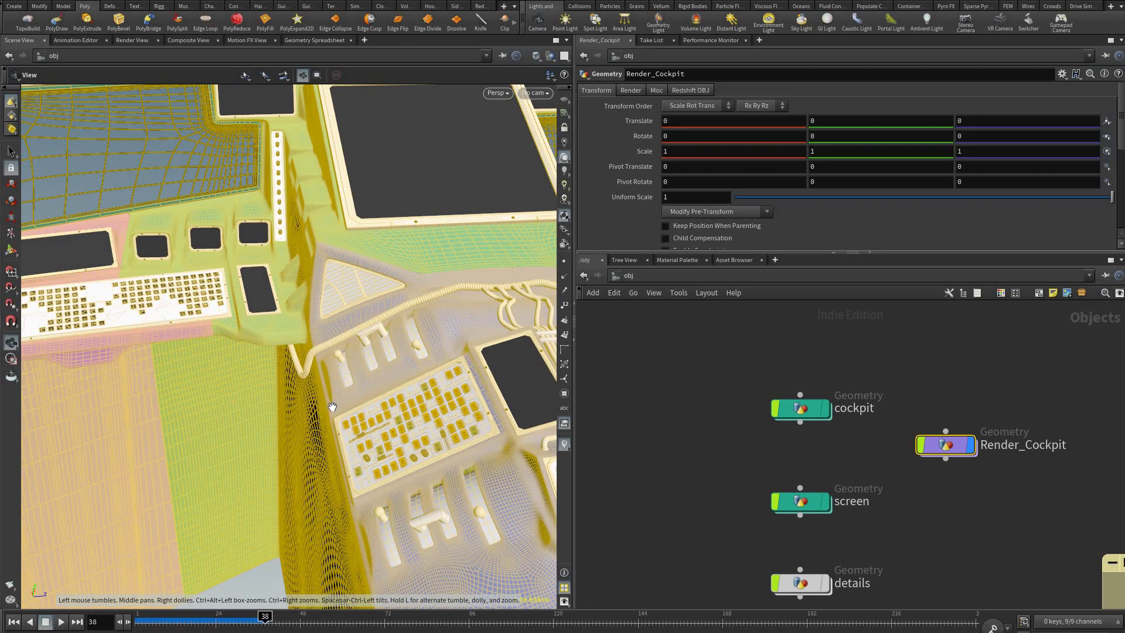
pyautogui.moveTo(332, 406); pyautogui.dragTo(248, 337)
pyautogui.moveTo(224, 376); pyautogui.dragTo(448, 398)
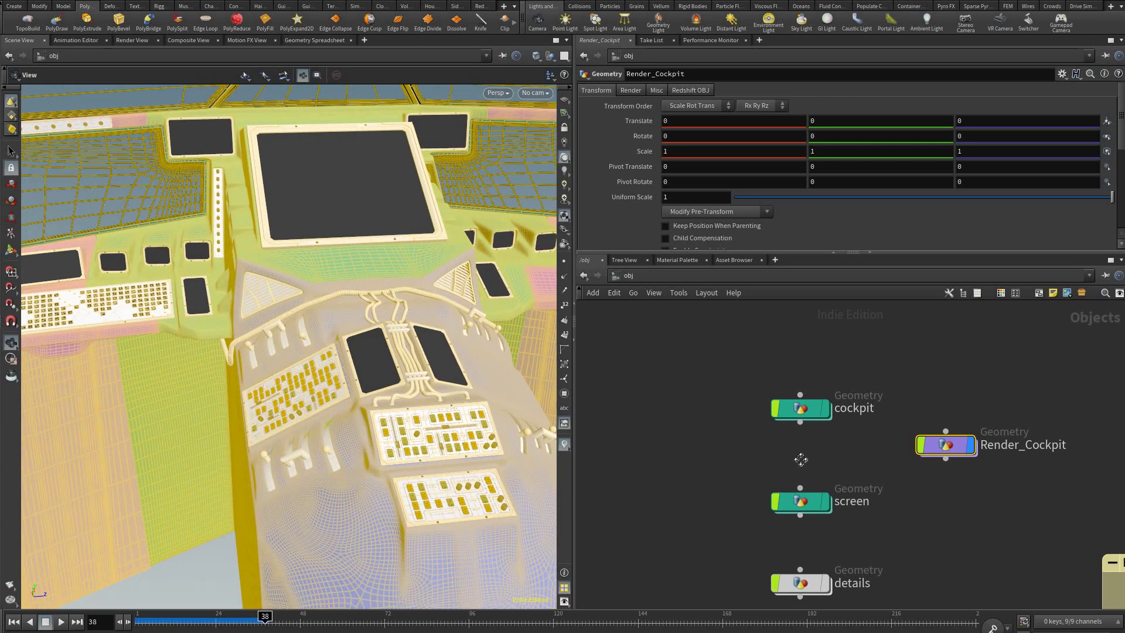
# - Look over the object network around details and control_panel_tutorial, and view the side console of the cockpit
pyautogui.moveTo(787, 608); pyautogui.dragTo(733, 441, button='middle')
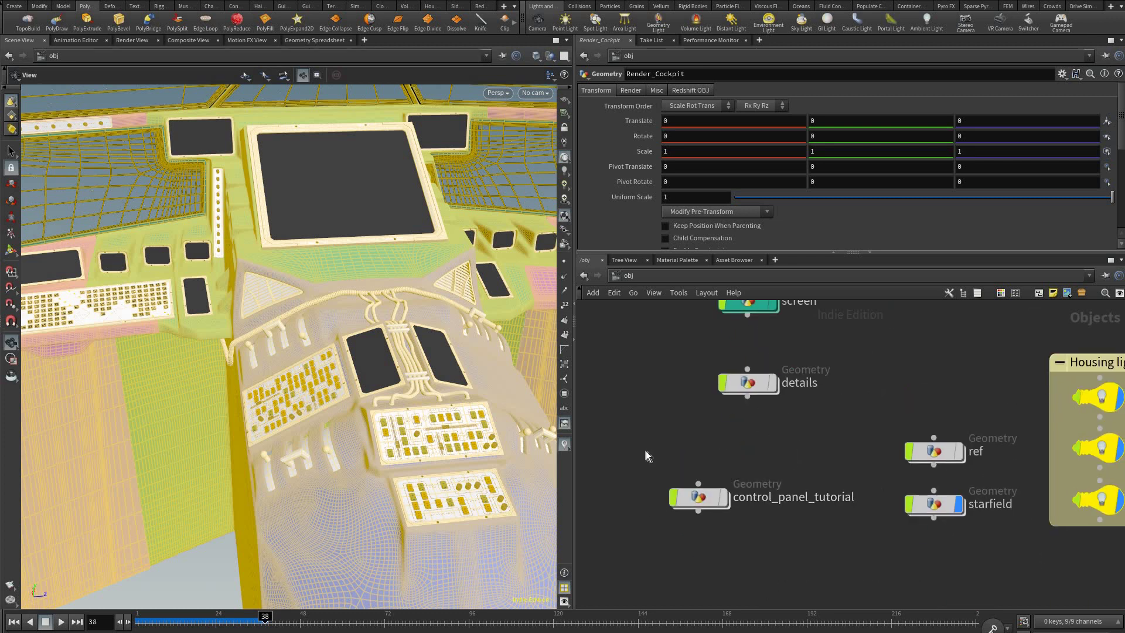
pyautogui.moveTo(648, 447); pyautogui.dragTo(634, 607, button='middle')
pyautogui.moveTo(639, 548); pyautogui.dragTo(658, 410, button='middle')
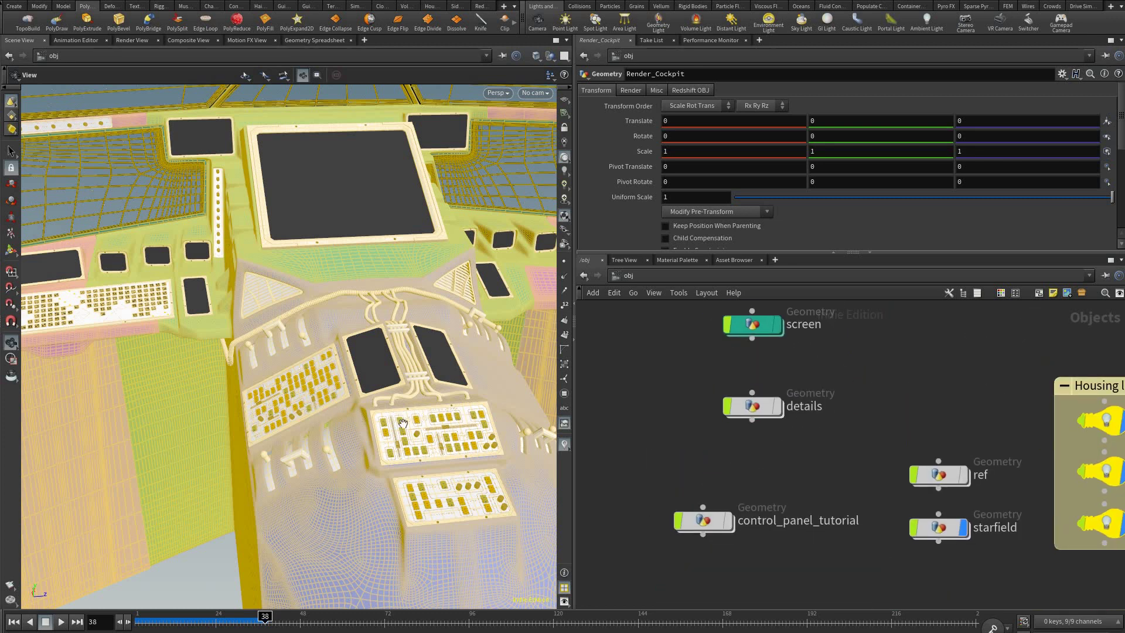
pyautogui.moveTo(431, 415); pyautogui.dragTo(458, 403)
pyautogui.scroll(-3, 463, 405)
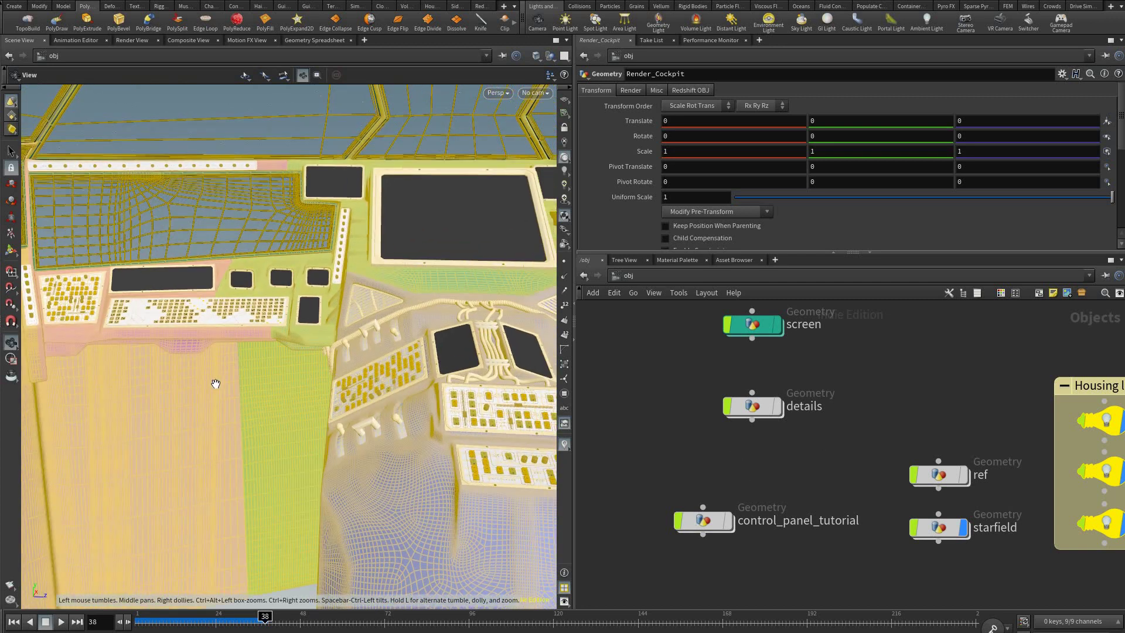
pyautogui.moveTo(651, 440); pyautogui.dragTo(665, 461, button='middle')
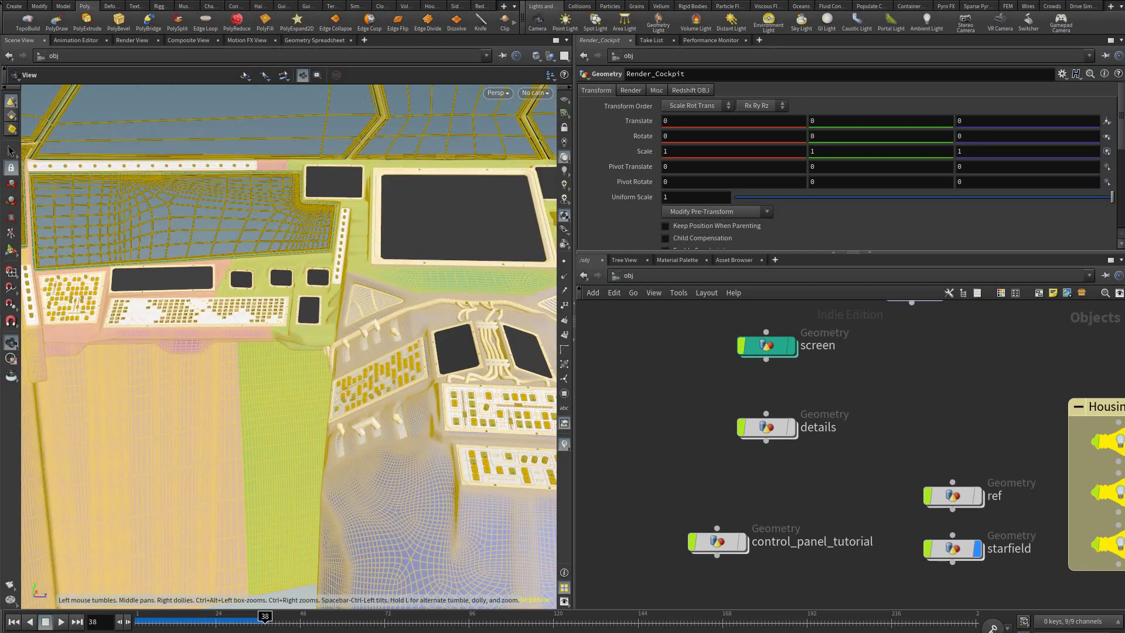